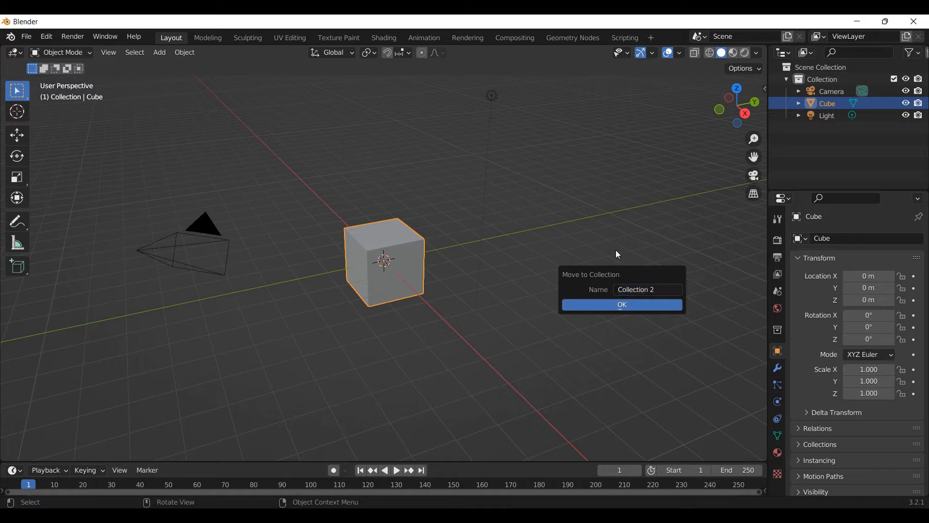
Step: Start the Screencast Keys display in the viewport and hide the sidebar again
key(Escape)
key(n)
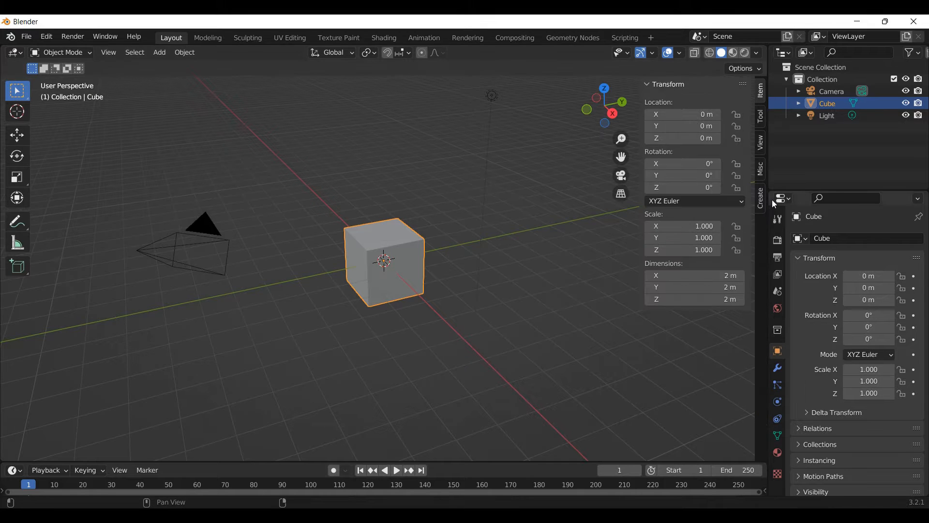
click(760, 169)
click(692, 104)
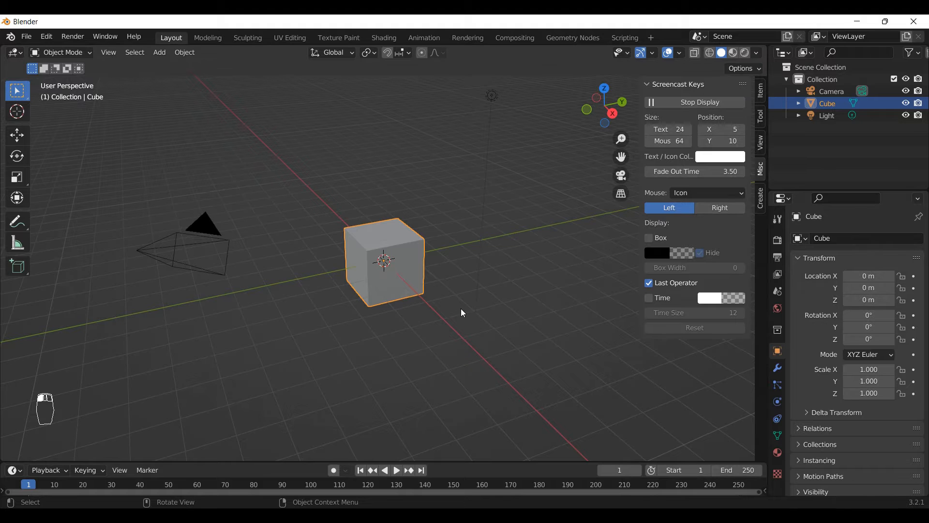
click(547, 267)
key(n)
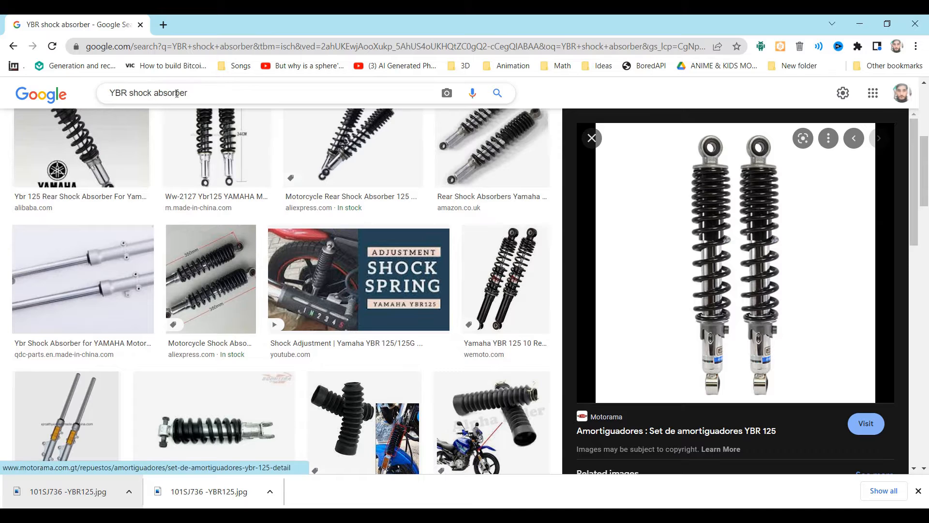
Step: Bring the downloaded image 101SJ736 -YBR125.jpg from the browser into the Blender scene as a reference image
drag(44, 491, 426, 351)
key(alt+Tab)
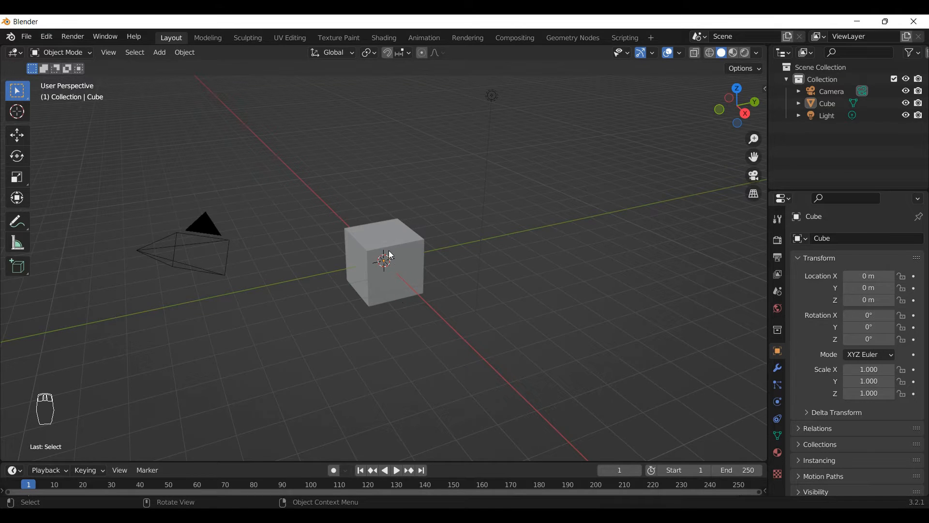
drag(437, 272, 437, 272)
click(437, 271)
Step: Switch the viewport to the front orthographic view
key(KP_1)
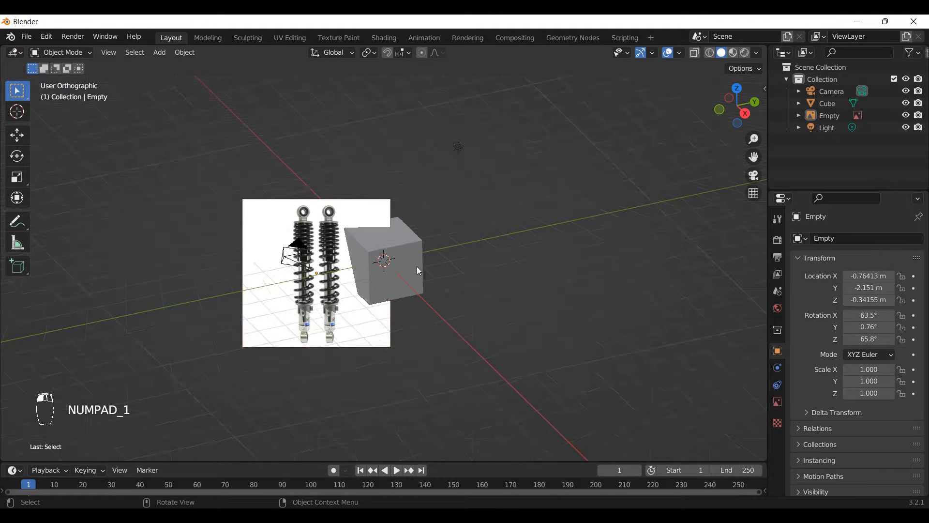
key(KP_1)
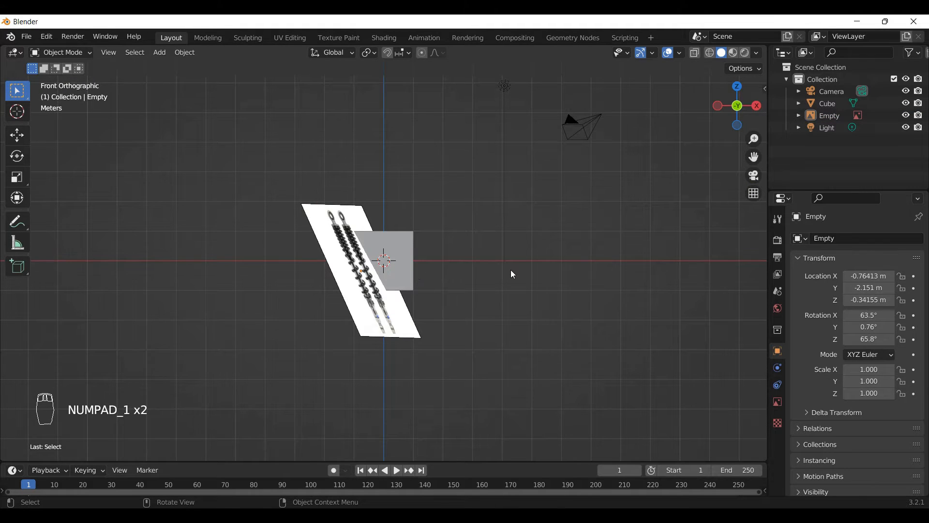
click(107, 53)
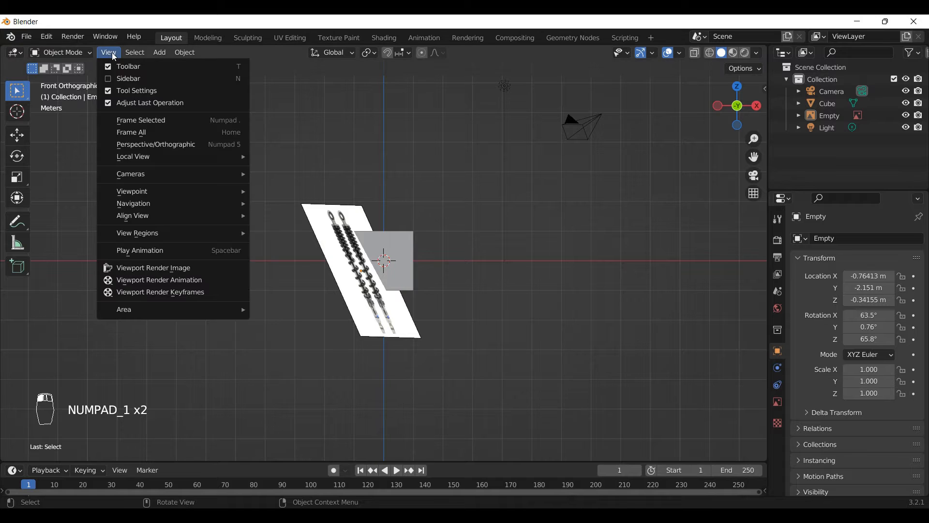
mouse_move(138, 196)
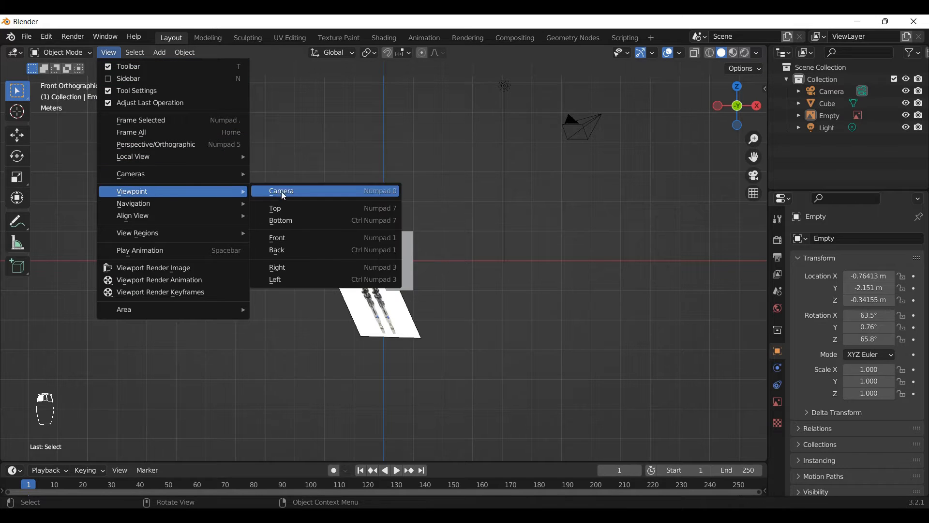
click(293, 239)
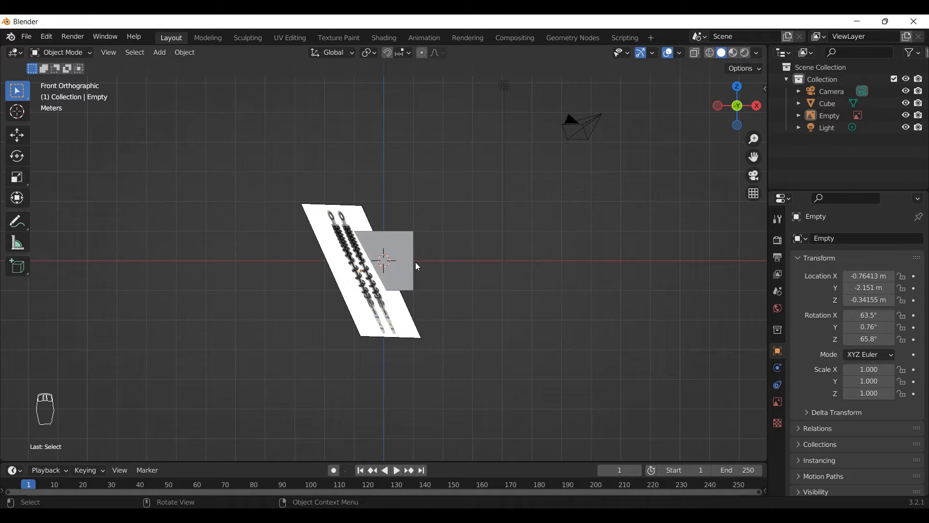
Step: Delete the default cube and the tilted reference image from the scene
click(361, 271)
click(359, 290)
click(399, 272)
key(Delete)
click(363, 268)
key(Delete)
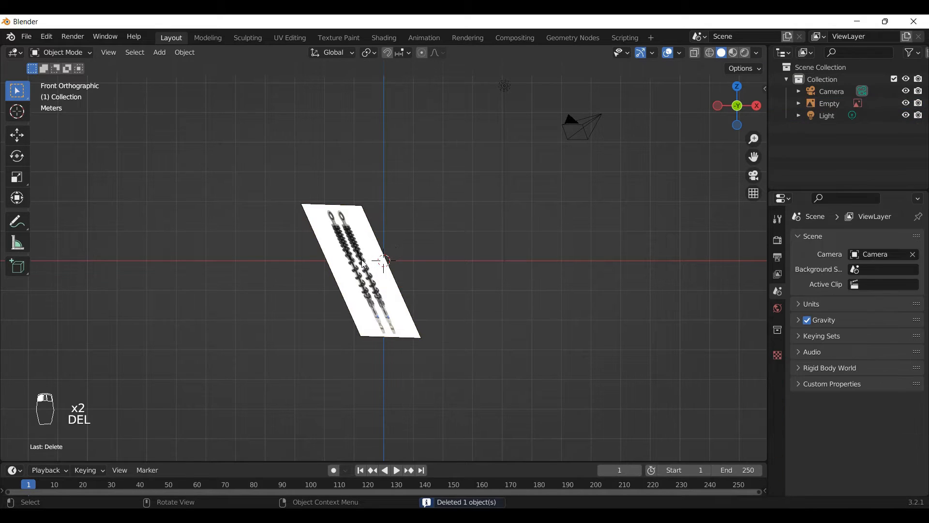
click(353, 257)
key(Delete)
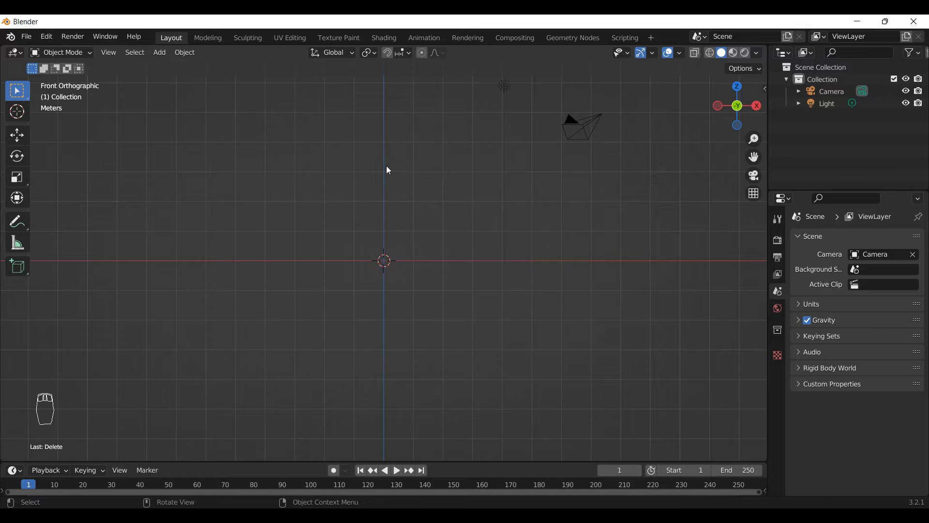
Step: Bring 101SJ736 -YBR125.jpg from the browser into Blender's front view and move the image along X to about -0.44 m
key(alt+Tab)
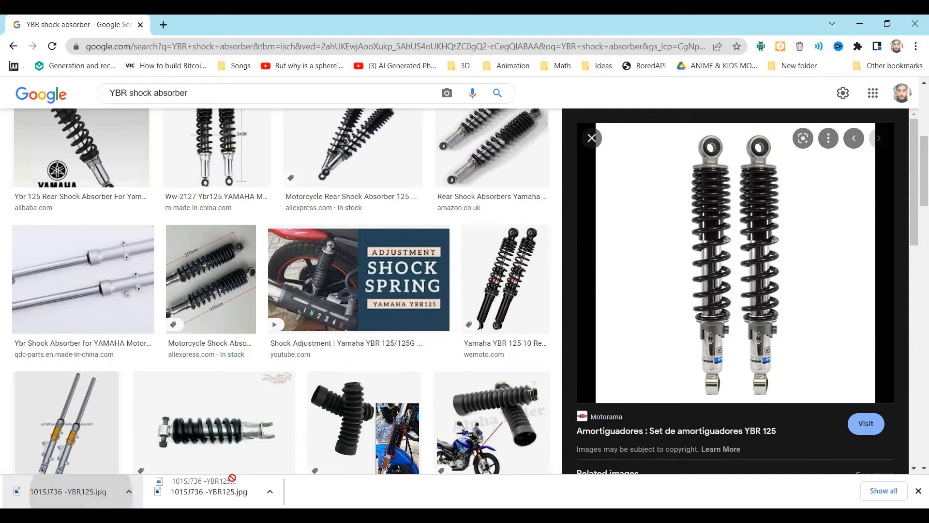
key(alt+Tab)
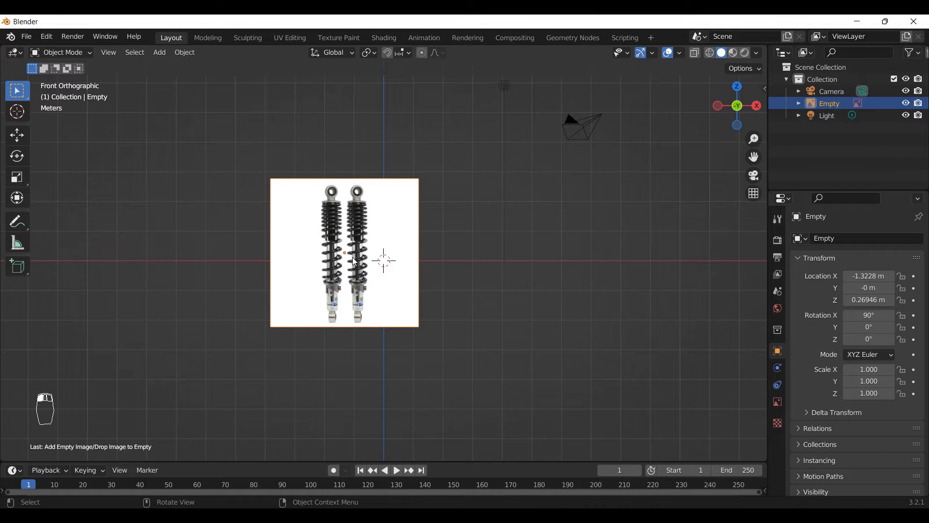
key(g)
key(x)
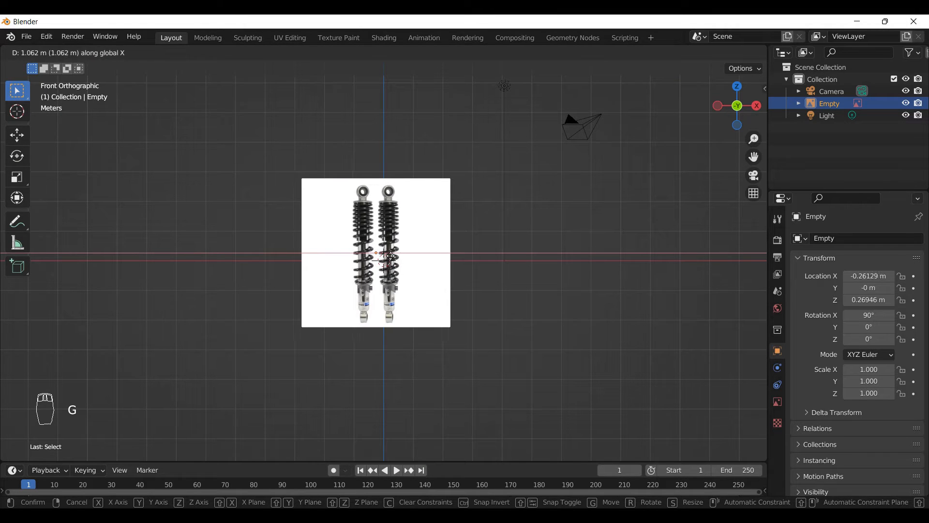
click(359, 198)
scroll(356, 195, up, 5)
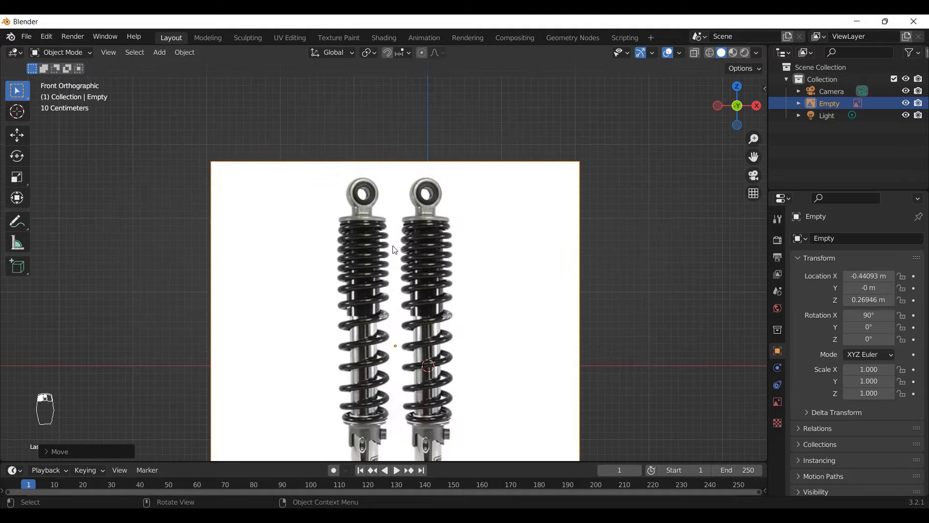
scroll(373, 206, down, 1)
scroll(373, 208, down, 3)
scroll(457, 231, up, 3)
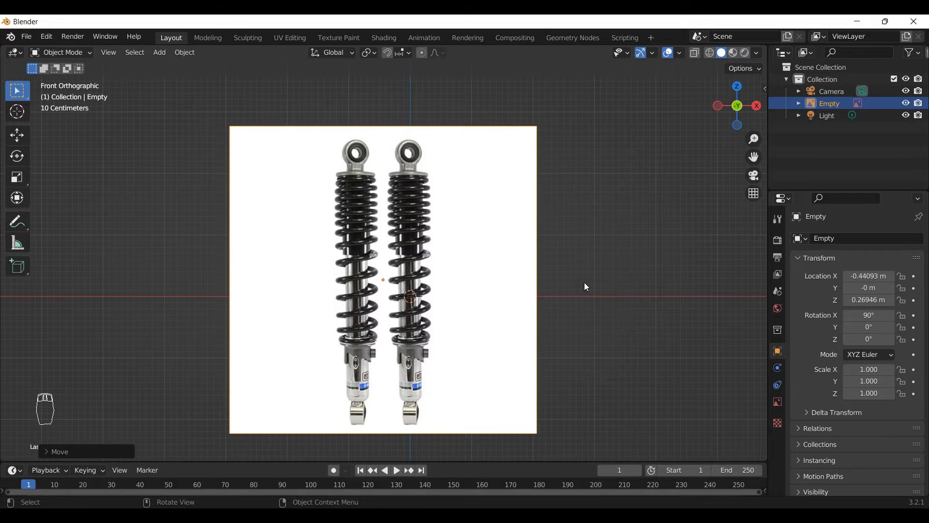
Step: Hide the reference image and add a mesh circle at the world origin in the top view
click(907, 107)
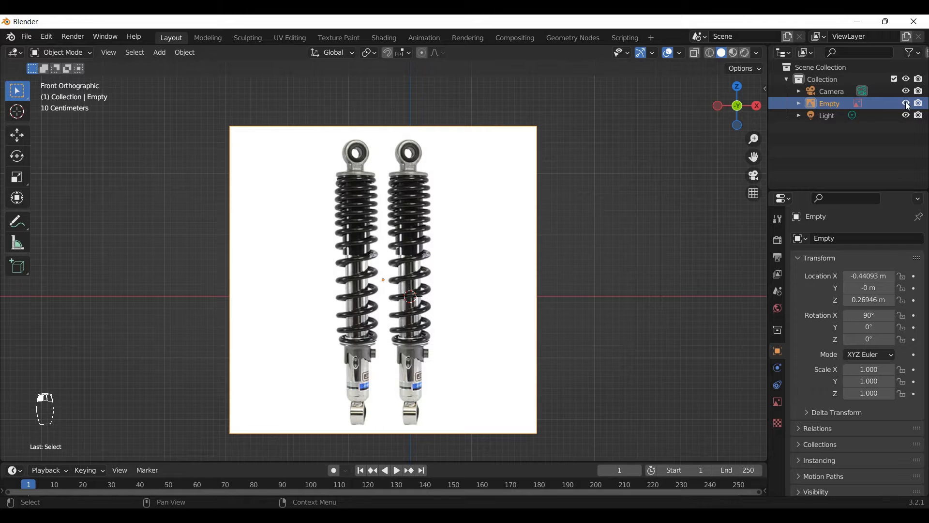
click(908, 104)
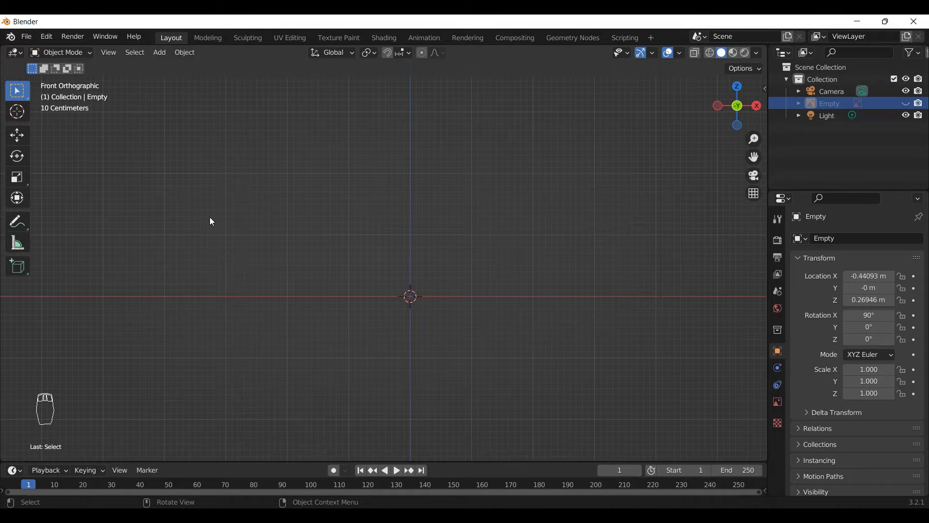
key(KP_7)
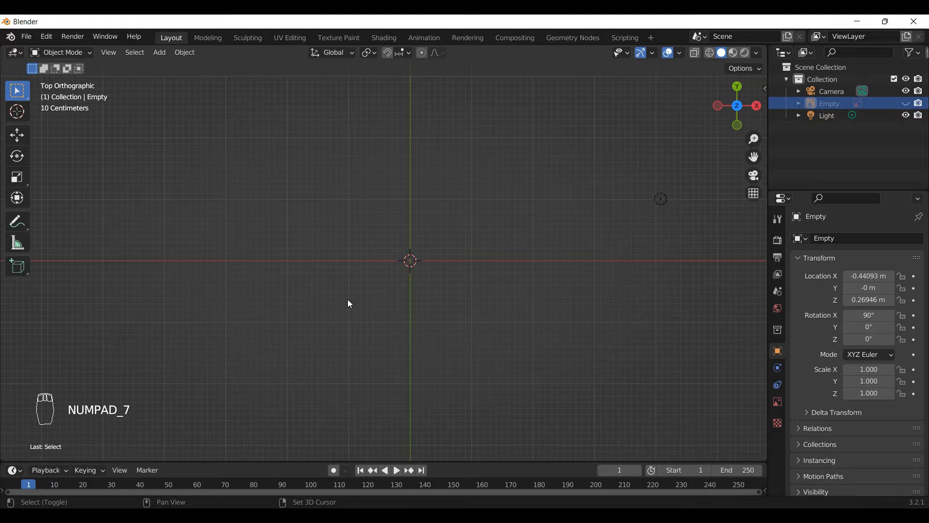
key(shift+a)
mouse_move(309, 151)
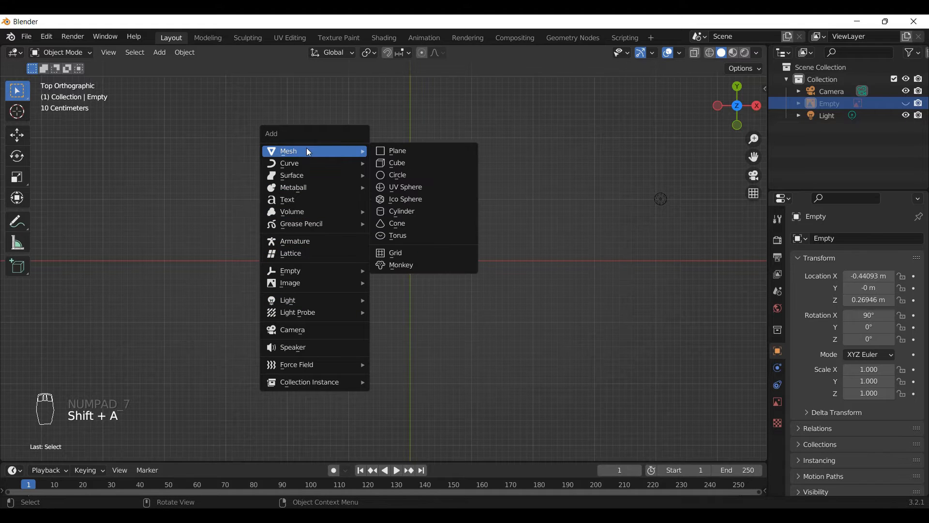
click(405, 175)
scroll(455, 288, up, 2)
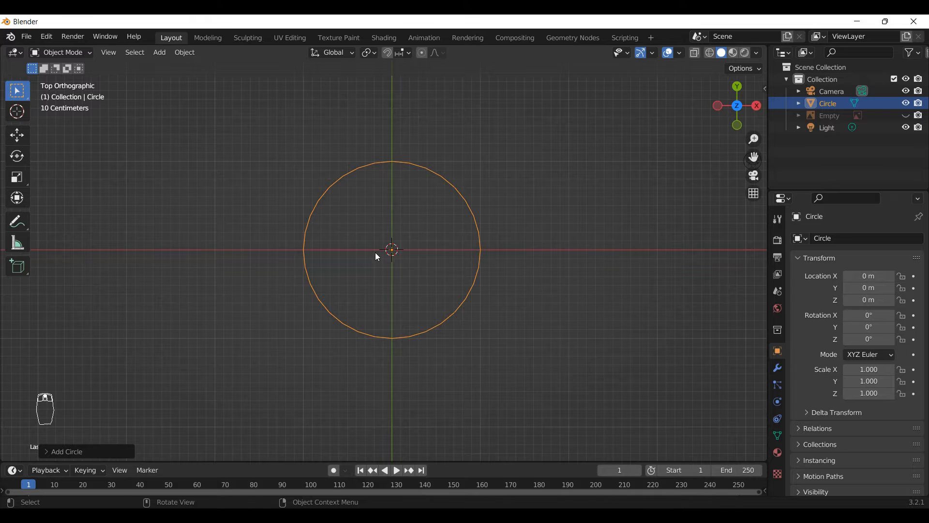
Step: Move all of the circle's vertices about 2 m along X in Edit Mode, keeping the object's origin at the world centre
key(Tab)
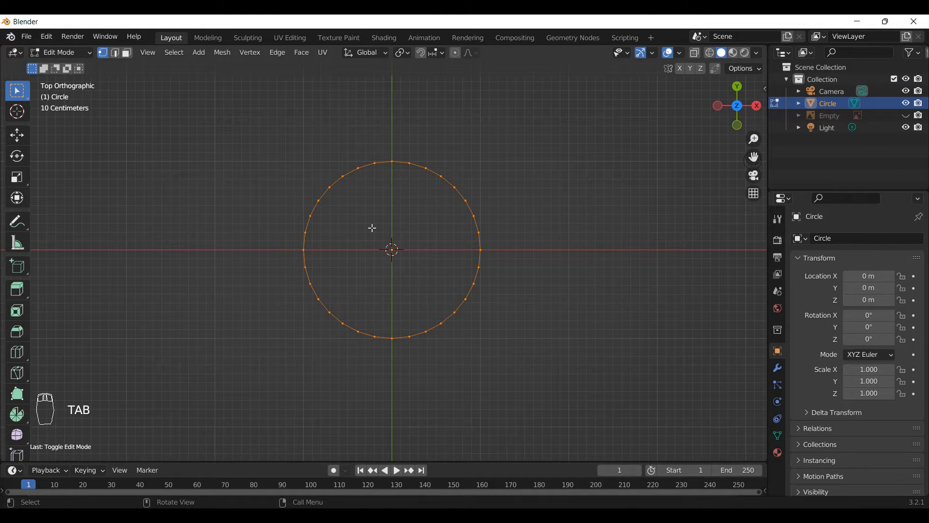
key(g)
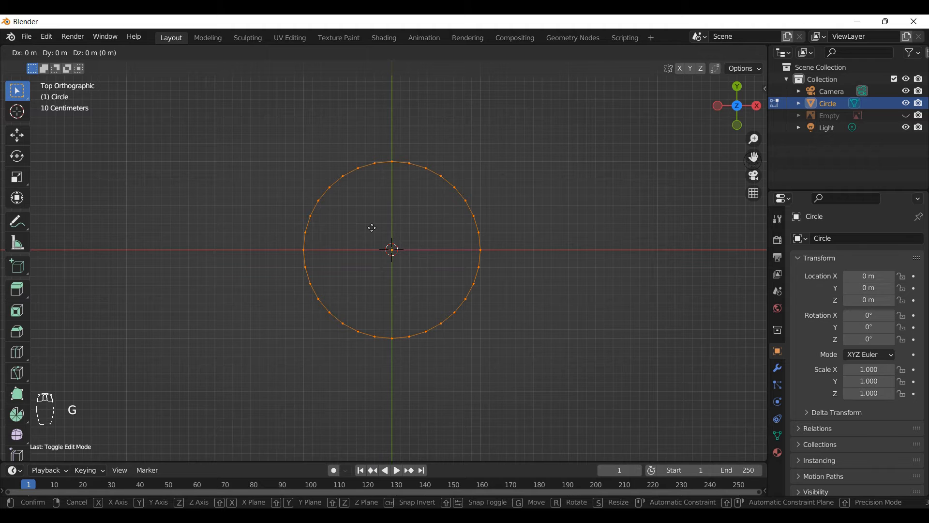
key(x)
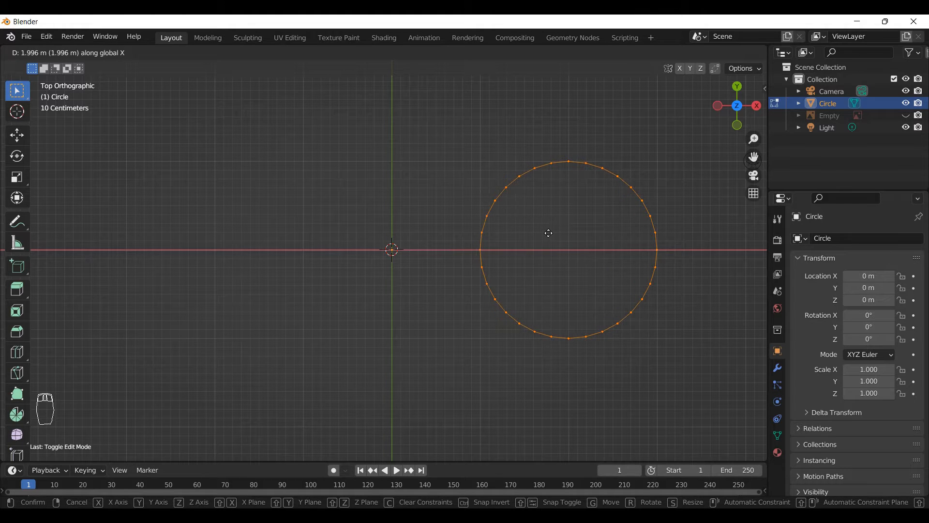
click(548, 233)
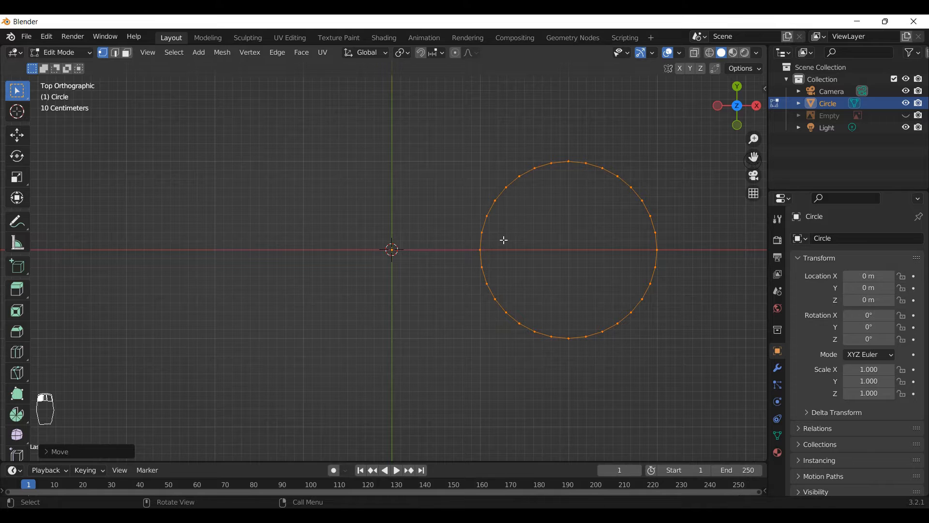
key(Tab)
Step: Add a Screw modifier to the circle and set its Screw value to 2.3 m
scroll(408, 317, down, 3)
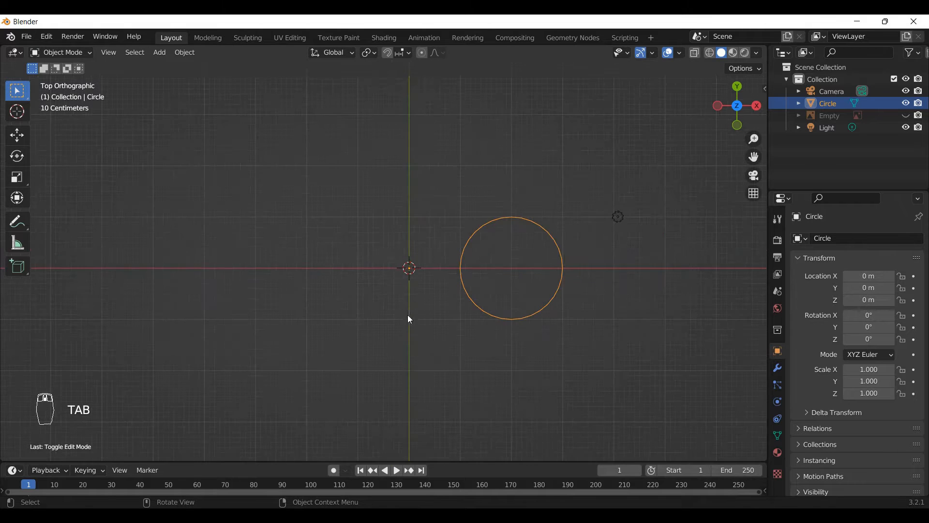
middle_drag(409, 317, 406, 228)
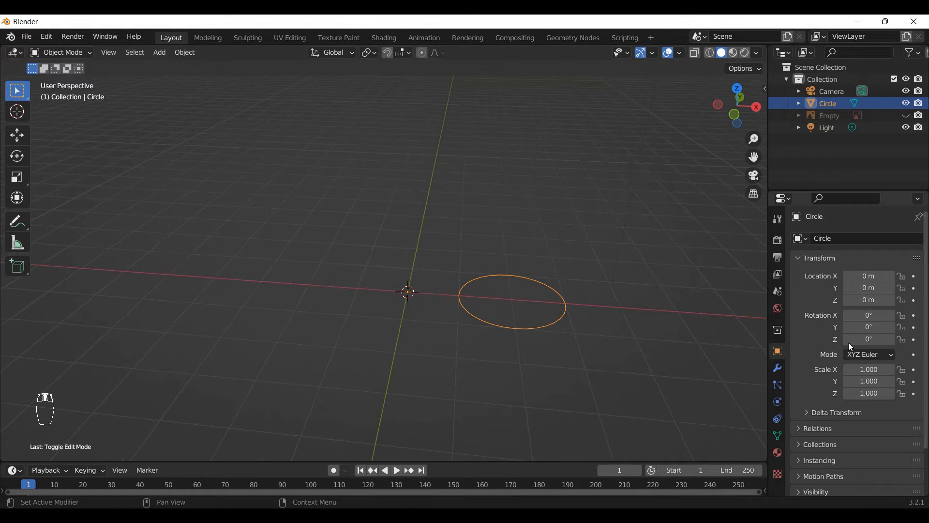
click(778, 368)
click(839, 238)
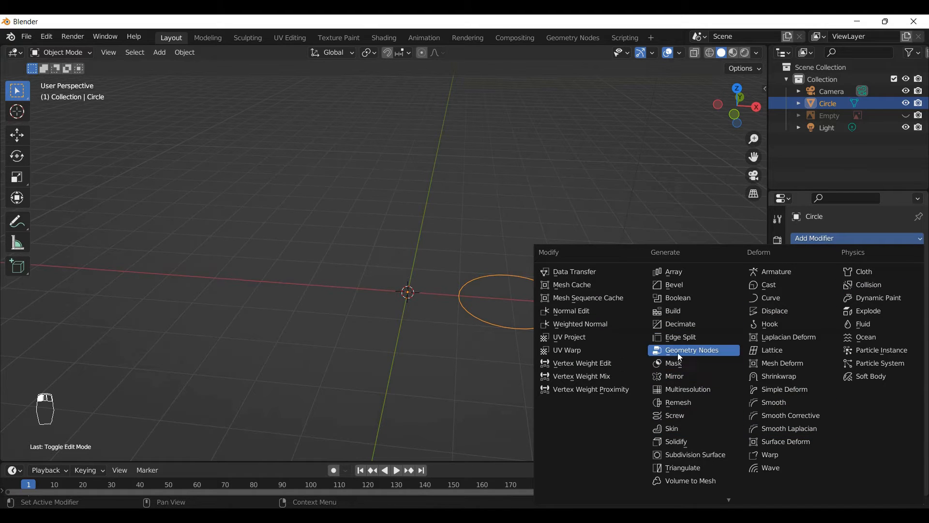
click(675, 416)
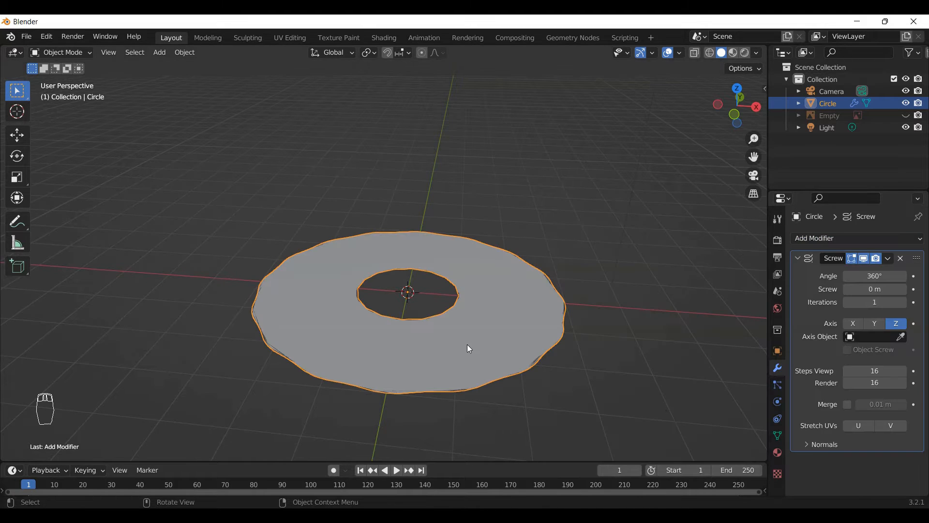
middle_drag(466, 344, 475, 337)
scroll(475, 337, down, 2)
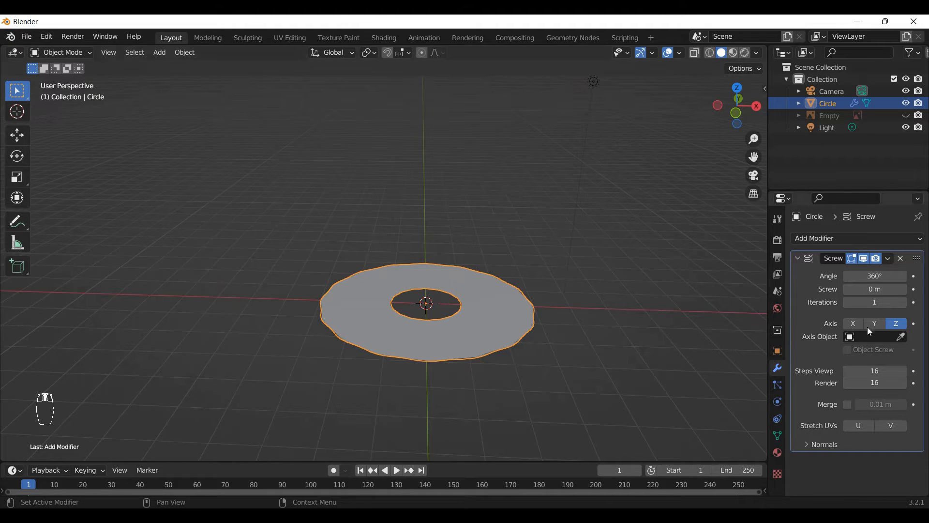
drag(872, 289, 909, 289)
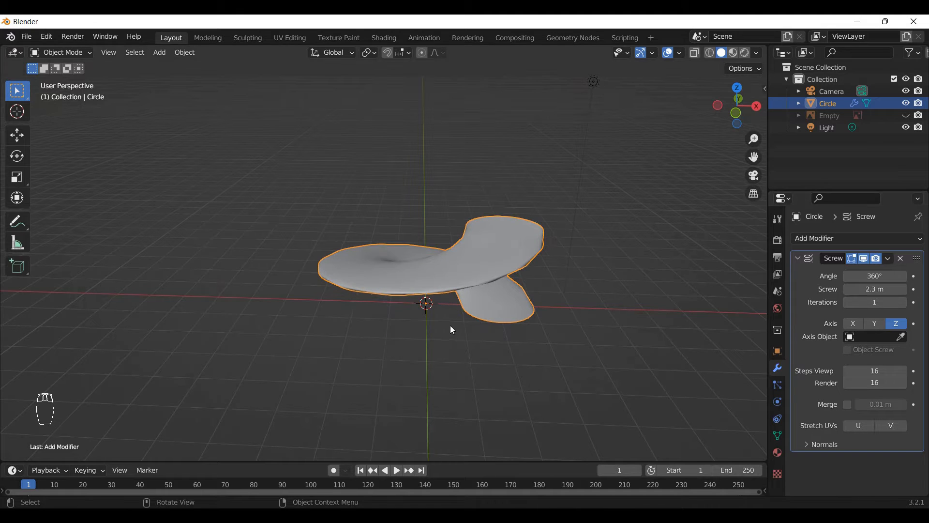
middle_drag(450, 326, 762, 359)
Step: Add a Solidify modifier below the Screw modifier and collapse the settings of both modifiers
click(799, 260)
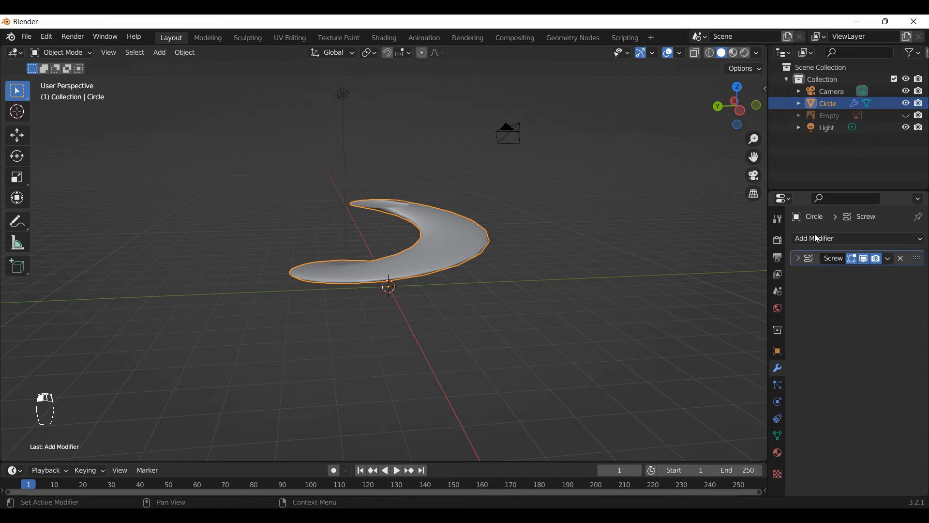
click(814, 238)
click(683, 442)
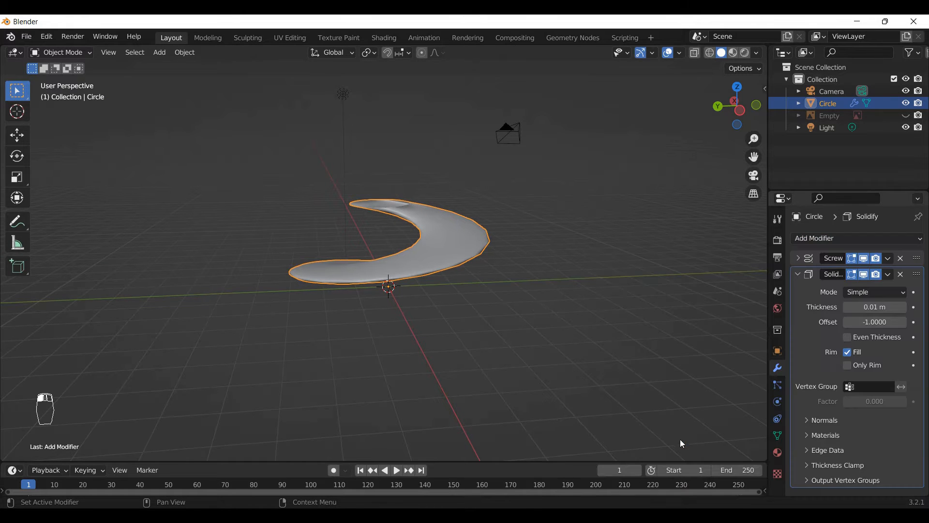
middle_drag(504, 326, 368, 310)
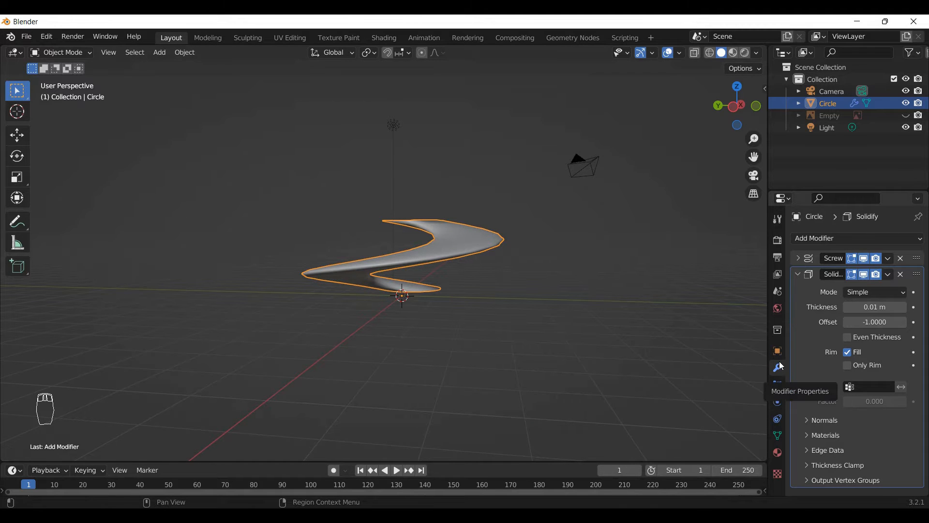
click(797, 275)
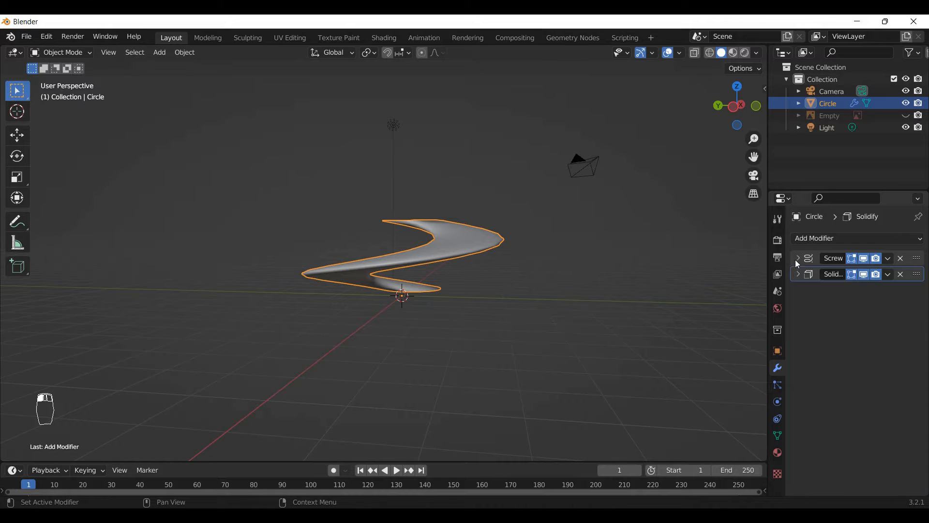
Step: Set the Solidify modifier's thickness to 0.57 m and collapse its settings
click(797, 259)
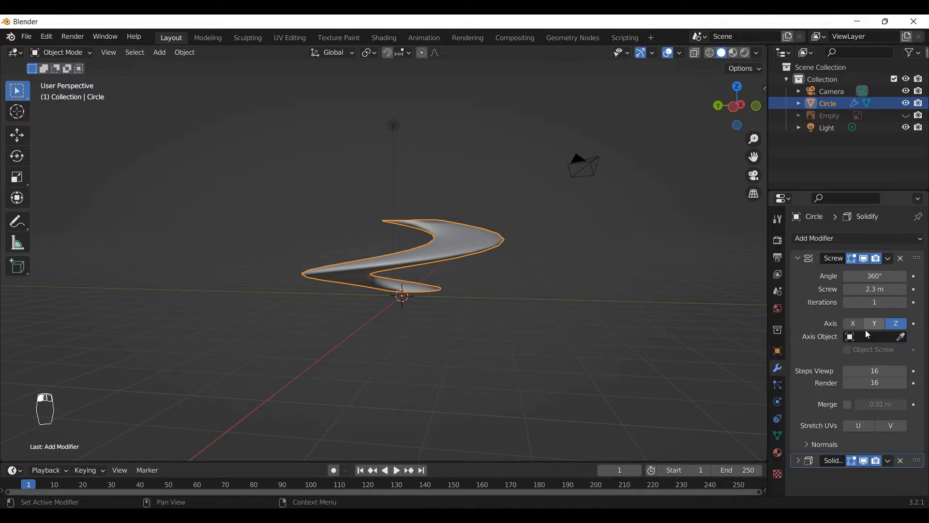
click(798, 259)
click(798, 274)
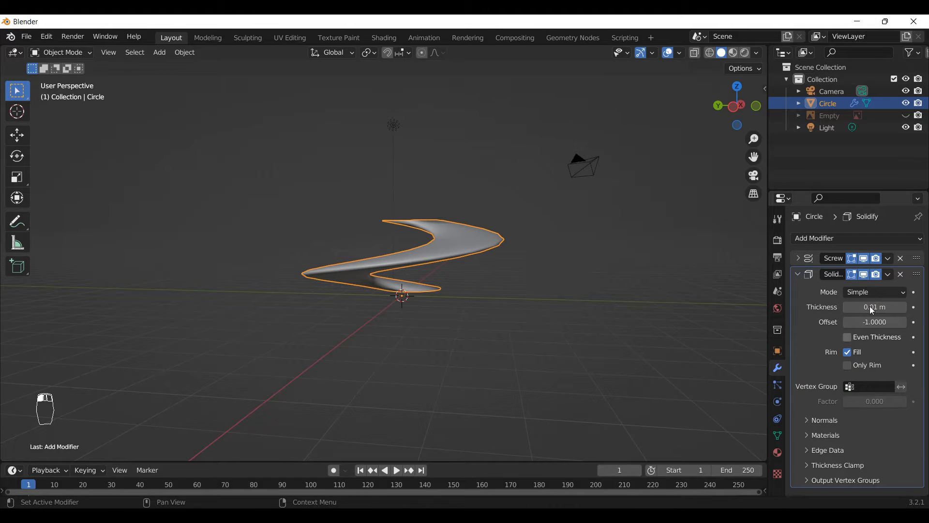
drag(870, 306, 920, 306)
middle_drag(448, 327, 667, 331)
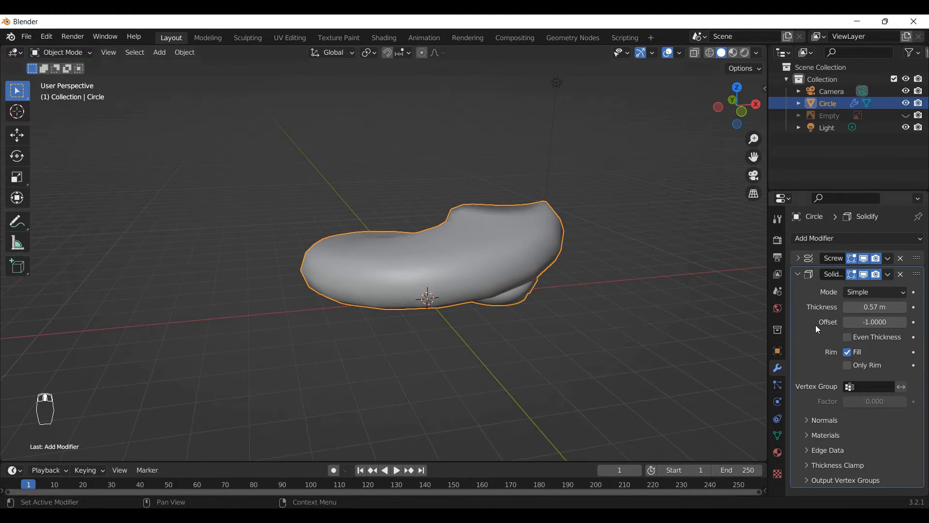
click(798, 274)
Step: Set the Screw modifier's iterations to 10 to extend the coil into a full spring
click(799, 258)
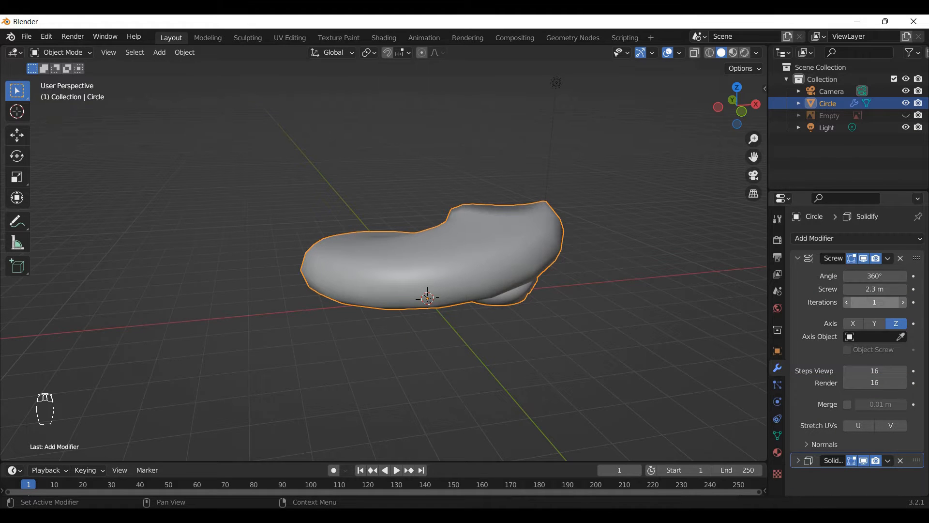
drag(867, 305, 575, 325)
middle_drag(577, 326, 533, 303)
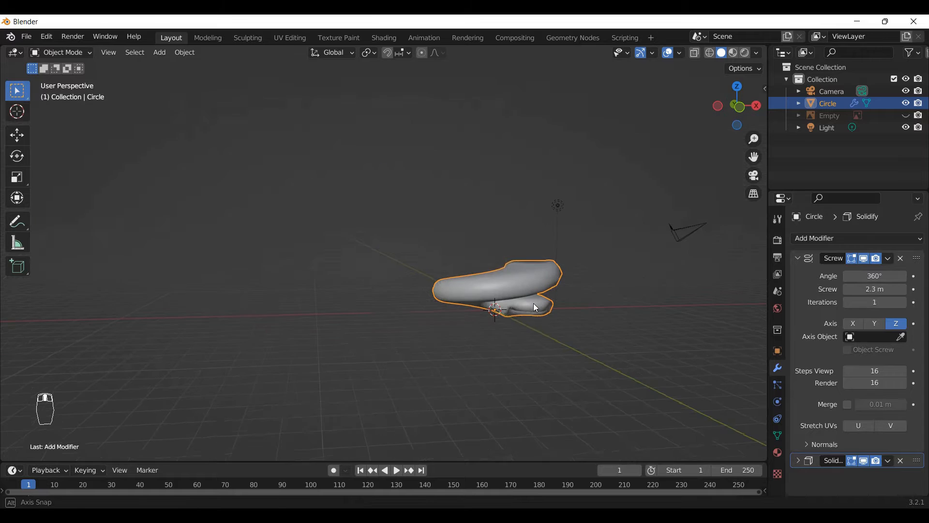
drag(873, 305, 905, 306)
scroll(496, 336, down, 5)
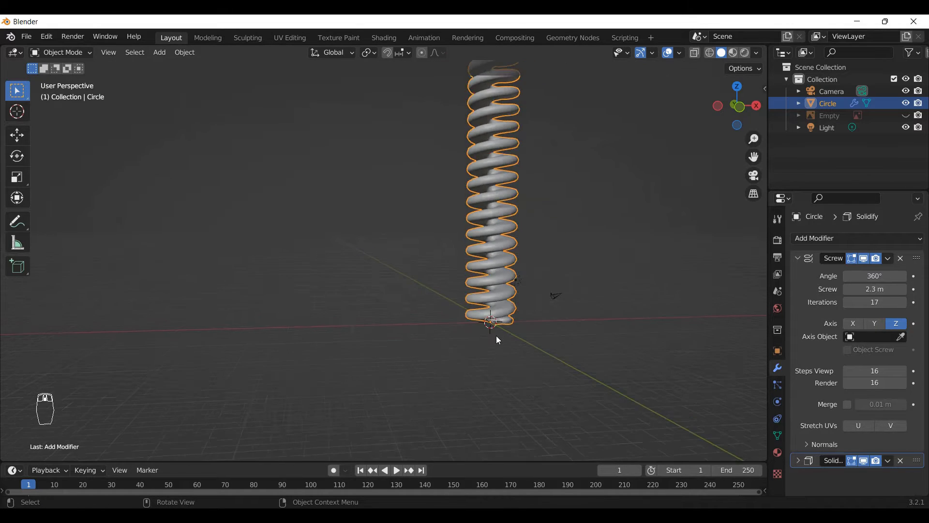
drag(882, 302, 867, 302)
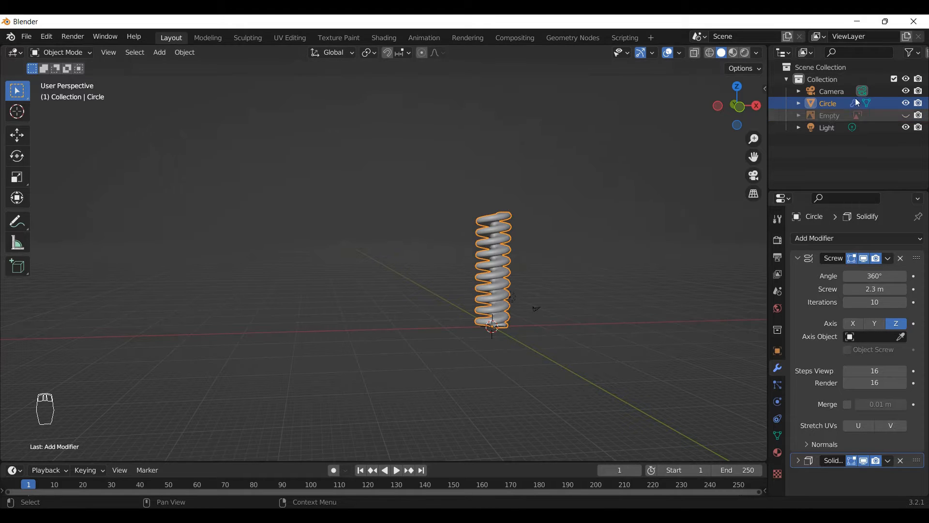
Step: Unhide the reference image and compare it with the spring in the front view
key(KP_1)
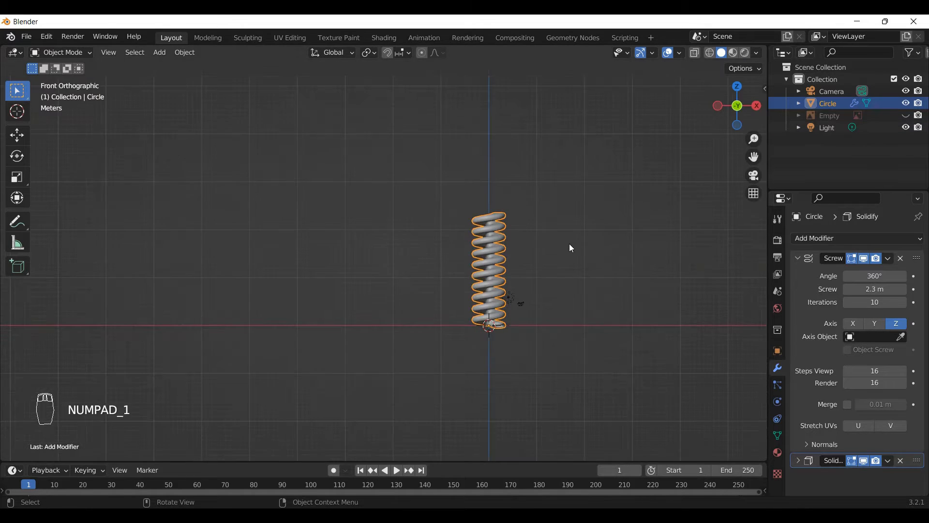
click(906, 115)
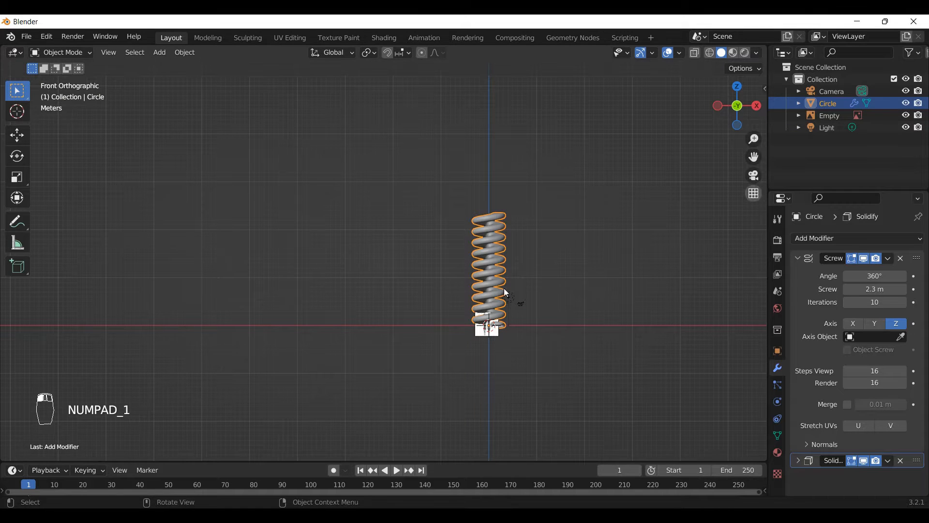
scroll(501, 327, up, 4)
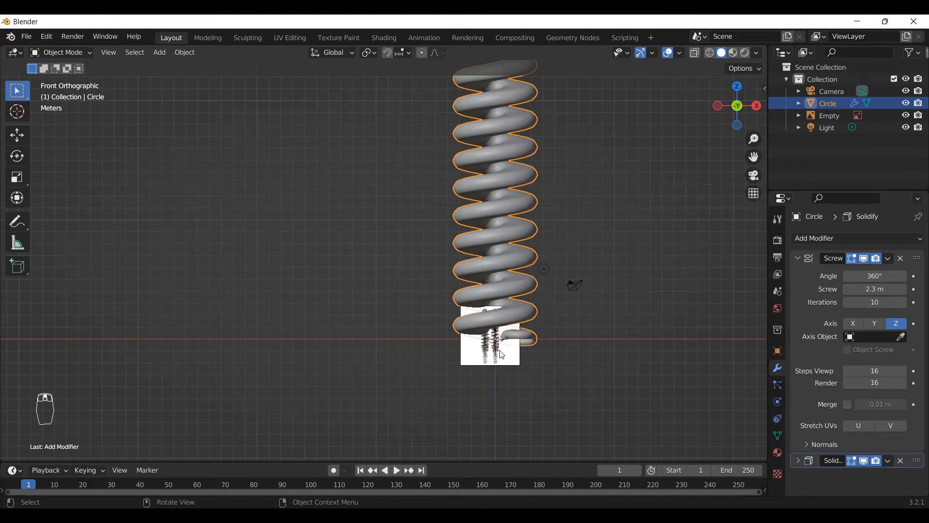
Step: Try to enlarge the reference image to about 1.94 times its size, and undo the scaling
click(478, 369)
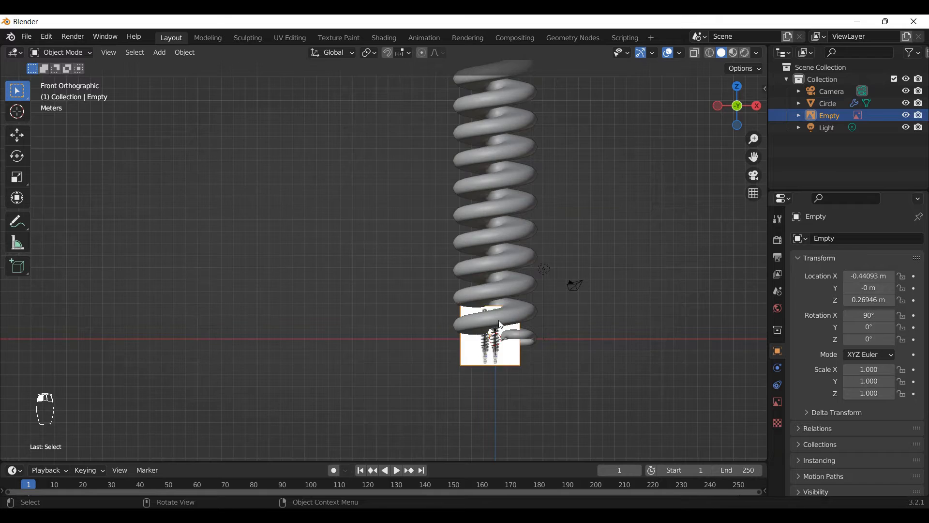
scroll(501, 324, down, 3)
key(s)
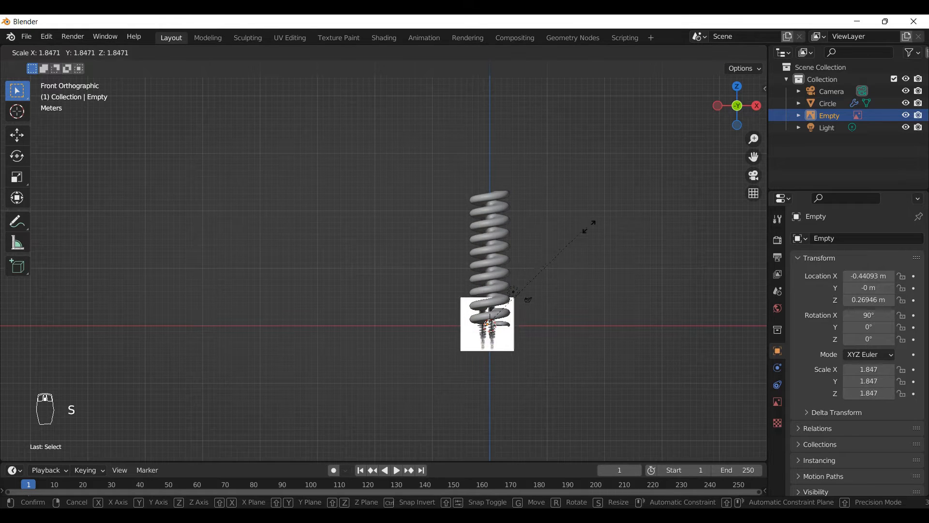
click(583, 234)
key(g)
right_click(557, 247)
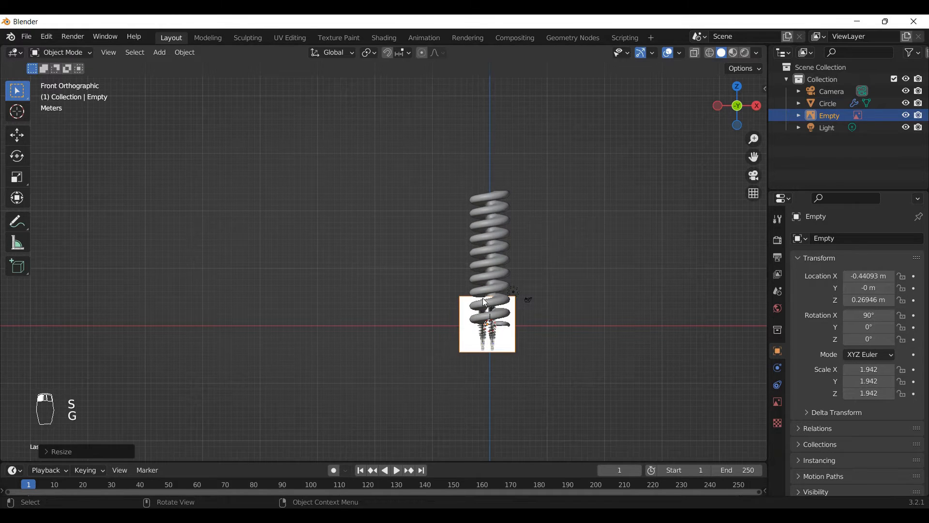
key(ctrl+z)
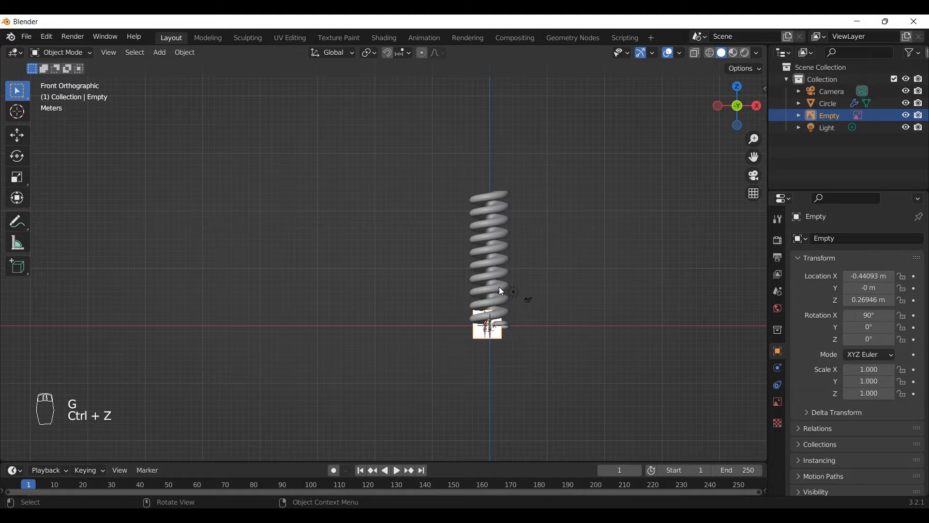
Step: Scale the spring down uniformly towards the size of the right shock absorber in the reference and lower it along Z over that shock
scroll(498, 287, up, 3)
scroll(493, 379, up, 3)
click(493, 379)
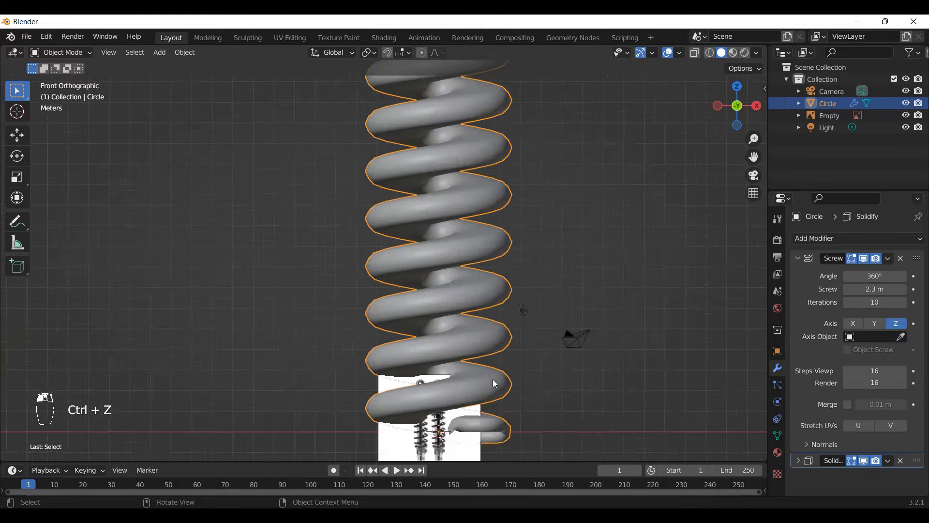
scroll(480, 282, down, 2)
scroll(478, 283, down, 1)
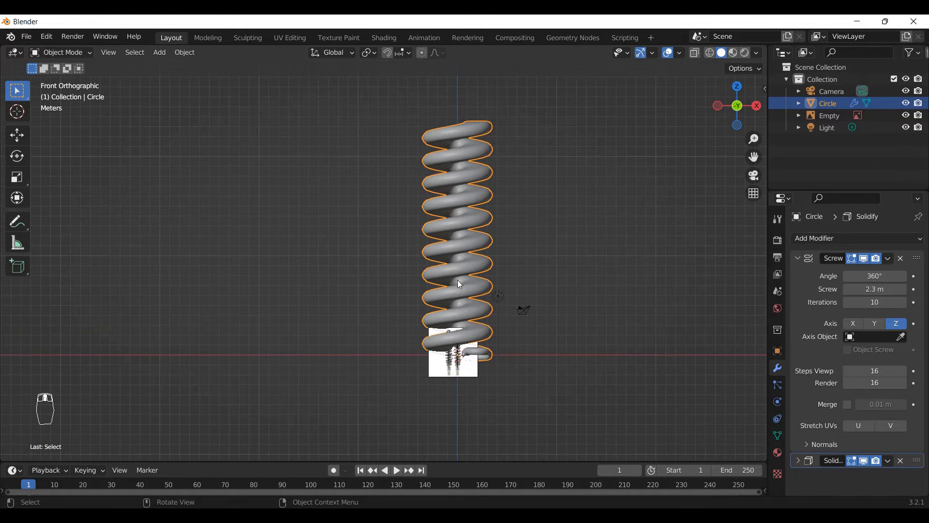
scroll(470, 380, up, 3)
scroll(360, 299, up, 2)
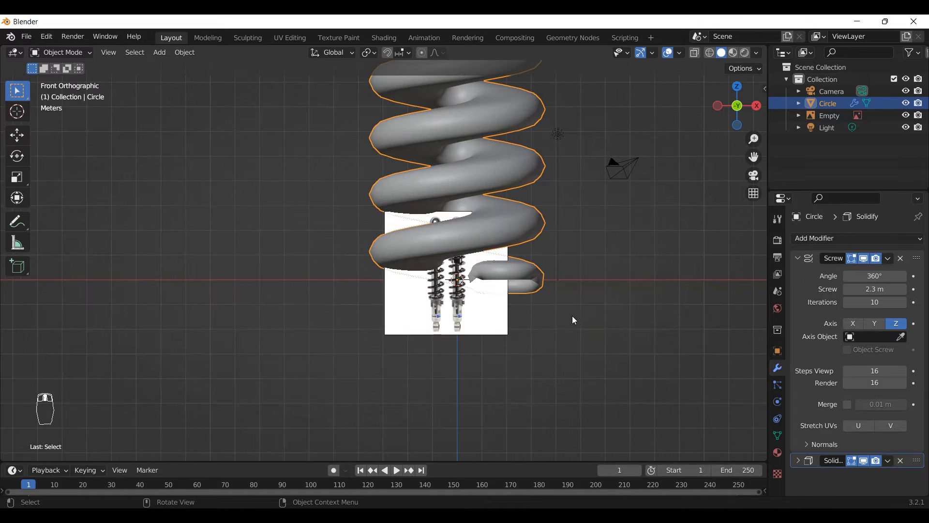
key(s)
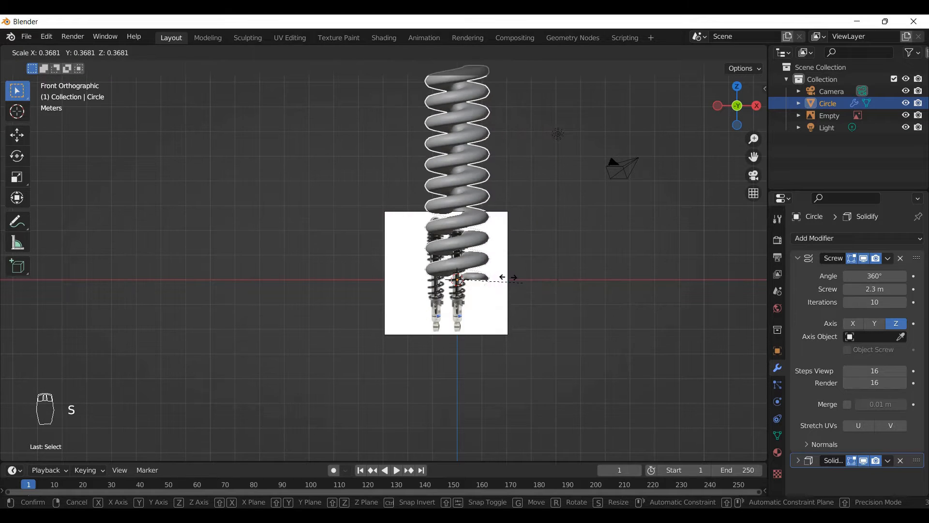
click(489, 270)
key(g)
key(z)
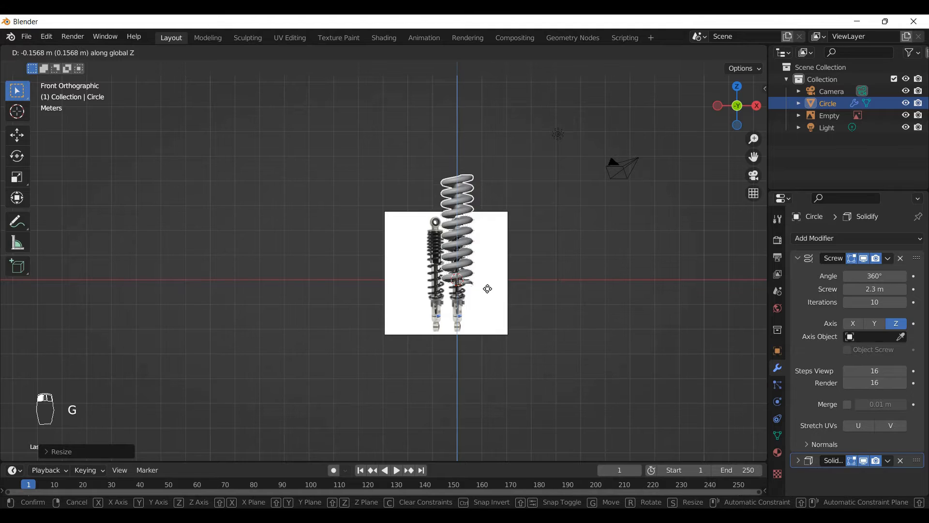
click(489, 304)
Step: Refine the spring's fit over the right shock's coil by scaling it about 0.73, raising it along Z, and scaling it about 0.81
scroll(494, 304, up, 4)
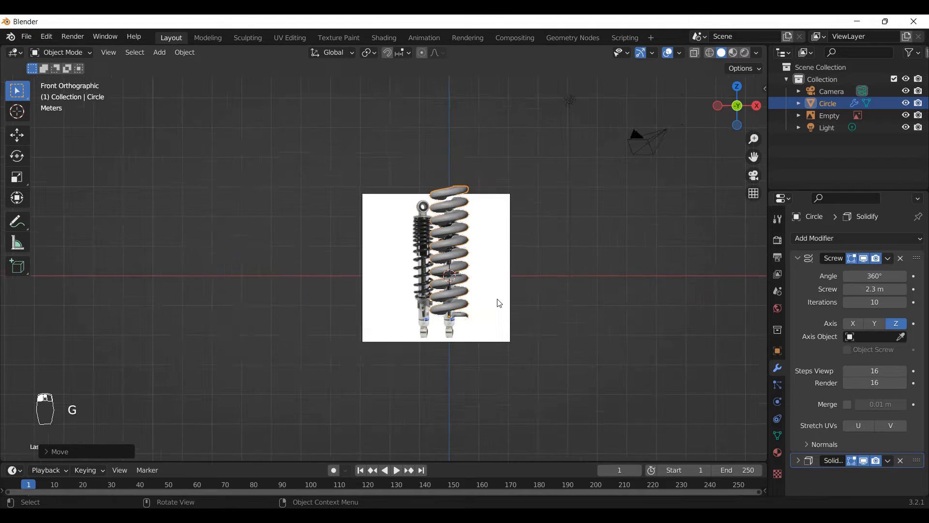
key(s)
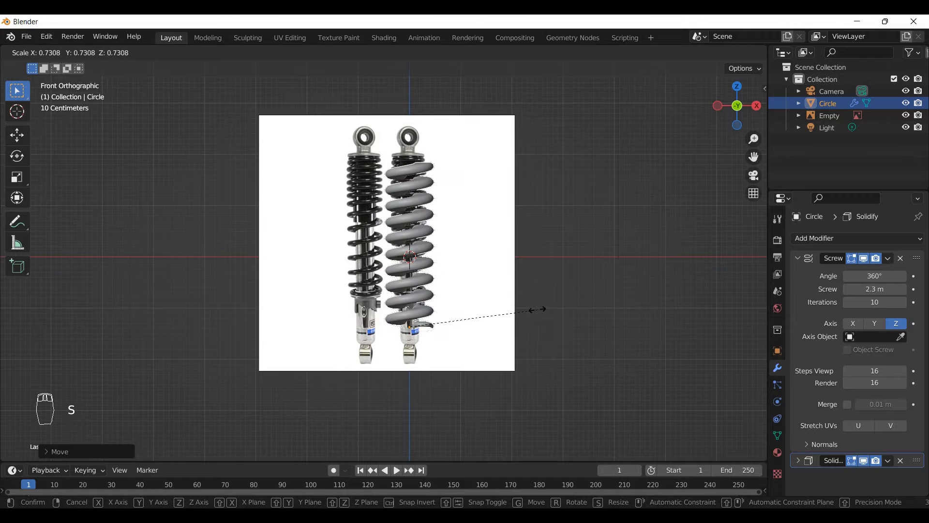
click(536, 309)
key(g)
key(z)
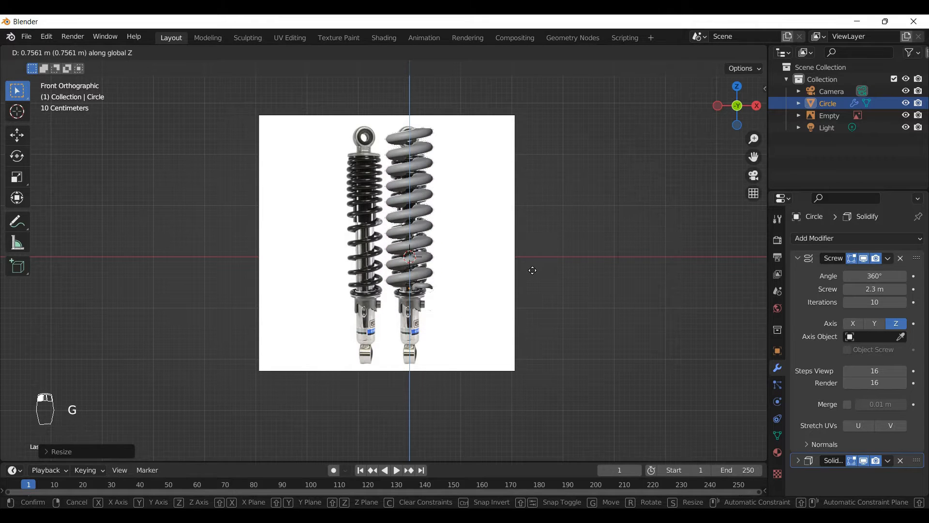
click(534, 272)
key(s)
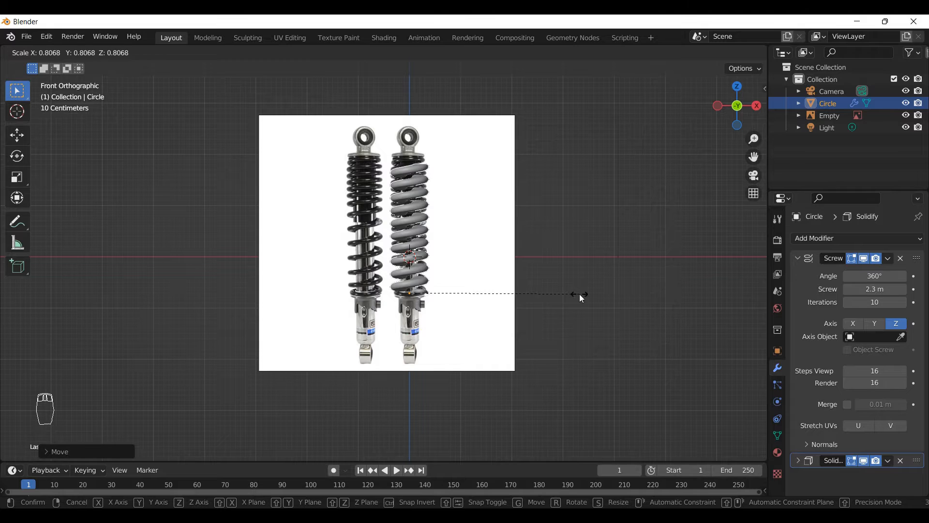
click(580, 294)
Step: Toggle the spring's visibility to compare its coil spacing with the reference image, leaving the spring shown
click(909, 103)
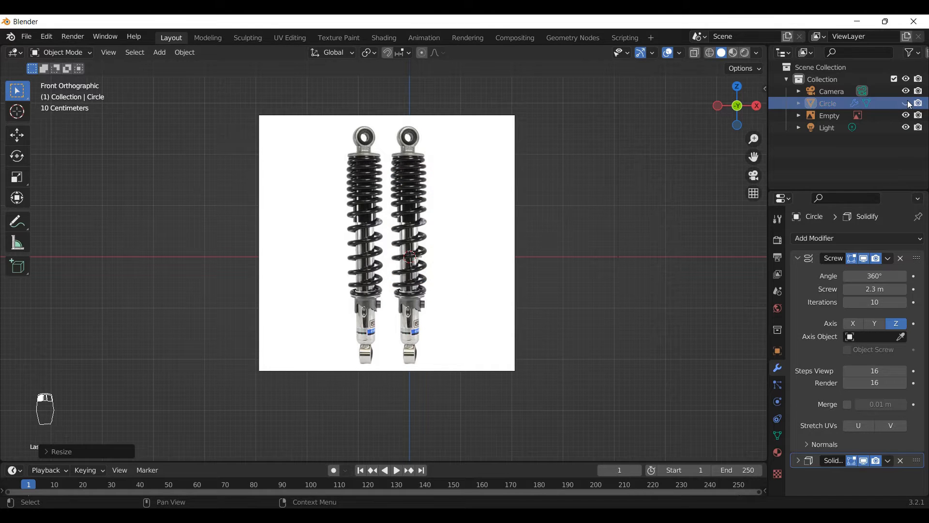
click(908, 103)
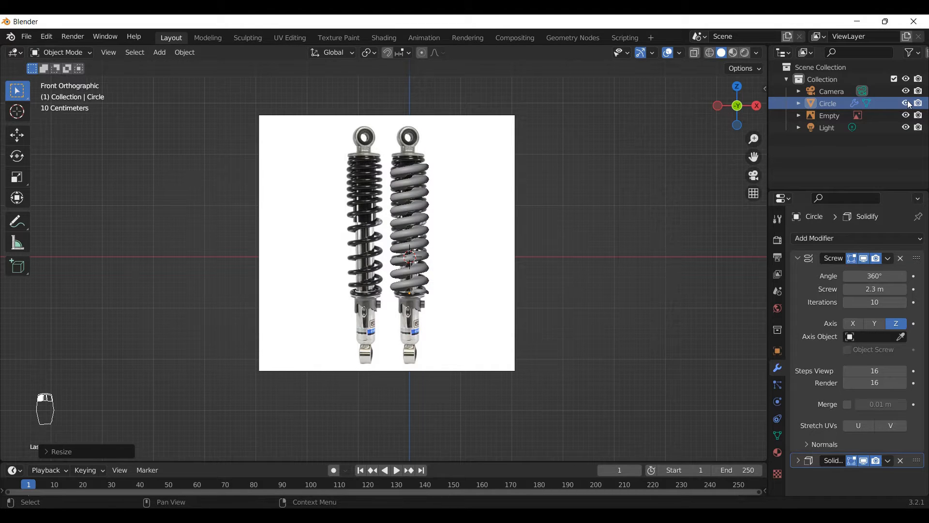
click(908, 103)
click(908, 104)
click(908, 104)
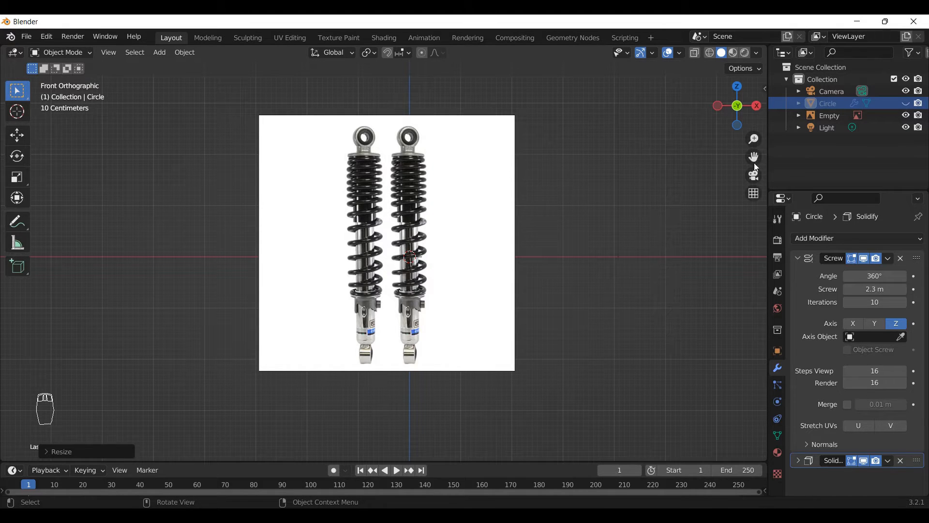
click(908, 103)
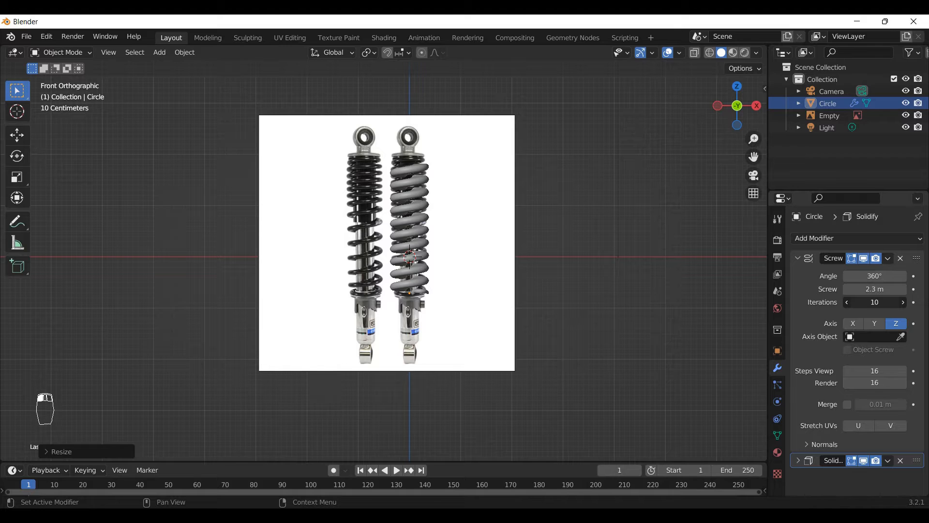
Step: Reduce the spring's Screw iterations to 6 so it covers only the widely spaced lower coils
mouse_move(875, 302)
mouse_down()
mouse_move(865, 302)
mouse_move(875, 302)
mouse_up()
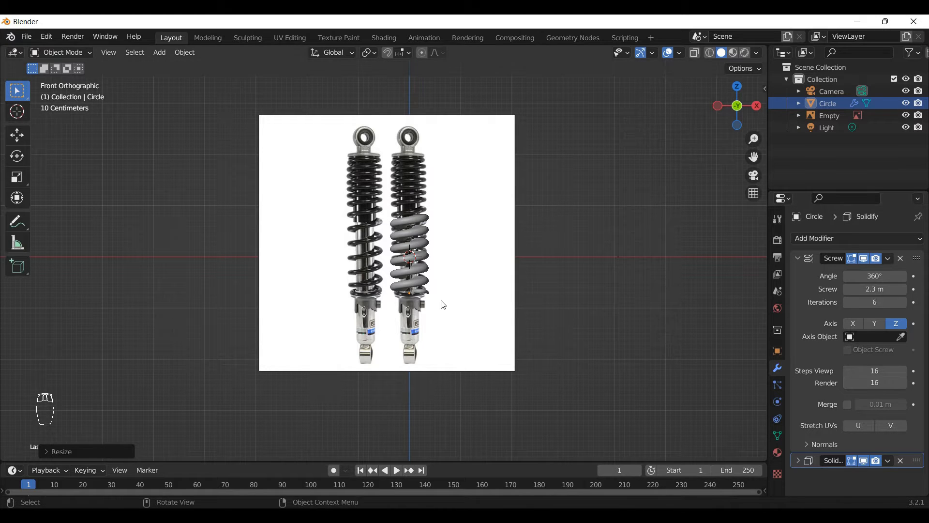
key(Tab)
key(Tab)
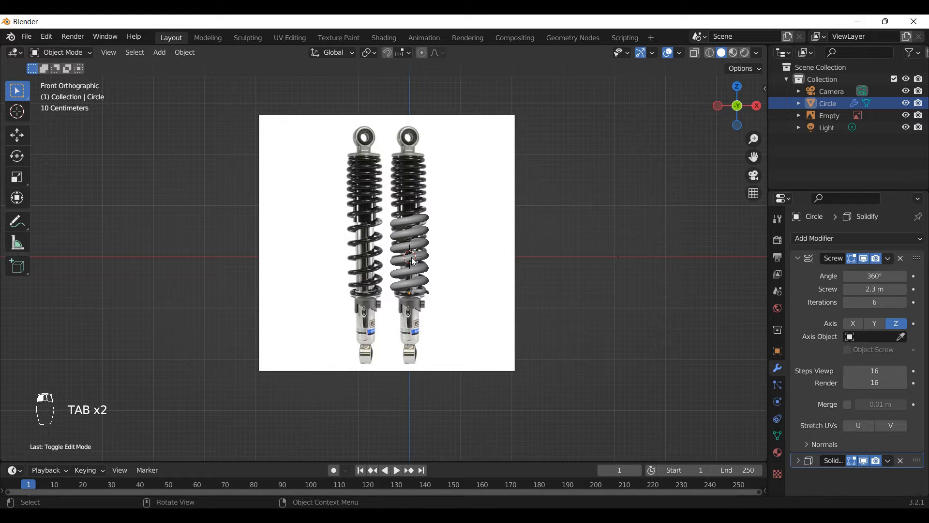
Step: Duplicate the spring and move the copy up along Z to start where the lower coil section ends
click(419, 264)
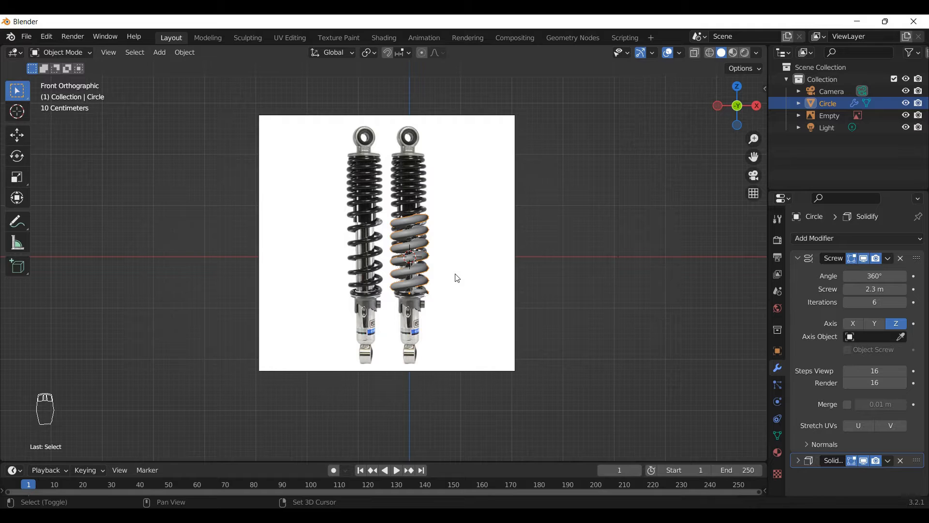
key(shift+d)
key(z)
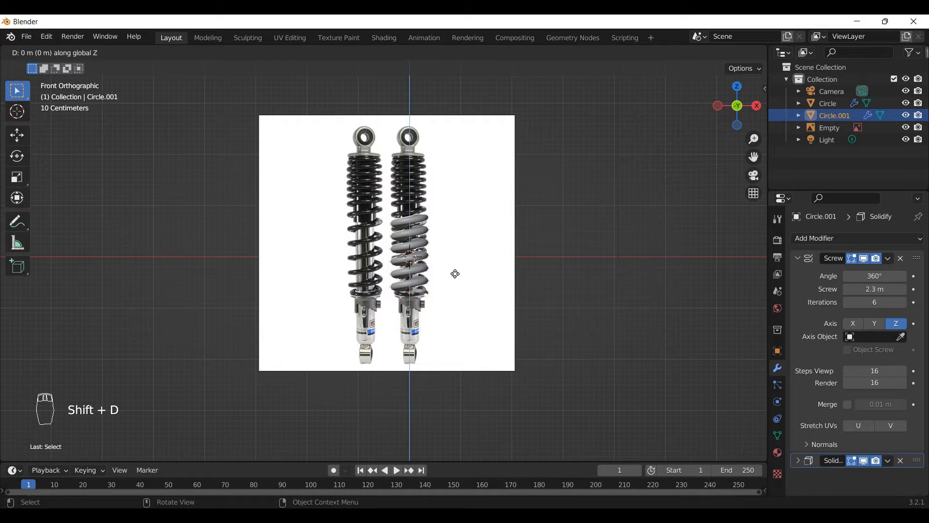
click(444, 194)
Step: Set the upper spring copy's Screw value to 1.6 m and its iterations to 6 to match the tighter coils
drag(890, 302, 875, 302)
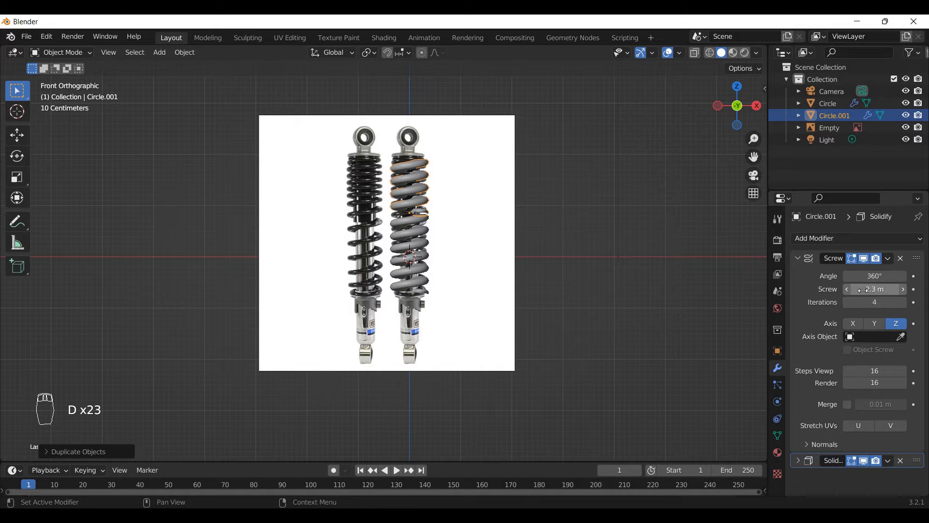
mouse_move(875, 289)
mouse_down()
mouse_move(883, 289)
mouse_move(857, 289)
mouse_move(875, 289)
mouse_up()
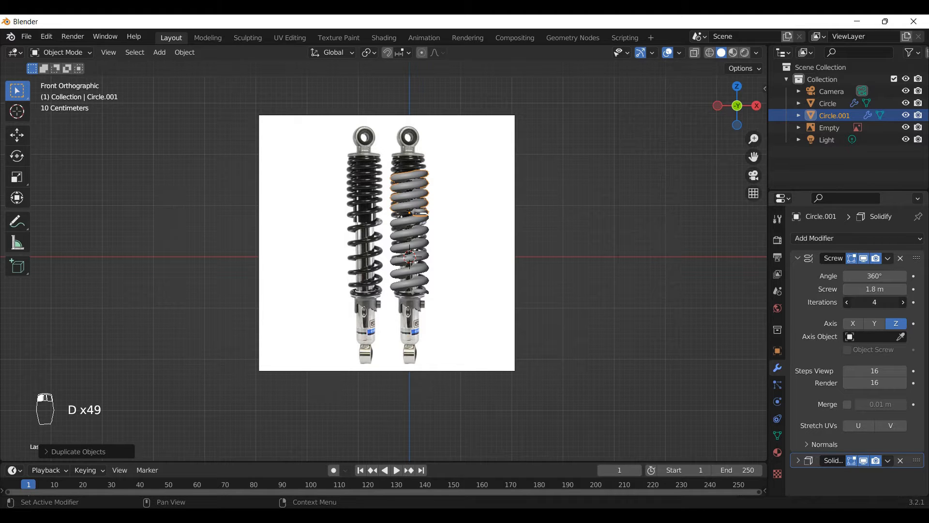
drag(876, 302, 884, 302)
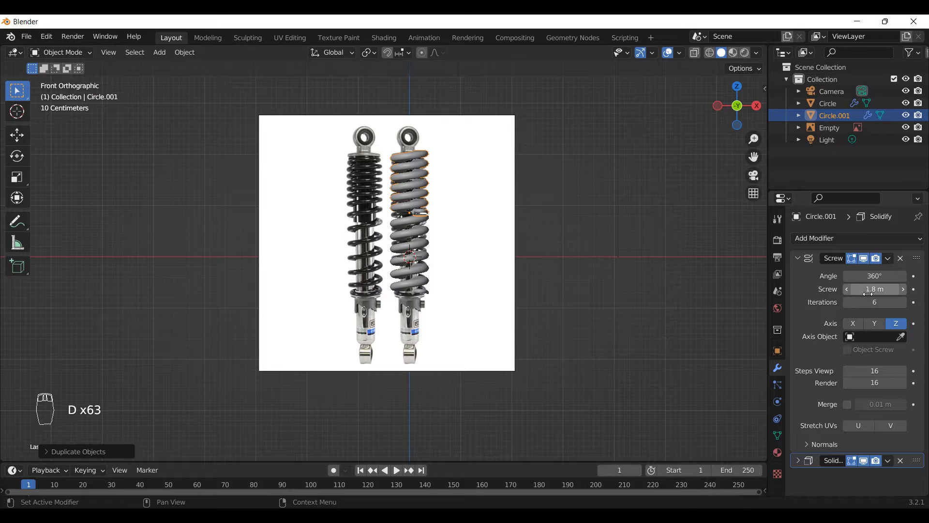
drag(875, 289, 865, 289)
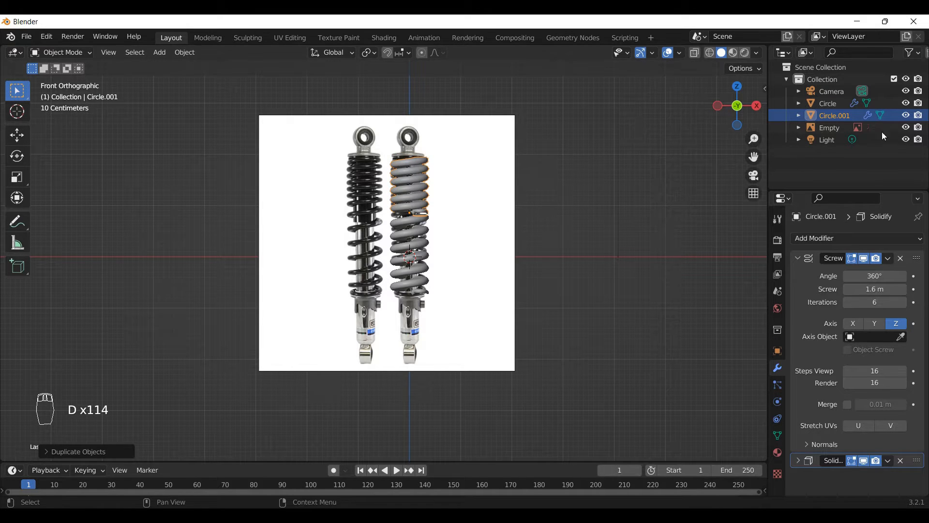
Step: Hide the reference image and move the upper spring section down along Z to meet the lower coils
click(909, 128)
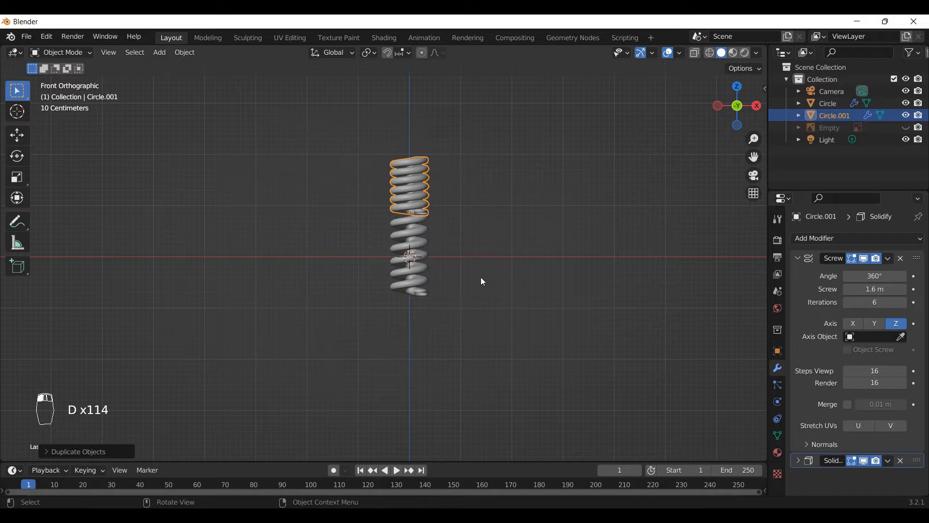
middle_drag(429, 266, 228, 246)
scroll(324, 274, up, 8)
scroll(362, 289, down, 8)
scroll(228, 245, up, 6)
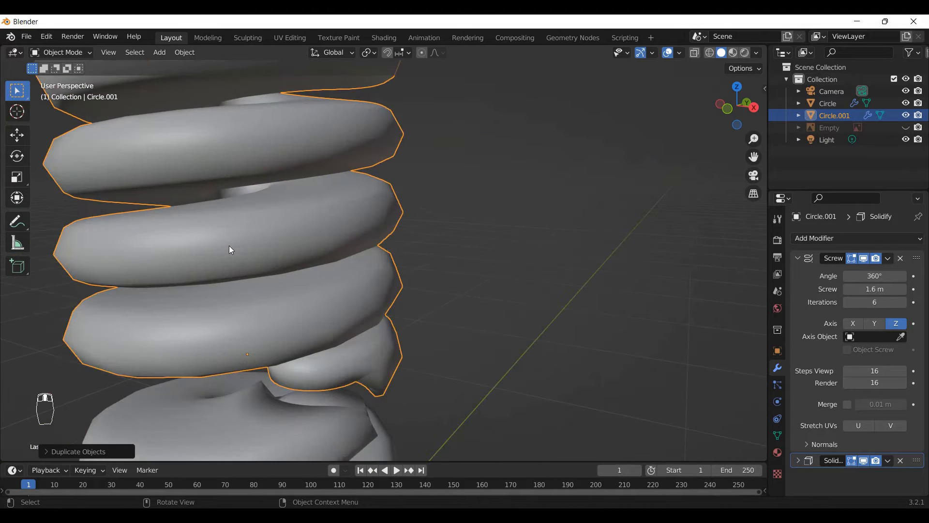
key(g)
key(z)
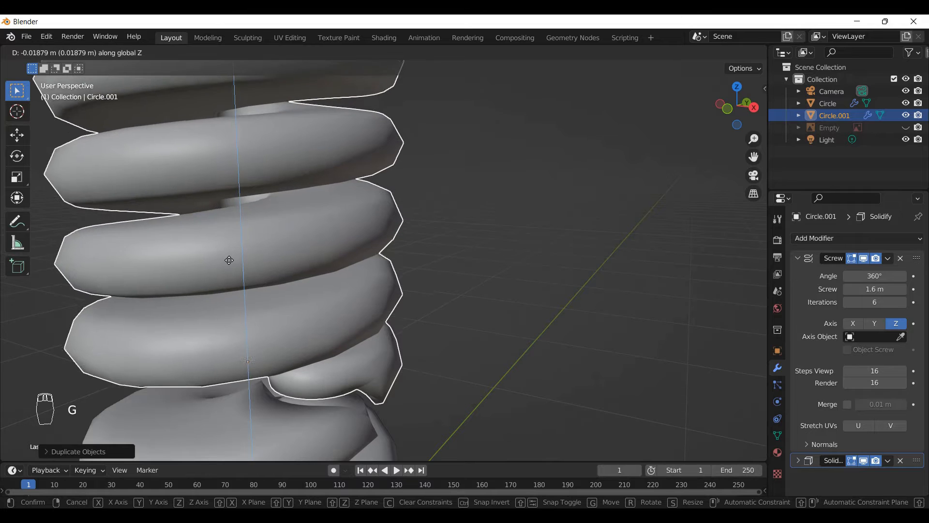
click(327, 310)
Step: Check the joint between the two spring sections and lower the upper one by about 0.012 m along Z
scroll(338, 302, down, 10)
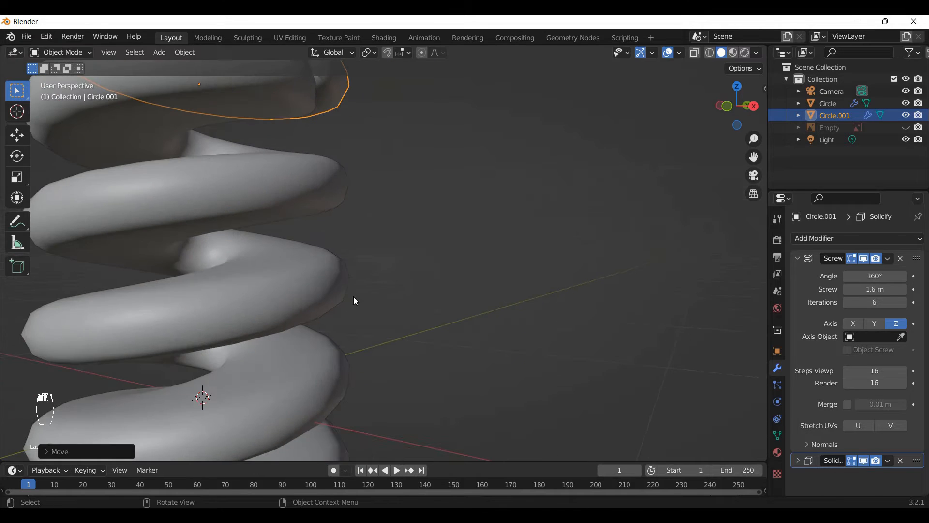
middle_drag(386, 340, 336, 315)
scroll(403, 282, down, 5)
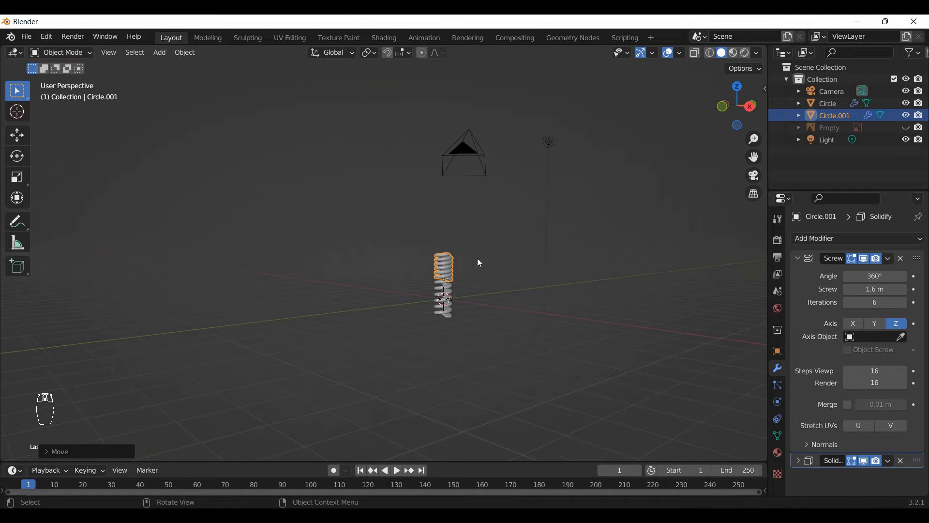
scroll(407, 290, up, 8)
middle_drag(480, 351, 459, 334)
scroll(394, 285, up, 6)
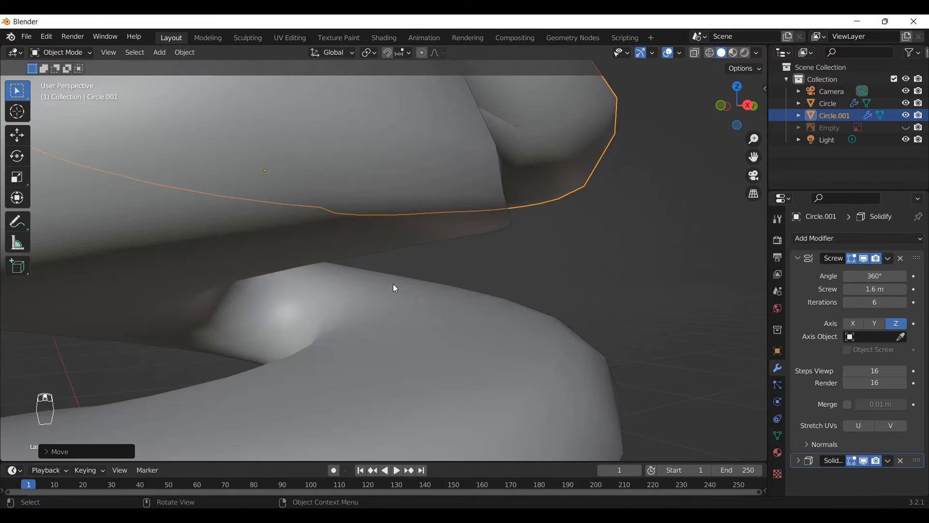
scroll(393, 285, down, 5)
key(g)
key(z)
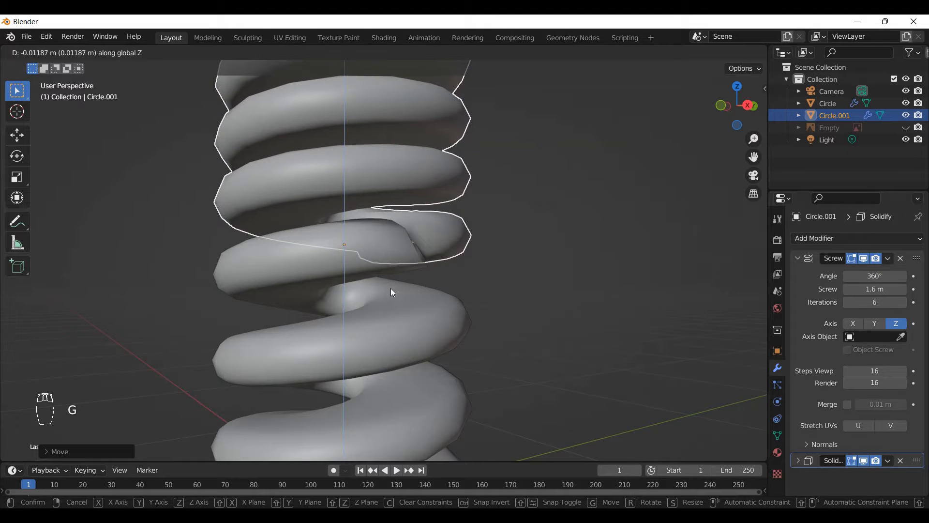
click(391, 289)
Step: Nudge the upper spring section slightly along Y and fine-tune its Z position against the lower coil's end
key(g)
key(y)
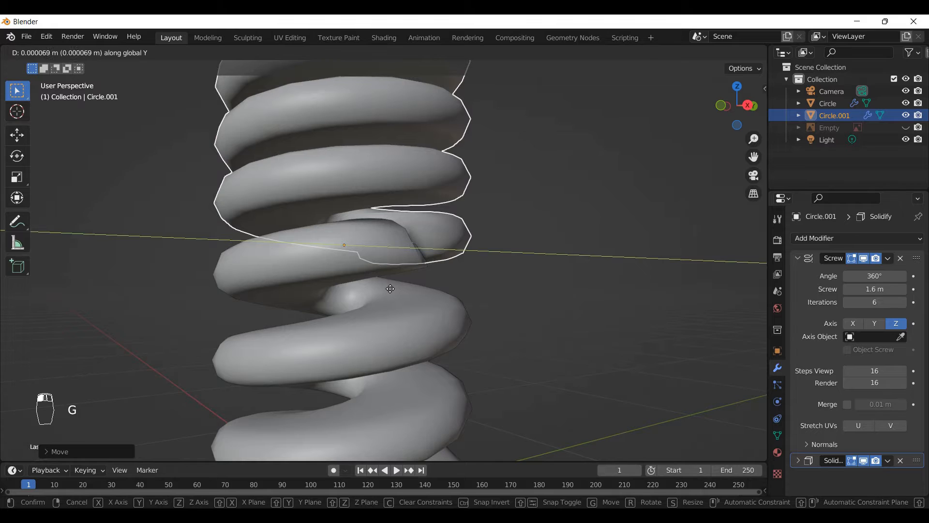
key(g)
key(z)
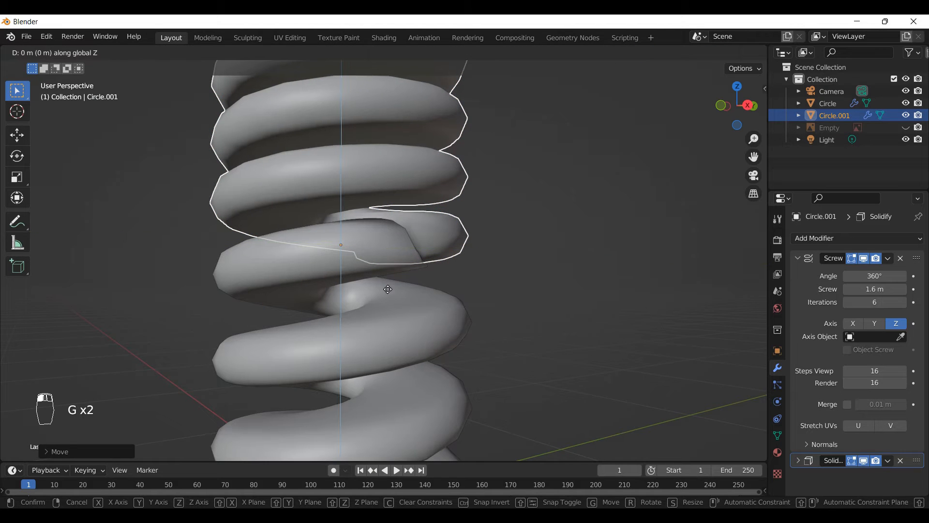
click(386, 290)
Step: Show the reference image in front view and set the upper spring's Screw value to 1.5 m and iterations to 7
key(Tab)
middle_drag(488, 328, 512, 328)
scroll(479, 332, down, 10)
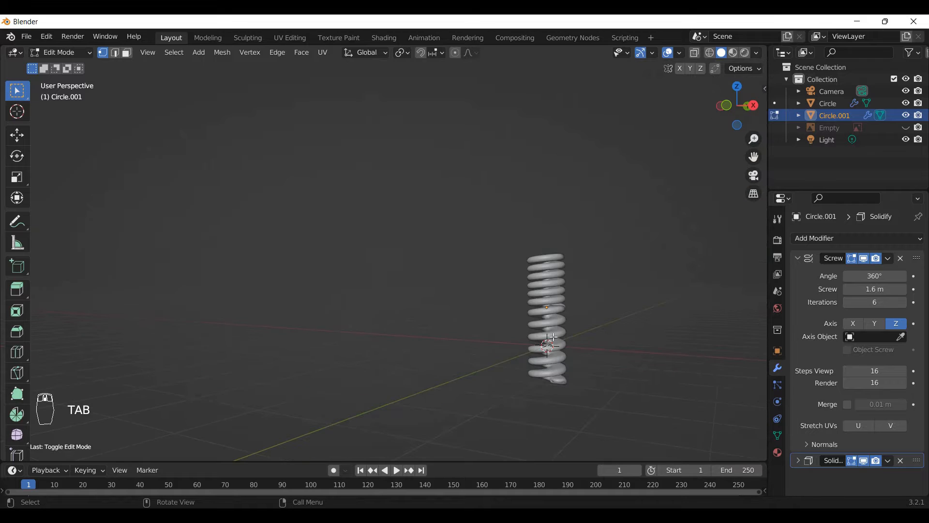
scroll(553, 337, up, 3)
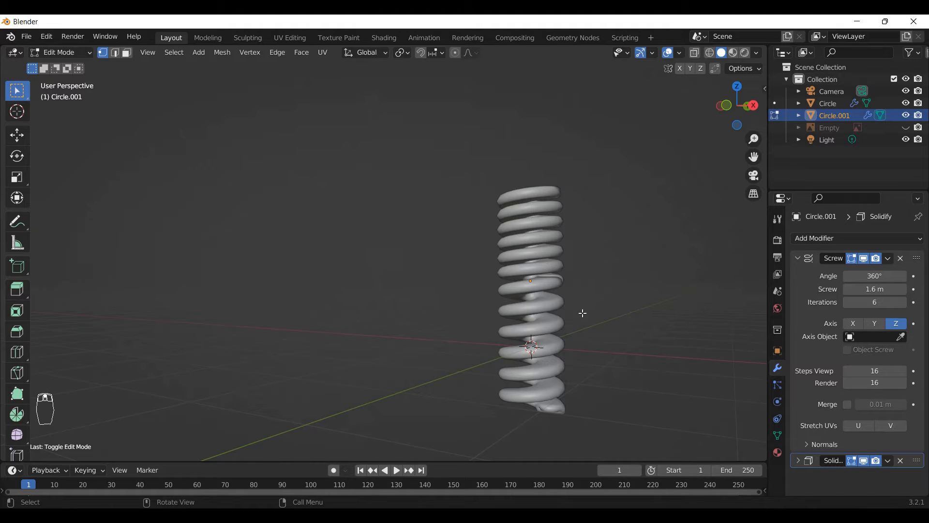
key(KP_1)
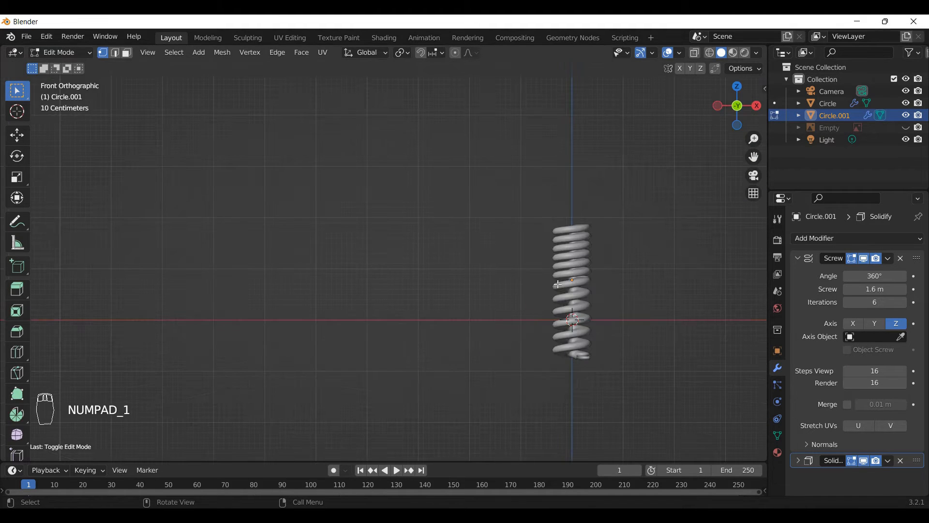
scroll(503, 290, down, 1)
scroll(541, 301, up, 3)
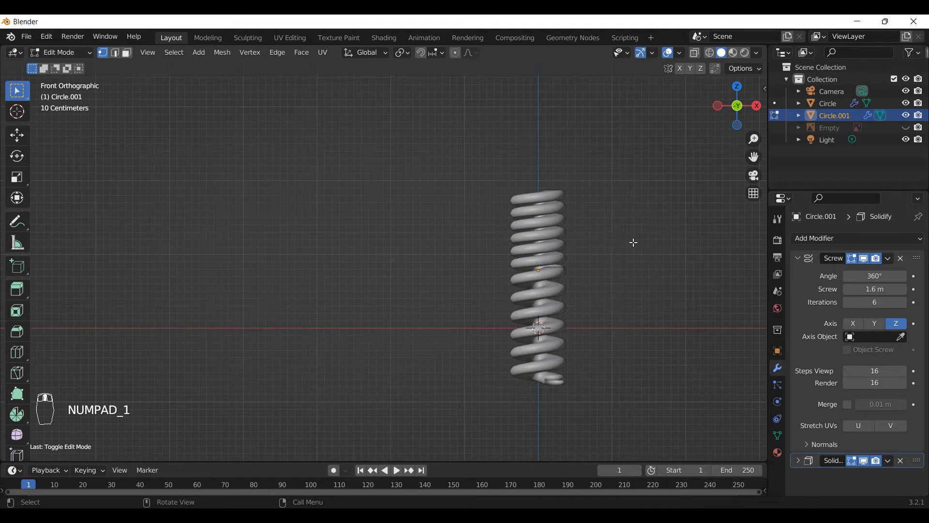
click(905, 128)
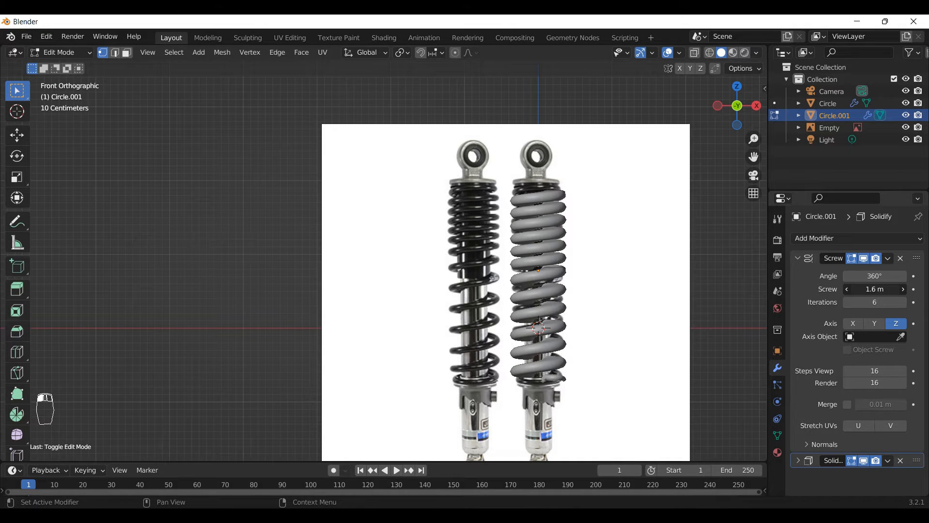
mouse_move(875, 289)
mouse_down()
mouse_move(857, 289)
mouse_move(875, 289)
mouse_up()
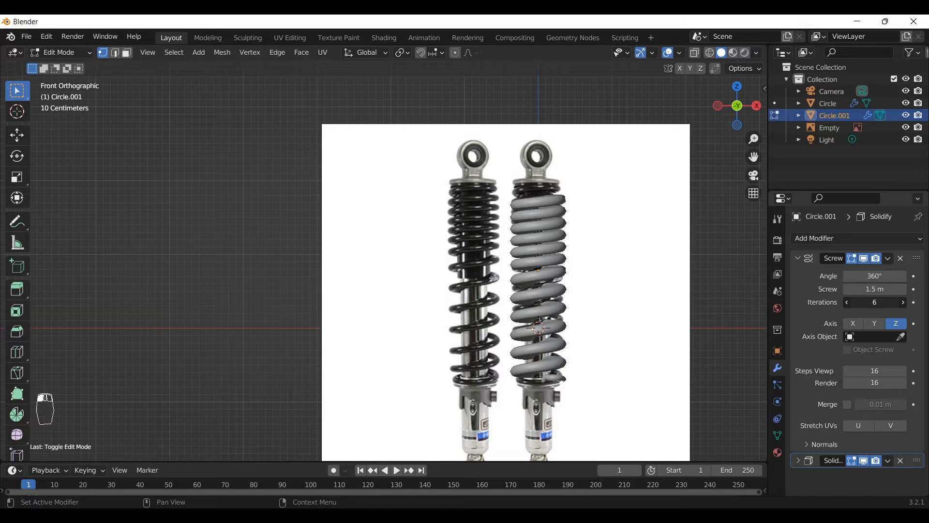
click(904, 302)
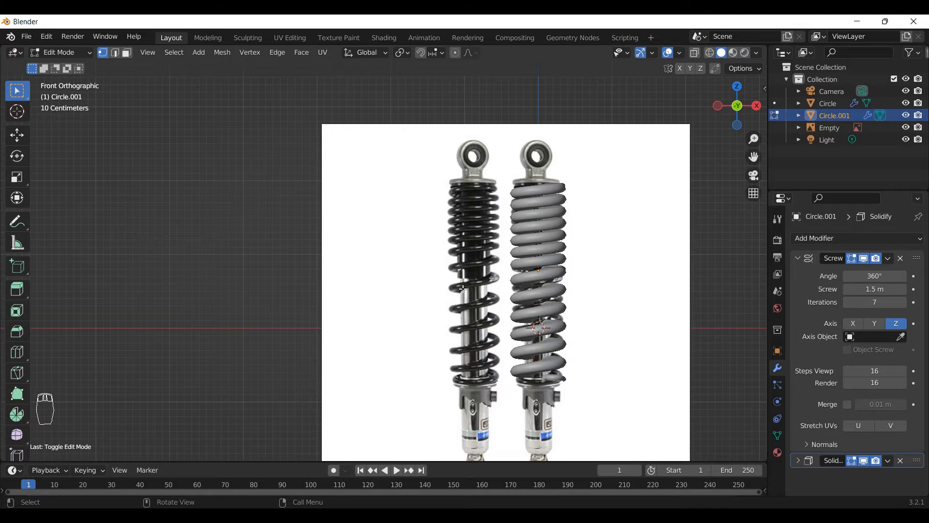
Step: Rename the lower spring section as Spring1
double_click(829, 109)
text(d)
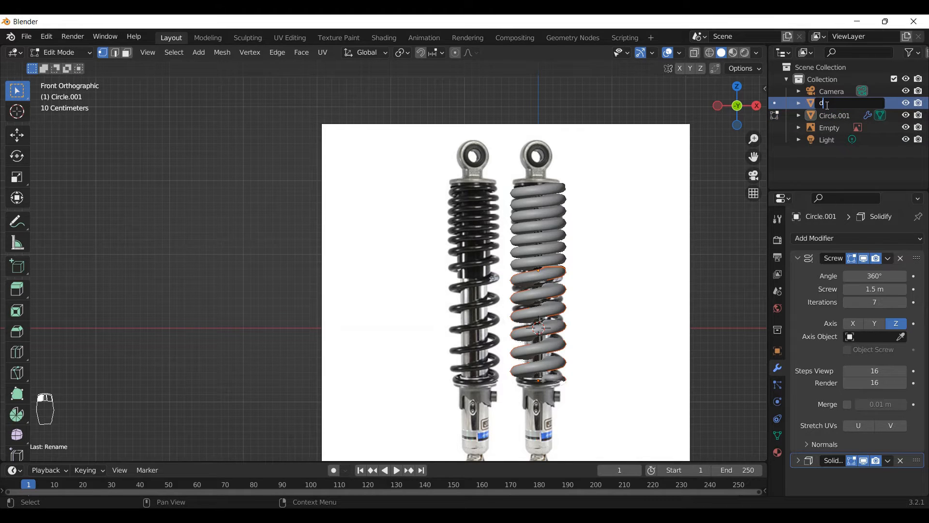
text(Spring)
key(BackSpace)
key(BackSpace)
key(BackSpace)
key(BackSpace)
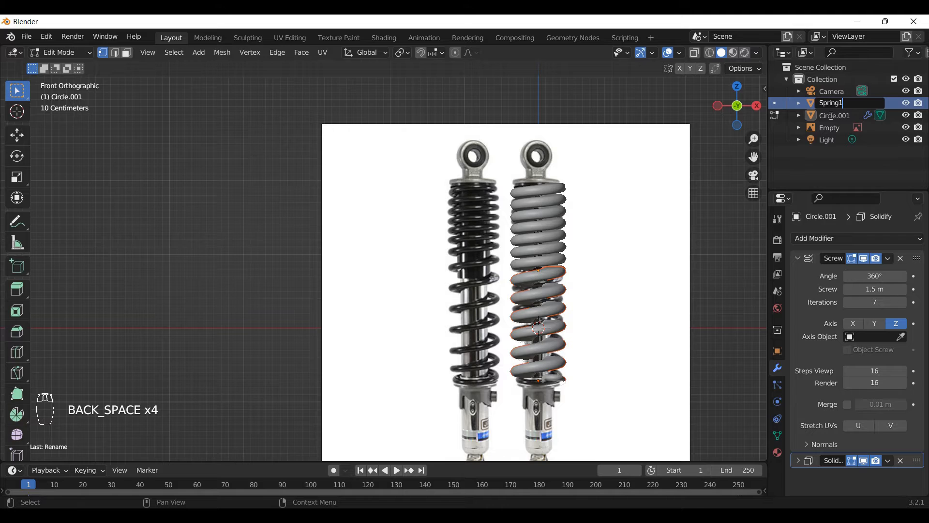
text(dd)
key(BackSpace)
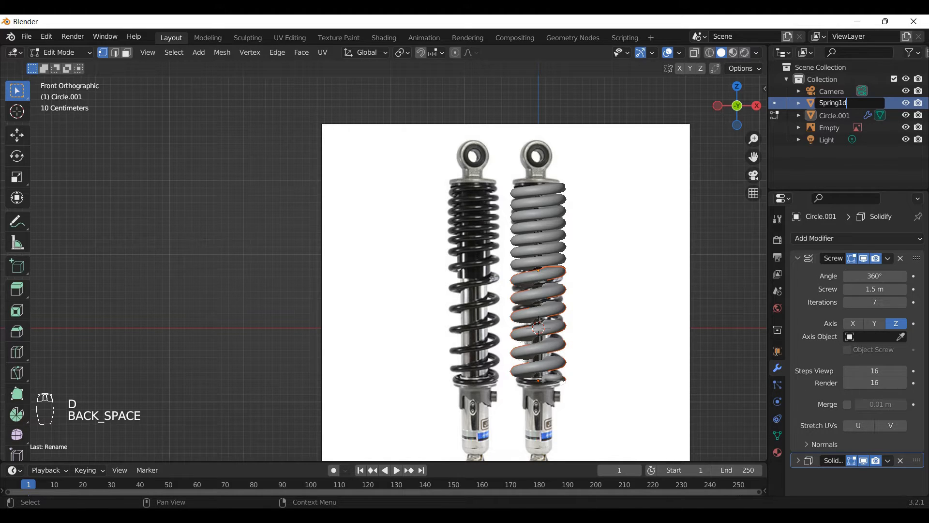
click(839, 161)
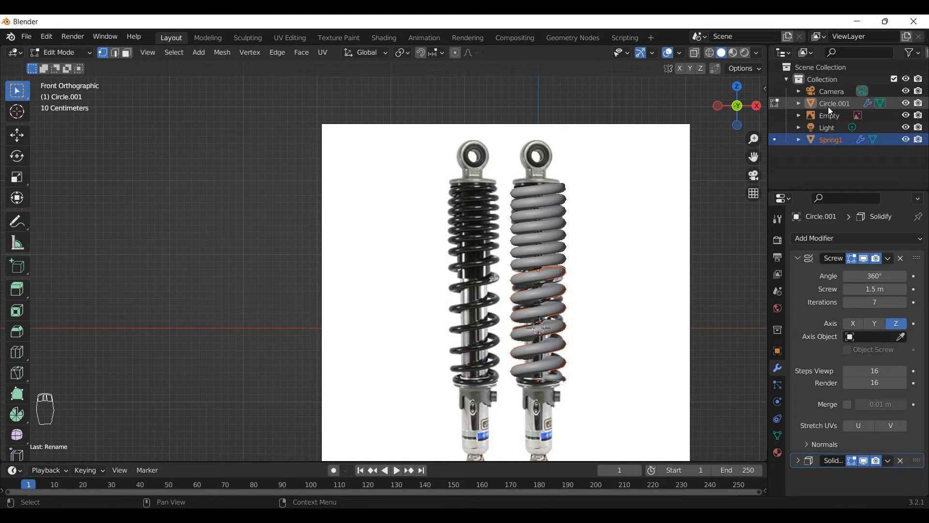
Step: Rename the upper spring section as spring2
double_click(830, 105)
text(S)
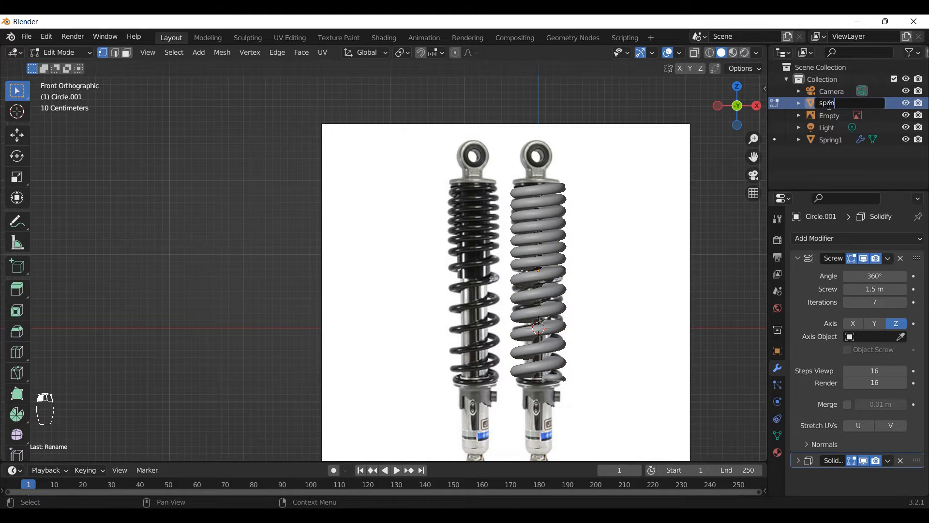
key(Return)
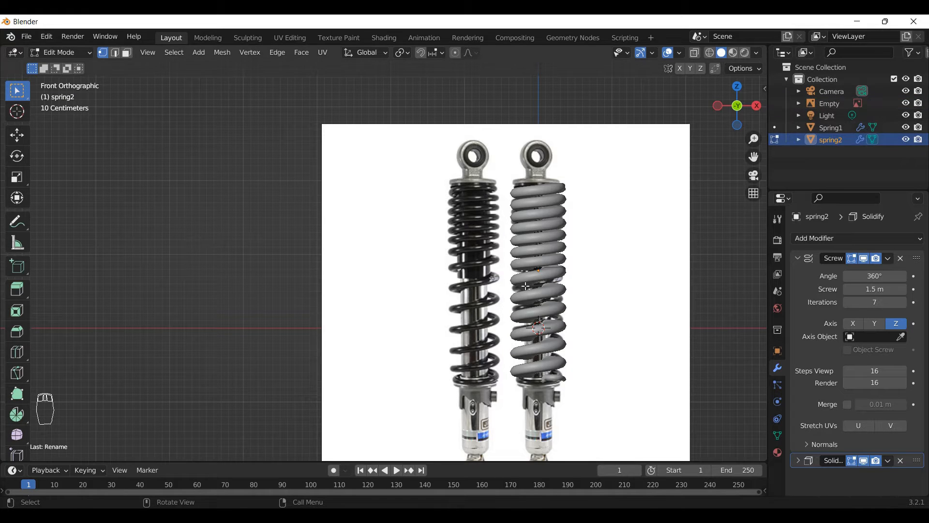
Step: Hide both spring sections to expose the reference shock absorber and return to Object Mode
click(905, 139)
click(904, 129)
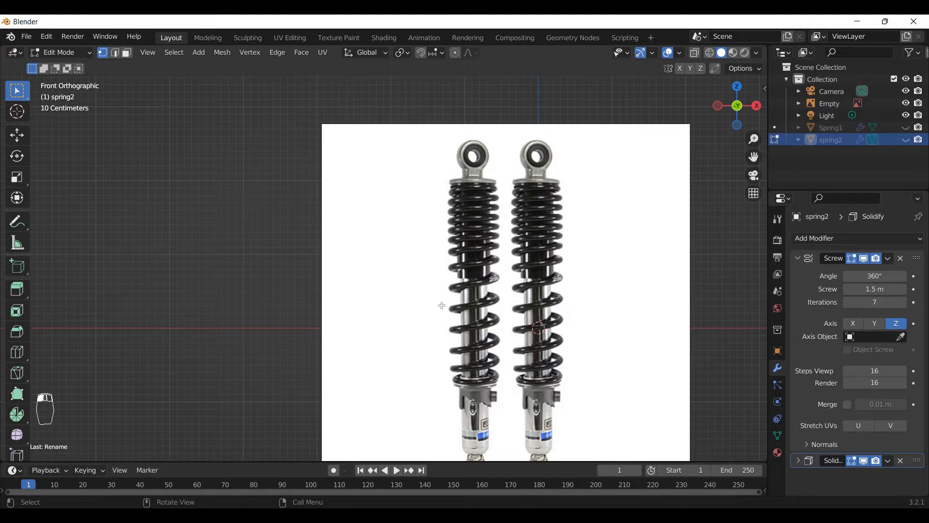
scroll(262, 233, down, 2)
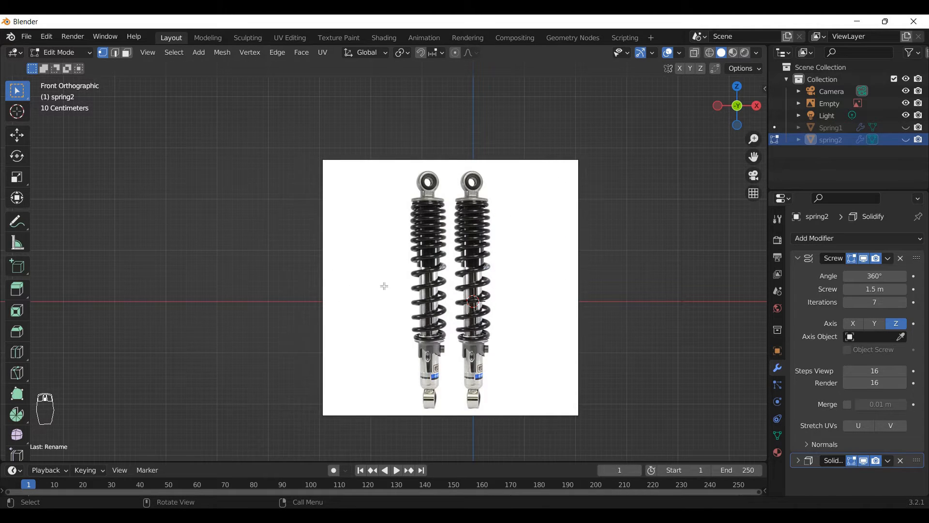
key(shift+a)
key(Tab)
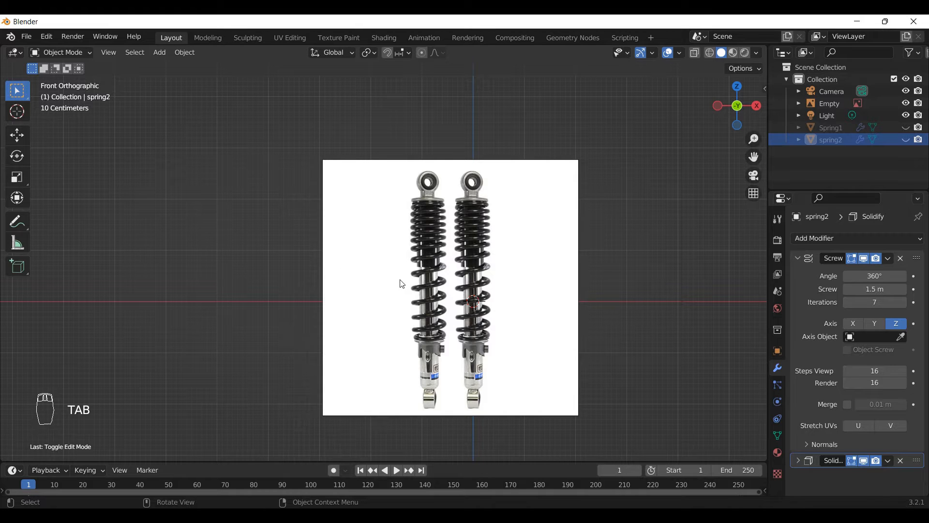
Step: Add a mesh cylinder and scale it down uniformly until it is narrower than the coil spring in the reference
key(shift+a)
mouse_move(310, 270)
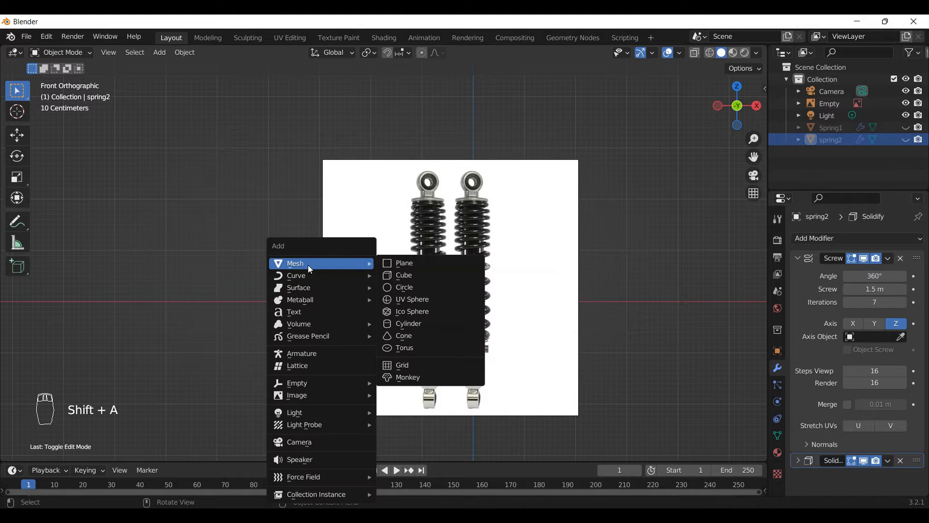
click(412, 321)
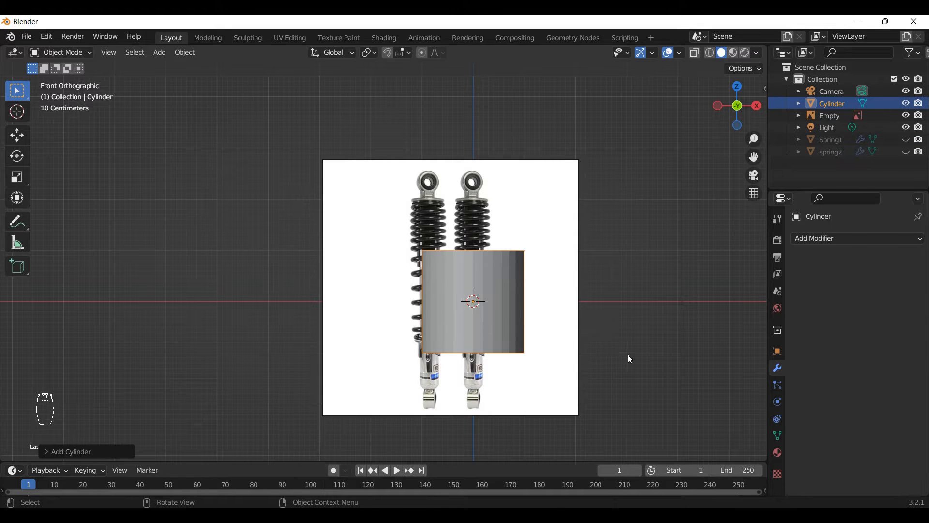
key(s)
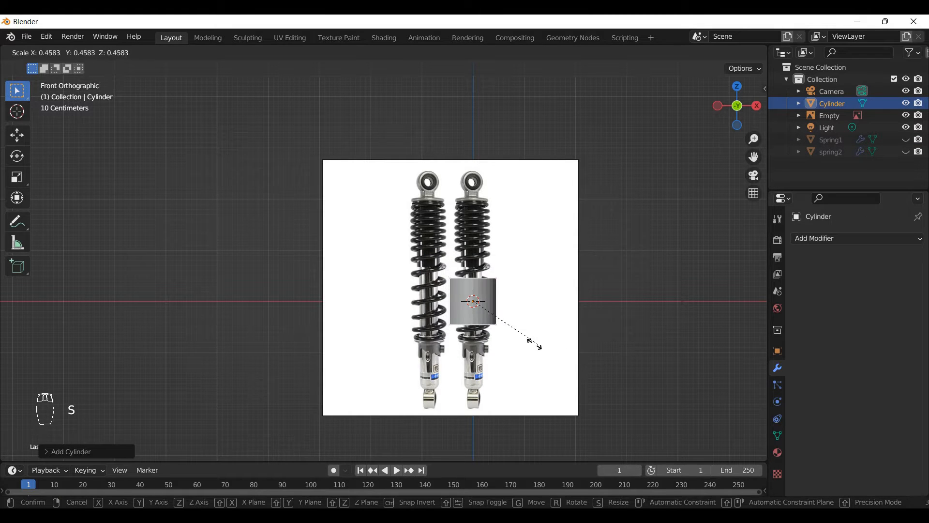
click(499, 339)
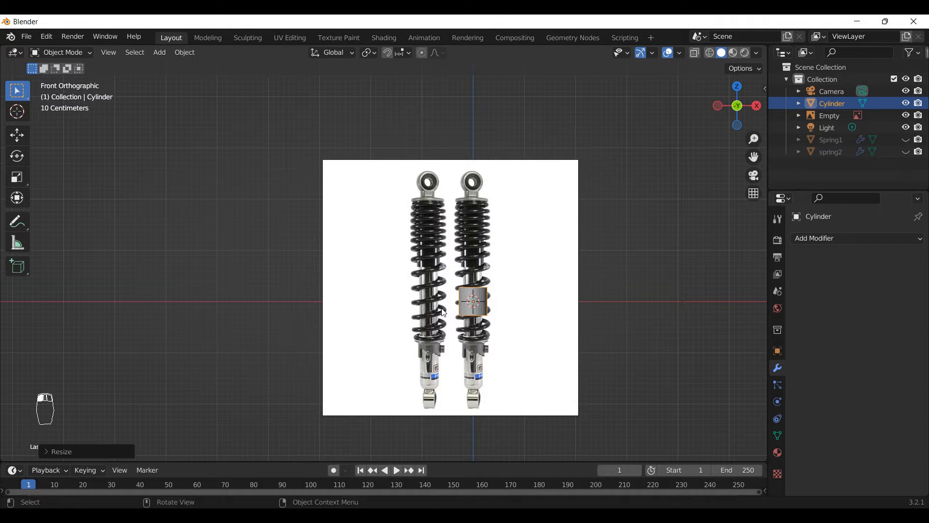
scroll(480, 314, up, 2)
scroll(500, 327, up, 2)
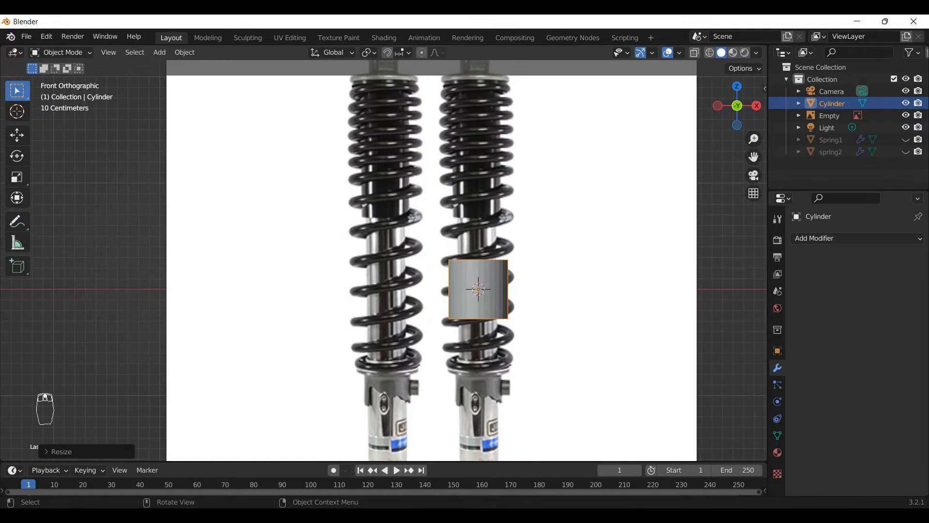
key(s)
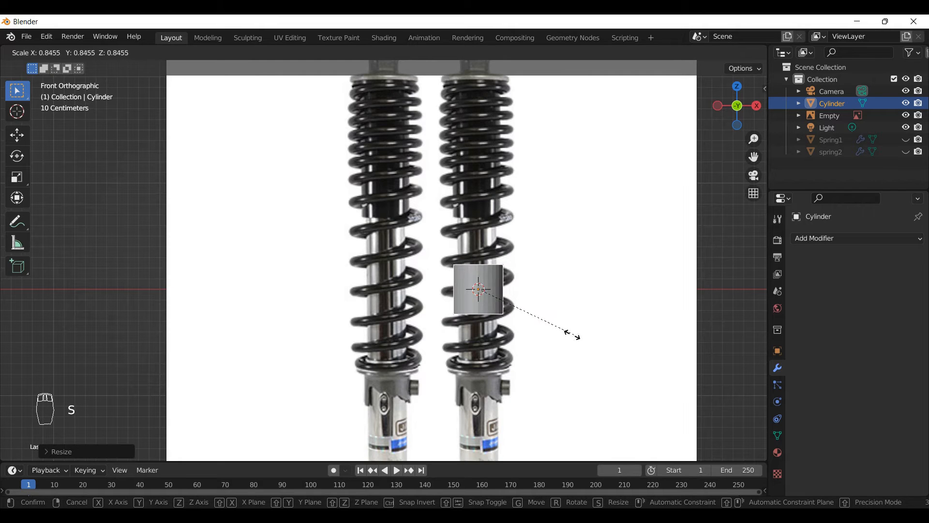
click(575, 336)
scroll(480, 394, down, 2)
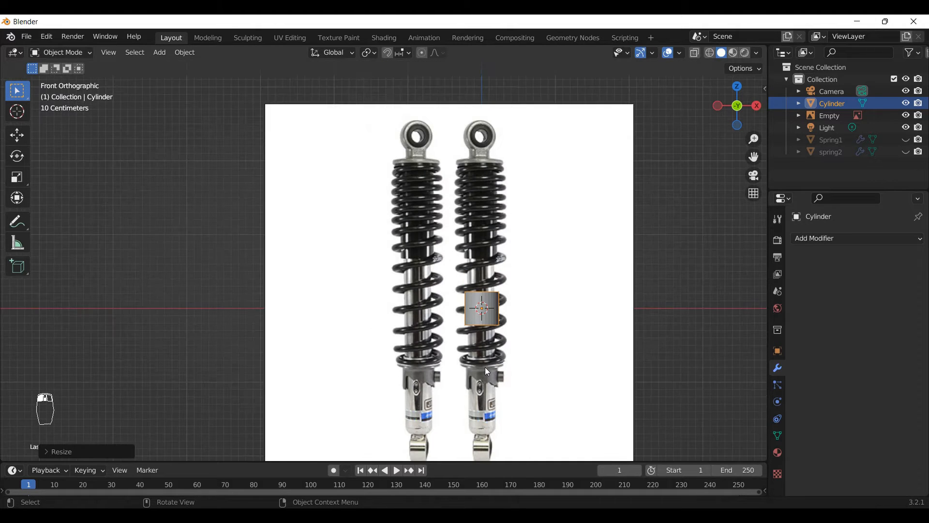
Step: Stretch the cylinder along Z to cover most of the widely spaced lower coils in the reference
key(s)
key(z)
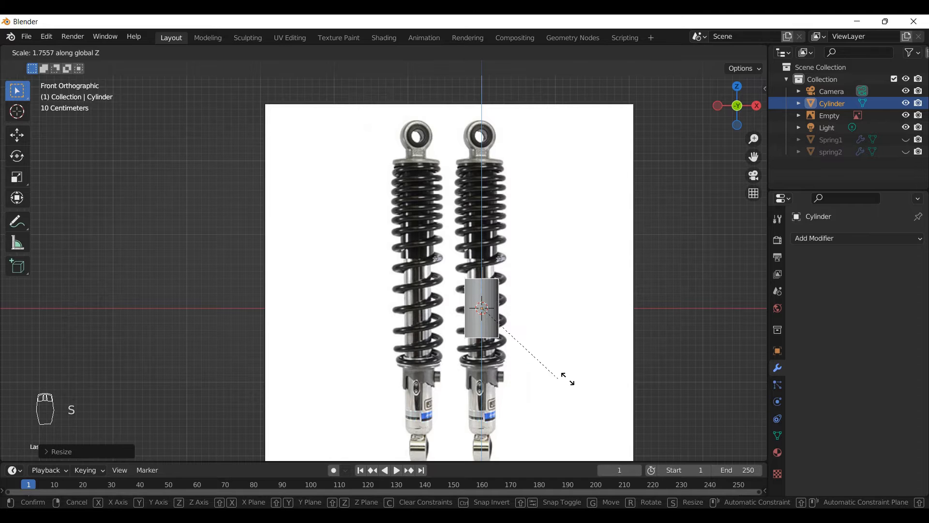
click(600, 390)
scroll(500, 364, down, 3)
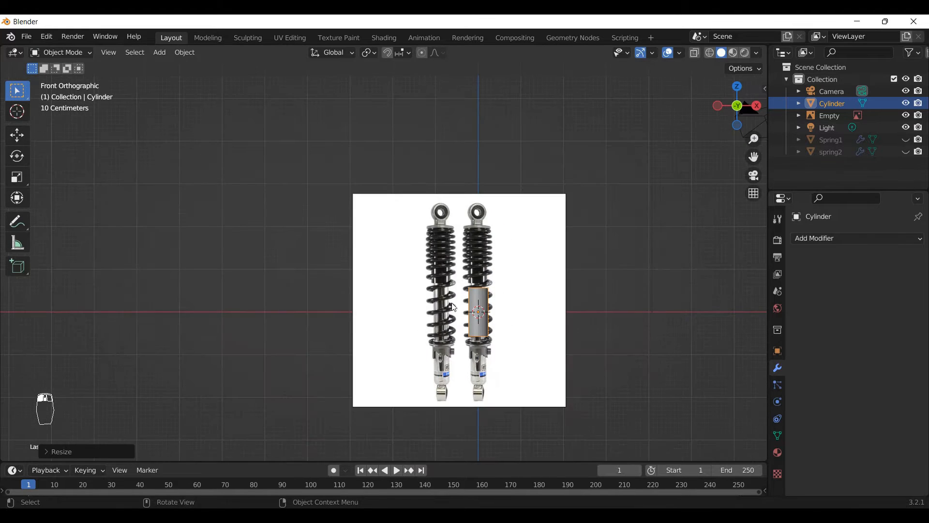
scroll(500, 364, up, 3)
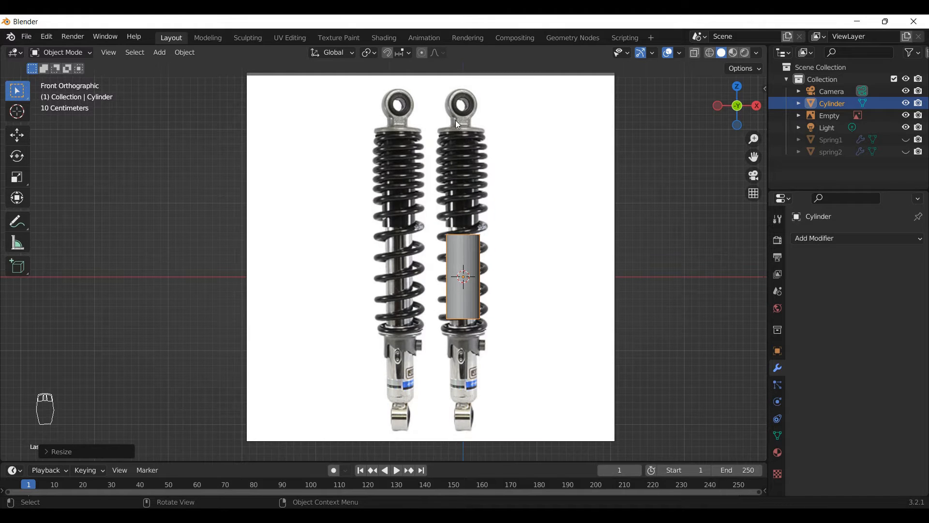
Step: Stretch the cylinder along Z and lower it by about 0.02 m to meet the lower end of the reference's chrome body
scroll(452, 250, down, 3)
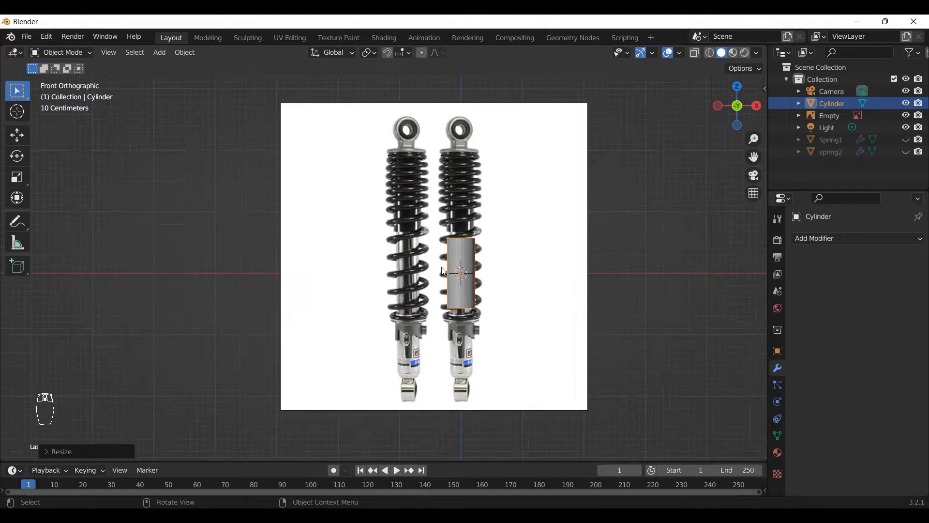
key(s)
key(z)
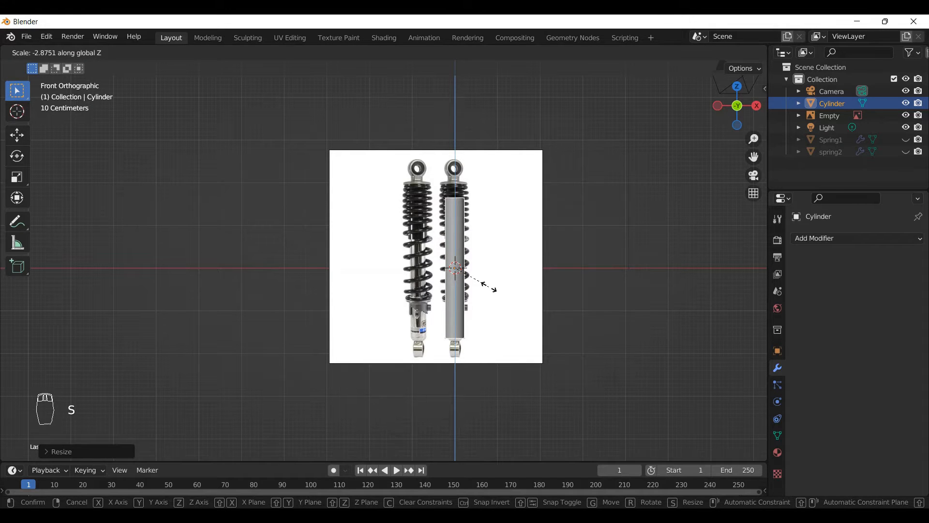
key(g)
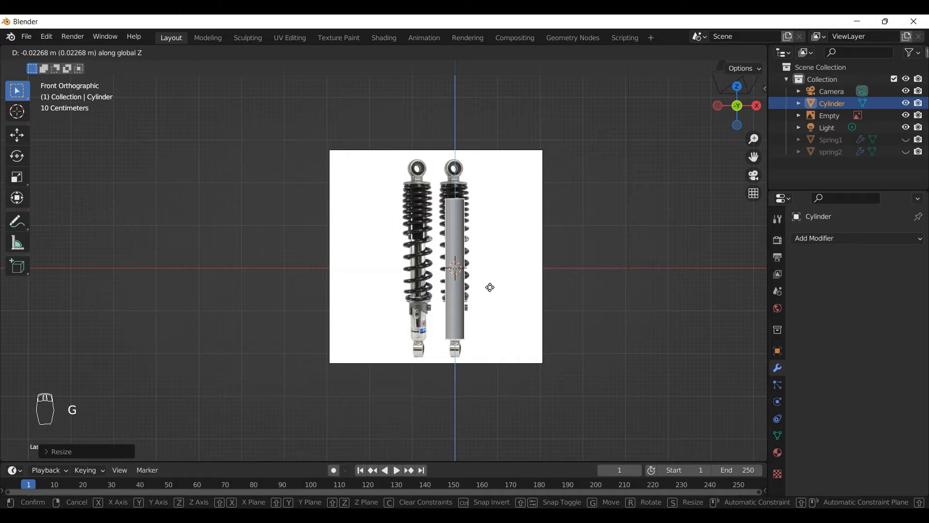
click(490, 288)
Step: Enter Edit Mode on the cylinder and switch the viewport shading to Wireframe to make the mesh see-through over the reference
scroll(440, 198, up, 3)
key(Tab)
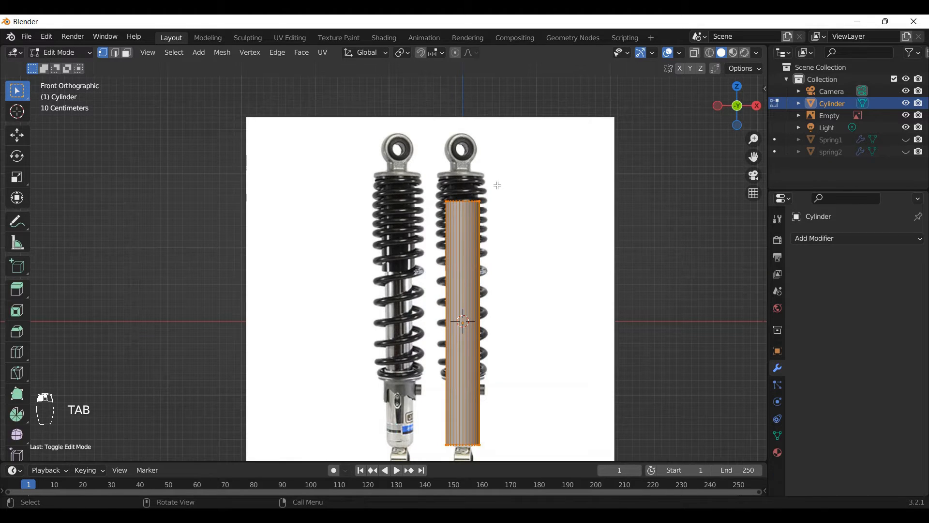
drag(476, 192, 405, 225)
key(z)
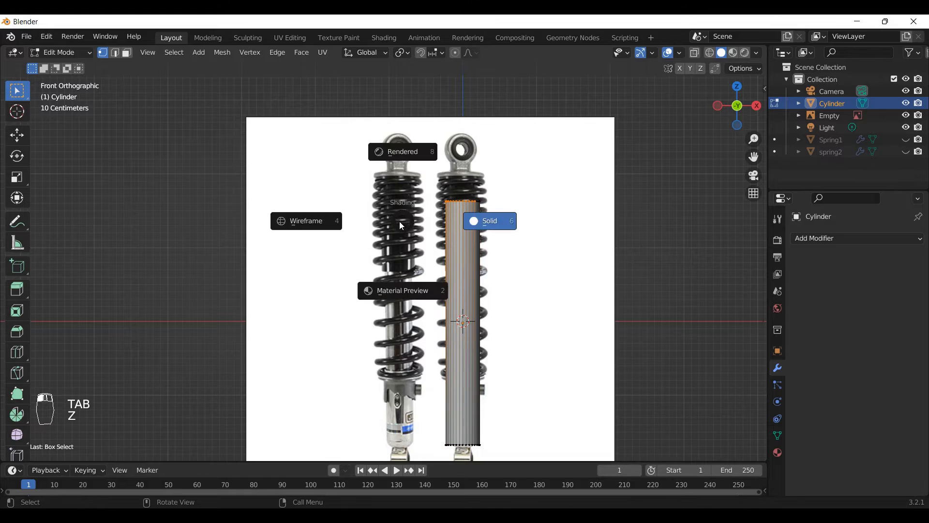
key(Escape)
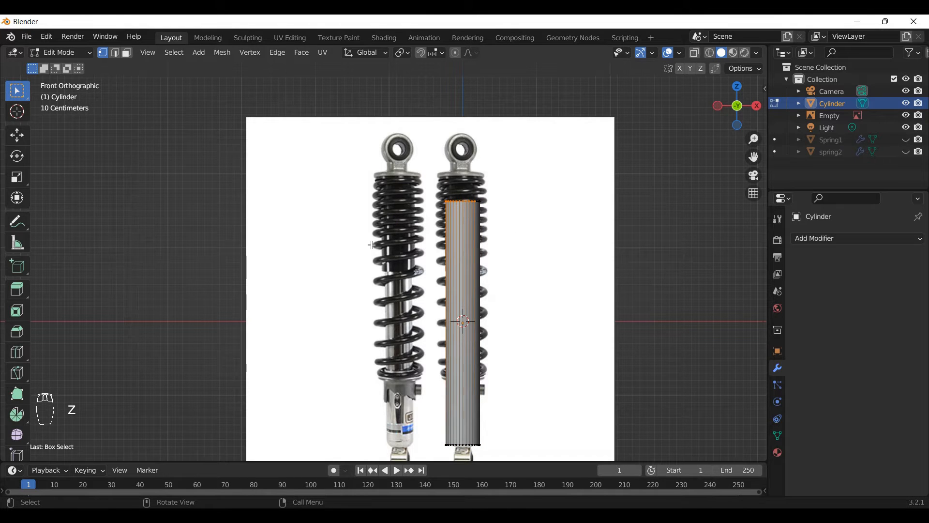
key(z)
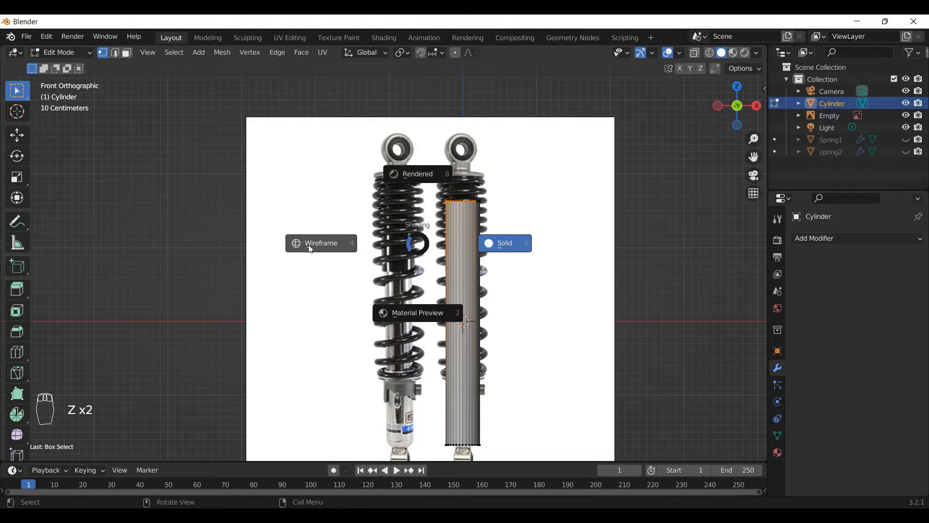
click(311, 248)
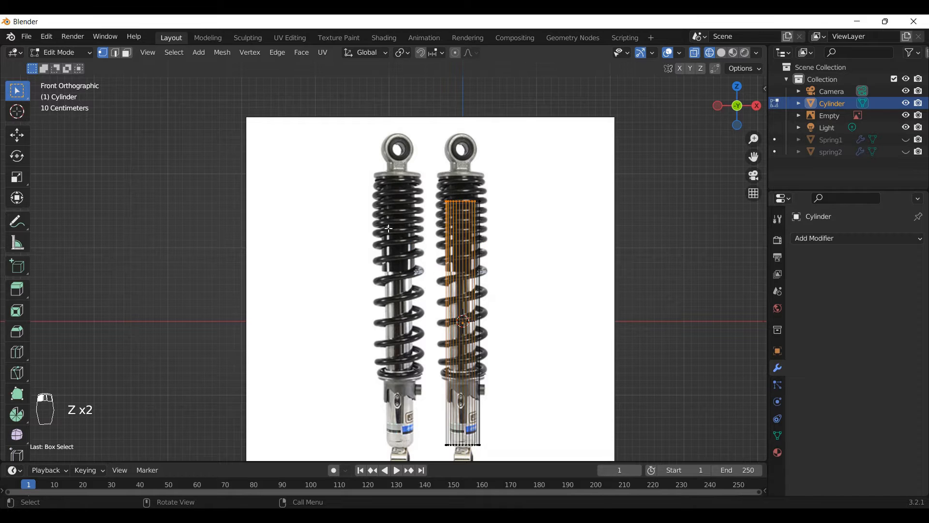
Step: Raise the cylinder's top vertices about 0.32 m along Z to the upper end of the reference spring and return to Object Mode
key(g)
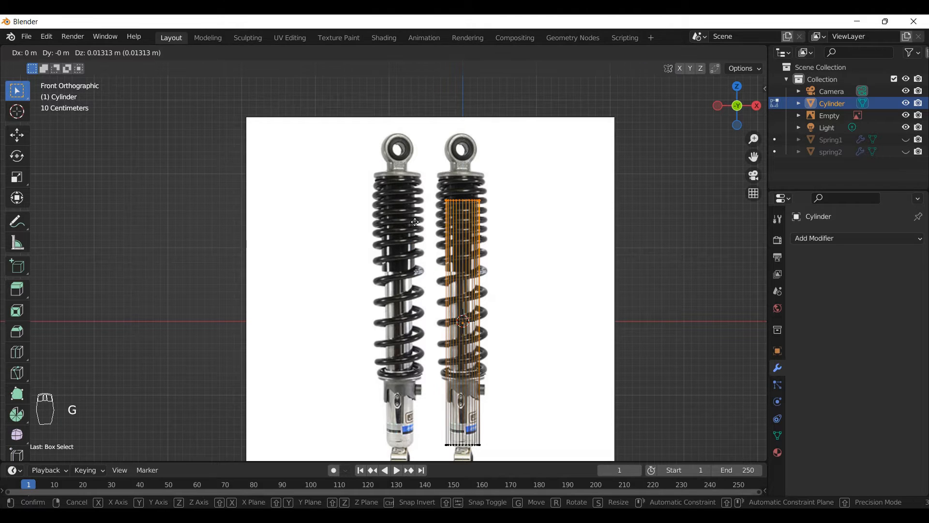
key(z)
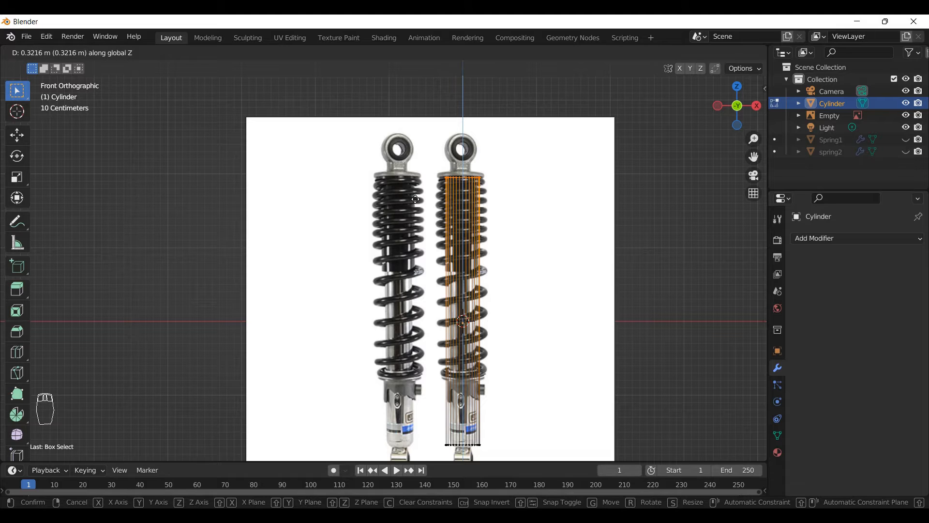
click(416, 198)
scroll(429, 265, down, 1)
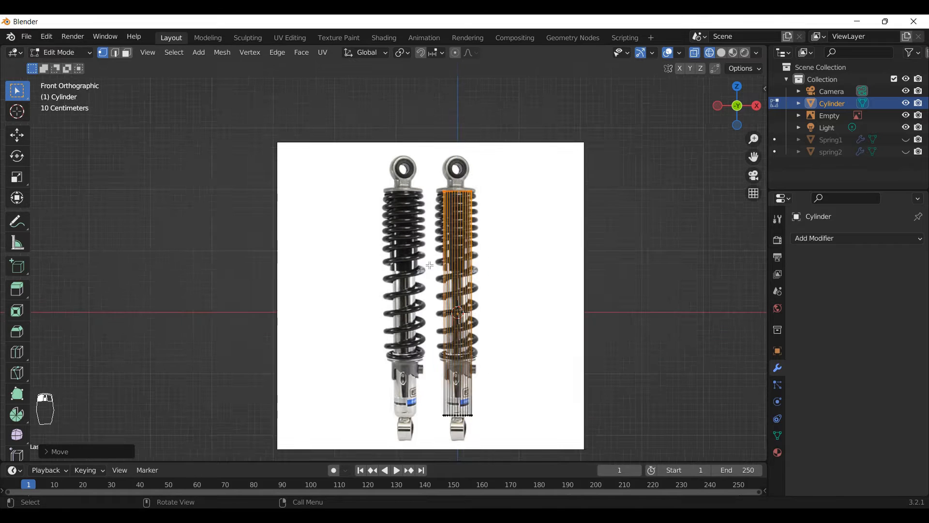
scroll(430, 265, down, 1)
key(Tab)
scroll(446, 417, up, 2)
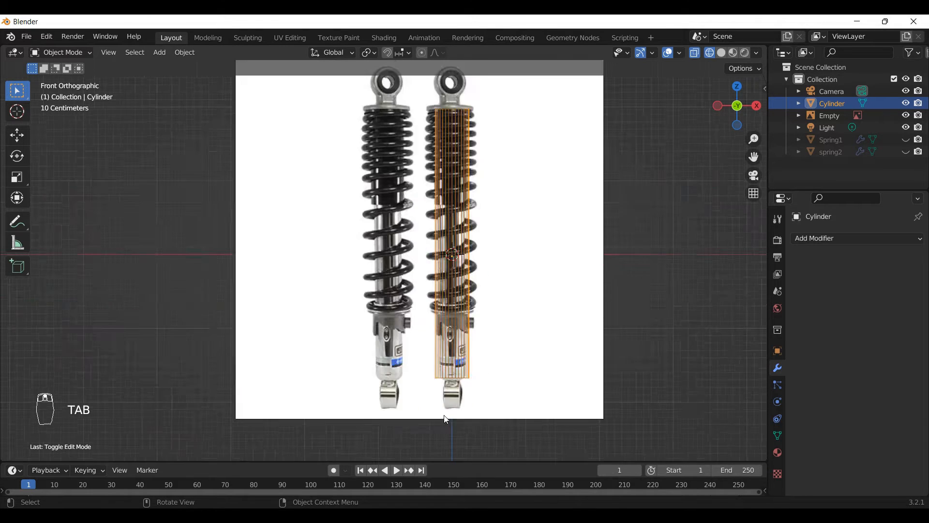
Step: Select the cylinder's bottom vertex ring in Edit Mode and bevel it to taper the lower end
scroll(446, 419, up, 3)
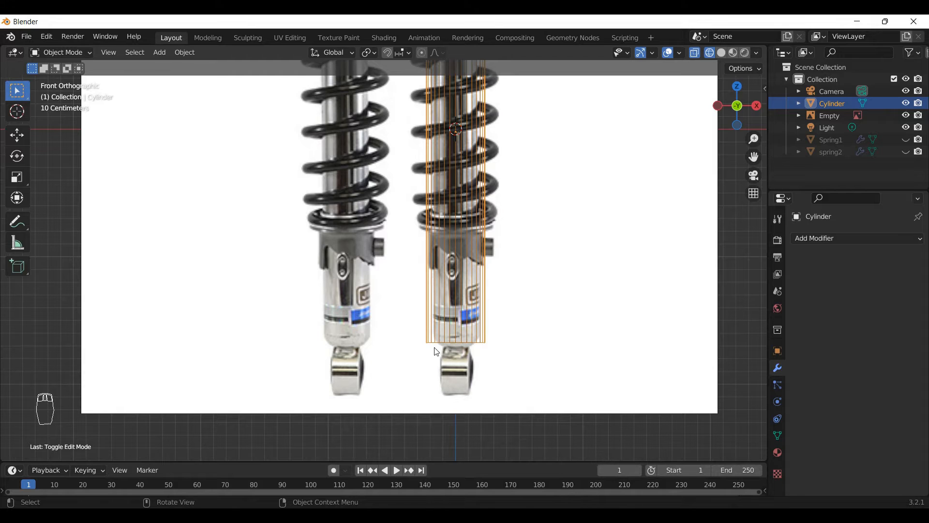
key(Tab)
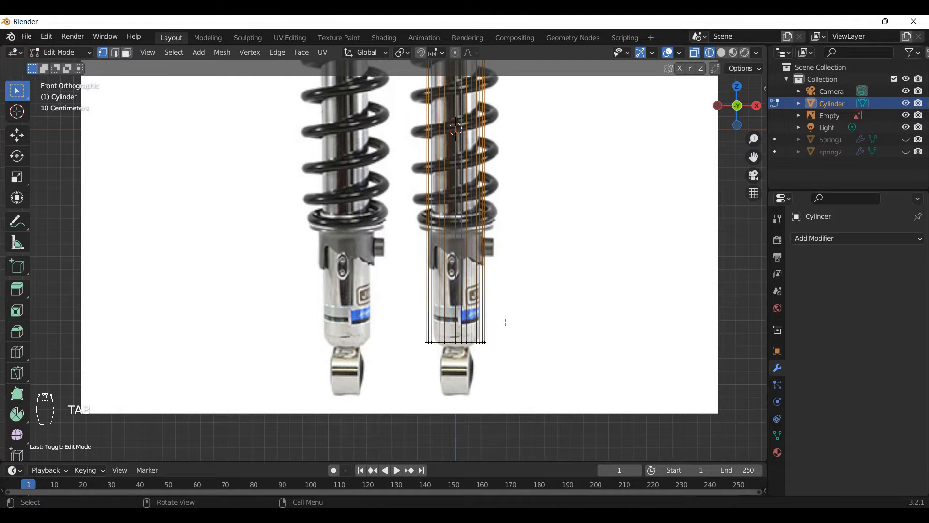
drag(379, 376, 541, 344)
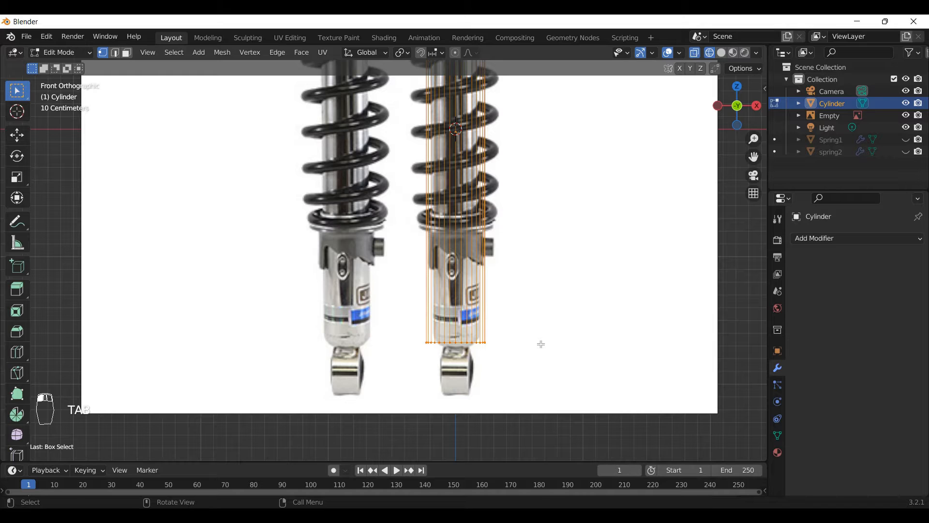
key(ctrl+b)
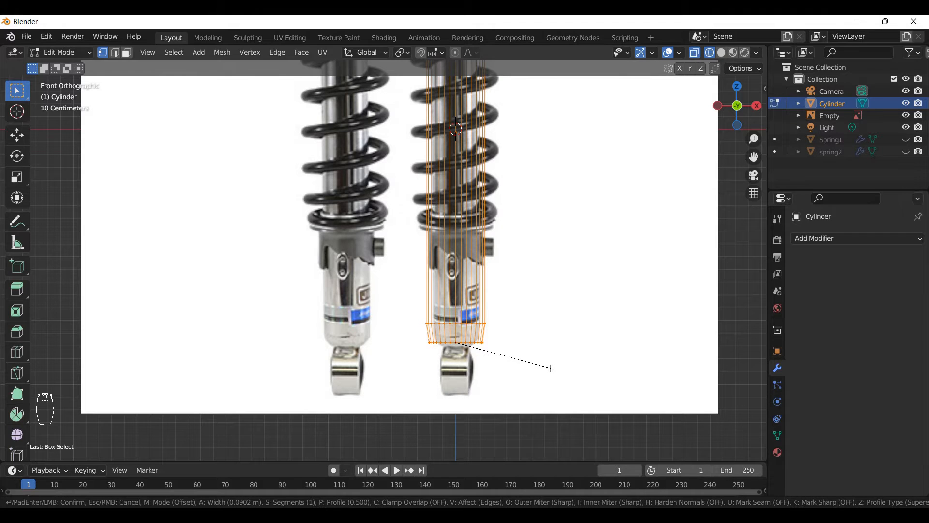
click(506, 358)
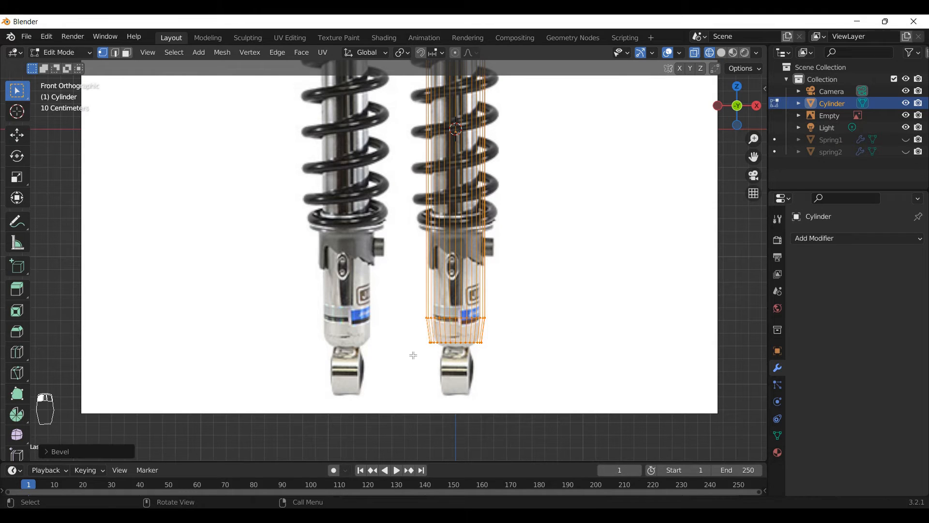
Step: Bevel the cylinder's lowest vertex ring again by about 0.1 m to round the taper and return to Object Mode
mouse_move(413, 355)
mouse_down()
mouse_move(509, 339)
mouse_move(425, 358)
mouse_up()
key(ctrl+b)
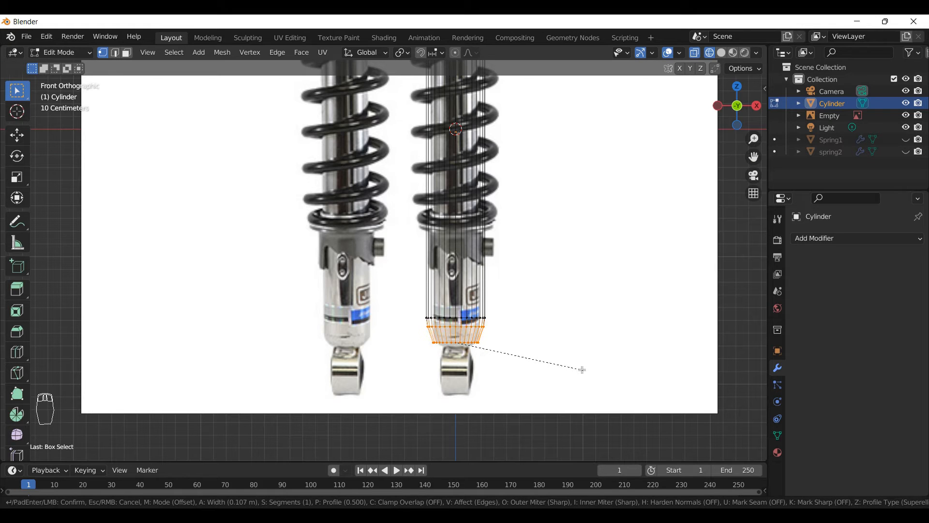
click(582, 370)
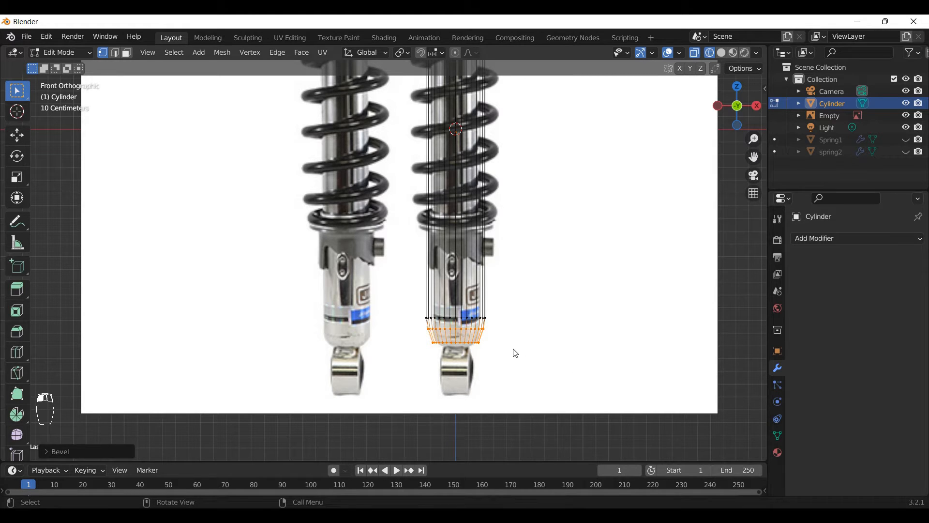
key(Tab)
scroll(478, 323, down, 2)
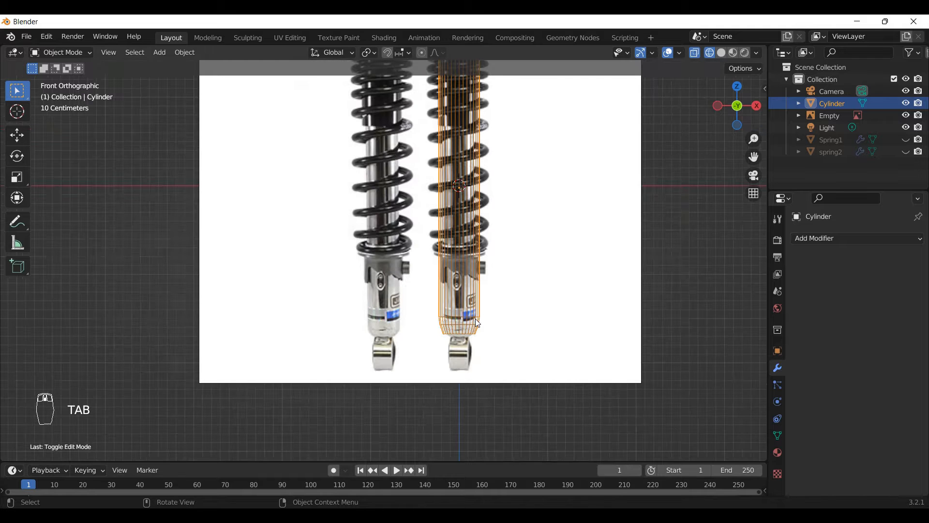
Step: Hide the reference image temporarily to examine the cylinder's tapered lower end, and show it again
click(906, 115)
scroll(483, 342, down, 2)
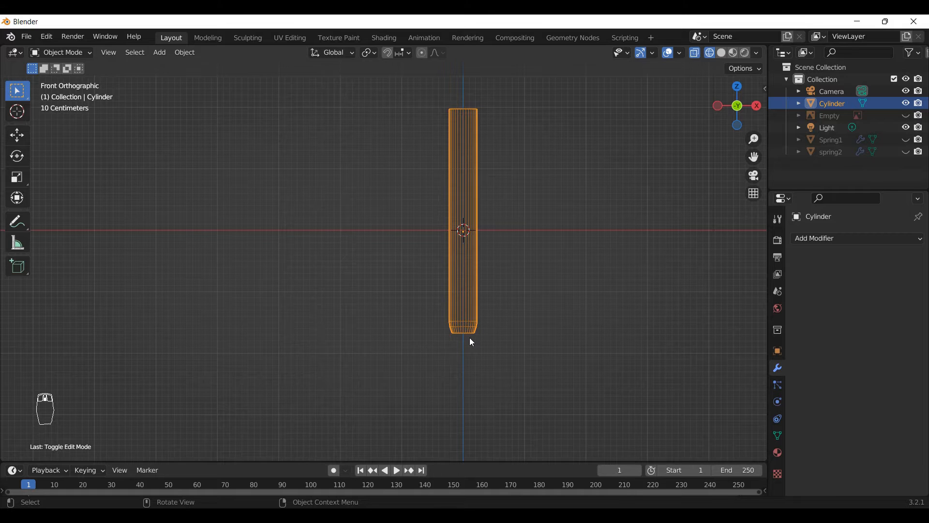
click(906, 115)
scroll(455, 350, up, 3)
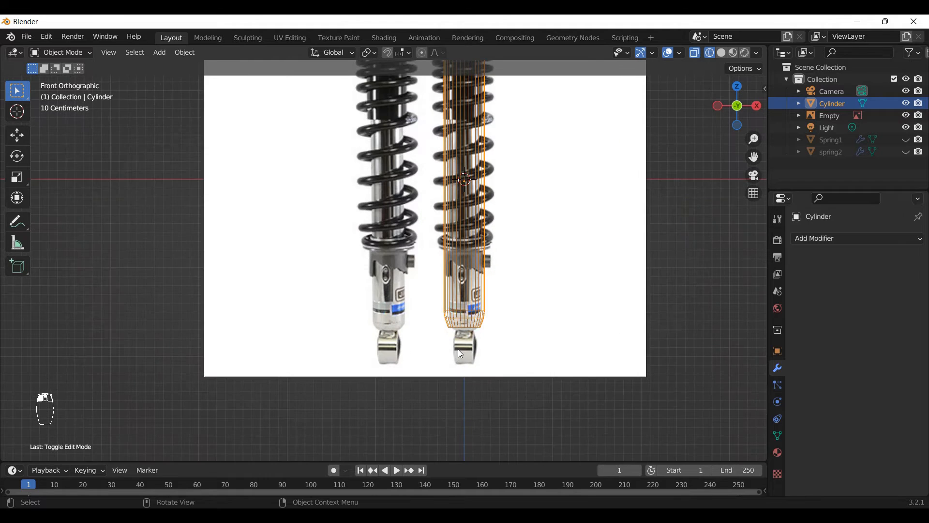
scroll(476, 326, up, 1)
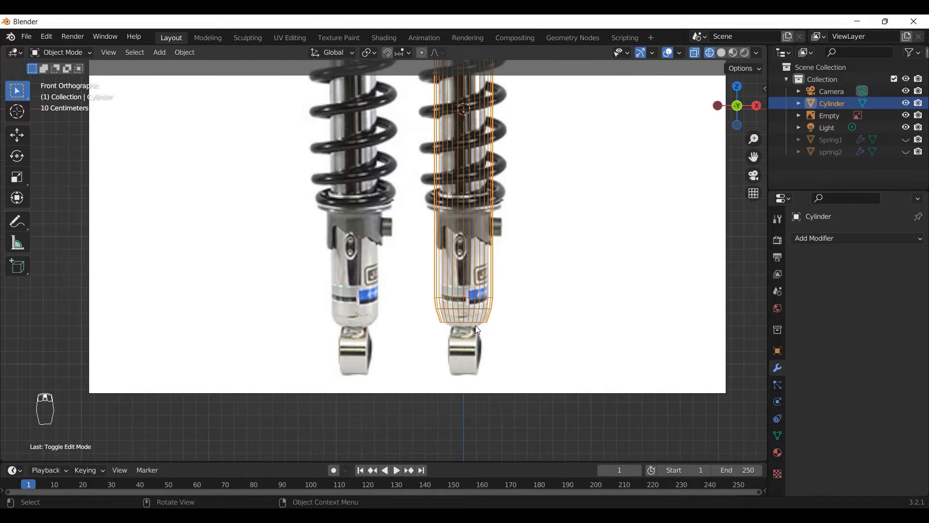
Step: Select only the cylinder's bottom vertex ring in Edit Mode and scale it down to about 0.94
key(Tab)
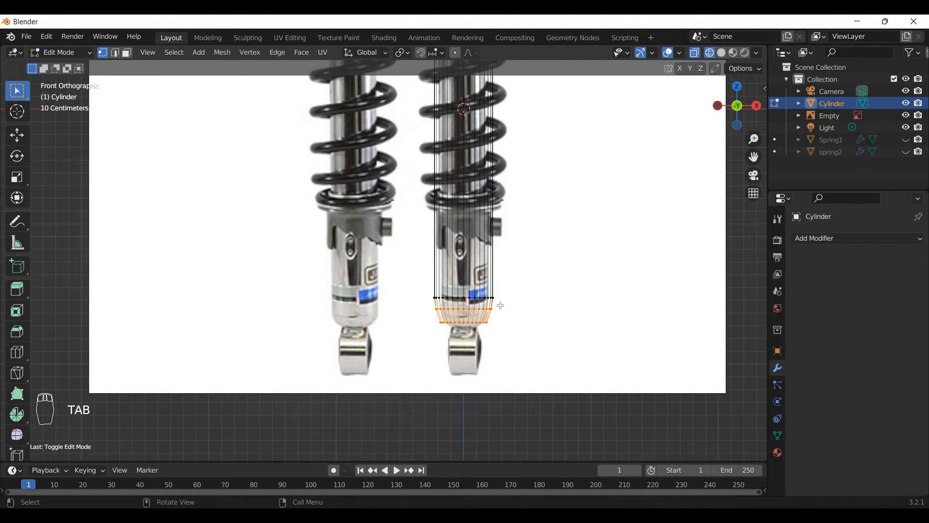
drag(521, 272, 509, 314)
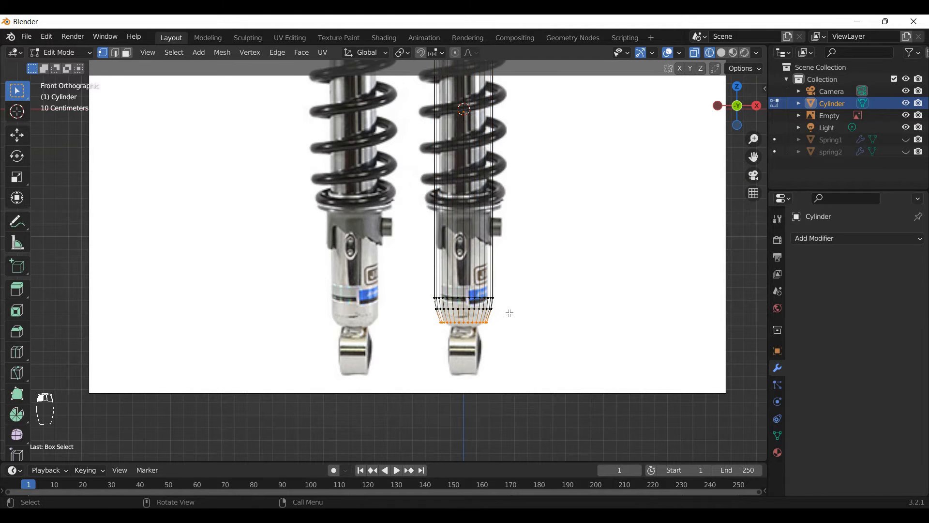
drag(459, 328, 428, 334)
key(s)
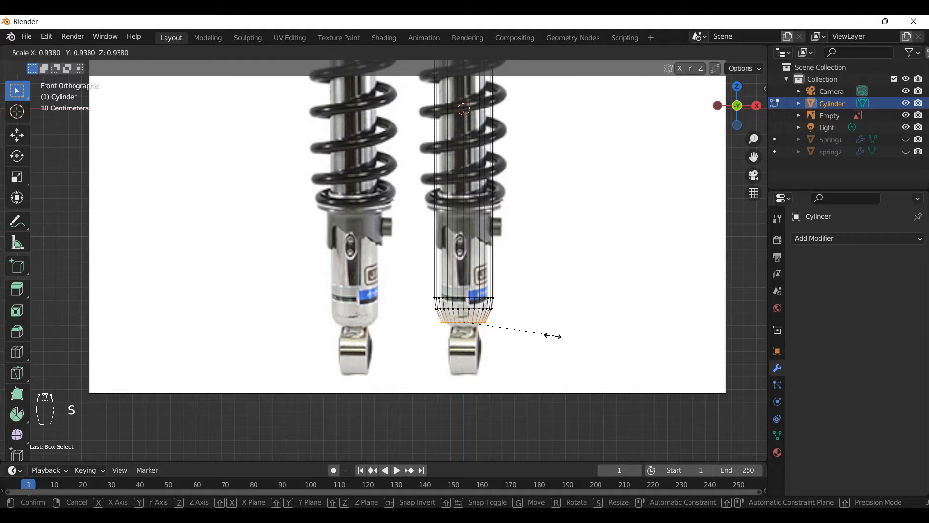
click(553, 335)
Step: Try beveling the bottom ring by about 0.09 m and extruding it, and undo both operations
key(ctrl+b)
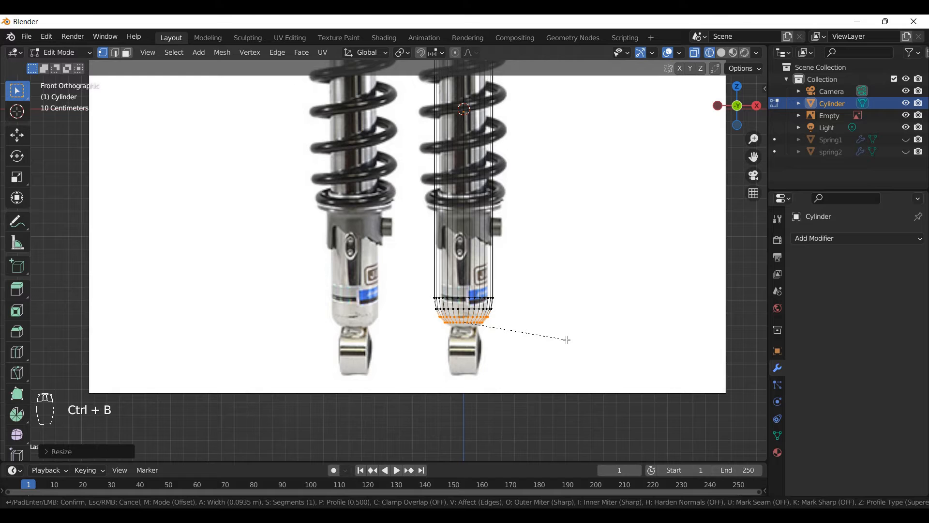
click(566, 340)
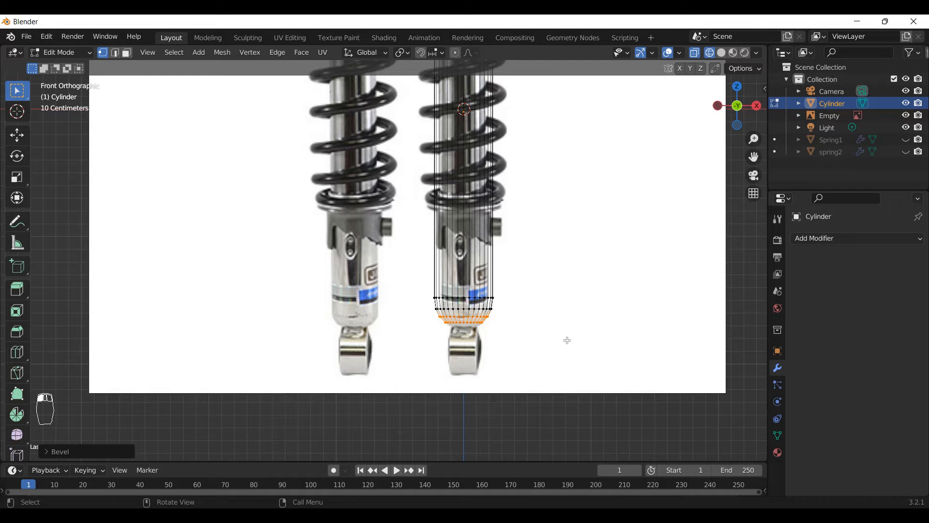
key(g)
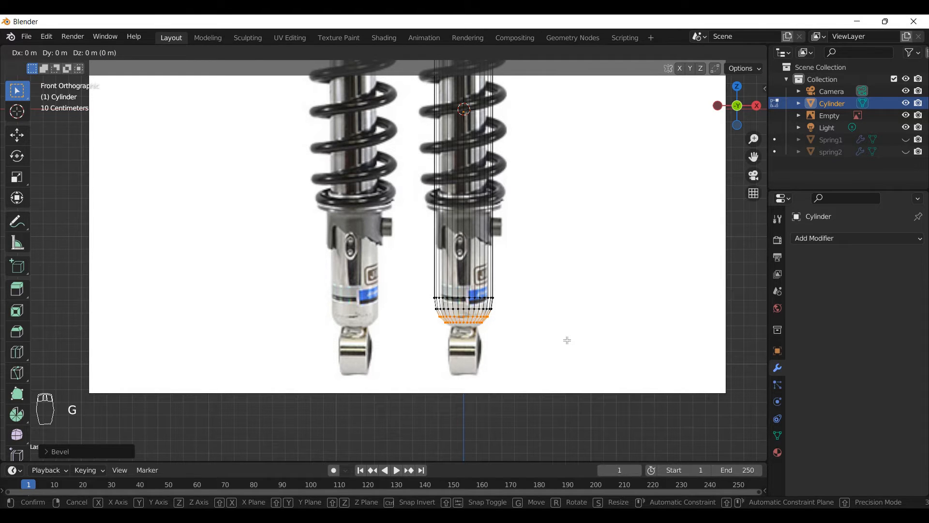
click(567, 341)
key(e)
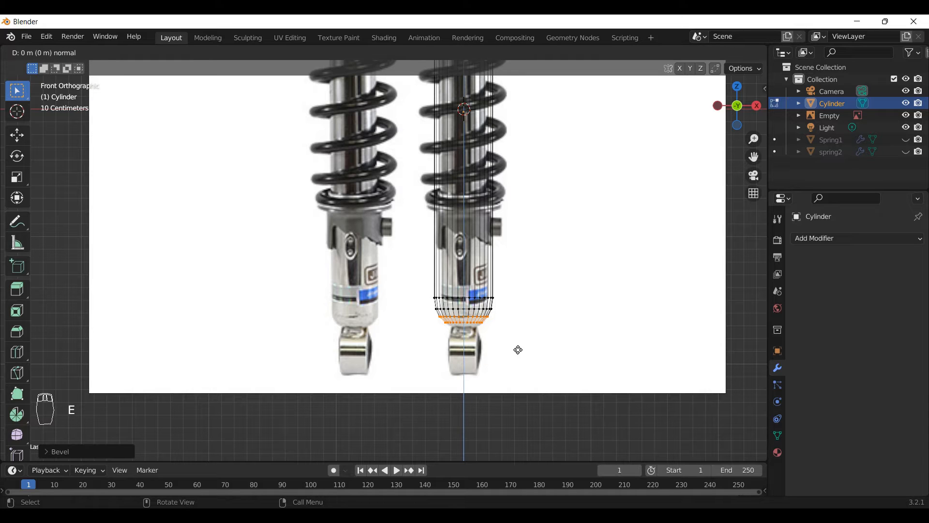
click(517, 356)
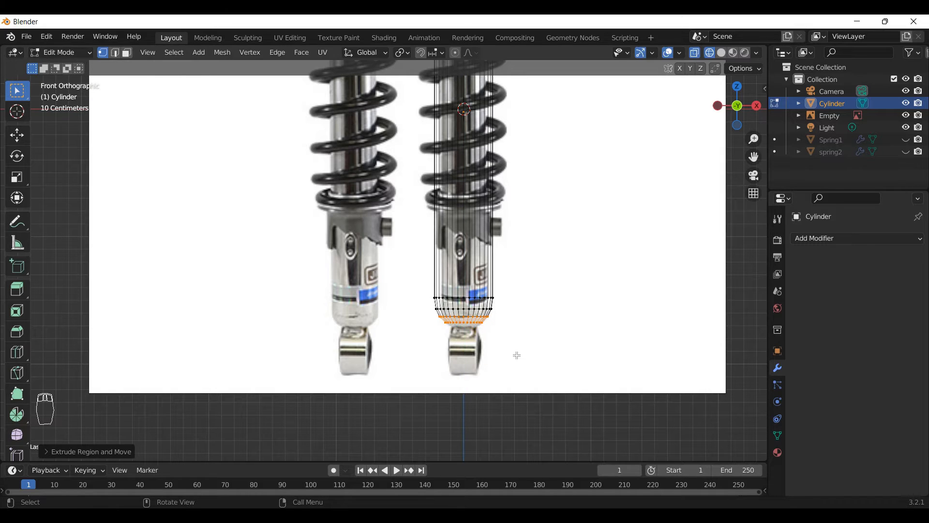
key(ctrl+z)
key(ctrl+z)
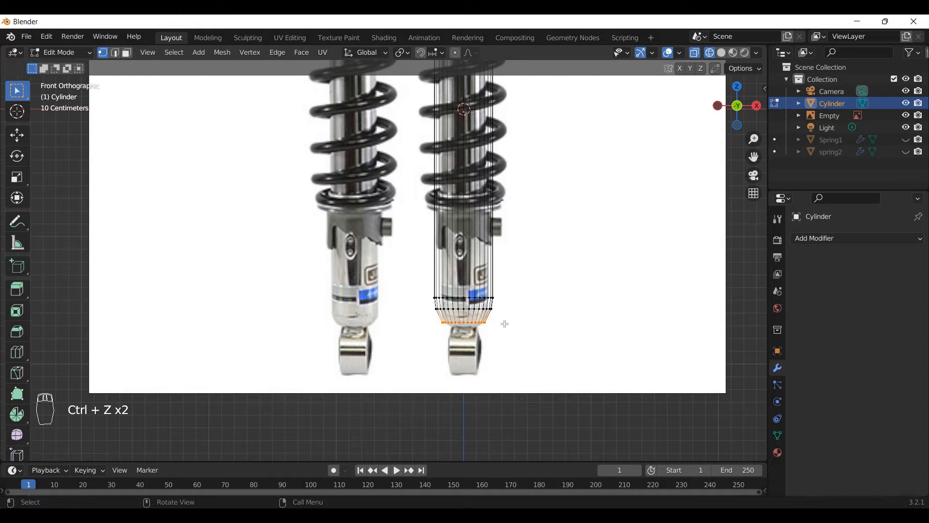
Step: Move the cylinder's bottom vertex ring down along Z to the lower eye's top, scale it narrower, and return to Object Mode
key(g)
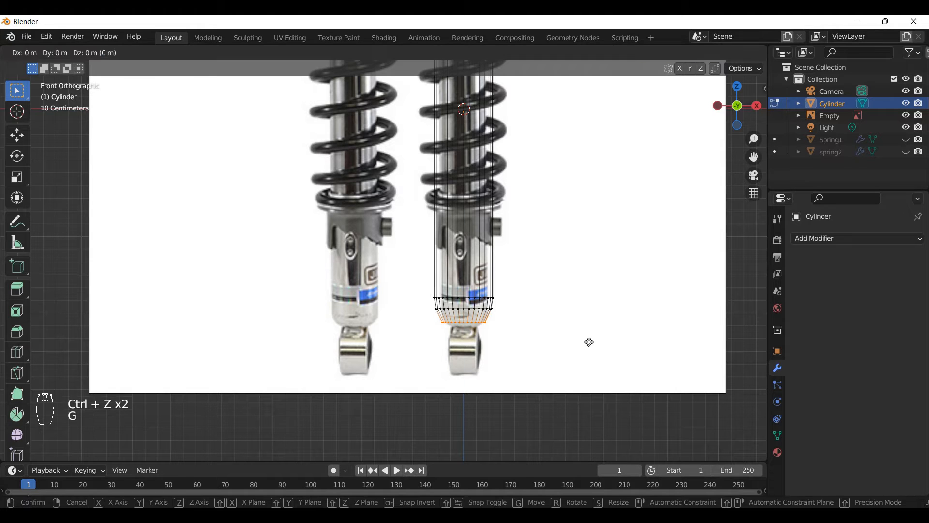
key(z)
right_click(590, 350)
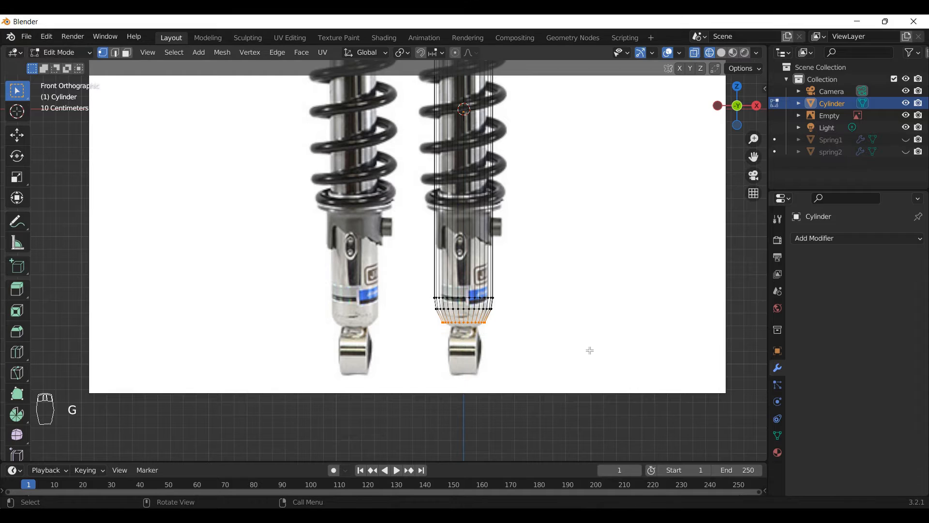
key(g)
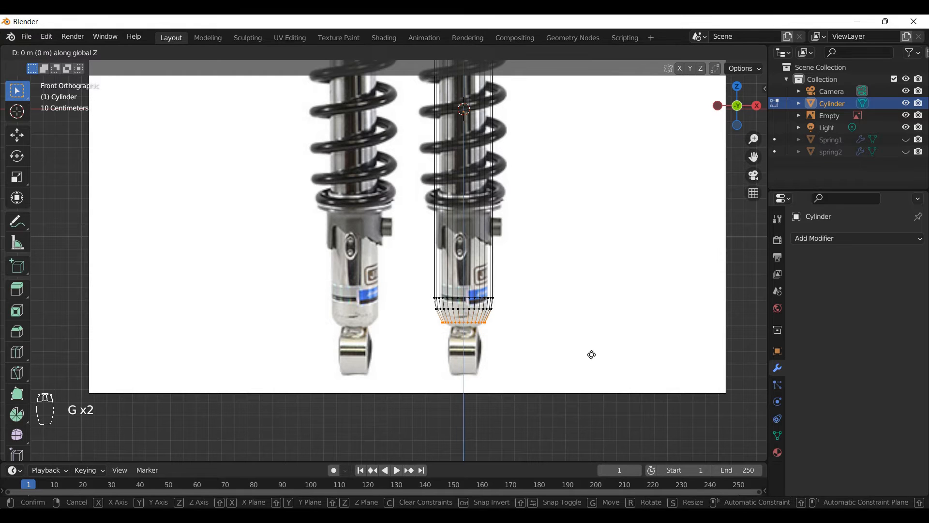
key(z)
click(624, 353)
key(s)
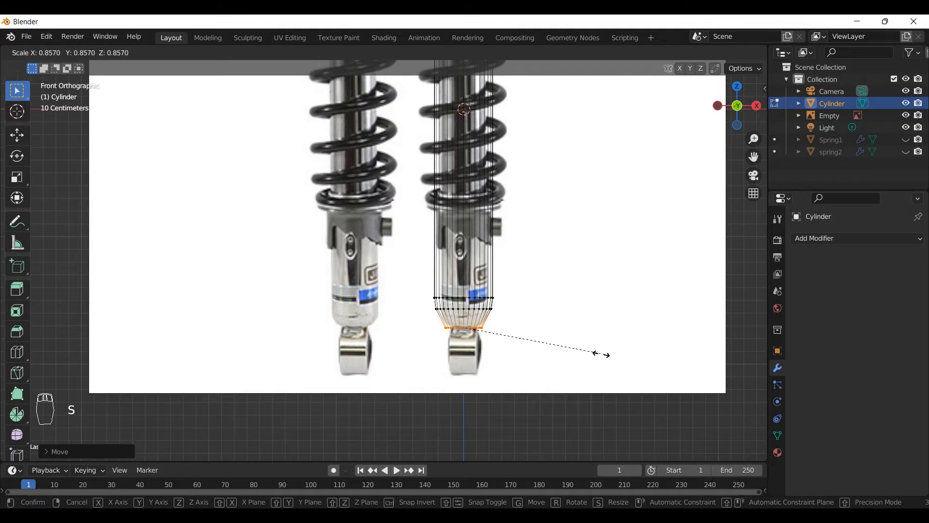
click(578, 354)
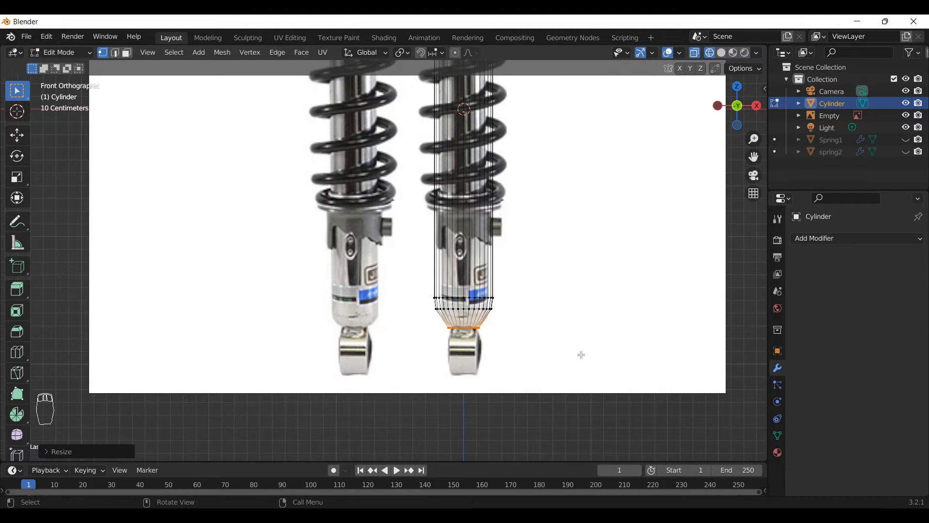
key(Tab)
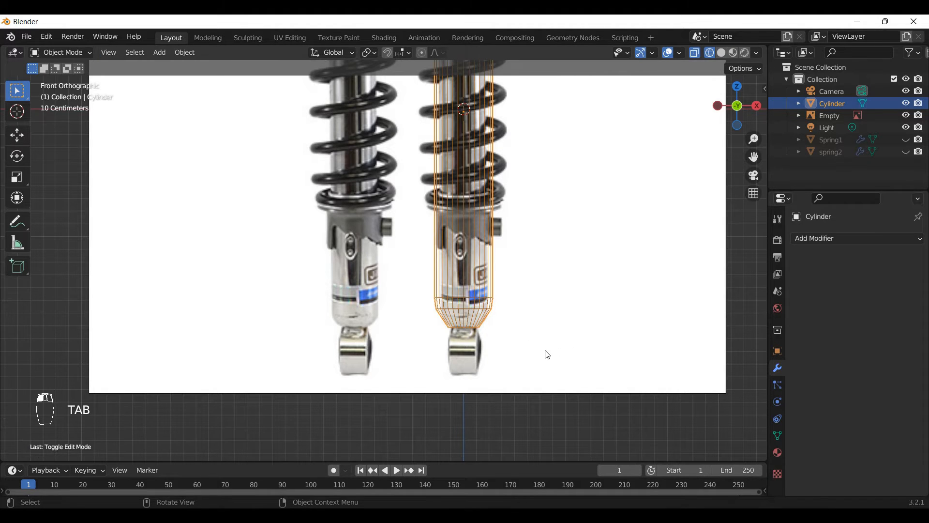
key(Tab)
key(Tab)
Step: Add a new mesh cylinder at the origin and rotate it 90 degrees about the X axis
key(shift+a)
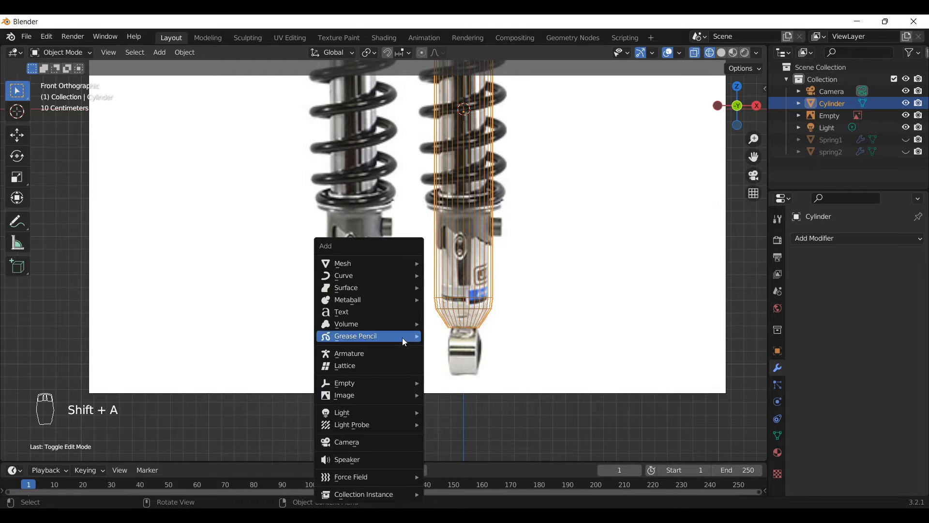
mouse_move(375, 270)
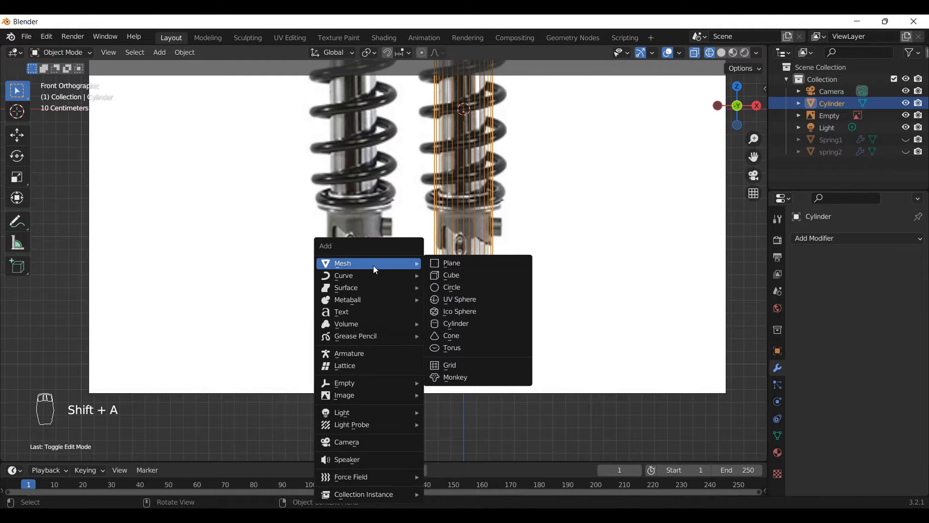
click(457, 324)
middle_drag(504, 357, 502, 357)
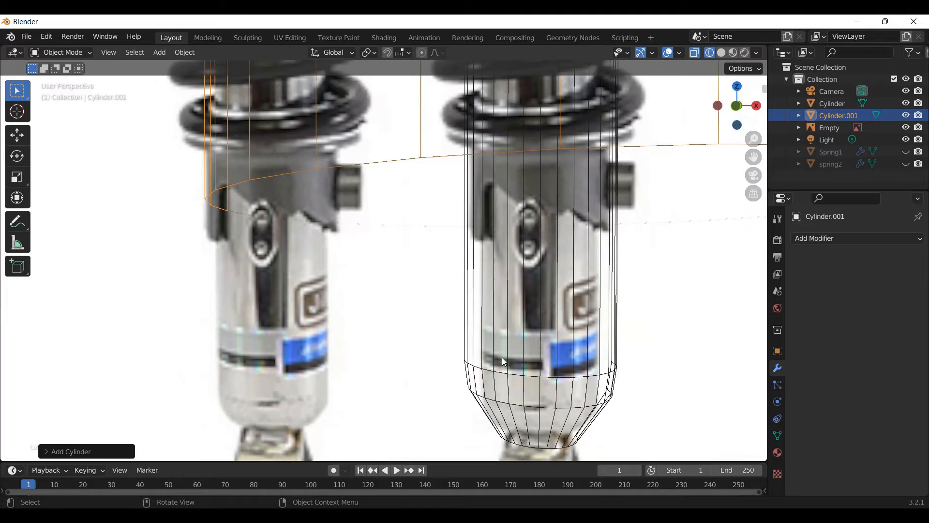
scroll(502, 357, down, 11)
click(506, 291)
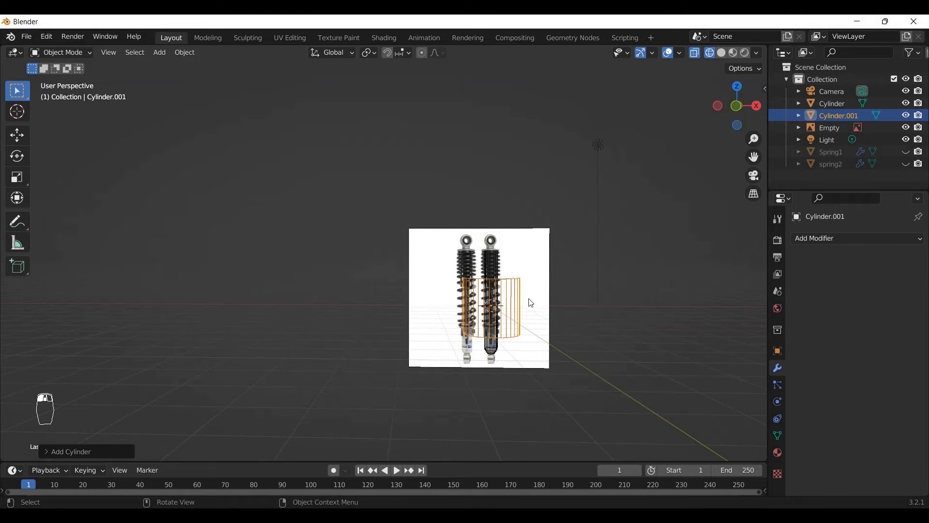
scroll(523, 298, up, 4)
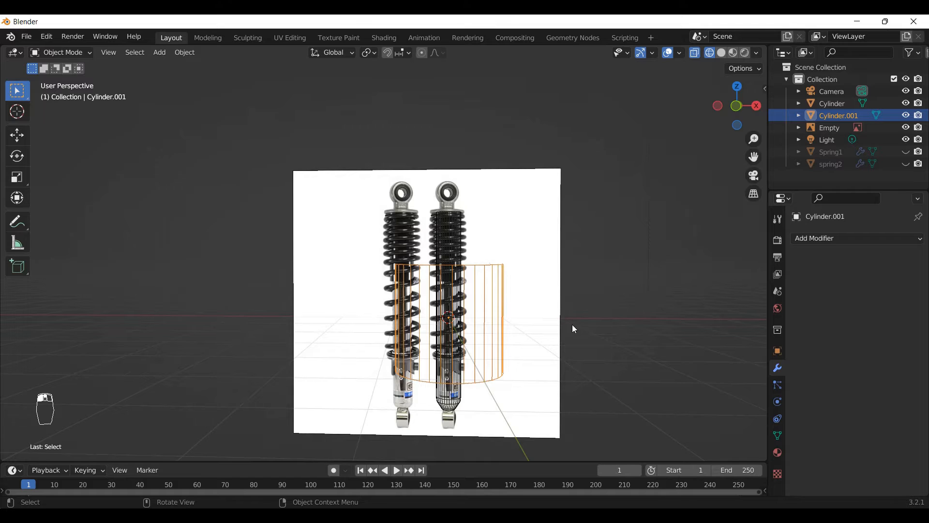
key(r)
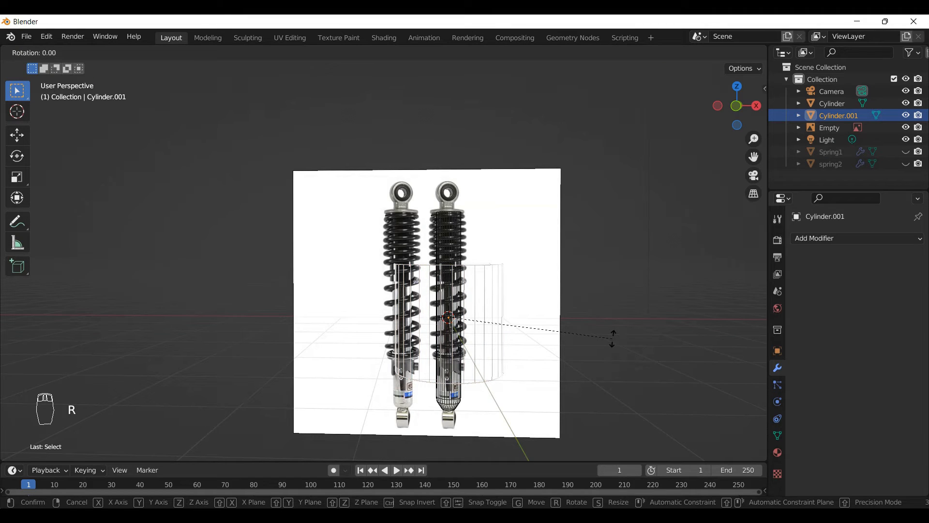
text(x)
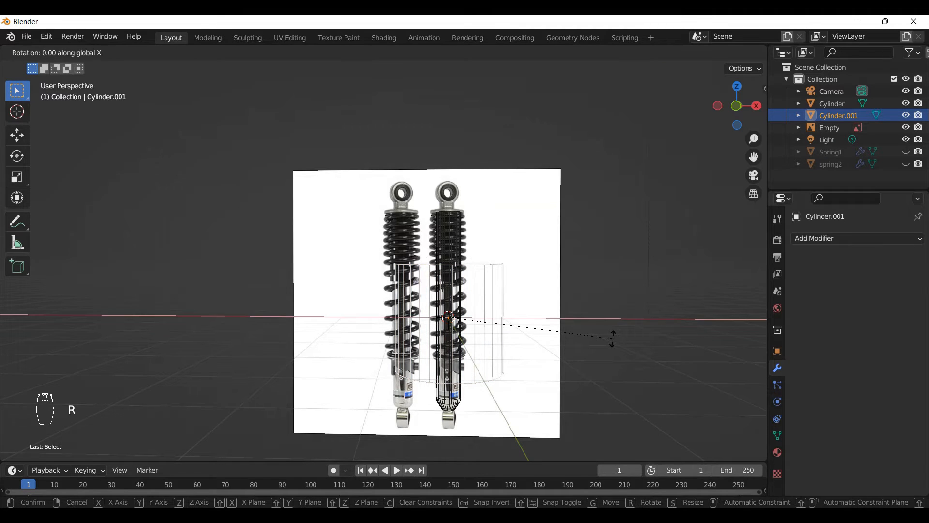
text(90)
key(Return)
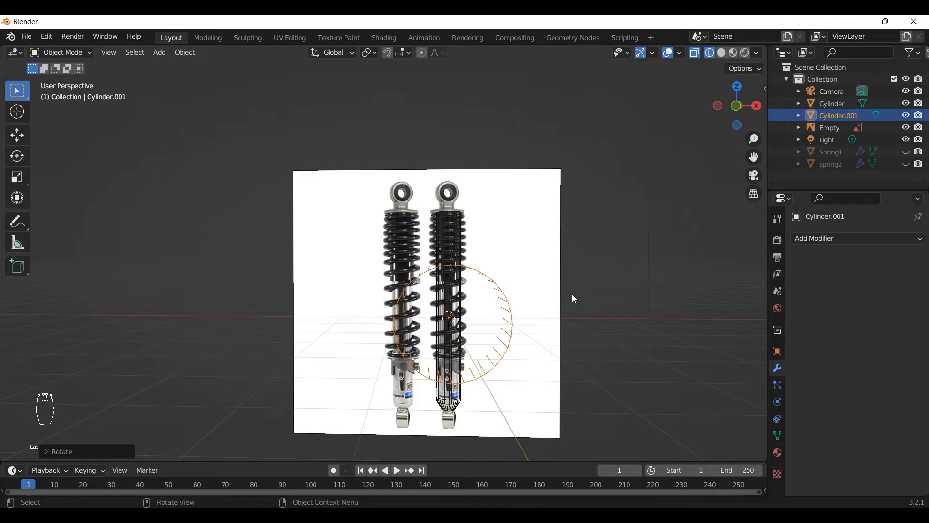
Step: Hide the reference image and the main shock body cylinder, keeping the new rotated cylinder visible
click(906, 116)
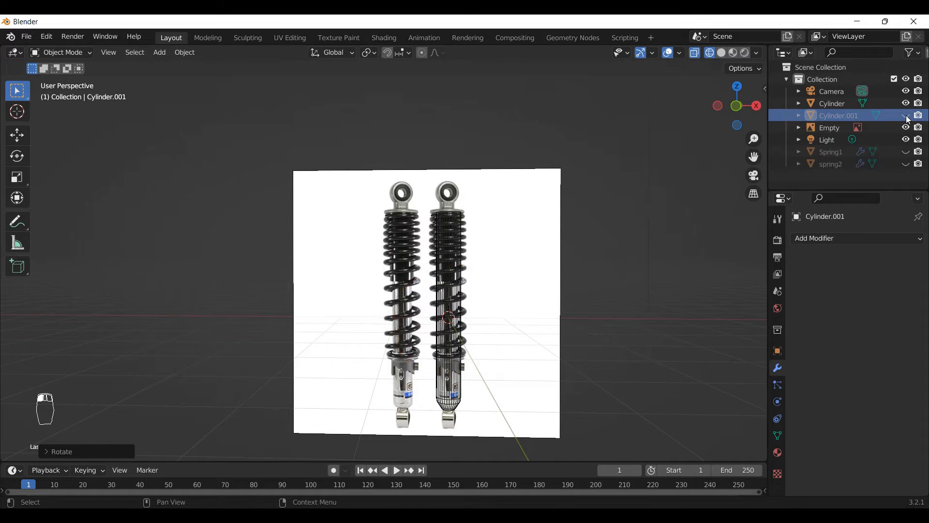
click(907, 116)
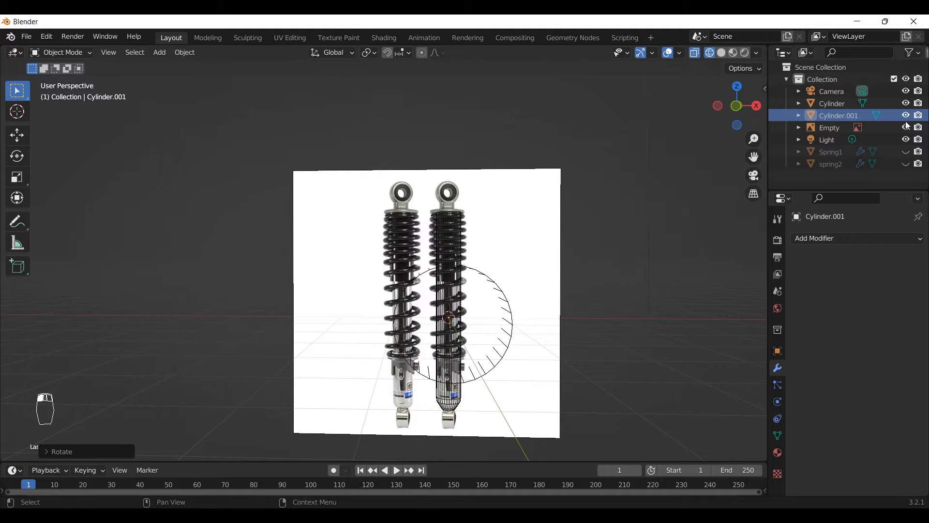
click(907, 128)
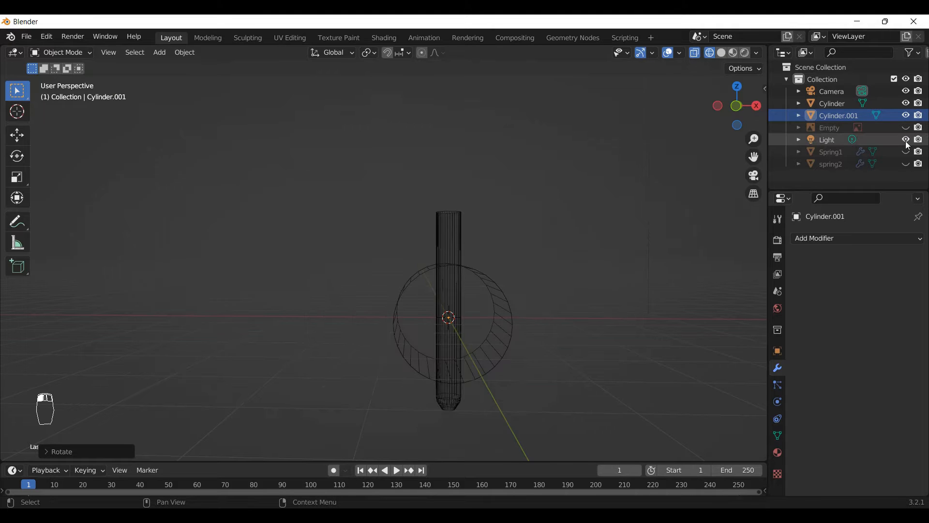
click(906, 103)
Step: Examine the rotated cylinder's circular end face in Edit Mode with solid shading, then from the front view
scroll(515, 298, up, 3)
middle_drag(516, 298, 485, 304)
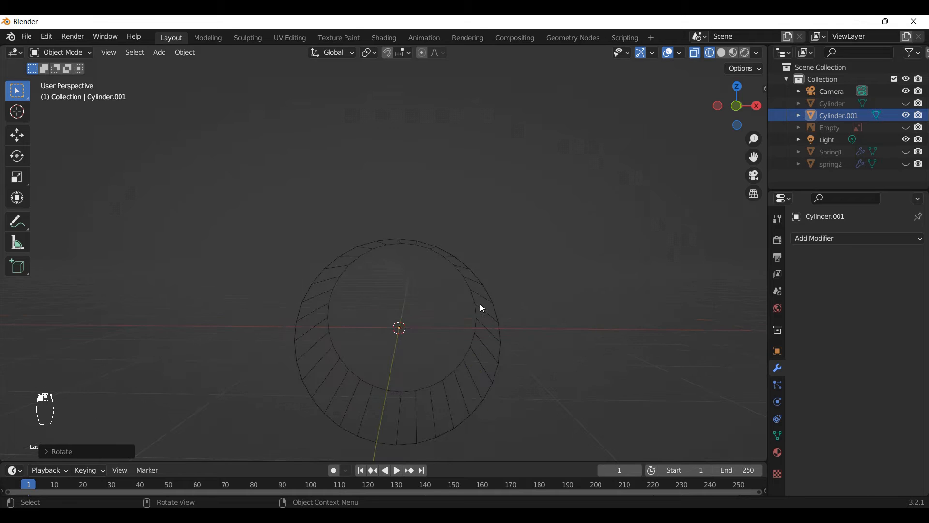
key(Tab)
click(487, 307)
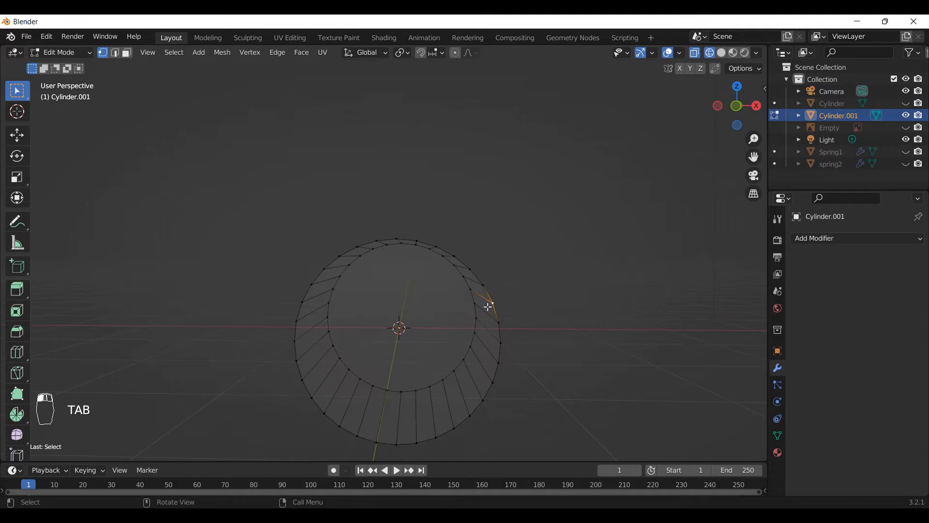
key(z)
click(581, 305)
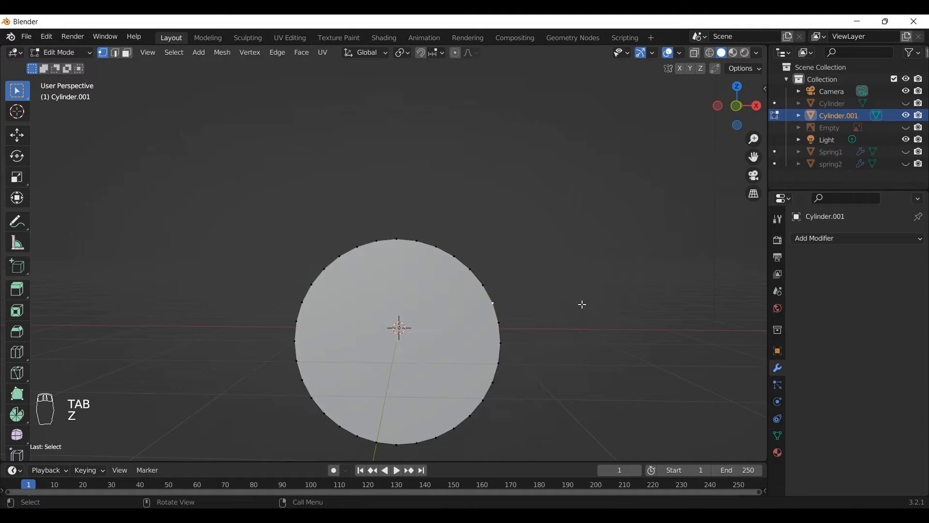
middle_drag(496, 311, 500, 311)
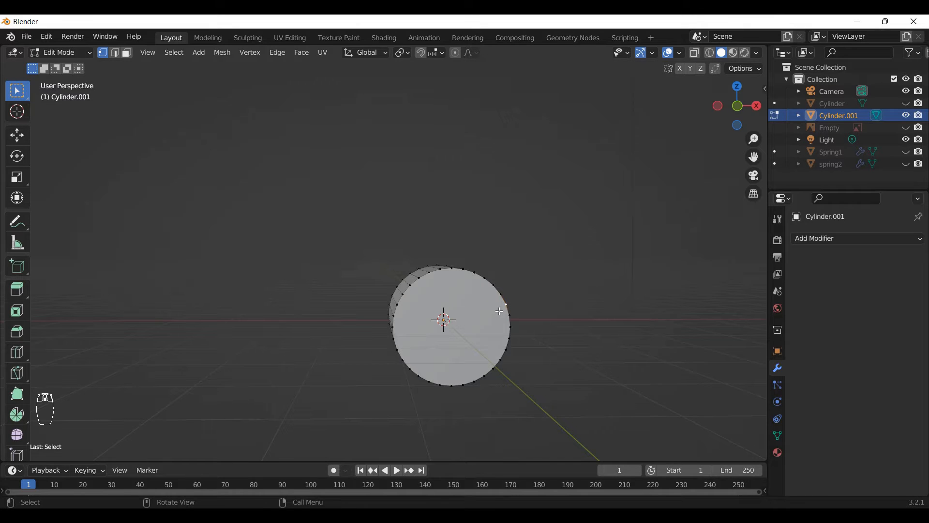
key(KP_1)
scroll(453, 283, up, 3)
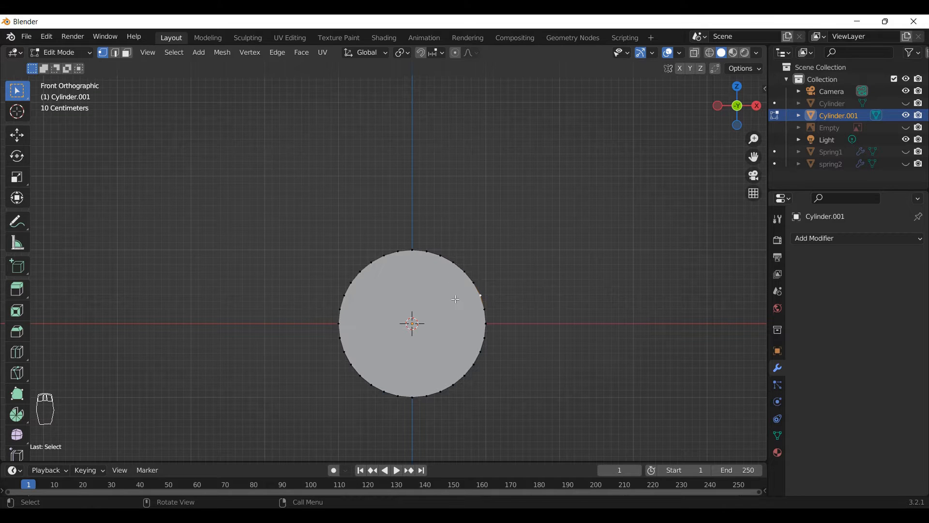
Step: Return to Object Mode with wireframe shading and delete the rotated cylinder
key(Tab)
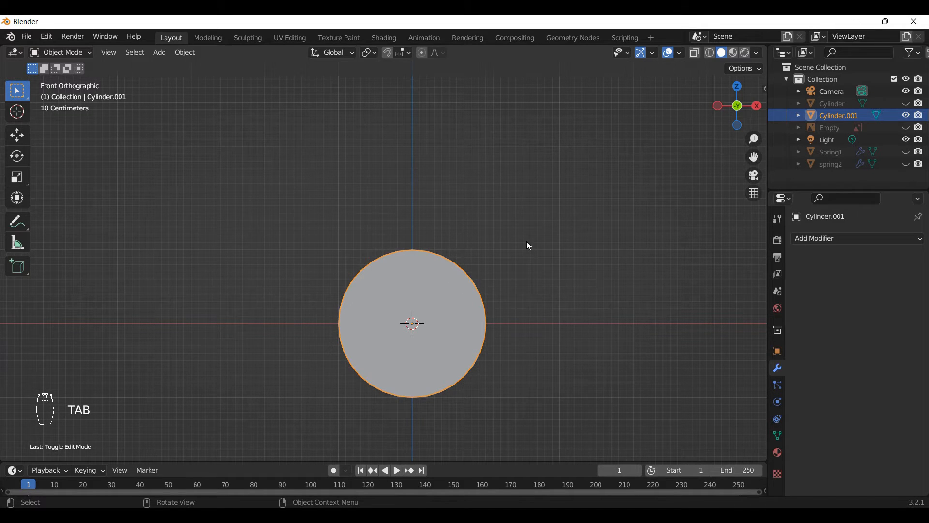
key(z)
click(442, 247)
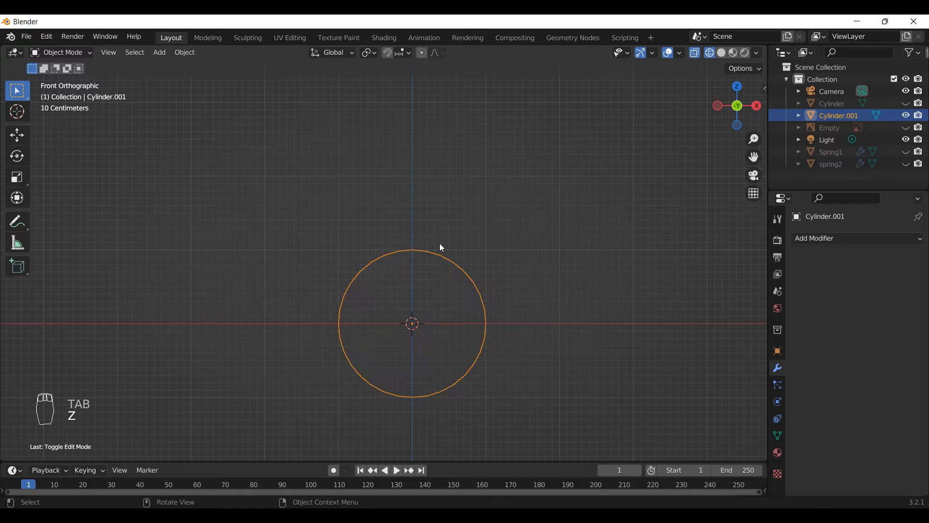
drag(520, 234, 380, 392)
key(Tab)
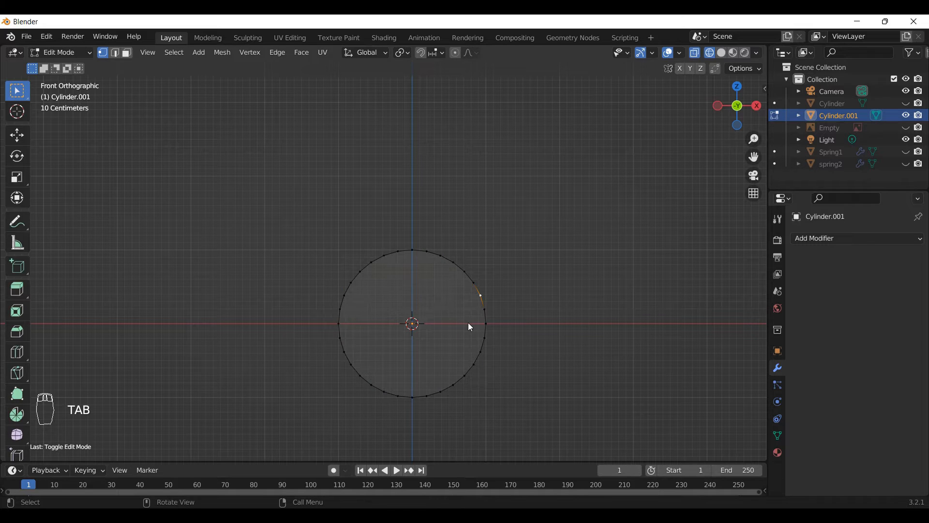
key(Tab)
key(x)
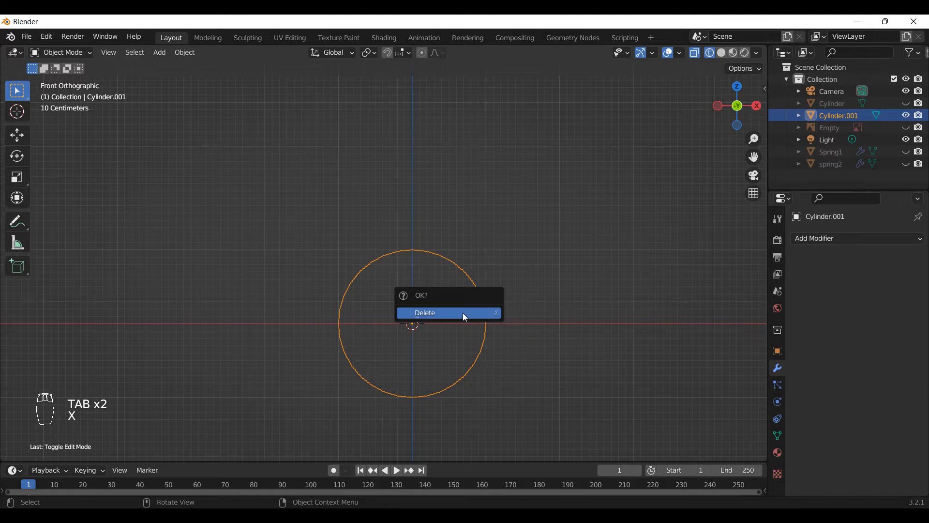
click(463, 313)
Step: Add a mesh circle at the origin and rotate it 90 degrees about the X axis to face the front
key(shift+a)
mouse_move(443, 260)
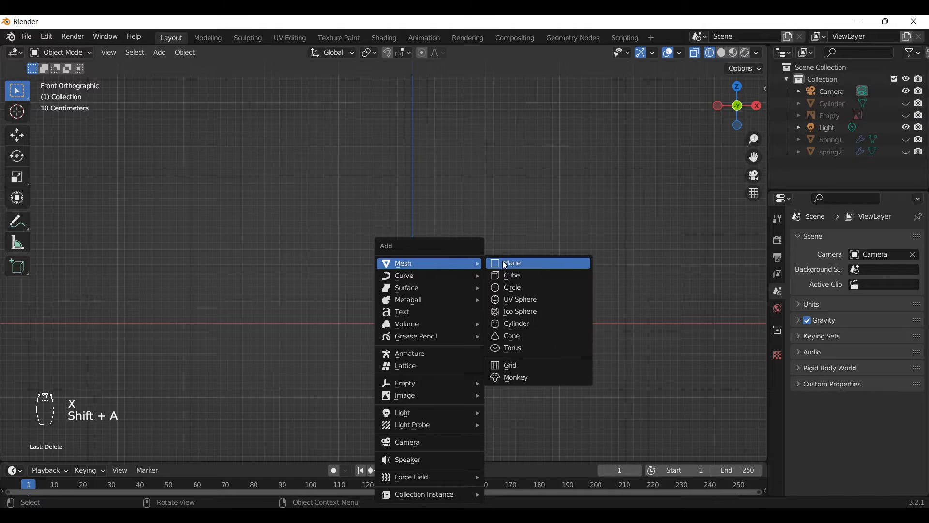
click(508, 288)
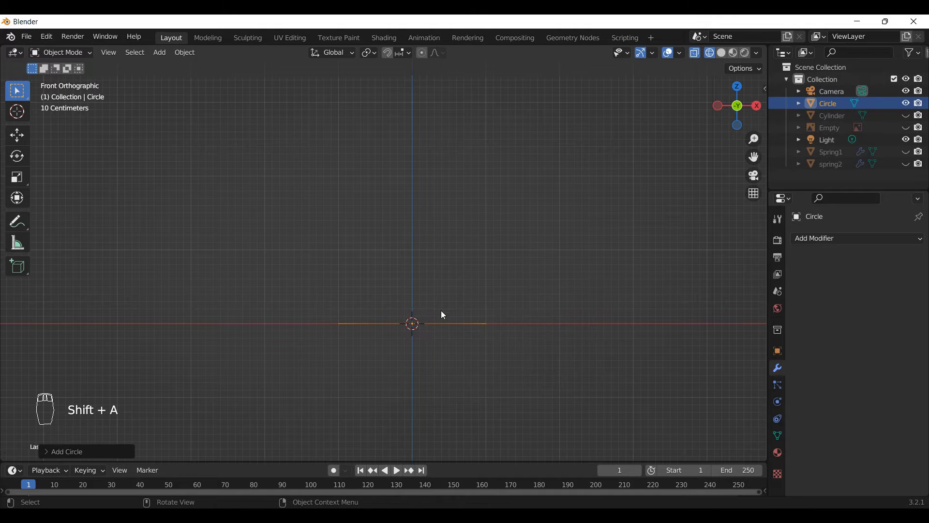
key(r)
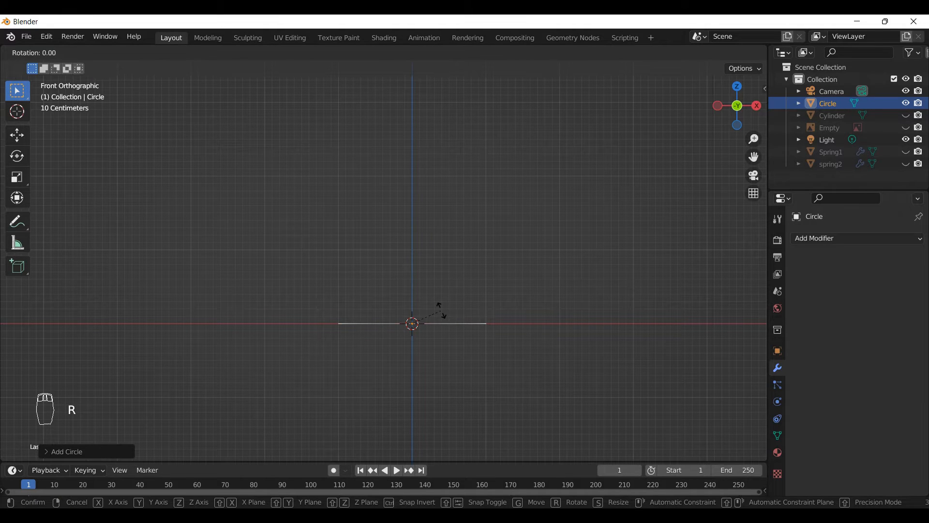
text(x90)
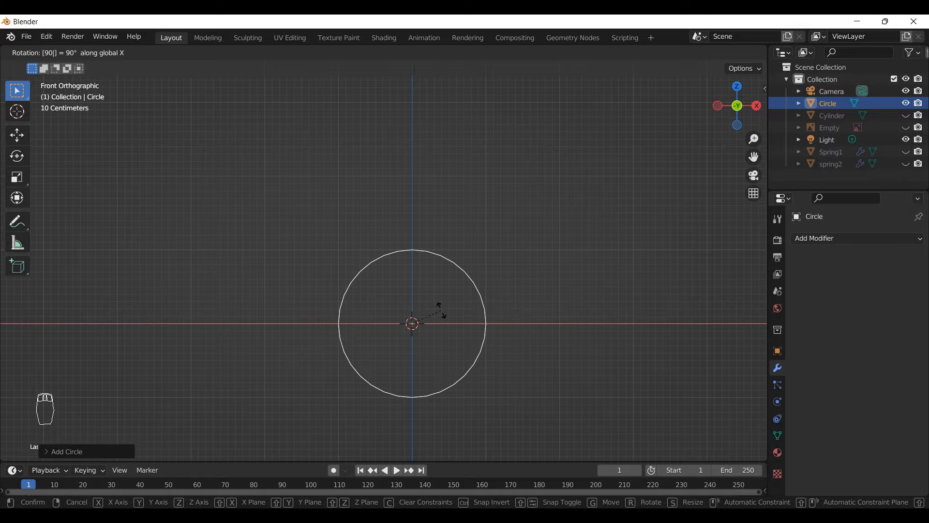
key(Return)
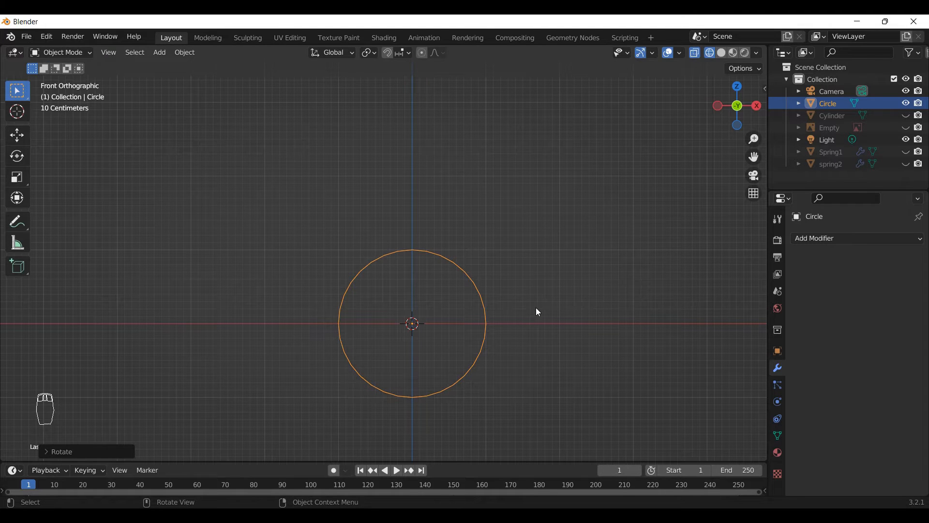
Step: Extrude the circle's vertices in Edit Mode, scale them to about 0.77 for a flat ring, and show the reference image again
key(Tab)
key(e)
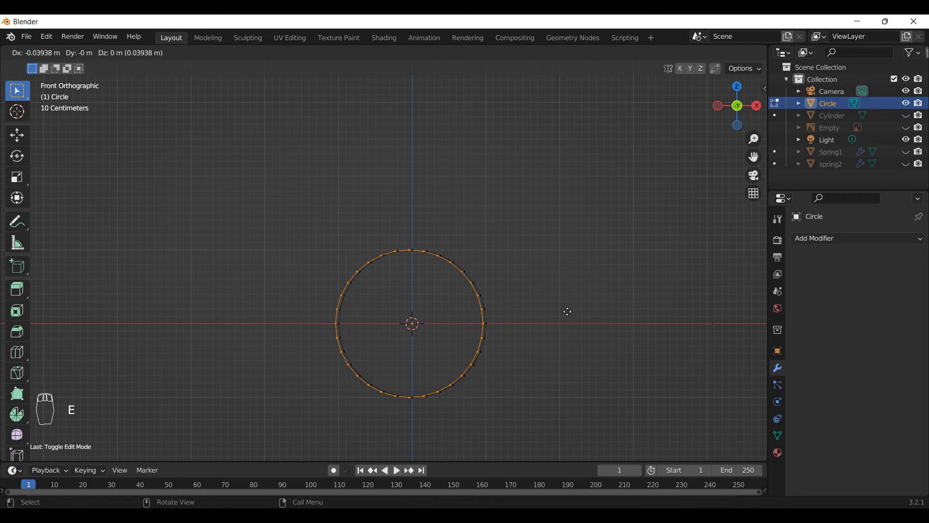
click(568, 311)
key(s)
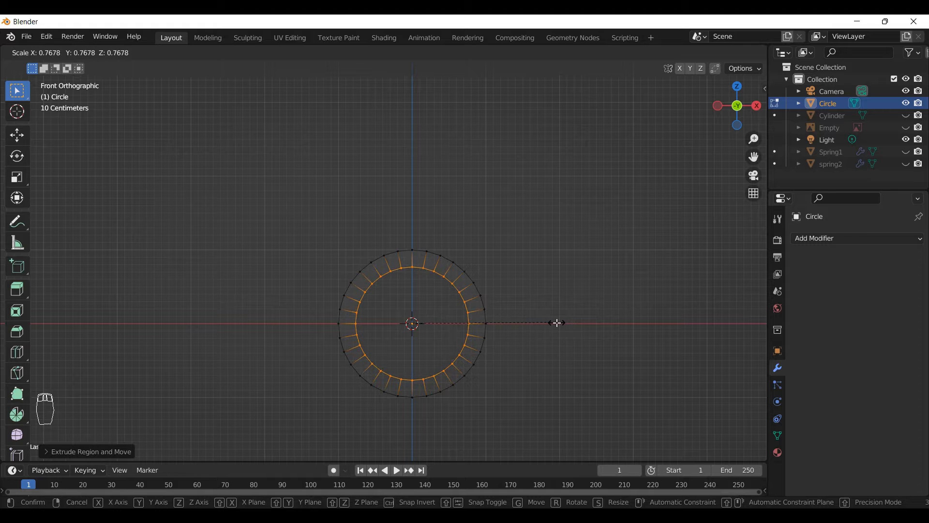
click(558, 324)
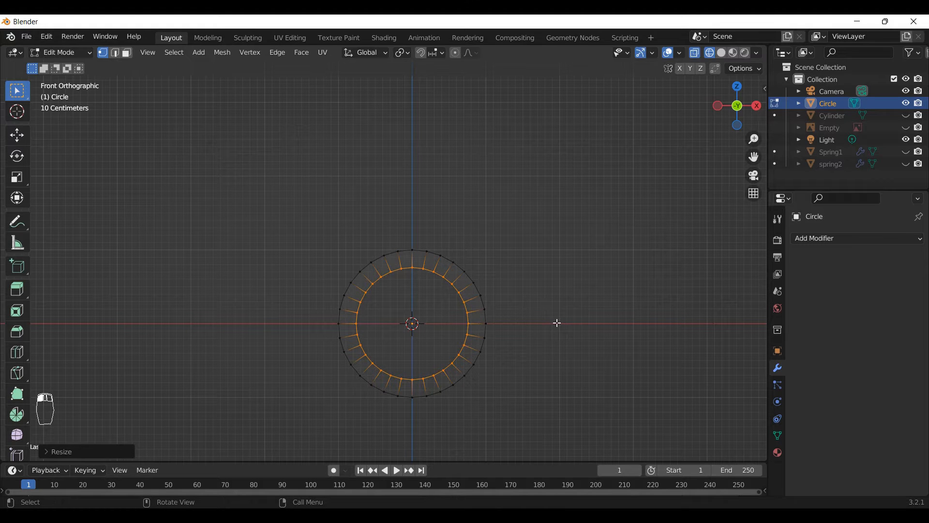
click(904, 126)
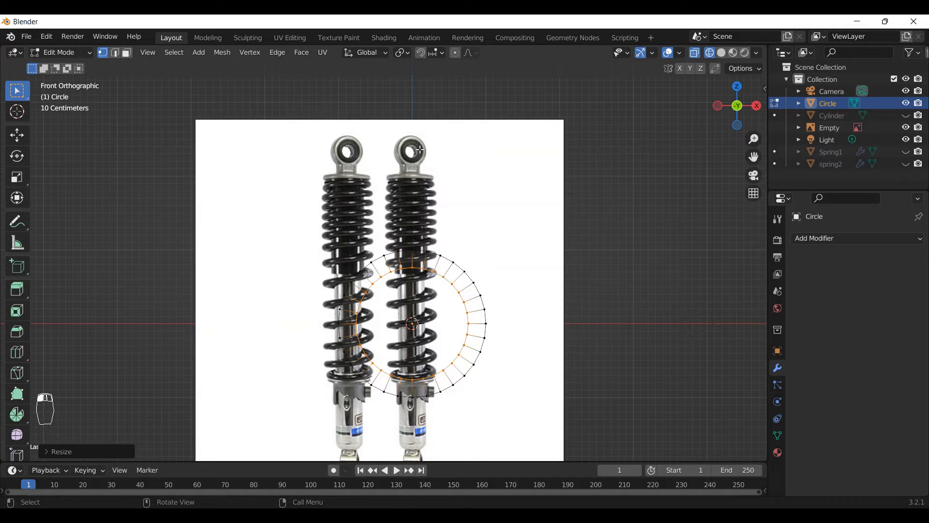
Step: Return to Object Mode, hide the reference image and display the ring with solid shading
scroll(421, 150, down, 2)
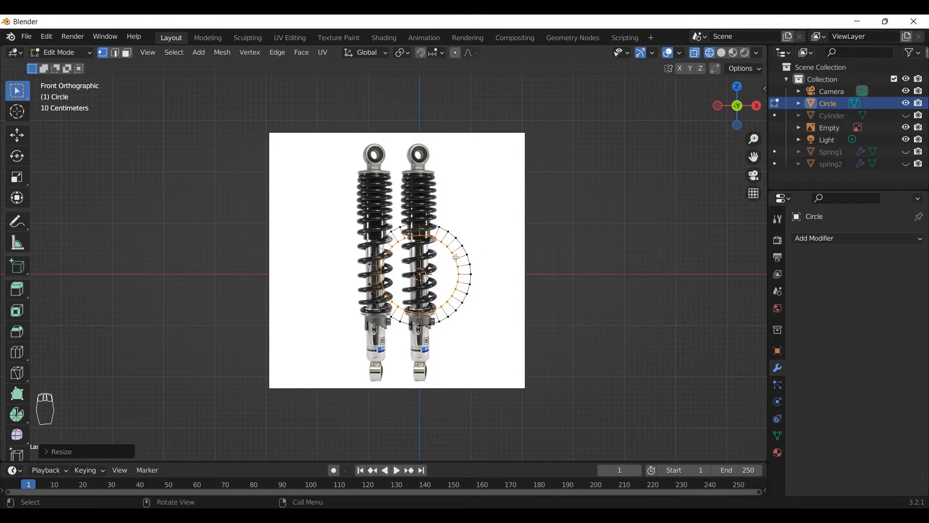
key(Tab)
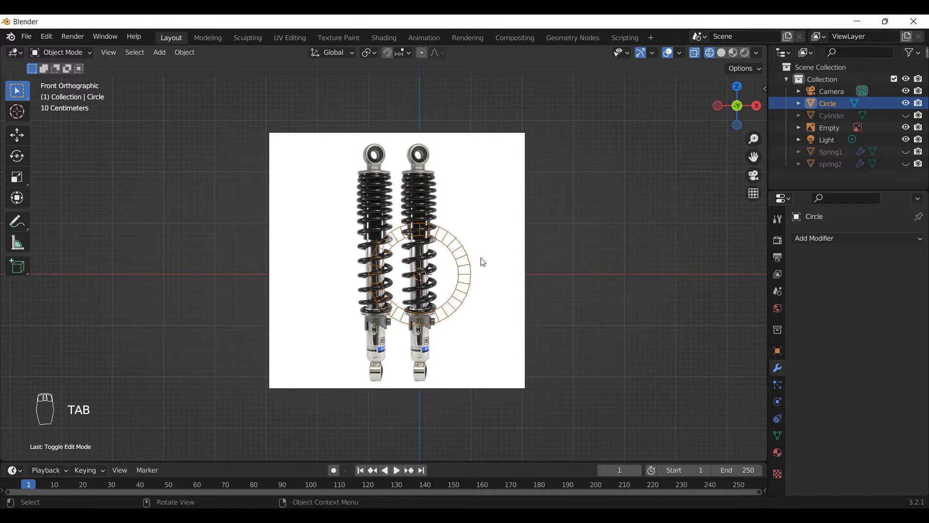
click(907, 116)
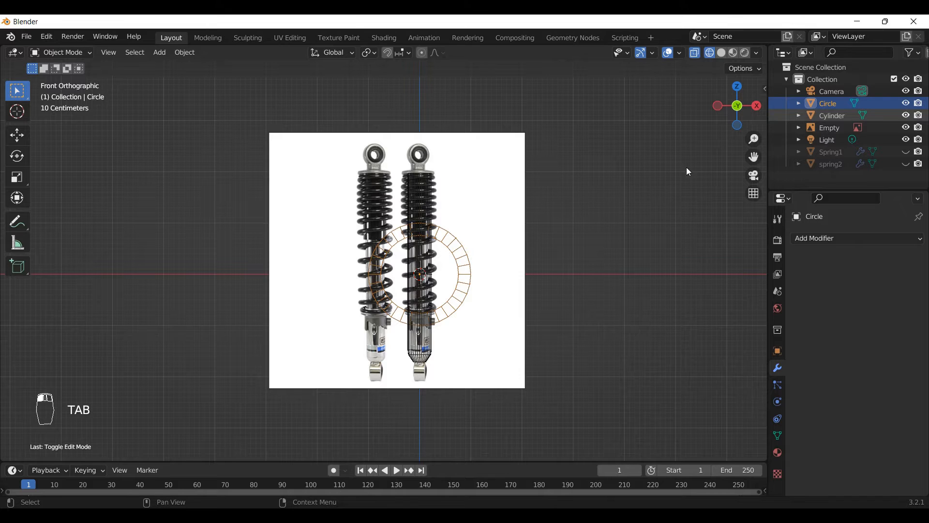
click(907, 116)
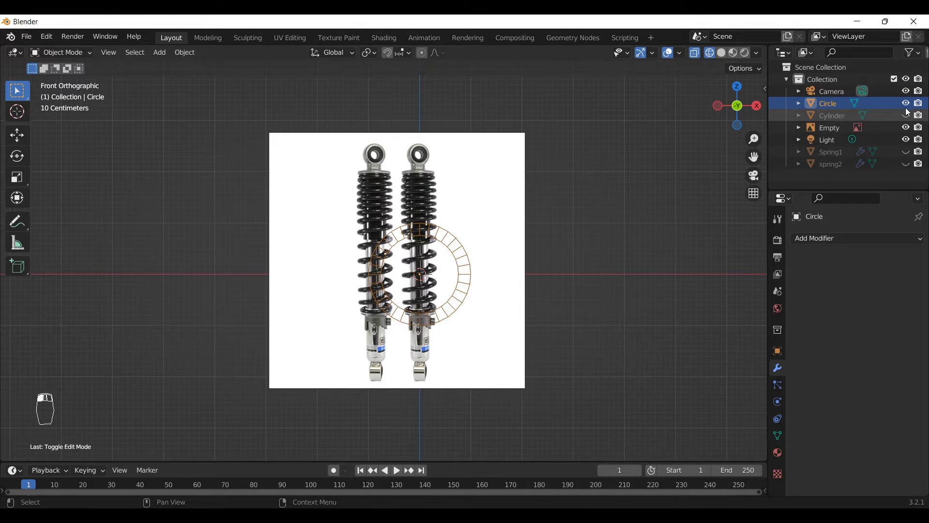
click(907, 127)
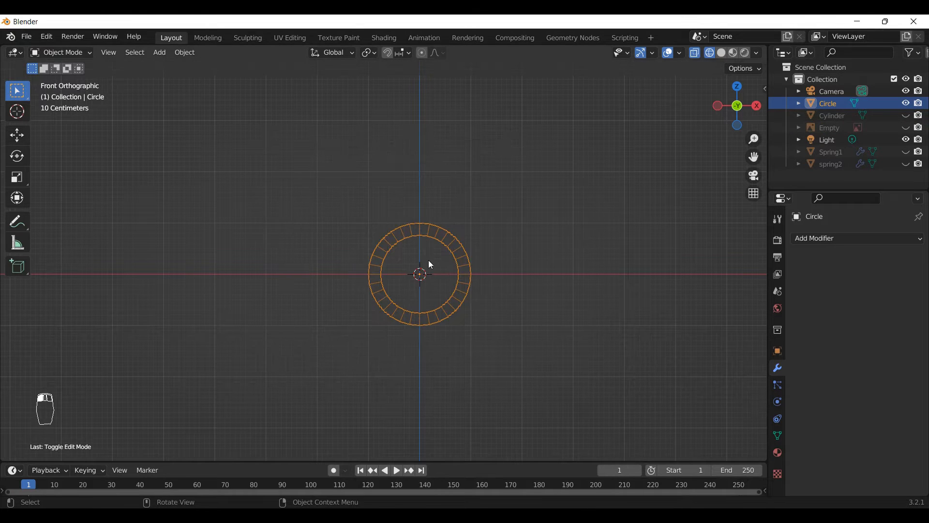
scroll(429, 260, up, 3)
key(Tab)
key(Tab)
key(z)
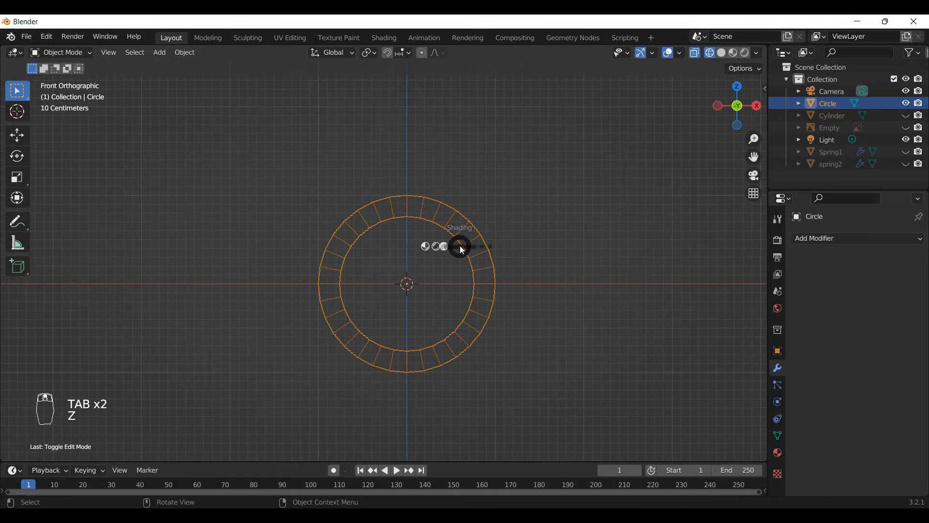
click(547, 247)
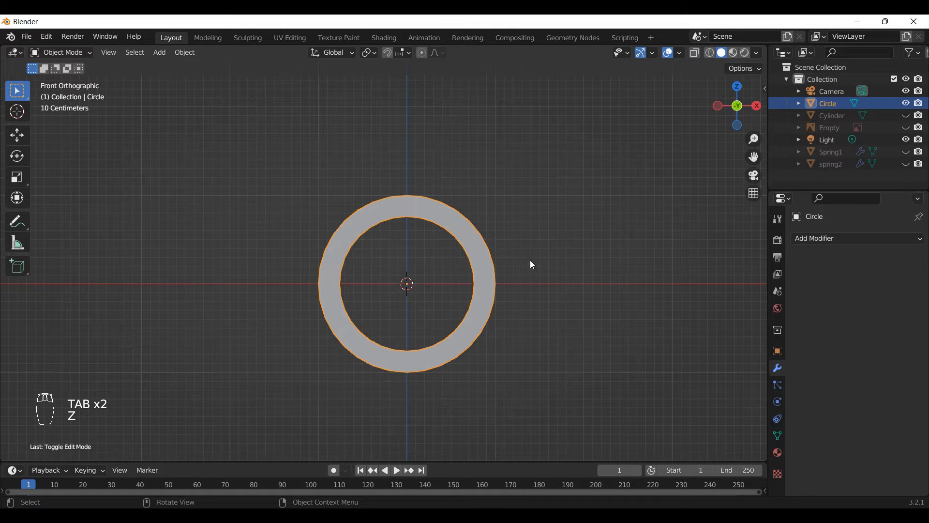
Step: Add a Solidify modifier to the ring with a thickness of 0.26 m
middle_drag(560, 289, 452, 319)
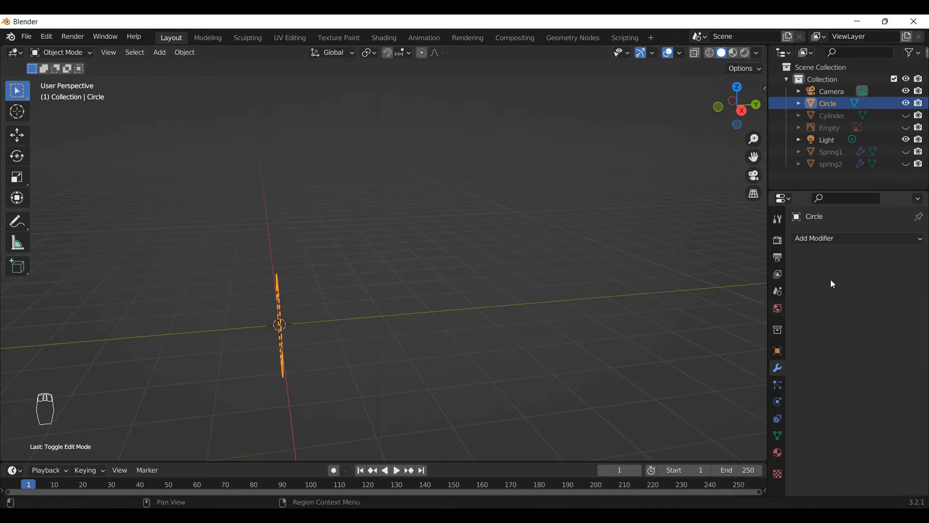
click(822, 239)
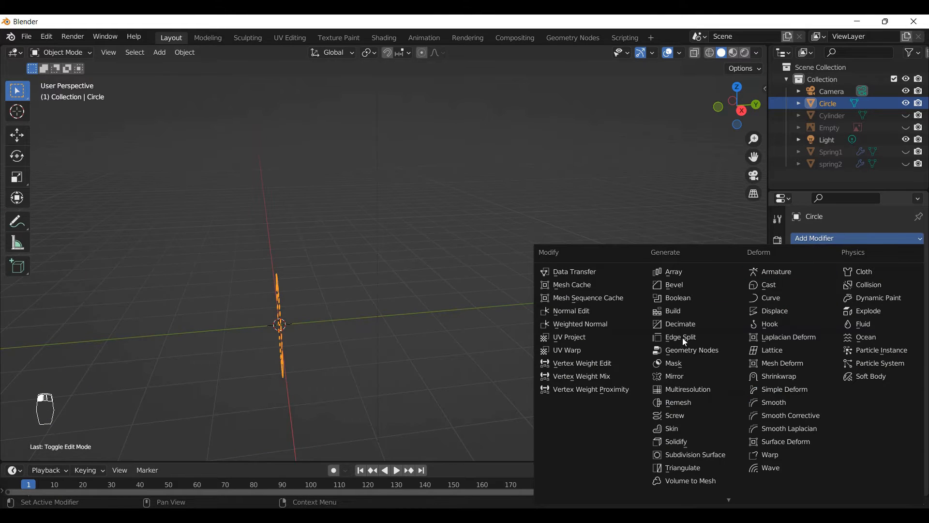
click(683, 442)
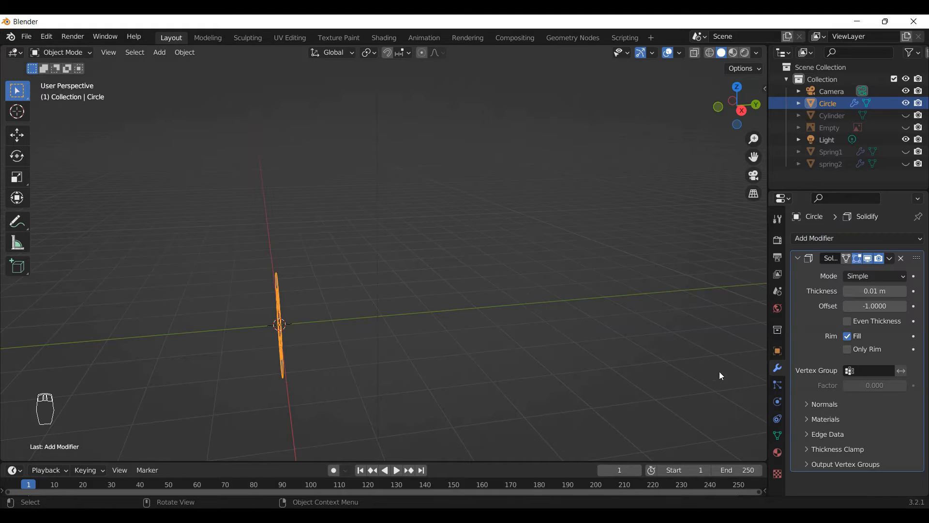
scroll(275, 360, up, 4)
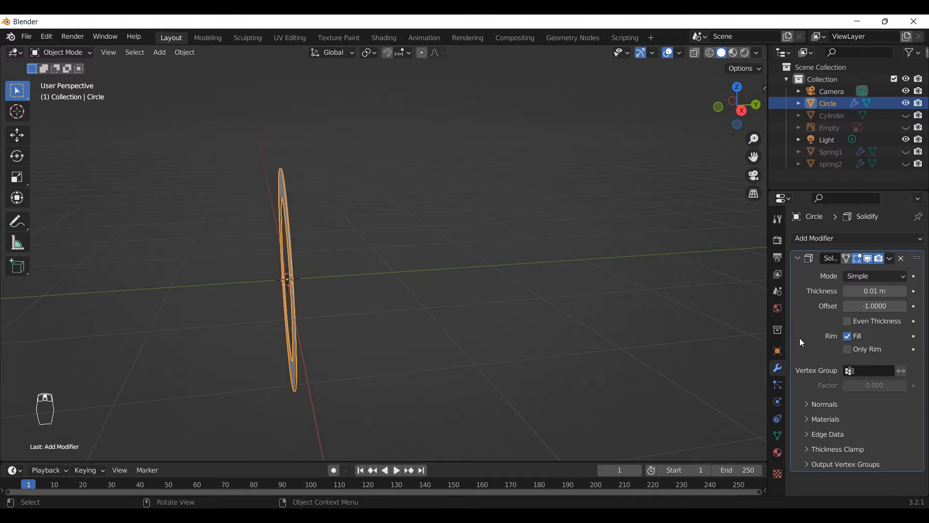
drag(884, 290, 928, 291)
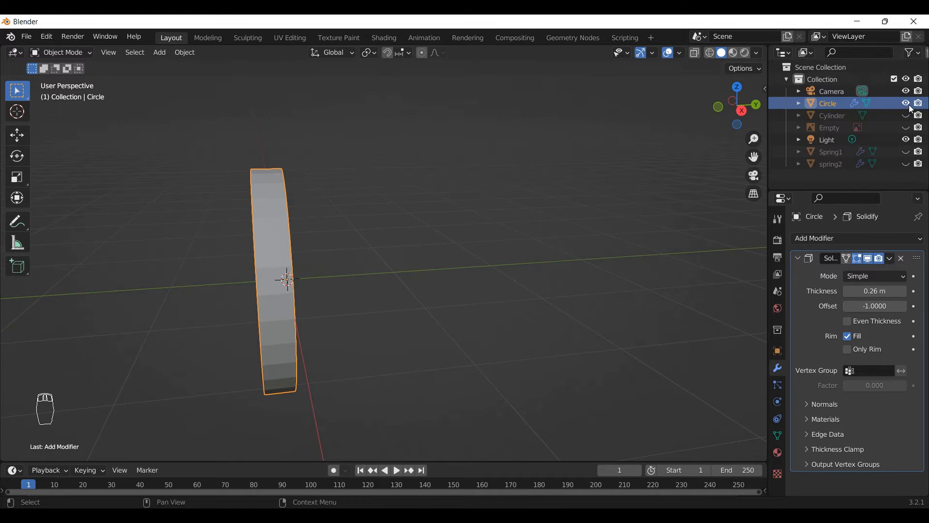
click(807, 258)
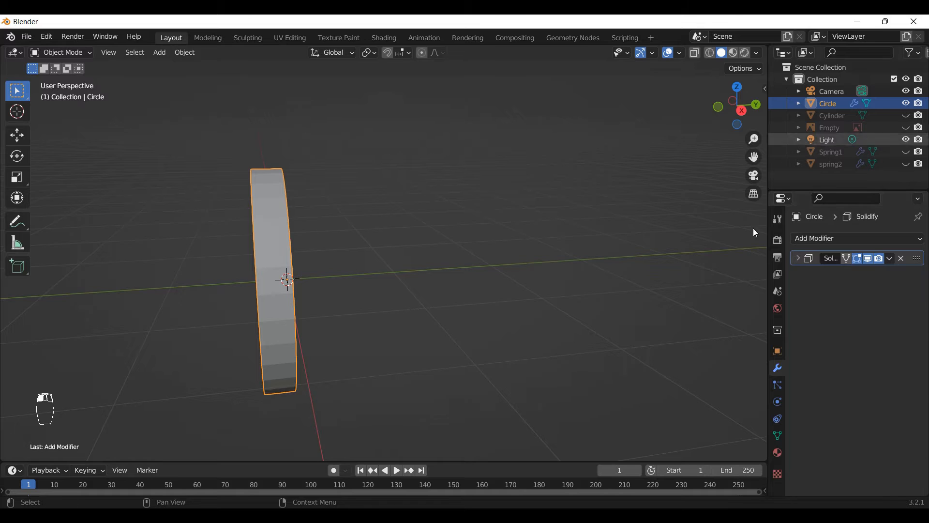
click(798, 262)
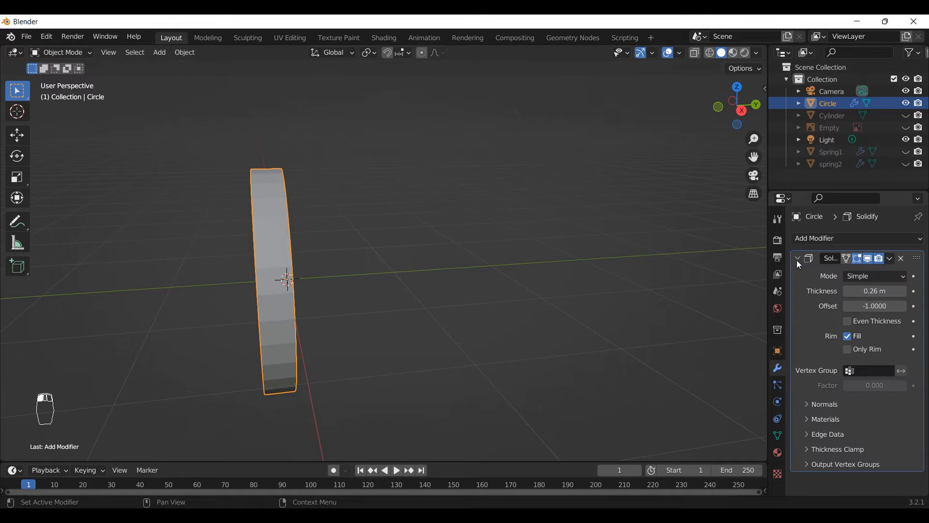
click(798, 262)
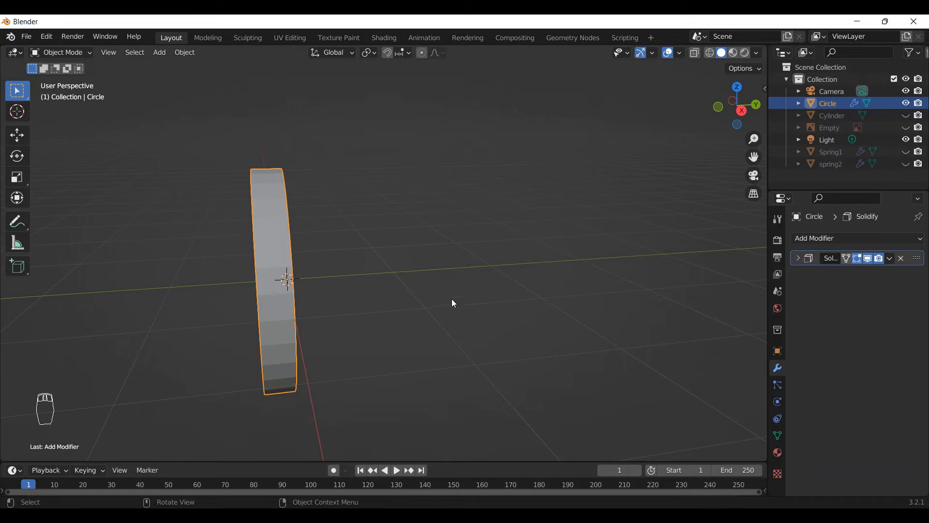
Step: Show the cylinder and the reference image again in front view
middle_drag(369, 306, 450, 303)
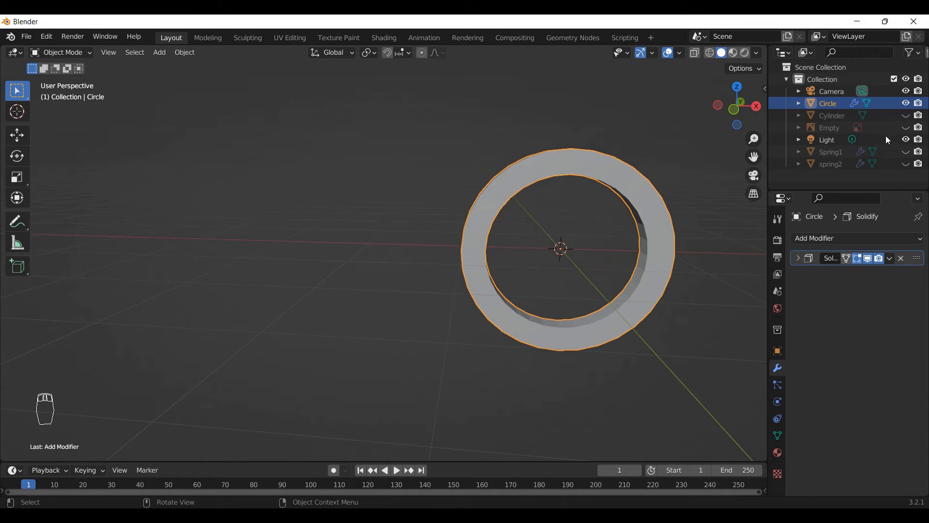
key(KP_1)
key(KP_1)
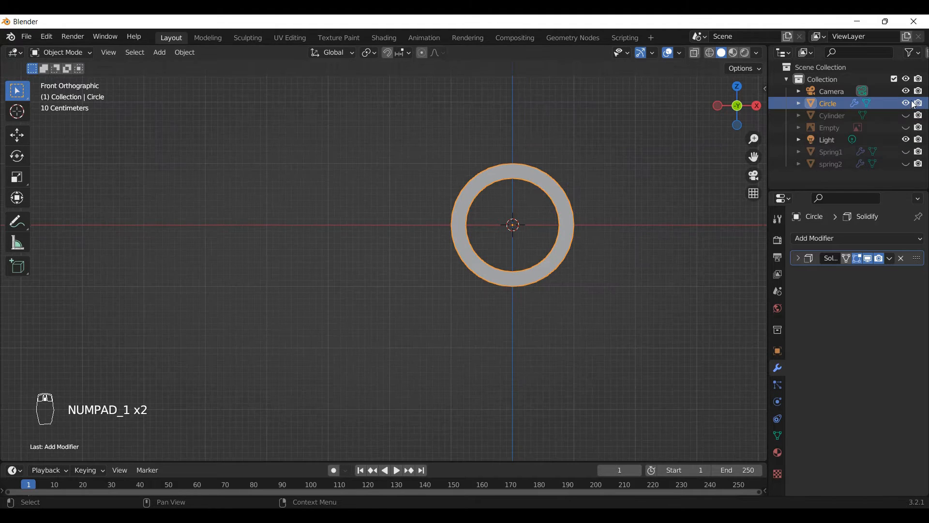
click(906, 115)
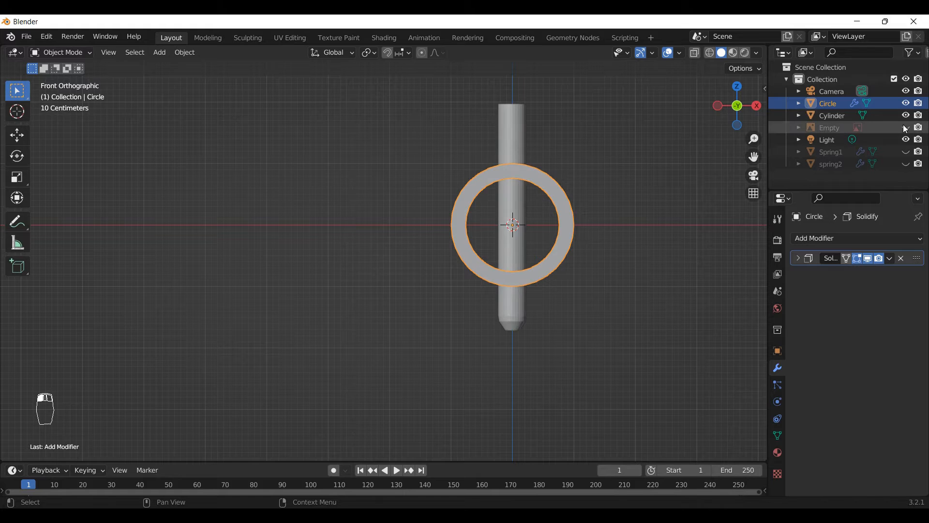
click(905, 128)
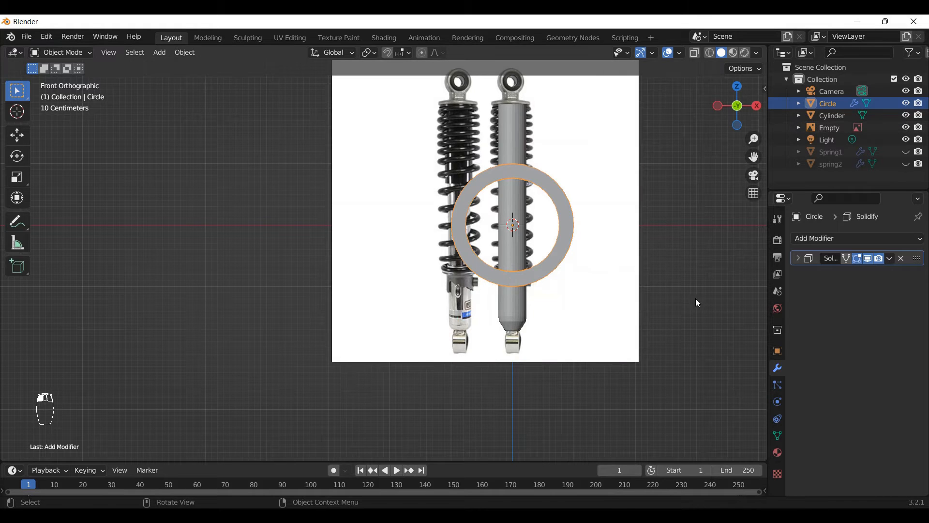
Step: Scale the ring down until it is slightly wider than the cylinder body
key(s)
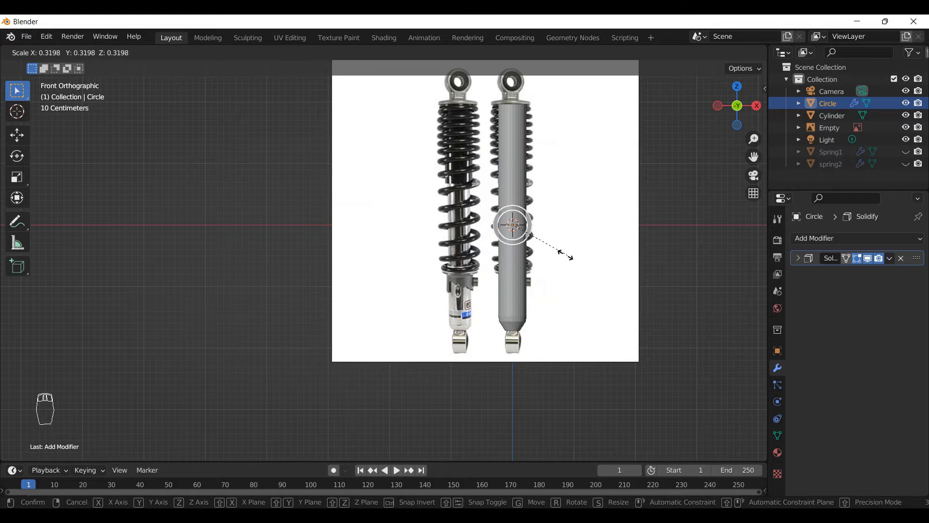
click(542, 264)
scroll(542, 264, up, 2)
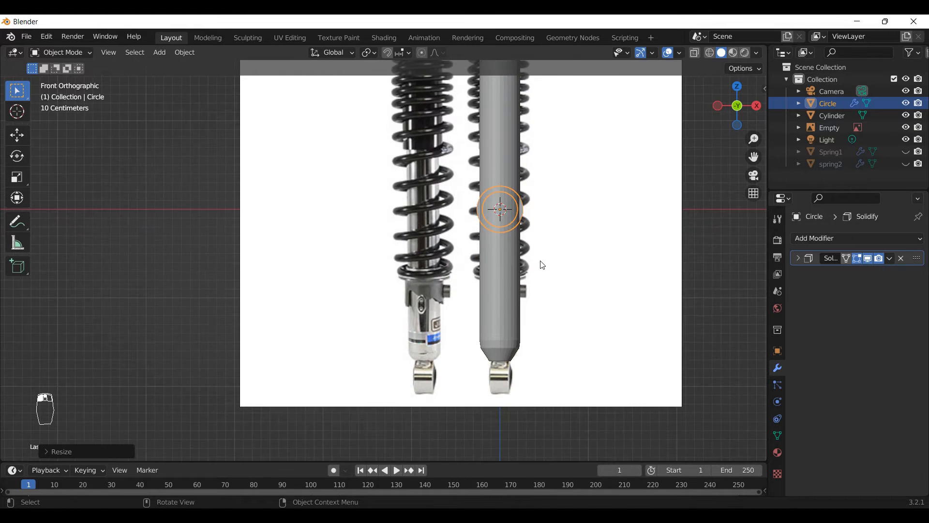
Step: Move the ring down along Z onto the lower mounting eye in the reference image
key(g)
key(z)
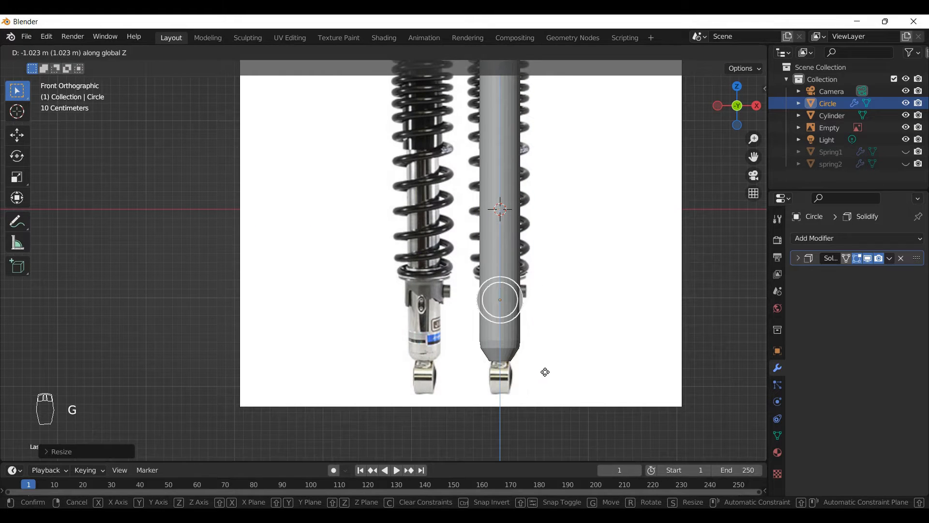
click(519, 408)
scroll(471, 209, down, 2)
scroll(473, 323, up, 4)
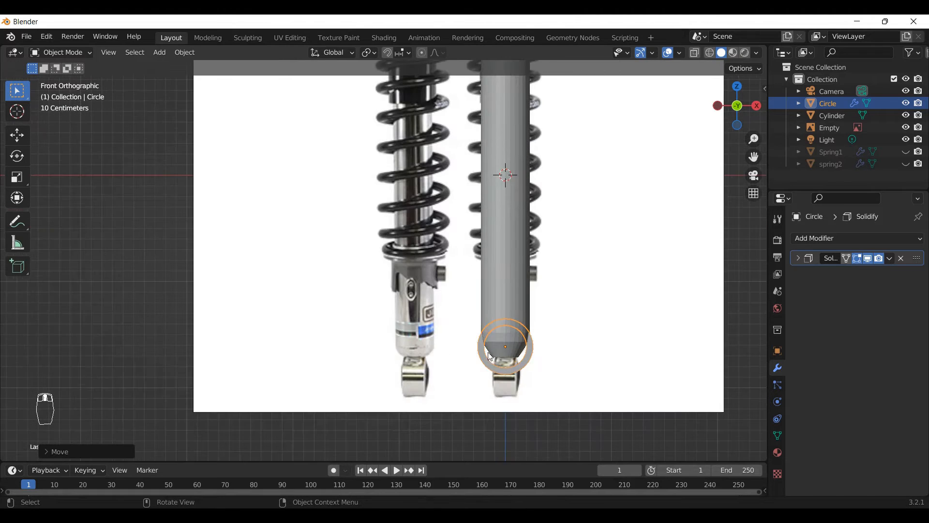
key(g)
key(z)
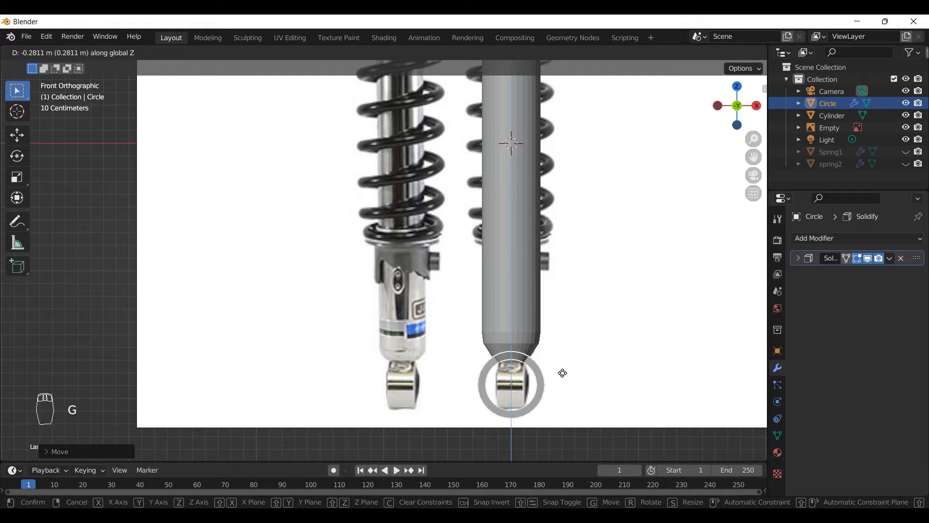
click(562, 375)
Step: Scale the ring to about 0.83 to match the lower eye's height and rotate it 90 degrees about Z
key(s)
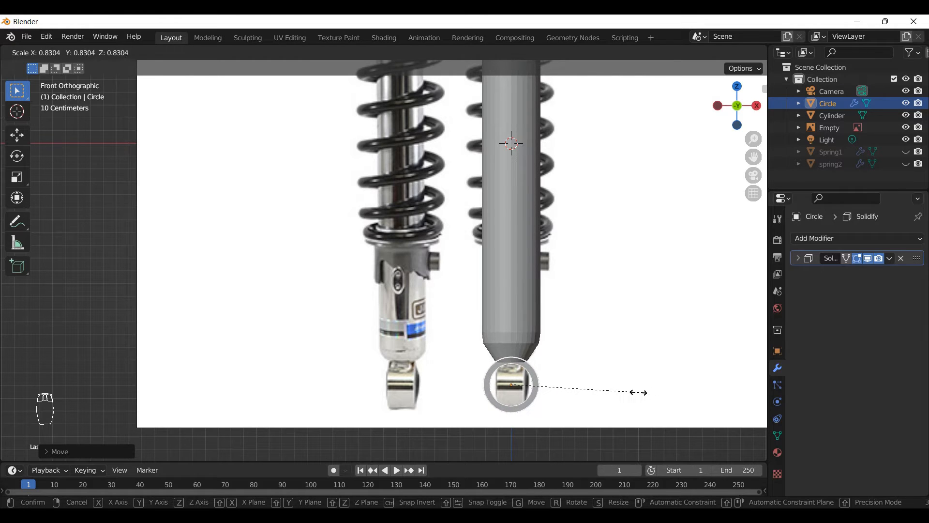
click(640, 396)
key(r)
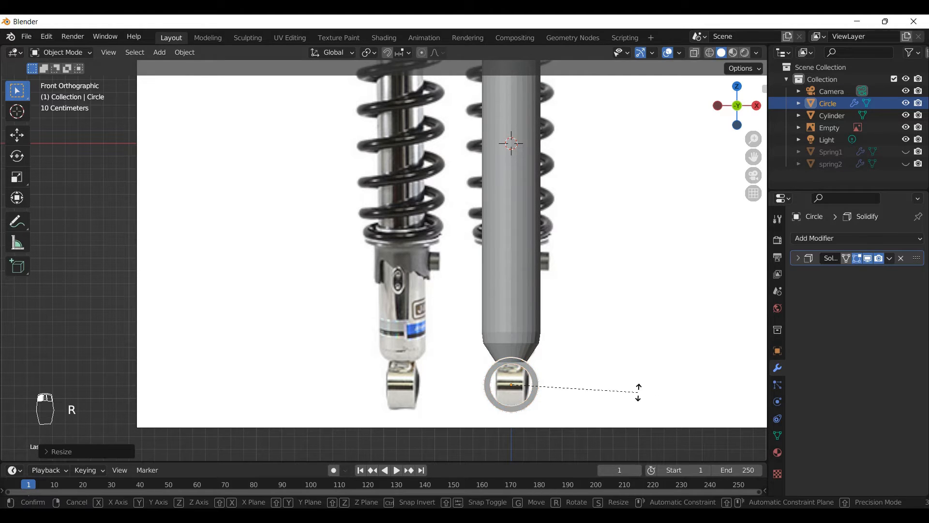
text(z)
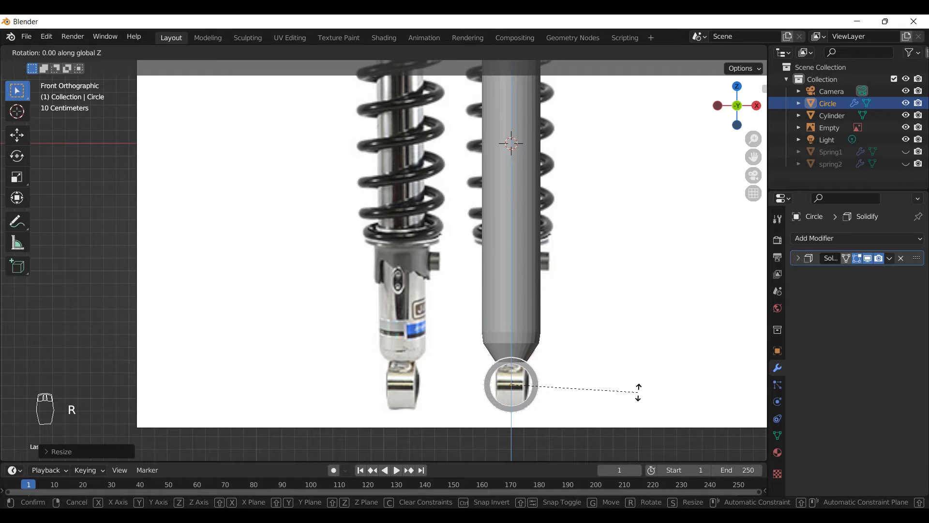
text(90)
click(640, 396)
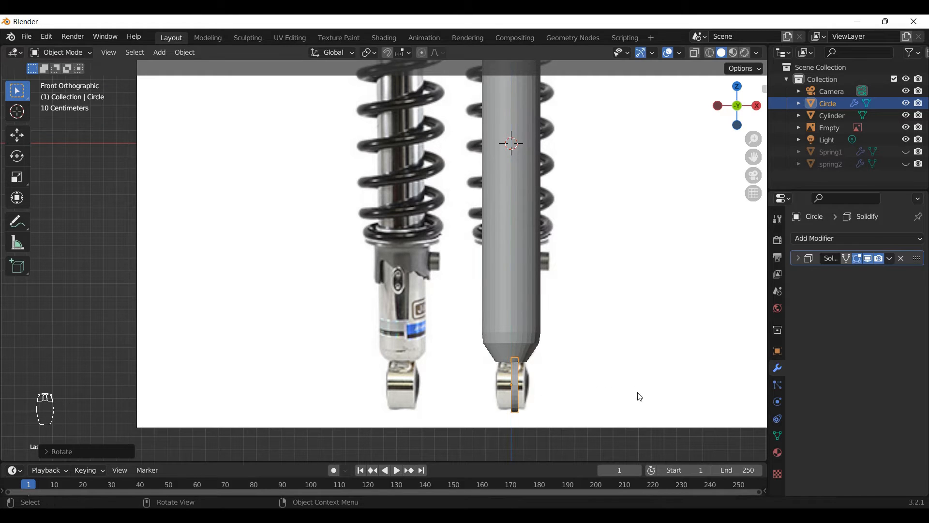
Step: Set the ring's Solidify thickness to 0.72 m and move it about -0.07 m along X over the lower eye
click(799, 258)
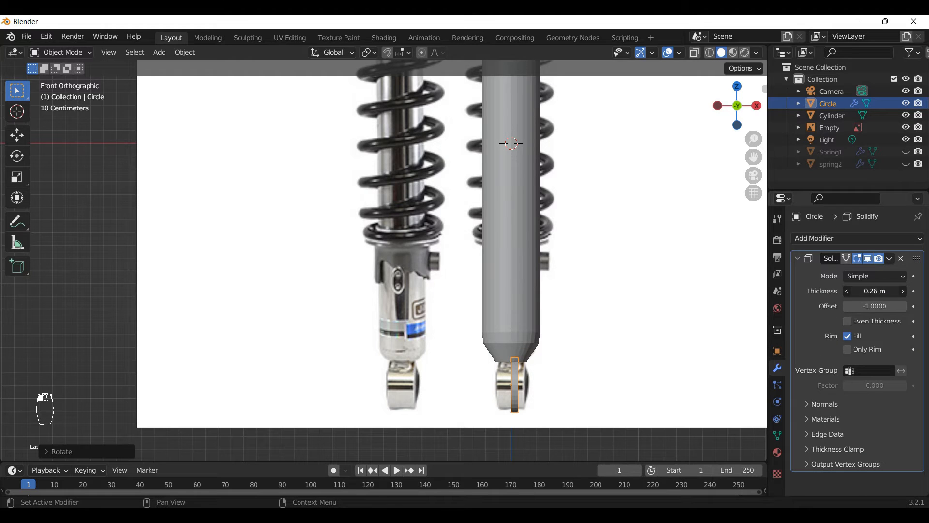
drag(876, 291, 905, 291)
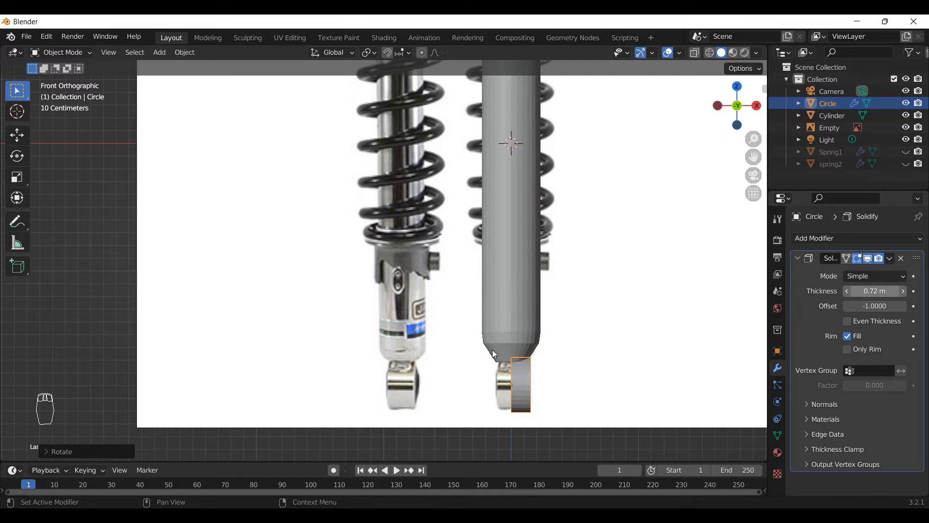
key(g)
key(x)
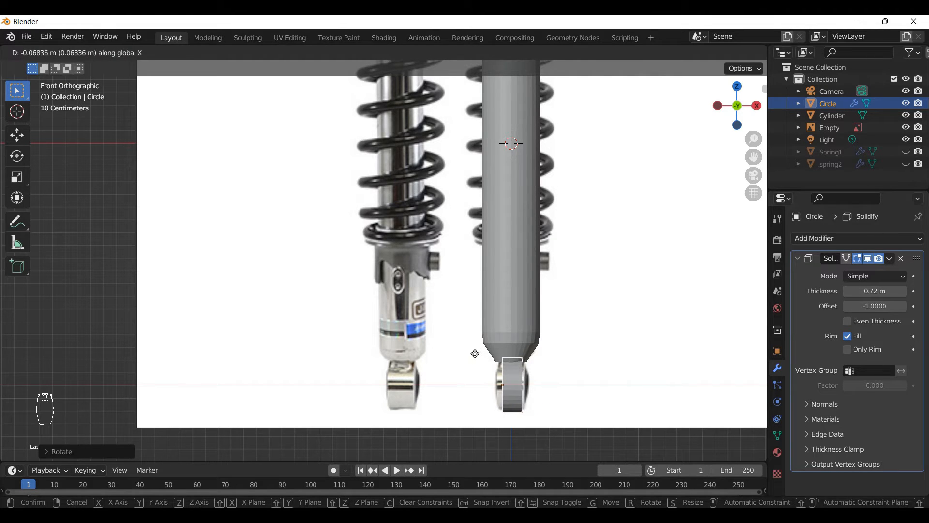
click(474, 355)
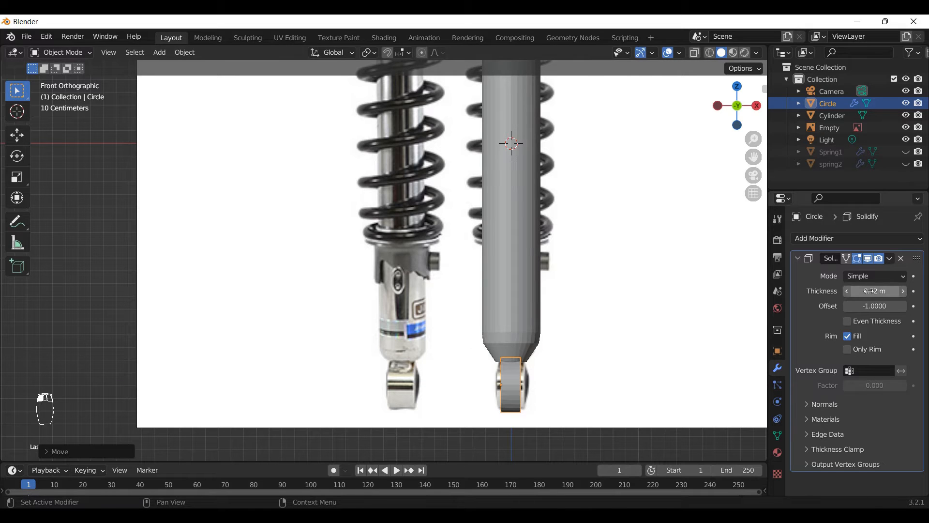
Step: Increase the ring's Solidify thickness to 0.86 m and shift it about -0.02 m along X to recenter it
drag(870, 291, 900, 291)
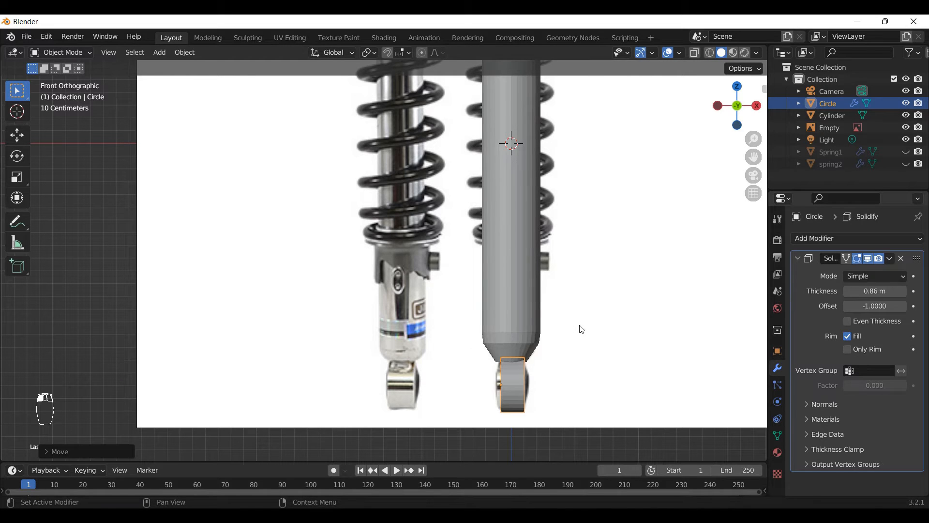
key(g)
key(x)
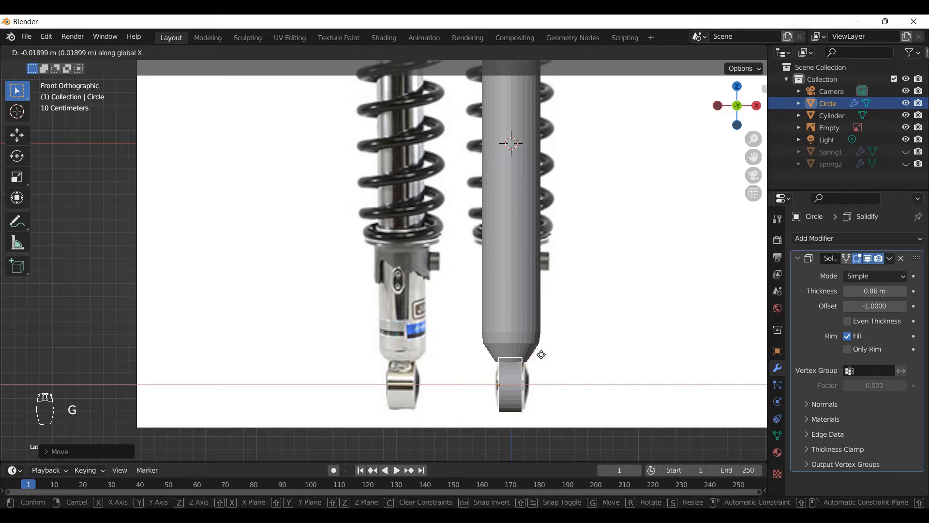
click(541, 355)
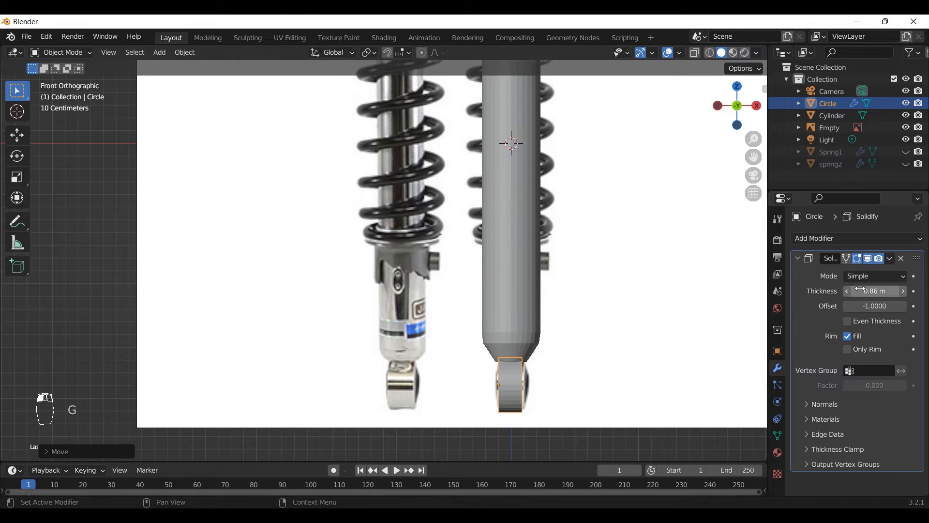
Step: Set the lower ring's Solidify thickness to 0.96 m and shift the ring slightly along negative X to recenter it
drag(875, 291, 886, 291)
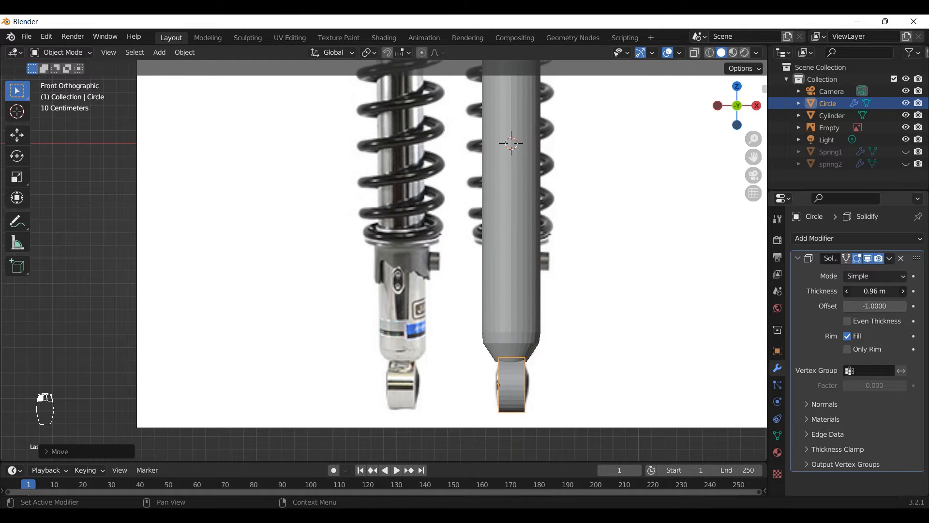
key(g)
key(x)
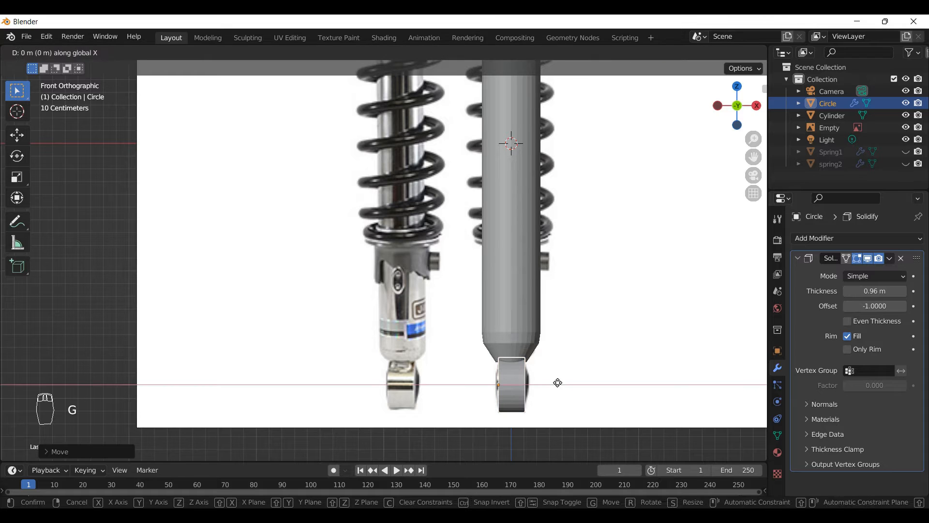
click(555, 382)
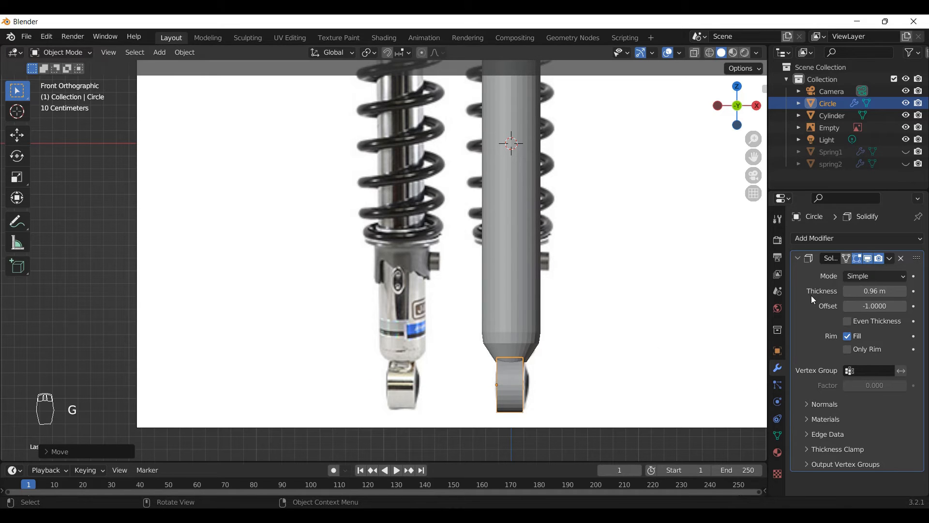
double_click(874, 291)
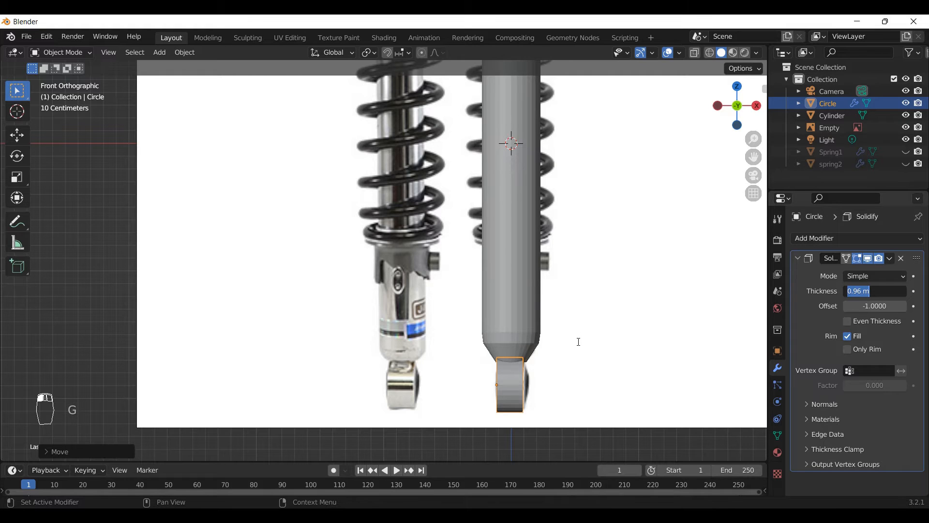
click(883, 289)
key(Return)
Step: Inspect the lower ring beneath the tapered body with the reference image temporarily hidden
middle_drag(619, 347, 601, 342)
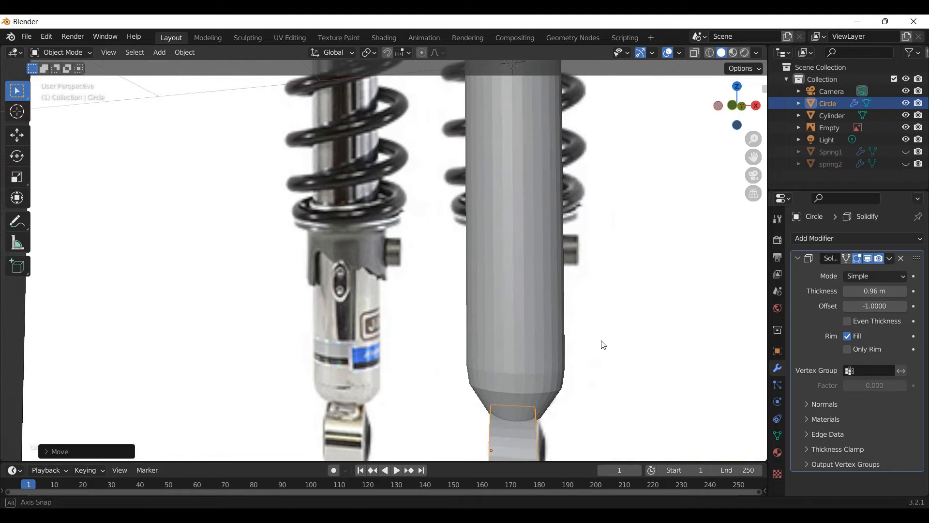
click(906, 127)
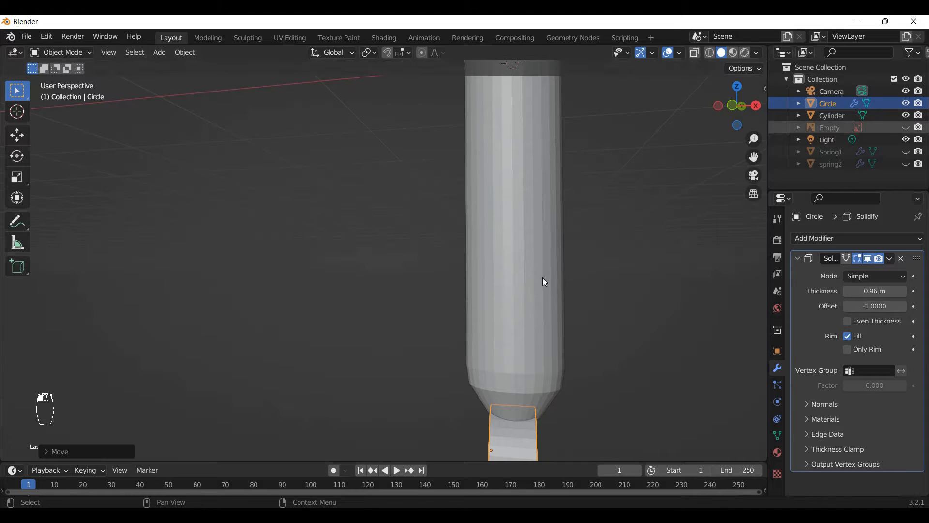
scroll(542, 278, down, 3)
middle_drag(550, 323, 531, 332)
key(KP_1)
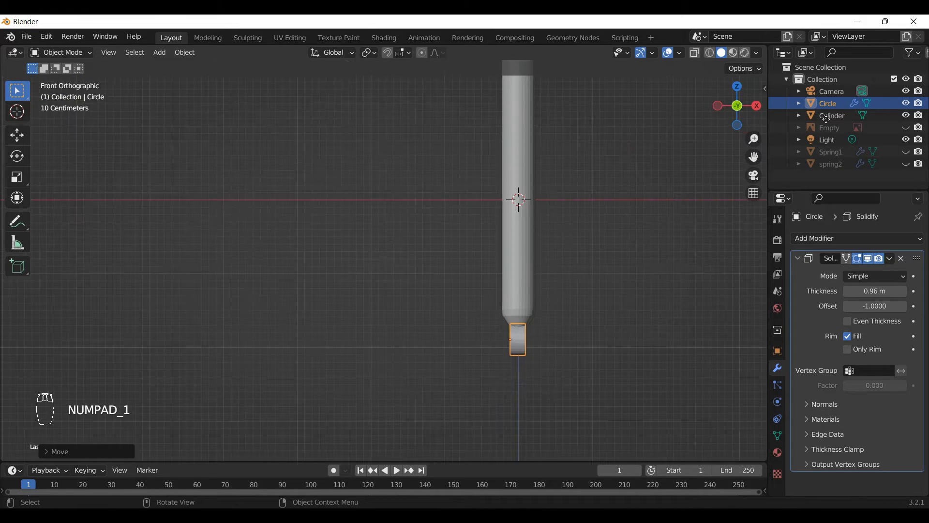
click(905, 127)
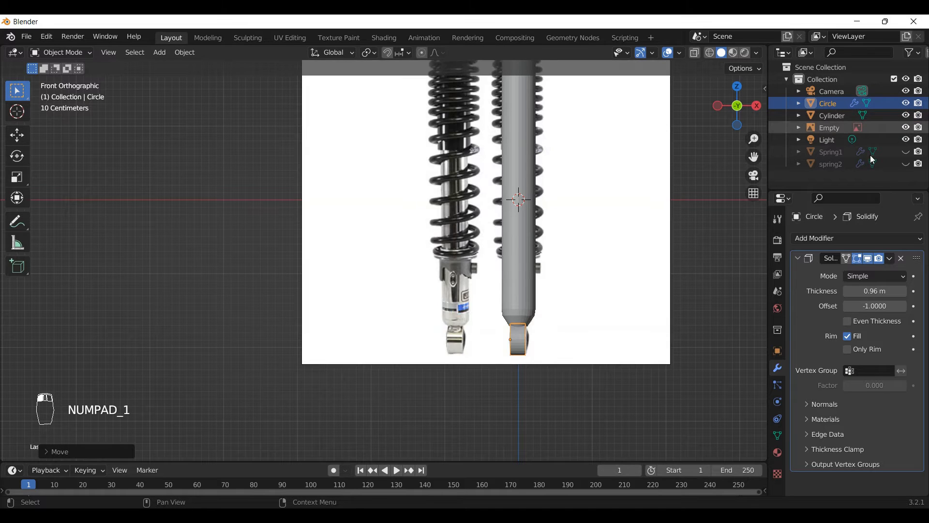
Step: Compare the cylinder body and lower ring with the full shock absorber in the reference image, including its upper eyes
scroll(490, 402, down, 5)
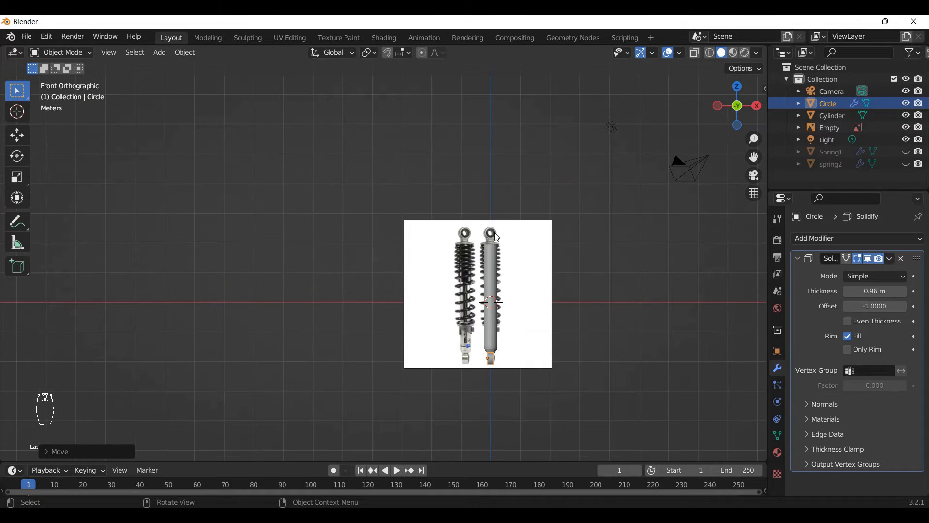
scroll(491, 235, up, 7)
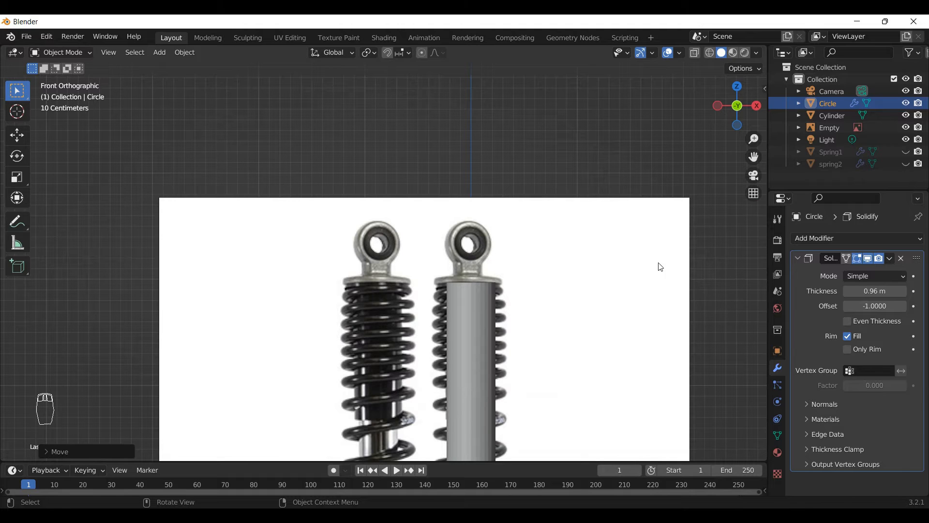
scroll(661, 267, down, 1)
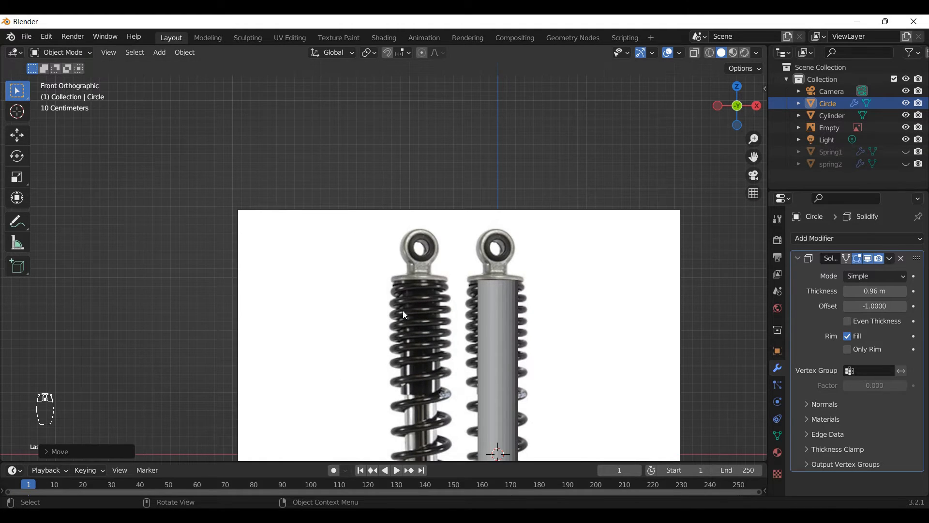
scroll(406, 316, down, 5)
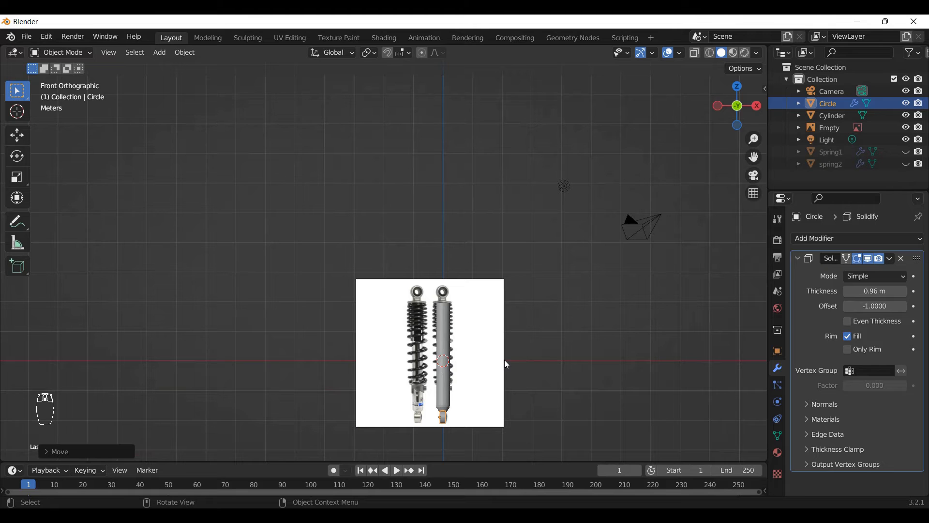
scroll(508, 364, up, 4)
middle_drag(562, 296, 583, 340)
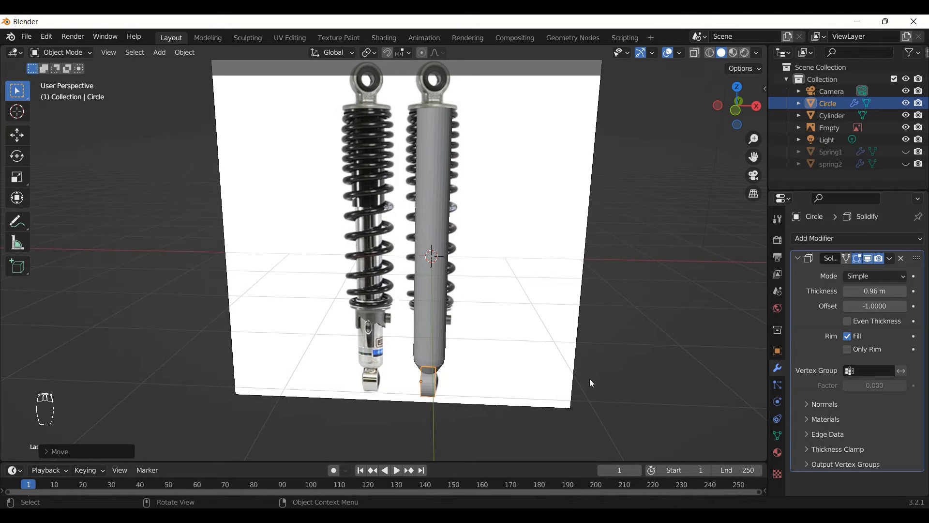
middle_drag(590, 378, 579, 379)
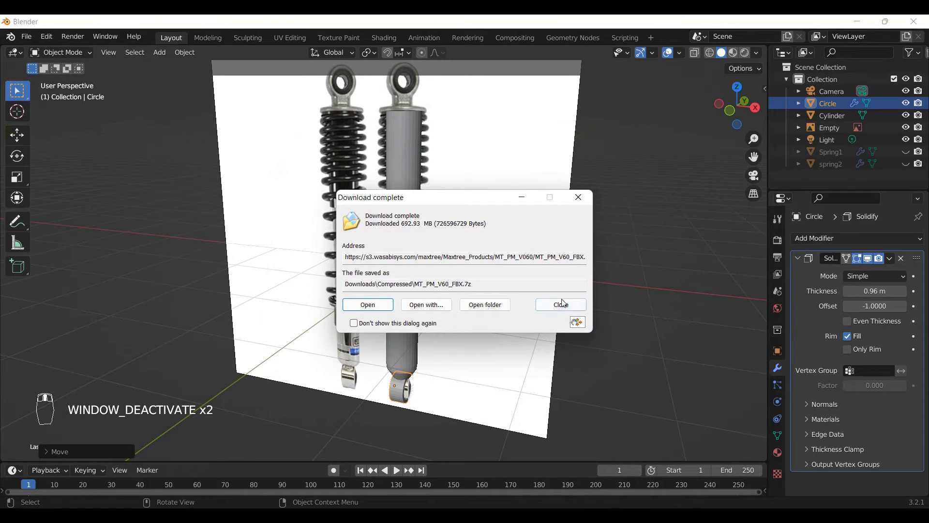
click(562, 304)
middle_drag(579, 387, 556, 375)
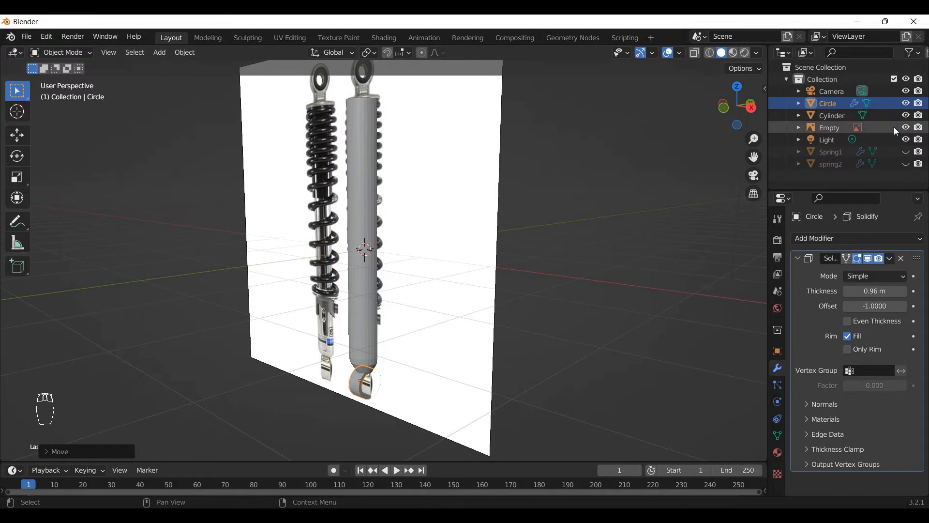
Step: Hide the reference image, duplicate the lower ring in place and scale the copy to about 0.67 inside the original
click(906, 128)
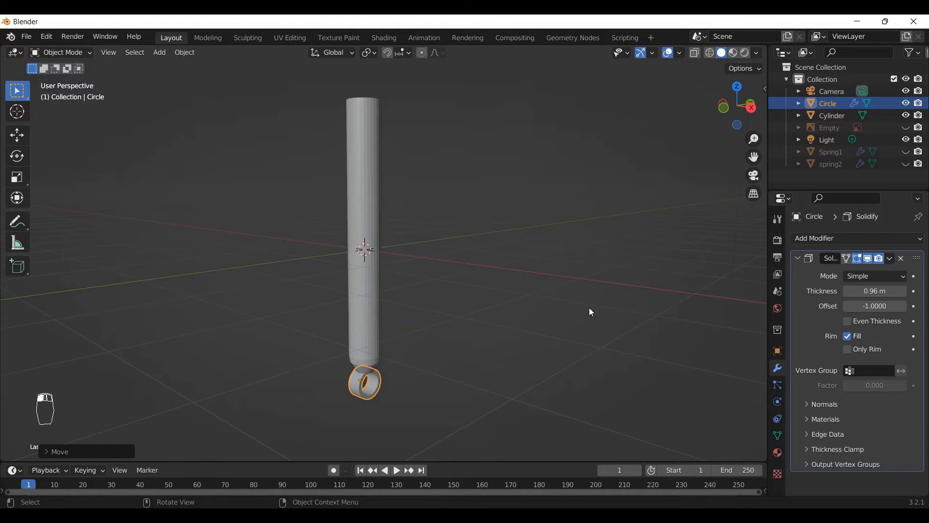
key(KP_3)
scroll(290, 375, up, 6)
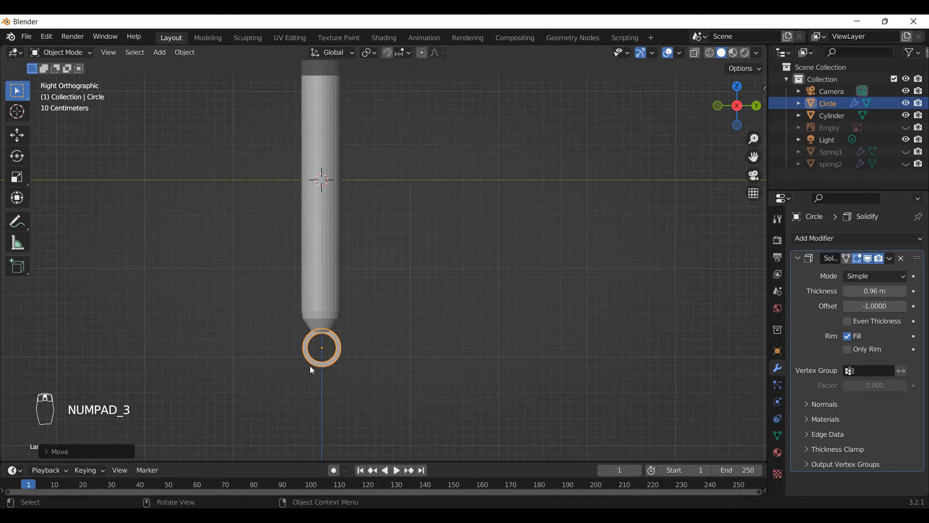
scroll(355, 337, up, 2)
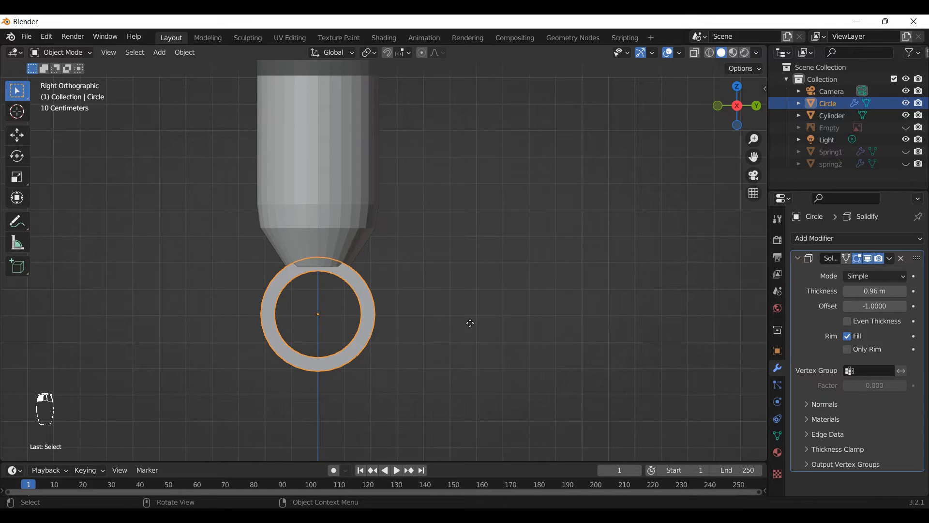
key(shift+d)
key(s)
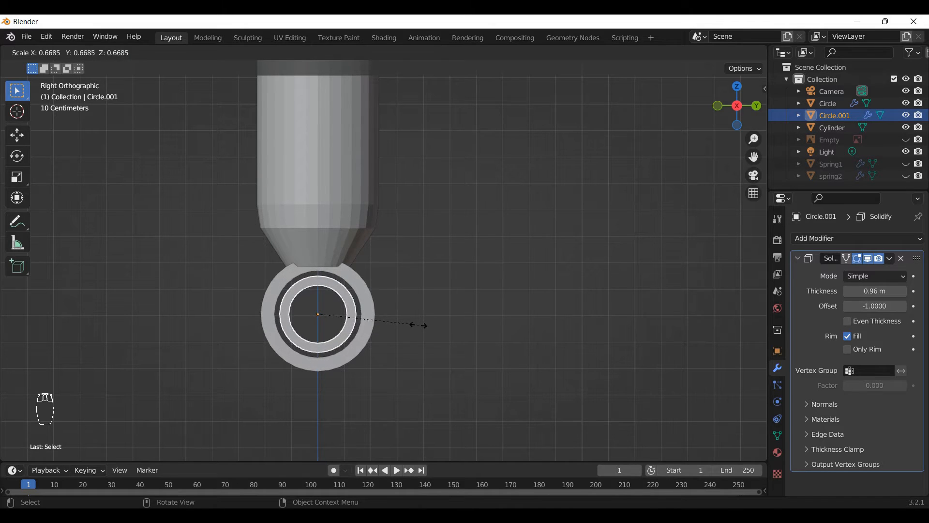
click(417, 324)
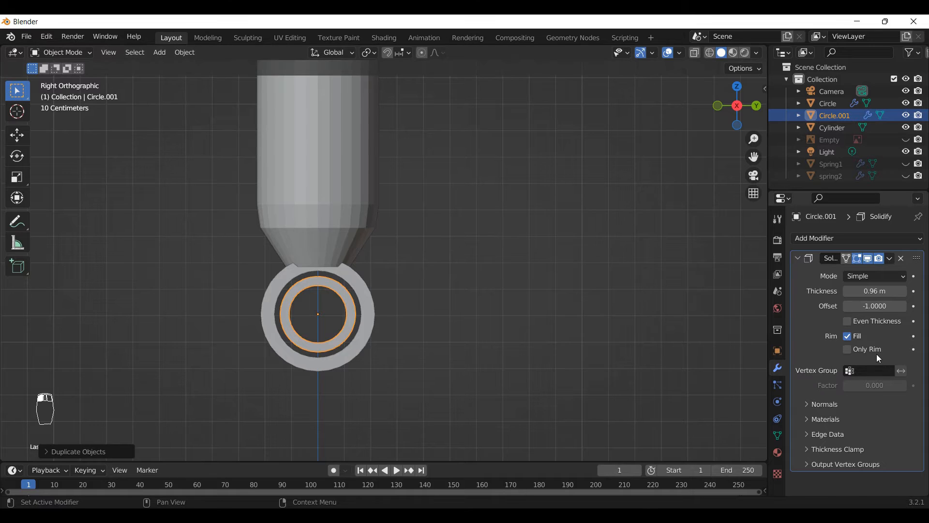
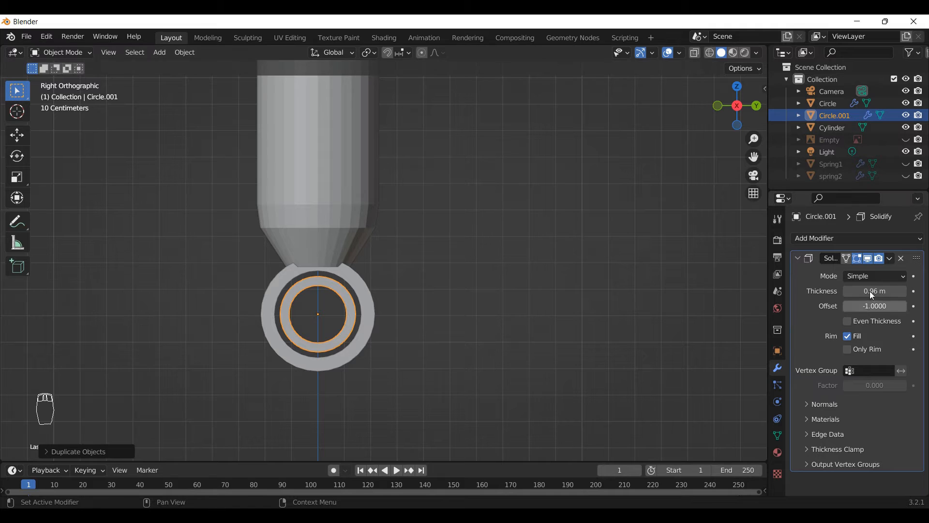
Step: Set the inner ring's Solidify thickness to 1.13 m and enter Edit Mode on that ring
drag(868, 291, 885, 292)
click(850, 349)
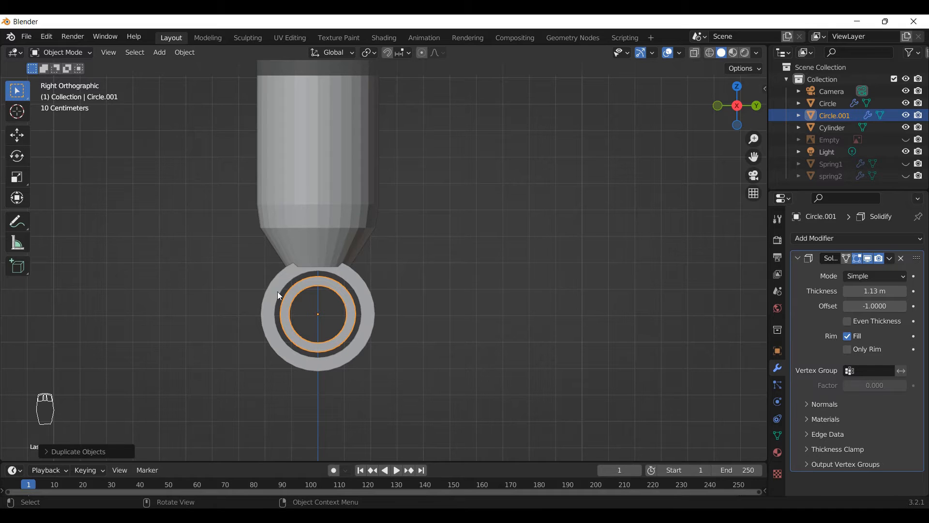
key(Tab)
scroll(332, 301, up, 3)
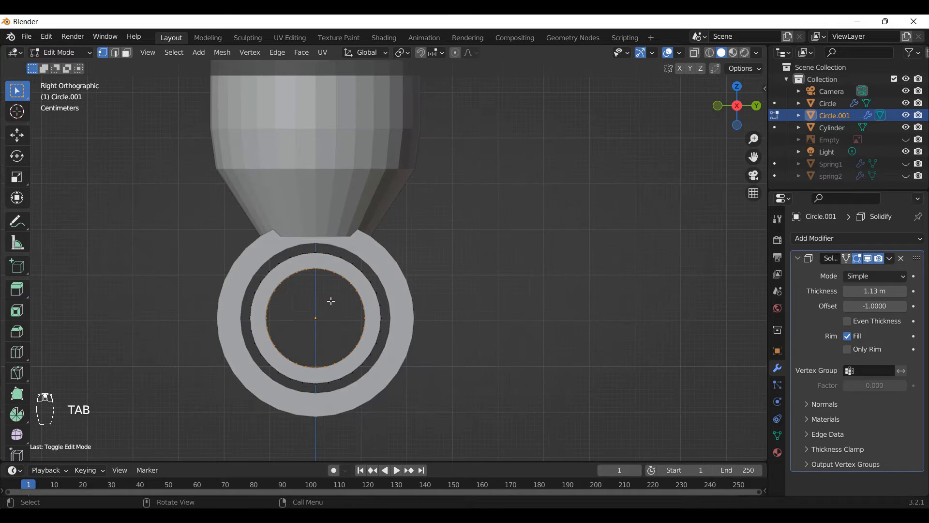
scroll(331, 301, up, 1)
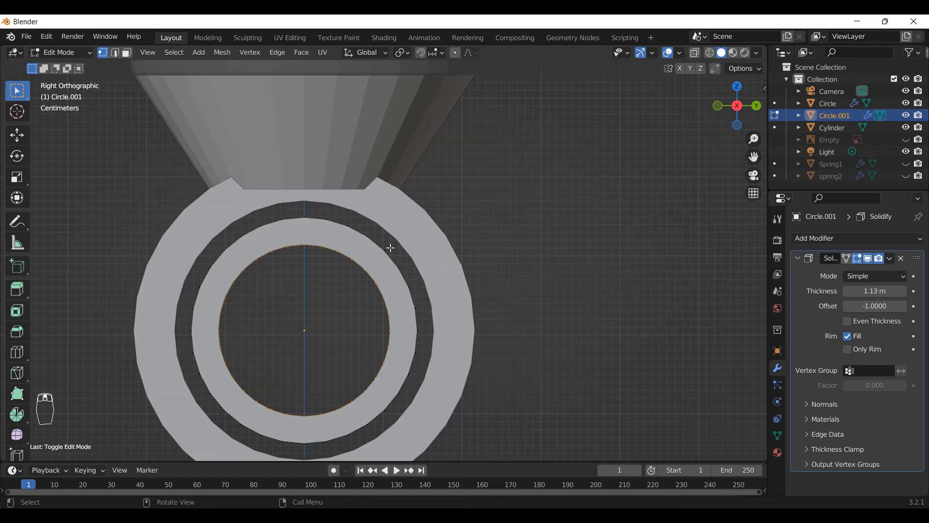
drag(392, 246, 214, 420)
key(s)
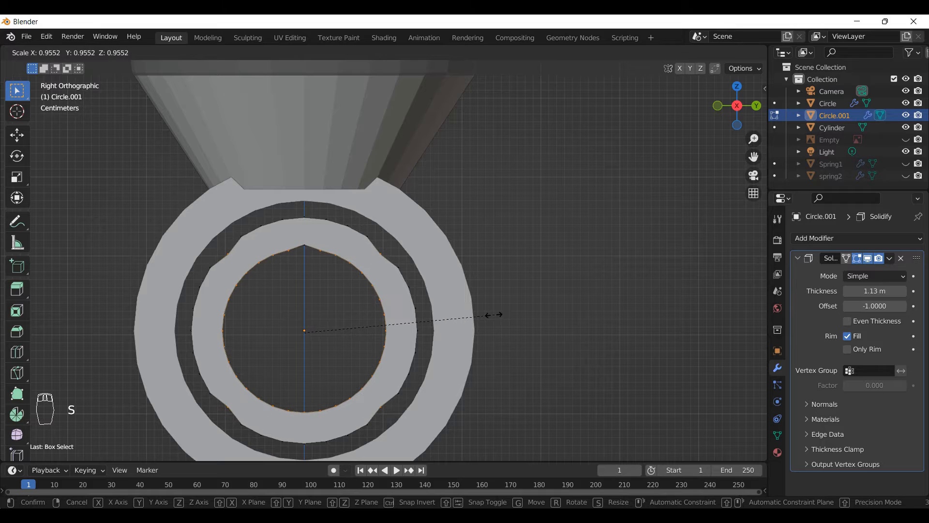
click(494, 315)
scroll(400, 341, up, 1)
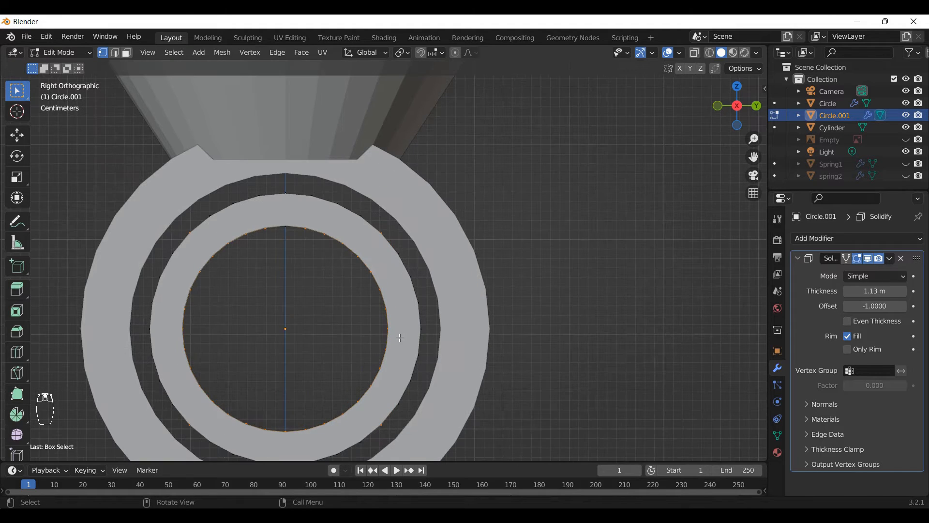
Step: Switch to wireframe shading and select the entire inner edge loop of the inner ring
key(z)
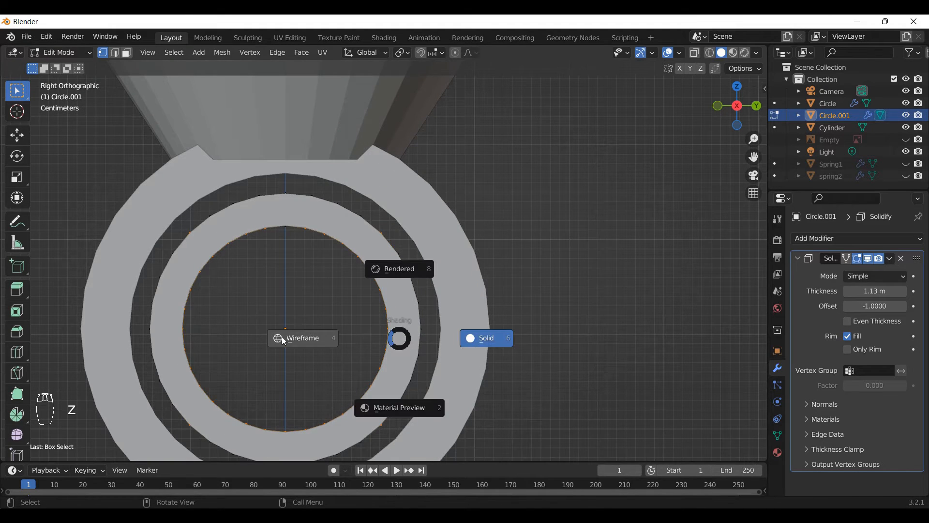
click(282, 336)
scroll(306, 311, up, 1)
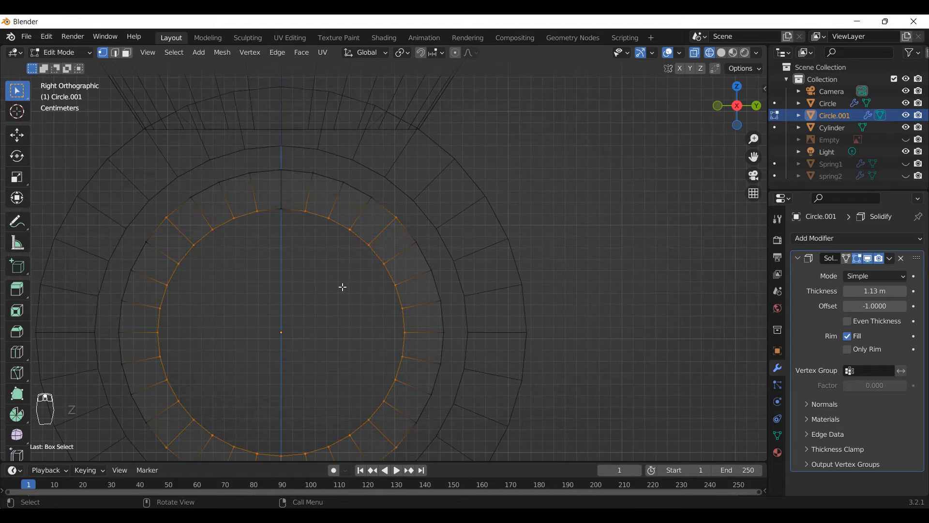
scroll(358, 263, down, 2)
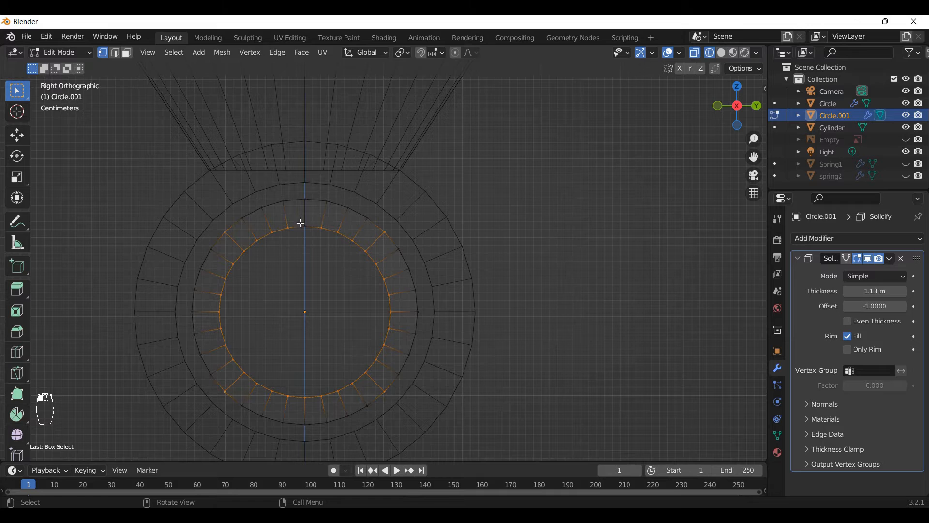
drag(342, 218, 244, 267)
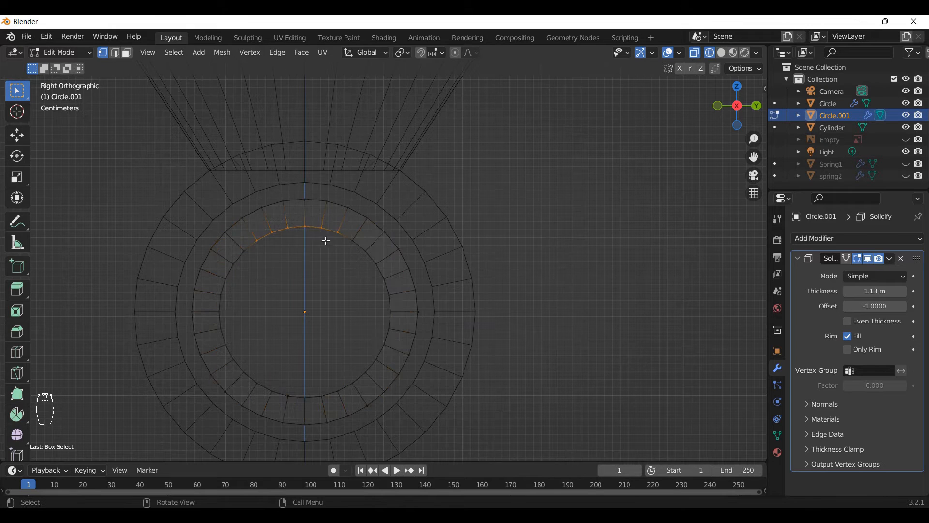
click(347, 240)
shift+click(353, 239)
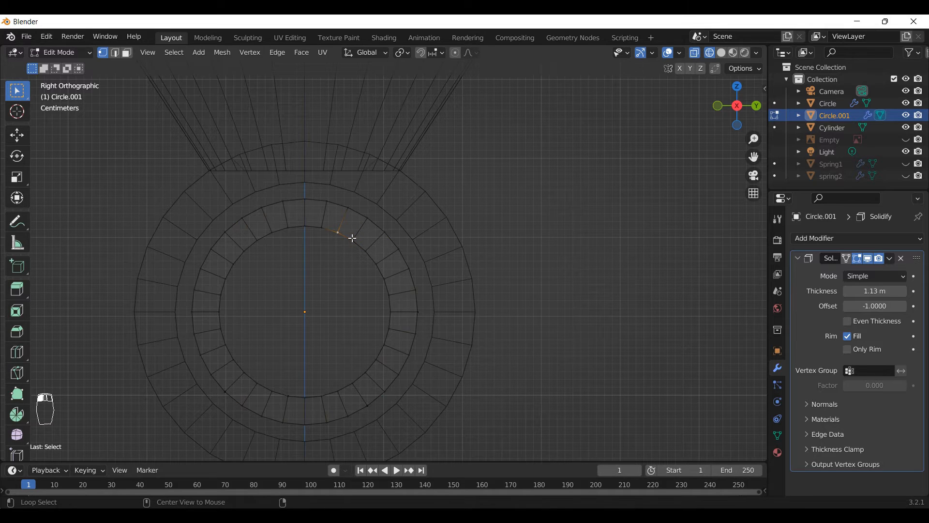
alt+click(353, 238)
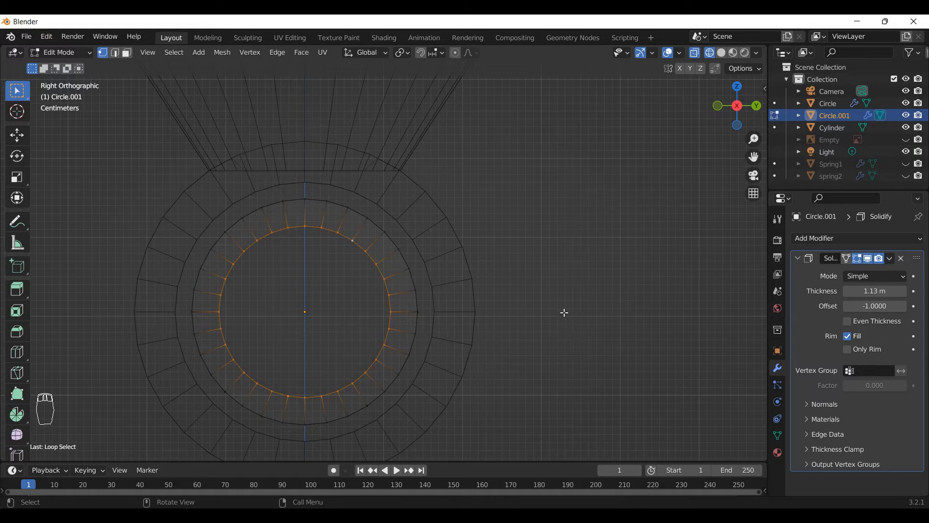
Step: Scale the selected loop inward to narrow the inner ring's hole, and return to Object Mode with solid shading
key(s)
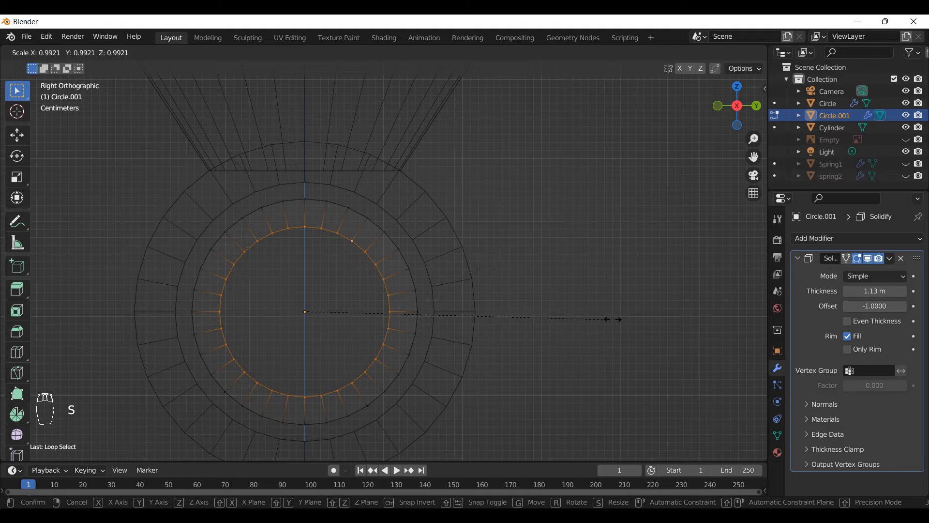
click(549, 312)
key(Tab)
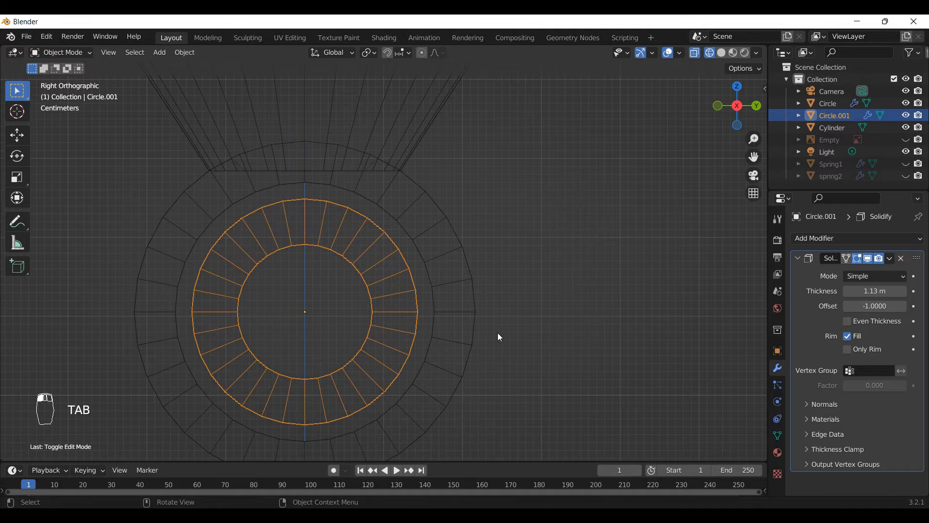
key(z)
click(603, 337)
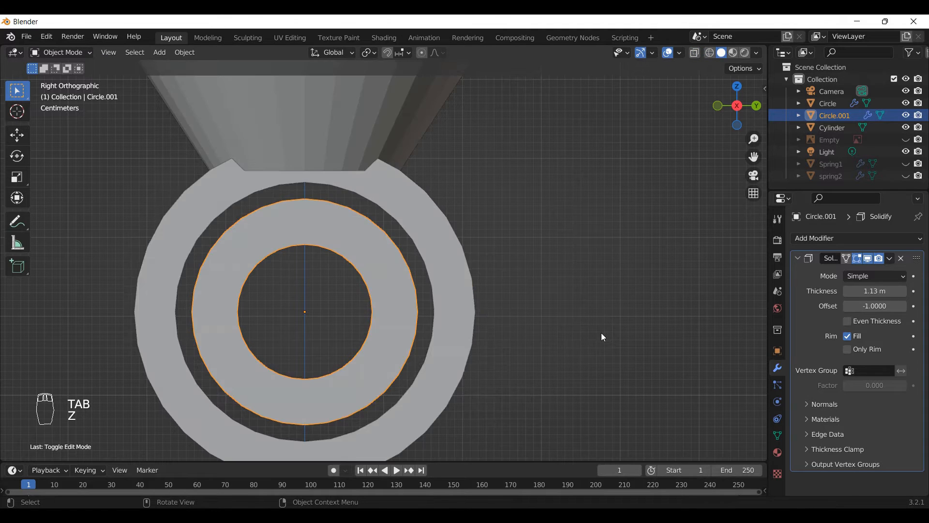
Step: Scale the inner ring up by about 1.13 so its outer edge meets the outer ring's hole
middle_drag(398, 334, 442, 332)
scroll(440, 327, down, 5)
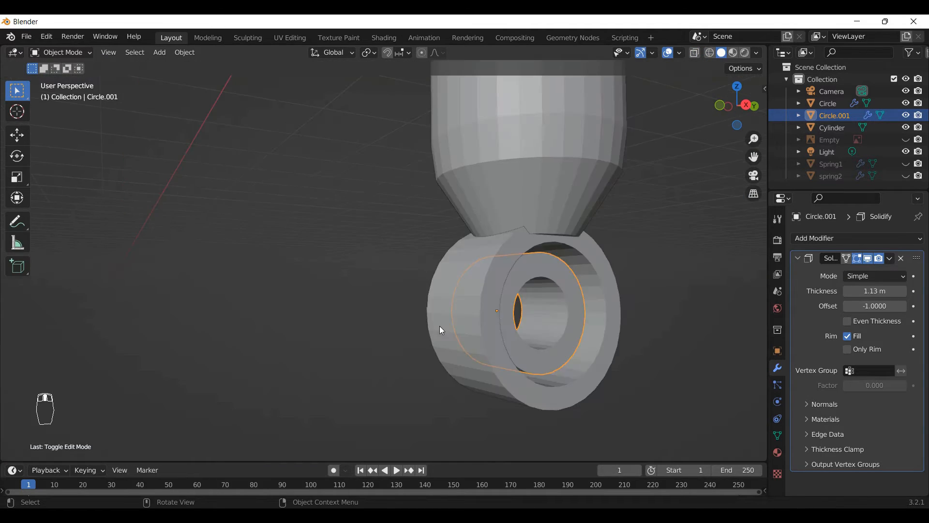
middle_drag(524, 321, 493, 320)
key(KP_1)
key(KP_3)
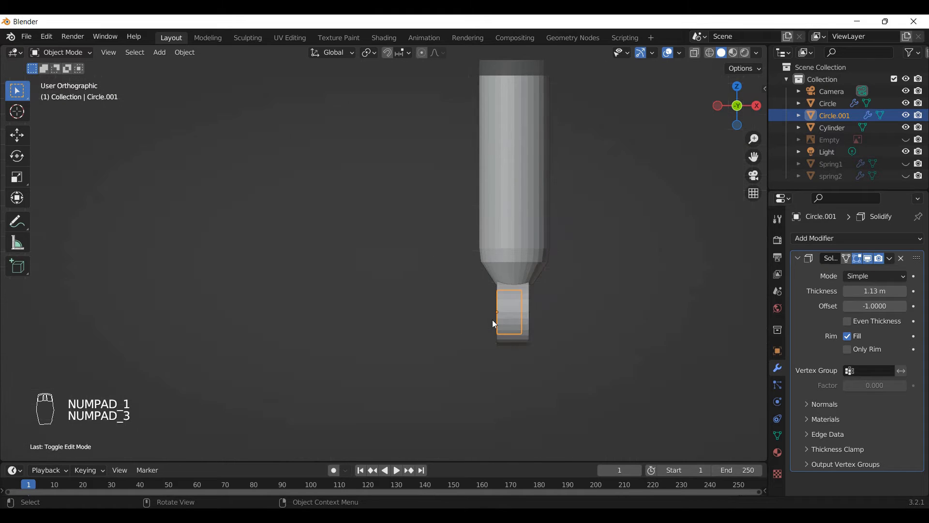
key(KP_1)
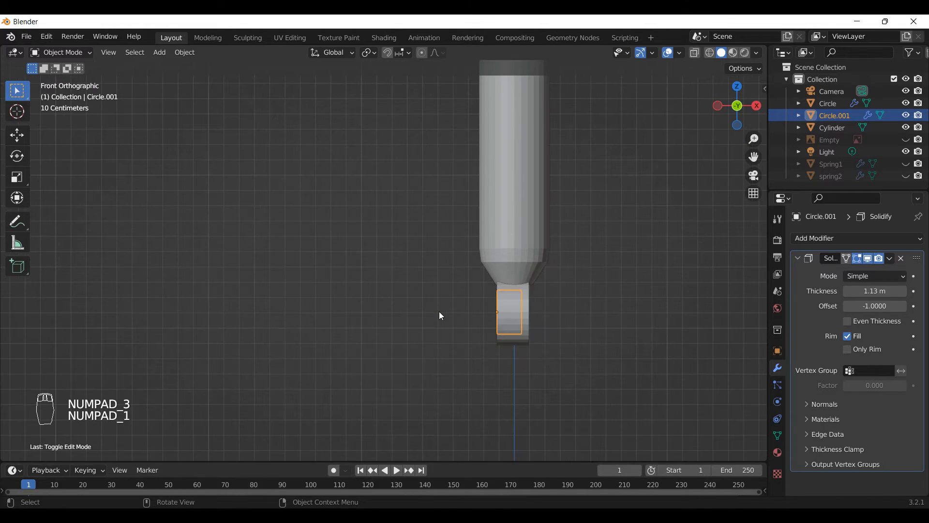
key(KP_3)
scroll(424, 317, up, 6)
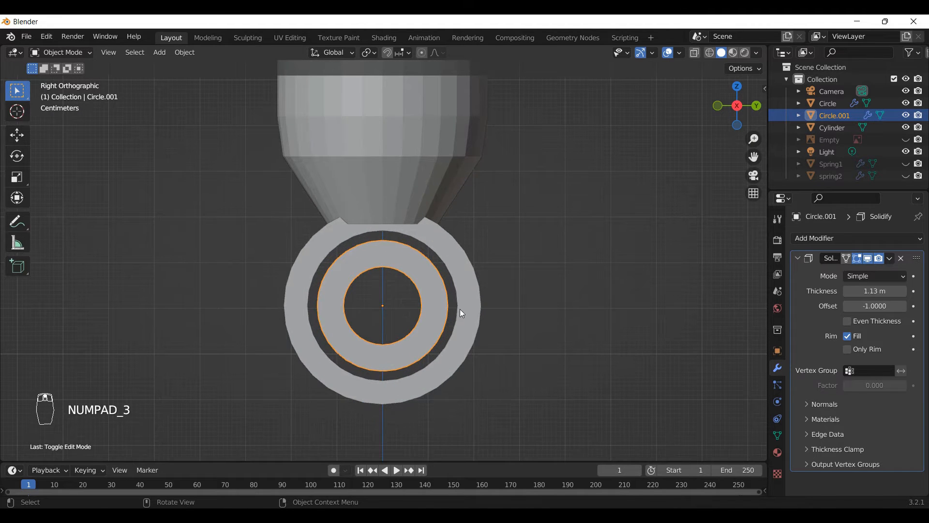
key(s)
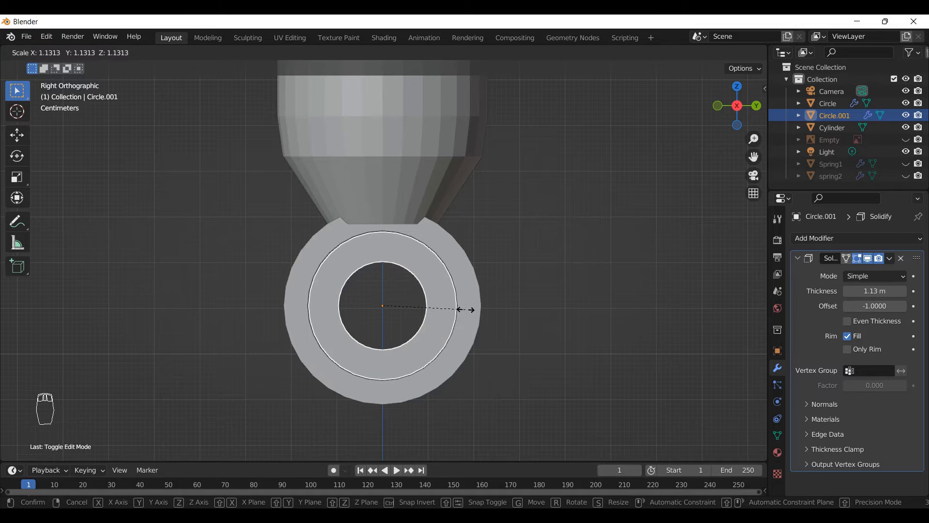
click(465, 309)
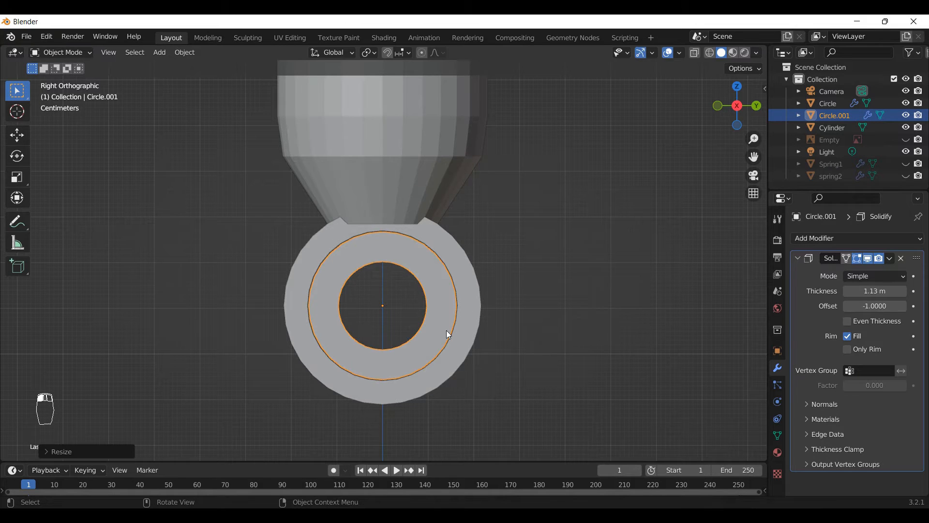
key(s)
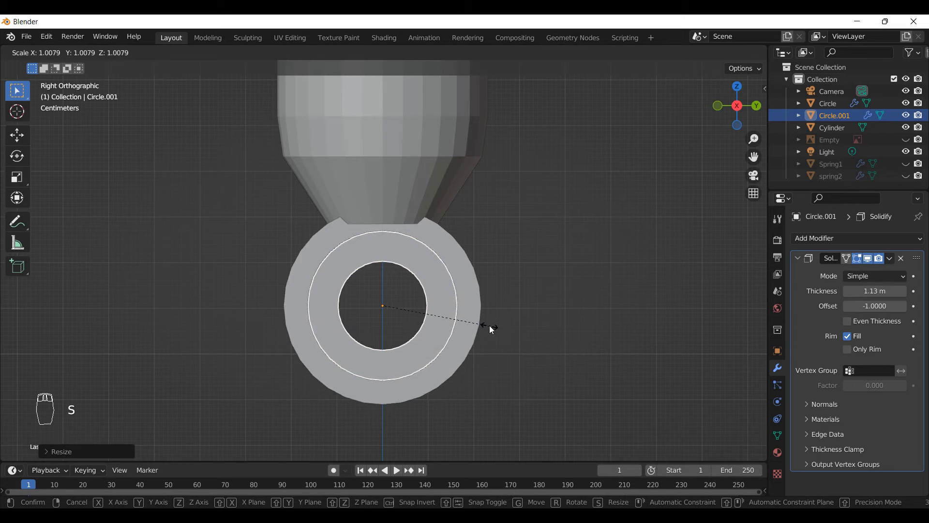
right_click(489, 327)
Step: Switch to wireframe shading and set the inner ring's Solidify thickness to 1.28 m to match the outer ring's width
key(KP_1)
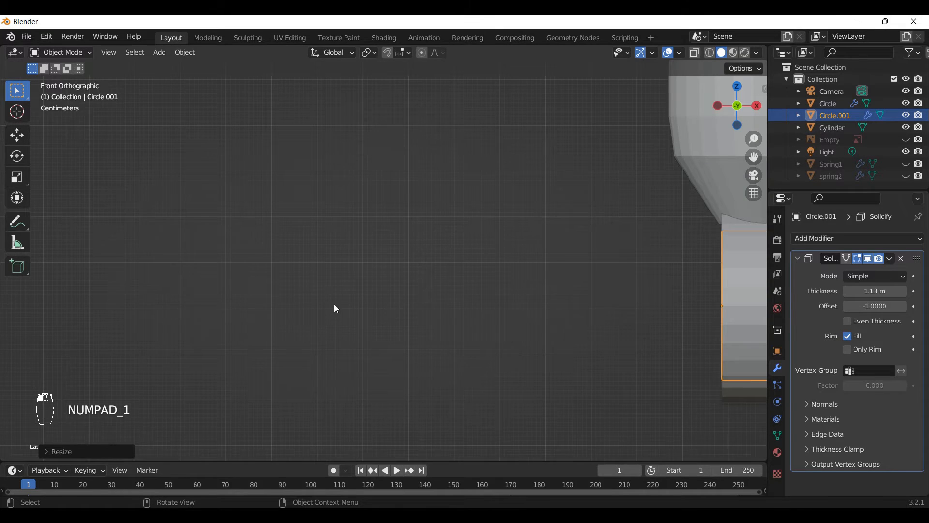
scroll(337, 308, down, 4)
scroll(583, 313, up, 4)
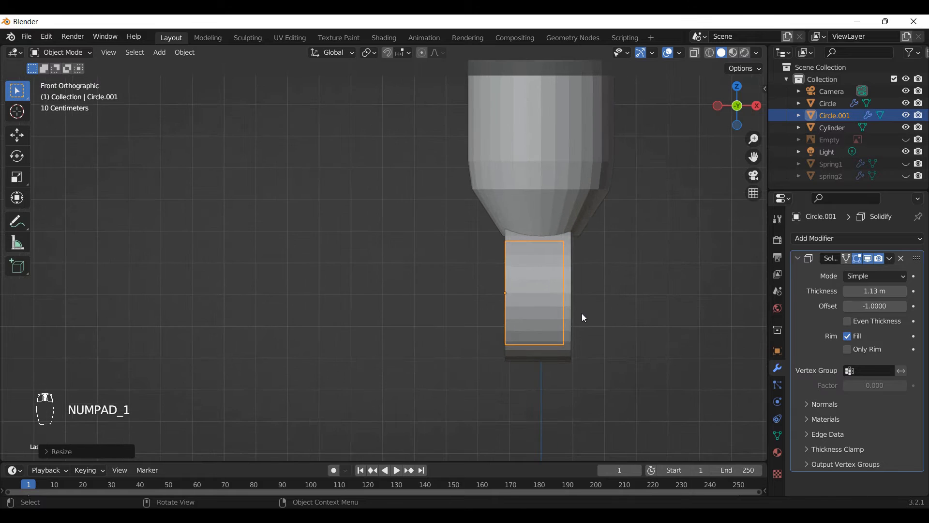
key(Tab)
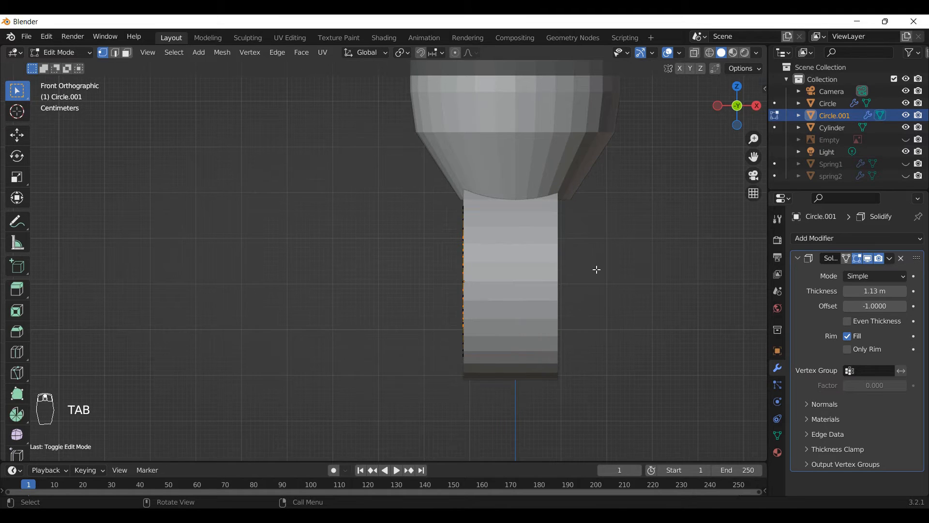
key(z)
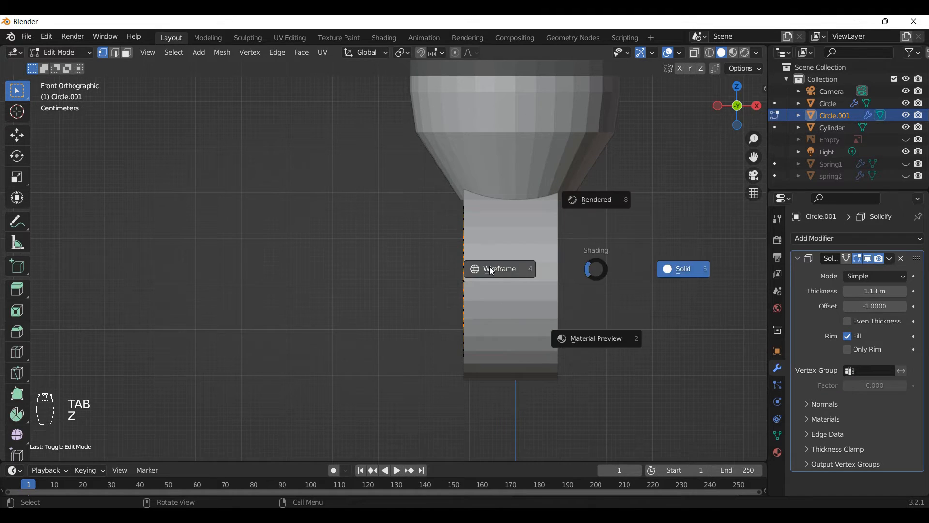
click(493, 271)
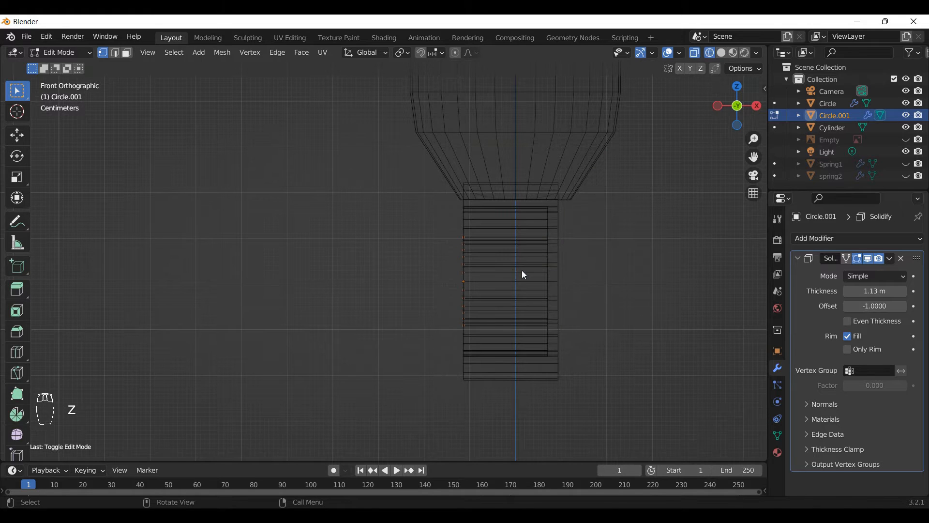
key(Tab)
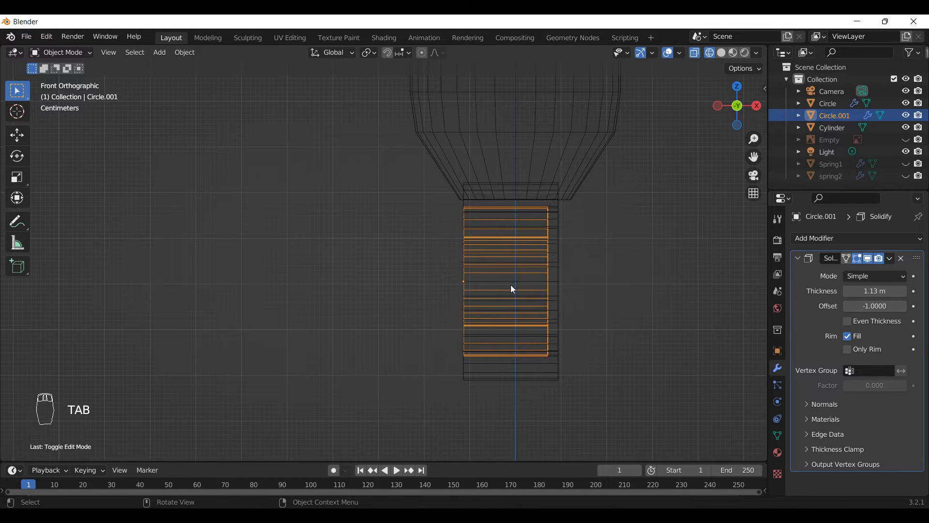
click(873, 291)
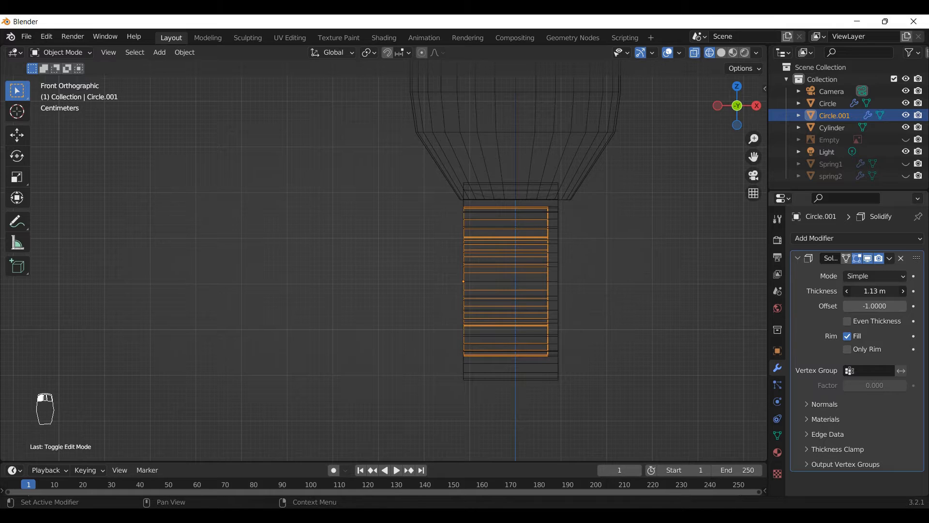
drag(873, 291, 892, 291)
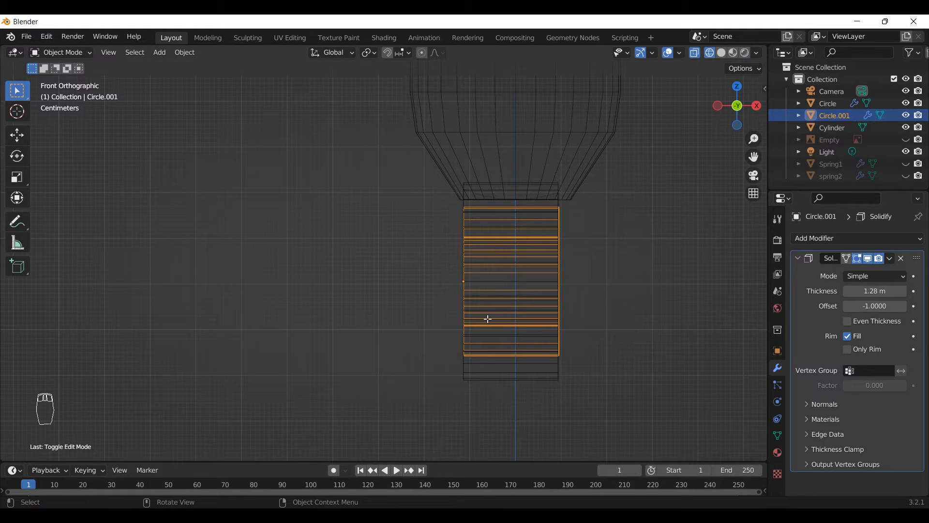
Step: Return the viewport to solid shading in Object Mode
key(Tab)
scroll(539, 340, down, 4)
key(Tab)
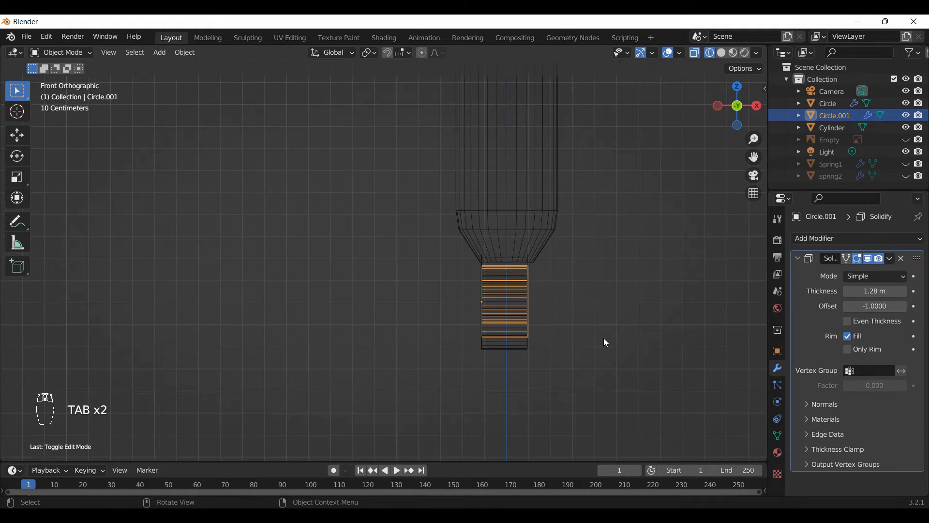
key(z)
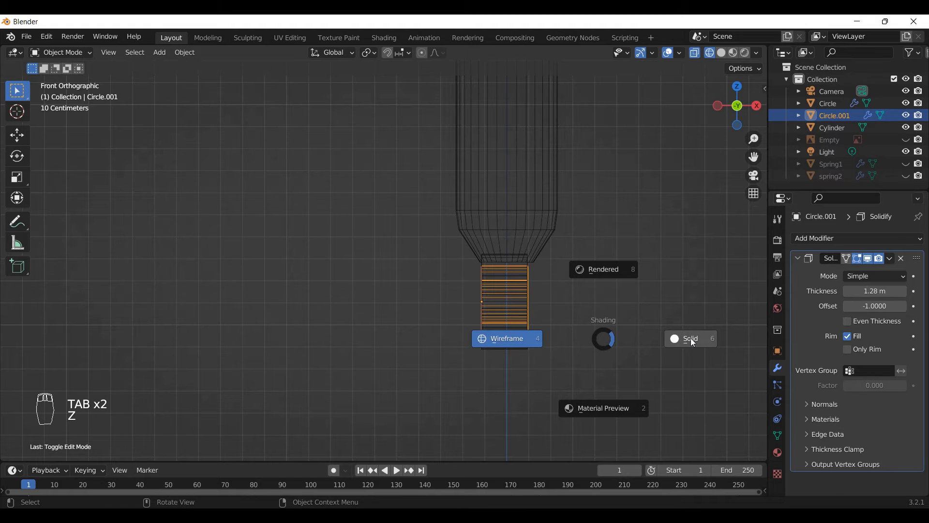
click(507, 341)
Step: Select both mounting-eye rings and move them down about 0.018 m along Z, just below the tapered body
mouse_move(487, 347)
middle_down()
mouse_move(527, 343)
mouse_move(434, 358)
mouse_move(426, 343)
middle_up()
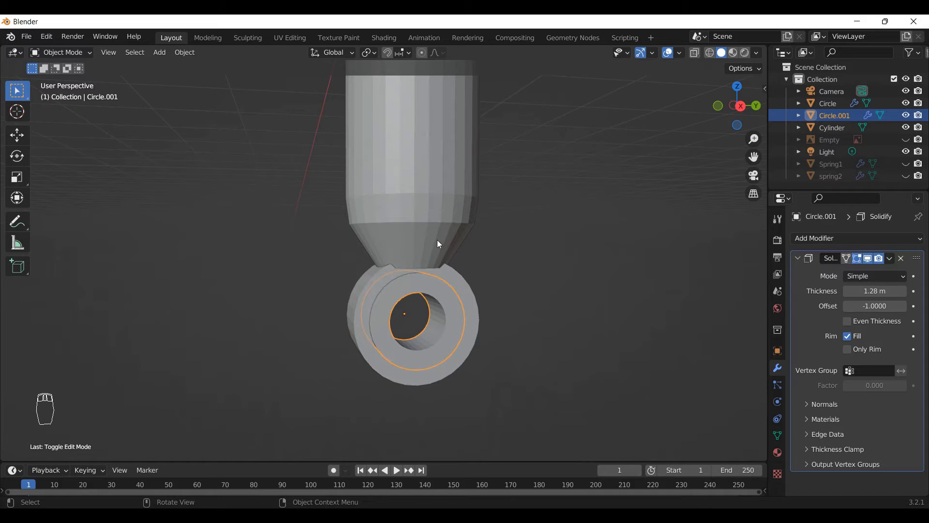
click(406, 269)
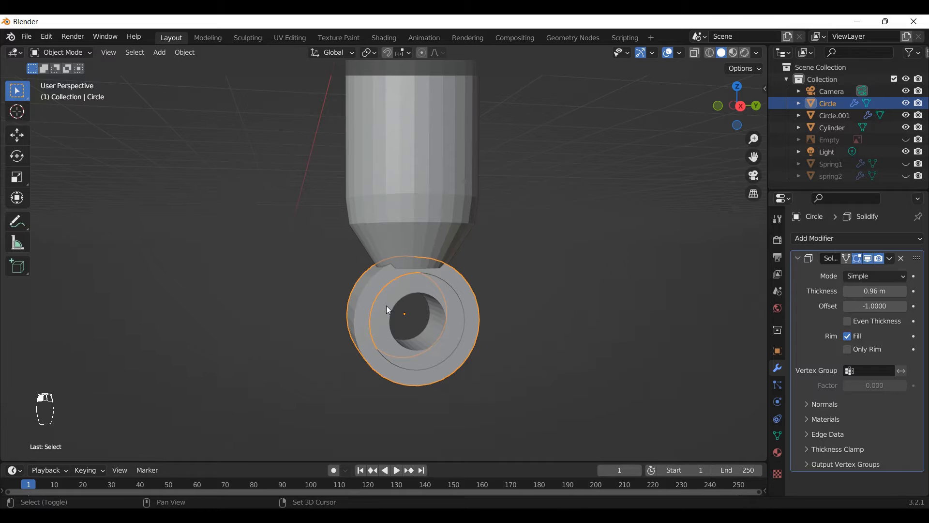
shift+click(407, 313)
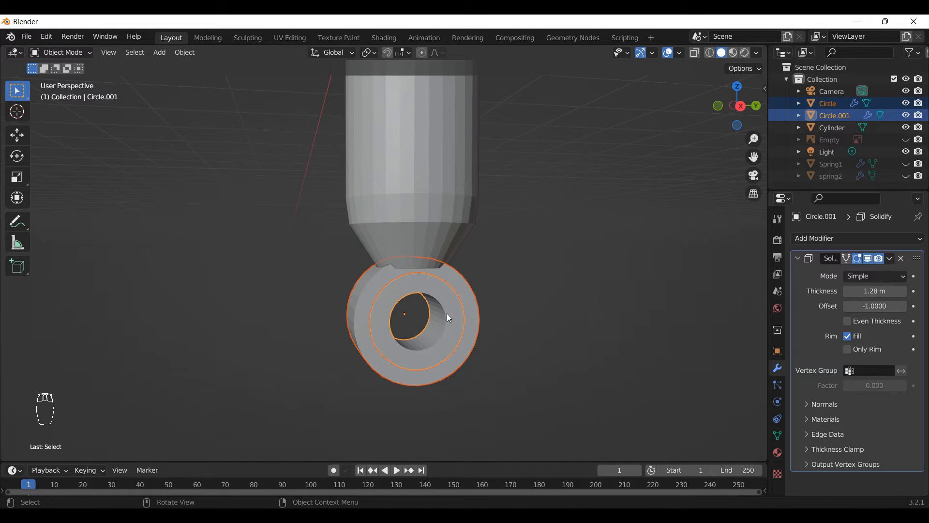
key(g)
key(z)
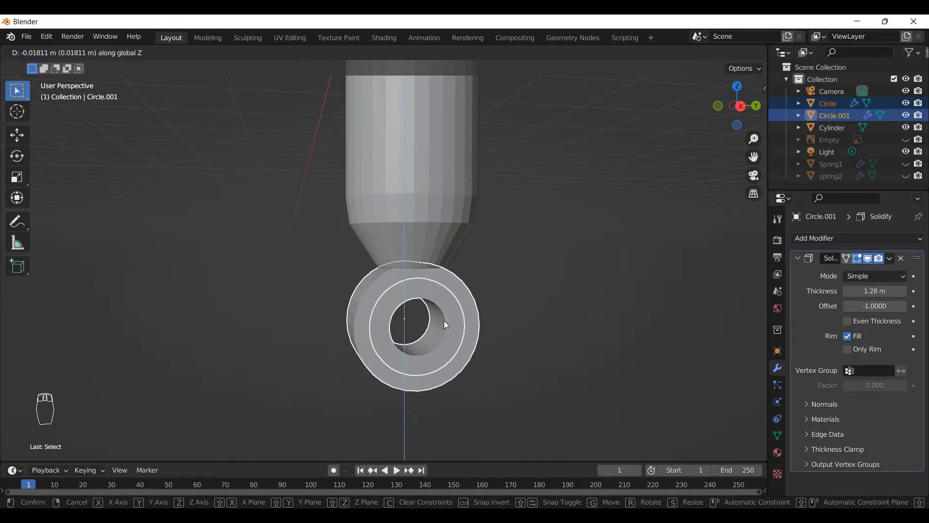
click(444, 319)
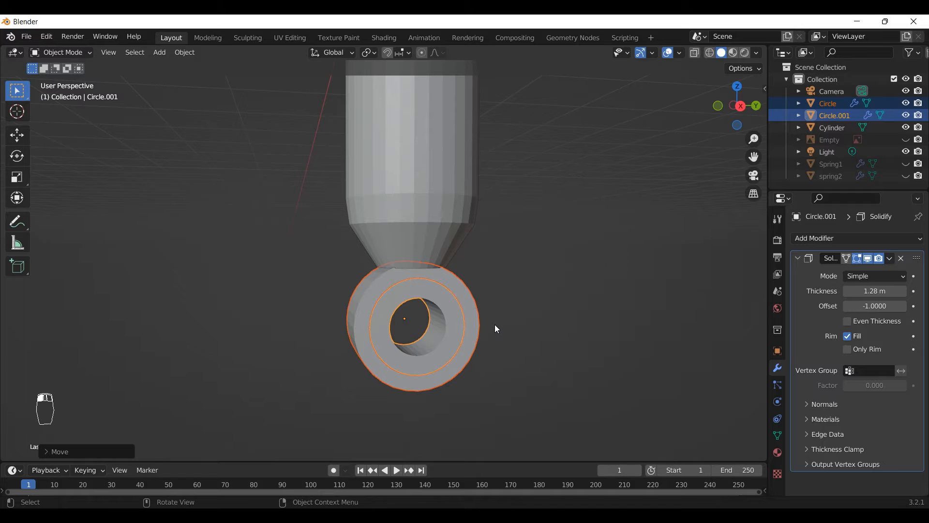
Step: Widen both rings by about 1.2 along X and shift them slightly toward negative X to center them under the body
key(KP_1)
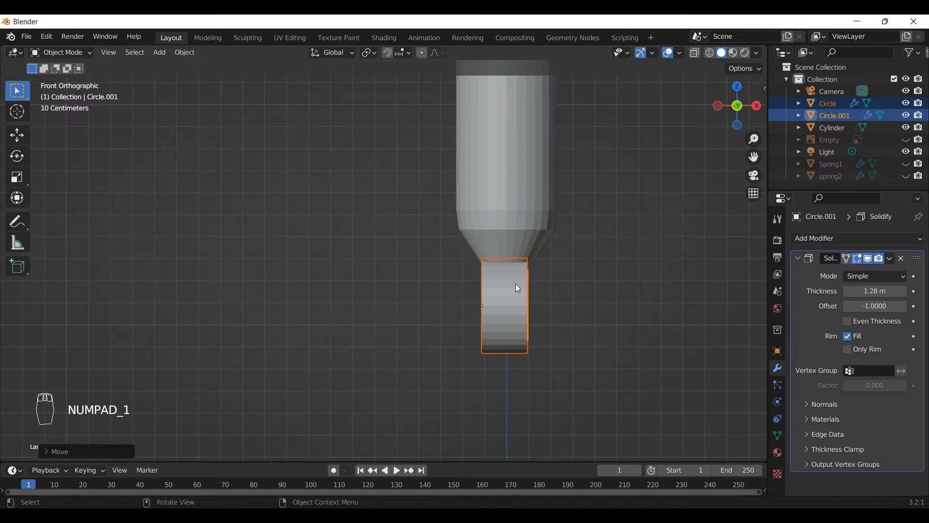
key(s)
key(x)
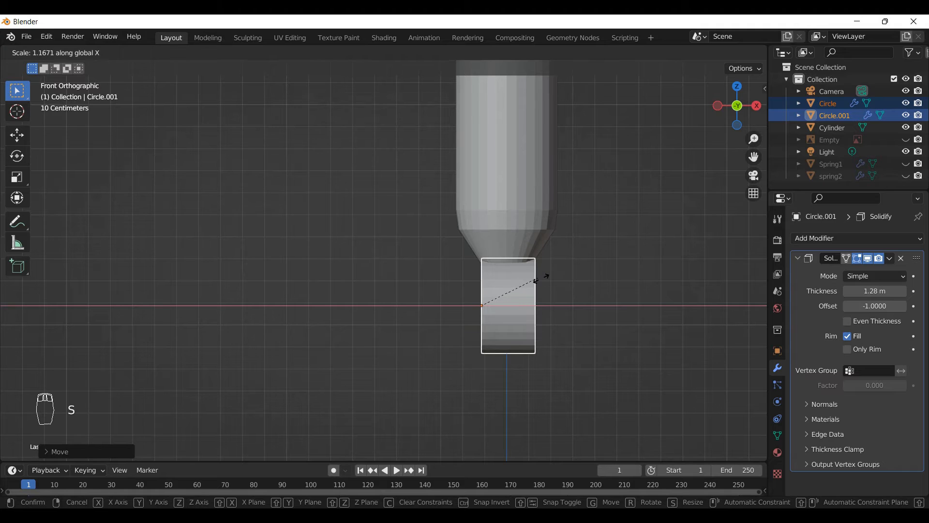
click(541, 278)
key(g)
key(x)
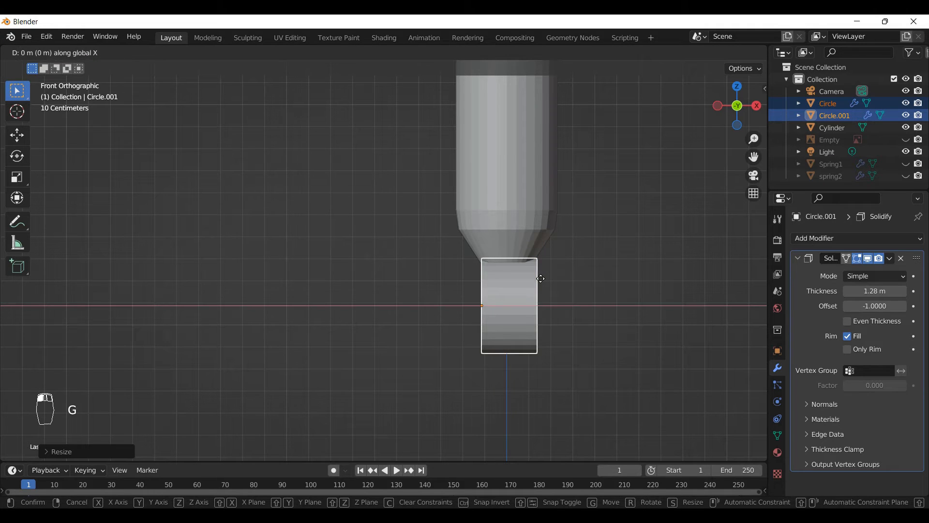
click(541, 283)
Step: Widen both rings again by about 1.09 along X and recenter them by moving about 0.009 m toward negative X
key(s)
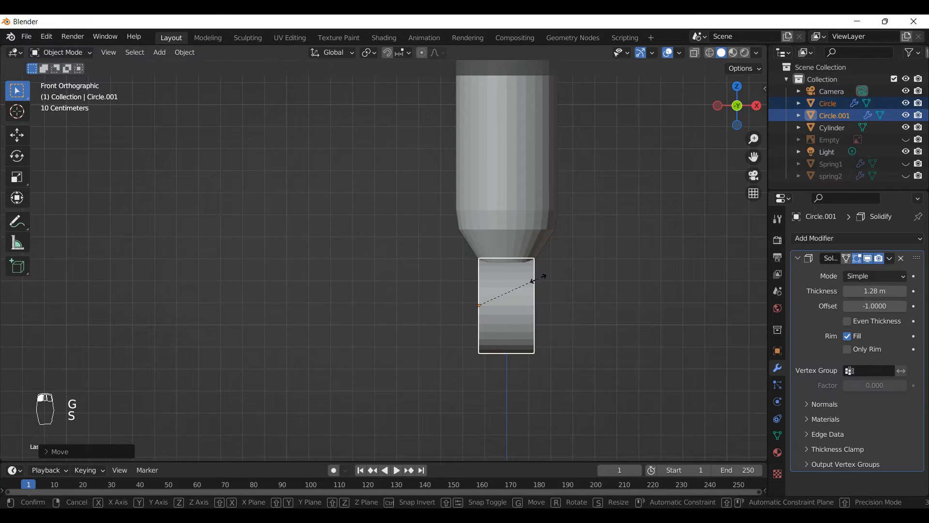
key(x)
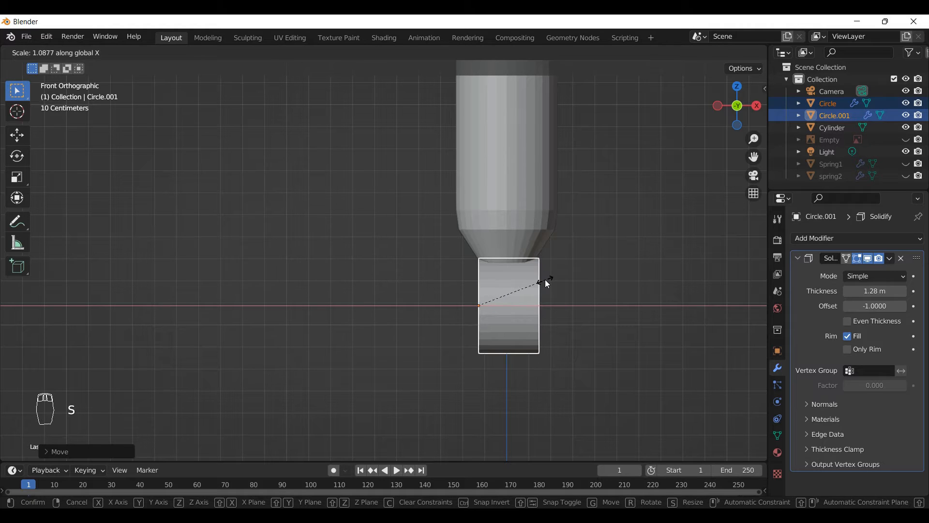
click(541, 280)
key(g)
key(x)
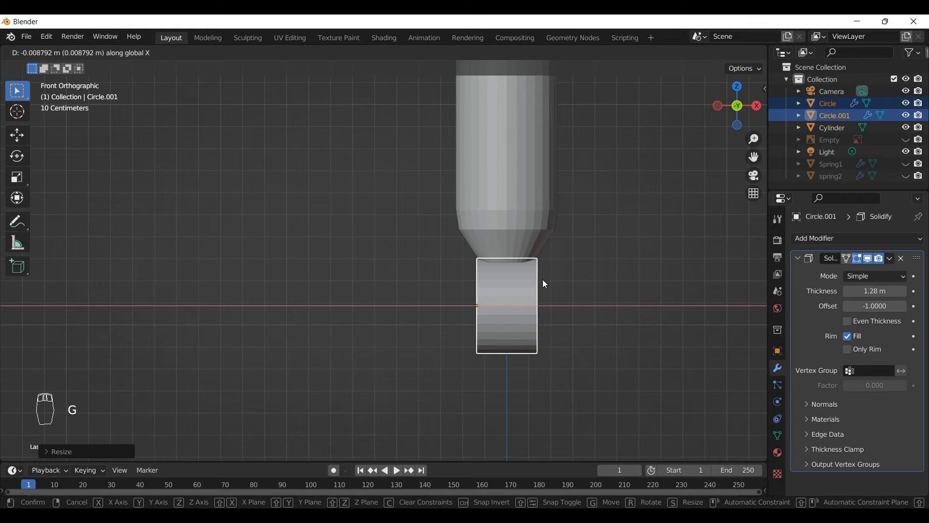
click(542, 280)
key(Tab)
key(Tab)
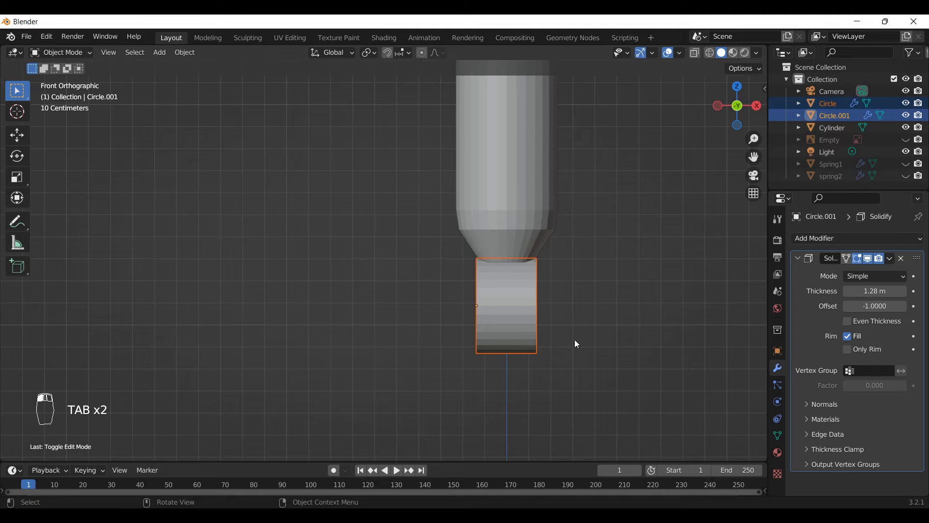
middle_drag(586, 339, 527, 355)
scroll(553, 326, down, 3)
scroll(527, 355, down, 2)
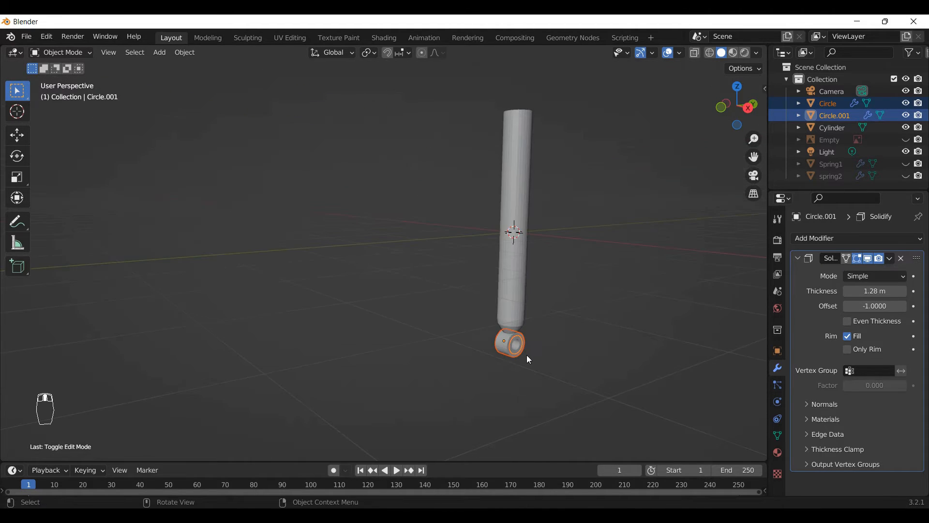
Step: Switch to the front view and unhide the Empty reference image to show the shock absorber's upper end
key(KP_1)
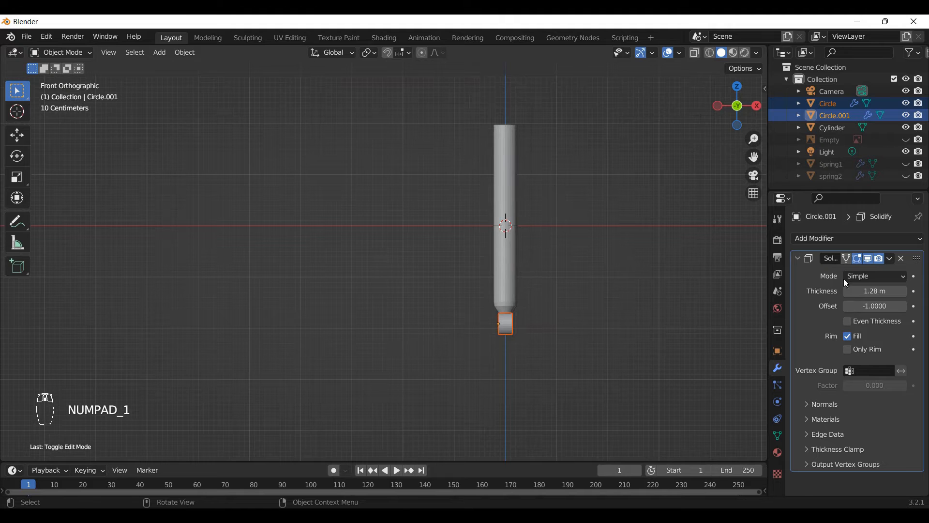
click(906, 140)
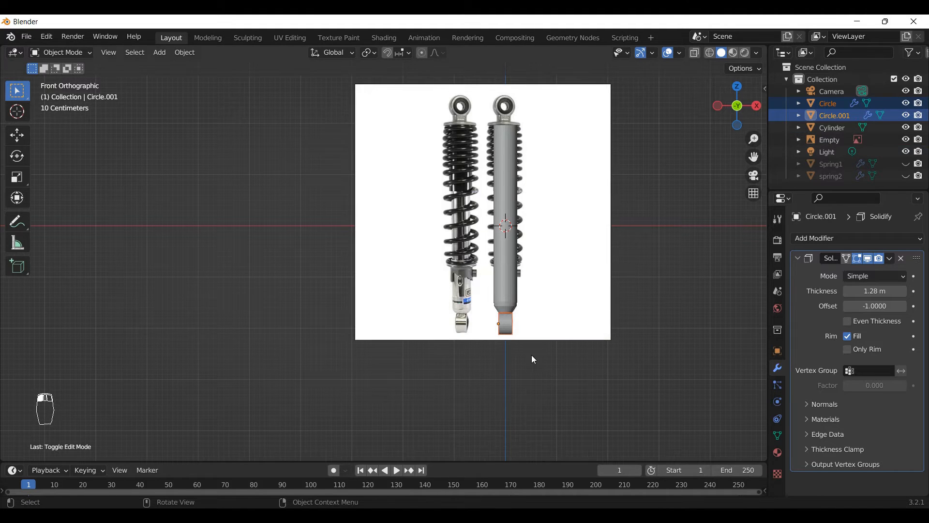
scroll(531, 355, down, 1)
scroll(512, 137, up, 2)
scroll(514, 143, up, 3)
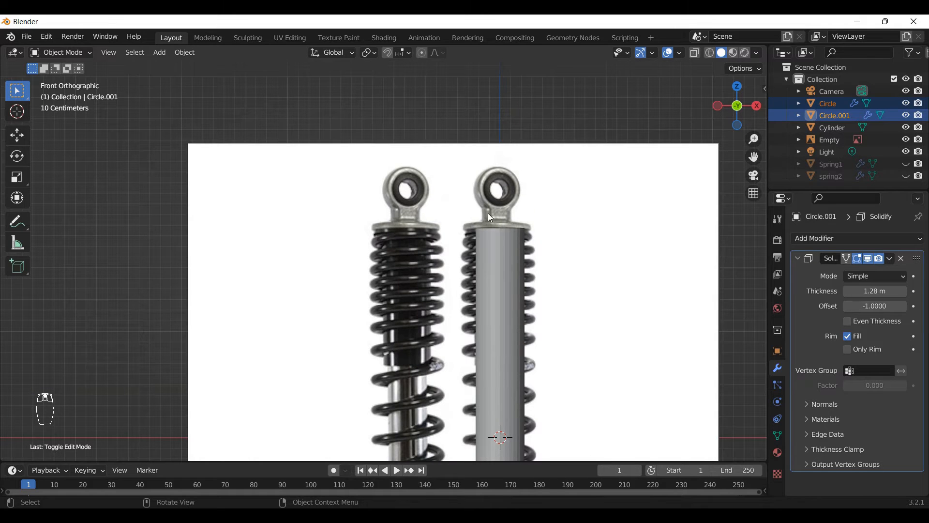
scroll(503, 213, up, 3)
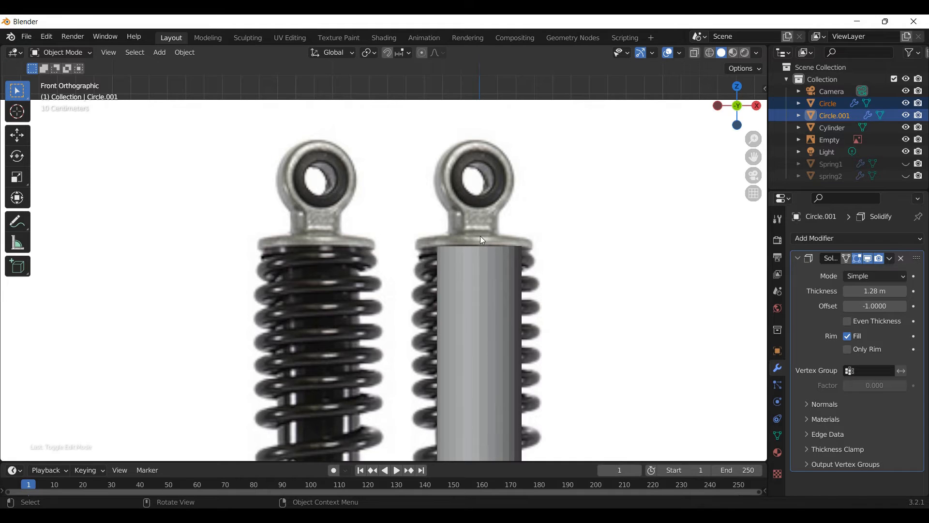
Step: In wireframe editing, extrude the cylinder's top vertex ring slightly upward and scale it out about 1.4 times to the flange width
click(453, 236)
key(Tab)
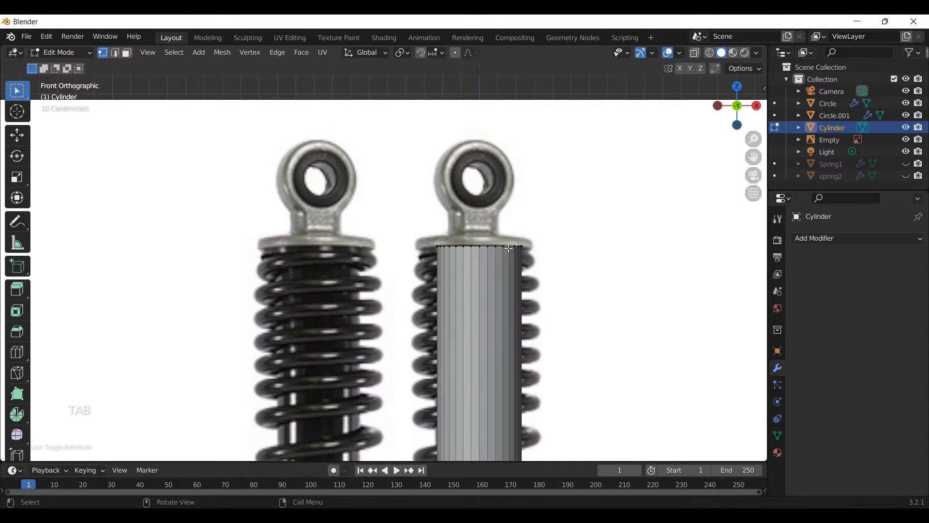
key(z)
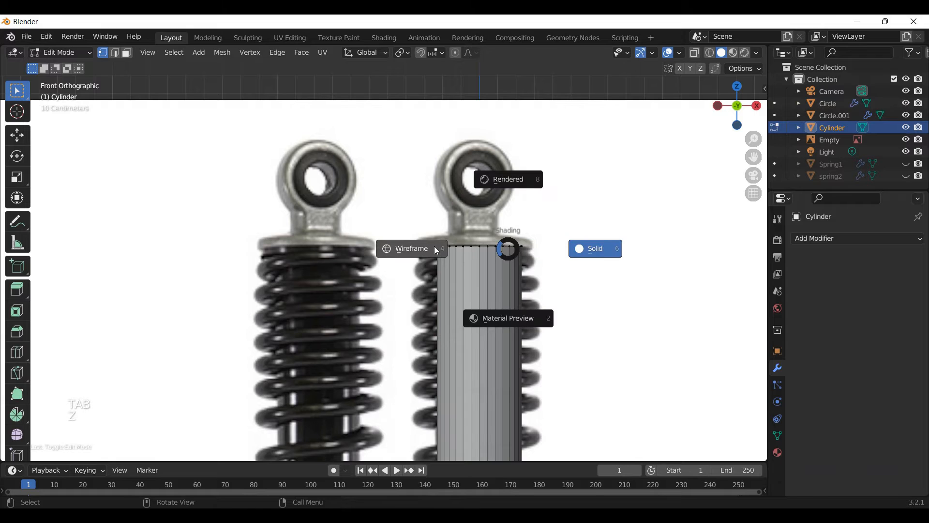
click(436, 251)
drag(538, 231, 419, 273)
scroll(470, 222, up, 3)
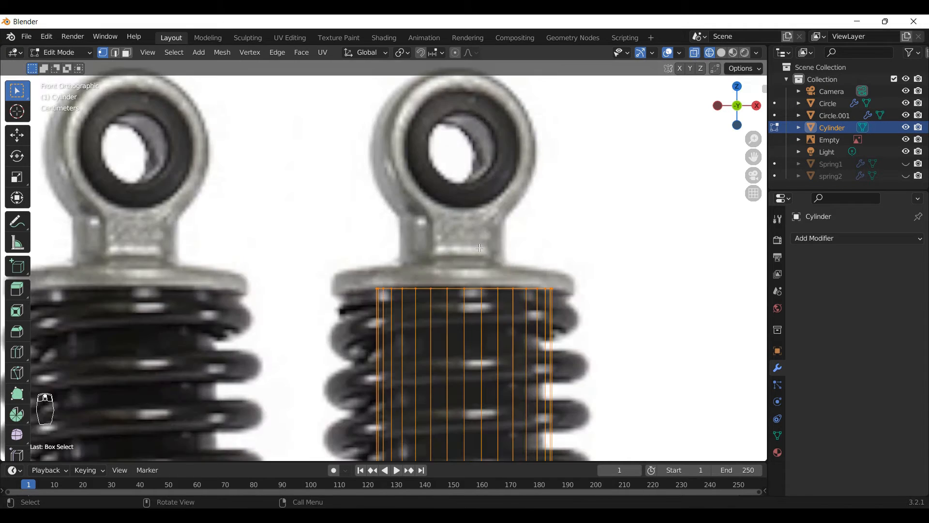
key(e)
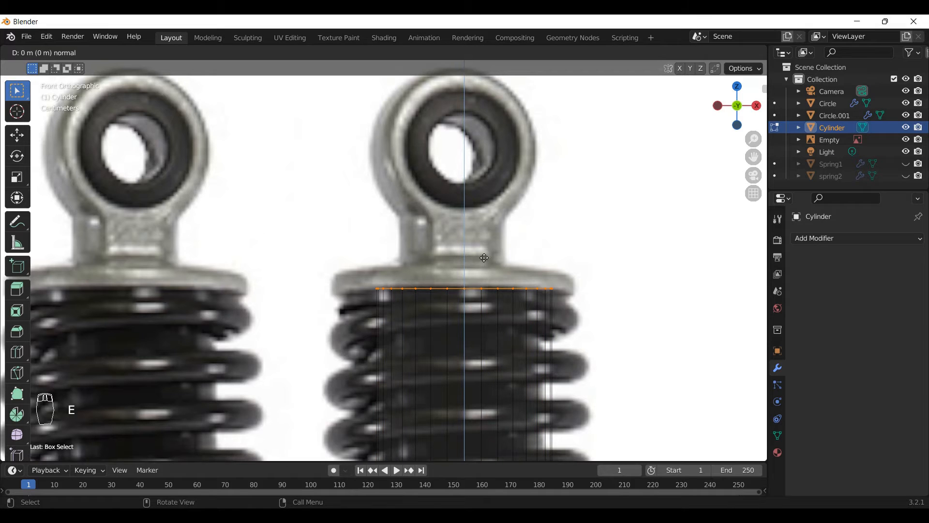
click(484, 258)
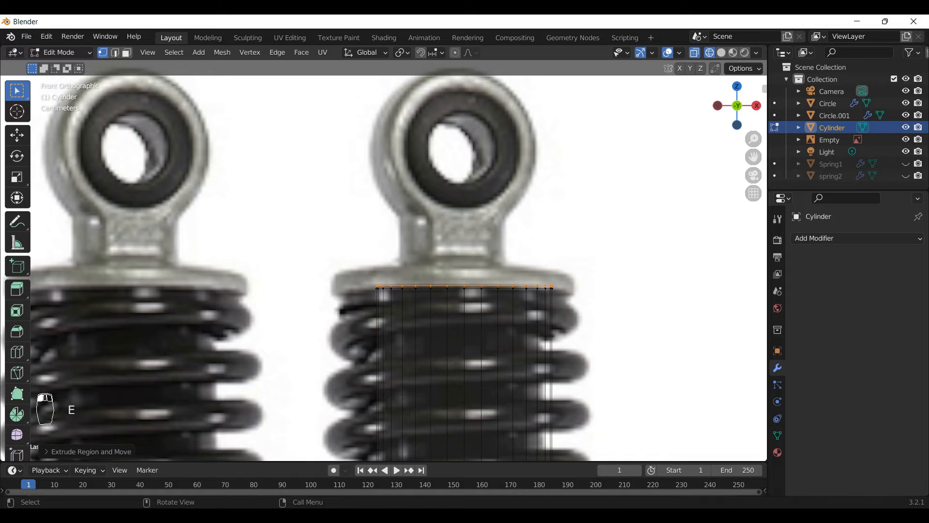
key(s)
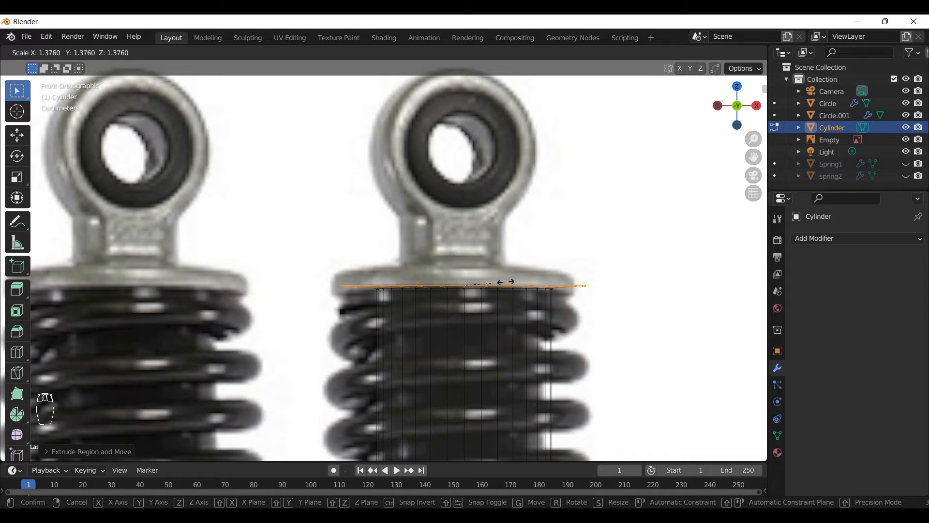
click(507, 283)
Step: Extrude the flange ring up about 0.03 m, then extrude its top in place and scale it to about half width
key(e)
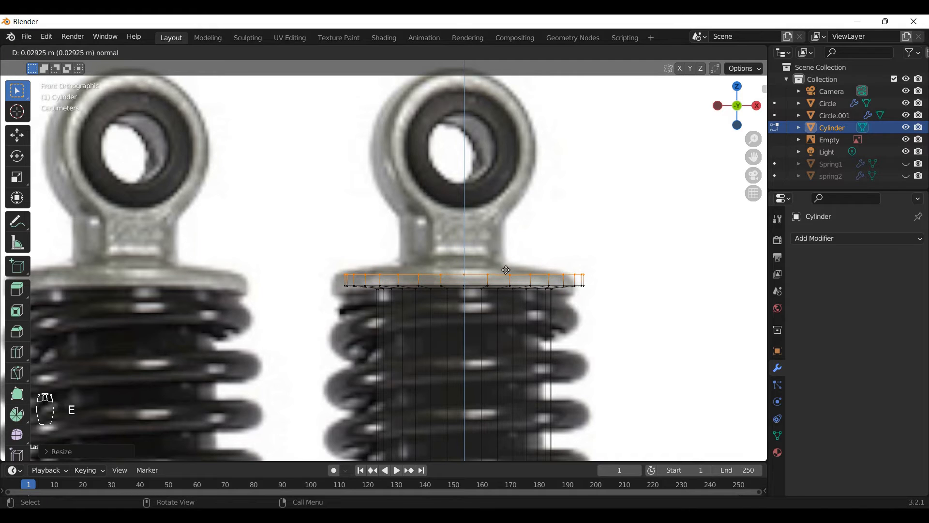
click(507, 269)
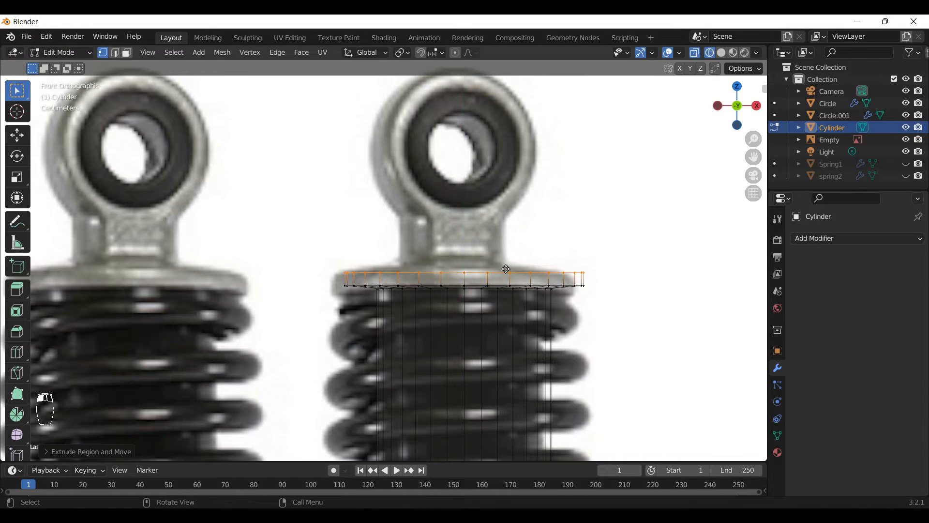
key(e)
click(660, 271)
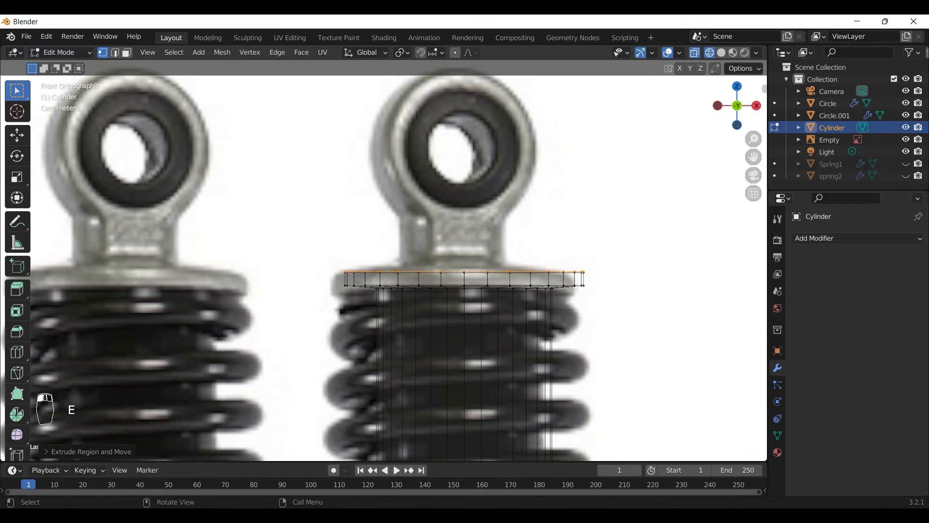
key(s)
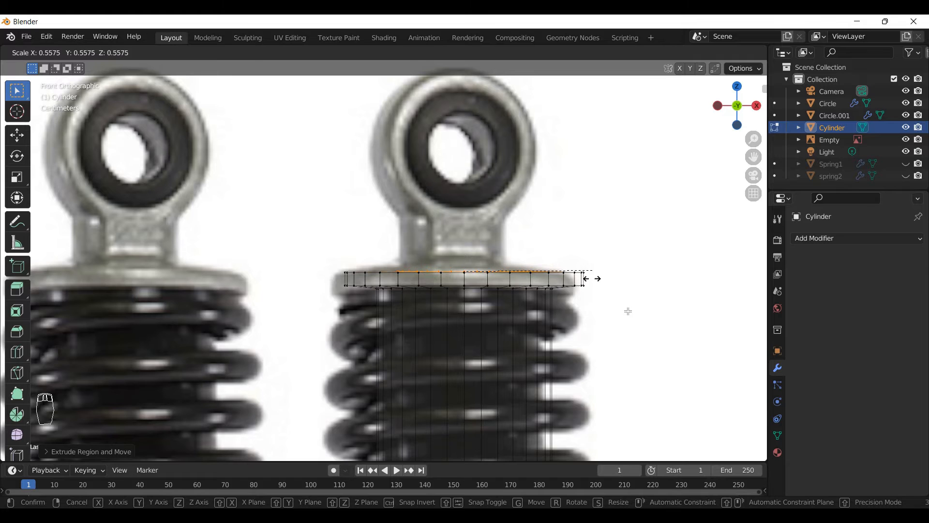
click(596, 274)
Step: Extrude the narrowed inner ring up about 0.14 m to form the neck above the flange
key(s)
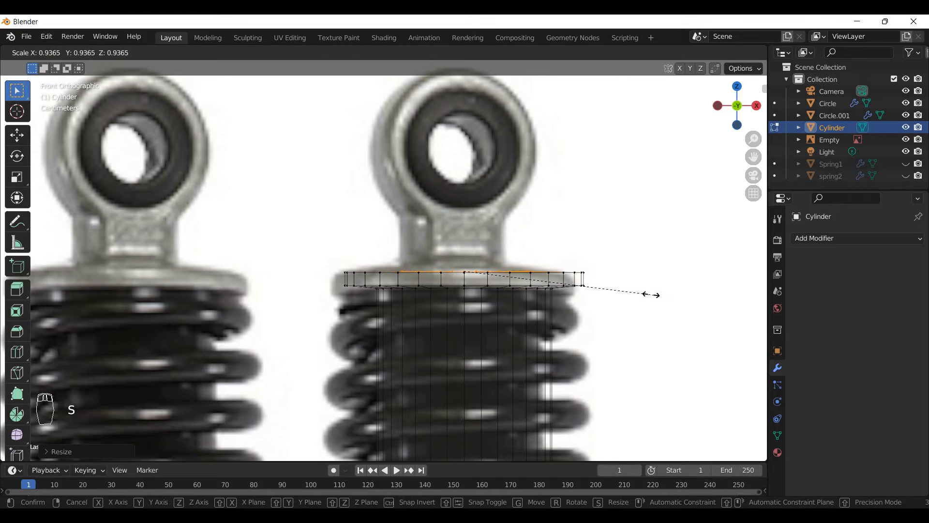
right_click(581, 294)
key(e)
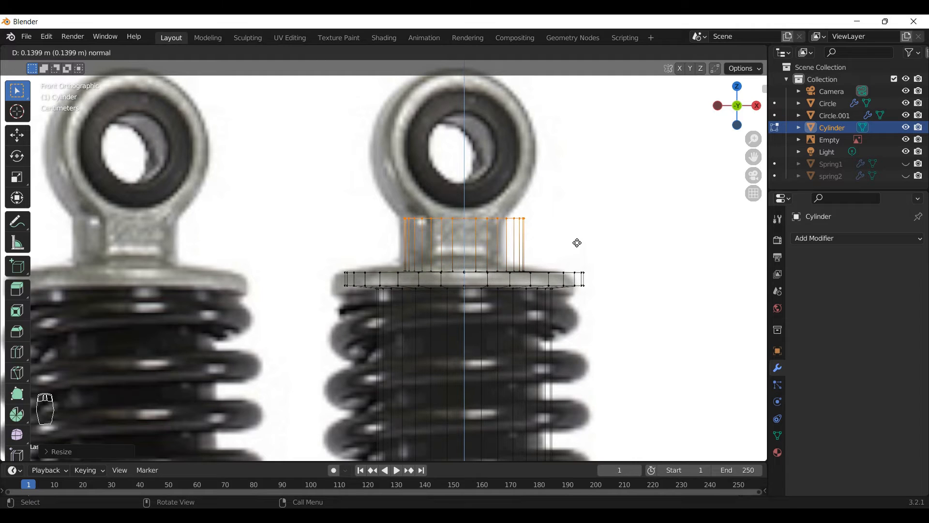
click(576, 245)
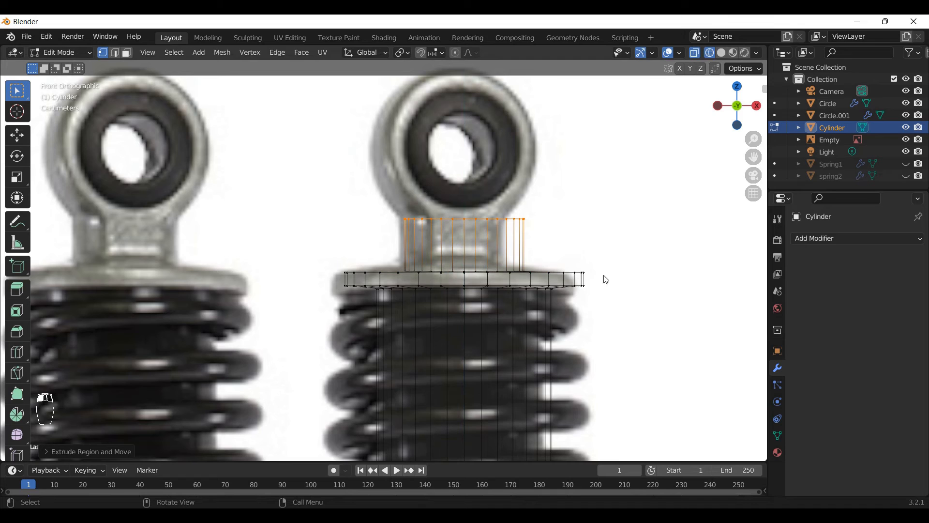
Step: Return to object mode with solid shading and apply Shade Smooth to the cylinder
key(Tab)
key(z)
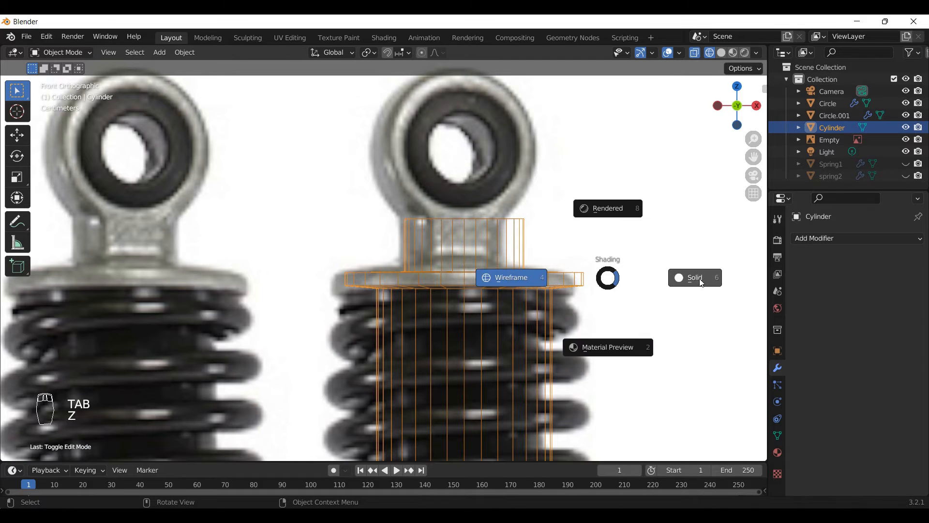
click(702, 281)
scroll(563, 278, down, 2)
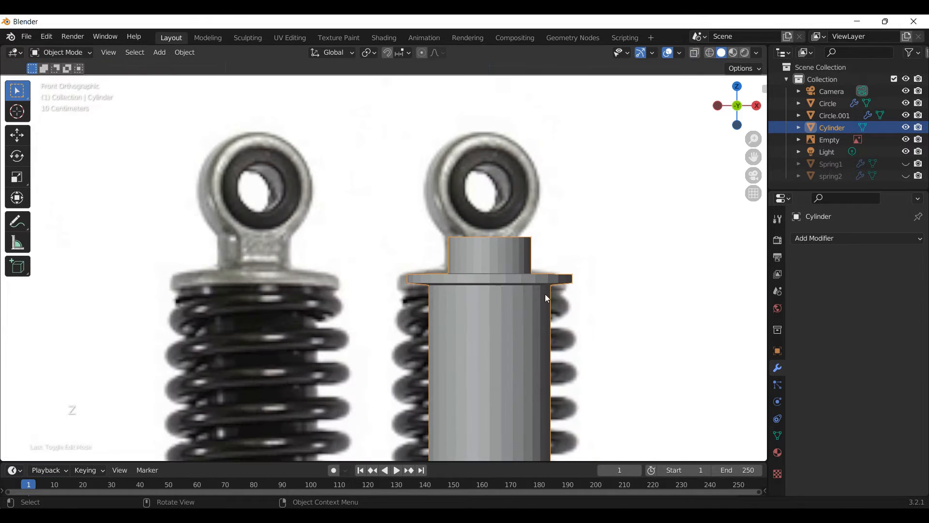
scroll(485, 234, down, 5)
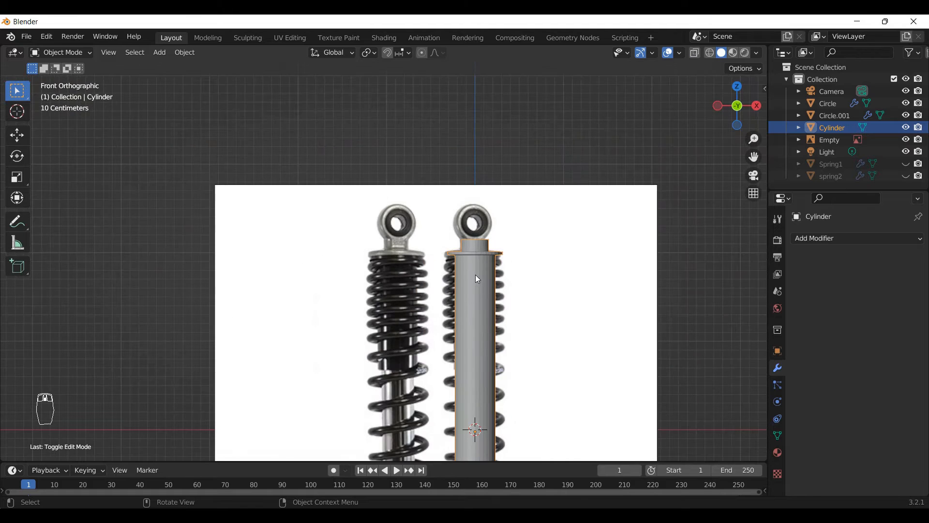
right_click(475, 274)
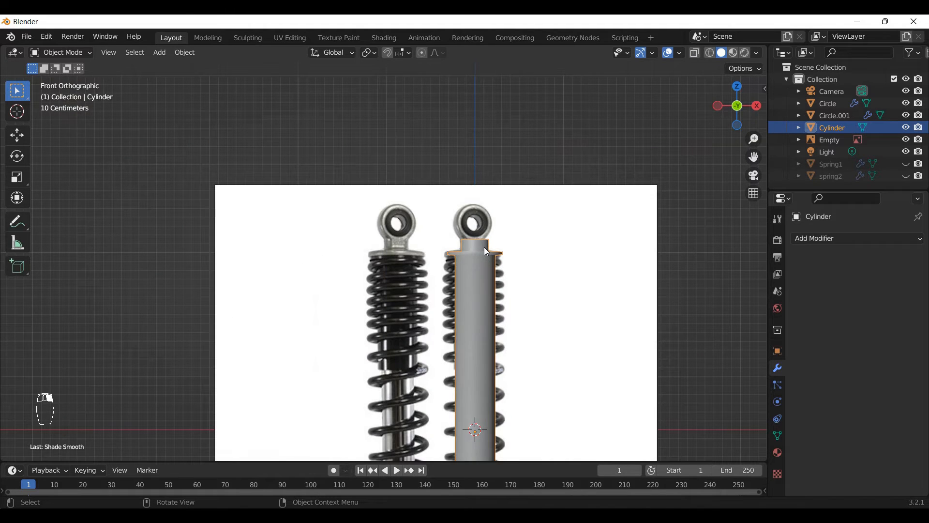
Step: Thicken the flange by moving its top ring and the neck up about 0.033 m along Z, then return to solid object mode
scroll(487, 252, up, 6)
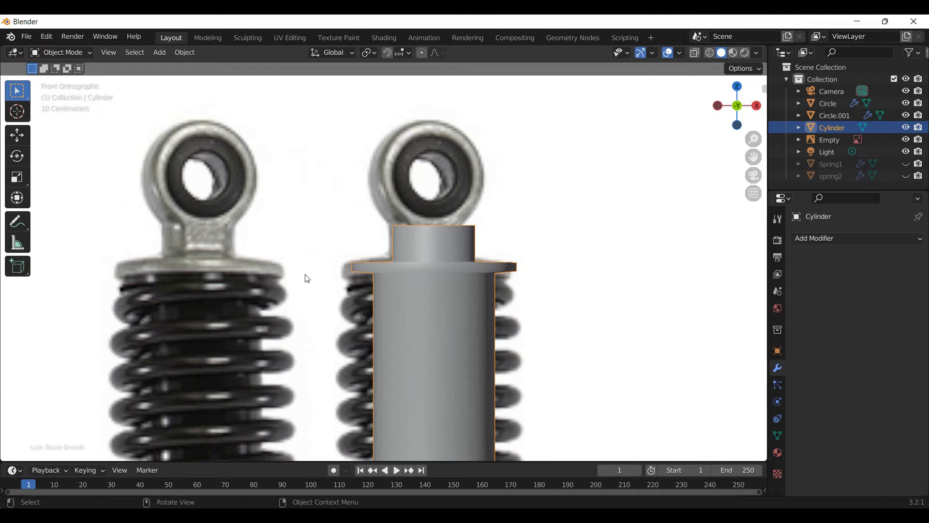
key(Tab)
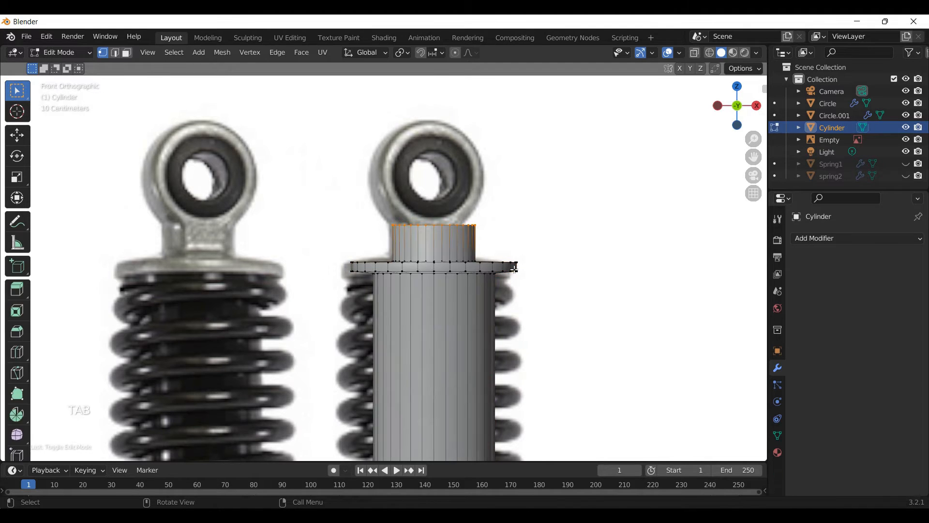
key(z)
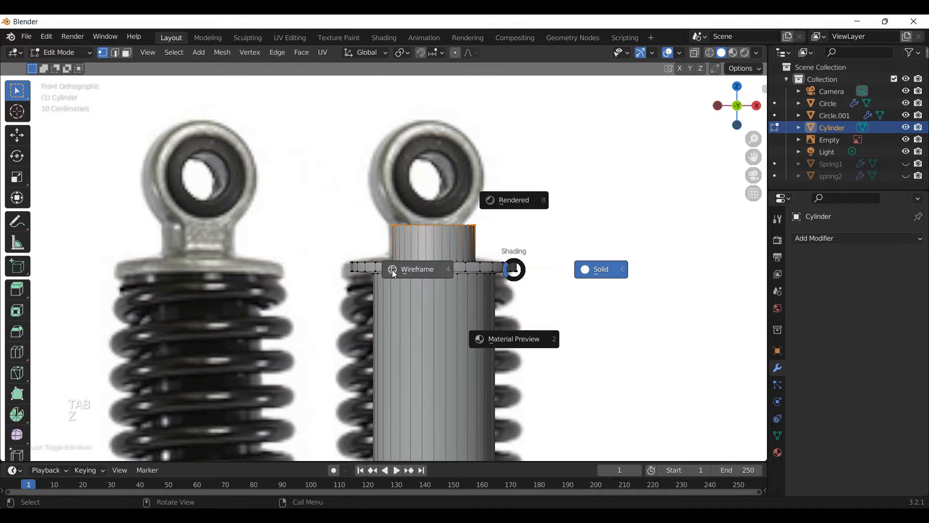
click(394, 274)
mouse_move(559, 217)
mouse_down()
mouse_move(439, 267)
mouse_move(338, 269)
mouse_up()
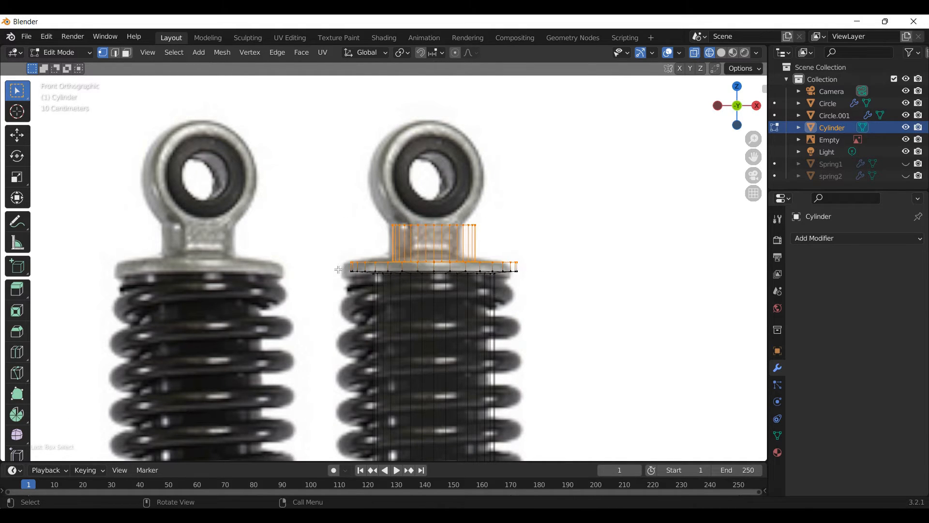
key(g)
key(z)
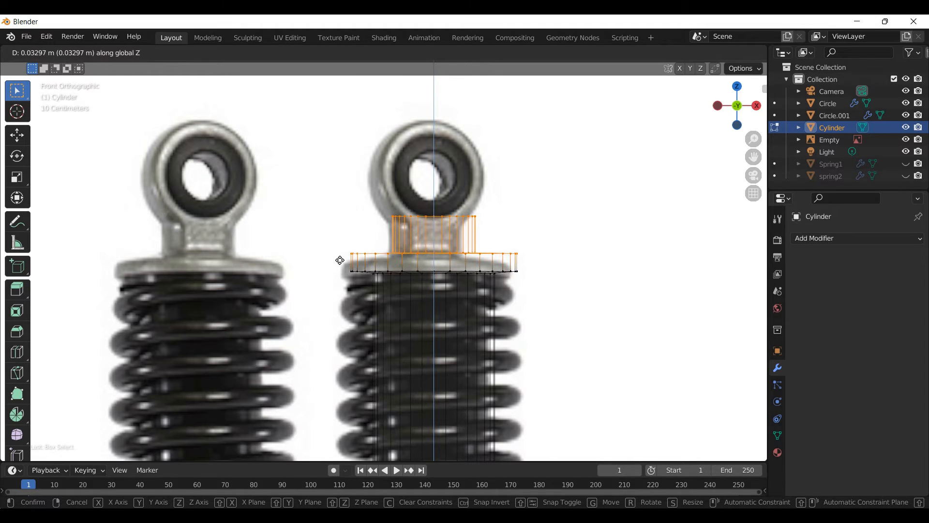
click(340, 260)
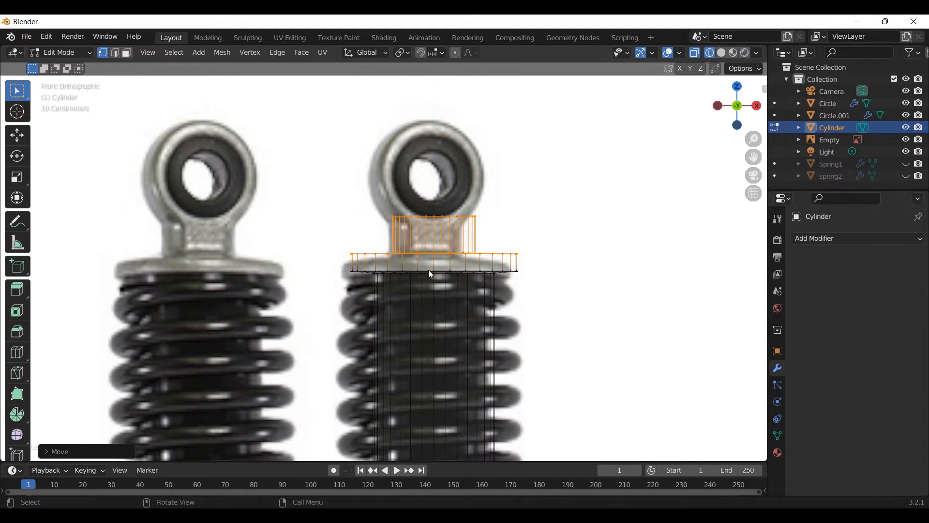
key(Tab)
key(z)
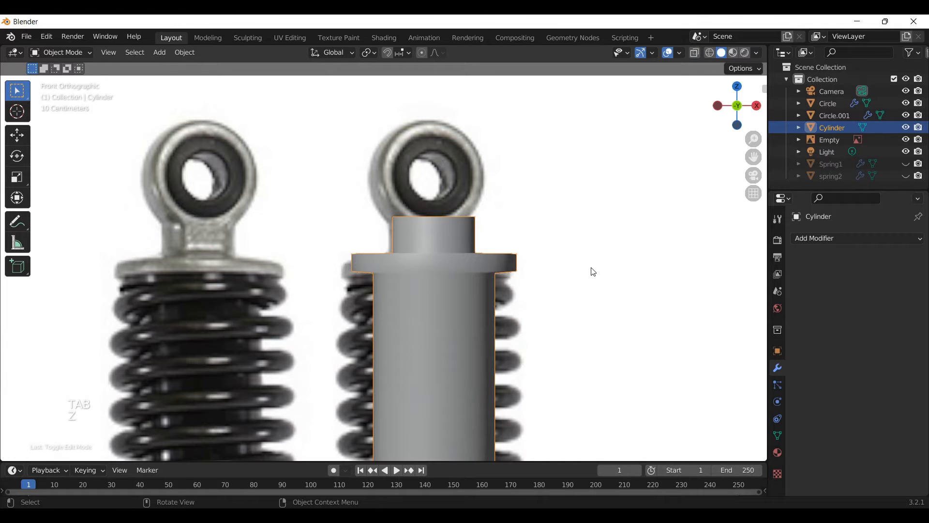
Step: Select the two rings of the lower eyelet from the side view, leaving the cylinder out, and return to the front view
scroll(557, 269, down, 2)
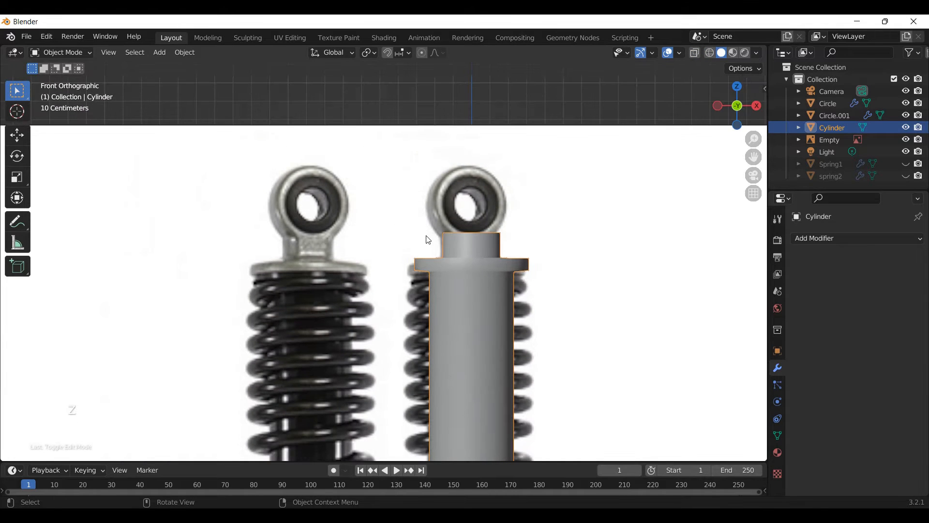
scroll(428, 239, down, 6)
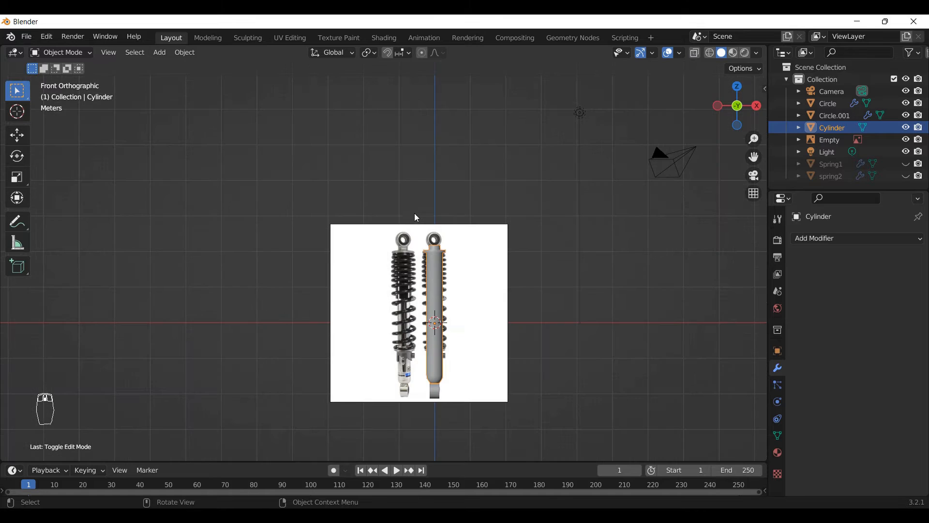
scroll(448, 395, up, 6)
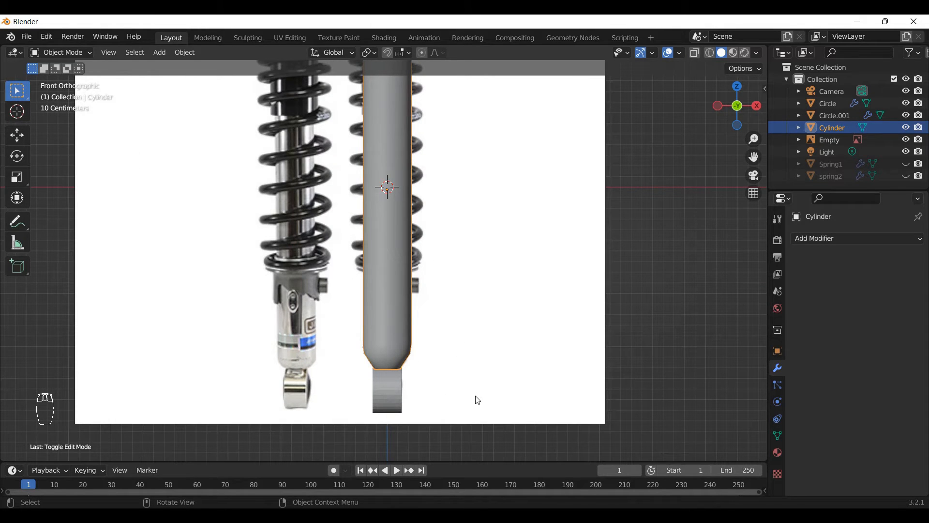
key(KP_3)
scroll(478, 406, up, 3)
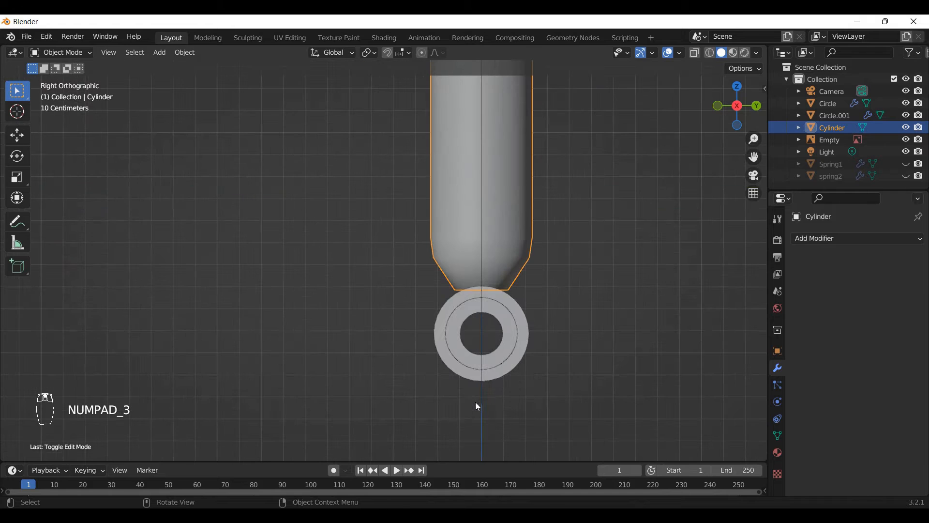
drag(581, 281, 414, 366)
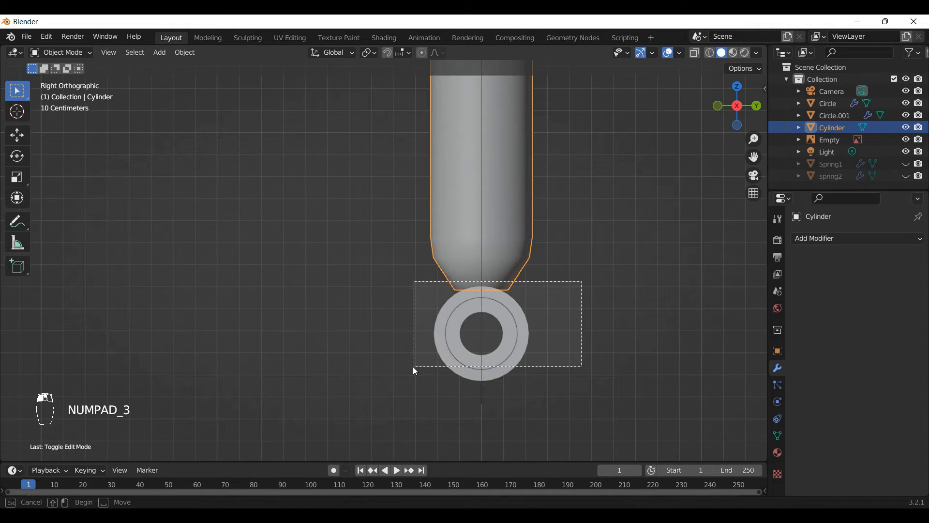
drag(524, 336, 524, 335)
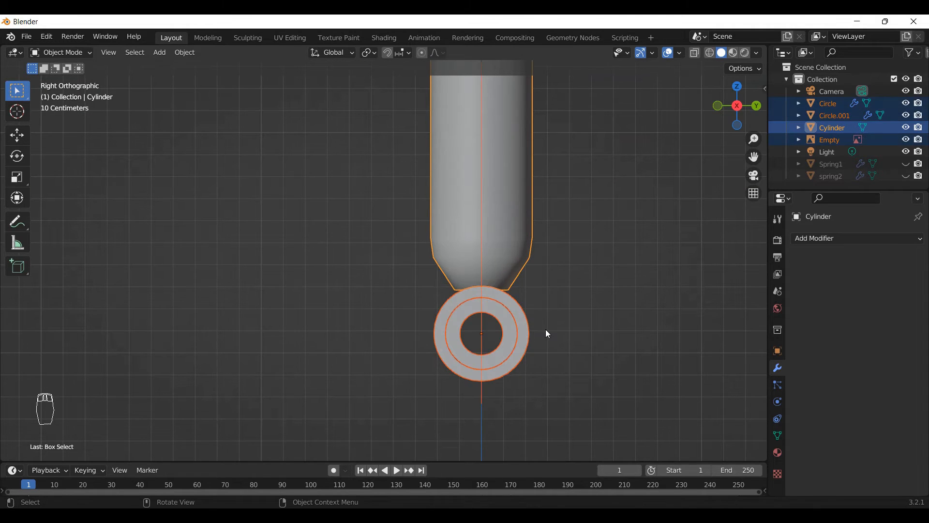
click(412, 371)
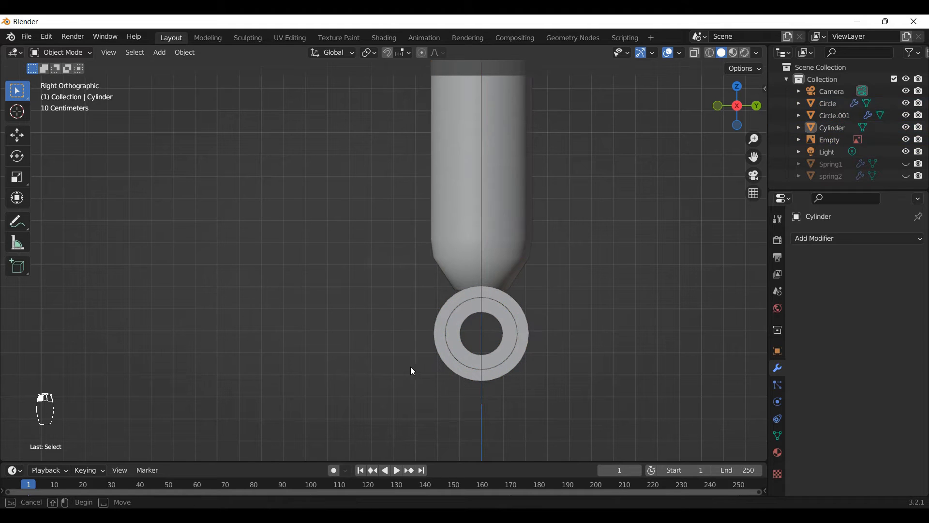
drag(571, 323, 420, 373)
drag(504, 387, 504, 388)
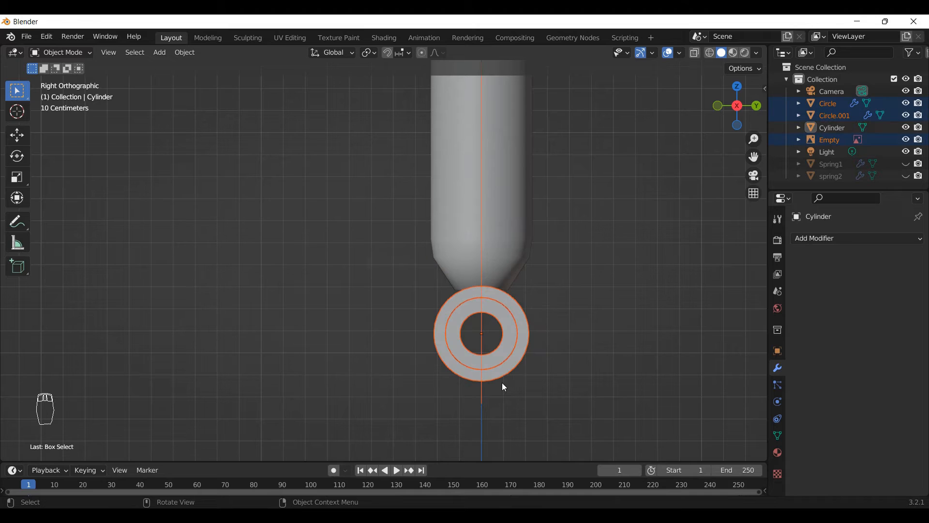
key(KP_1)
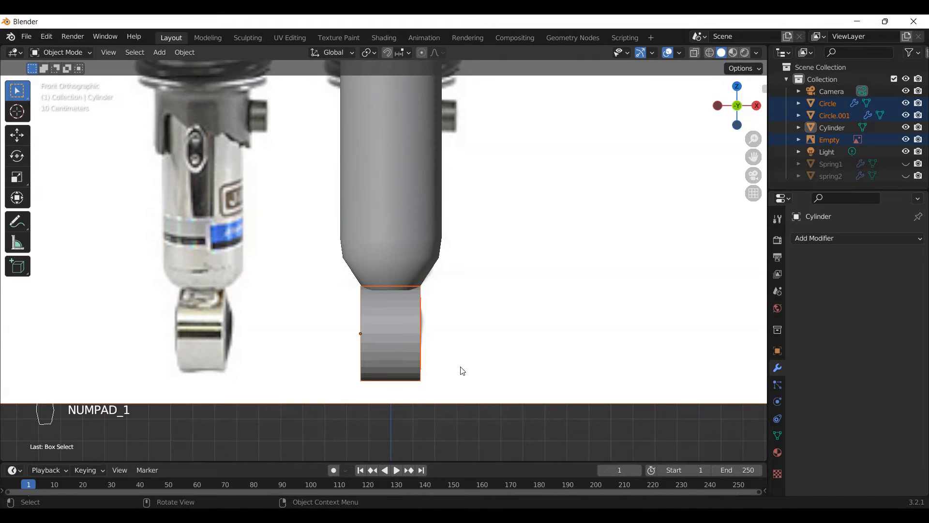
Step: Duplicate the selected eyelet rings and move the copies up along Z to the reference's upper eyelet above the neck
scroll(463, 397, down, 7)
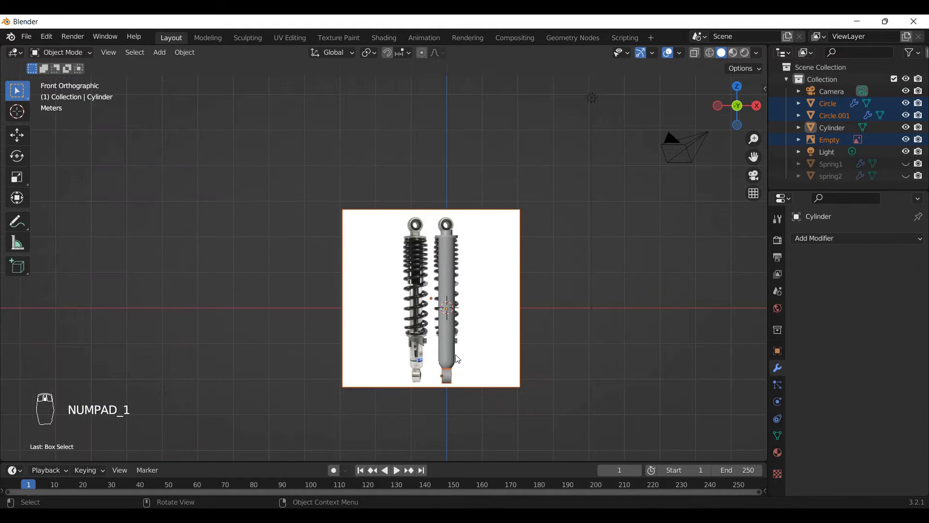
scroll(461, 286, up, 3)
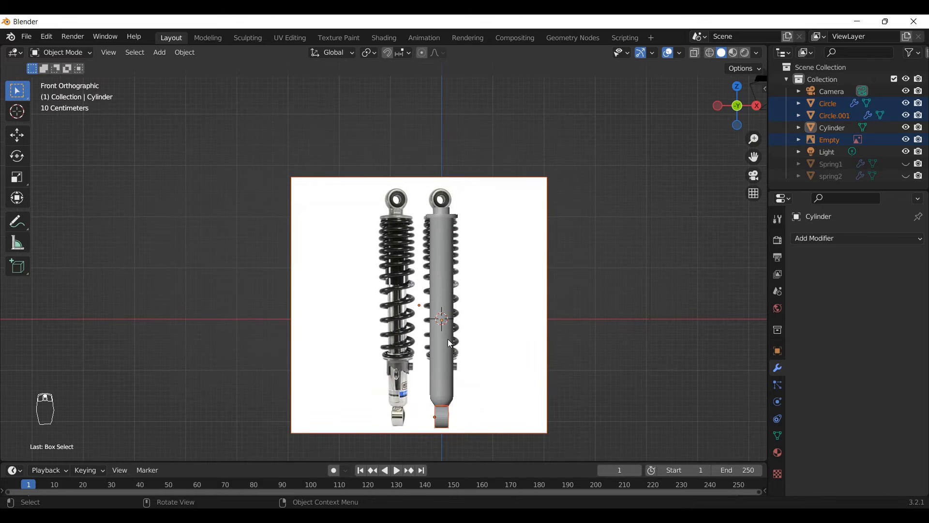
key(shift+d)
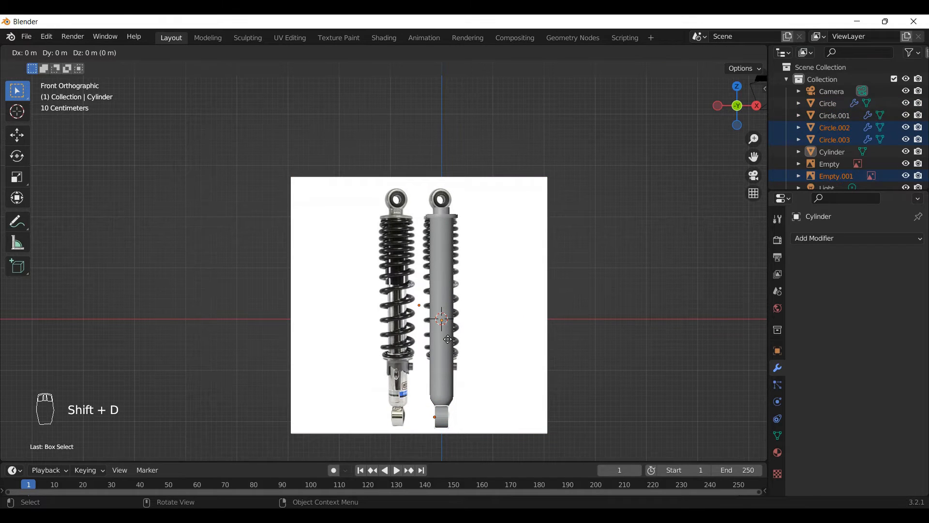
key(z)
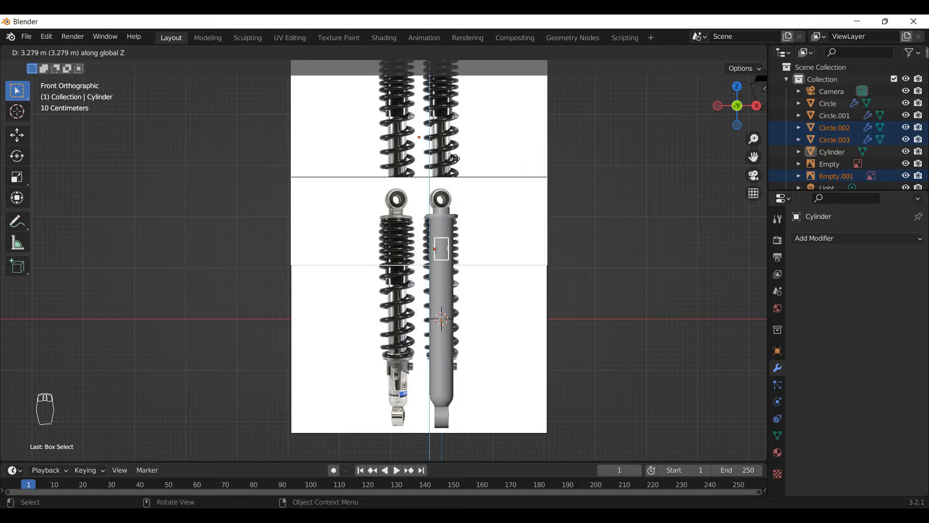
click(454, 119)
Step: Delete the reference image copy that was duplicated together with the eyelet rings
scroll(543, 421, down, 2)
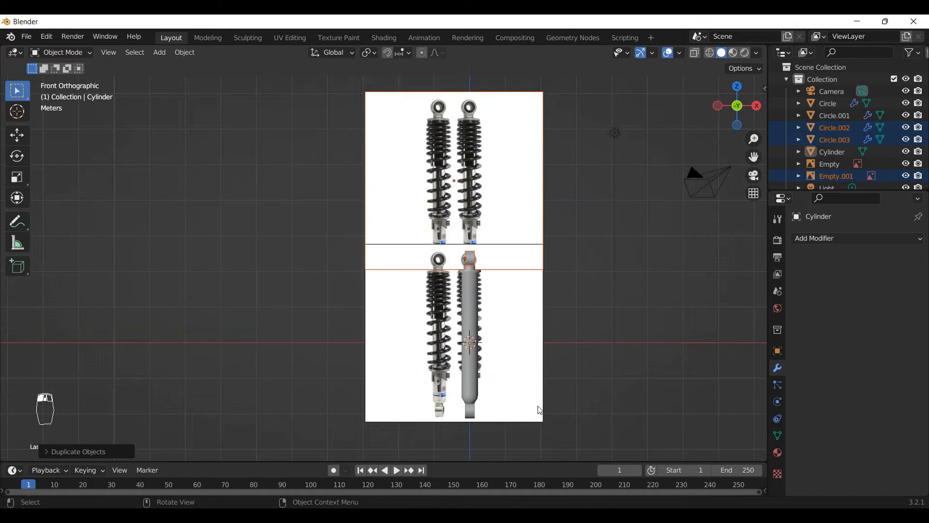
click(463, 166)
key(Delete)
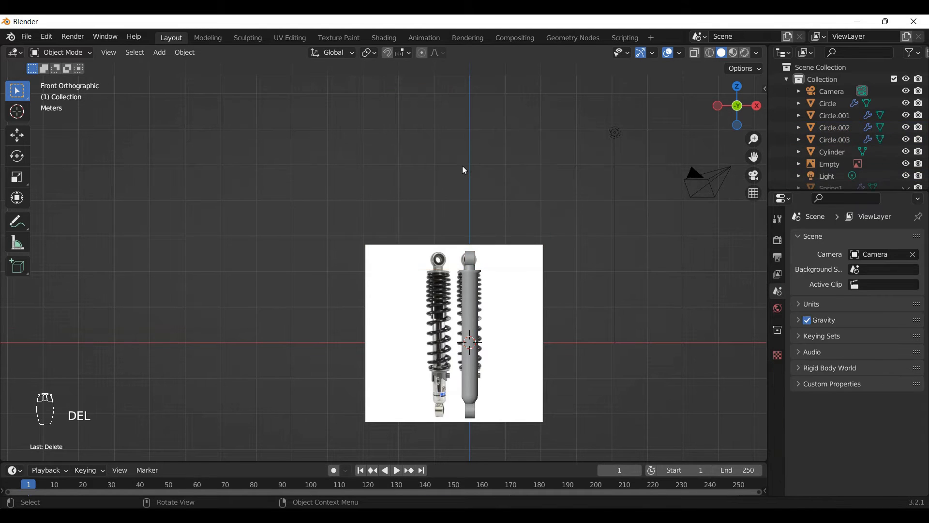
Step: Rotate the outer and inner rings of the upper eyelet one after the other by 90 degrees about Z
scroll(477, 257, up, 4)
scroll(464, 269, up, 2)
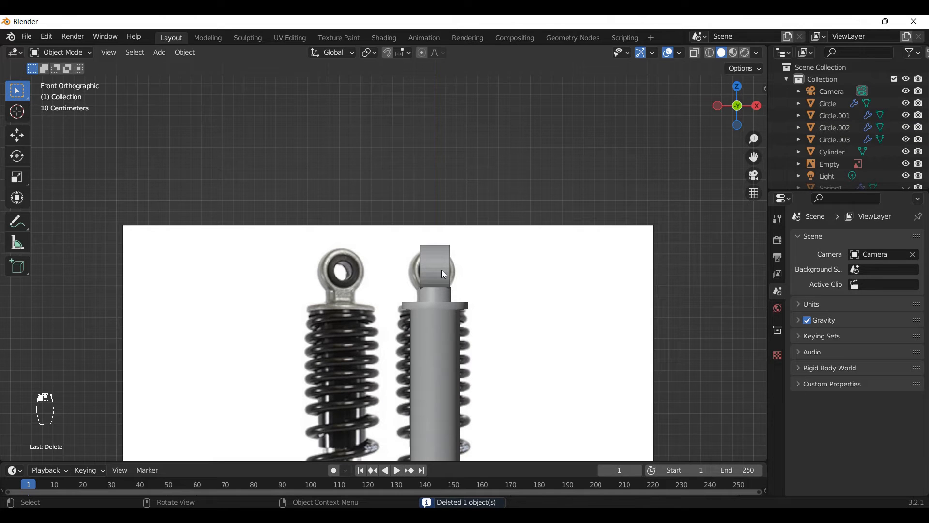
click(442, 270)
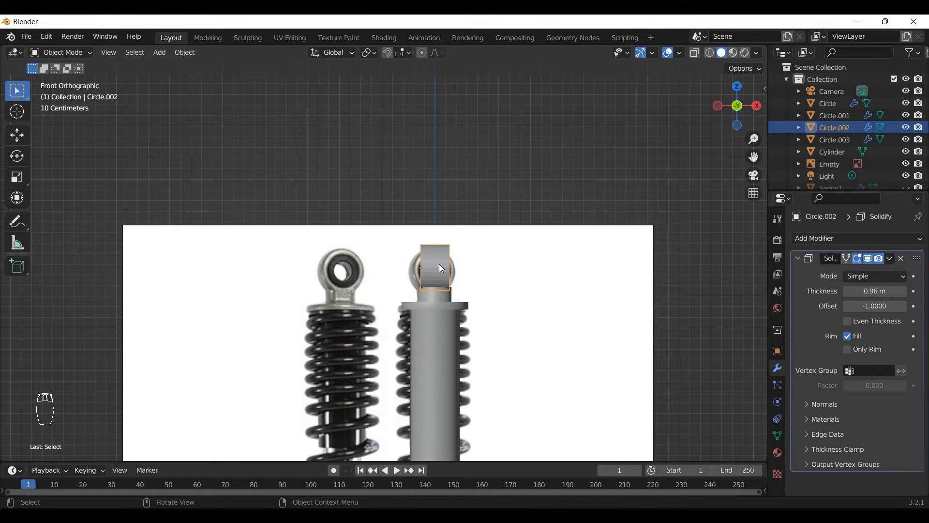
key(r)
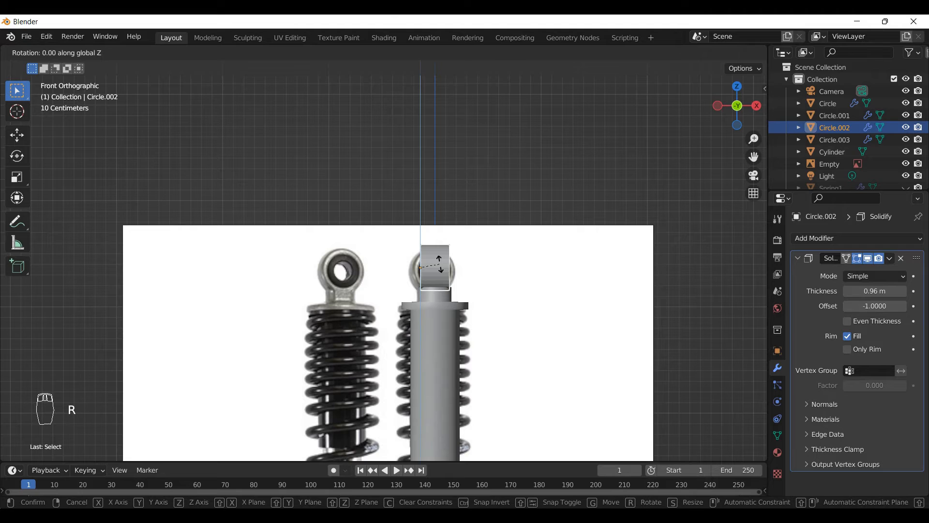
click(442, 269)
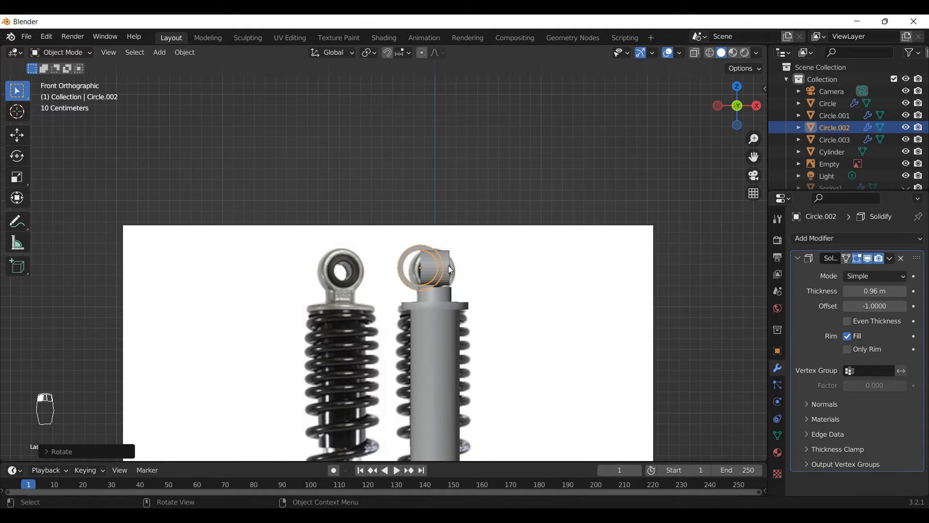
click(450, 270)
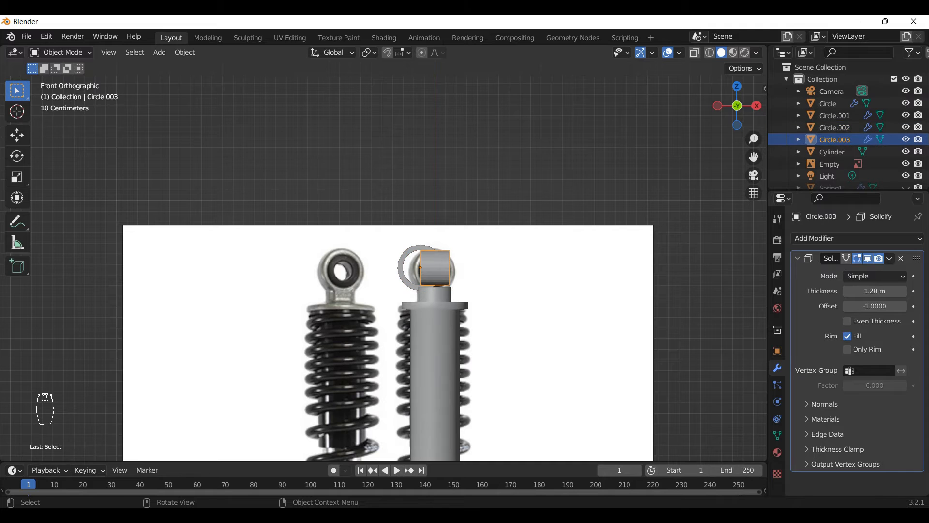
key(r)
text(z)
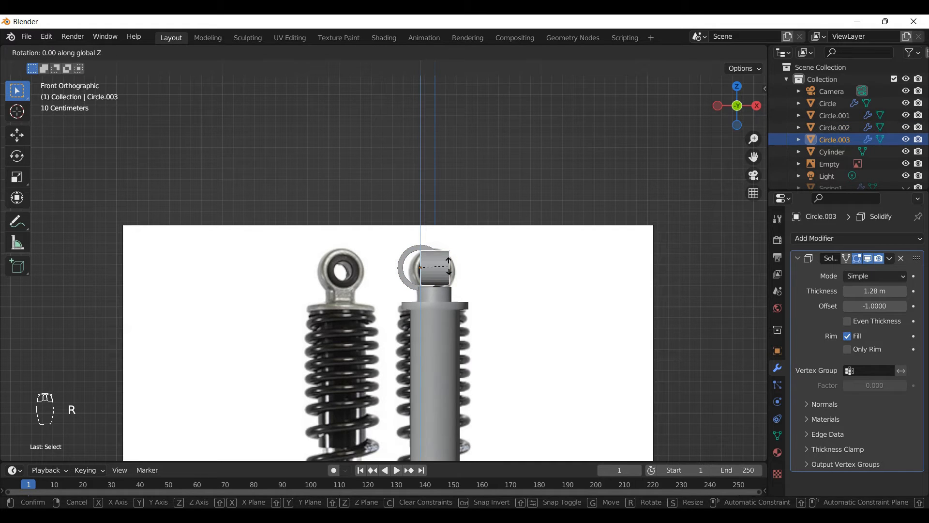
text(90)
key(Return)
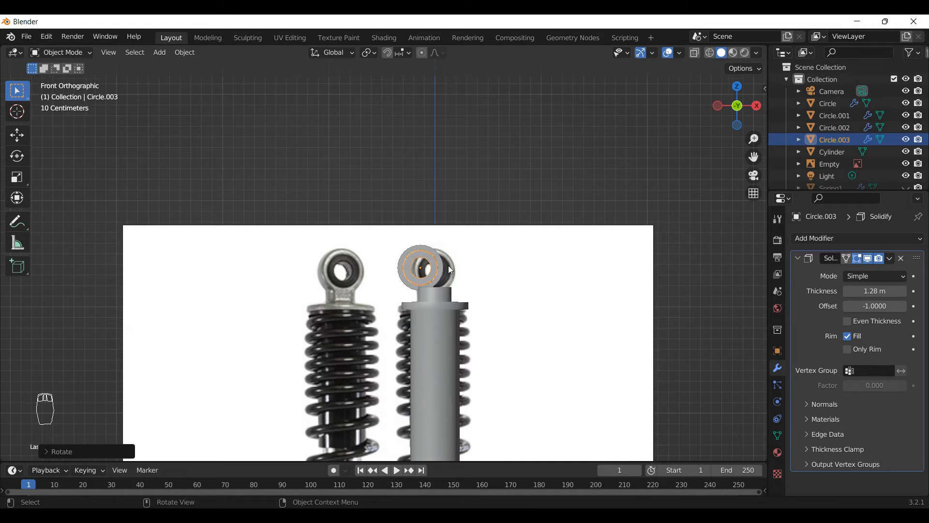
Step: Select both upper eyelet rings and move them about 0.12 m along X over the neck
scroll(450, 270, up, 3)
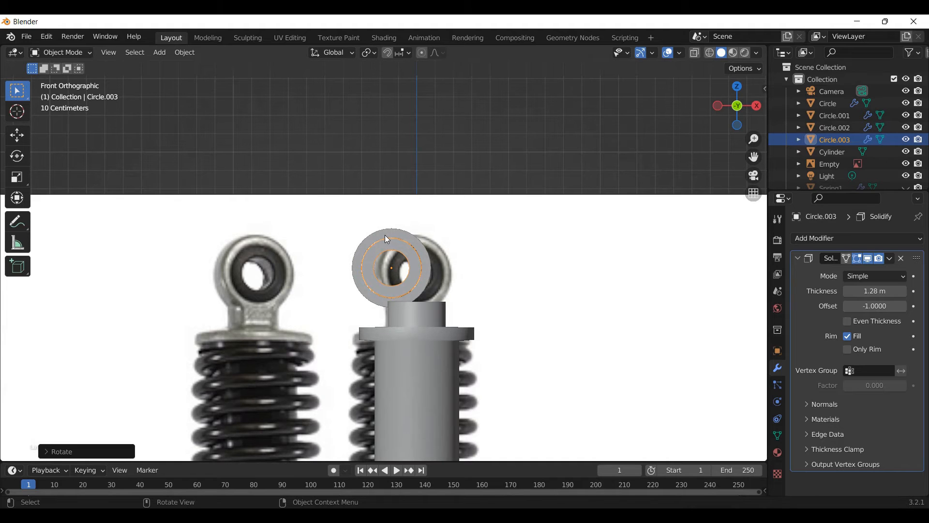
key(shift)
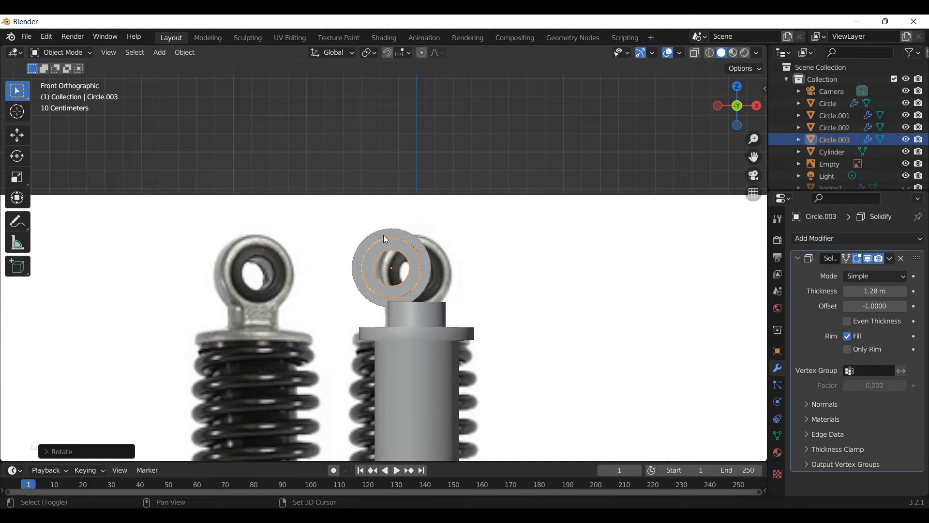
shift+click(384, 236)
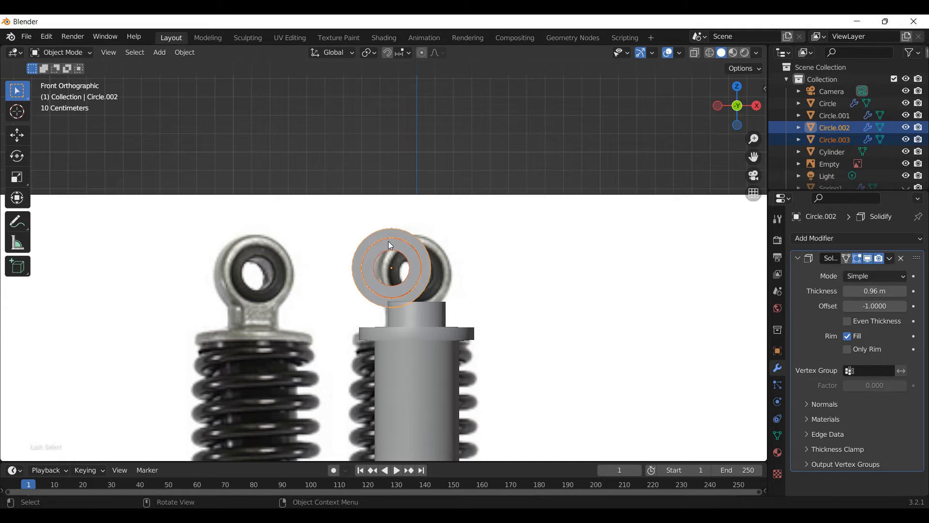
key(g)
key(x)
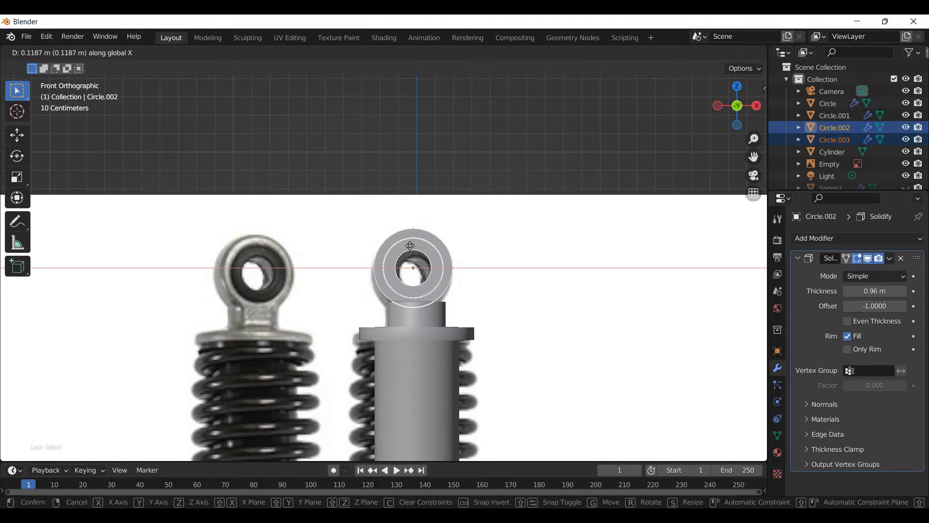
click(410, 246)
Step: Fine-tune both upper eyelet rings along X by about 0.014 m to center them on the cylinder's axis
scroll(405, 286, up, 2)
scroll(412, 295, up, 3)
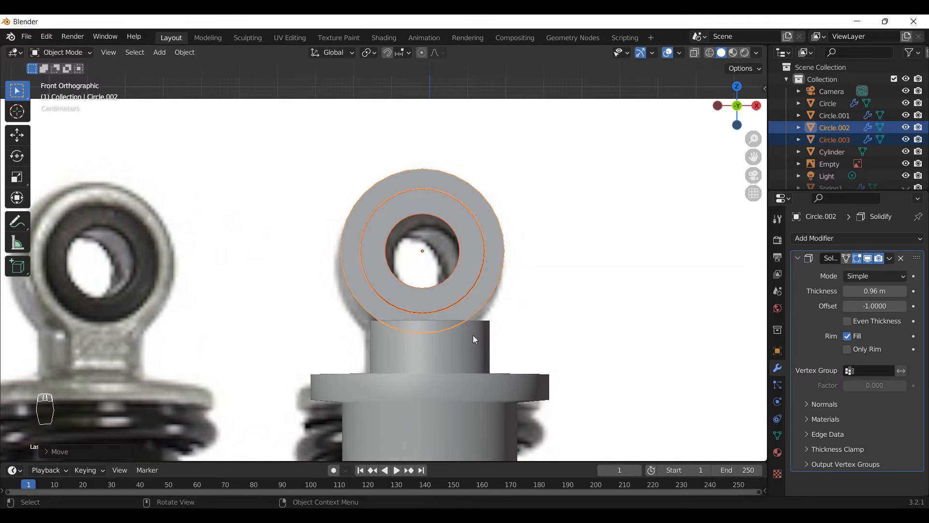
key(g)
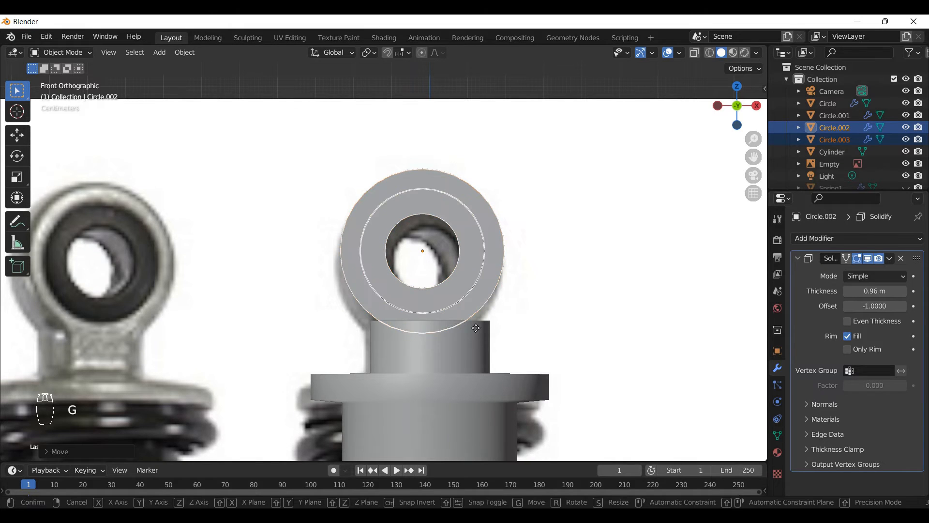
key(x)
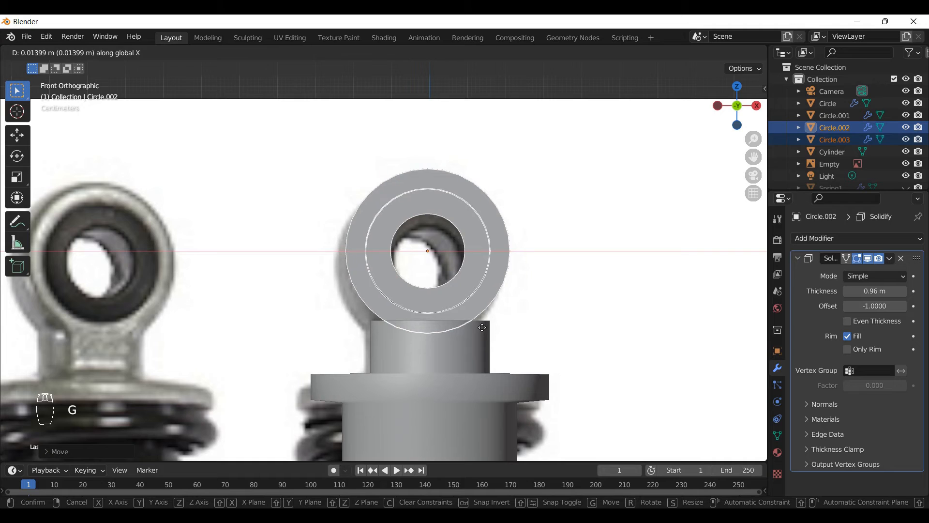
click(484, 332)
key(g)
key(x)
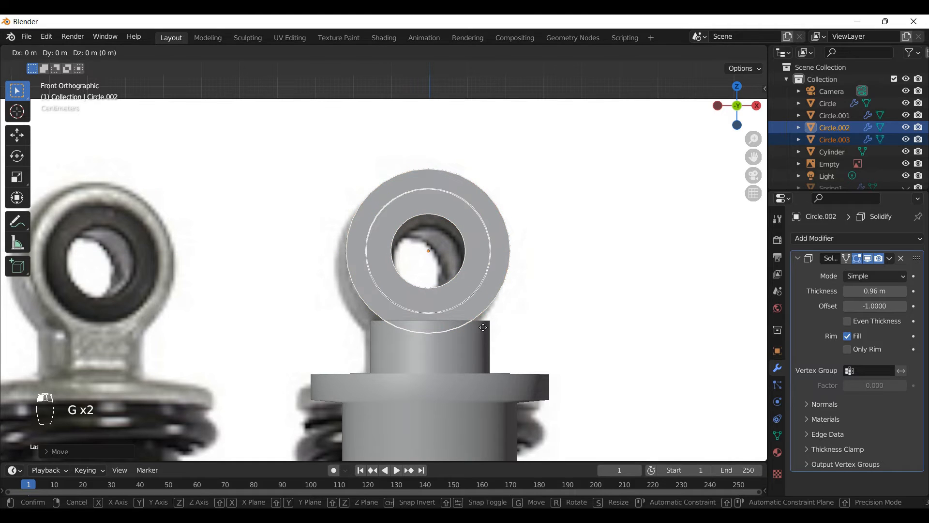
click(489, 332)
Step: From the side view, move both upper eyelet rings about -0.14 m along Y to center them over the neck
key(KP_3)
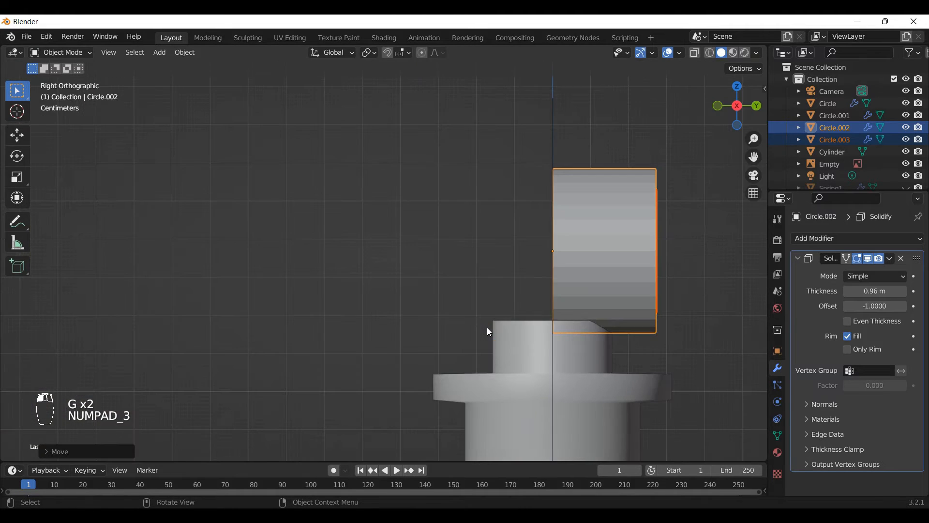
scroll(465, 334, down, 4)
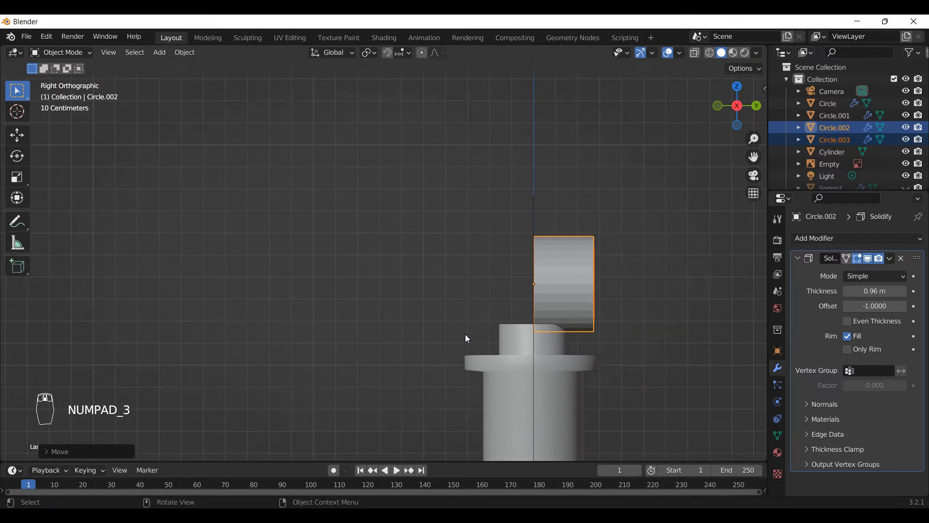
key(g)
key(y)
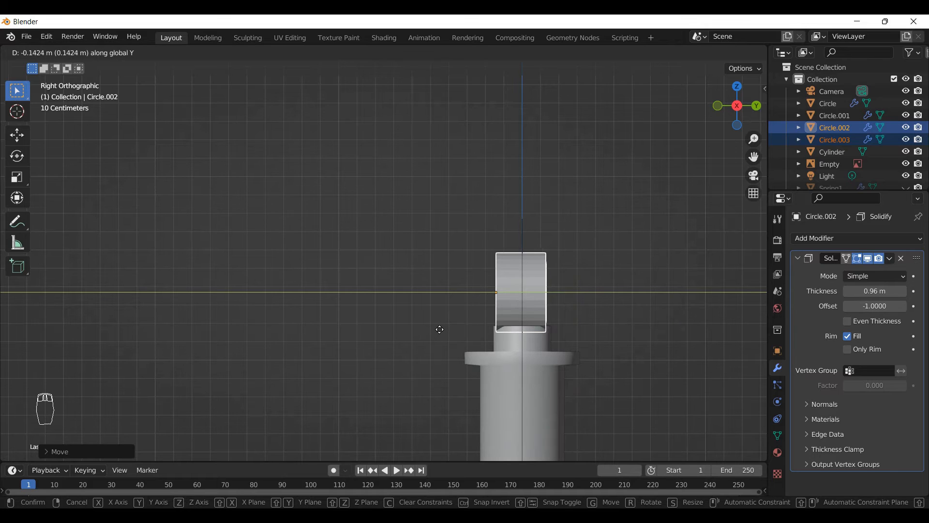
click(440, 334)
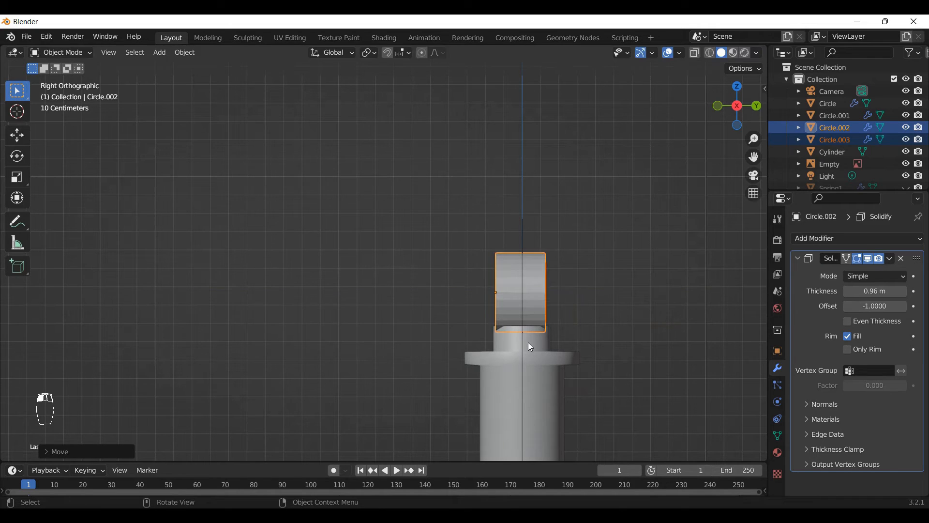
key(z)
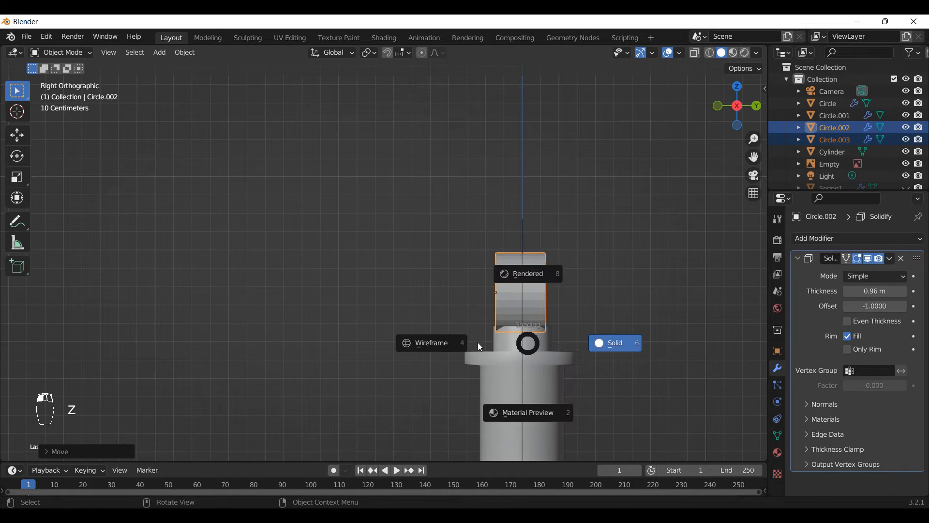
click(429, 347)
key(z)
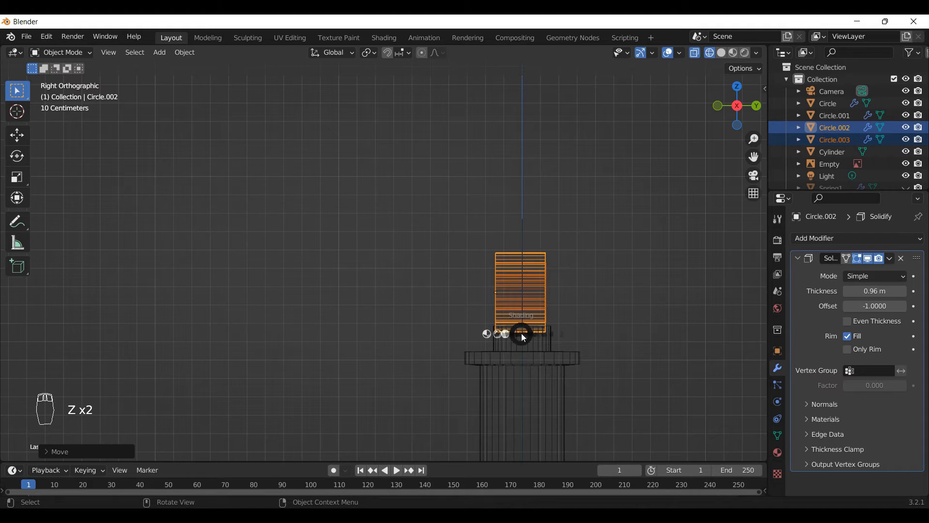
click(552, 368)
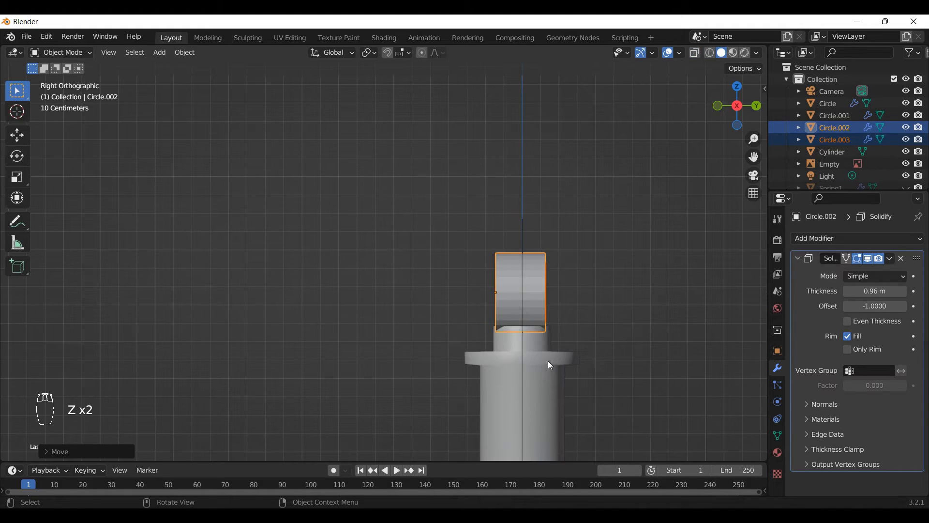
Step: Select the cylinder body and enter Edit Mode on it in wireframe shading from the front view, close to the upper neck
click(552, 365)
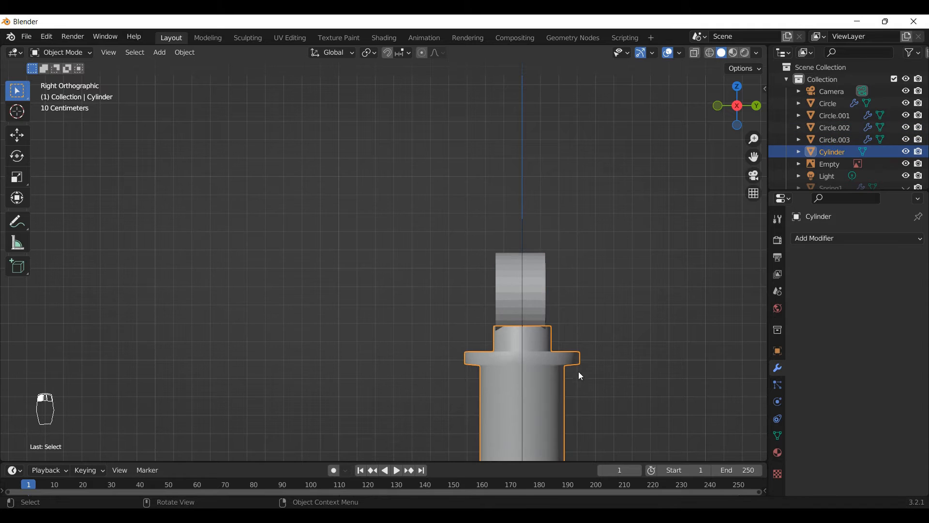
key(z)
key(z)
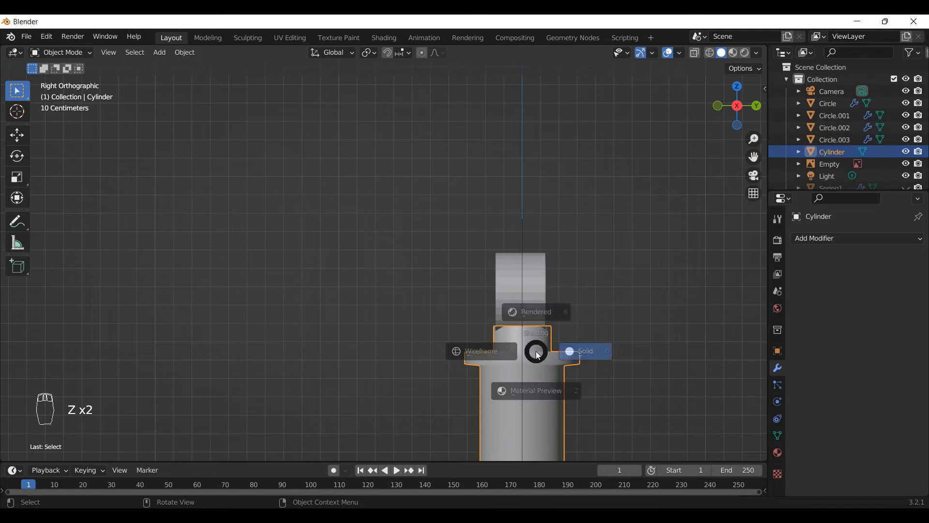
click(442, 350)
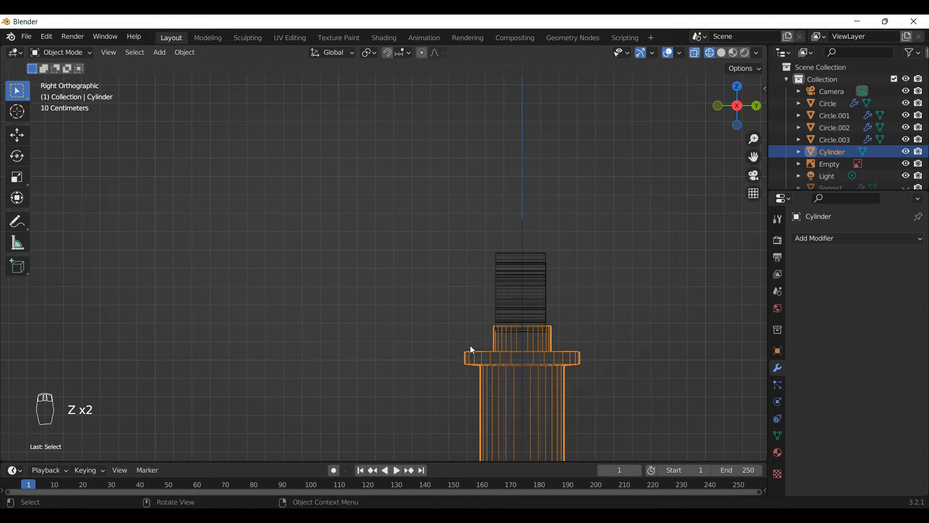
key(KP_1)
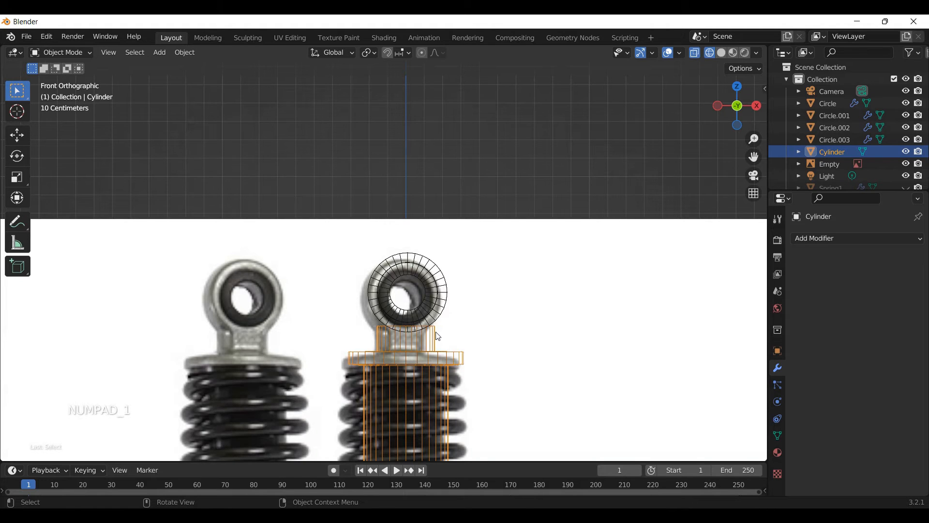
scroll(494, 342, up, 2)
scroll(416, 331, up, 2)
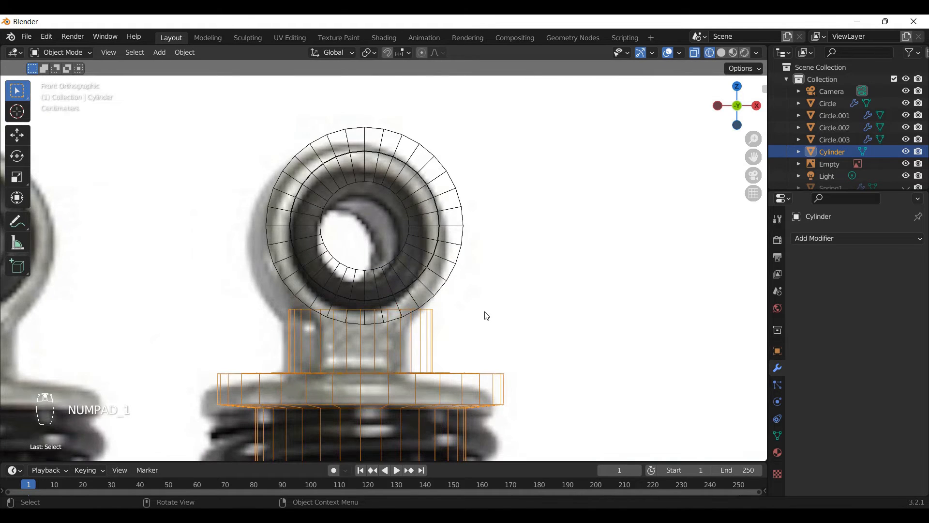
key(Tab)
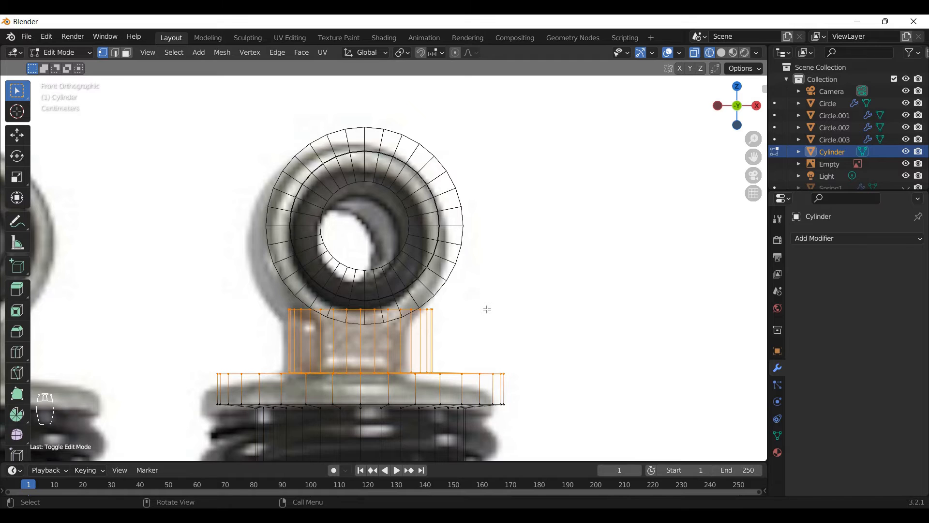
key(s)
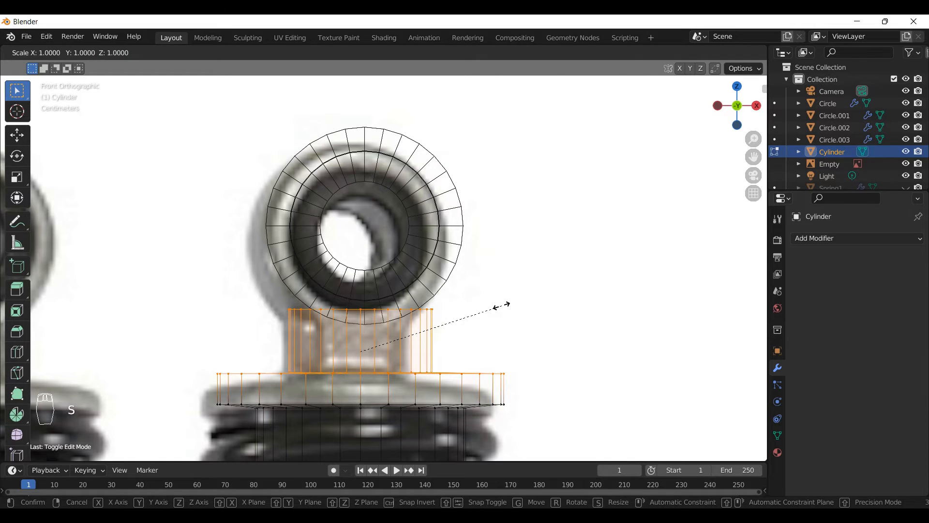
right_click(502, 305)
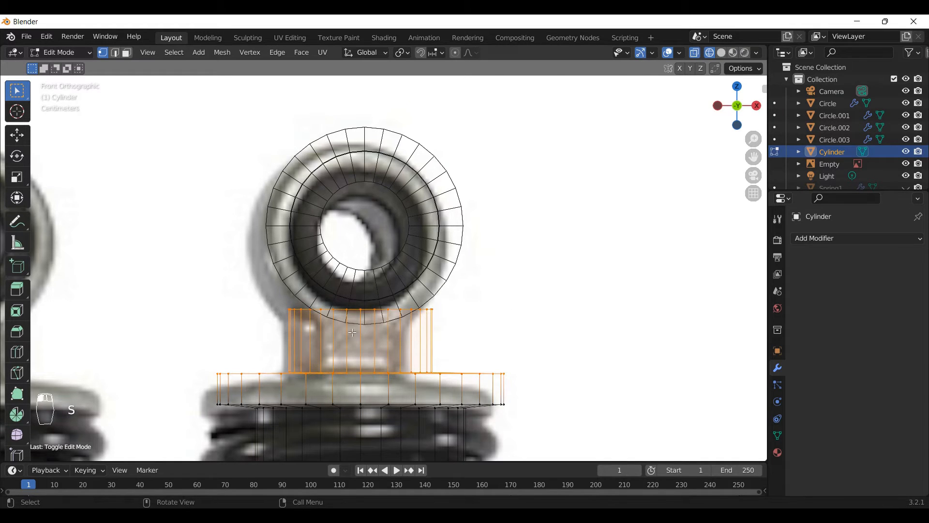
drag(477, 282, 268, 338)
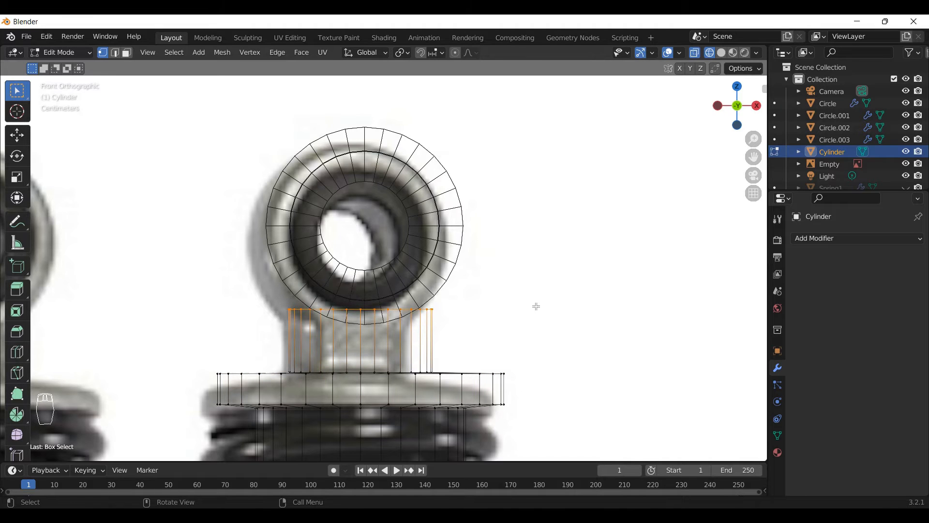
key(s)
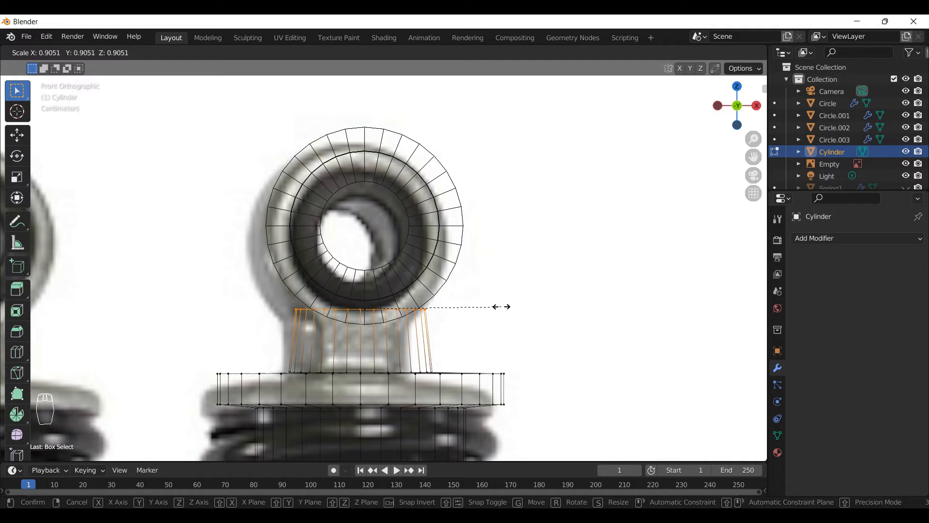
key(Escape)
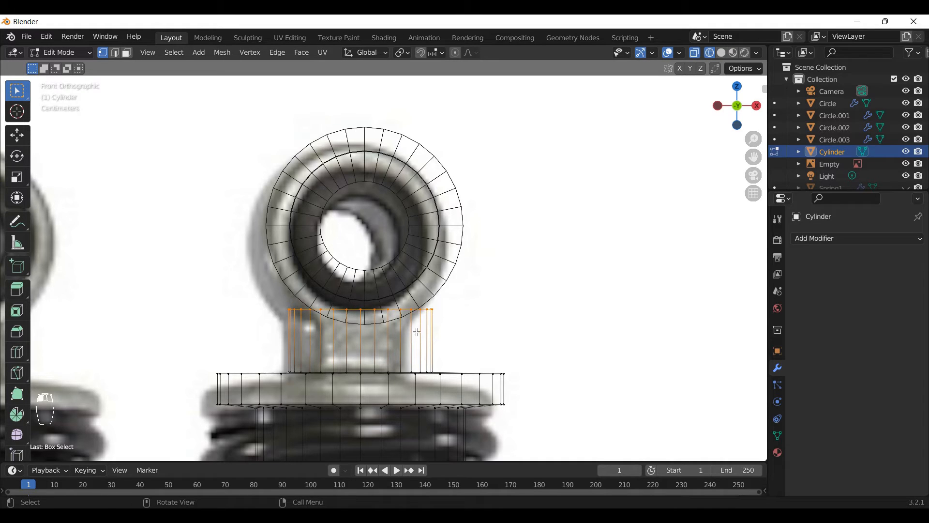
Step: Select only the vertices at the +X end of the neck's top edge and raise them about 0.013 m along Z
key(alt+a)
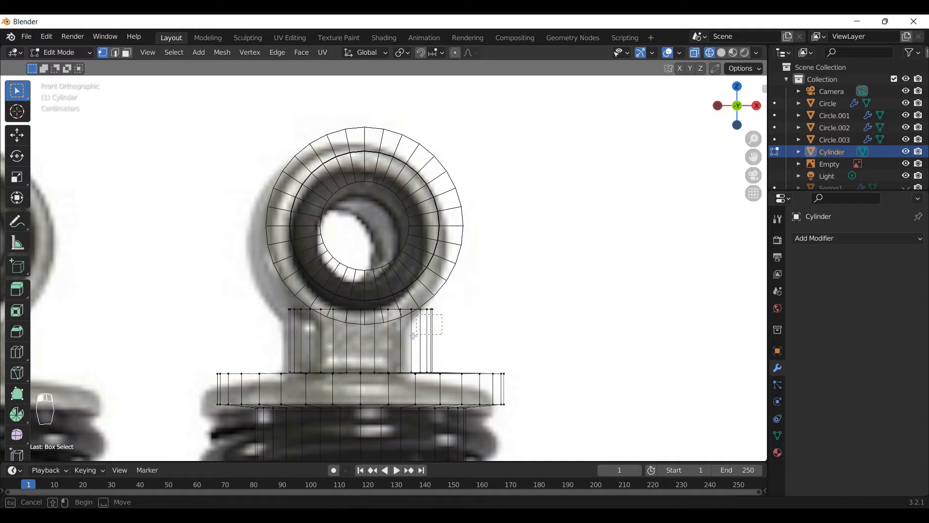
drag(439, 303, 414, 328)
key(g)
key(z)
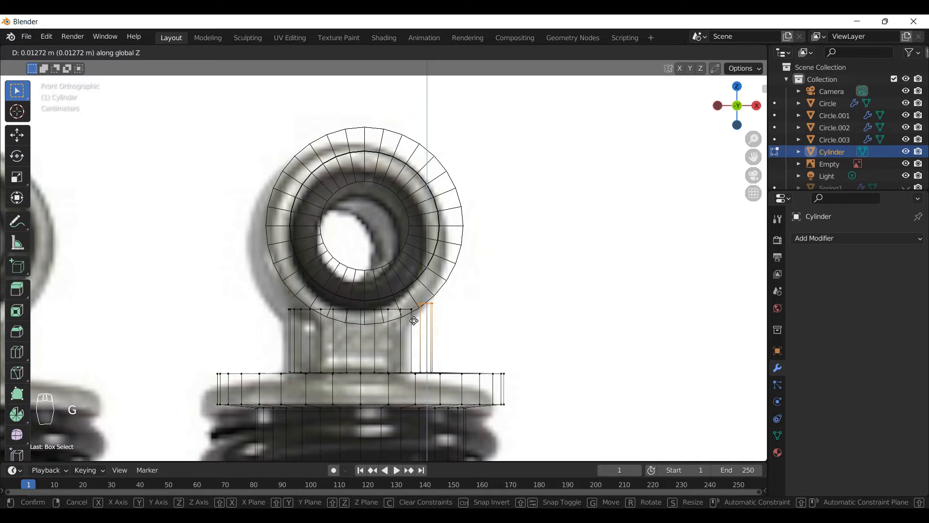
click(414, 320)
Step: Rotate the +X top neck vertices about -26 degrees and raise them another 0.005 m along Z to follow the eyelet's curve
key(r)
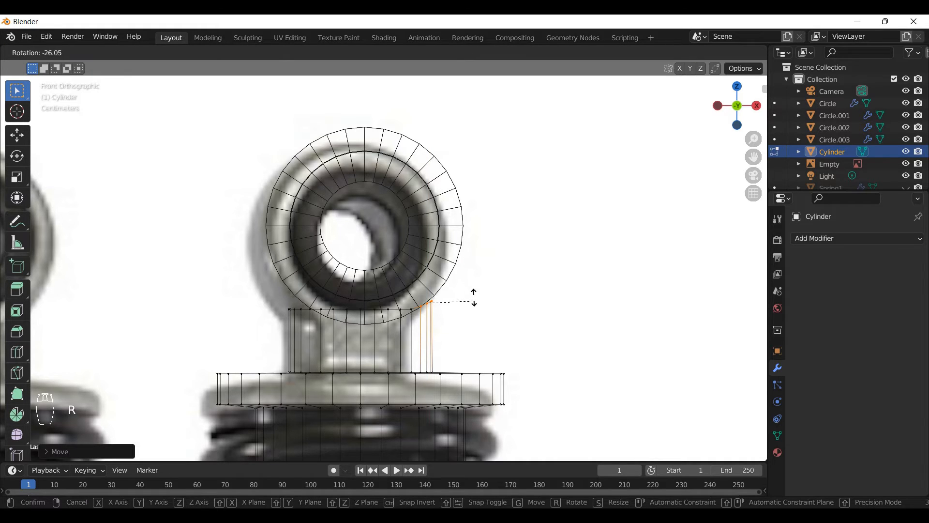
click(473, 294)
key(g)
key(z)
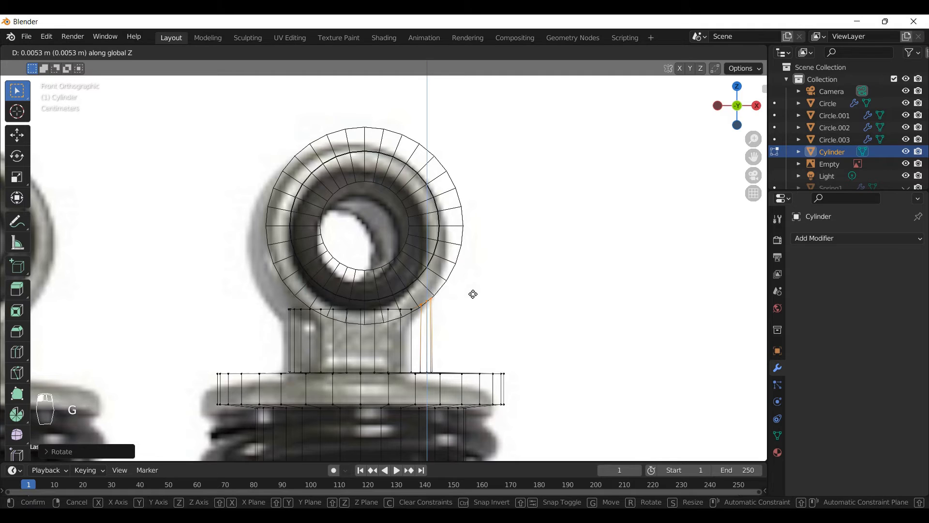
click(473, 294)
Step: Select the vertices at the -X end of the neck's top edge, rotate them about 5 degrees and raise them about 0.003 m along Z
drag(283, 320, 338, 296)
key(r)
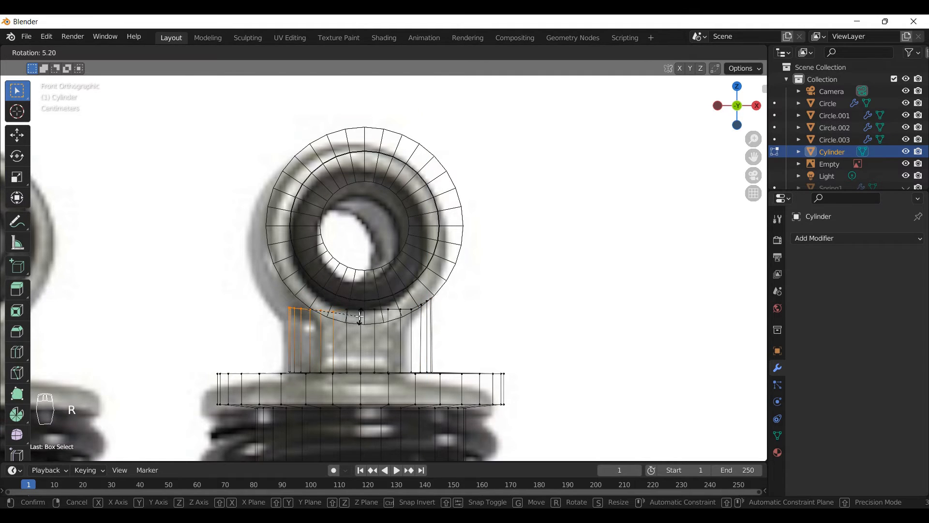
click(360, 315)
key(g)
key(z)
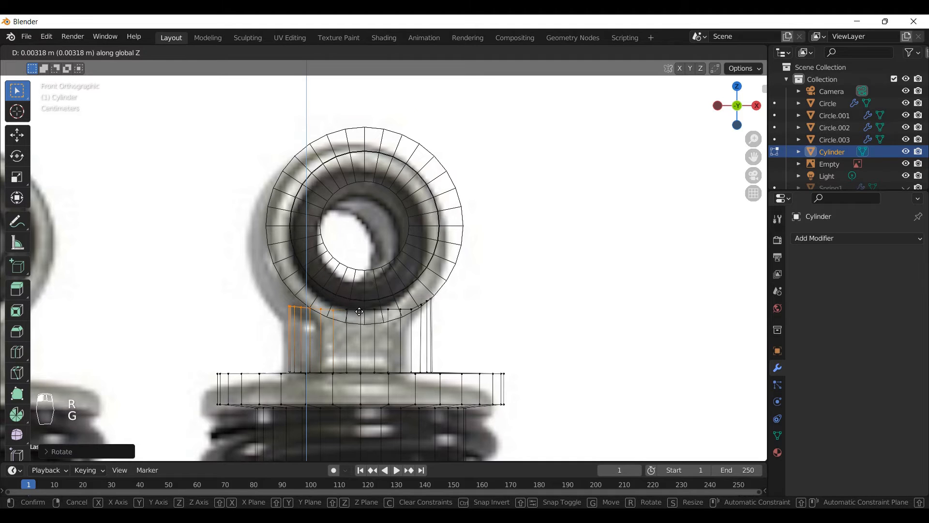
click(359, 311)
Step: Tilt the -X top neck vertices about 10 degrees more, raise them about 0.018 m along Z and fine-tune their rotation to meet the eyelet
key(r)
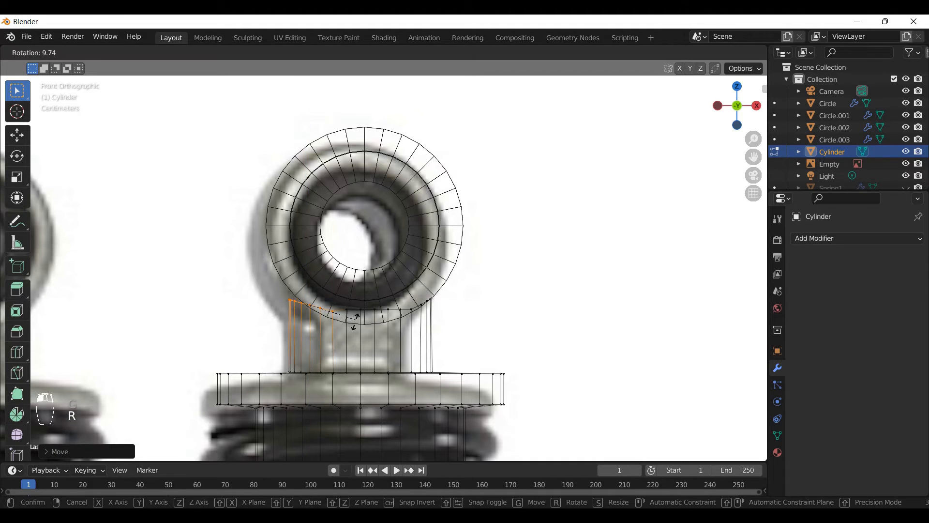
click(355, 320)
key(g)
key(z)
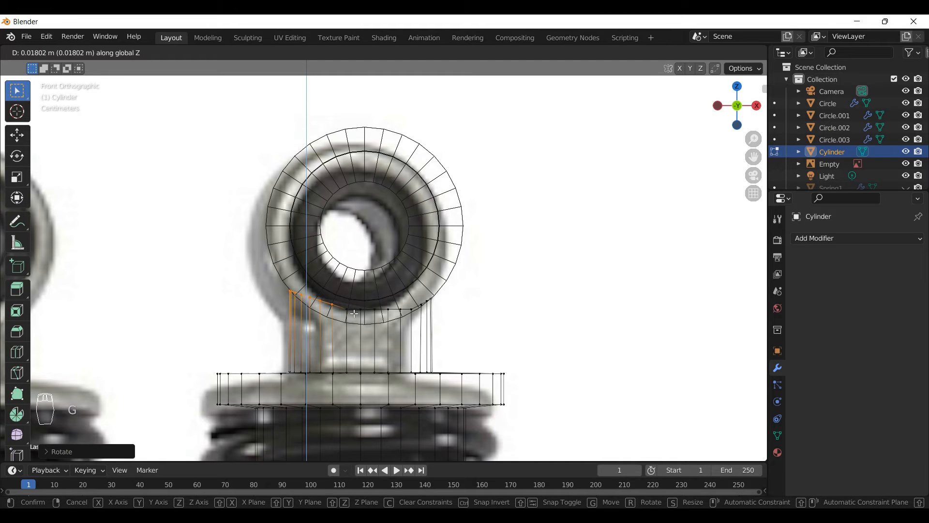
click(354, 313)
key(r)
click(352, 319)
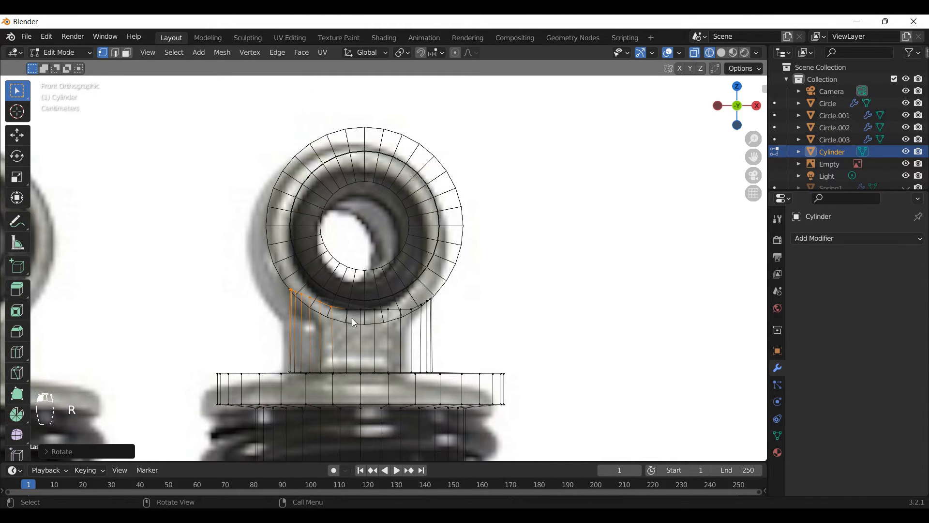
Step: In solid shading, select the front middle vertices of the neck's top edge and lower them about 0.03 m along Z below the eyelet
key(z)
click(463, 320)
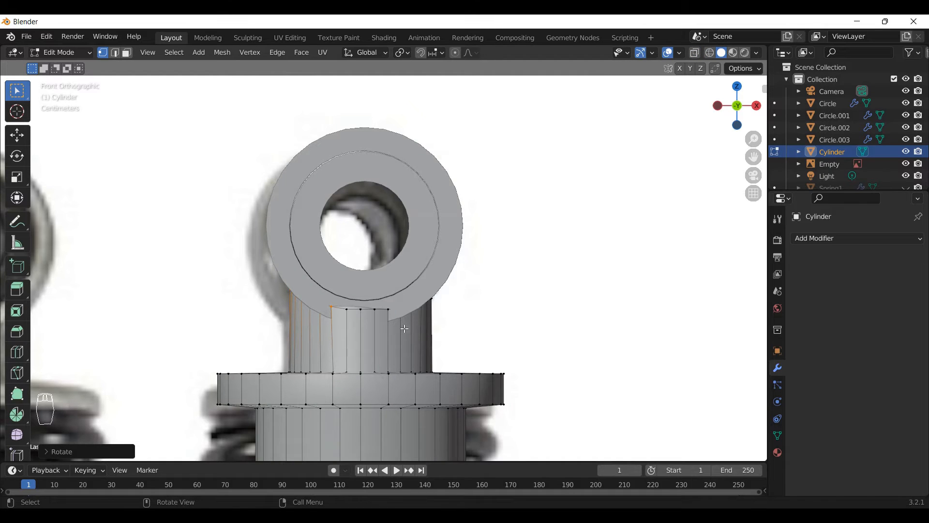
drag(396, 299, 320, 323)
key(g)
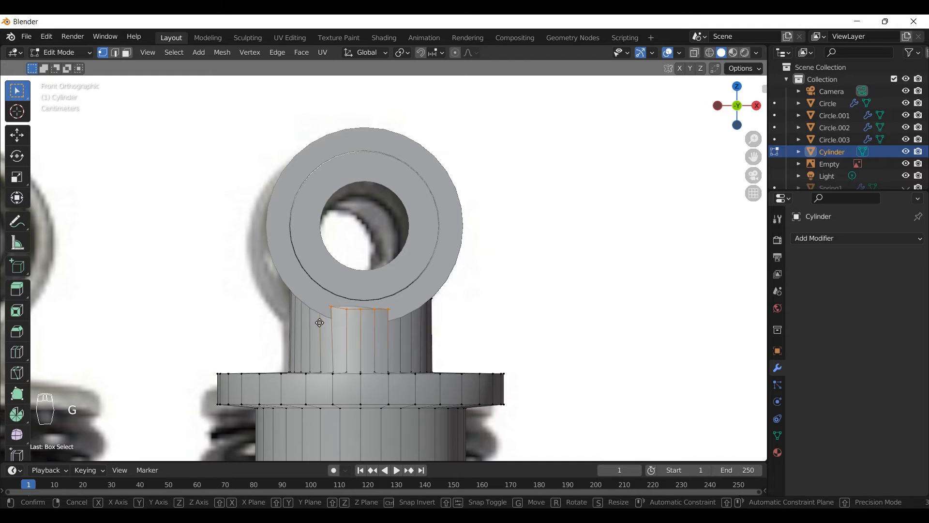
key(z)
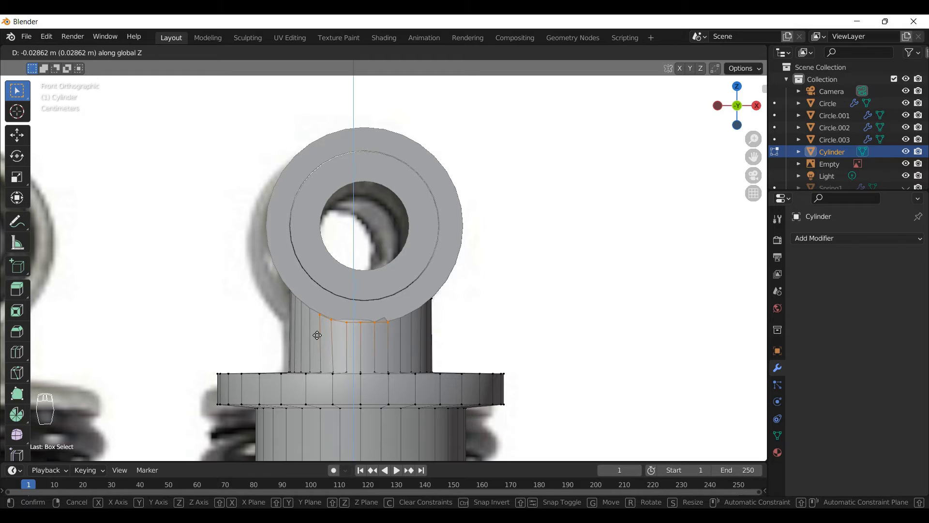
click(317, 338)
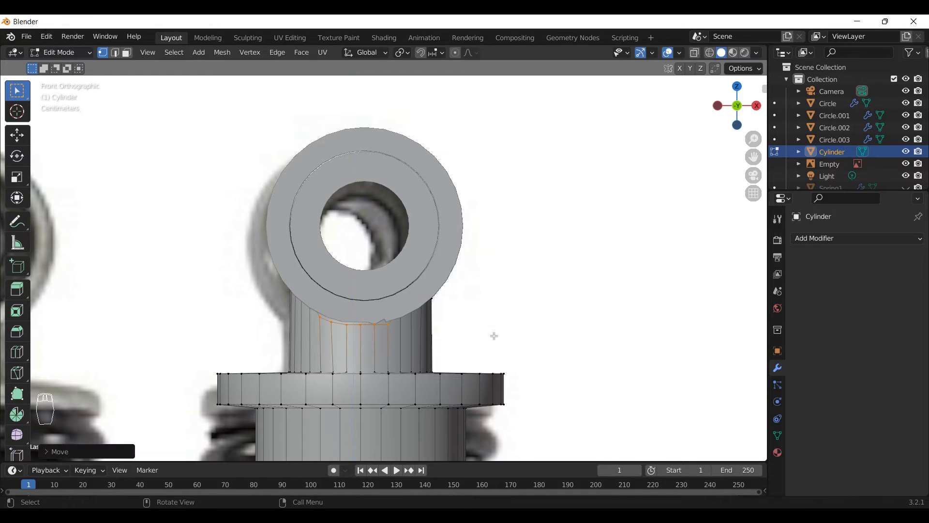
key(z)
click(641, 341)
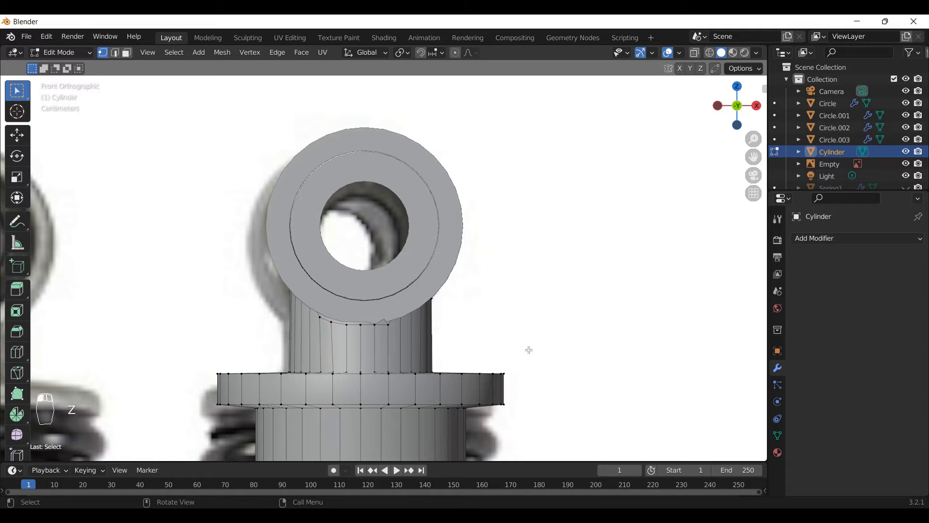
key(ctrl+z)
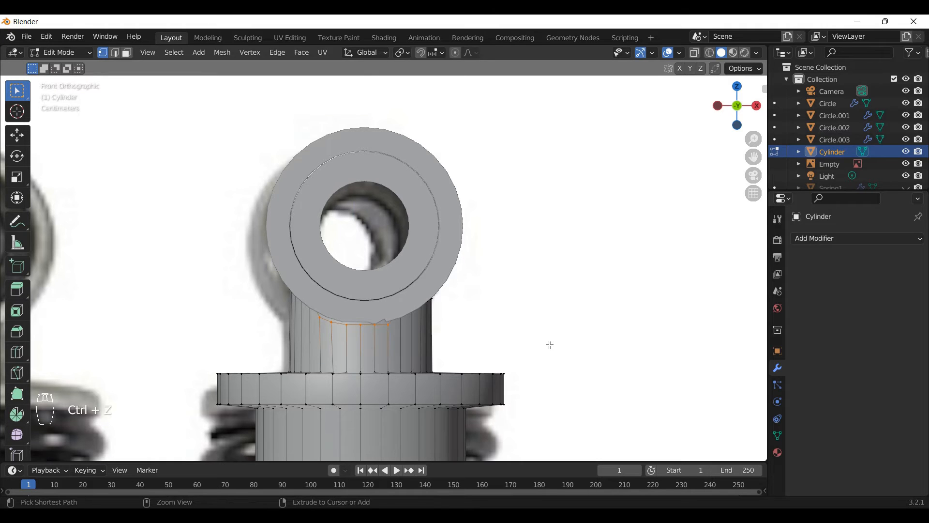
Step: Inspect the neck-to-eyelet joint from several angles and compare the whole shock absorber with the reference image from the front
middle_drag(550, 345, 442, 336)
scroll(442, 336, down, 6)
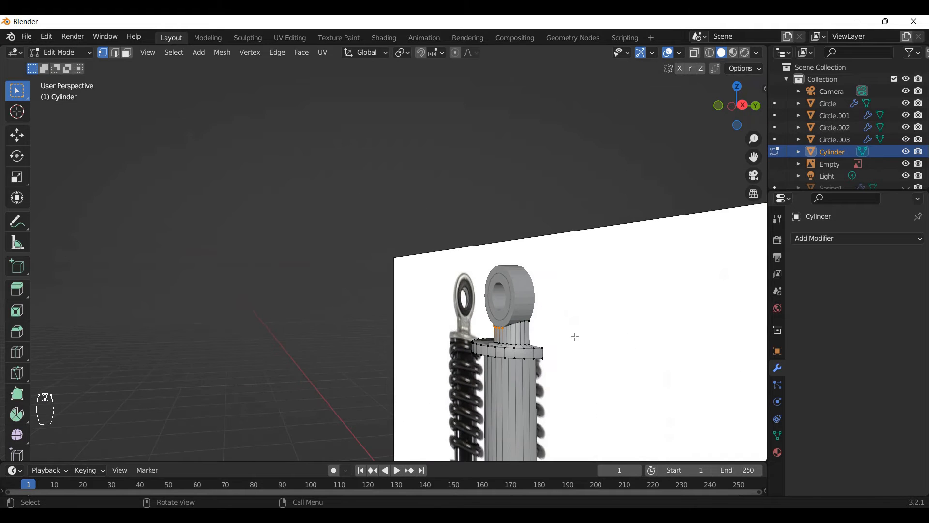
middle_drag(575, 337, 468, 335)
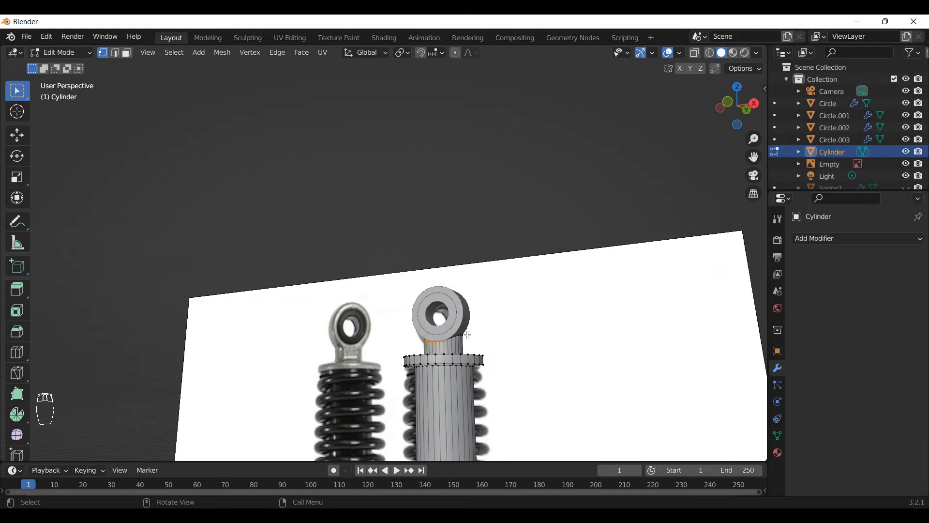
scroll(391, 286, down, 4)
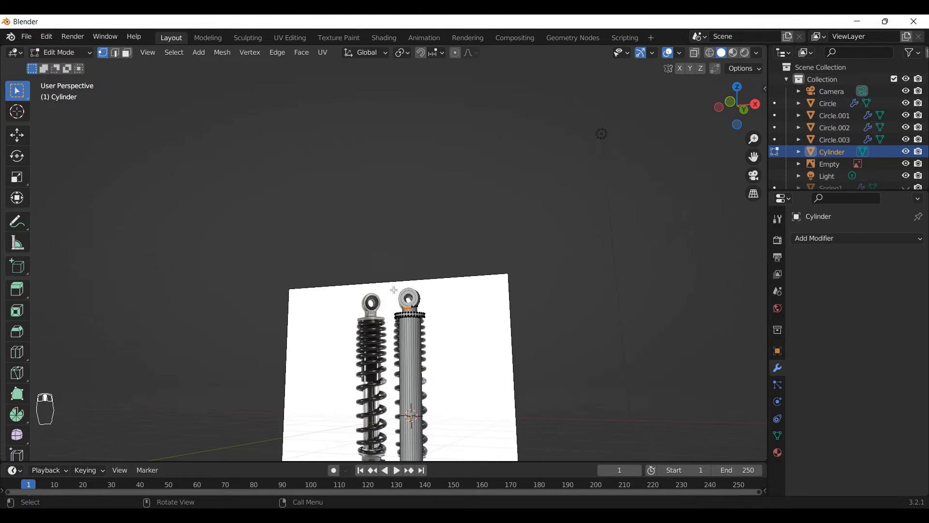
scroll(394, 290, down, 3)
key(KP_1)
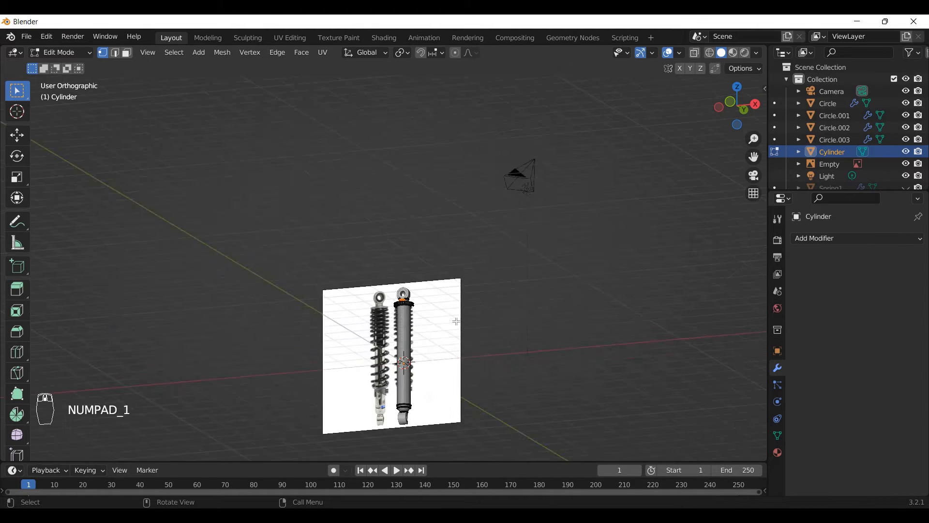
scroll(387, 319, up, 4)
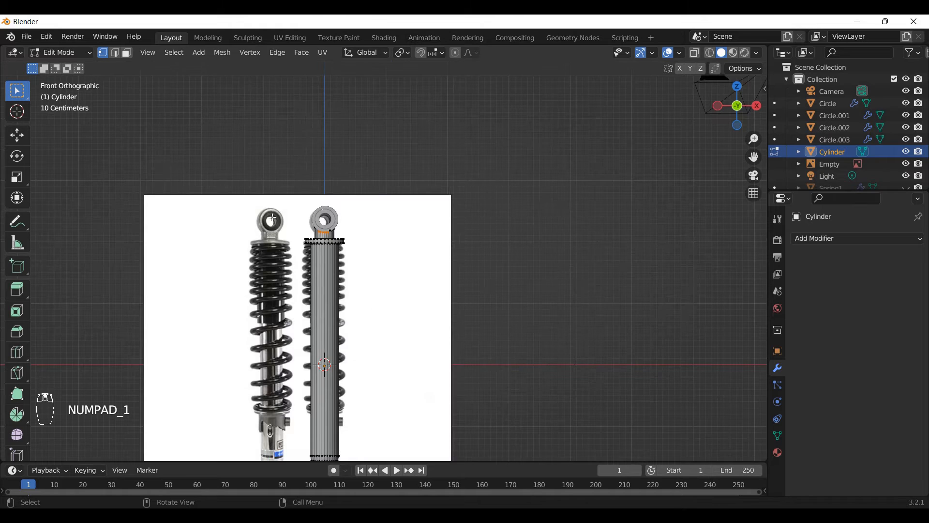
scroll(273, 218, down, 4)
scroll(222, 343, up, 3)
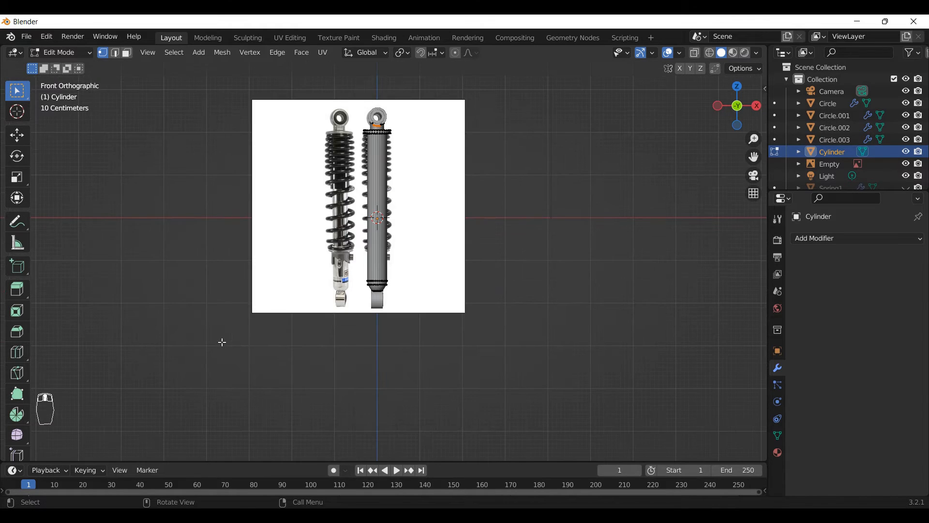
Step: Return to Object Mode and unhide Spring1 and spring2 to compare the assembled shock absorber without and with the reference image
scroll(284, 340, up, 4)
key(Tab)
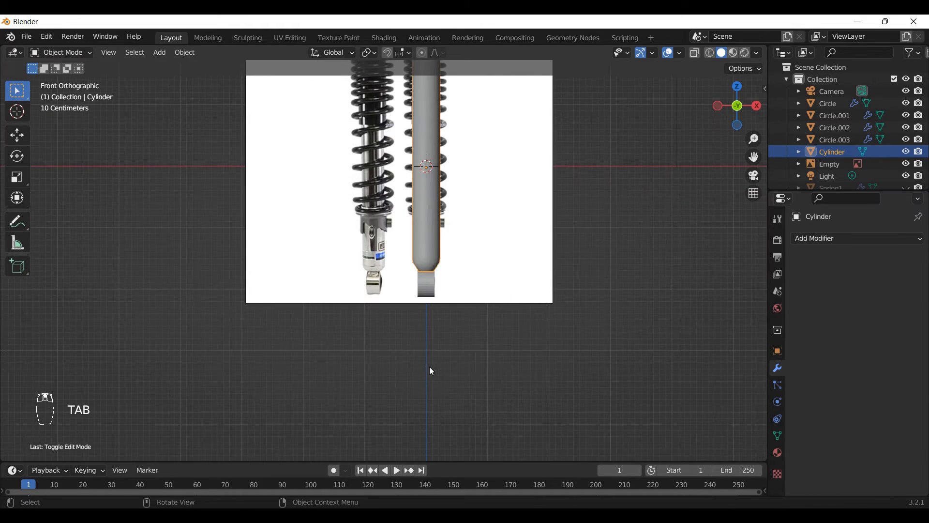
scroll(427, 363, down, 2)
scroll(452, 184, up, 2)
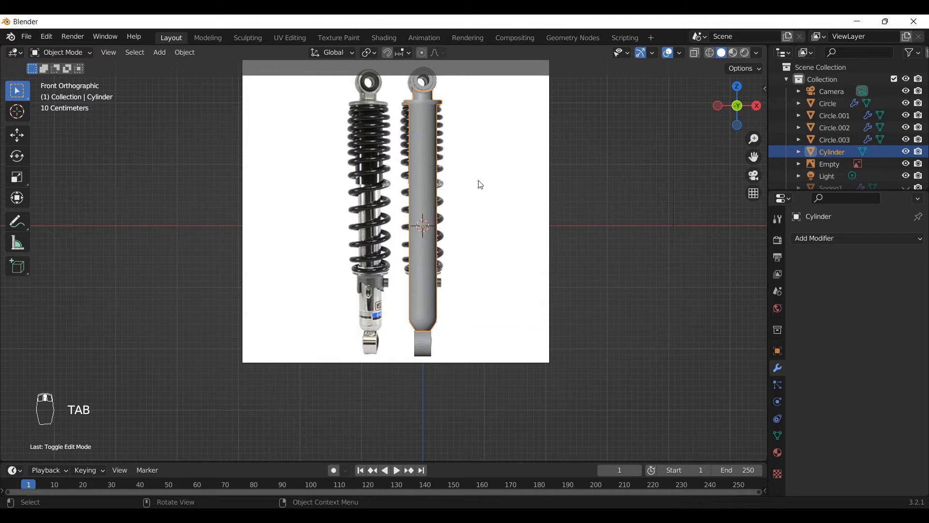
click(896, 164)
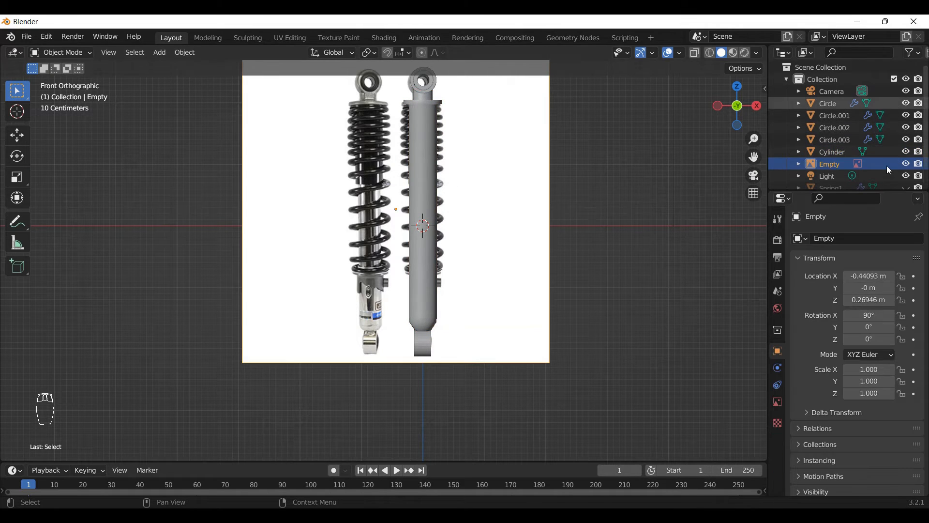
click(906, 165)
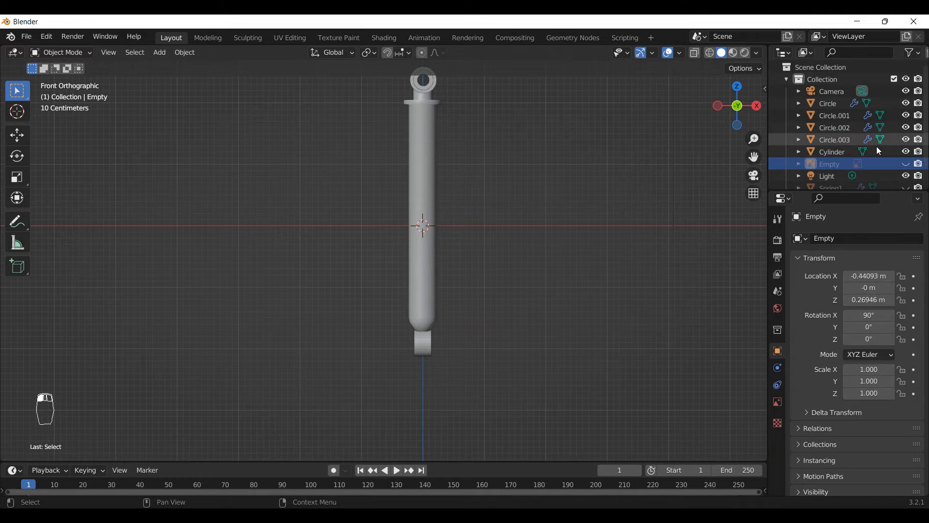
scroll(876, 146, down, 2)
click(906, 168)
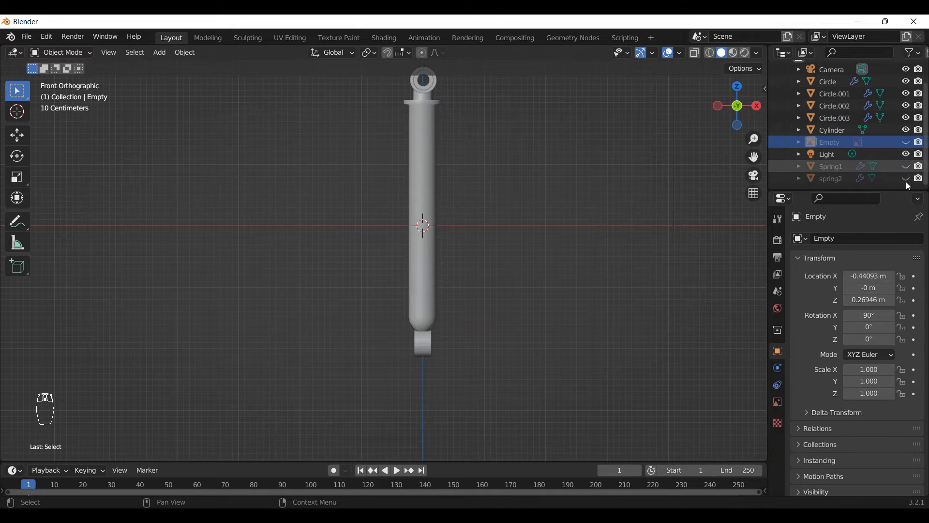
click(906, 182)
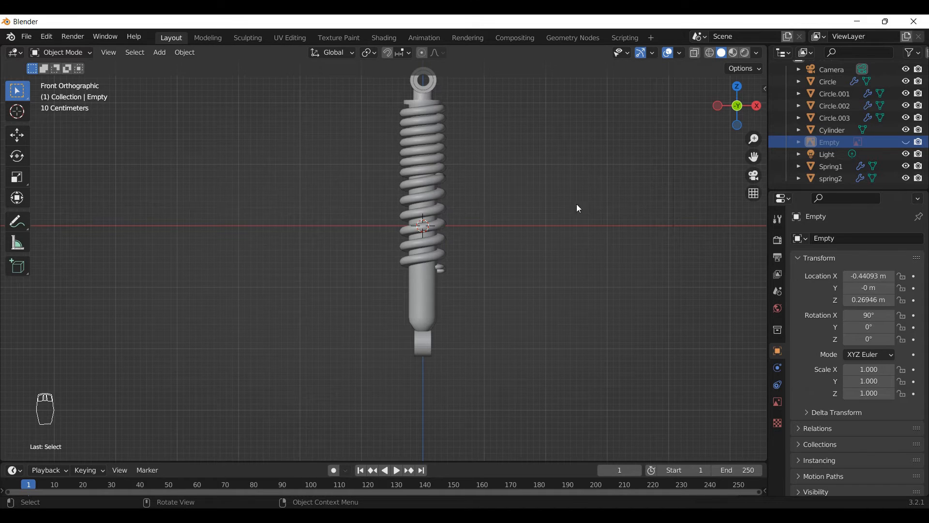
click(907, 142)
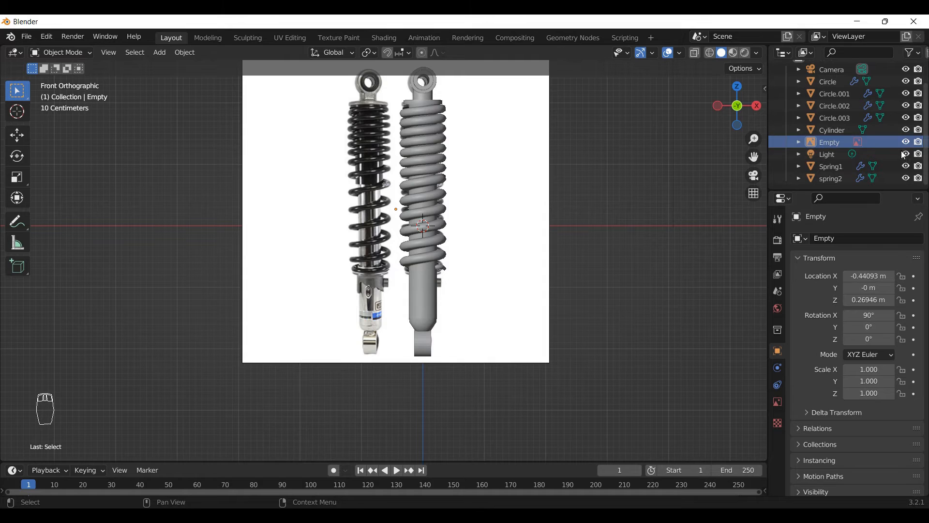
scroll(310, 329, up, 3)
scroll(468, 298, up, 1)
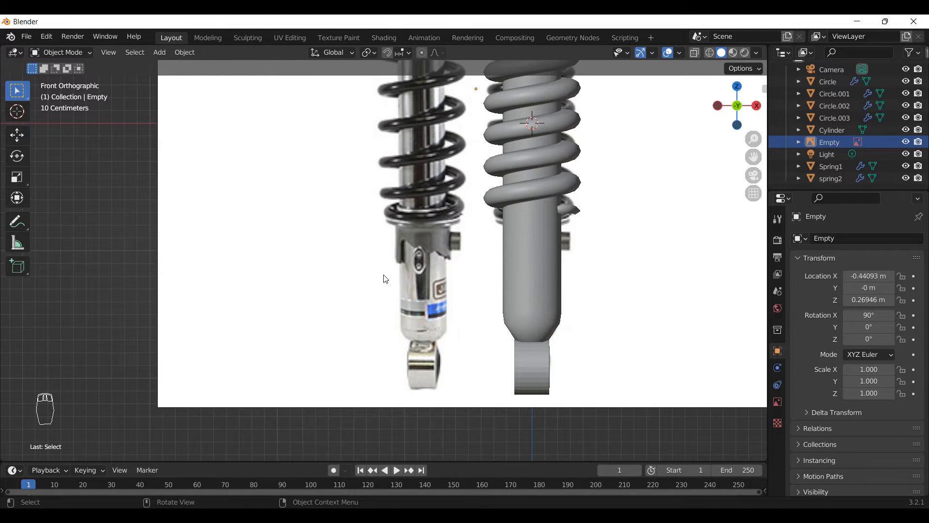
key(shift+a)
mouse_move(355, 257)
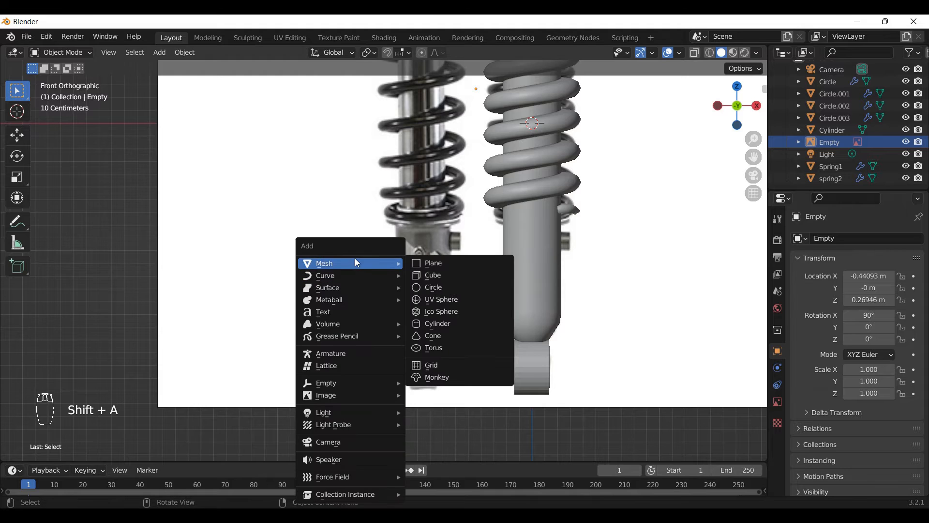
click(443, 289)
scroll(481, 333, down, 3)
scroll(481, 334, down, 1)
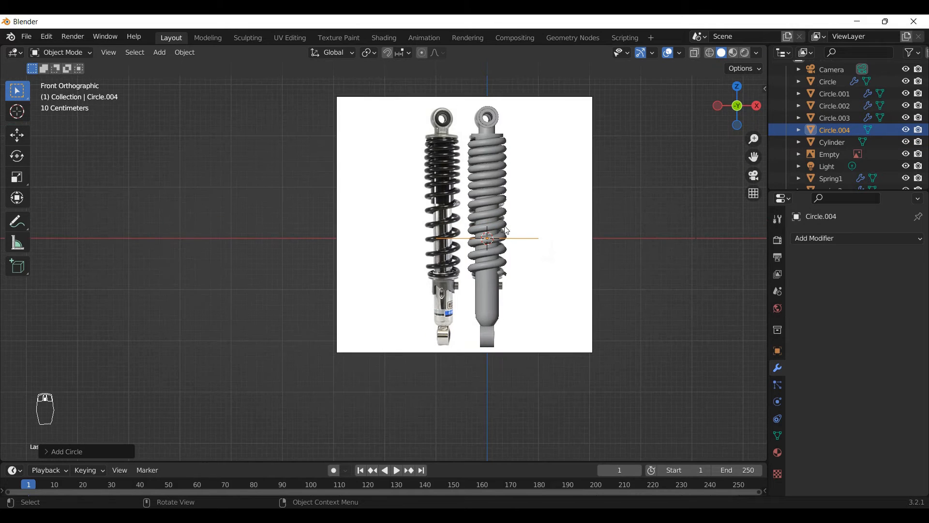
scroll(520, 222, up, 2)
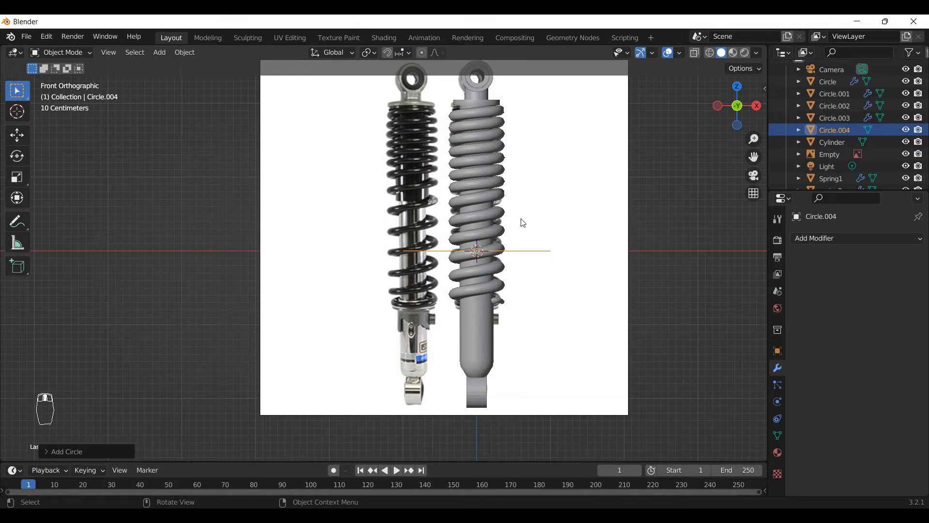
key(x)
click(695, 214)
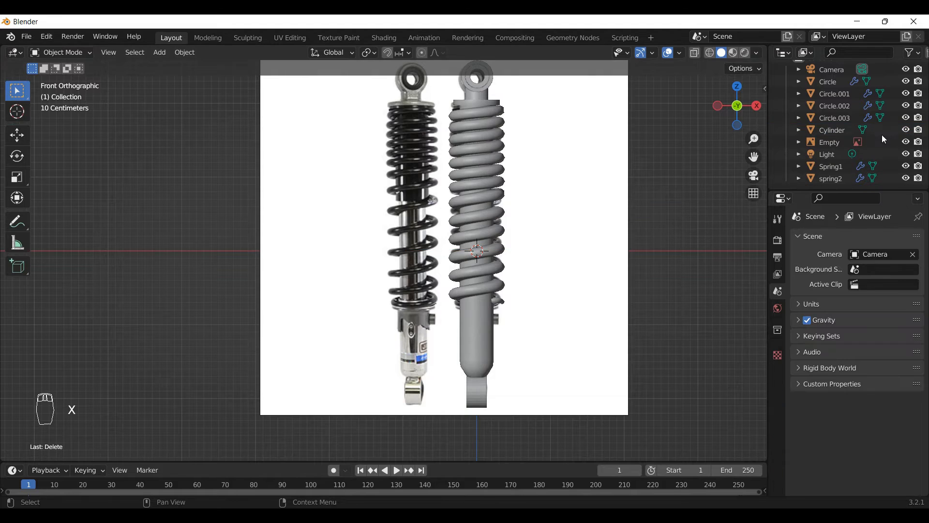
Step: Hide all the circle objects, the cylinder, the light and both springs so only the reference image shows in the viewport
click(906, 94)
click(907, 82)
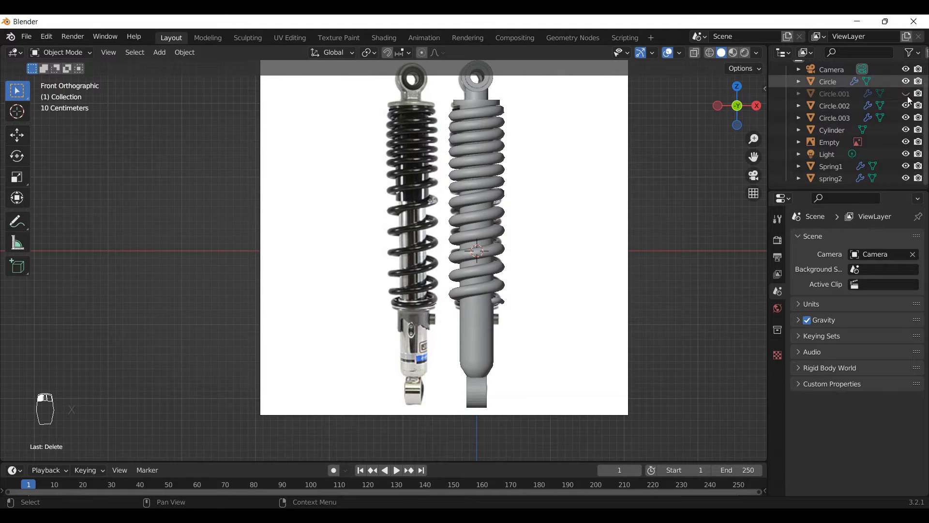
click(906, 106)
click(906, 118)
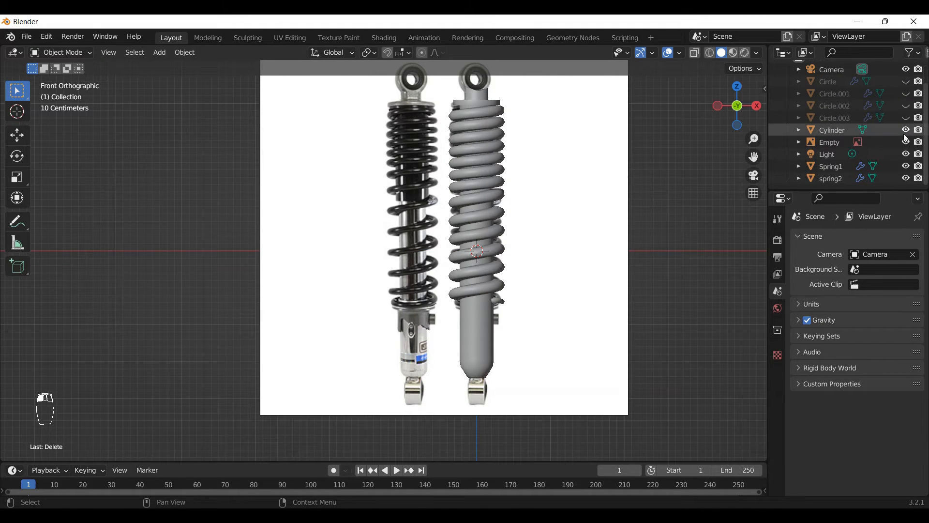
click(906, 130)
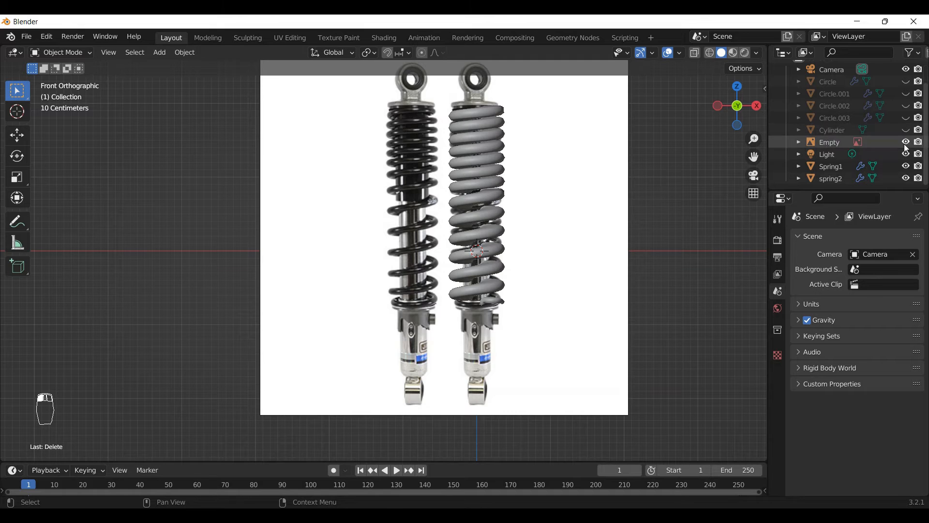
click(906, 142)
click(906, 154)
click(906, 166)
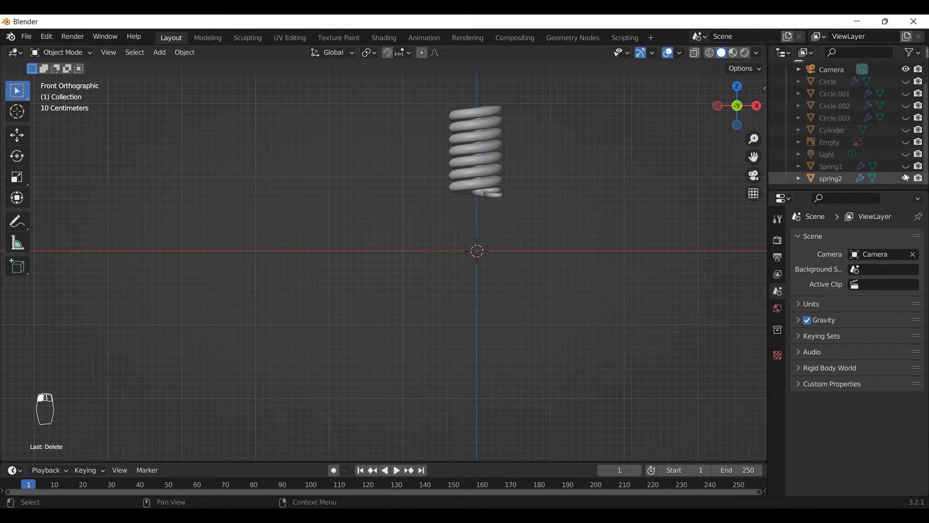
click(906, 179)
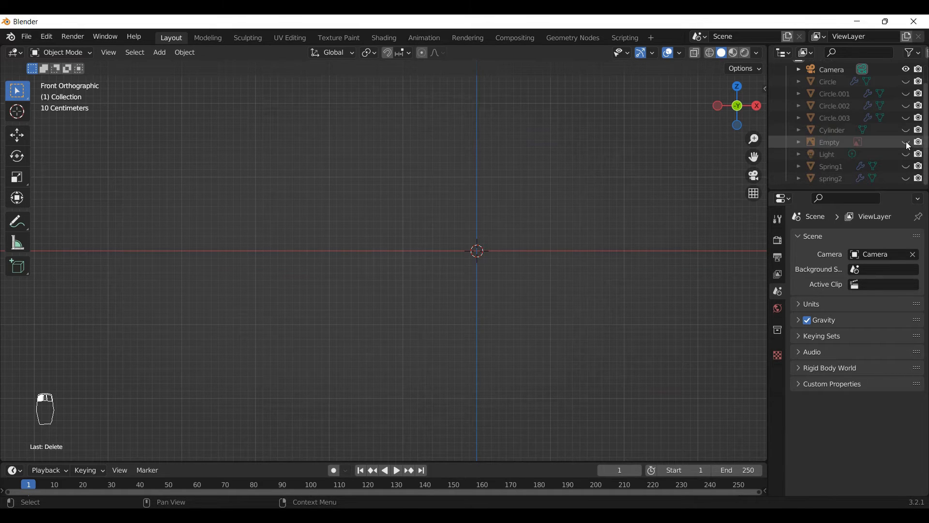
click(906, 142)
key(shift+a)
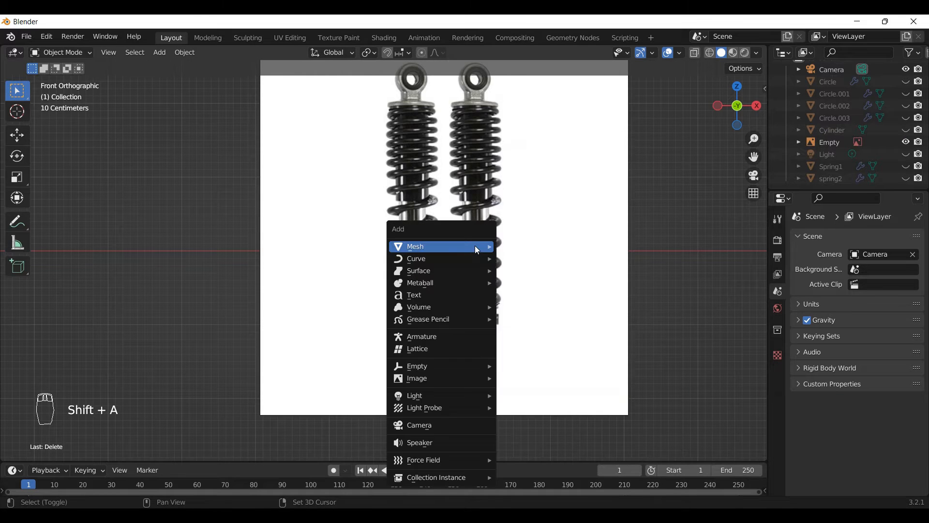
mouse_move(475, 243)
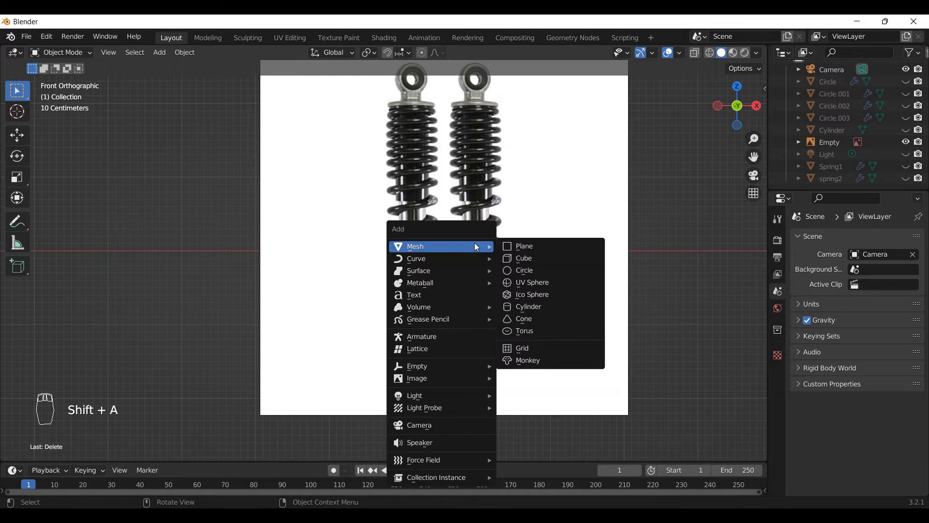
click(527, 271)
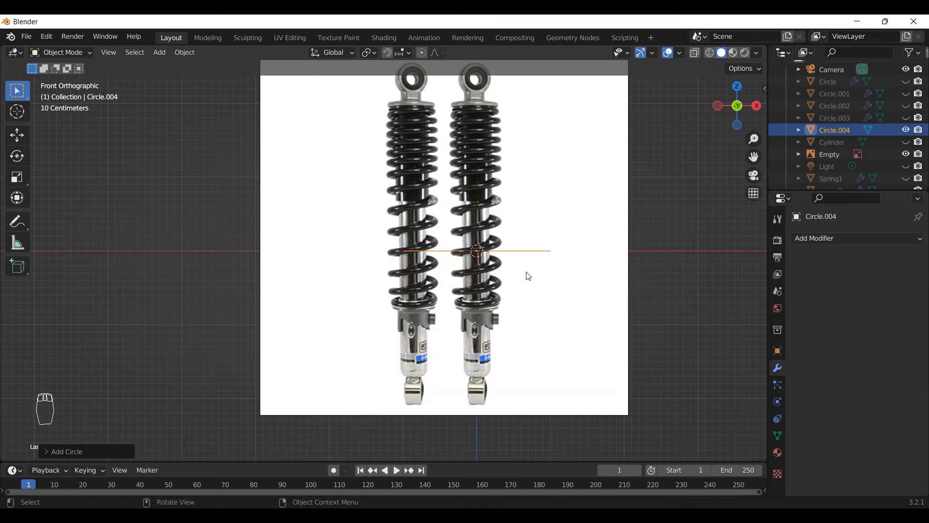
key(r)
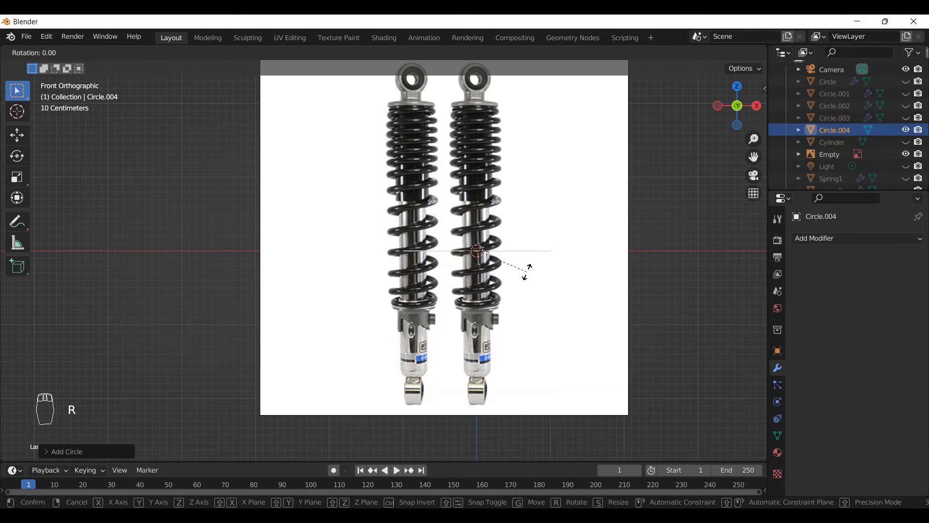
key(z)
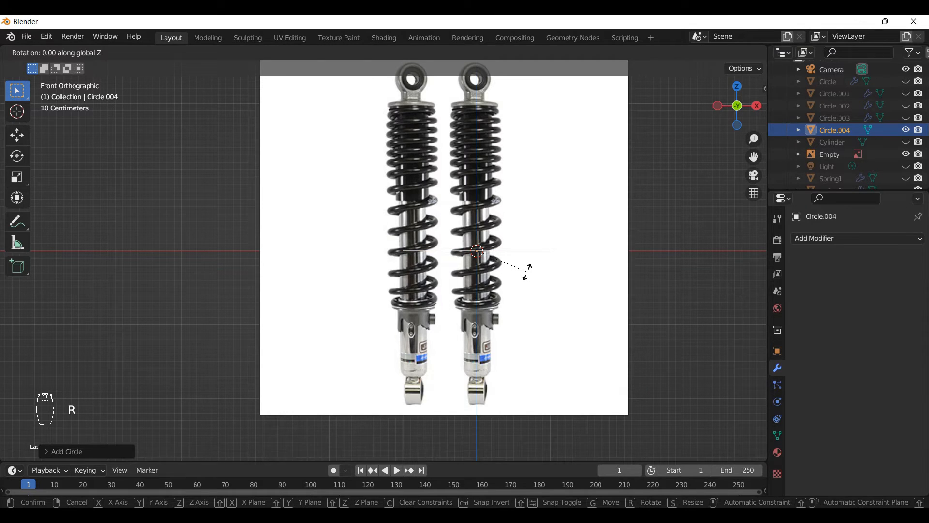
right_click(527, 272)
text(rx)
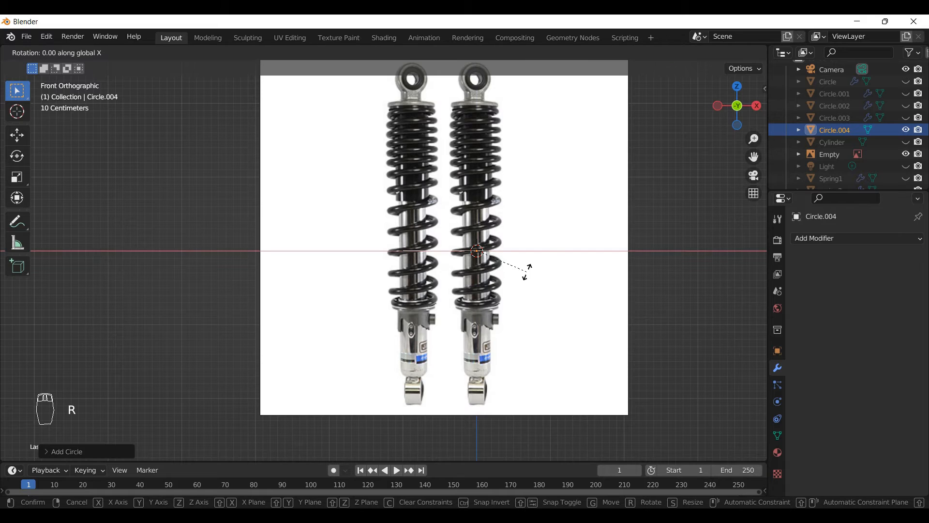
text(90)
key(Return)
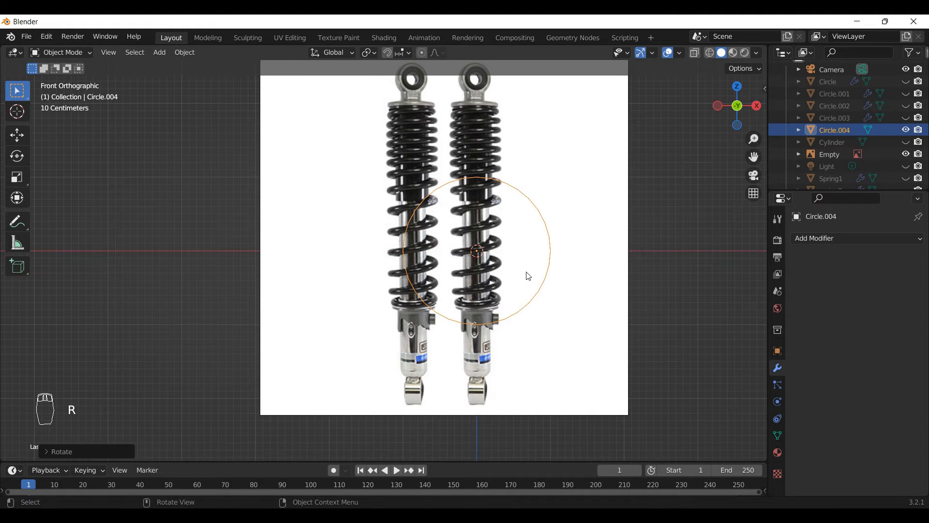
scroll(514, 285, up, 2)
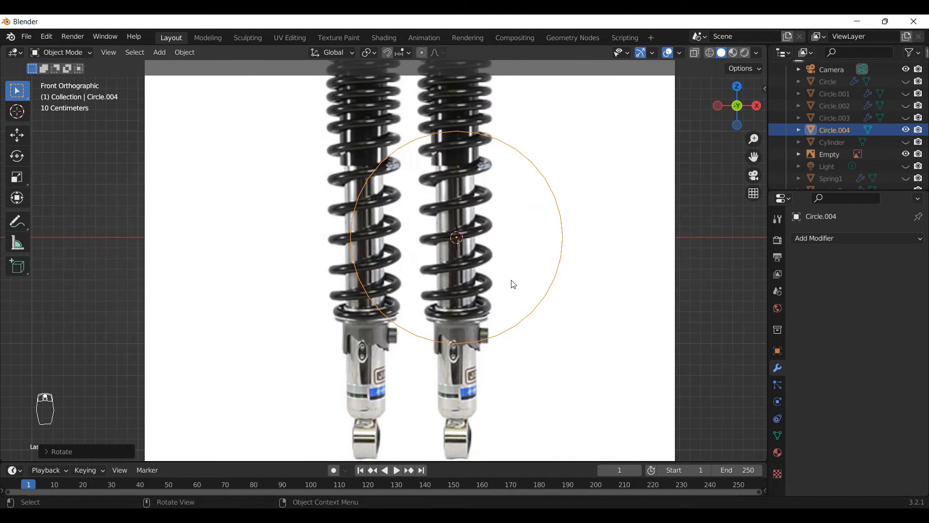
key(s)
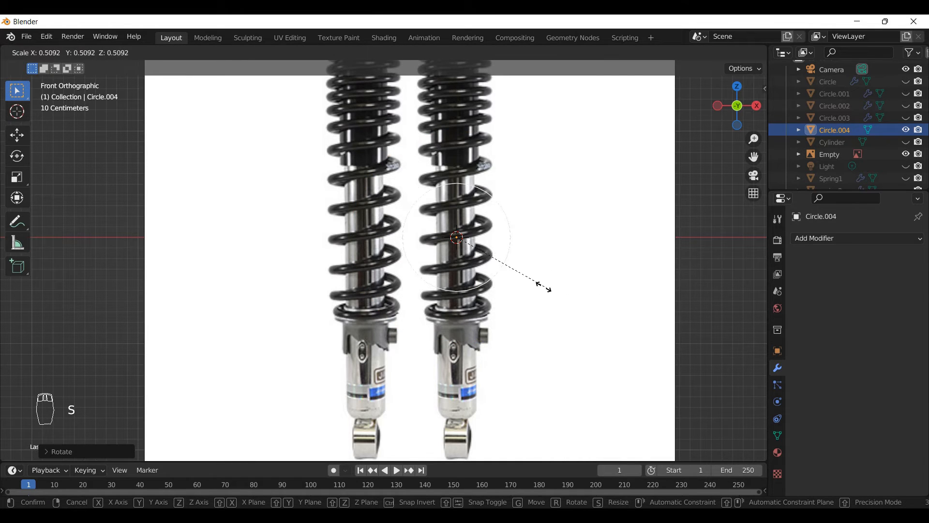
click(544, 289)
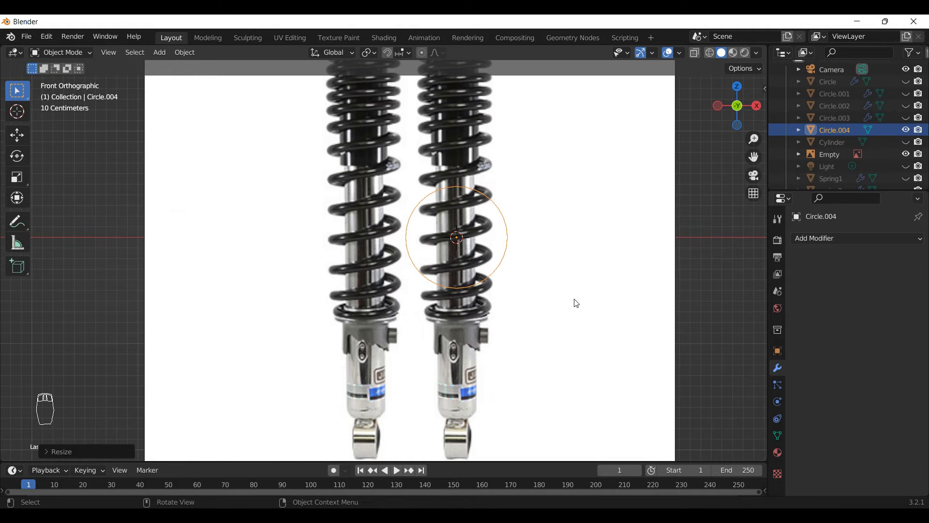
middle_drag(577, 304, 573, 304)
key(KP_3)
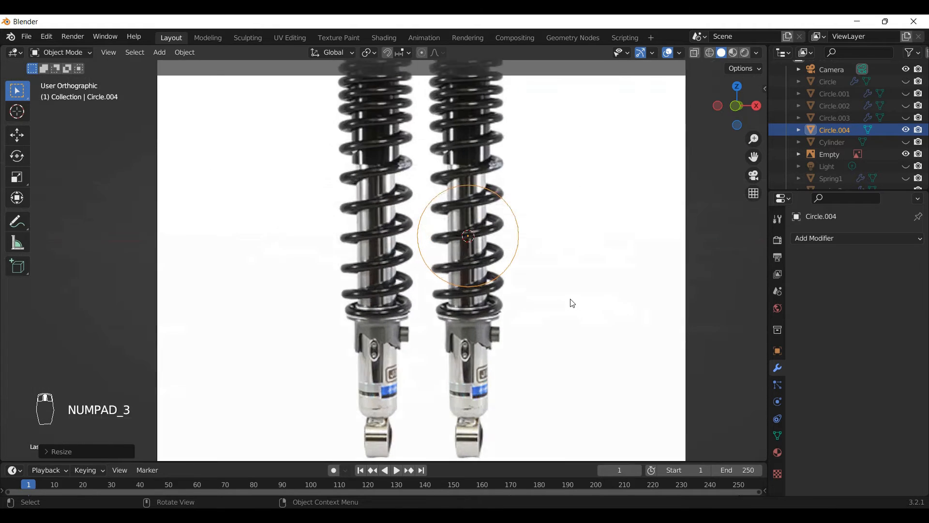
scroll(545, 294, down, 3)
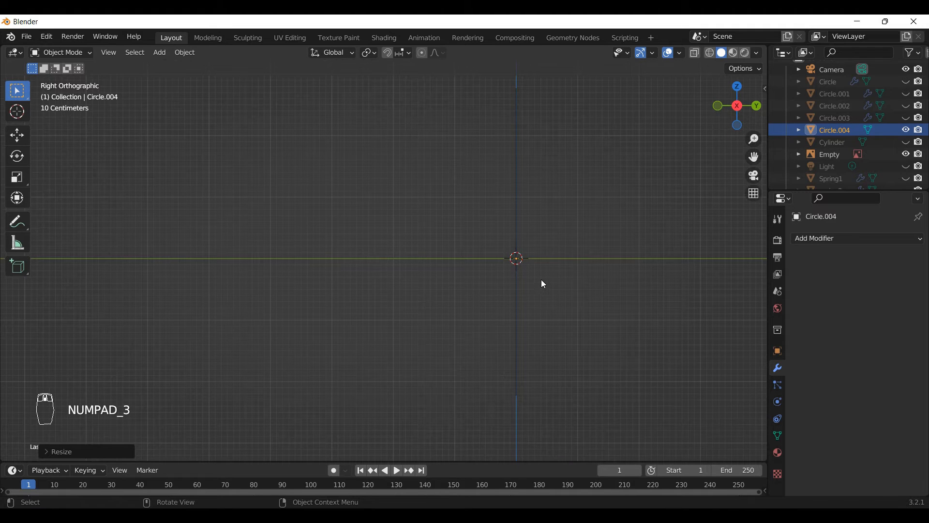
key(KP_1)
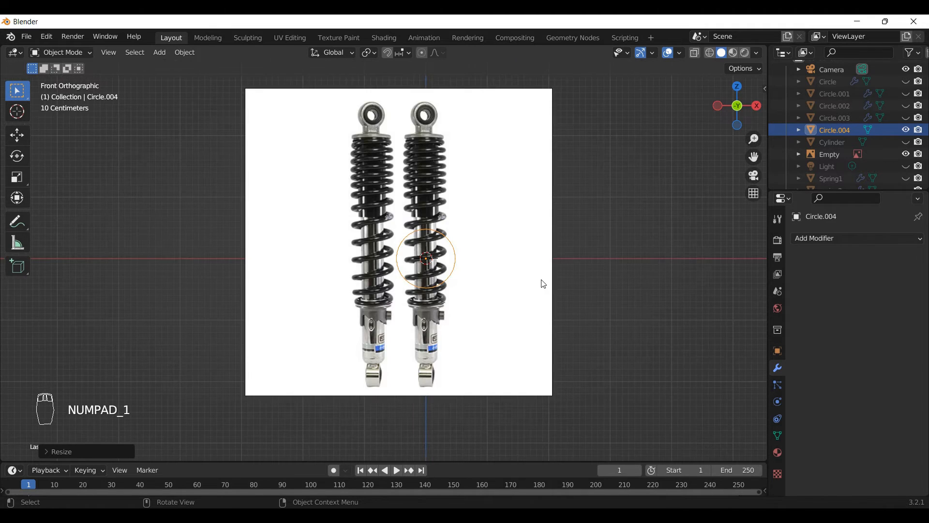
key(Delete)
key(Delete)
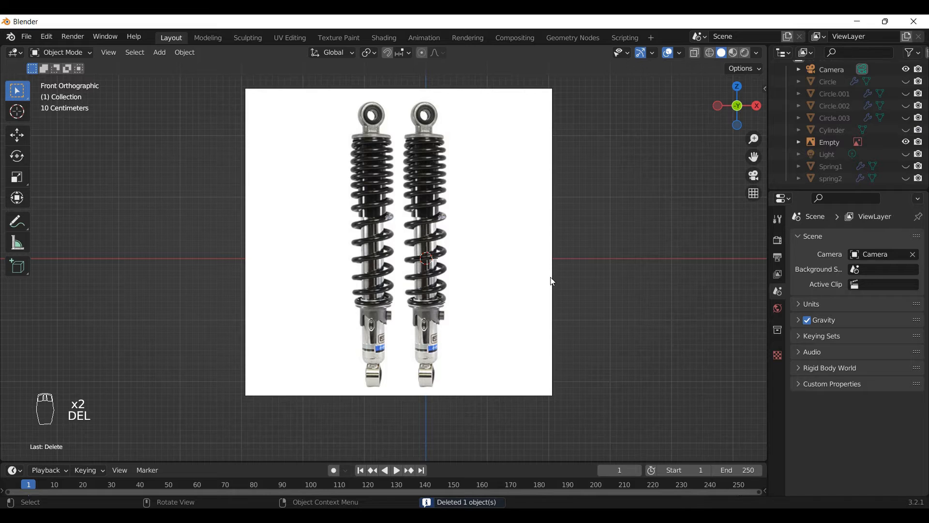
Step: In the right orthographic view, add a mesh circle at the origin and enter Edit Mode on it
key(KP_3)
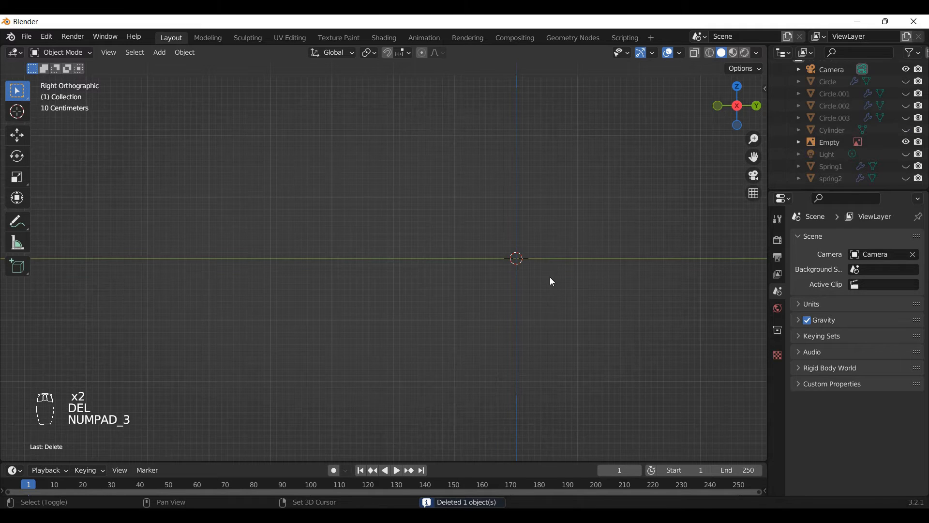
key(shift+a)
mouse_move(528, 263)
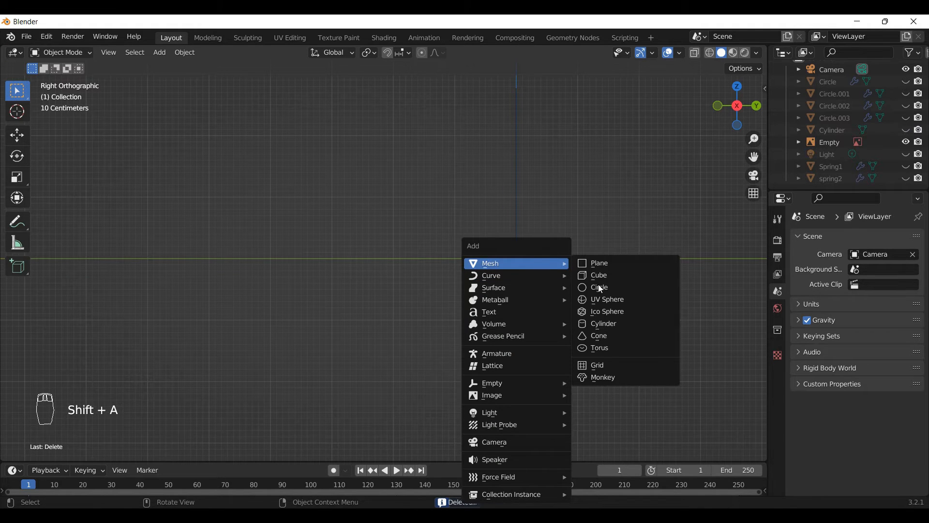
click(598, 286)
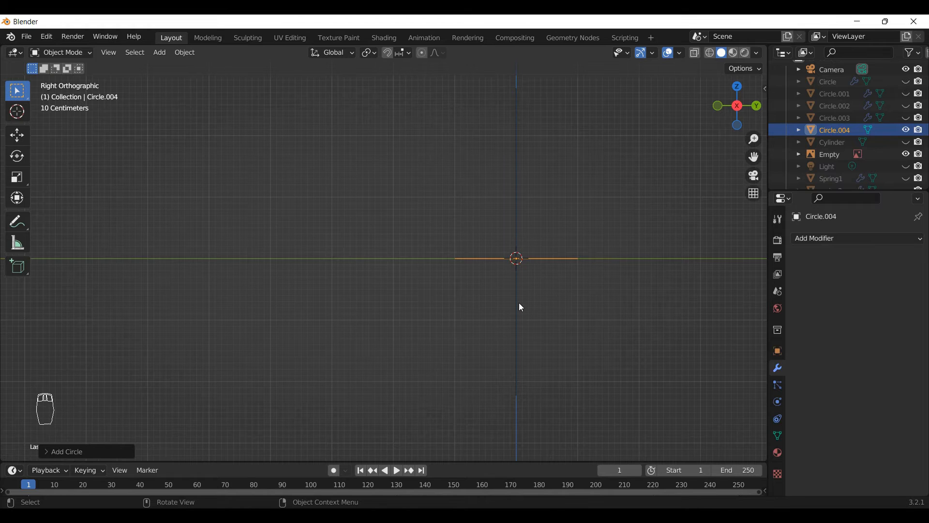
key(Tab)
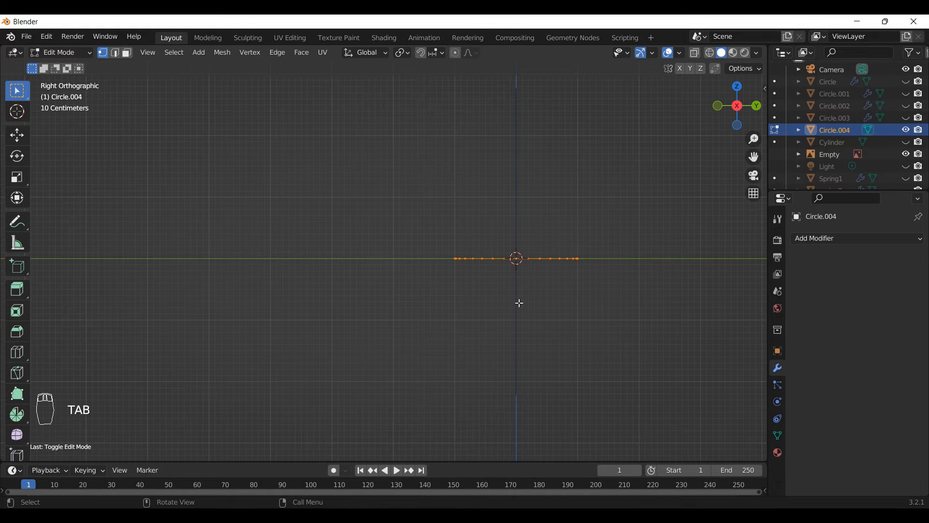
Step: Extrude the circle a short distance upward along Z to form a thin ring wall
key(e)
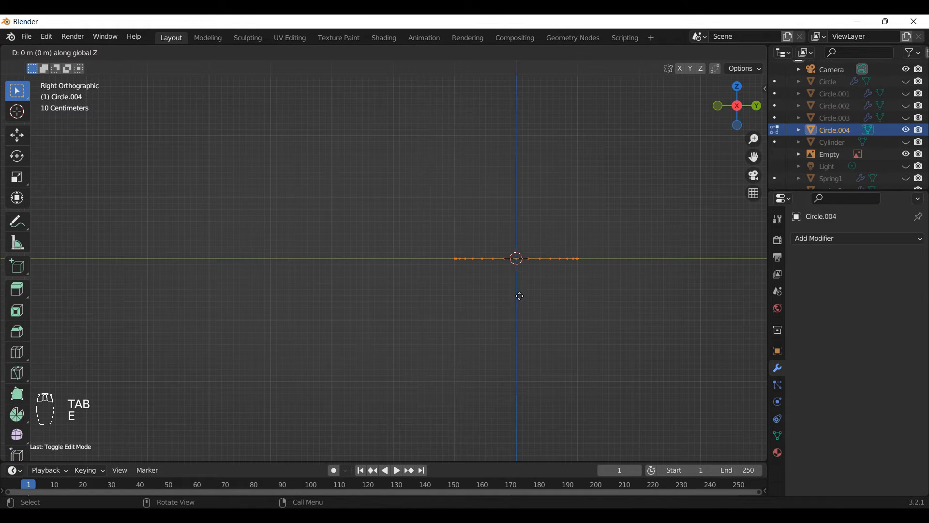
click(521, 294)
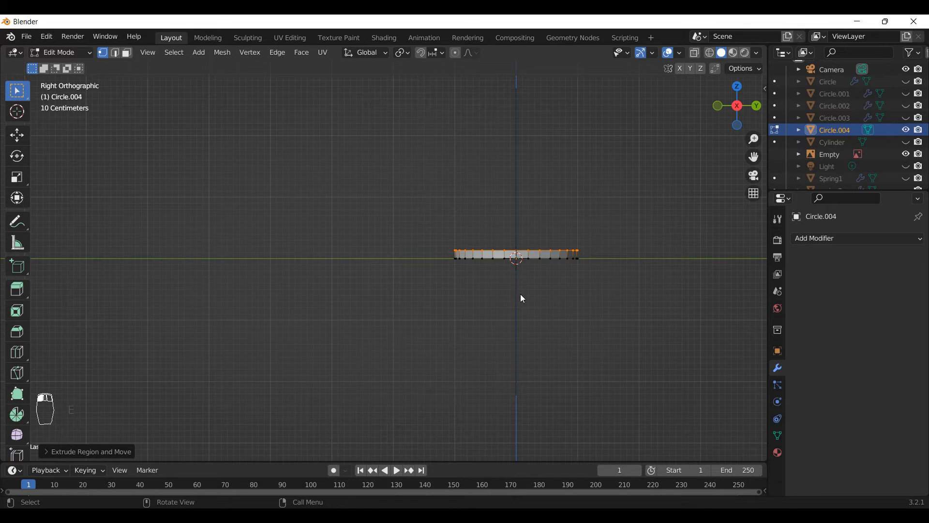
key(z)
click(532, 290)
Step: In Object Mode and front view, lower the ring along Z to the seat below the reference image's right-hand spring and shrink it to roughly the spring's width
key(KP_1)
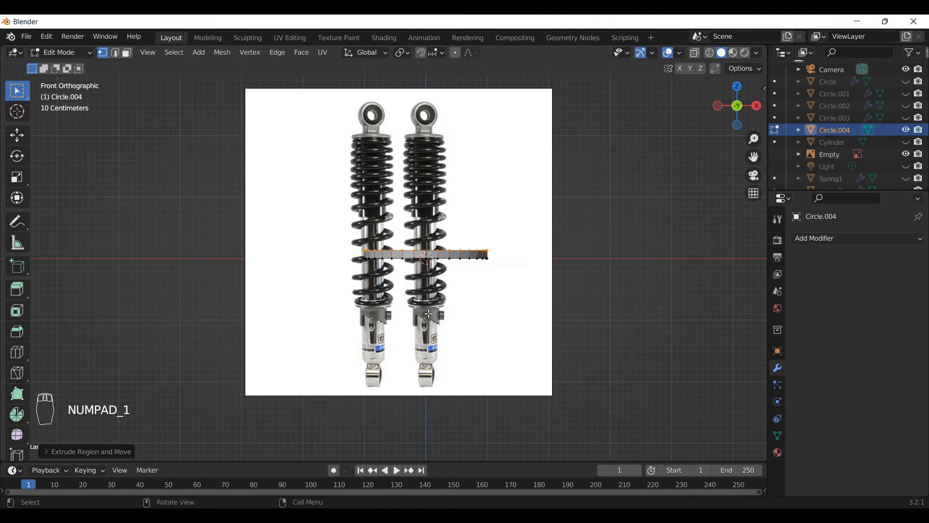
scroll(429, 314, up, 2)
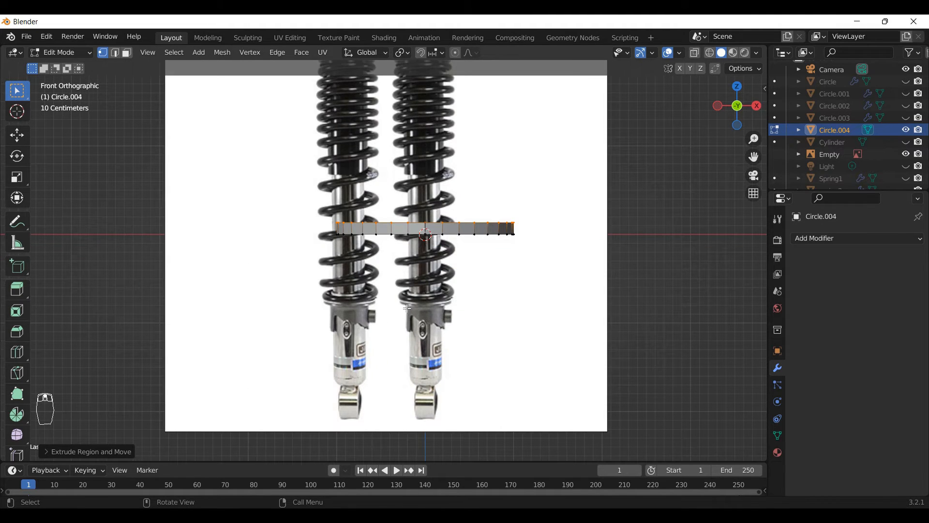
key(Tab)
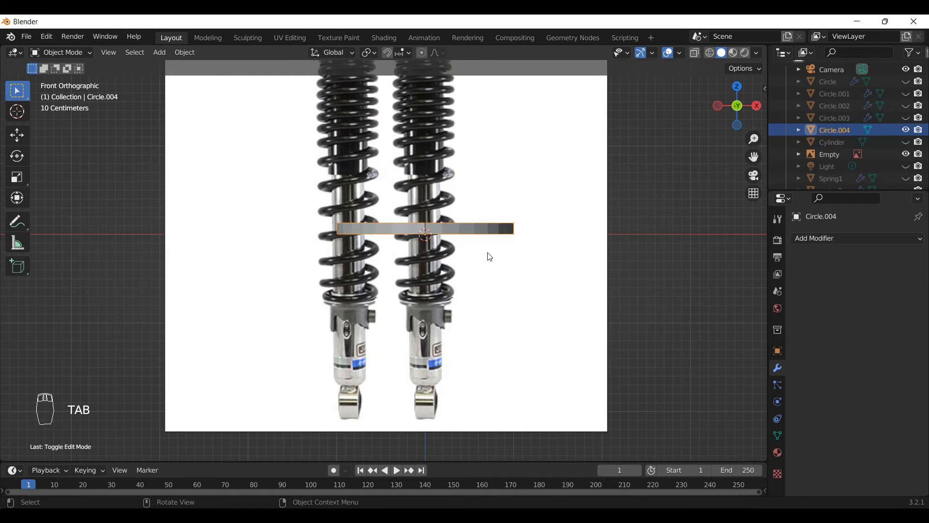
key(g)
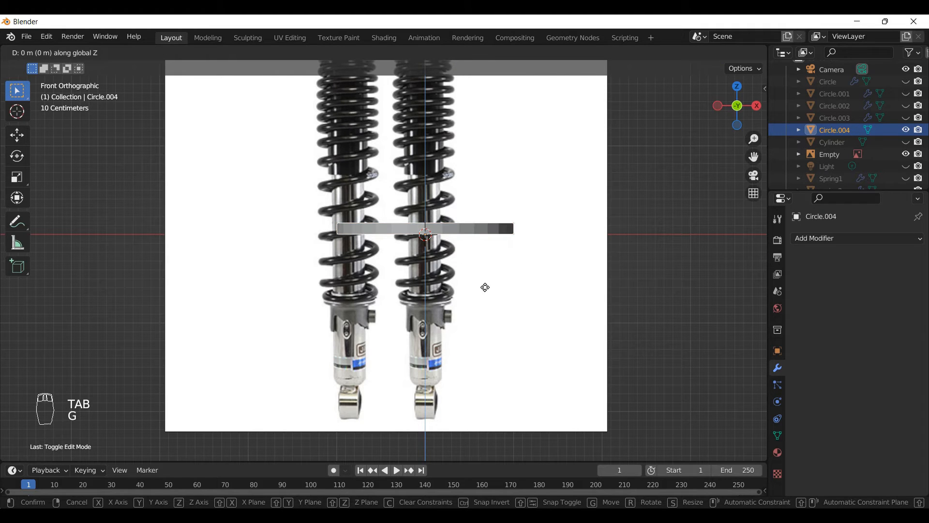
click(489, 328)
key(s)
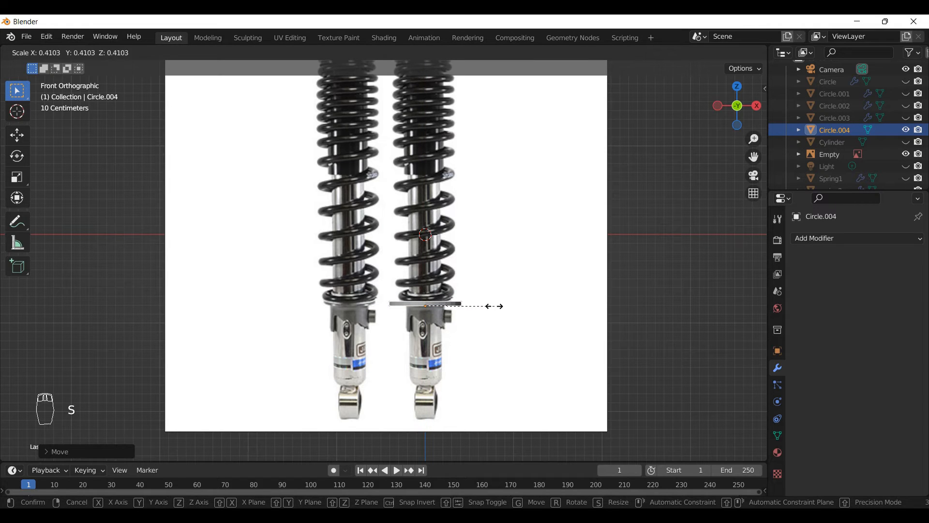
click(489, 305)
Step: Raise the ring slightly along Z and scale it down a little to fit the flange under the spring
scroll(419, 310, up, 3)
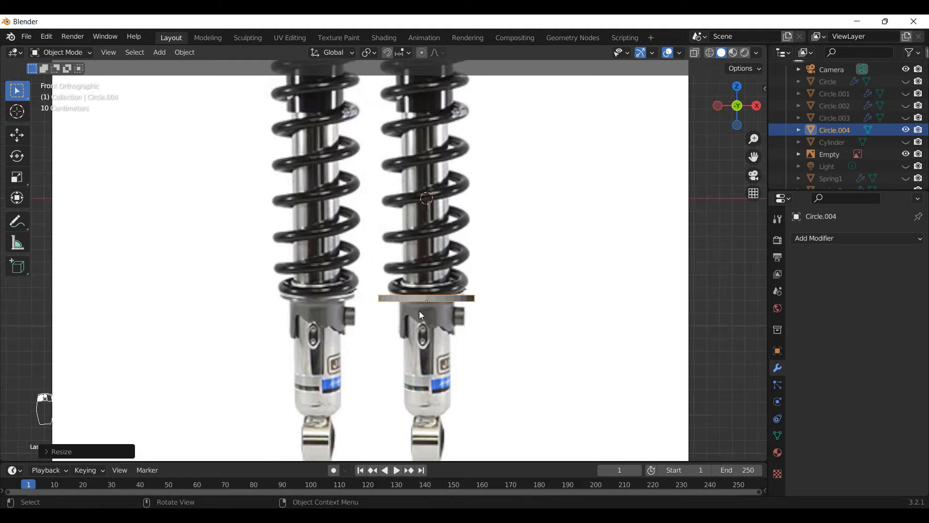
key(g)
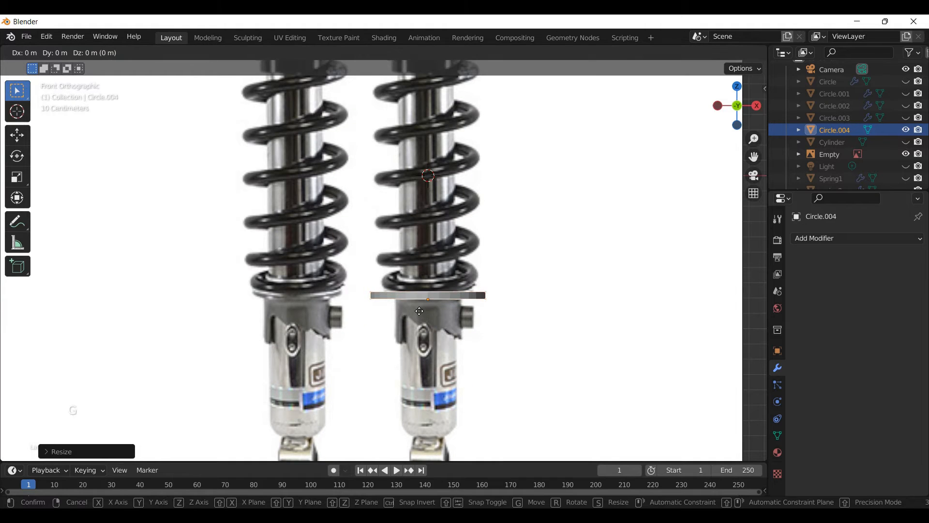
key(z)
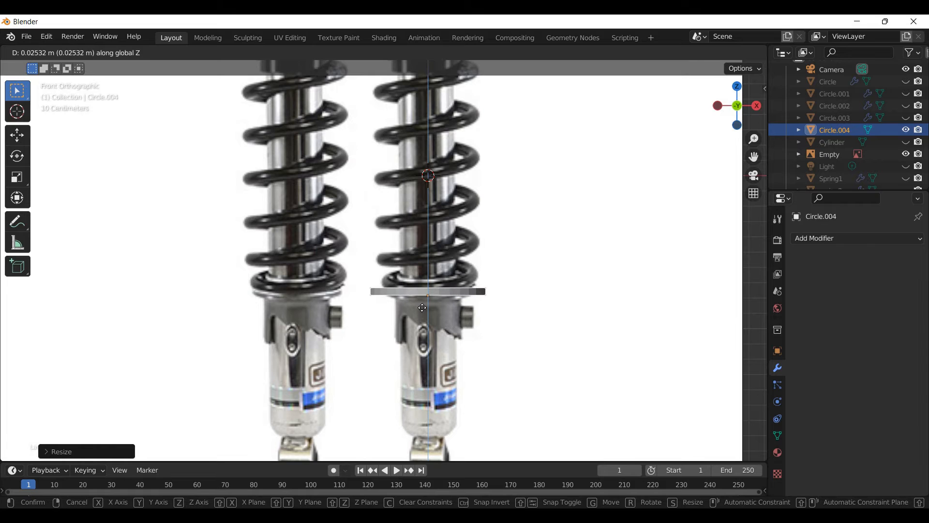
click(422, 309)
key(s)
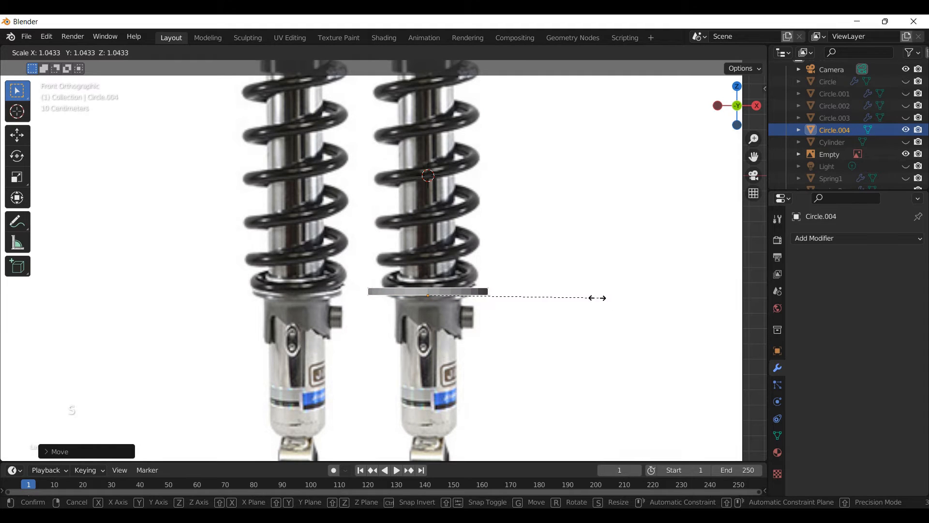
click(578, 298)
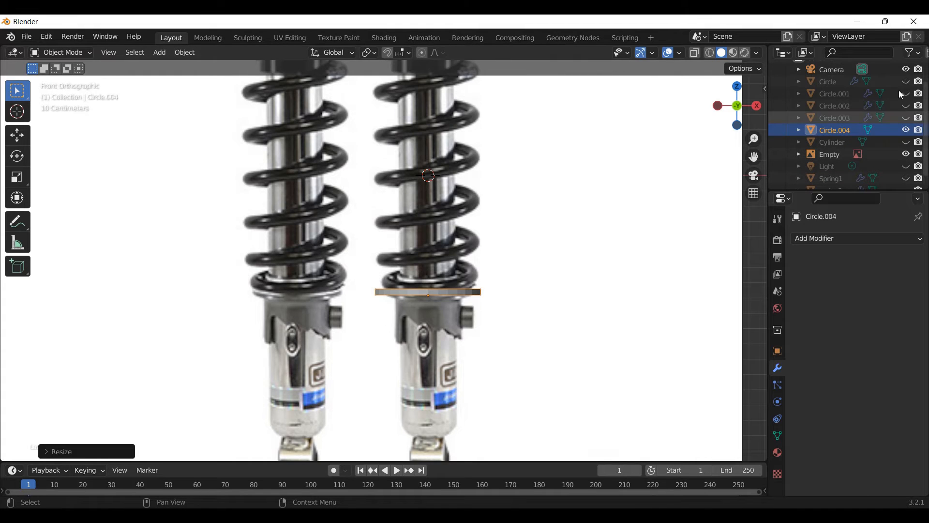
Step: Briefly toggle the visibility of Circle and Circle.001, and unhide the Cylinder to see it together with the ring
scroll(887, 122, down, 1)
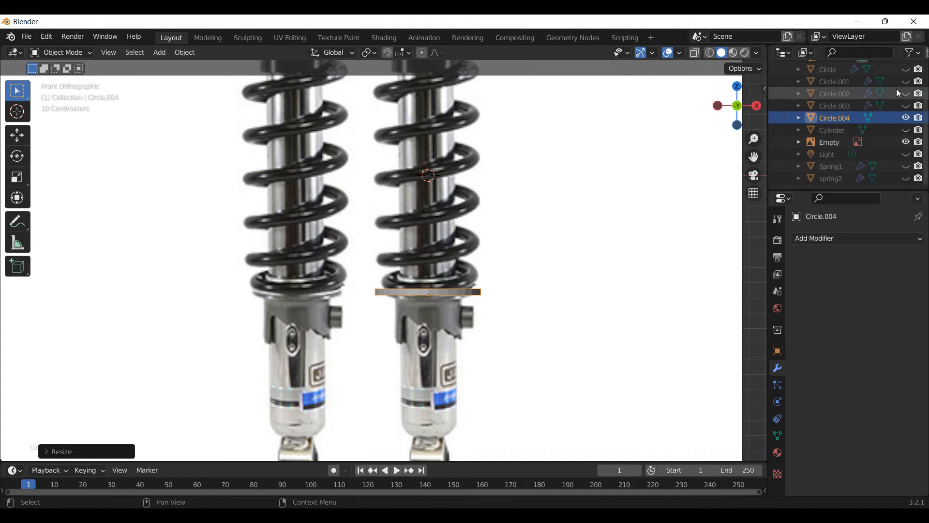
scroll(890, 115, up, 3)
scroll(877, 161, down, 3)
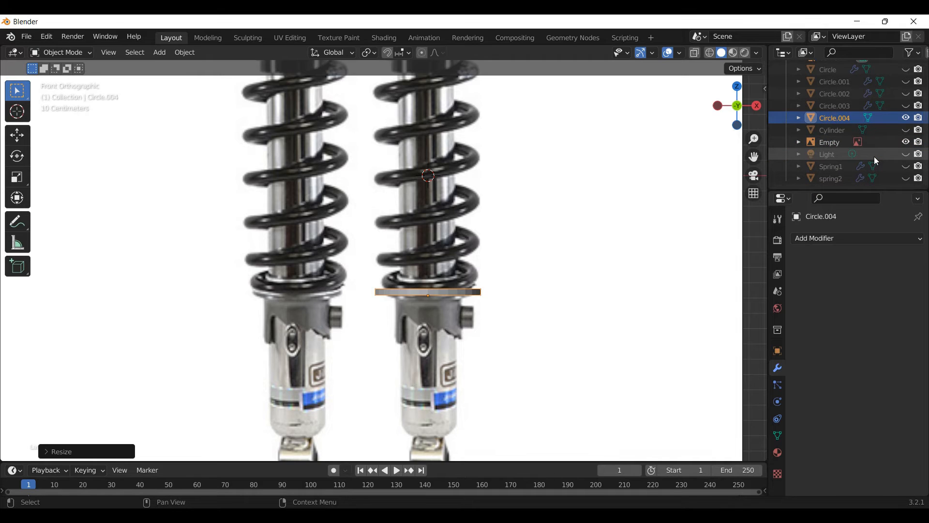
scroll(871, 183, up, 2)
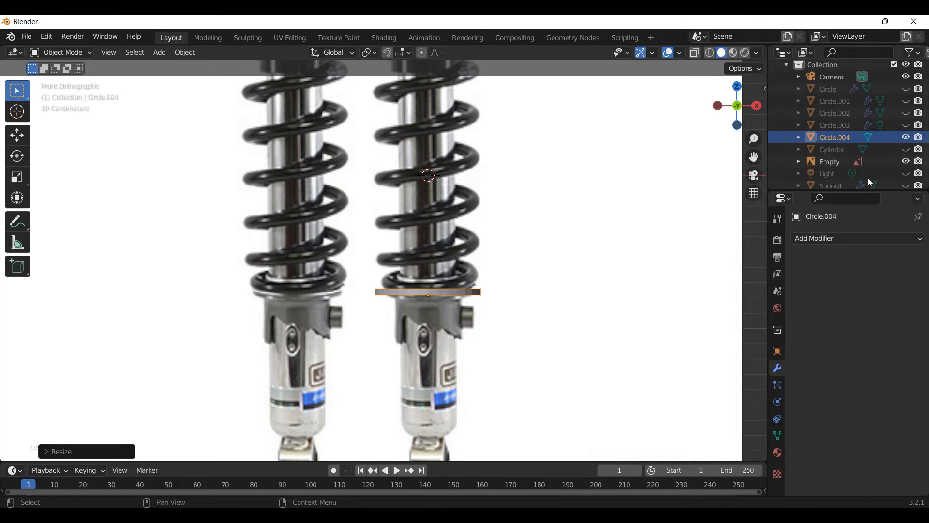
scroll(867, 178, up, 1)
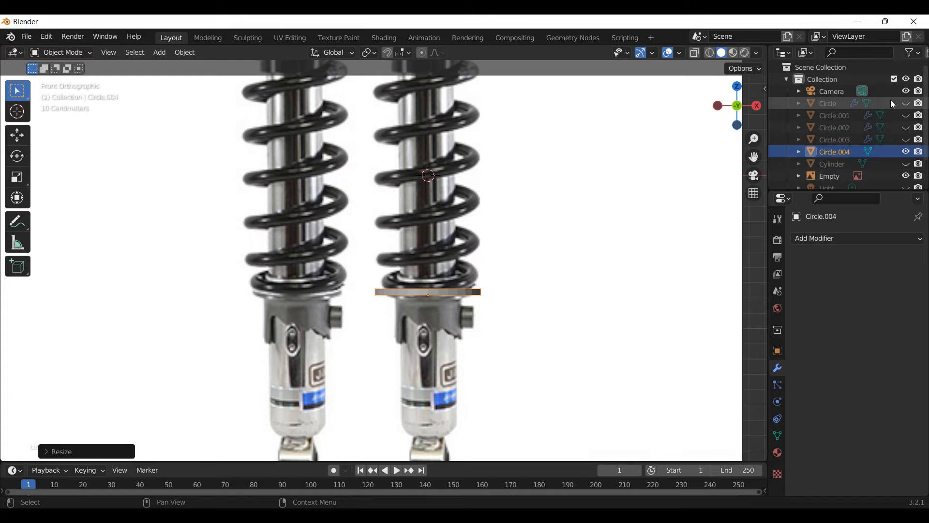
click(906, 103)
click(906, 103)
click(907, 115)
click(907, 115)
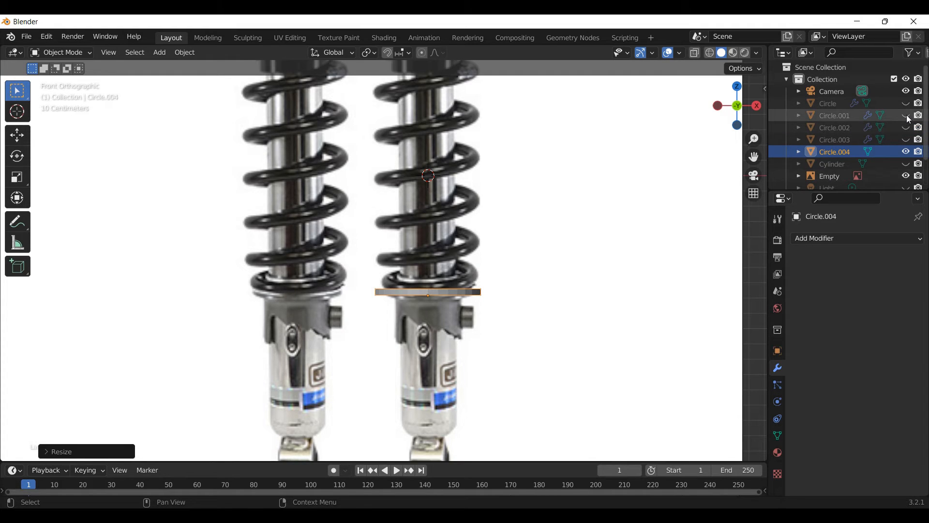
scroll(898, 165, down, 1)
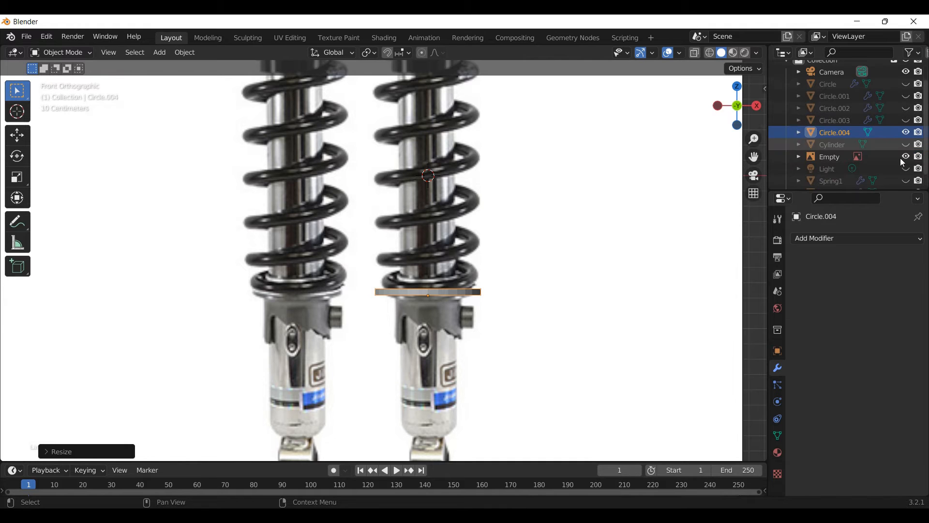
click(906, 144)
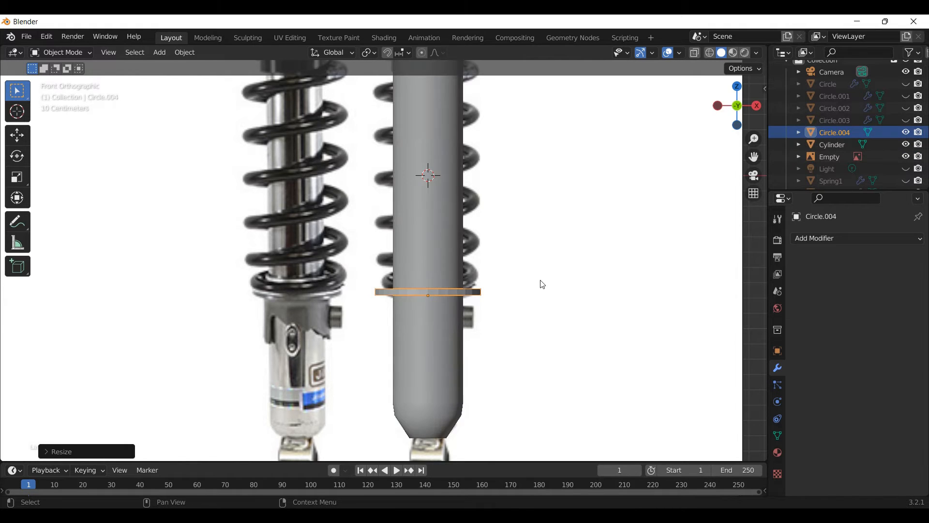
mouse_move(496, 324)
middle_down()
mouse_move(495, 257)
mouse_move(498, 337)
mouse_move(485, 324)
middle_up()
scroll(419, 239, up, 2)
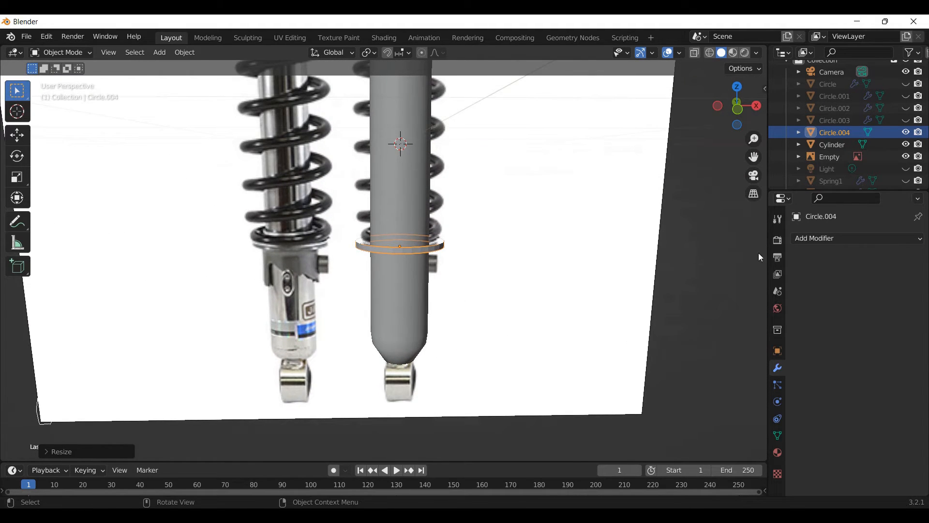
Step: Add a Solidify modifier with 0.53 m thickness to the ring and scale the ring down until its inner edge fits closely around the cylinder
click(830, 239)
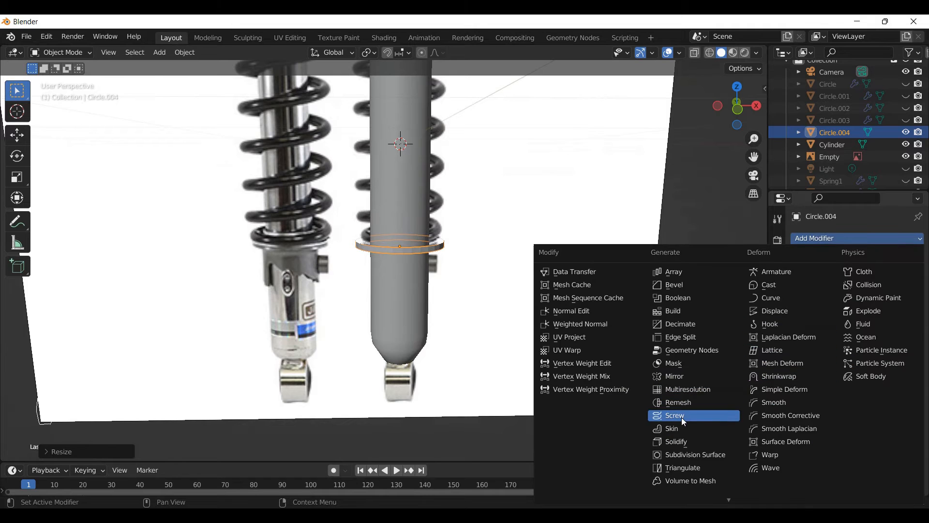
click(673, 440)
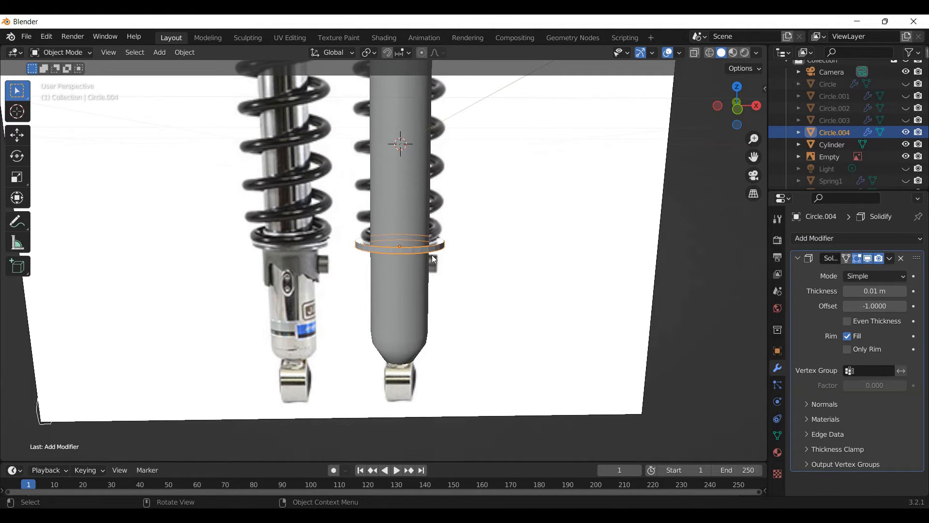
middle_drag(432, 255, 431, 295)
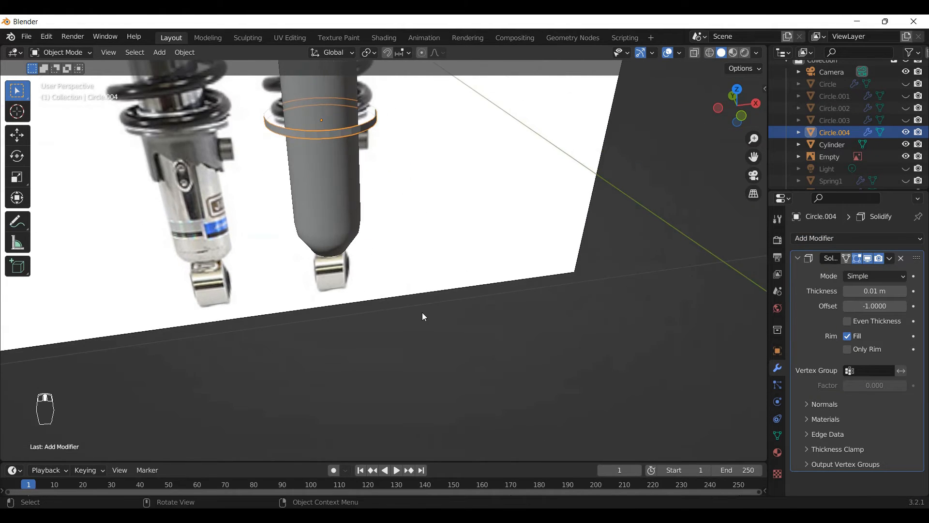
scroll(422, 312, down, 2)
scroll(332, 147, up, 3)
scroll(342, 173, up, 4)
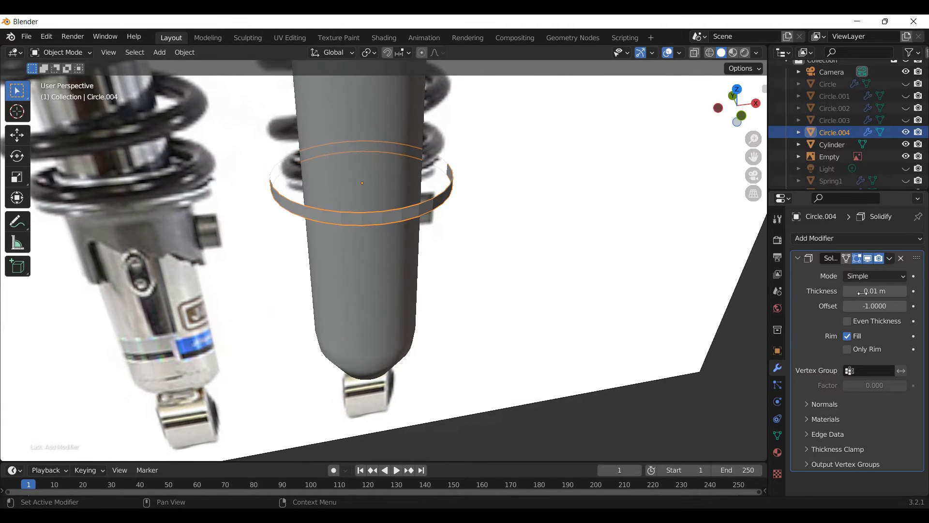
drag(863, 292, 915, 293)
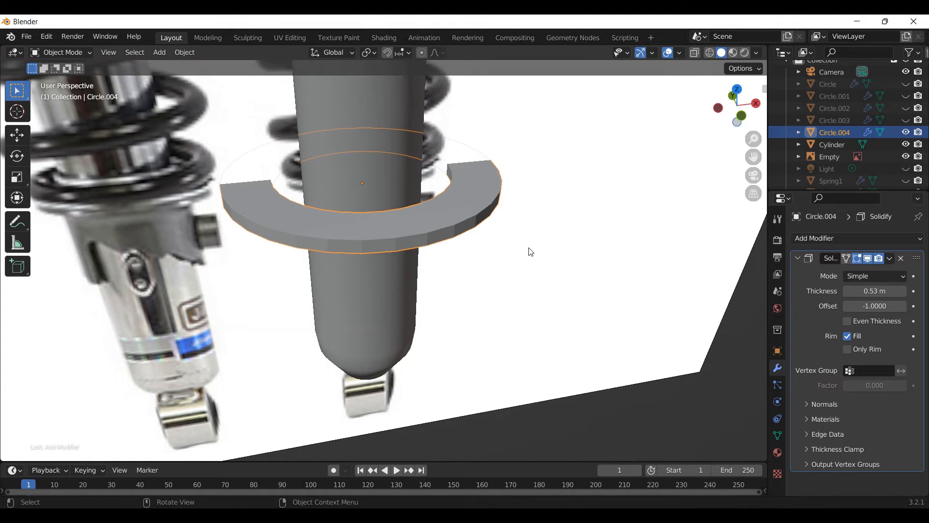
key(s)
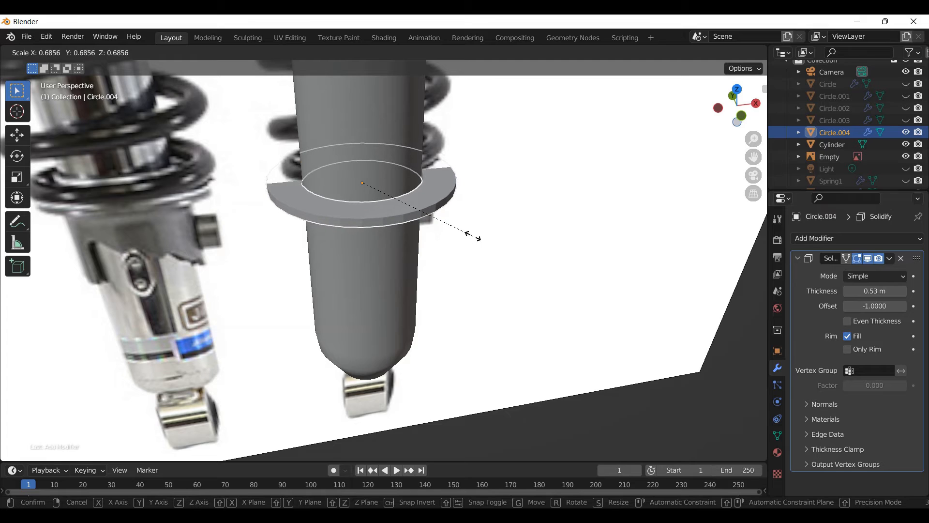
click(476, 239)
Step: In front view, scale the ring's height along Z by about 2.3 and lower it slightly onto the reference flange
key(KP_1)
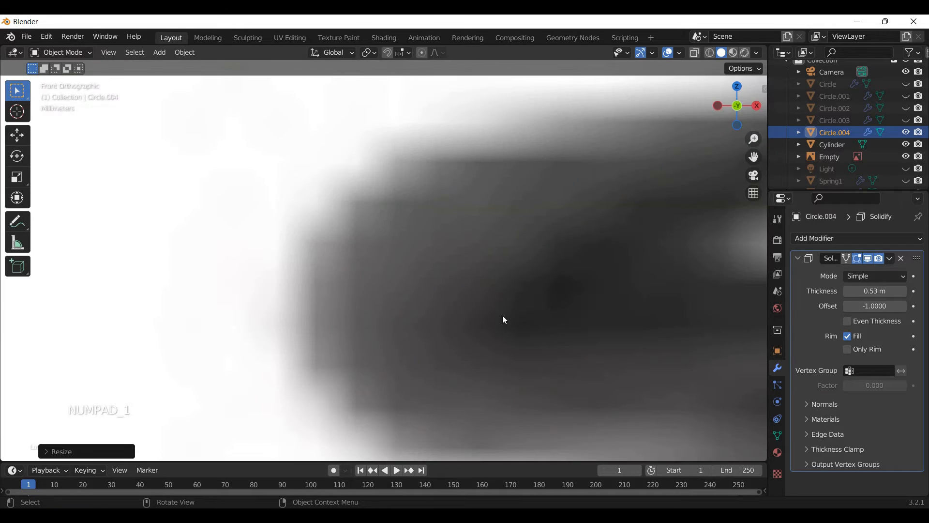
scroll(485, 311, down, 7)
scroll(459, 306, down, 8)
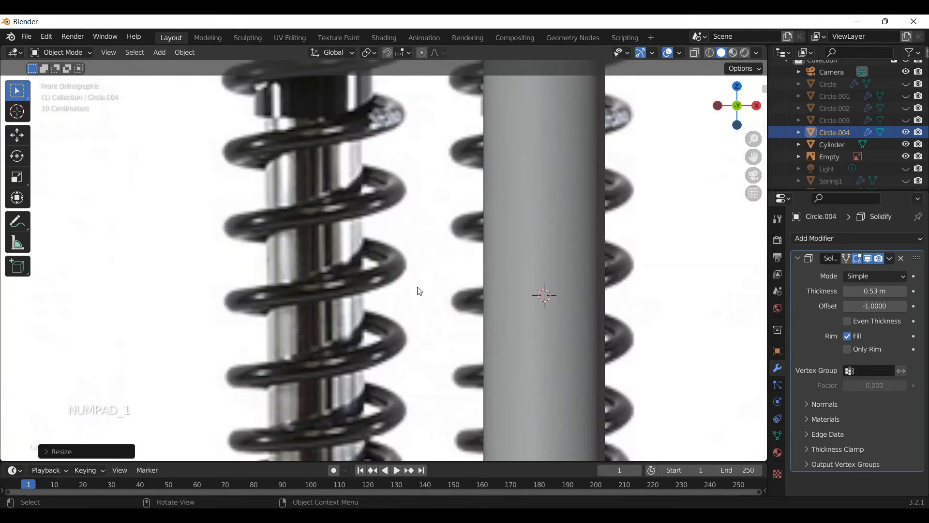
scroll(452, 349, up, 5)
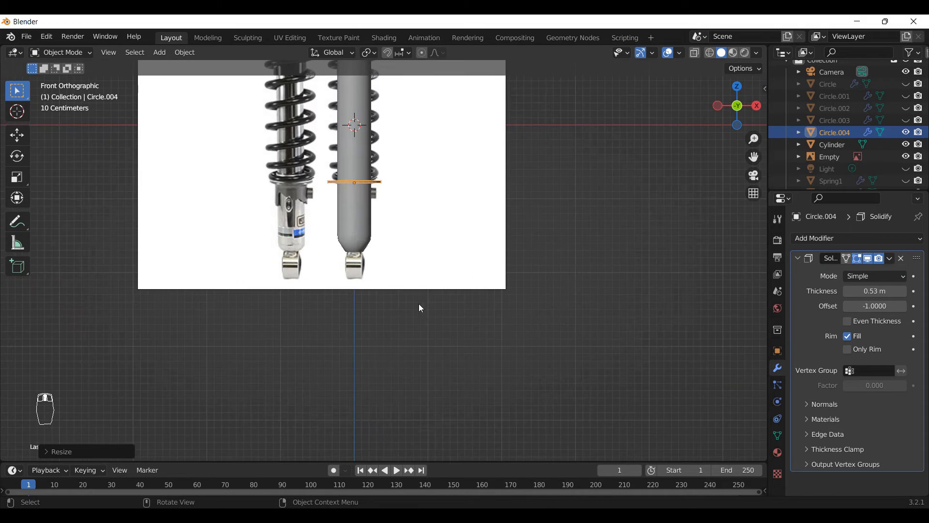
scroll(335, 160, up, 5)
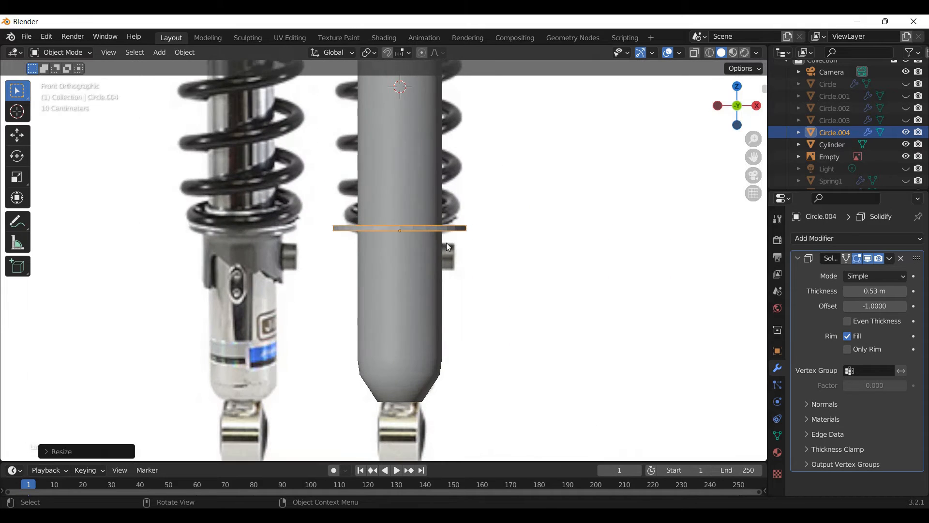
key(s)
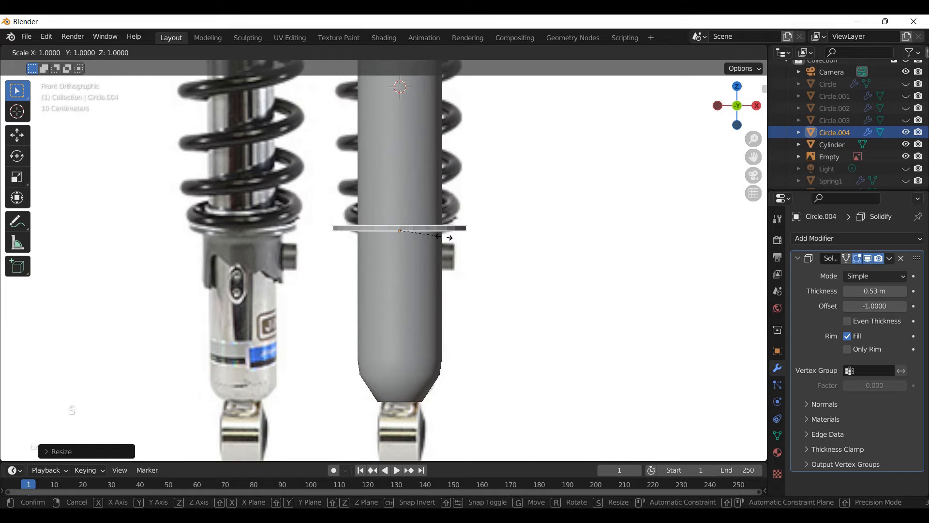
key(z)
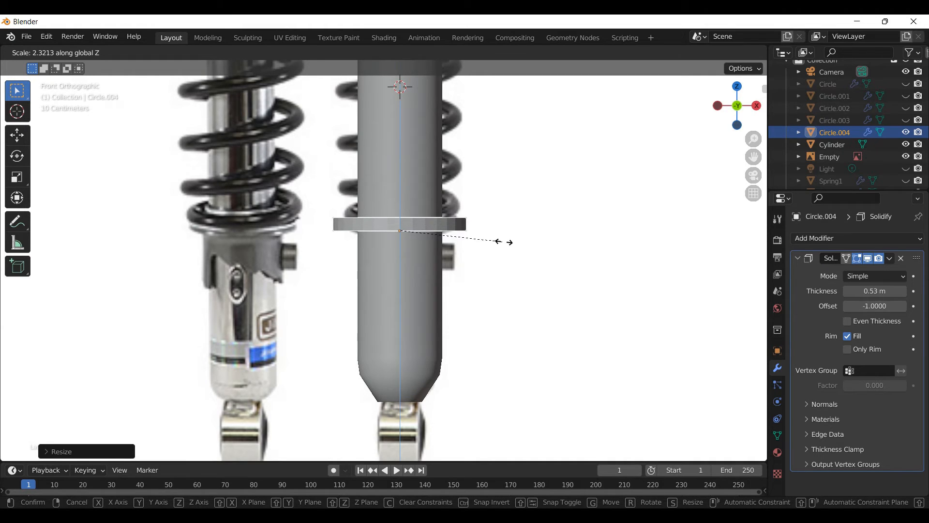
key(g)
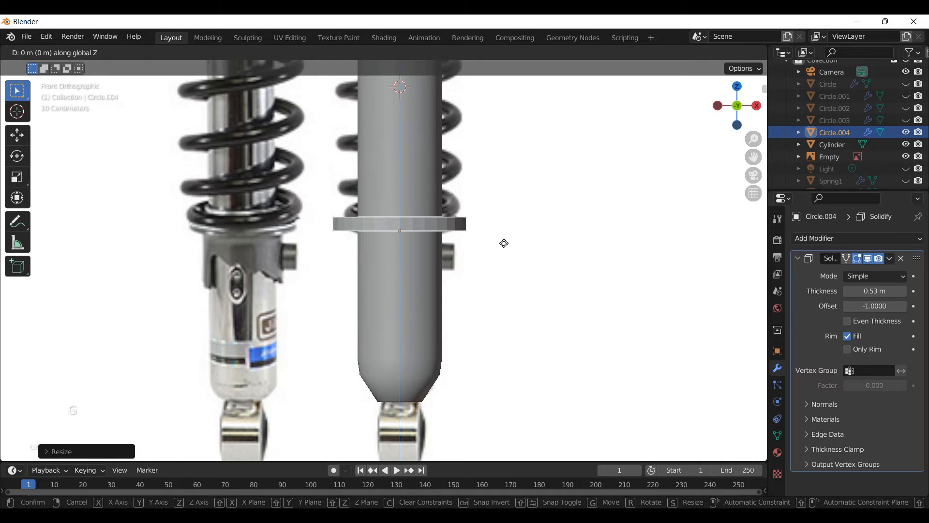
click(504, 247)
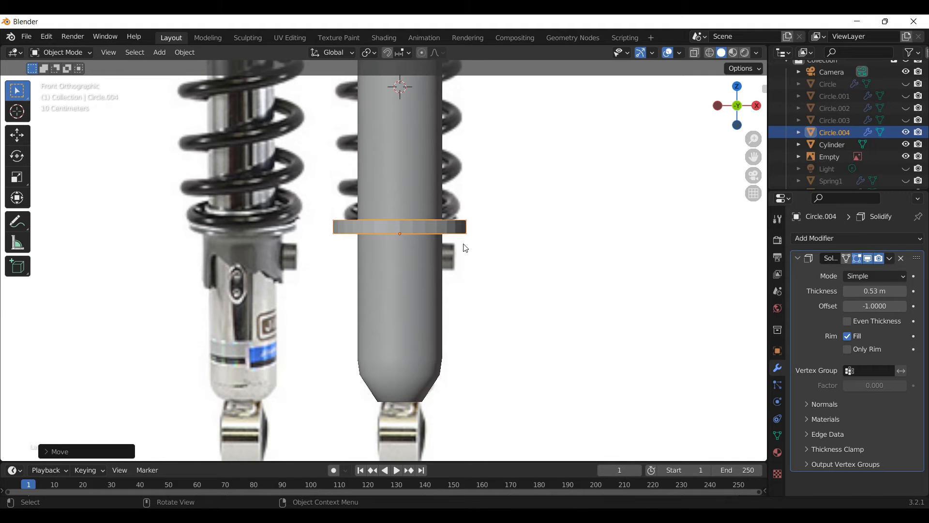
Step: In front wireframe view, extrude the ring's lower vertices down about 0.02 m and scale the extruded loop to about 0.87
key(Tab)
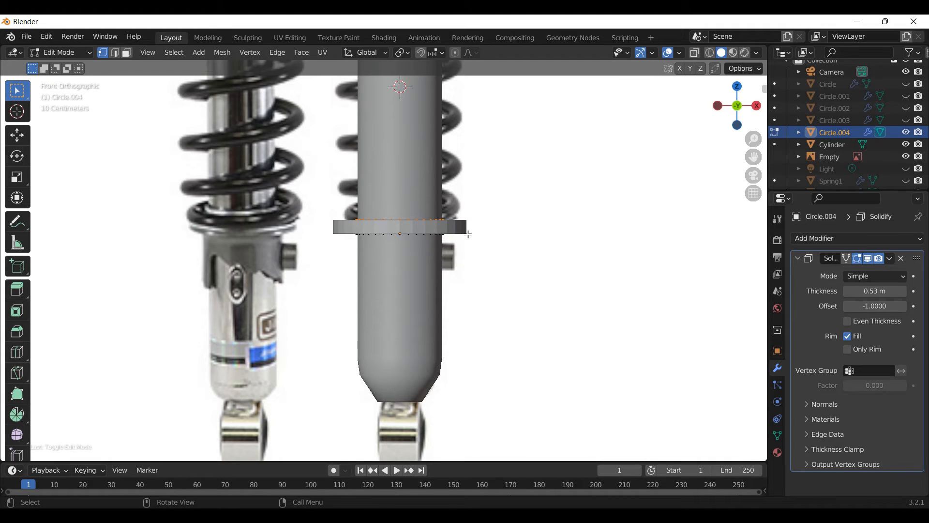
middle_drag(392, 265, 394, 279)
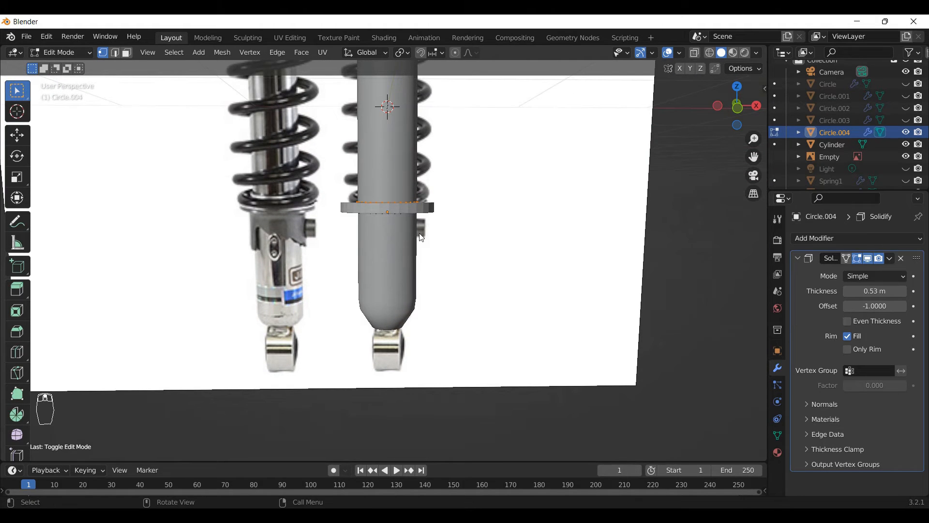
key(z)
click(321, 233)
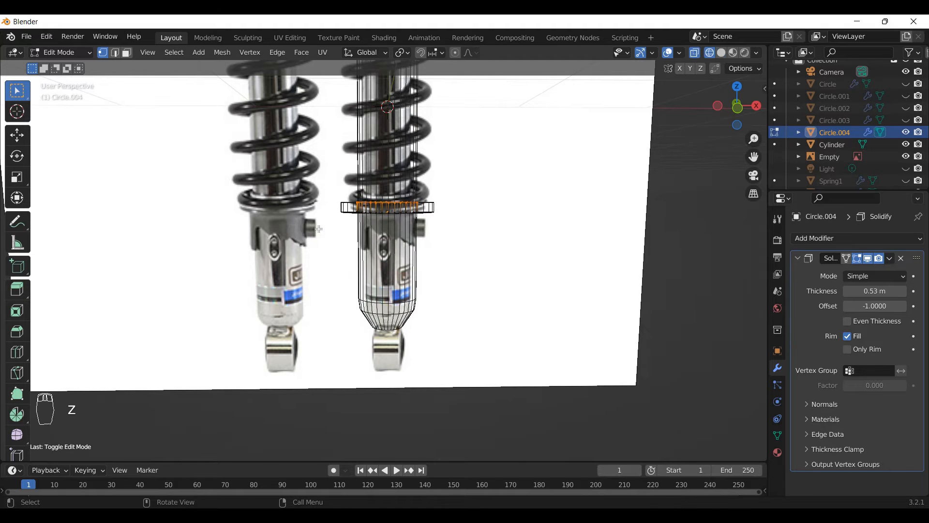
key(KP_1)
scroll(392, 205, up, 2)
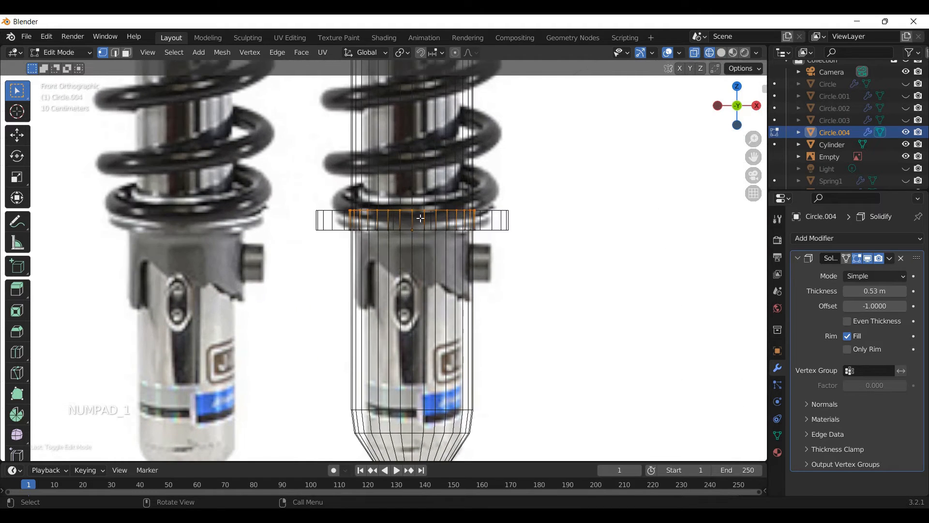
drag(453, 220, 323, 252)
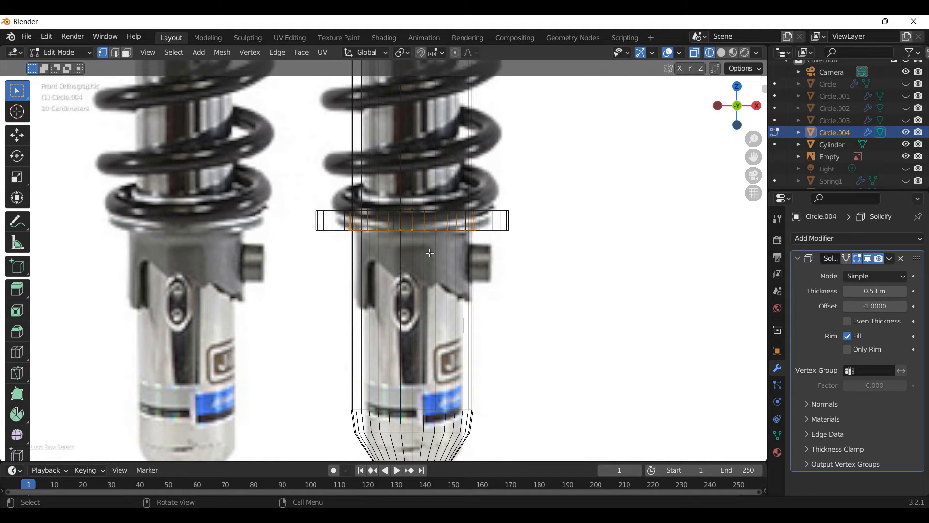
key(e)
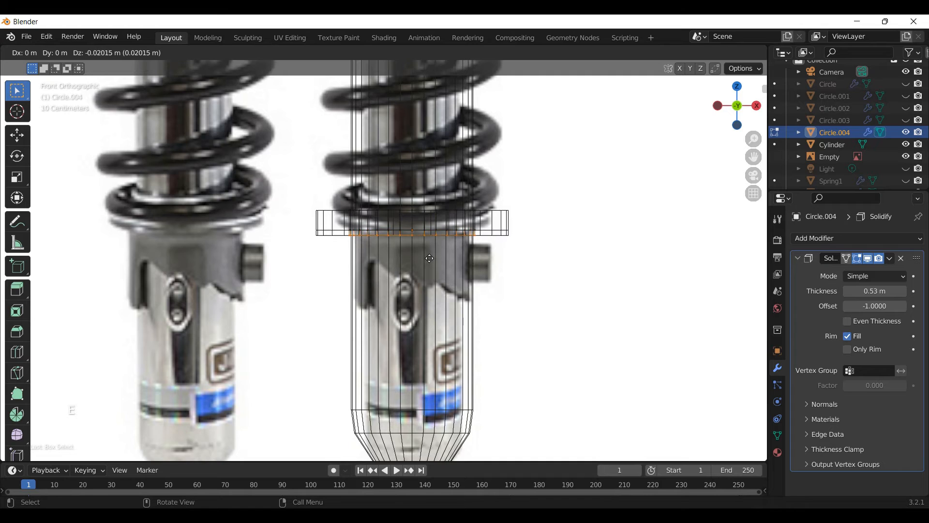
click(429, 259)
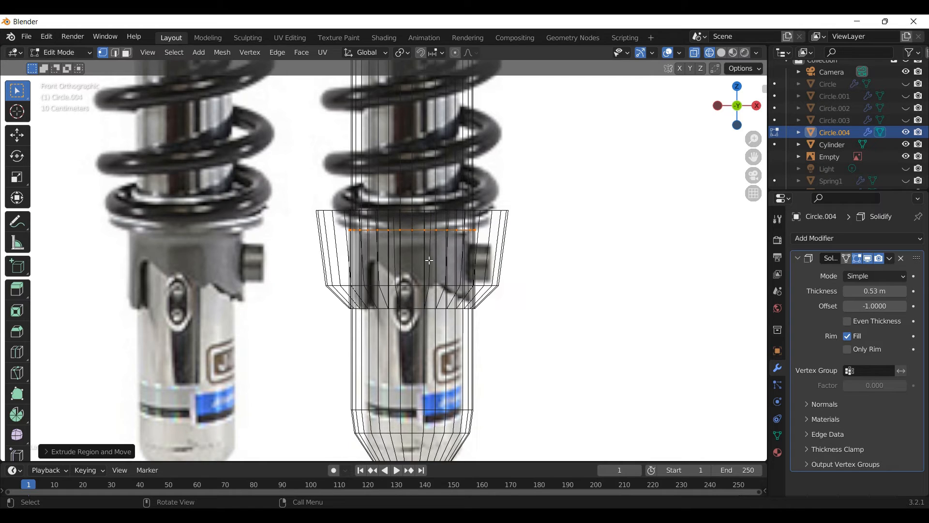
key(s)
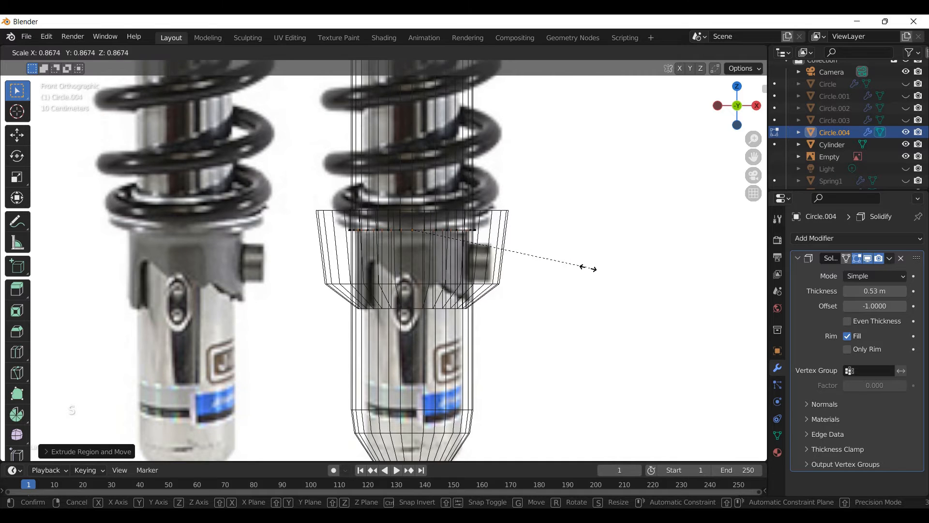
click(582, 268)
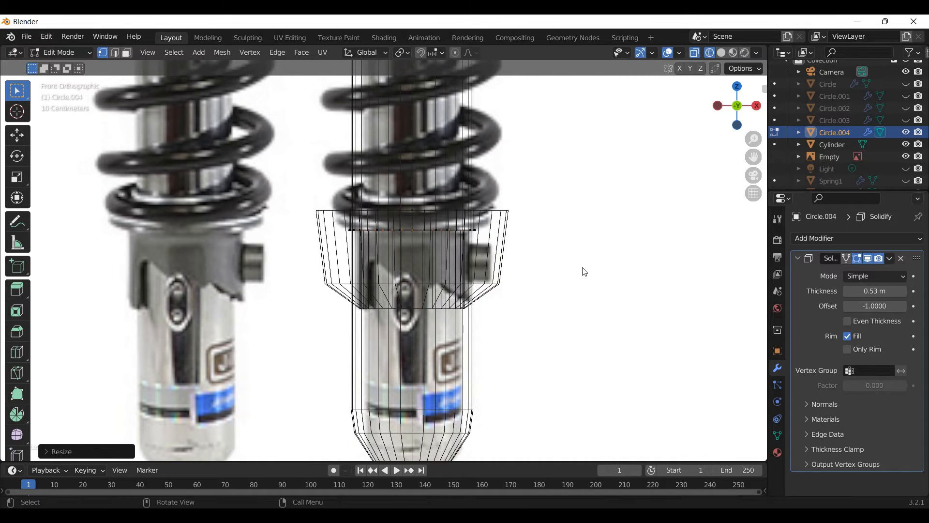
Step: Return to solid shading and undo the scaling and extrusion of the ring's lower edge
key(z)
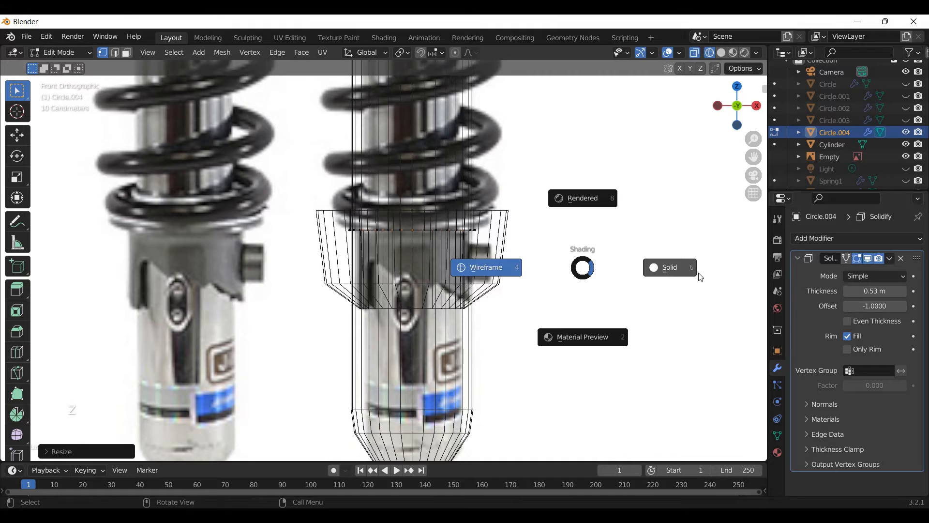
click(701, 277)
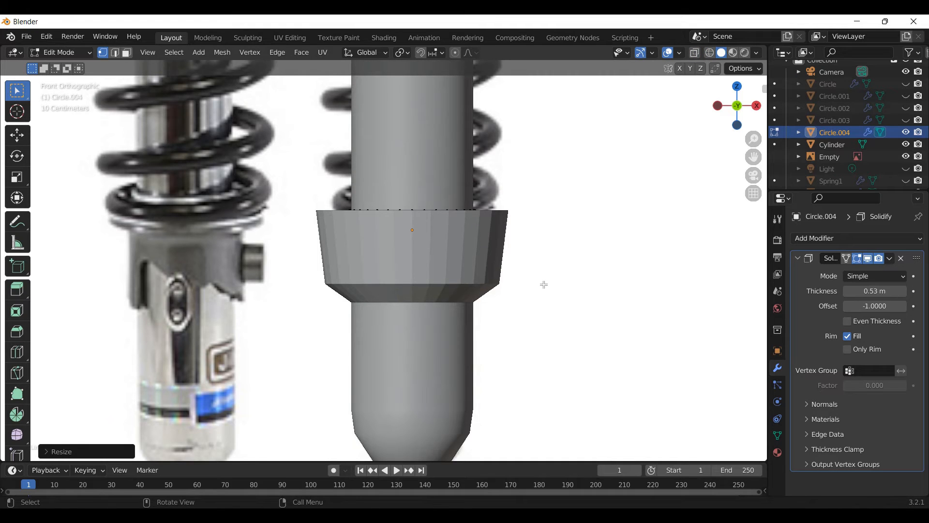
key(ctrl+z)
key(ctrl+z)
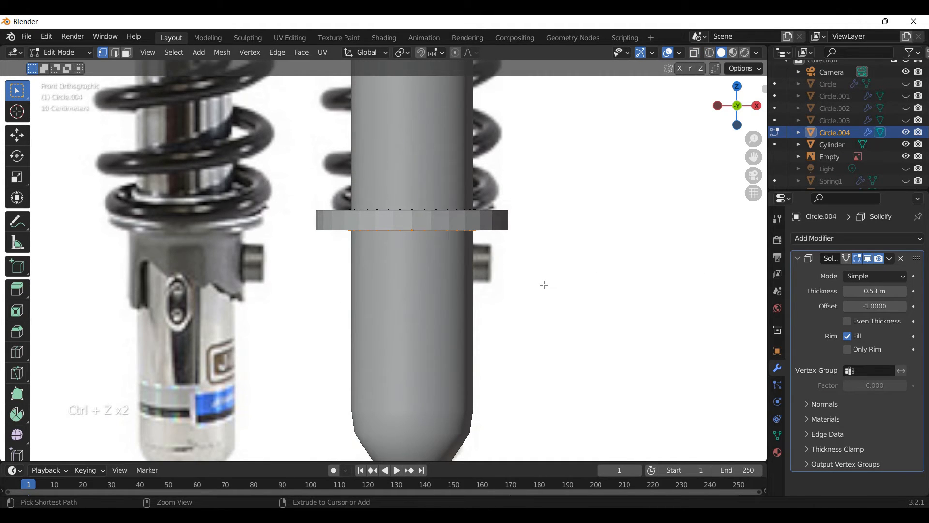
key(g)
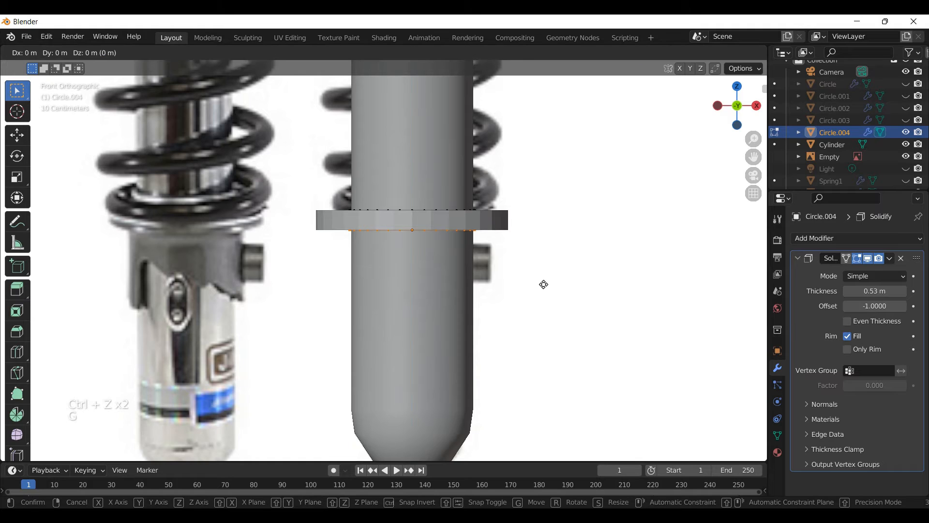
key(z)
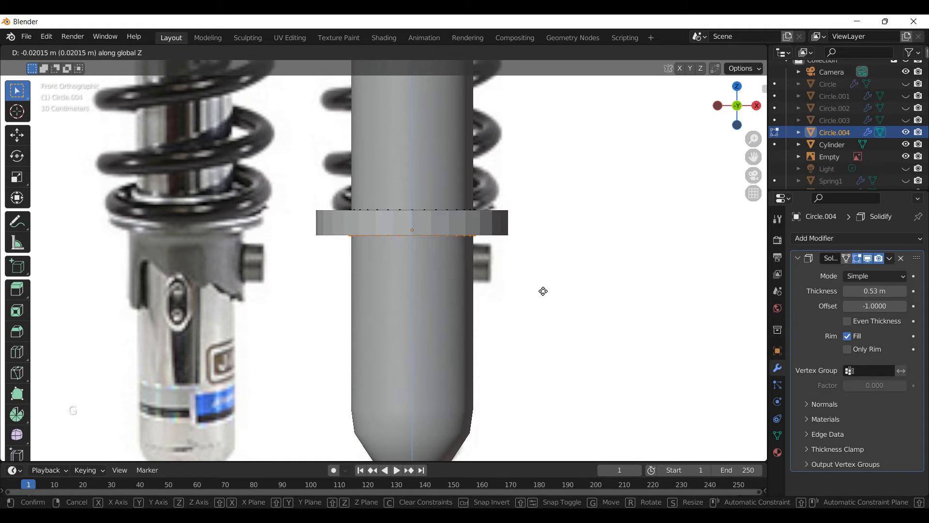
right_click(543, 291)
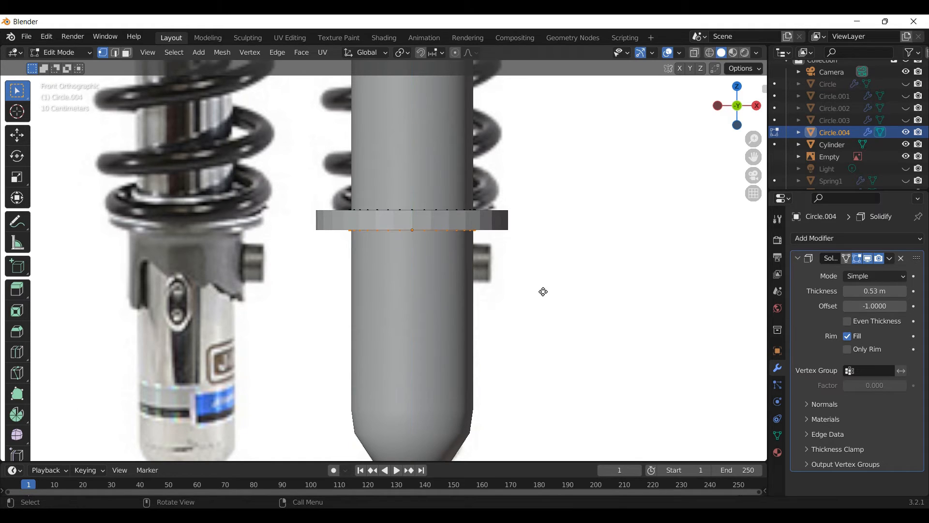
Step: Try extruding the ring's lower edge loop slightly downward along Z, inspect the shape from an angle, and undo it
key(e)
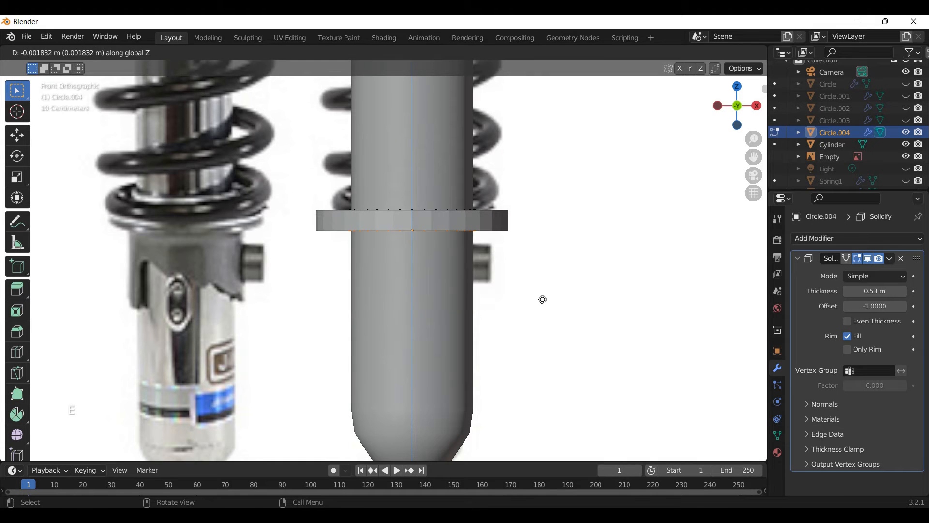
click(537, 301)
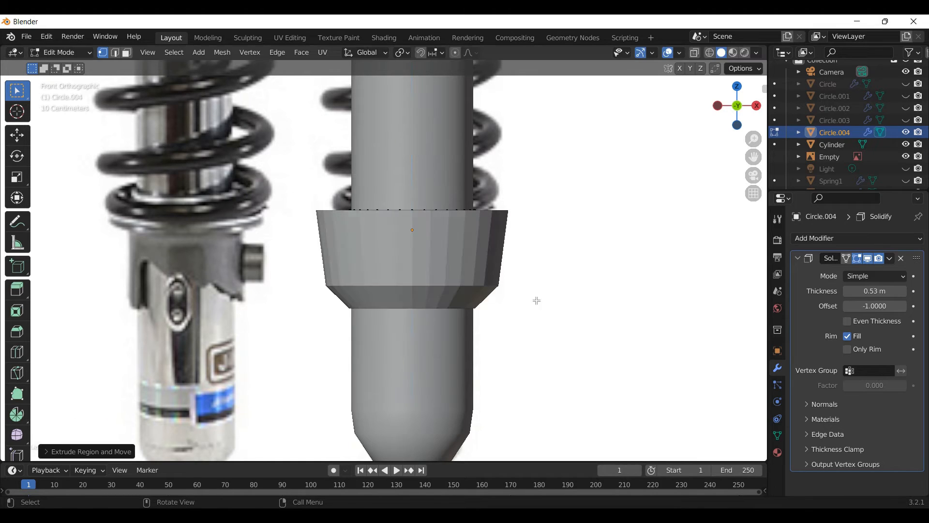
middle_drag(486, 263, 486, 255)
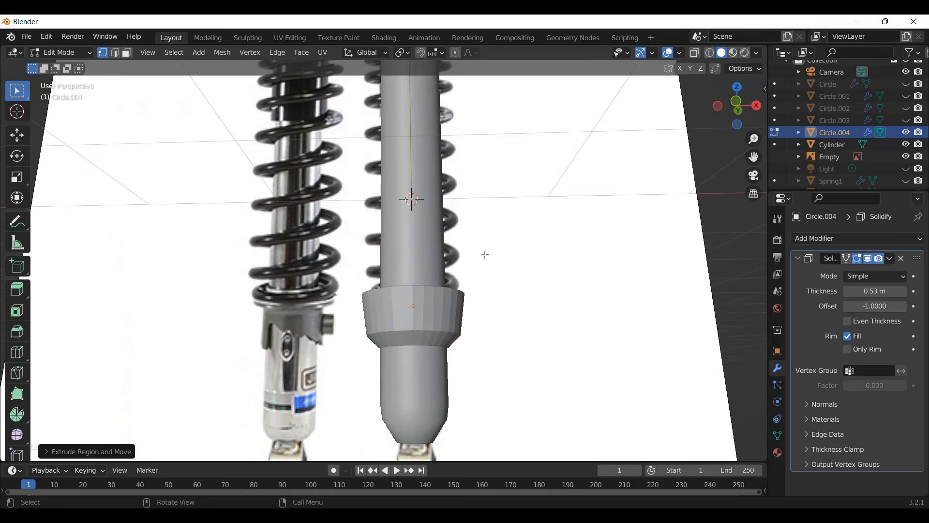
key(ctrl+z)
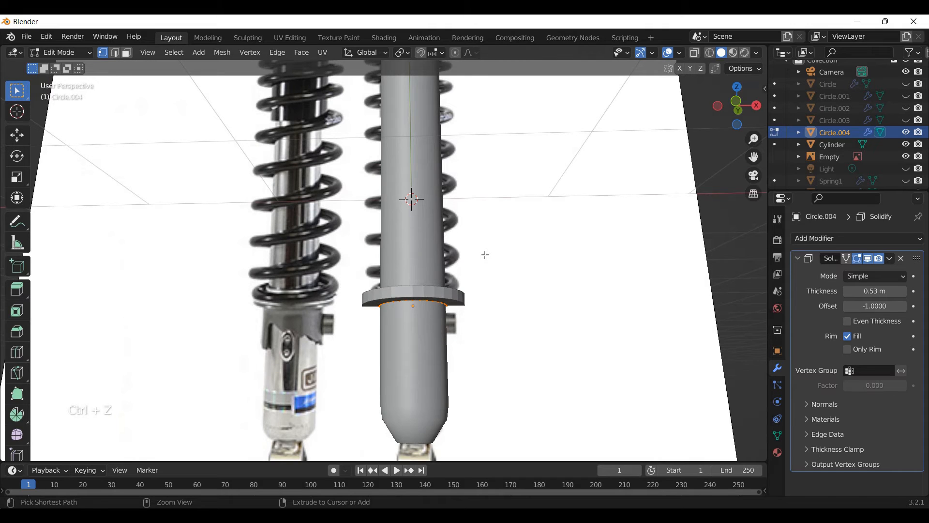
key(ctrl+z)
Step: Delete the ring Circle.004 in Object Mode and undo the deletion
key(Tab)
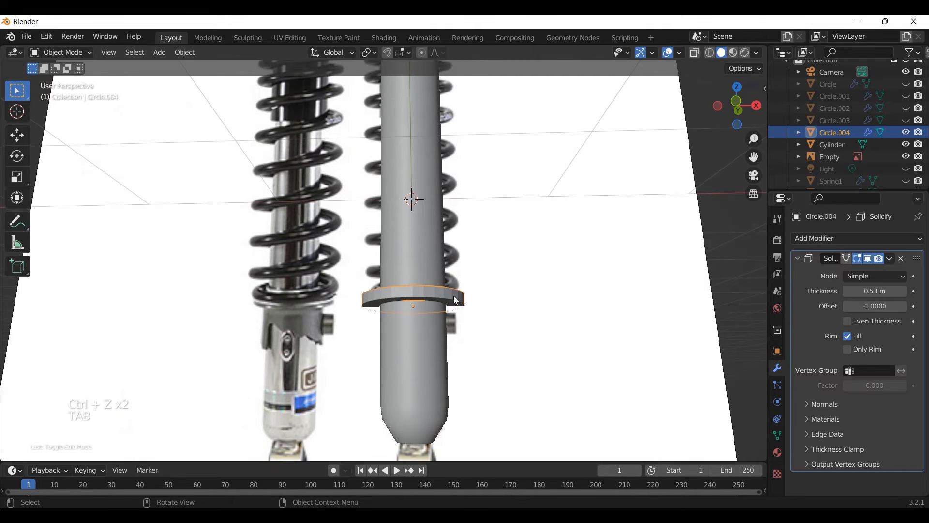
key(x)
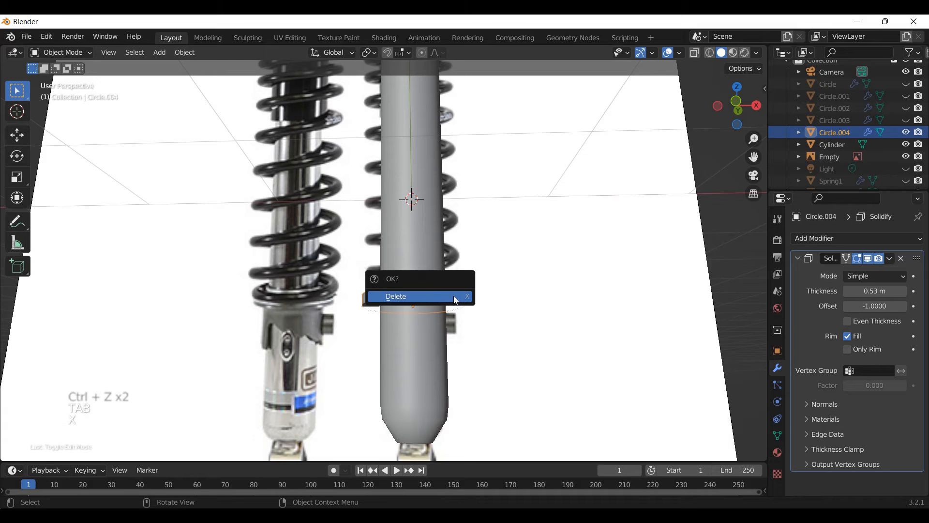
click(456, 299)
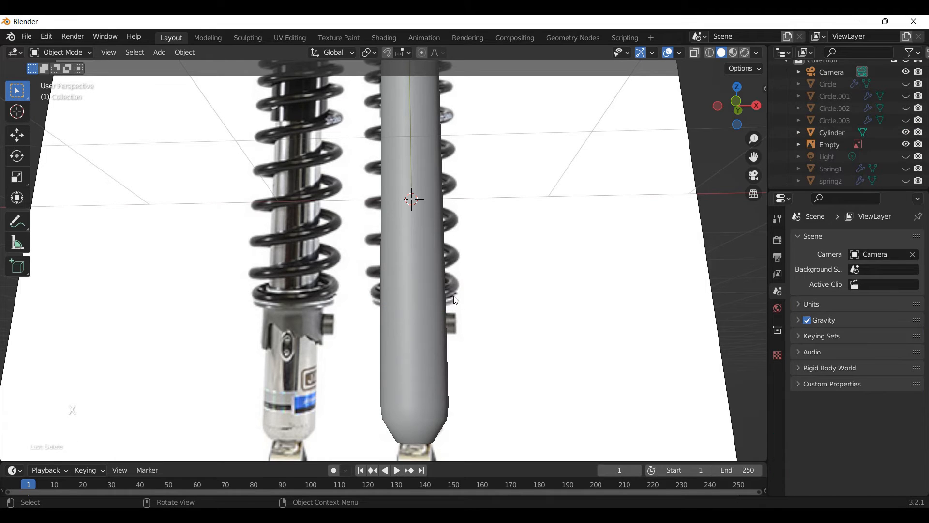
key(ctrl+z)
scroll(456, 301, up, 4)
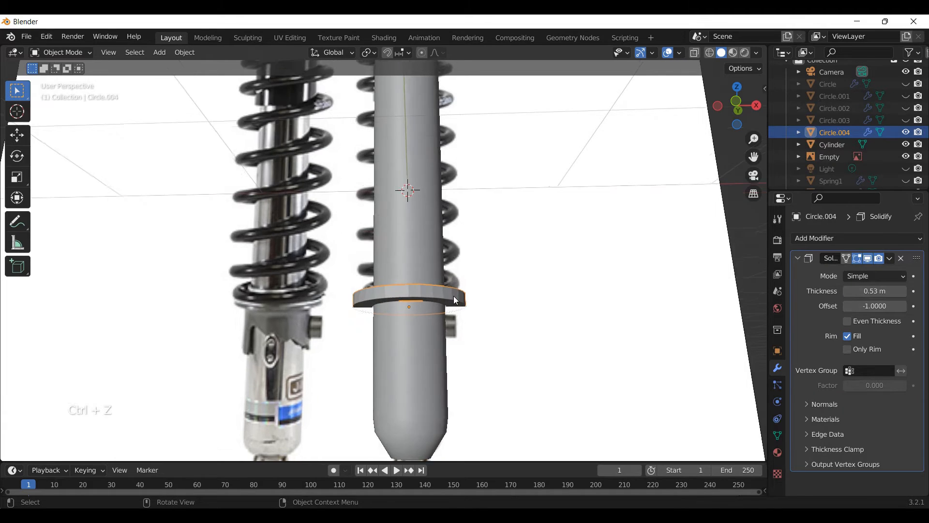
scroll(454, 295, up, 1)
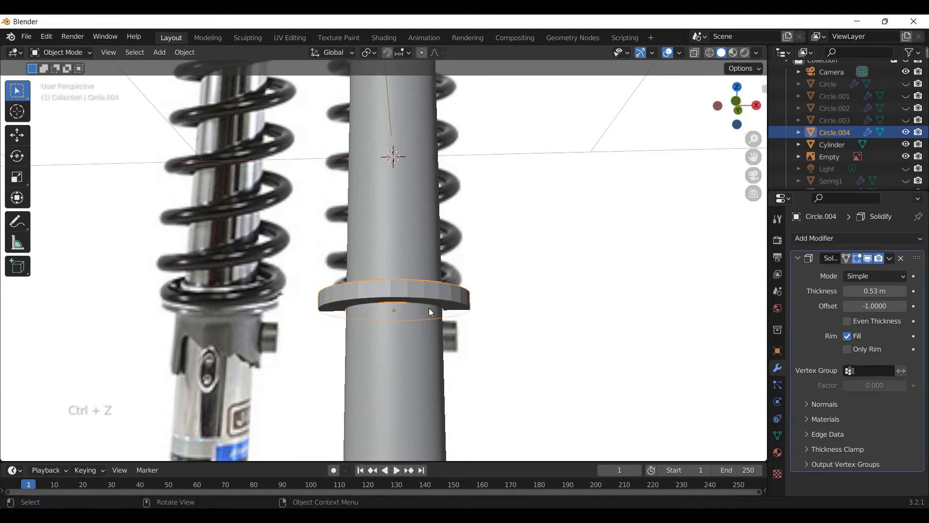
Step: Try extruding only the front lower vertices of the ring downward over the cylinder
key(Tab)
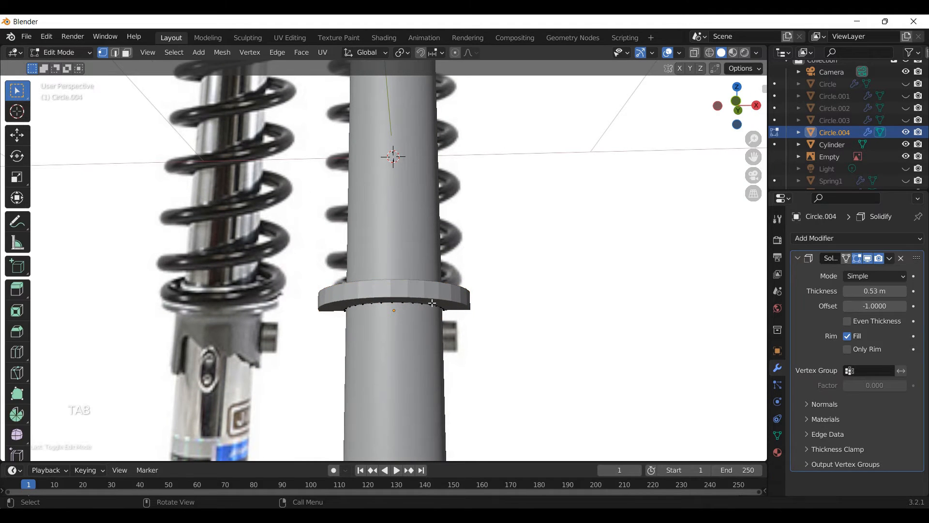
drag(375, 297, 442, 318)
key(e)
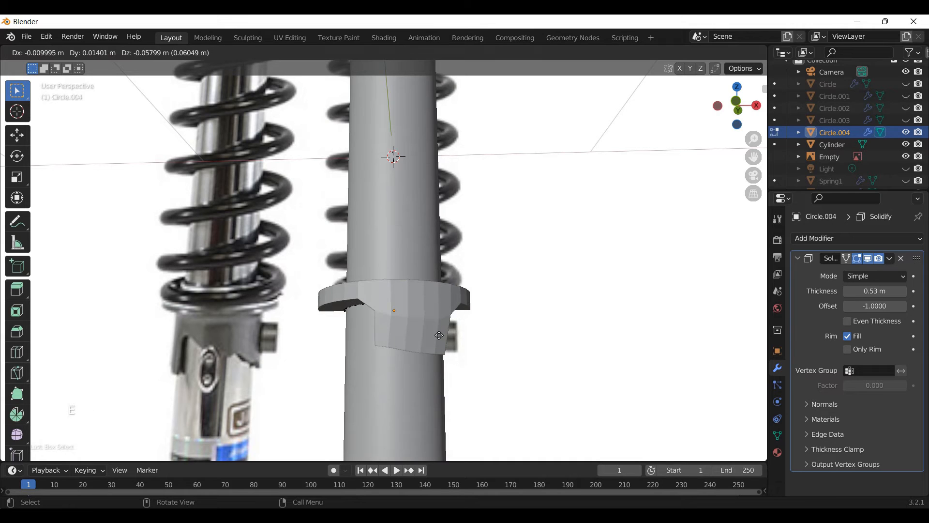
click(438, 321)
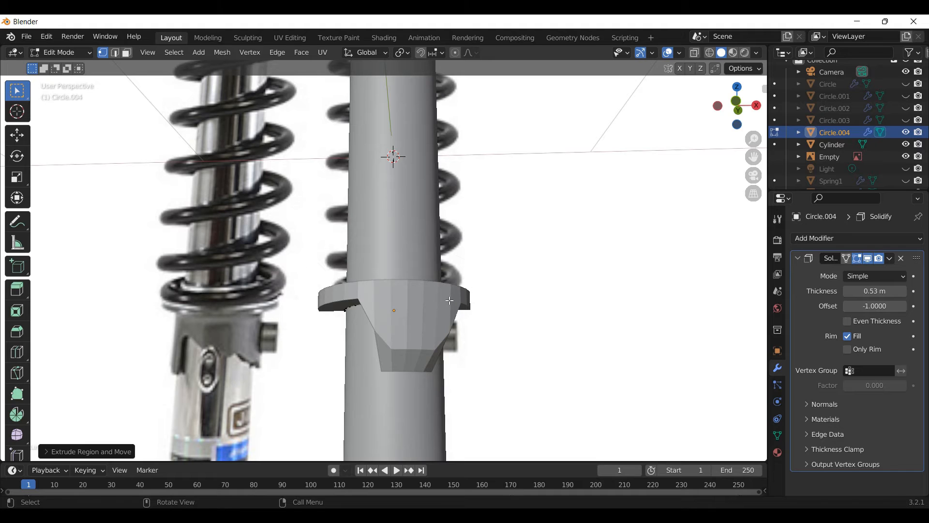
Step: Leave Edit Mode and delete the ring Circle.004
key(Tab)
key(x)
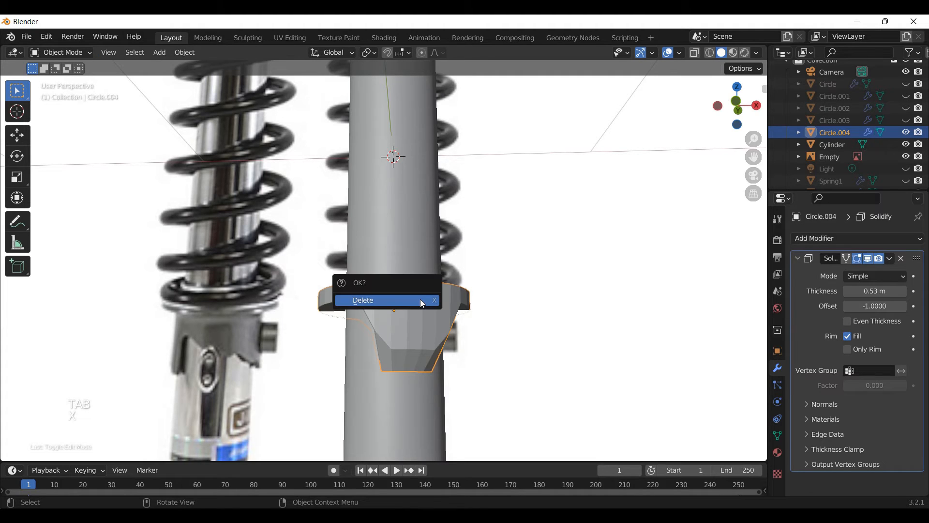
click(421, 300)
Step: In front view, add a new mesh cylinder at the 3D cursor as the base for the lower spring seat
key(KP_1)
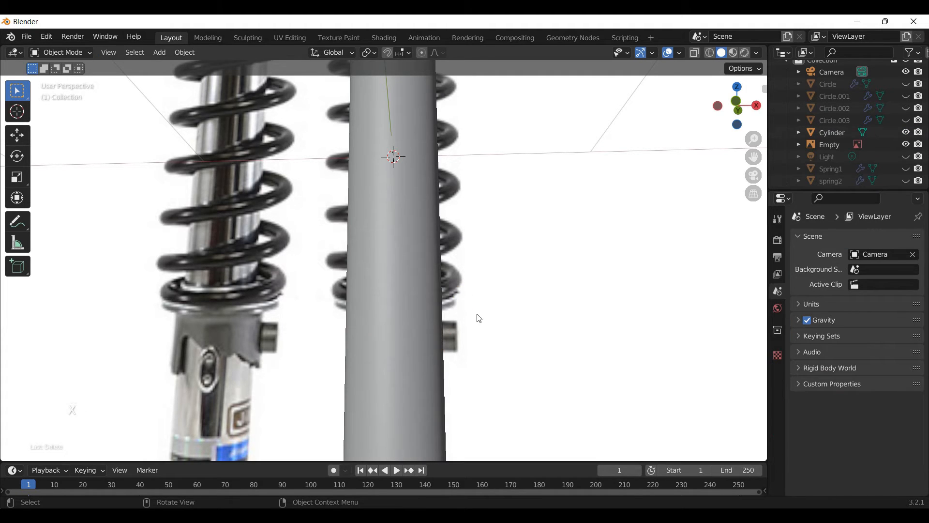
scroll(410, 301, down, 8)
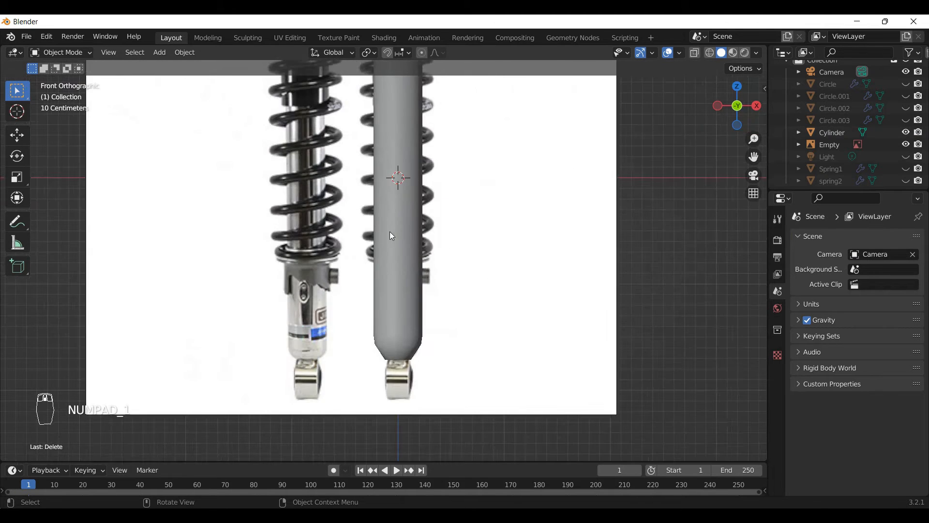
key(shift+a)
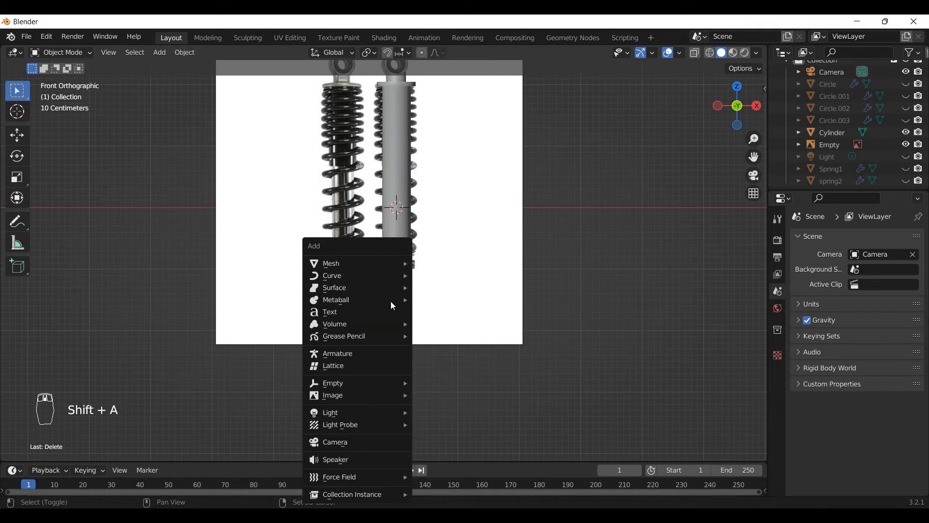
mouse_move(378, 261)
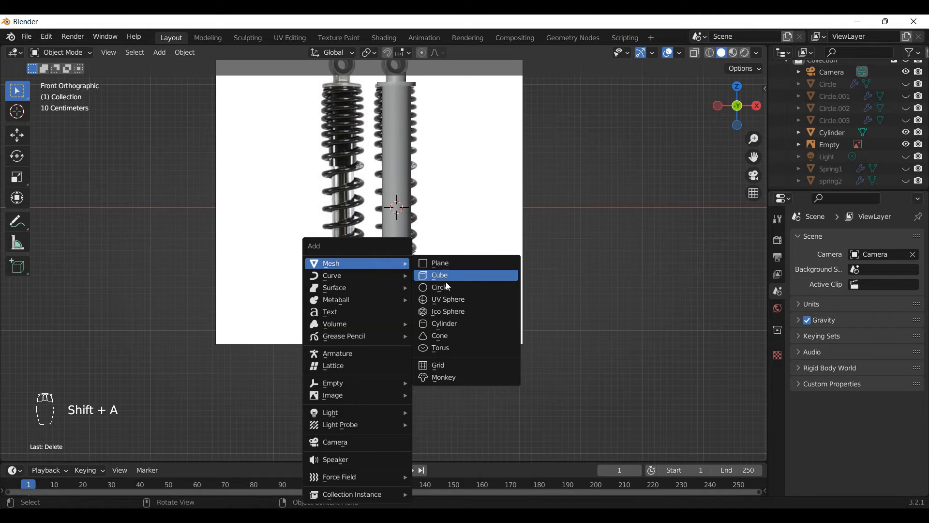
click(446, 329)
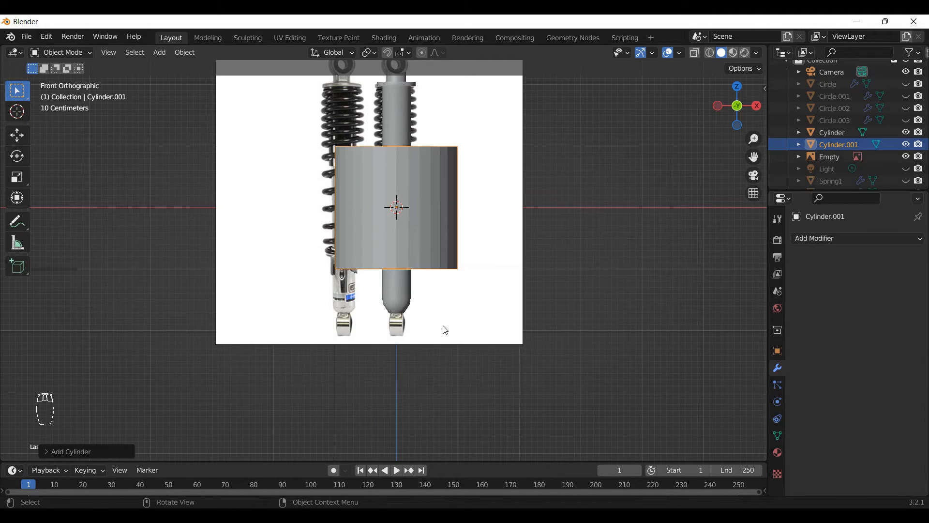
scroll(398, 338, down, 2)
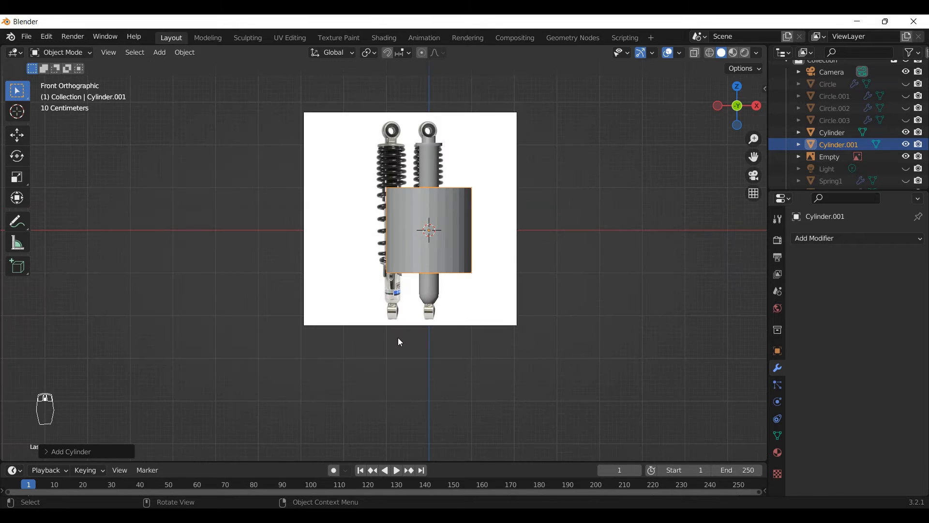
scroll(436, 227, up, 3)
scroll(435, 226, up, 1)
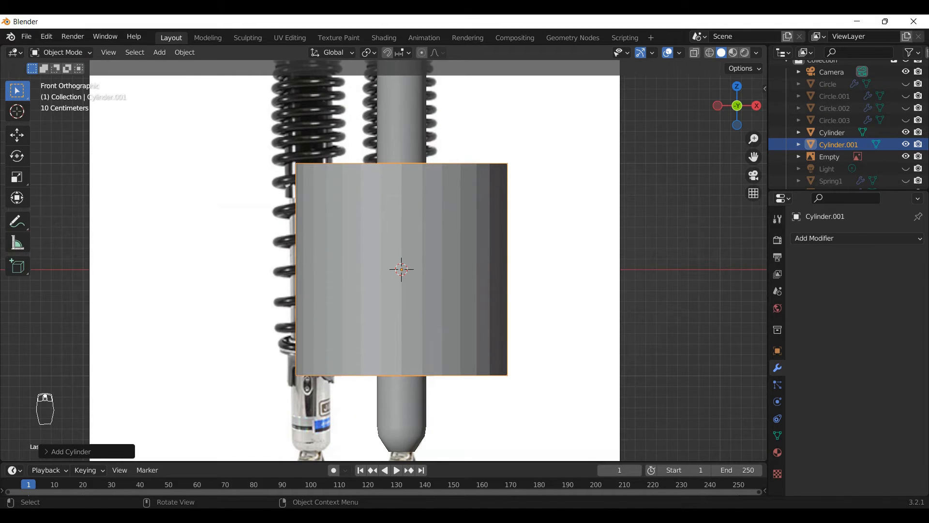
Step: Scale the new cylinder down to slightly wider than the shock body and lower it along Z to the spring's bottom end
key(s)
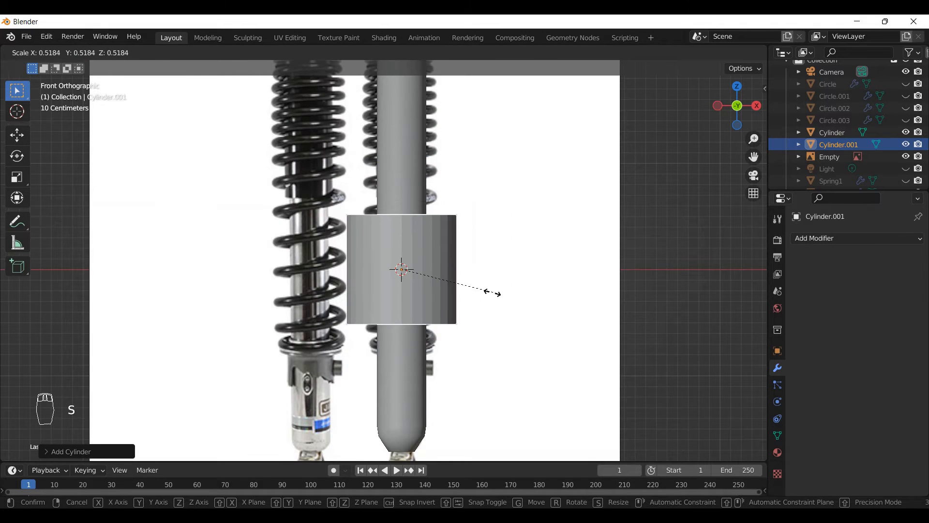
click(464, 292)
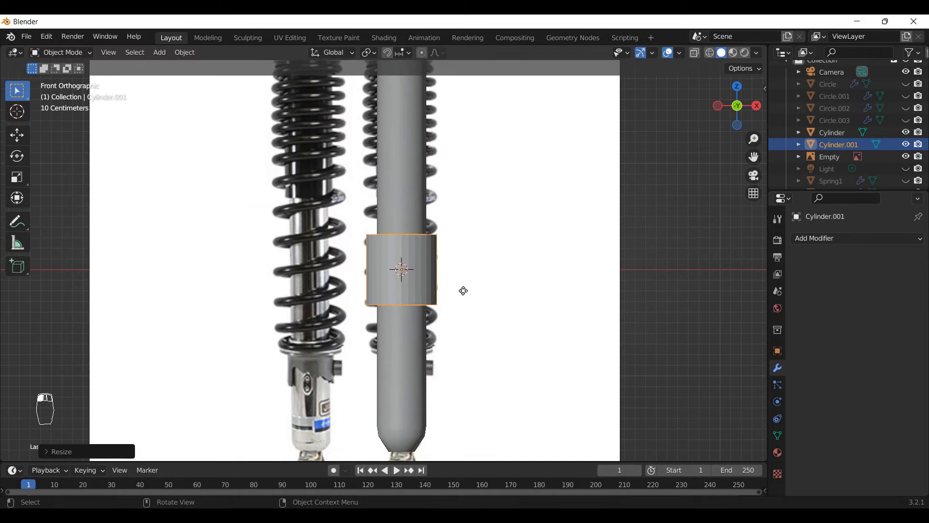
key(g)
key(z)
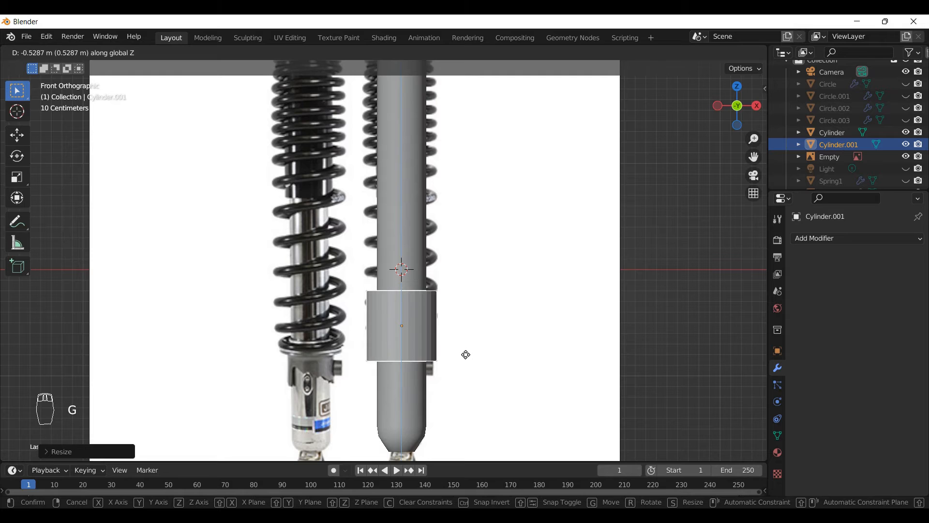
click(467, 381)
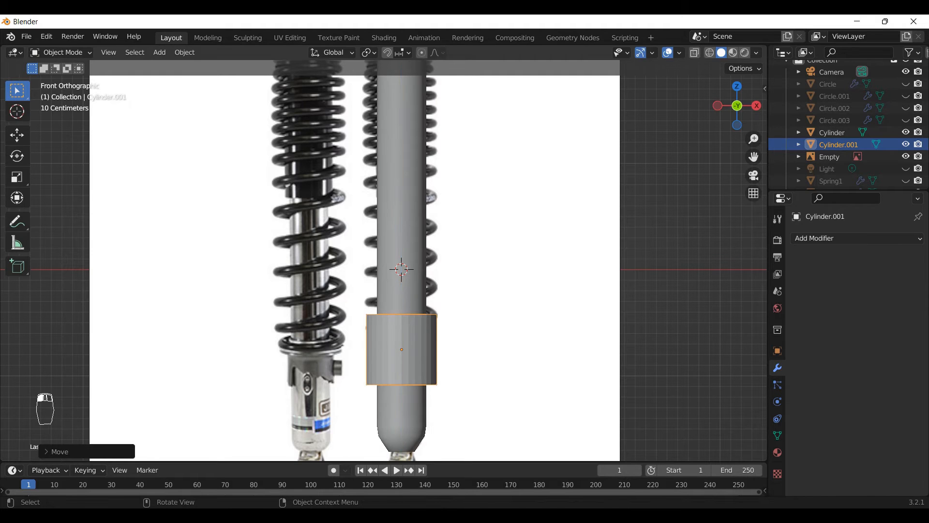
Step: Flatten the cylinder along Z into a thin ring and lower it slightly to sit just under the spring's last coil
key(s)
key(z)
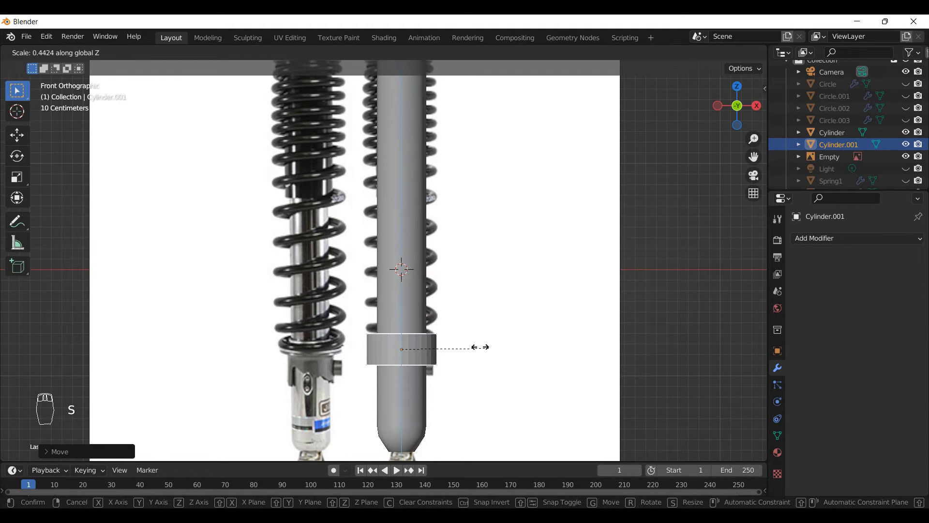
click(459, 344)
key(g)
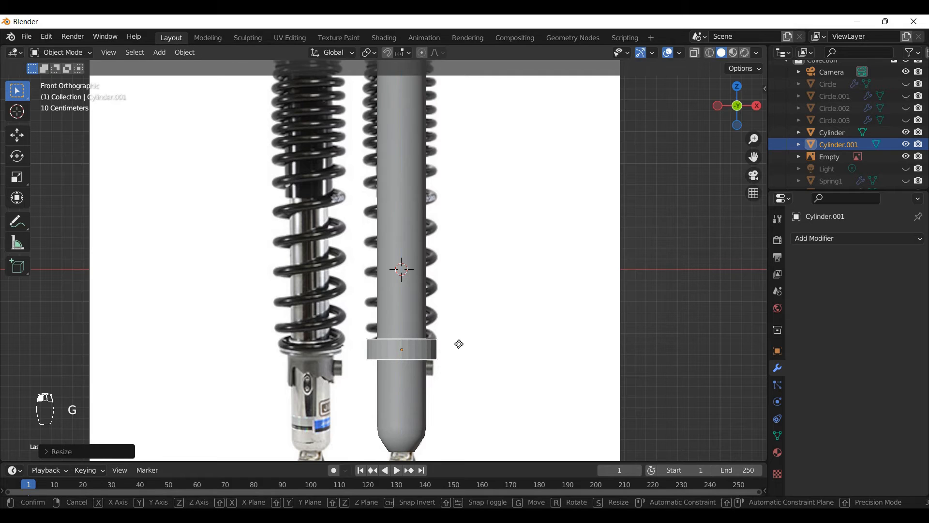
key(s)
click(458, 344)
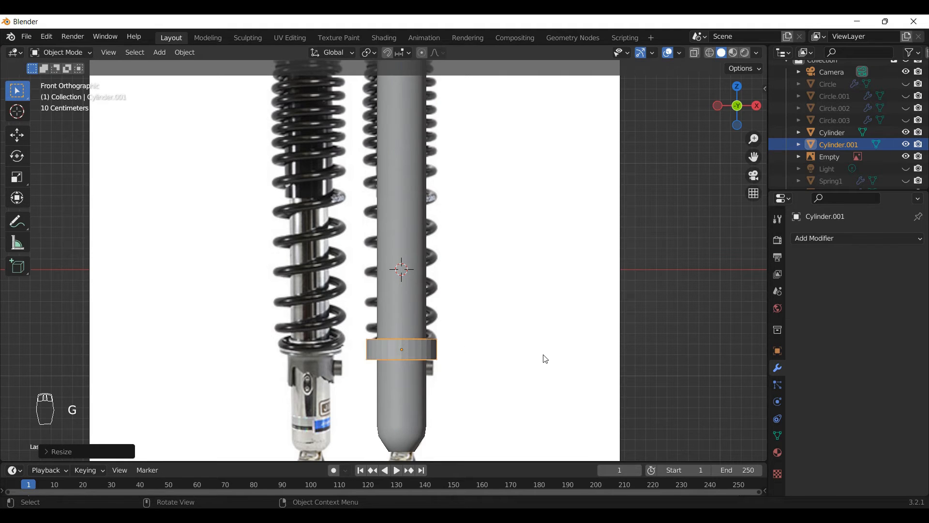
key(s)
key(z)
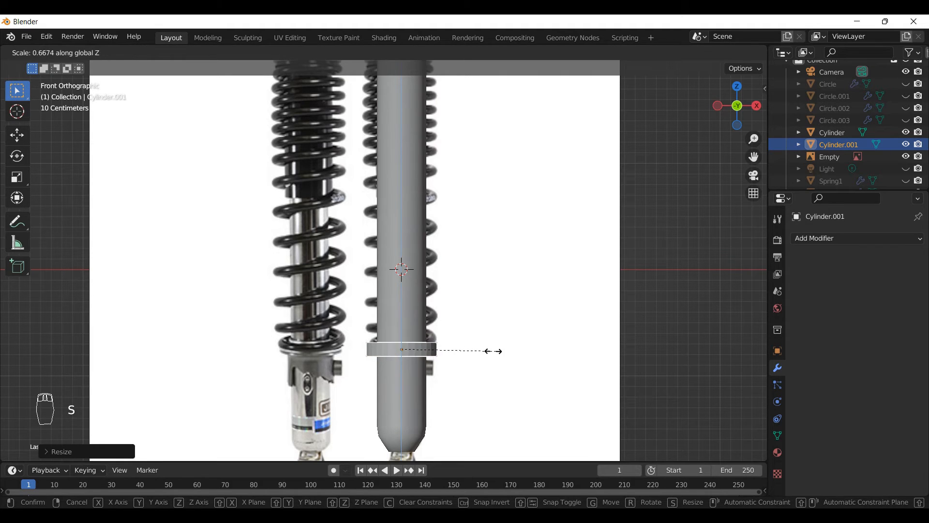
click(494, 351)
key(g)
key(z)
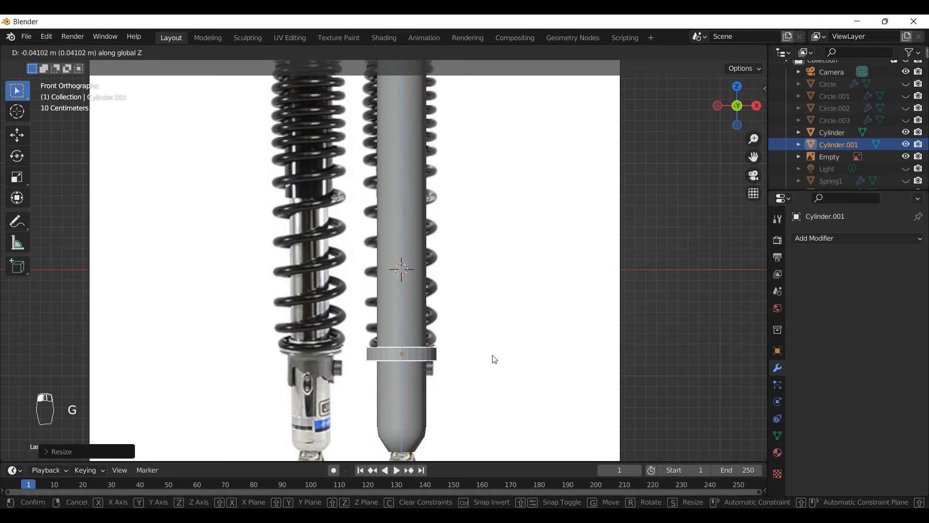
click(495, 359)
Step: In Edit Mode with wireframe shading, select the ring's bottom vertices and extrude them slightly downward
key(Tab)
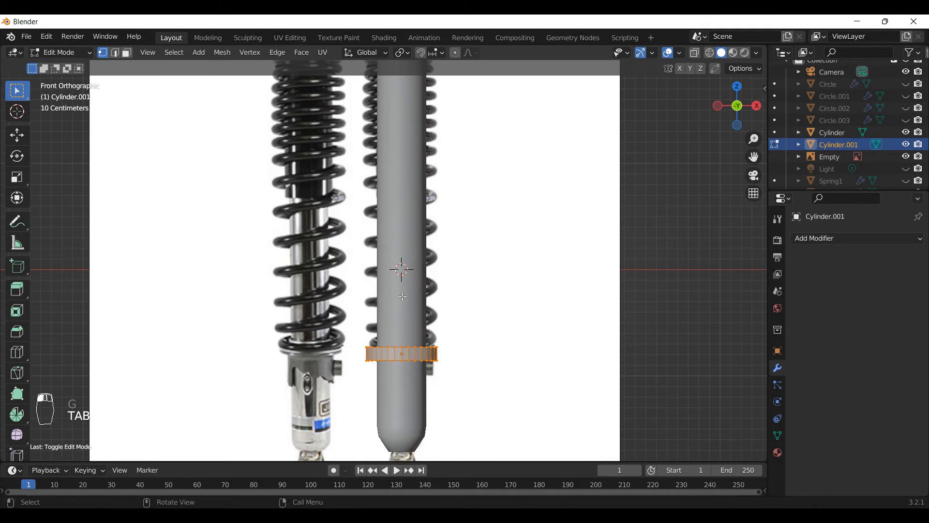
scroll(401, 298, down, 4)
scroll(403, 348, up, 4)
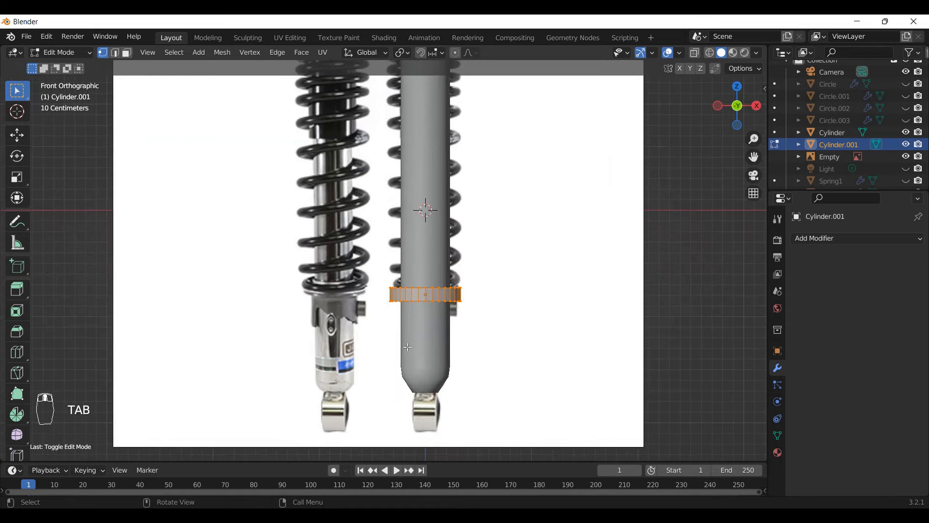
scroll(407, 347, up, 1)
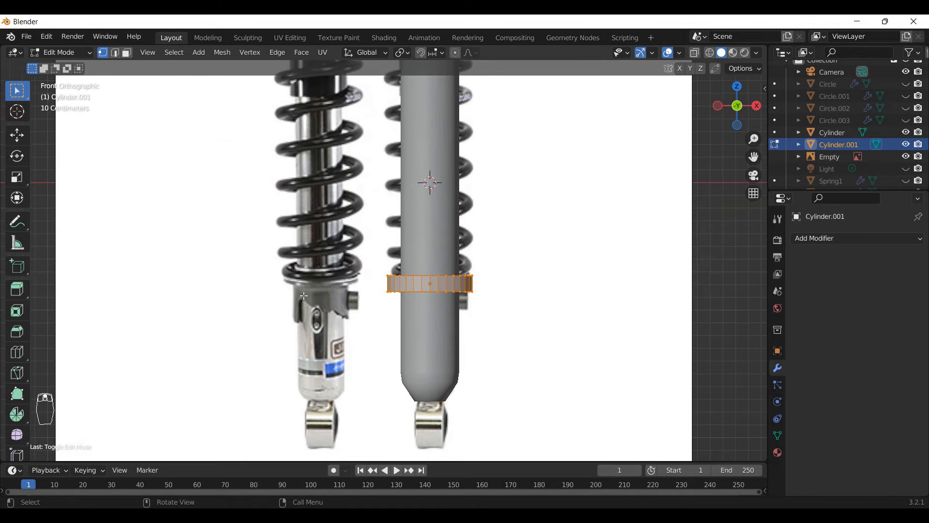
key(z)
click(364, 315)
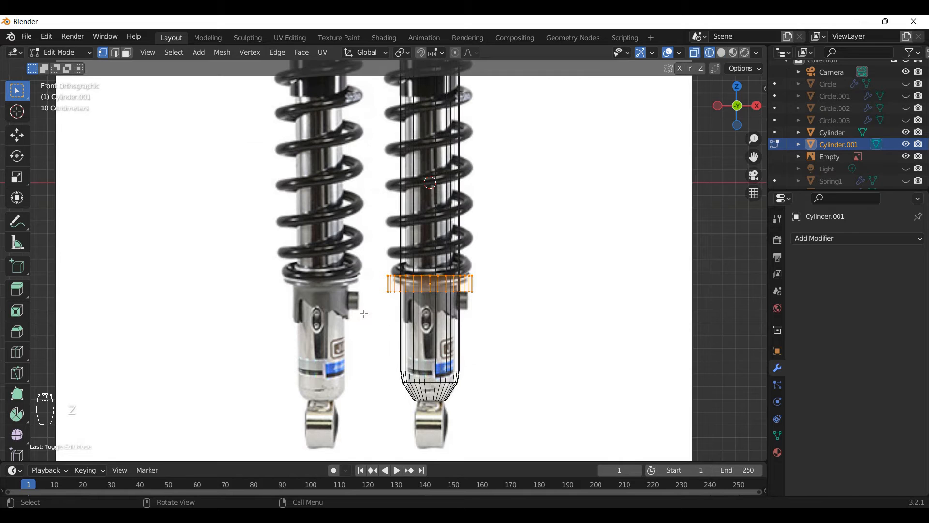
scroll(444, 300, up, 2)
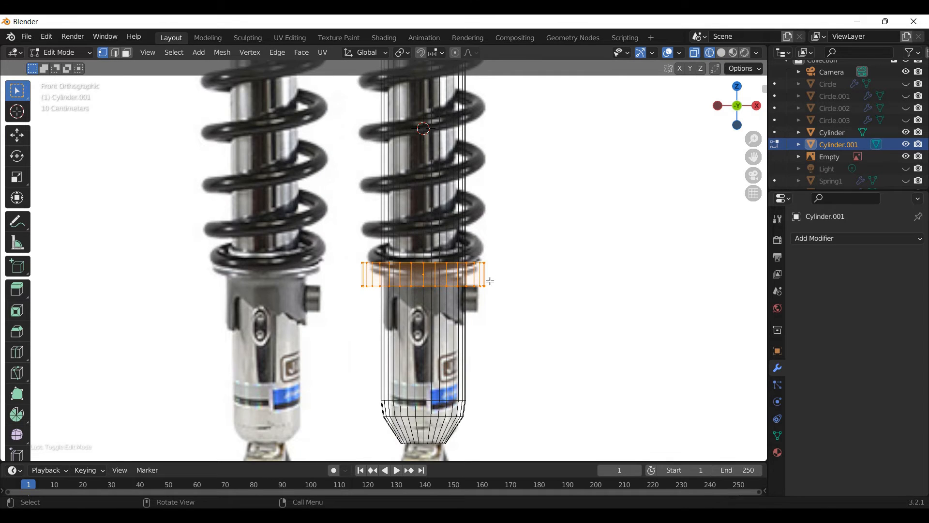
drag(500, 280, 351, 299)
key(e)
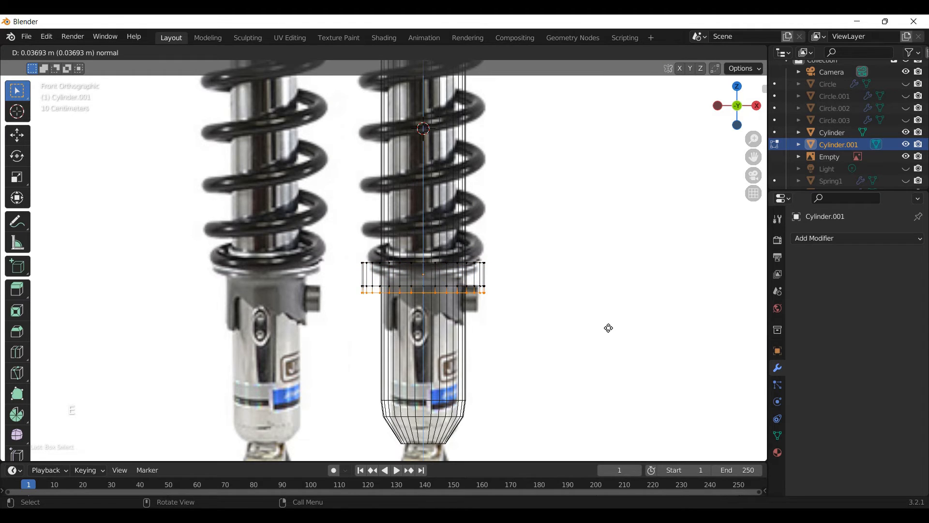
click(663, 336)
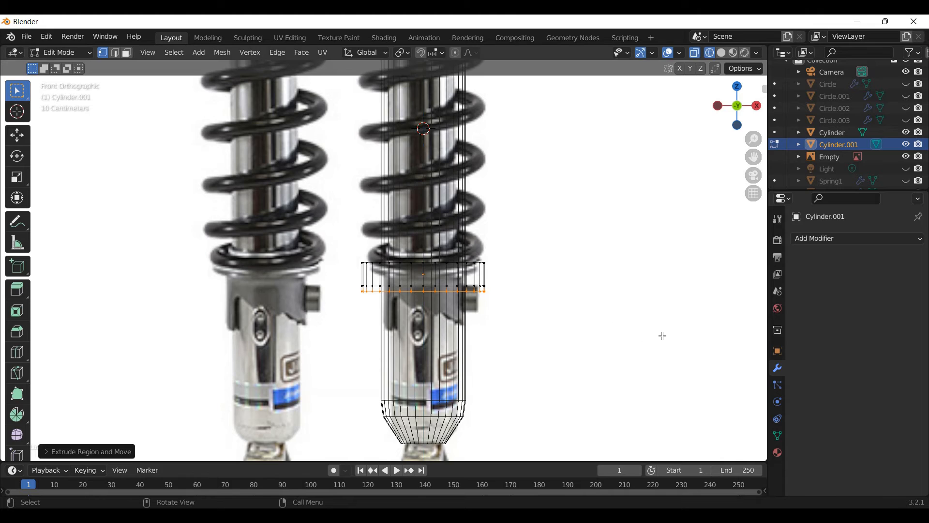
Step: Scale the extruded bottom loop to about 0.86 to form a chamfer and return to solid shading
key(s)
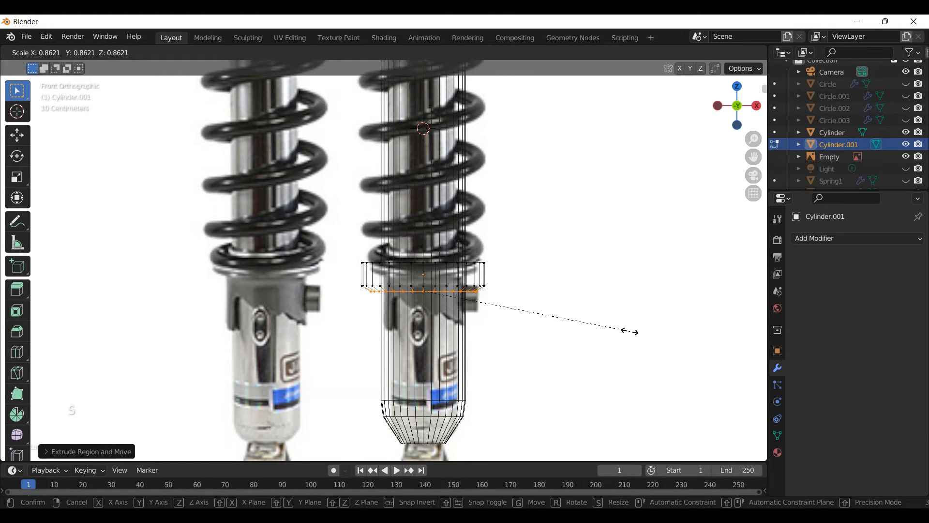
click(629, 331)
key(z)
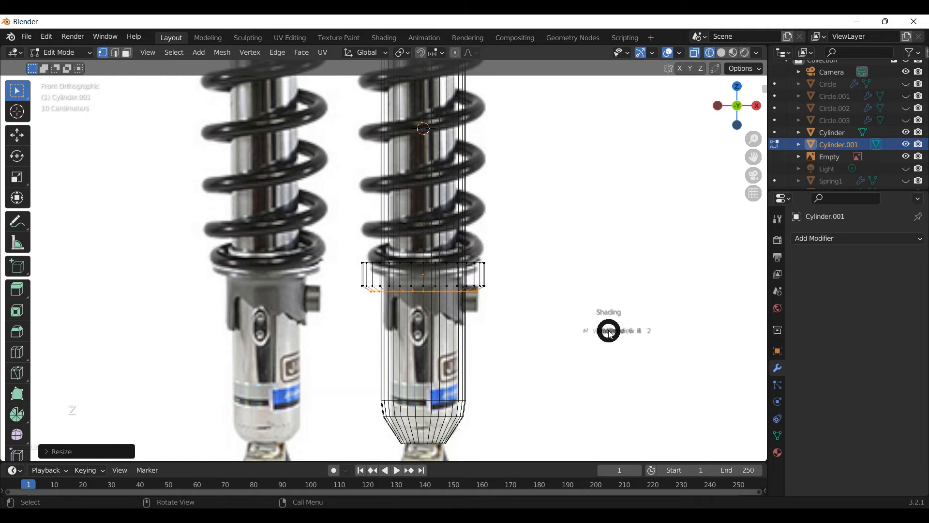
click(673, 329)
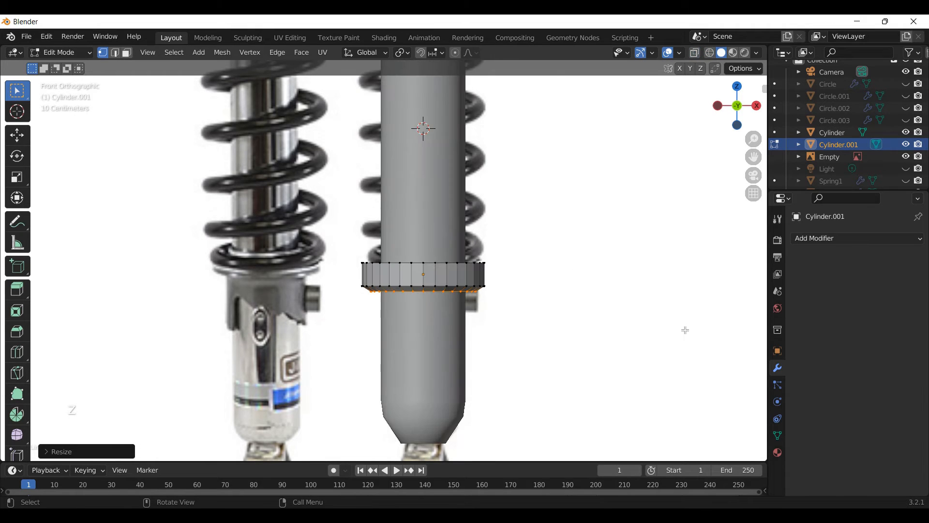
Step: Try scaling the bottom loop inward to about 0.84 and extruding it freely downward, and undo both operations
middle_drag(506, 317, 508, 286)
key(s)
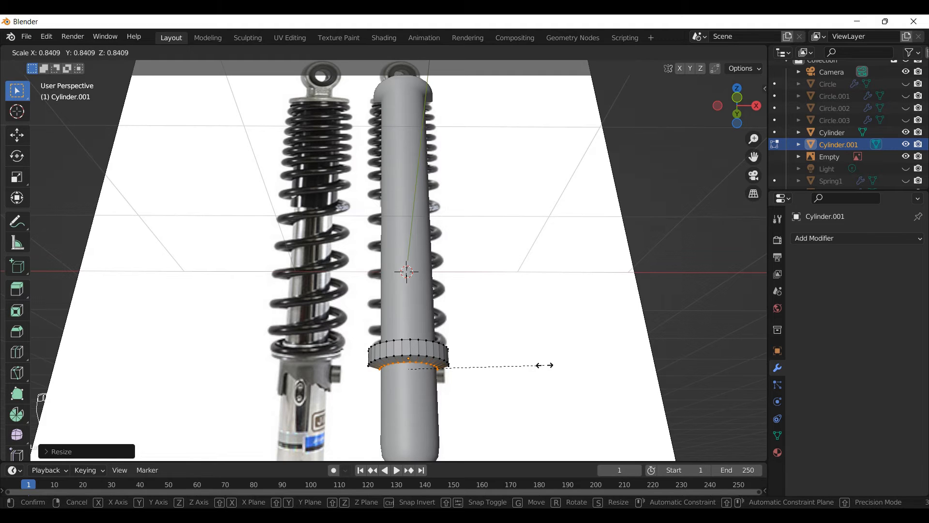
click(544, 365)
key(KP_1)
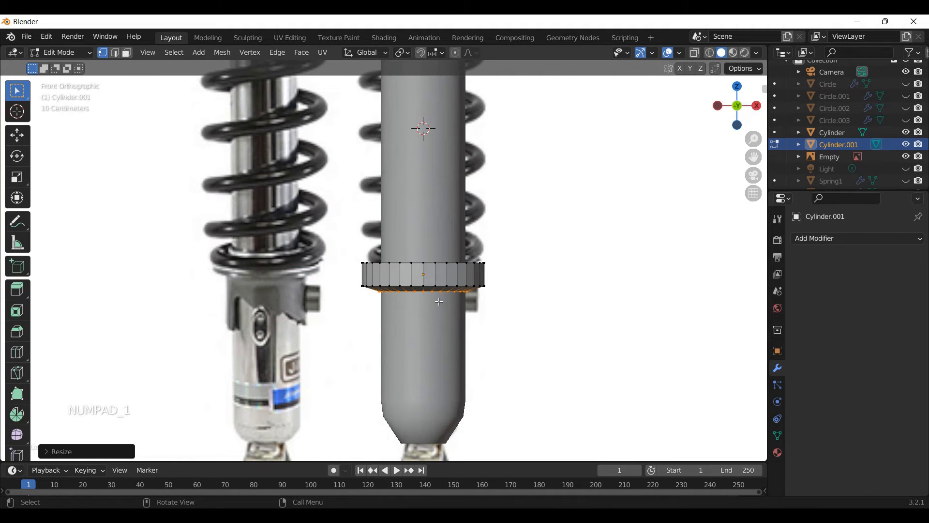
scroll(439, 301, down, 2)
key(e)
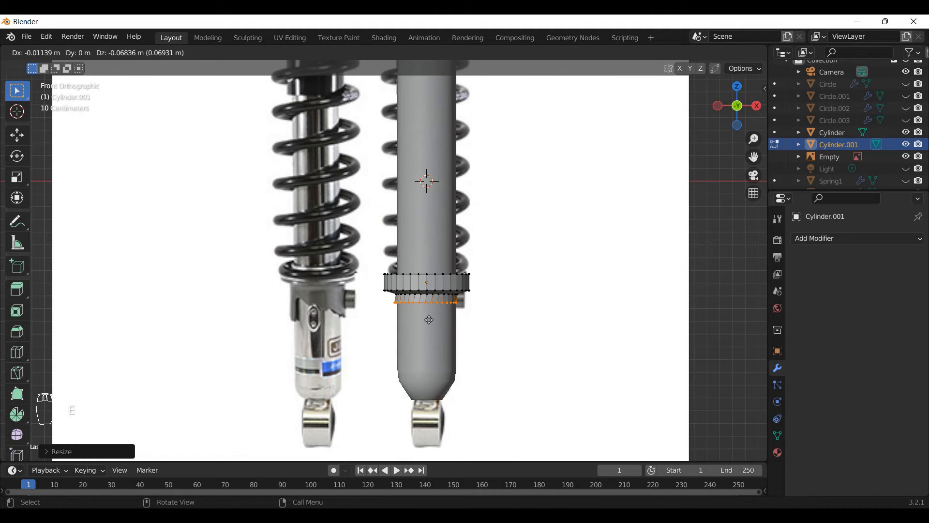
click(429, 320)
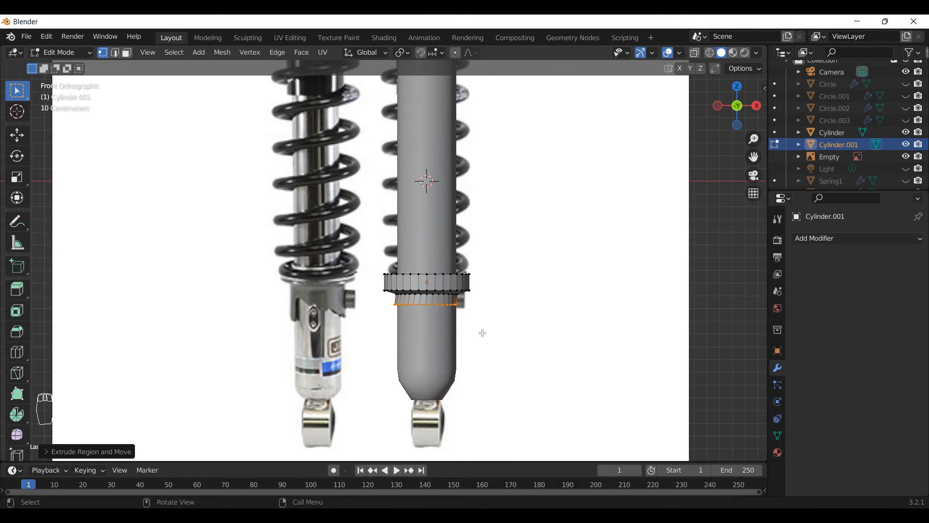
middle_drag(460, 326, 460, 311)
scroll(426, 303, up, 4)
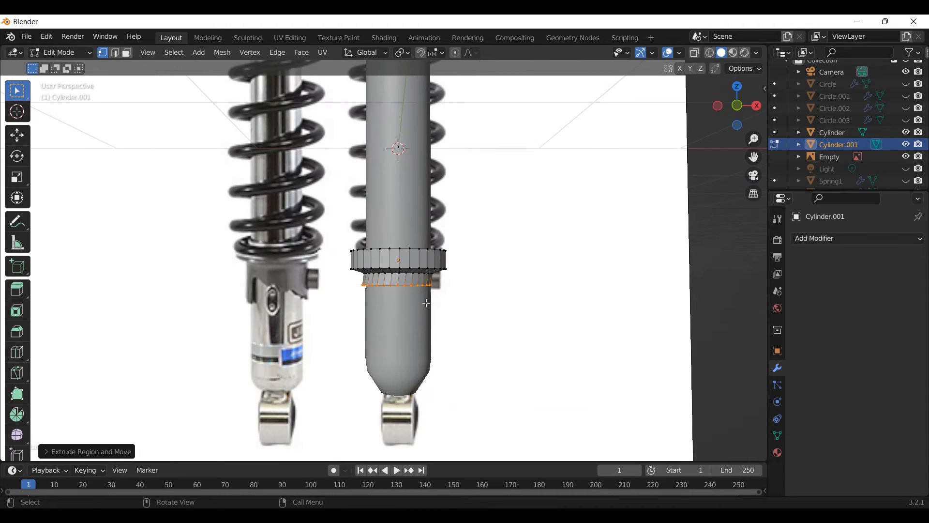
key(ctrl+z)
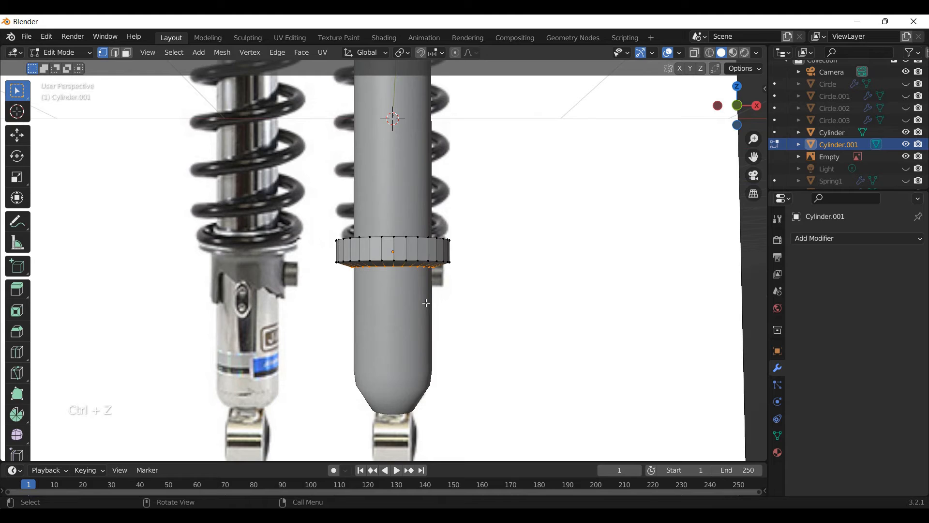
key(ctrl+z)
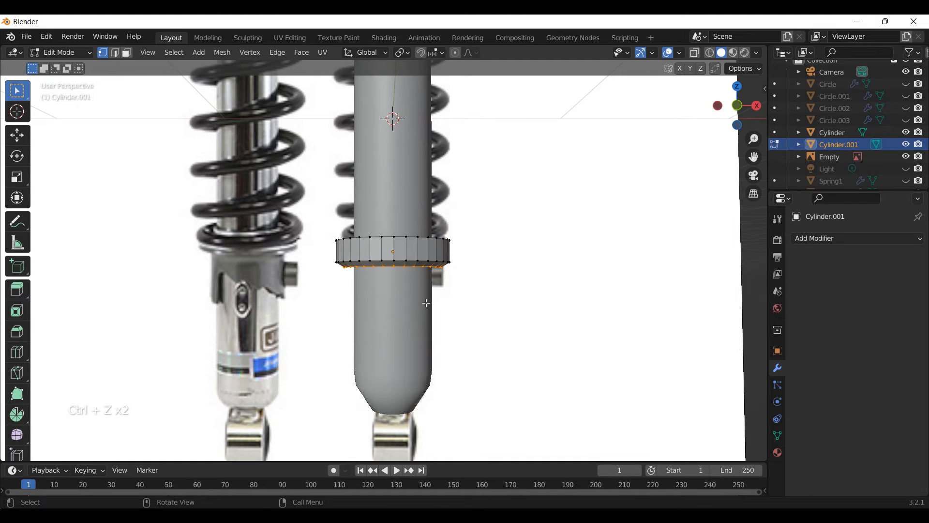
Step: In front view, scale the ring's bottom loop inward to about 0.84, close to the shock body's width
key(s)
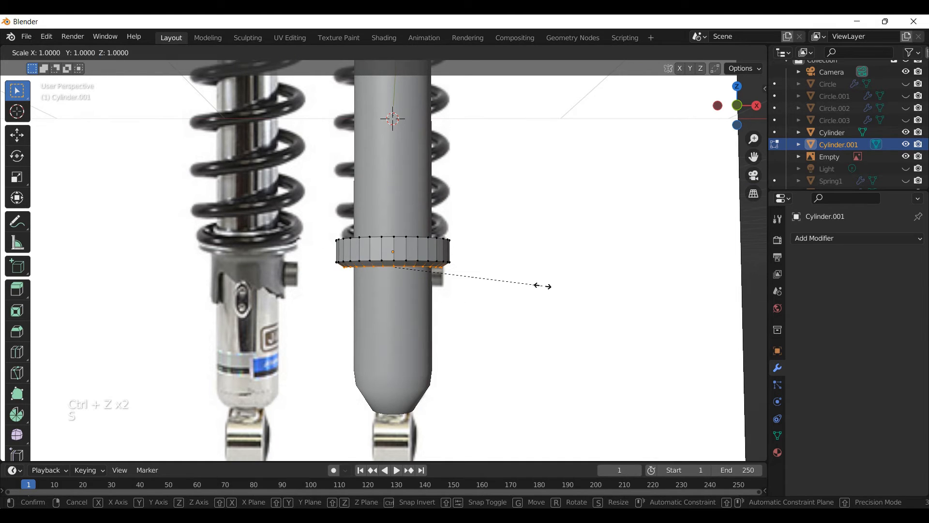
click(543, 286)
key(KP_1)
scroll(476, 282, up, 4)
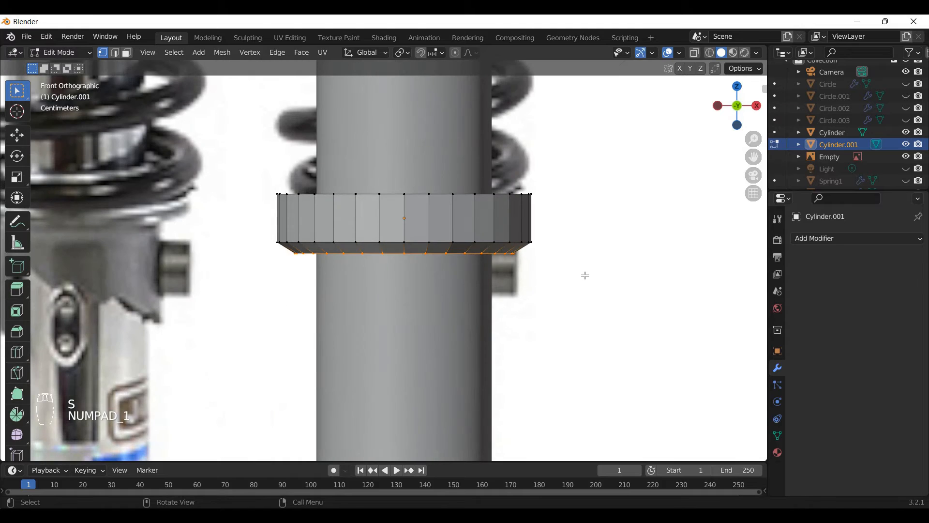
key(s)
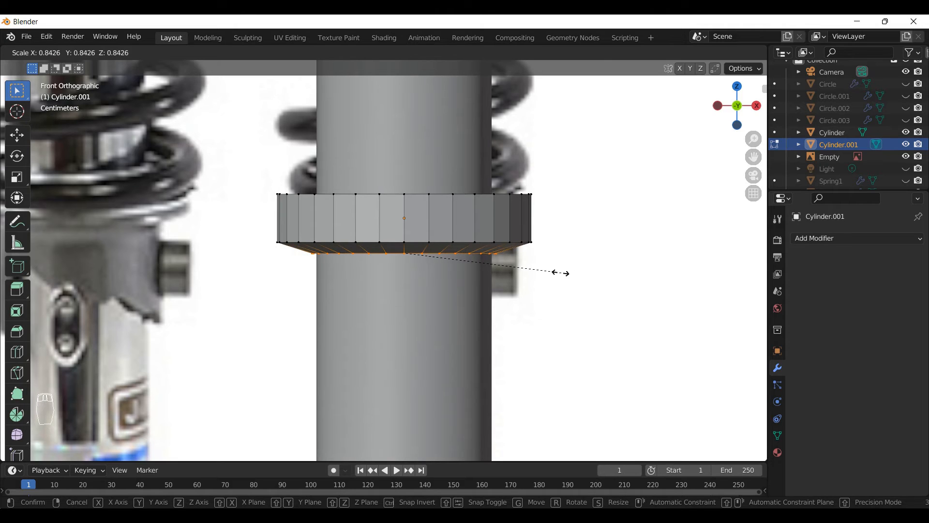
click(560, 272)
Step: Extrude the bottom loop in place, move it about 0.092 m down along Z as a collar, and return to Object Mode
scroll(299, 253, down, 2)
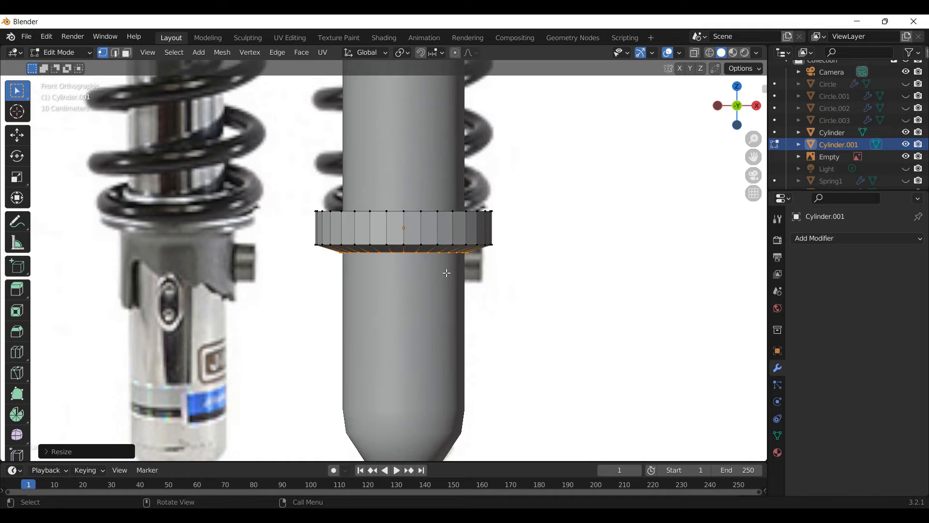
key(e)
key(z)
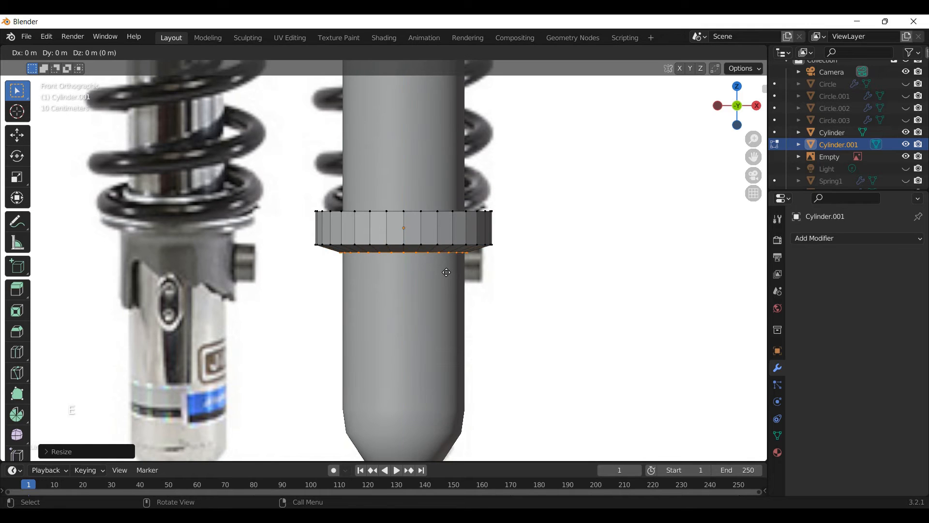
right_click(447, 273)
key(g)
key(z)
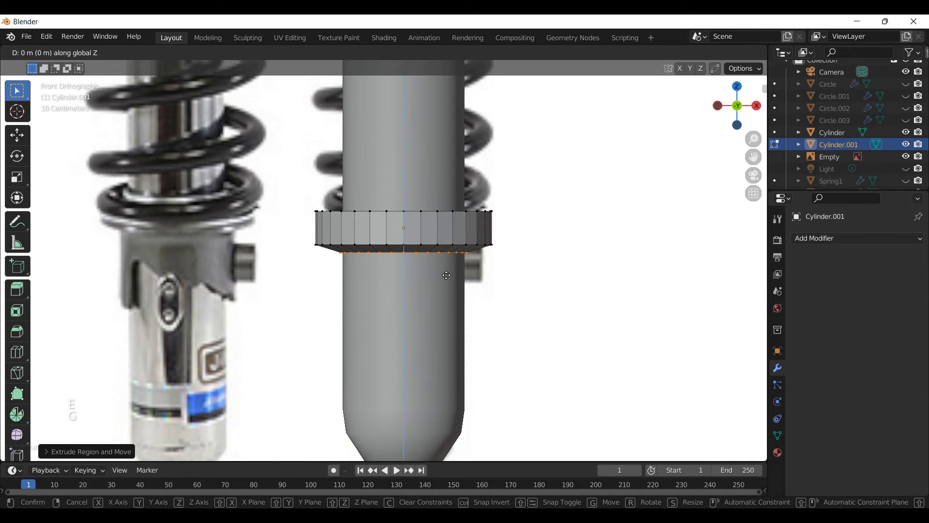
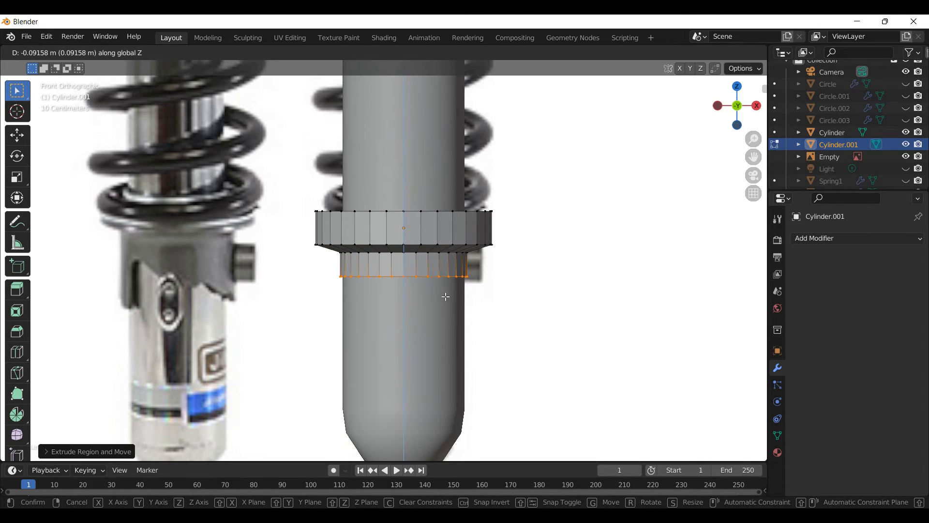
click(446, 296)
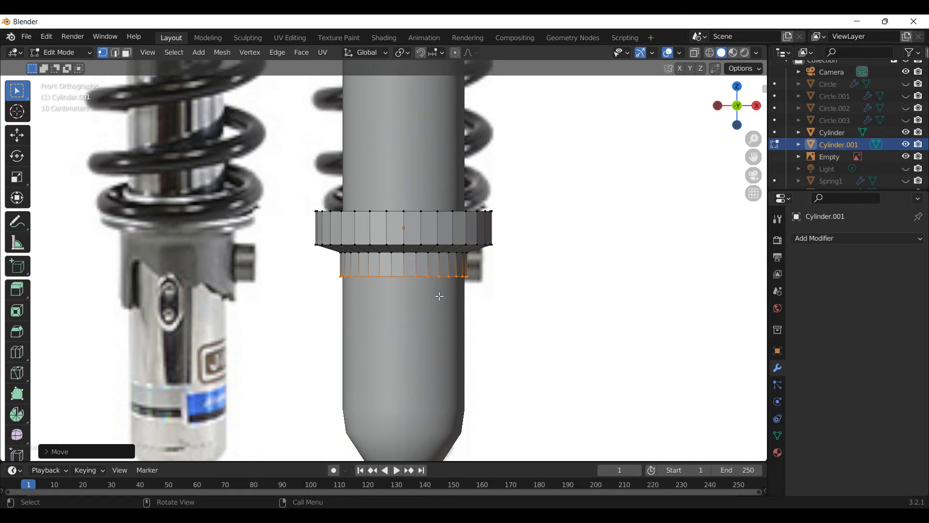
key(Tab)
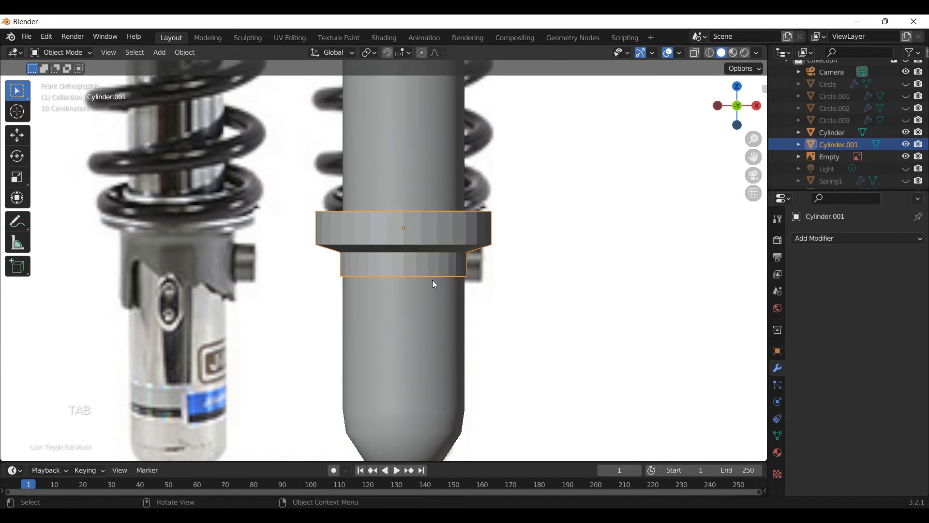
Step: Enter Edit Mode on the spring seat and box-select vertices along the collar's bottom edge in solid shading
mouse_move(432, 280)
middle_down()
mouse_move(469, 295)
mouse_move(444, 290)
middle_up()
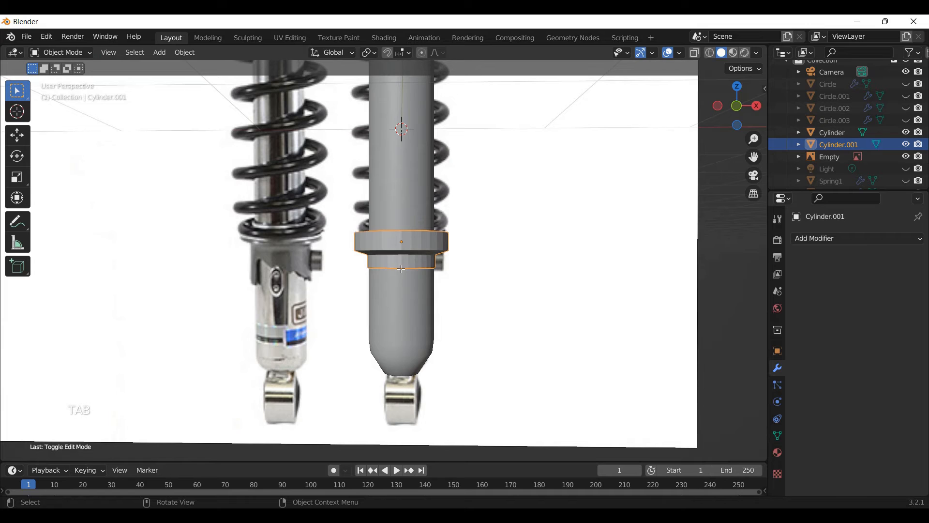
key(Tab)
scroll(274, 285, up, 2)
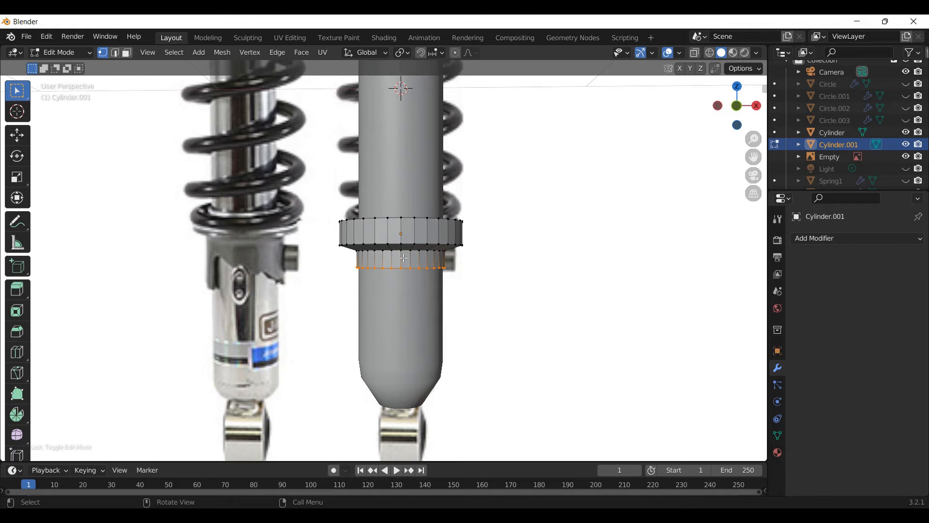
drag(404, 258, 355, 280)
key(z)
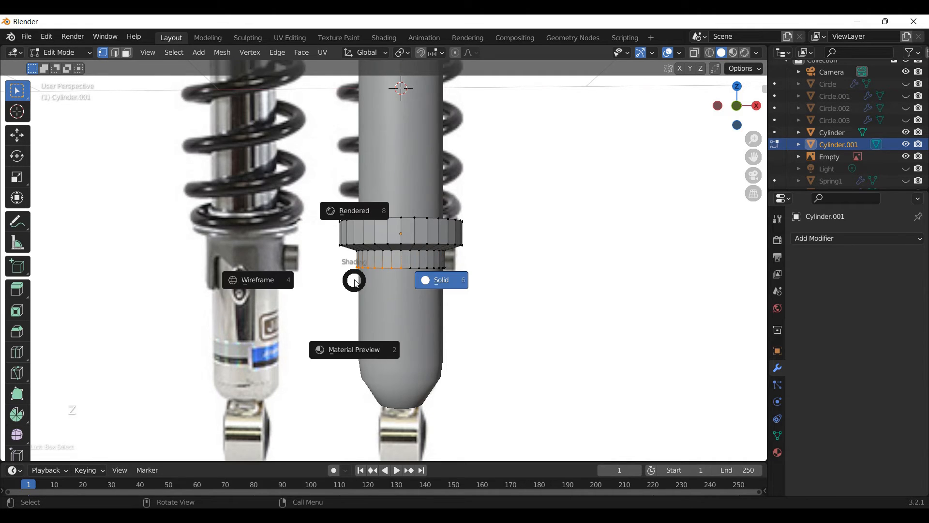
key(Escape)
key(Escape)
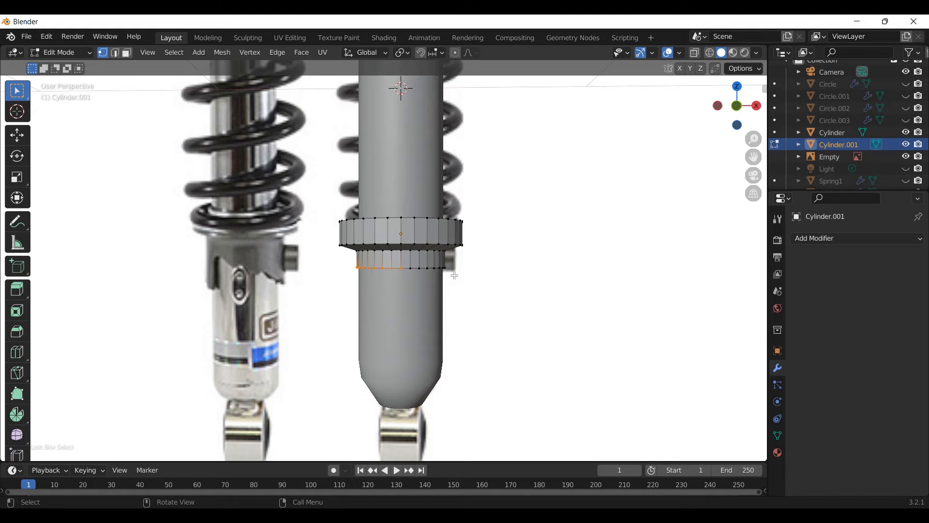
Step: In wireframe, select the collar's entire bottom loop, lower it along Z to the reference bracket's lower edge, and return to solid shading
key(z)
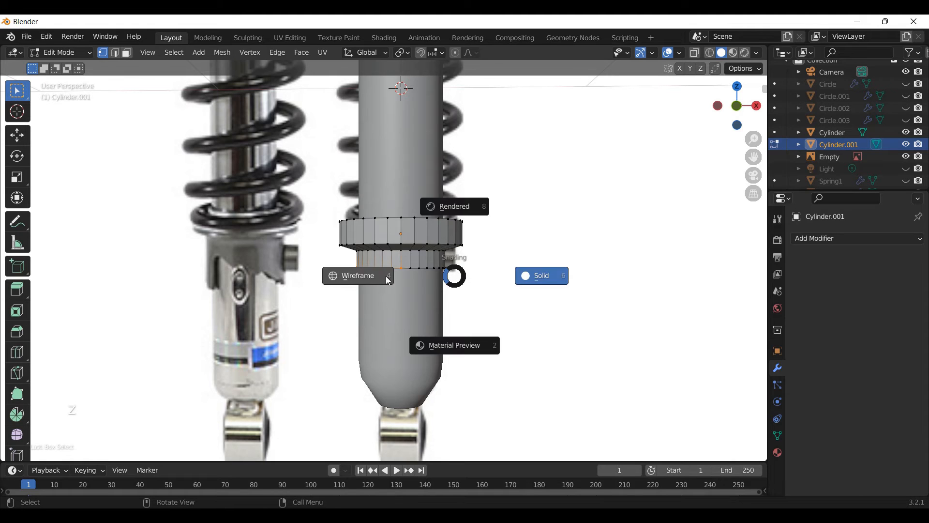
click(387, 279)
drag(451, 259, 340, 281)
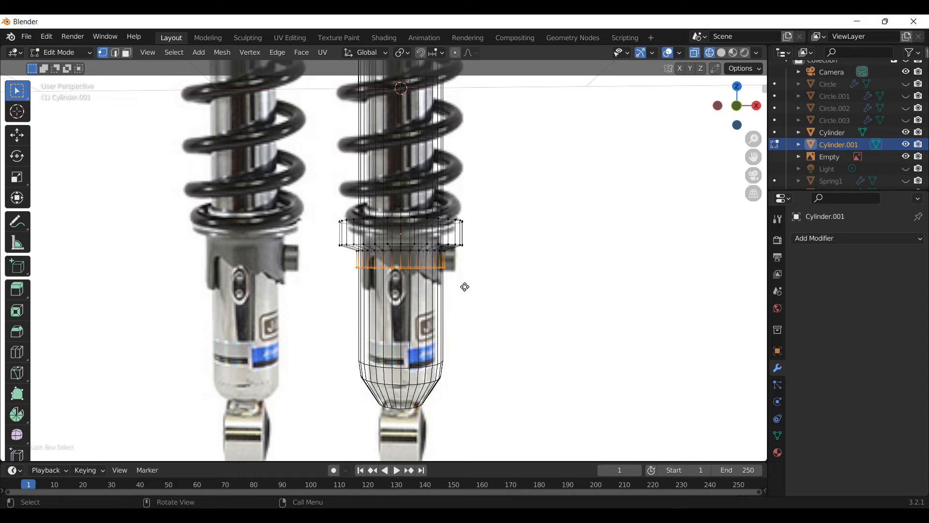
key(g)
key(z)
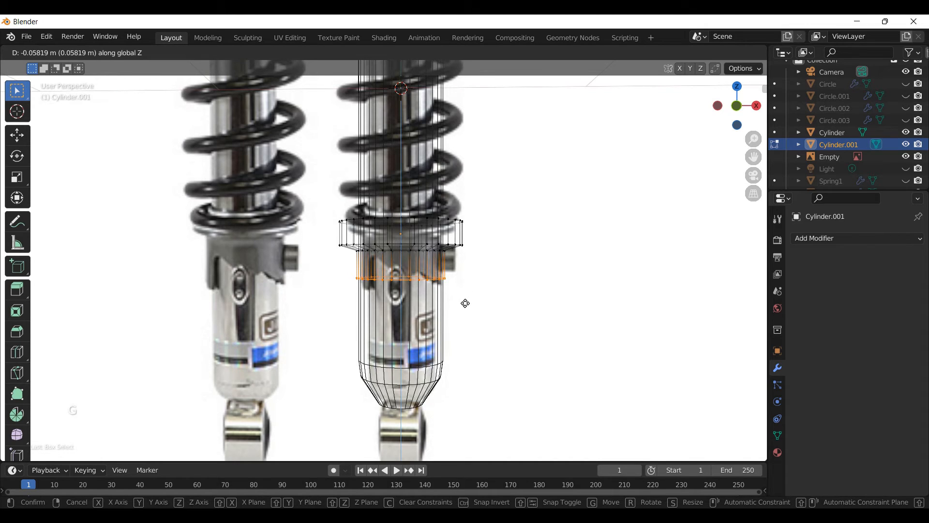
click(466, 306)
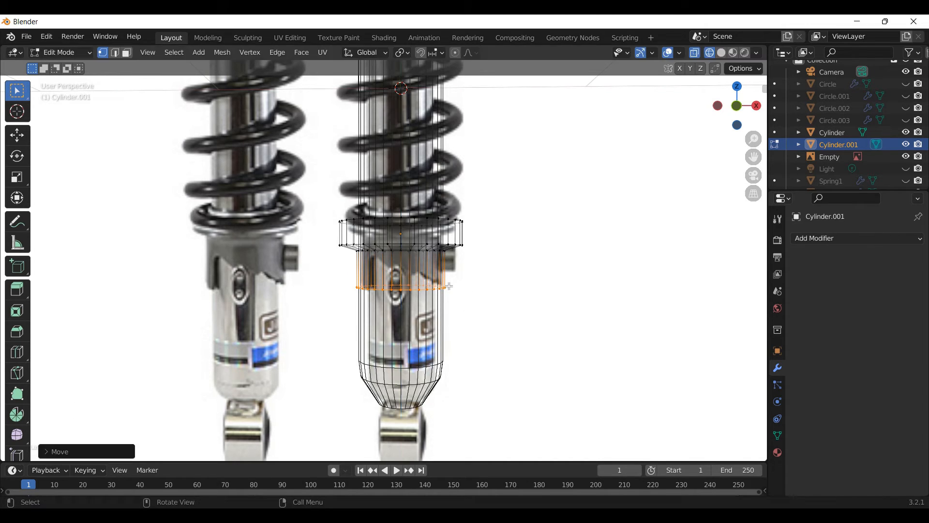
scroll(444, 281, up, 2)
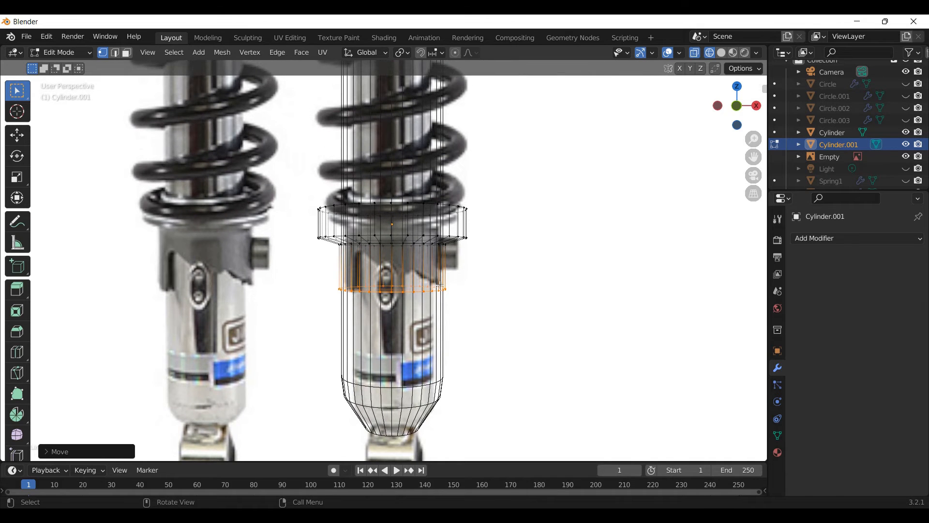
key(z)
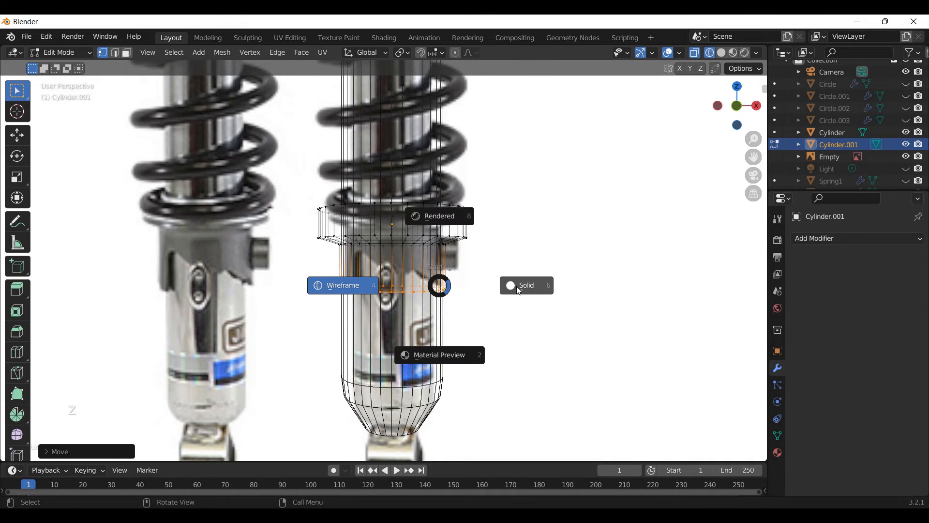
click(520, 291)
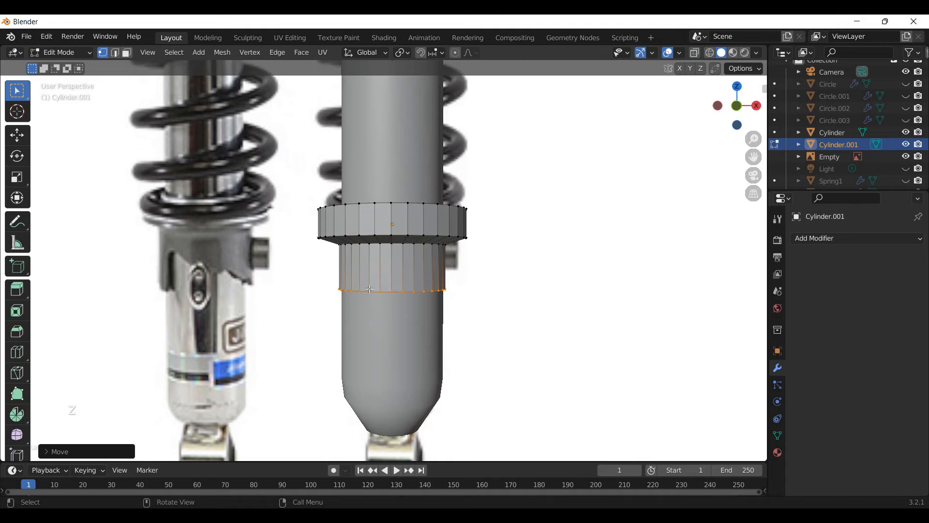
Step: Try notching the collar by raising two adjacent vertices of its bottom edge about 0.128 m along Z
key(b)
drag(354, 296, 353, 296)
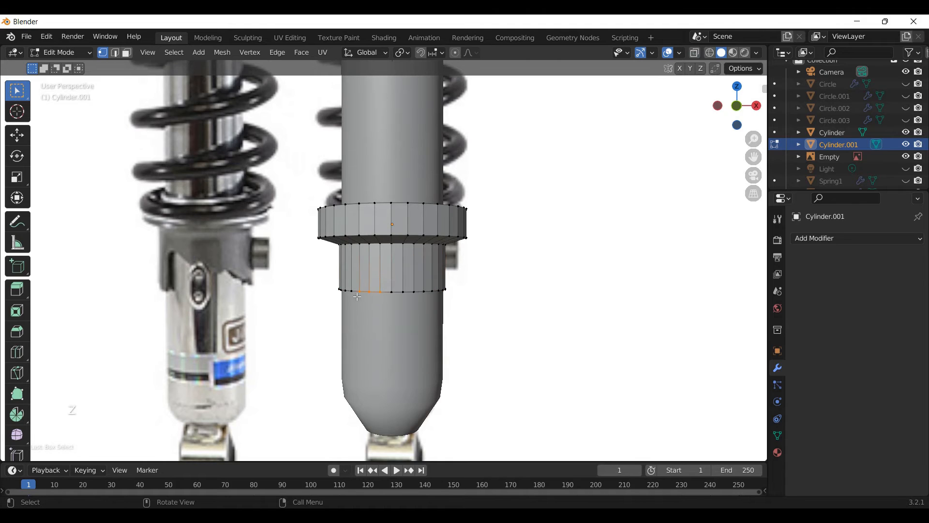
key(z)
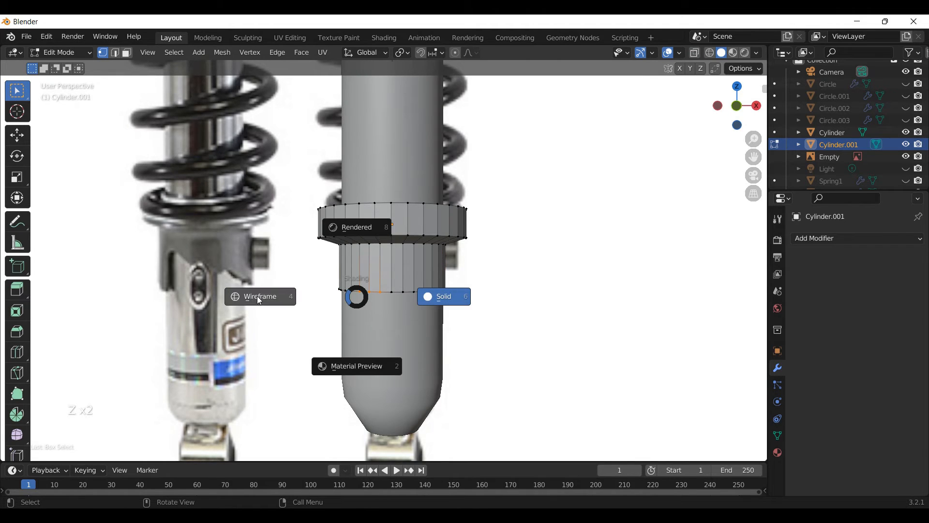
click(260, 297)
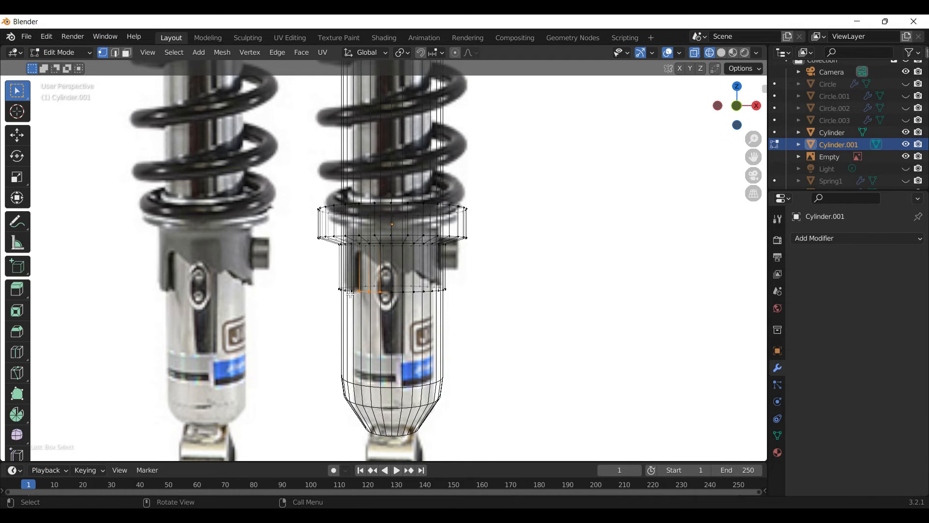
key(b)
drag(349, 293, 350, 301)
key(z)
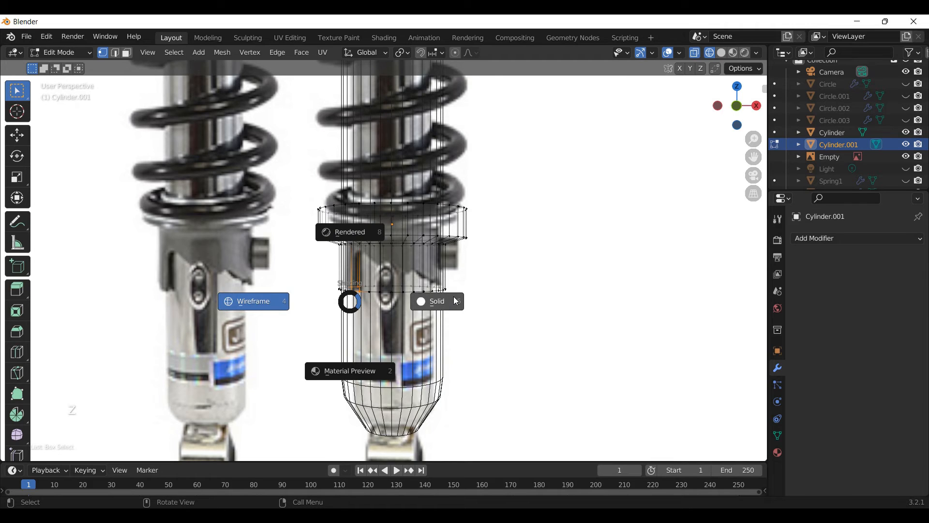
click(456, 301)
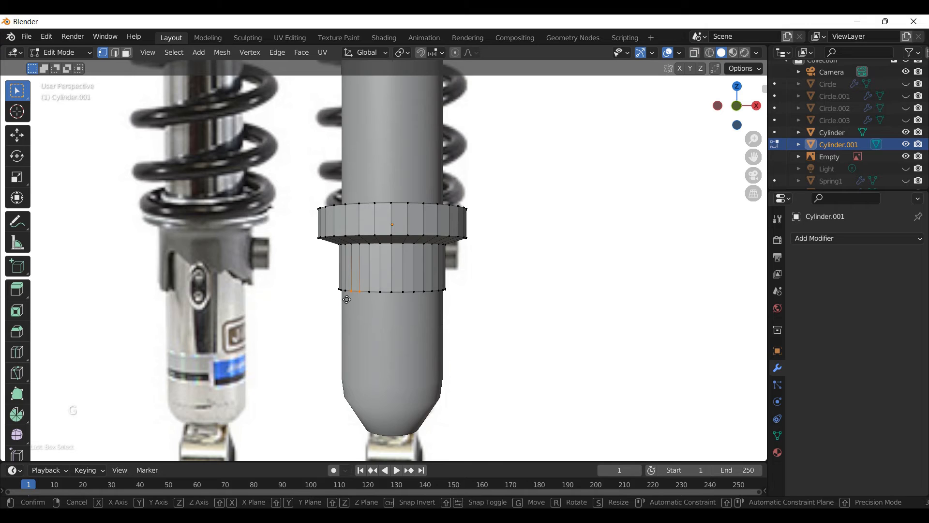
key(g)
key(z)
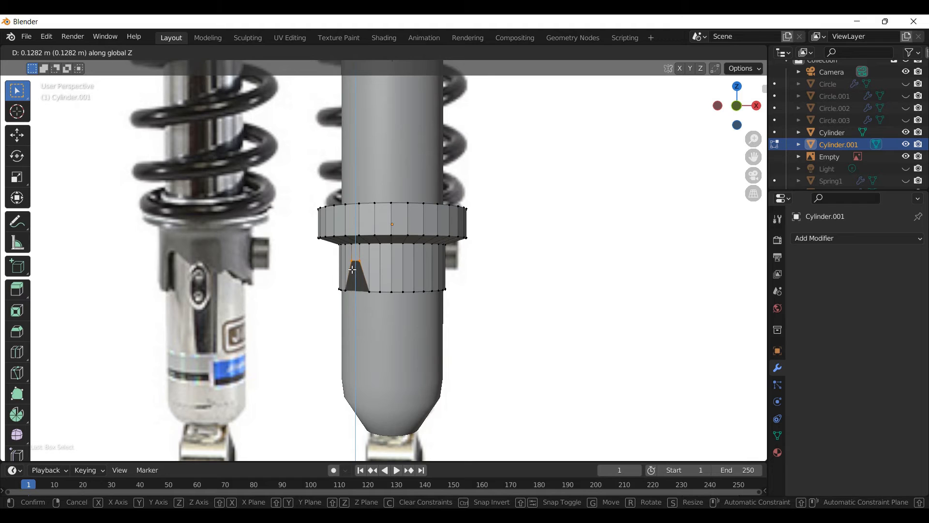
click(352, 269)
Step: Inspect the notch in the collar from below and undo the raising of its two vertices
middle_drag(394, 304, 394, 269)
scroll(374, 255, down, 2)
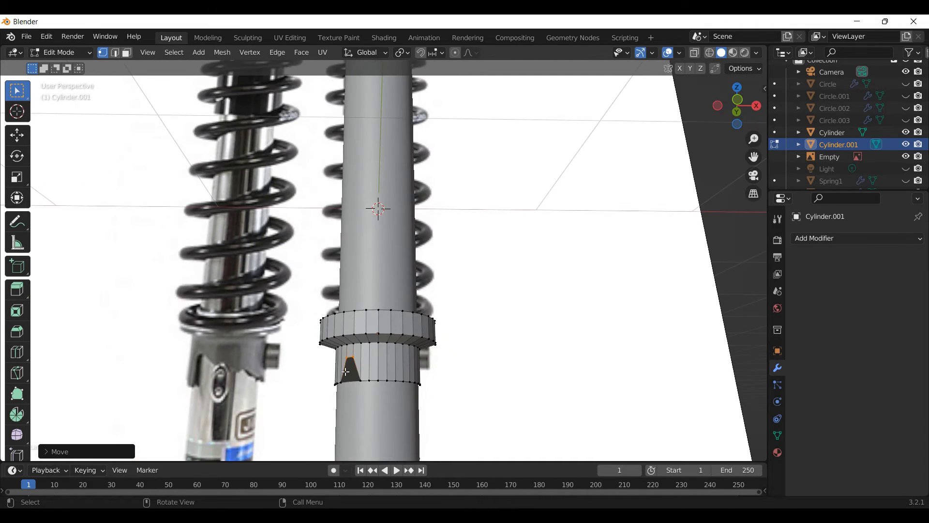
scroll(350, 381, up, 3)
scroll(354, 390, up, 2)
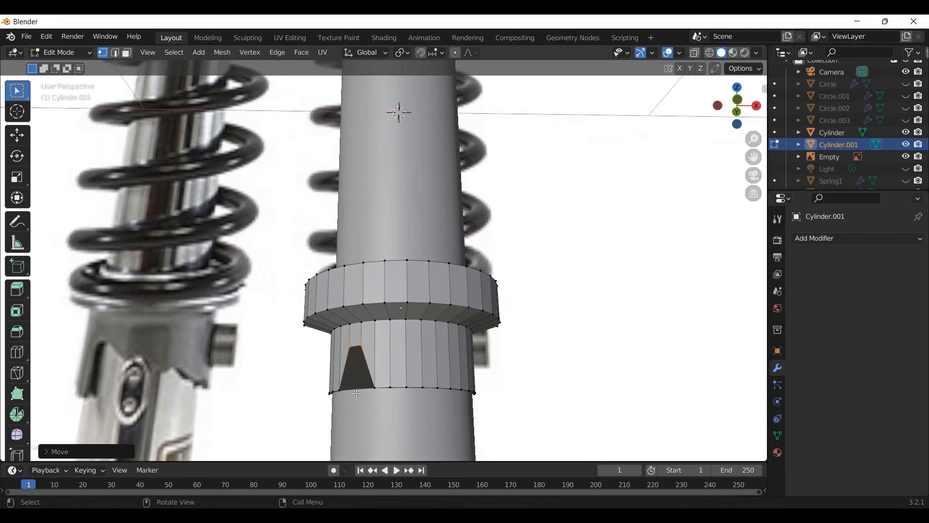
scroll(359, 385, down, 2)
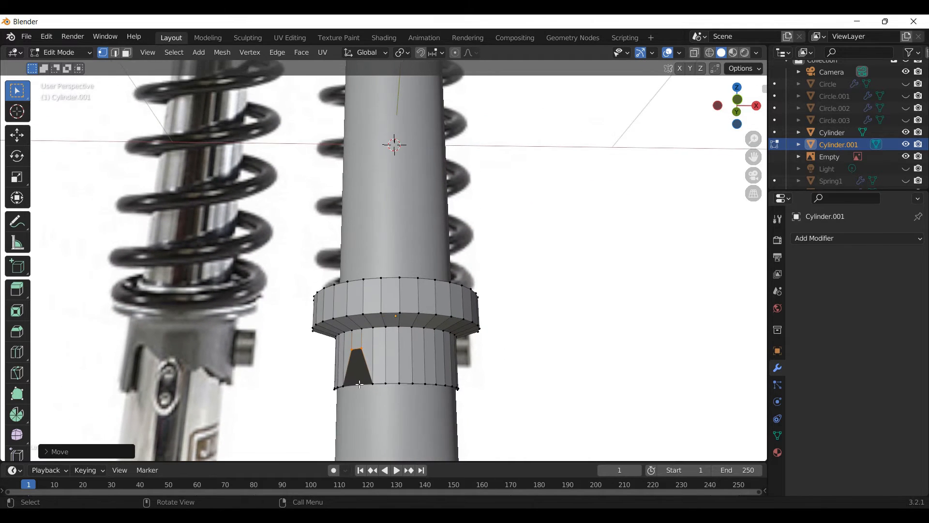
key(ctrl+z)
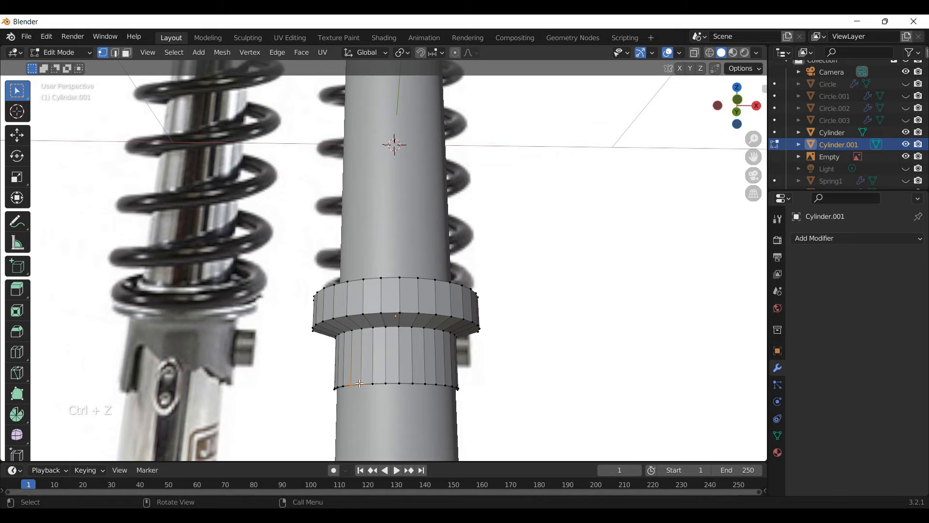
scroll(356, 233, down, 1)
scroll(354, 372, up, 1)
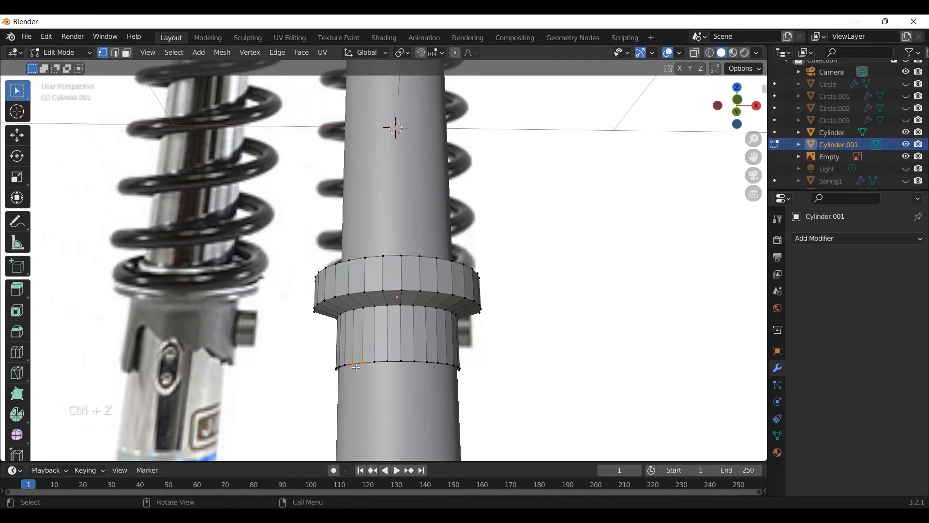
key(z)
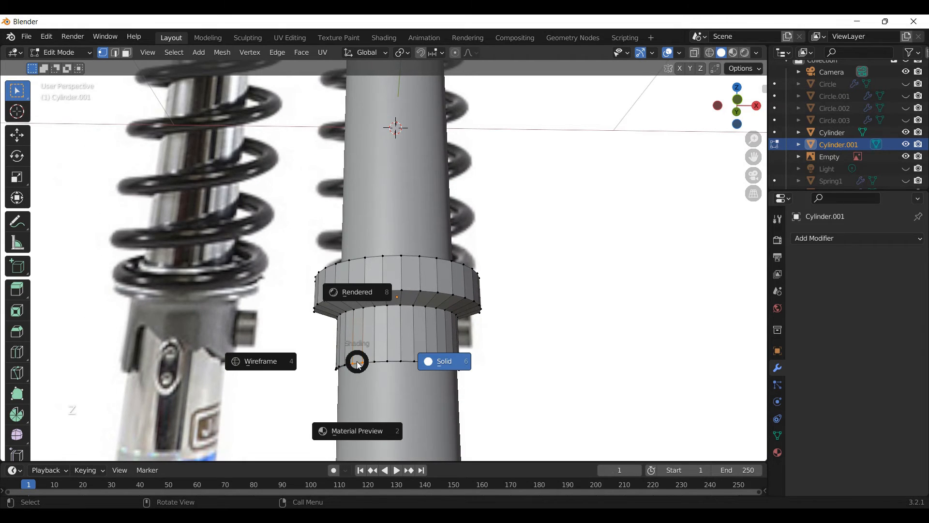
key(Escape)
scroll(338, 242, down, 2)
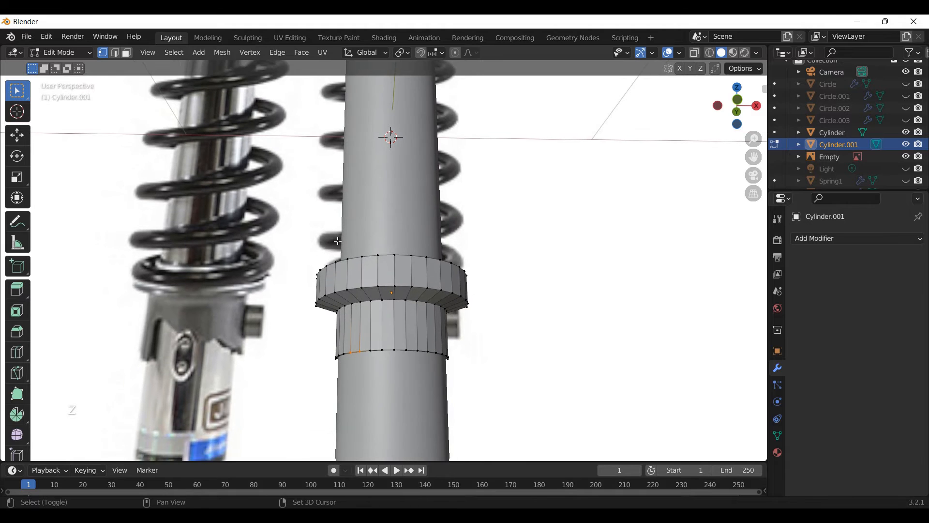
Step: In front view with wireframe shading, add a horizontal loop cut around the collar and slide it toward the collar's upper edge
key(KP_1)
key(KP_1)
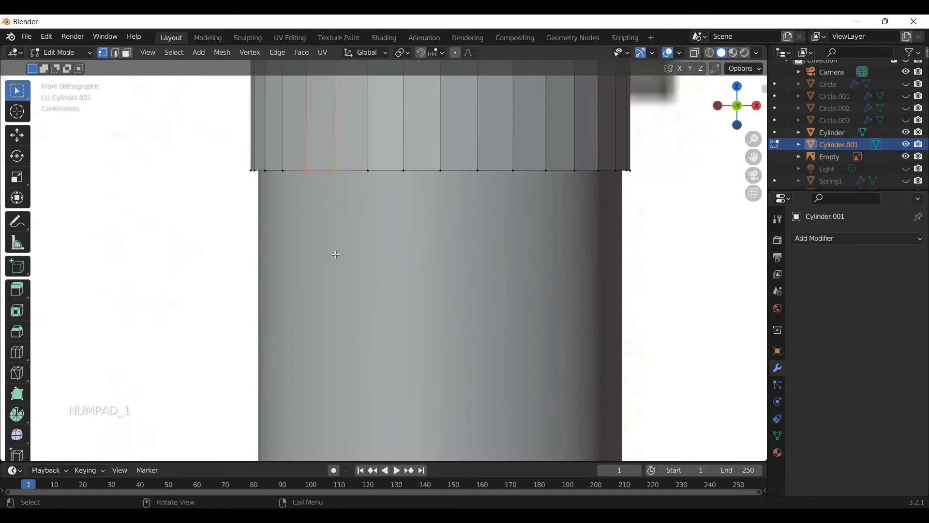
scroll(325, 326, down, 5)
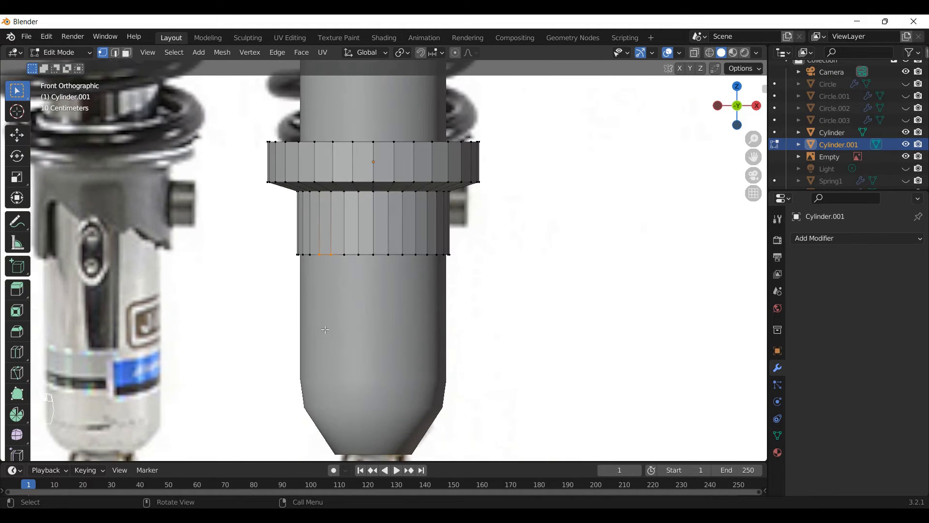
key(z)
key(z)
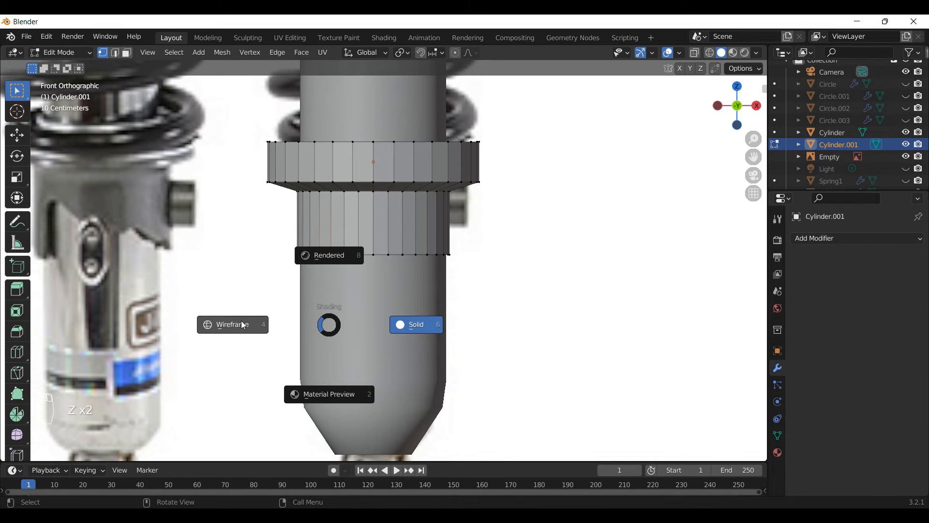
click(241, 320)
key(ctrl+r)
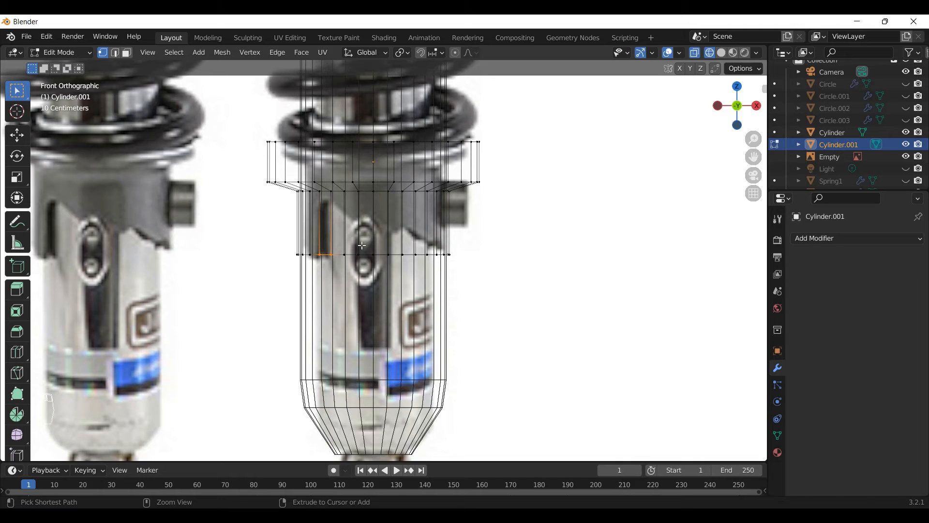
click(325, 235)
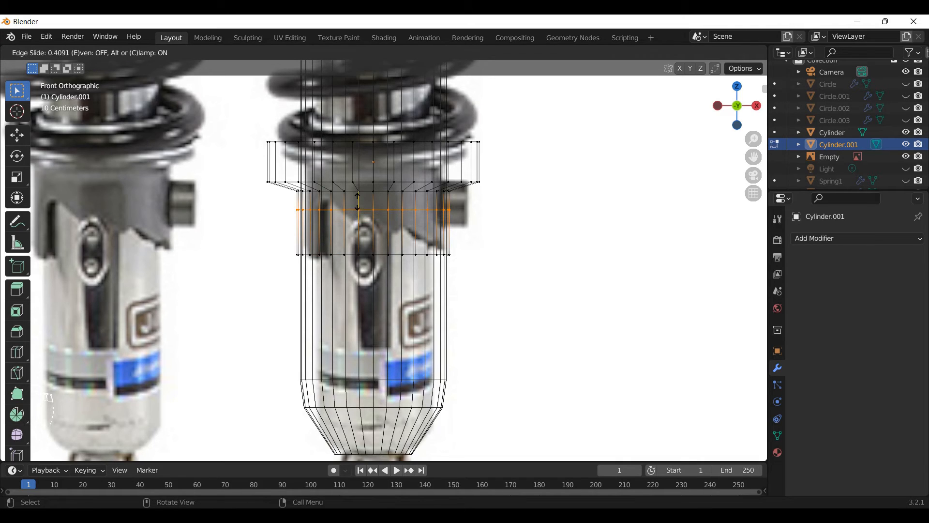
click(357, 200)
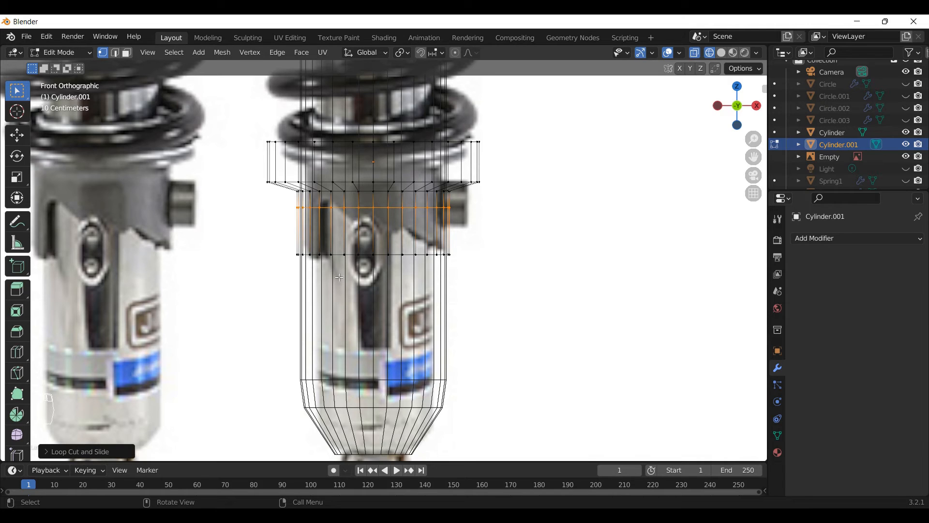
Step: In Object Mode, move the whole spring seat about 0.078 m up along Z to line up with the reference
key(Tab)
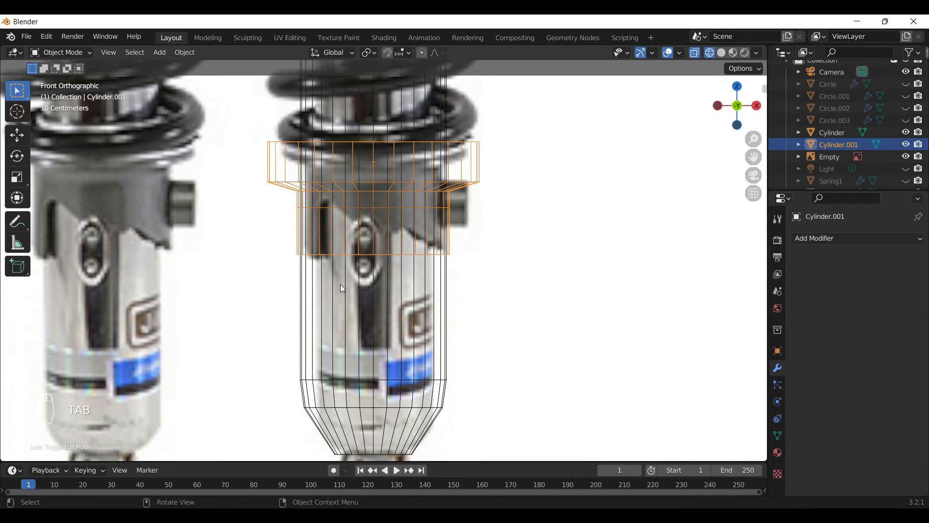
key(g)
key(z)
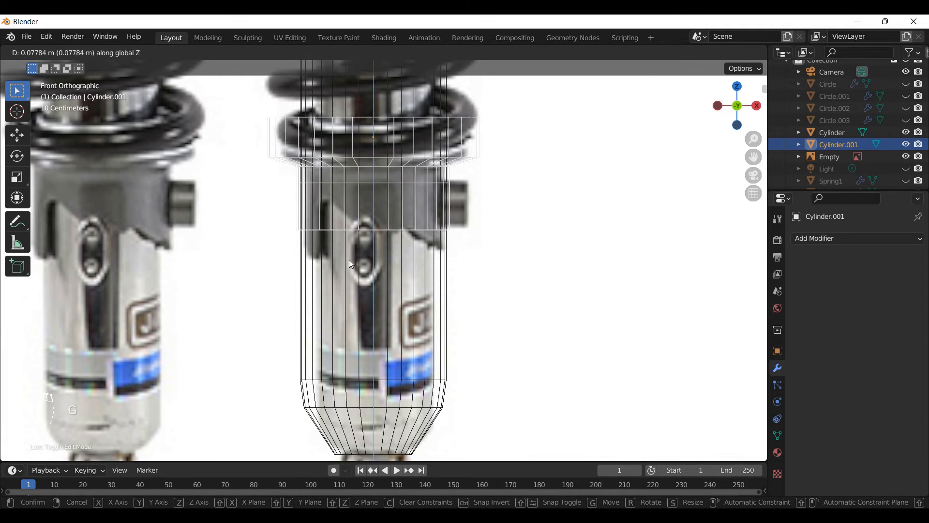
click(361, 265)
Step: In Edit Mode, box-select the collar's bottom loop and move it about 0.09 m down along Z
key(Tab)
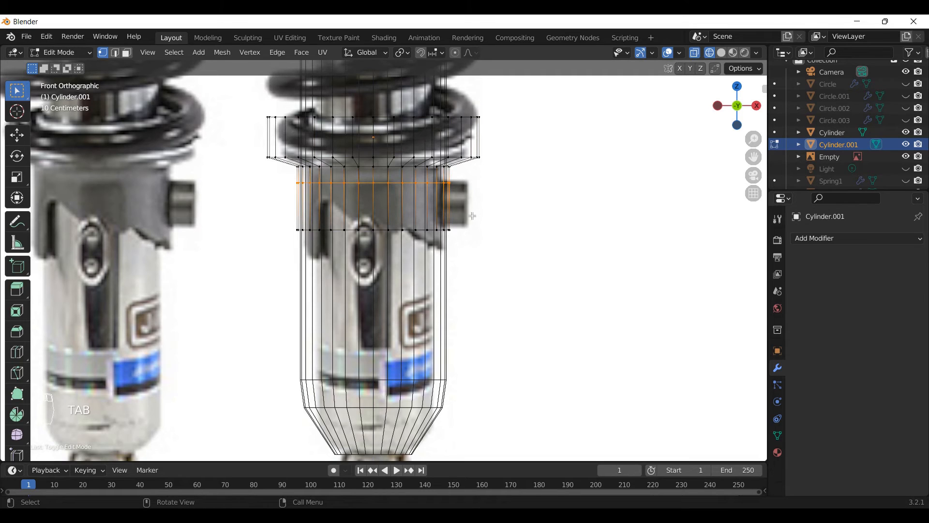
drag(448, 228, 265, 261)
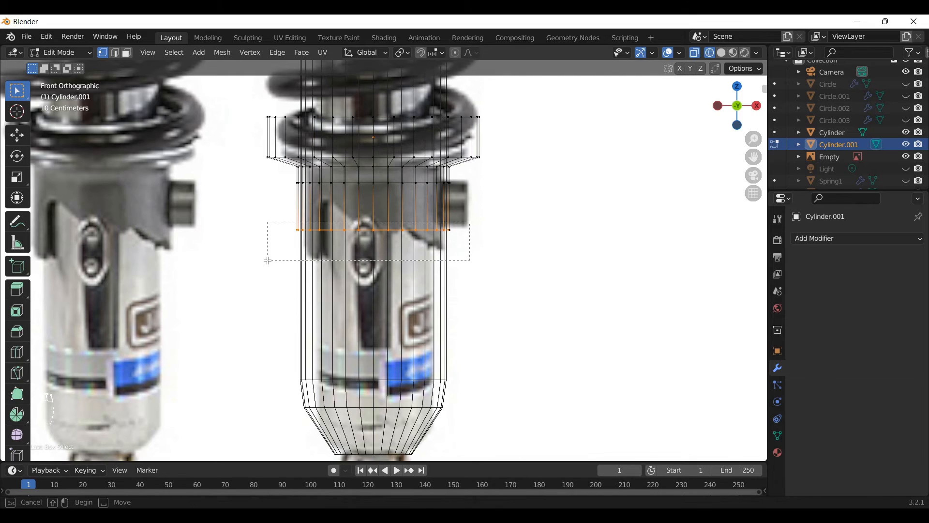
key(g)
key(z)
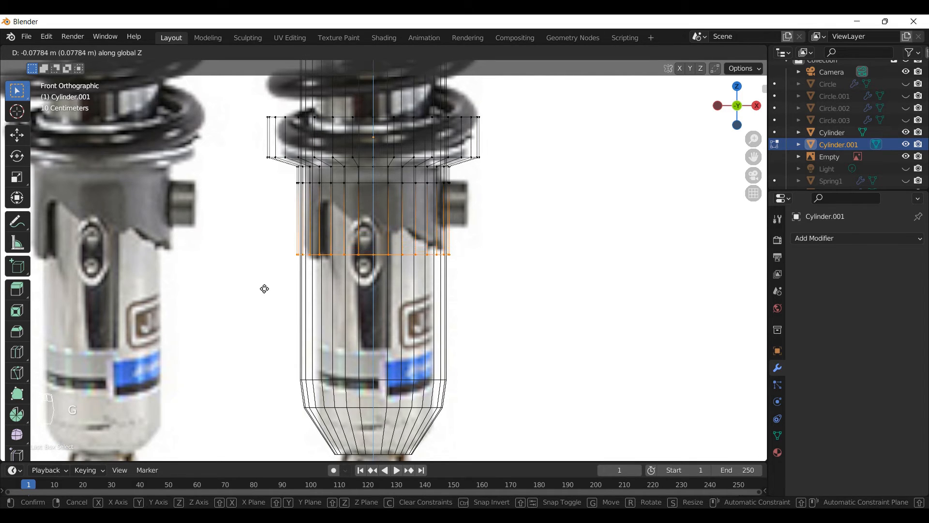
click(264, 289)
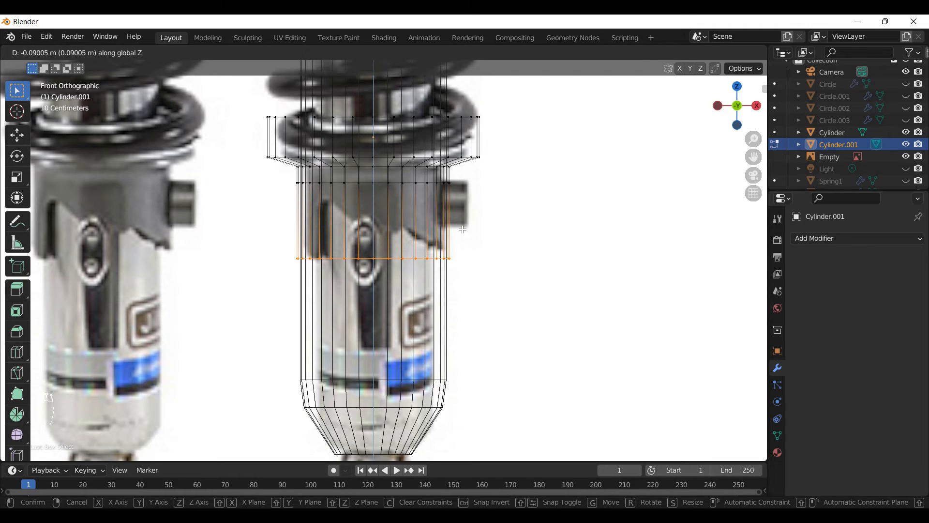
Step: Add a horizontal loop cut around the cylinder's collar section, slid up toward its upper edge by about 0.65
key(ctrl+r)
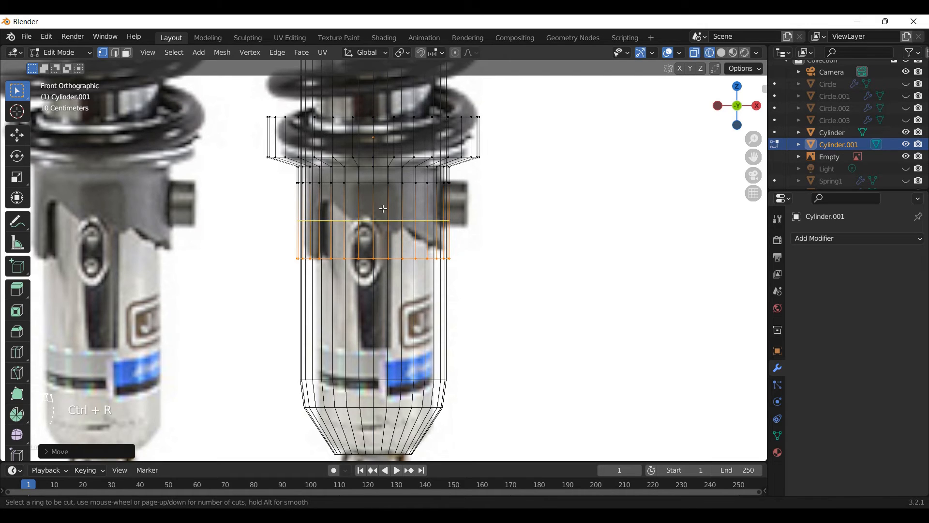
click(385, 206)
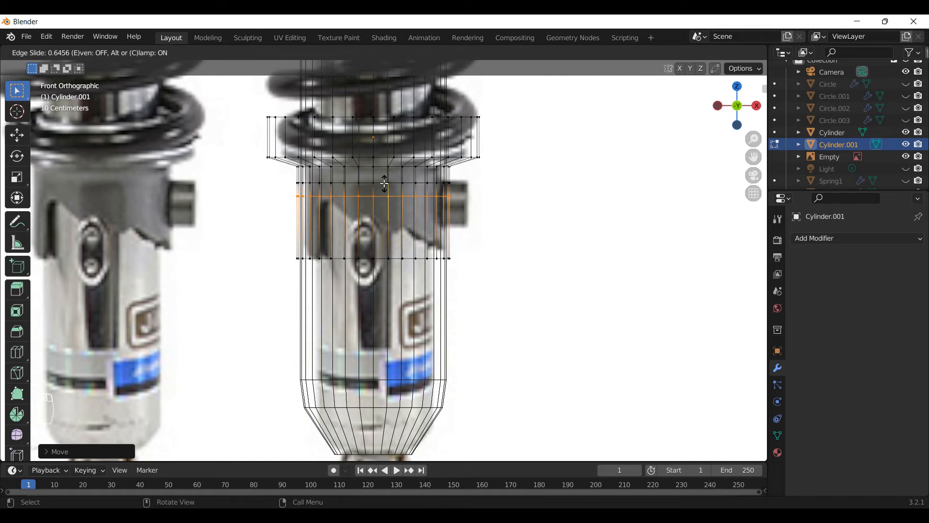
click(365, 213)
key(ctrl+r)
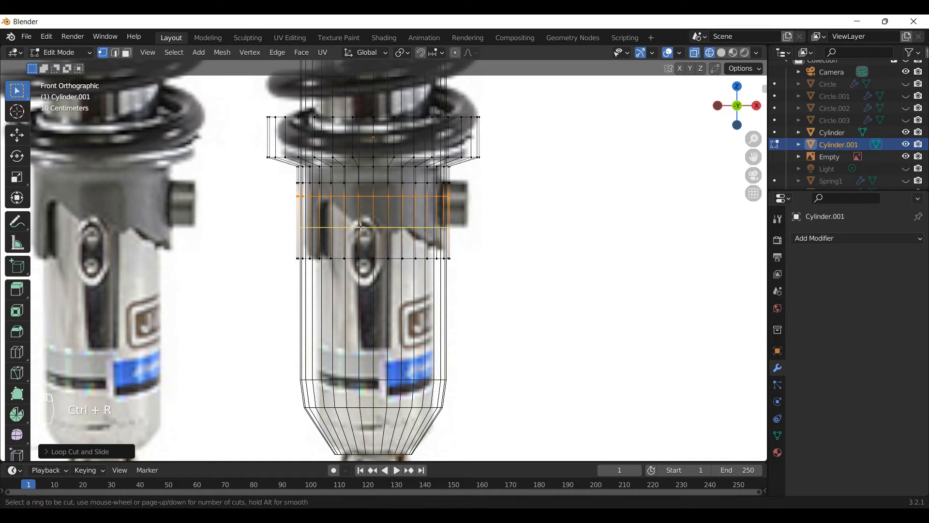
key(Escape)
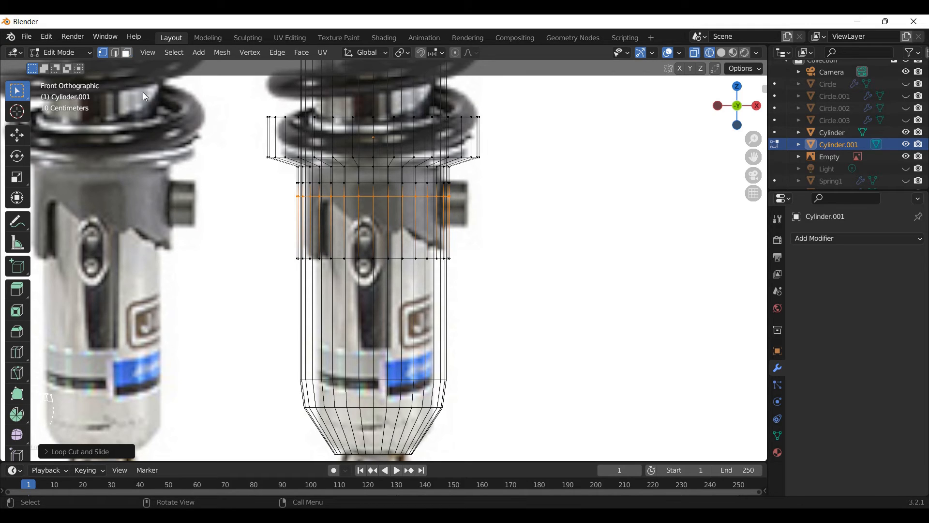
Step: Try to delete the vertices of a narrow face near the left side of the collar's tall lower band
key(3)
click(316, 244)
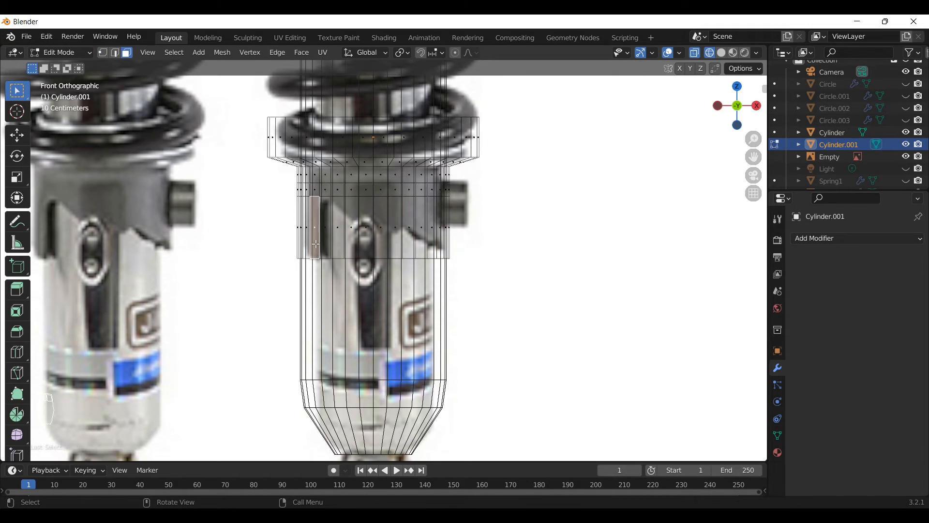
key(z)
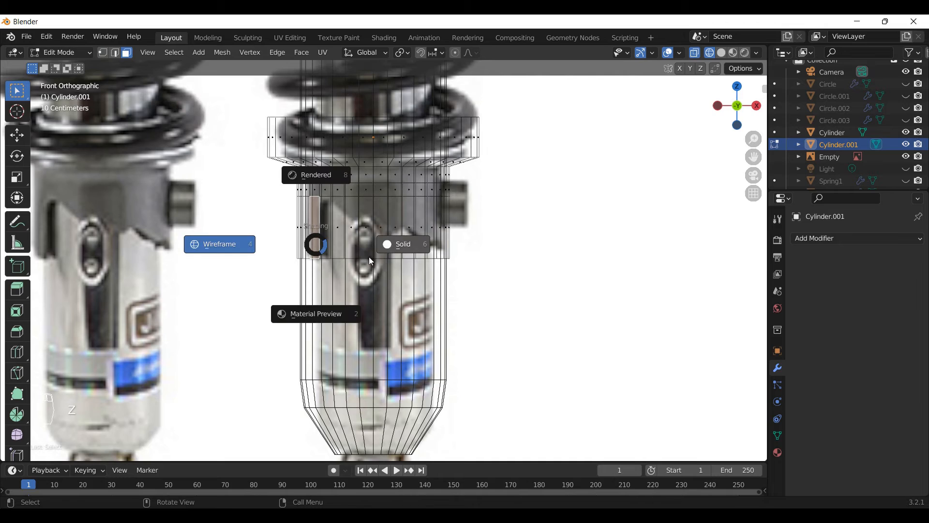
click(423, 248)
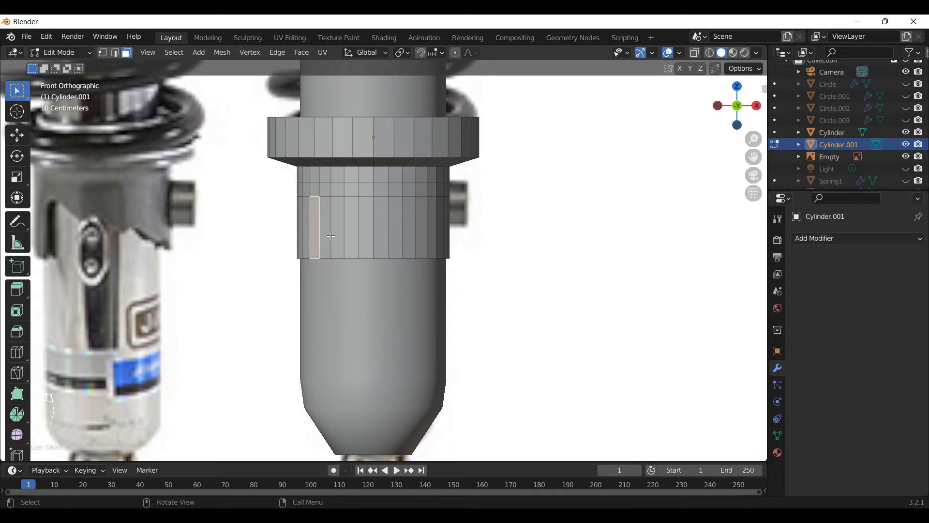
key(x)
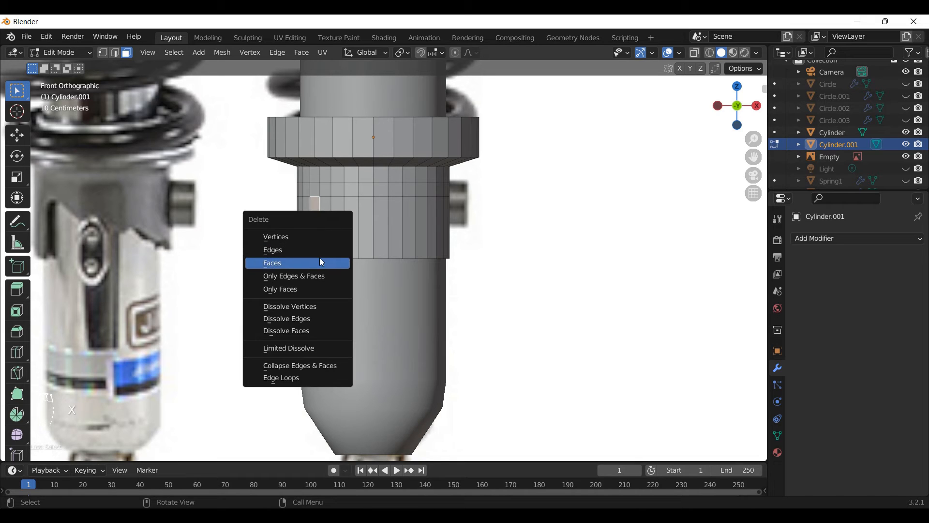
click(320, 244)
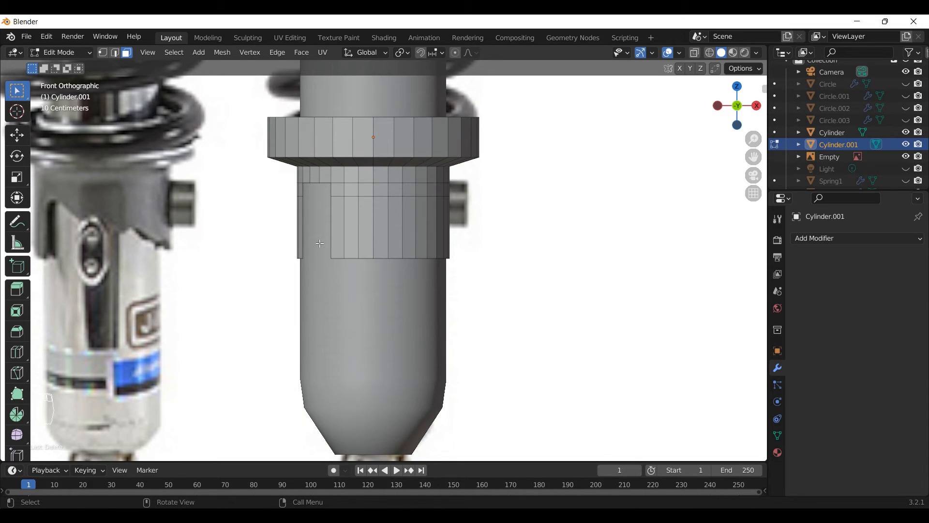
key(ctrl+z)
Step: Try to delete the vertices of the neighbouring face one column further right in the collar's tall lower band
click(328, 230)
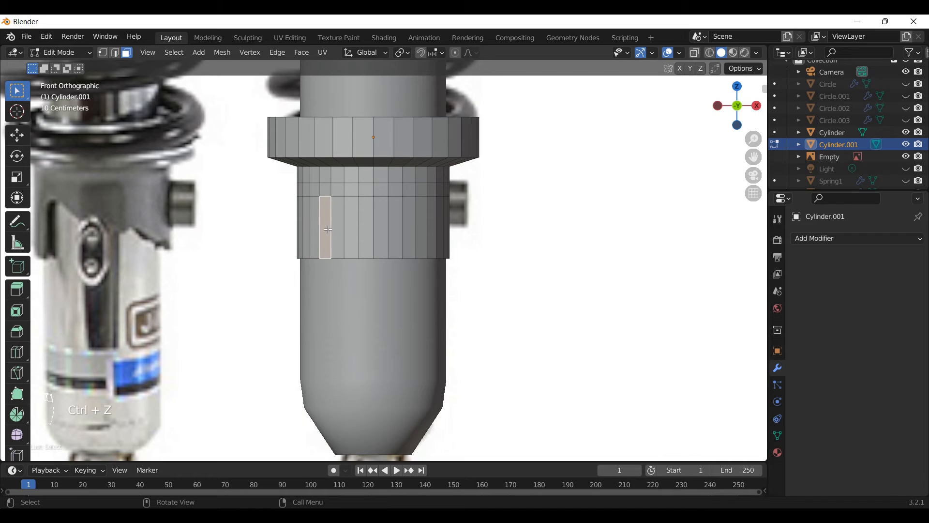
key(x)
click(329, 231)
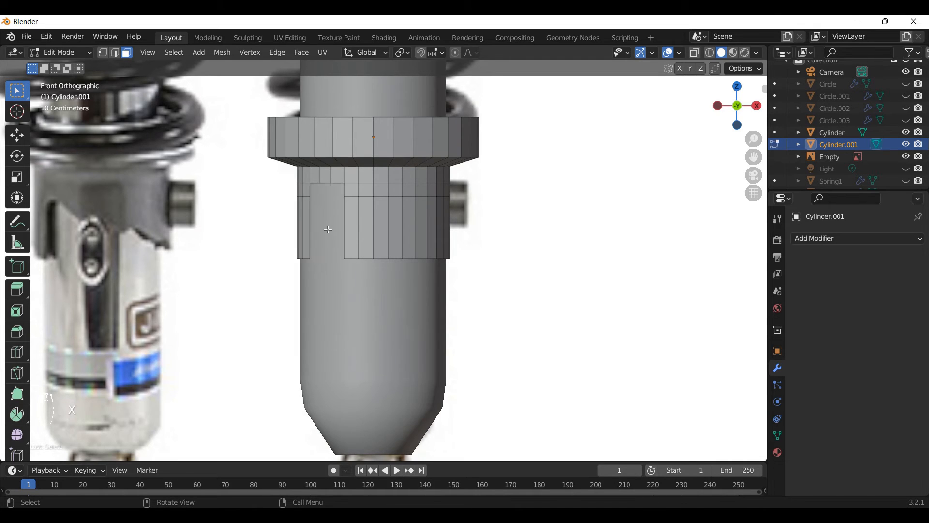
key(z)
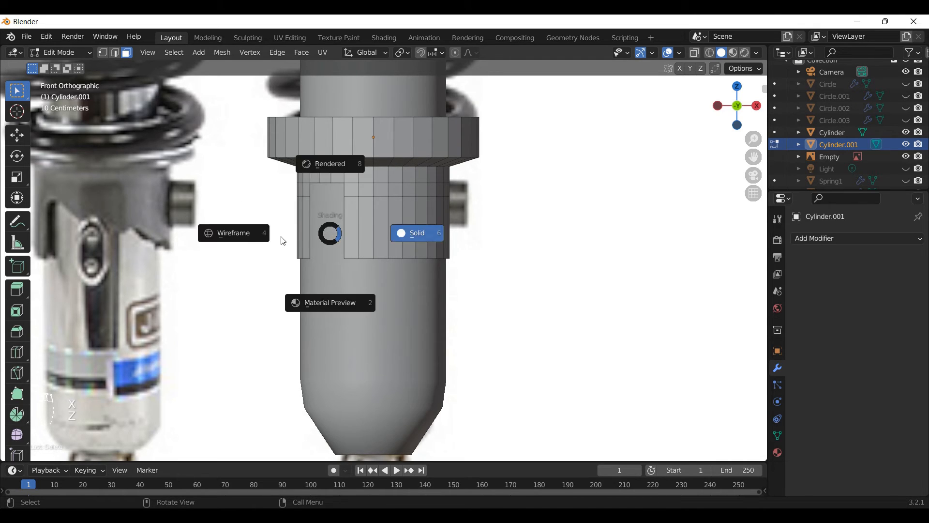
click(242, 235)
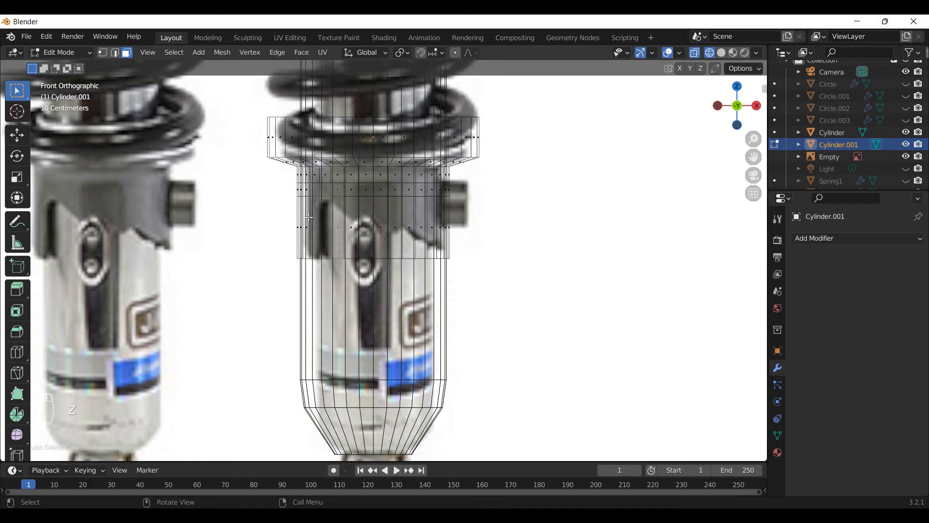
key(z)
key(ctrl+z)
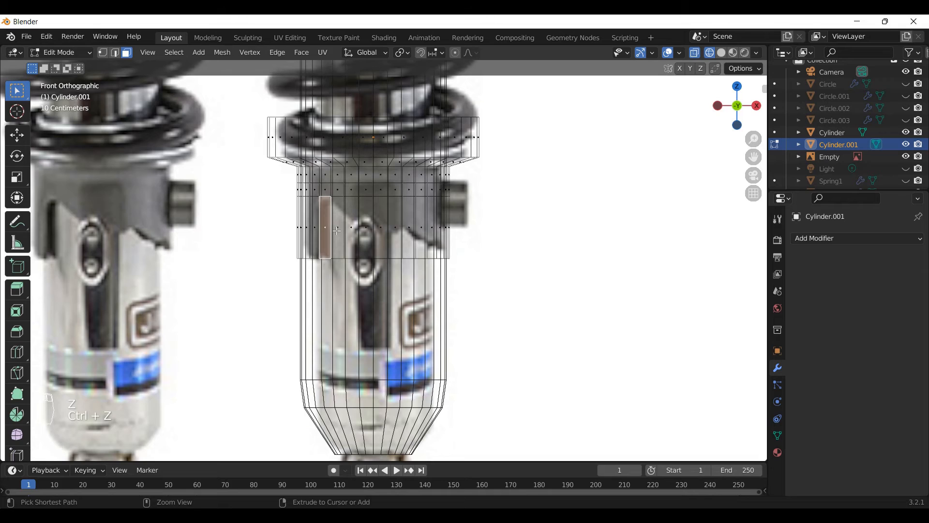
Step: Switch to solid shading and delete the selected narrow collar face using the Faces option
key(z)
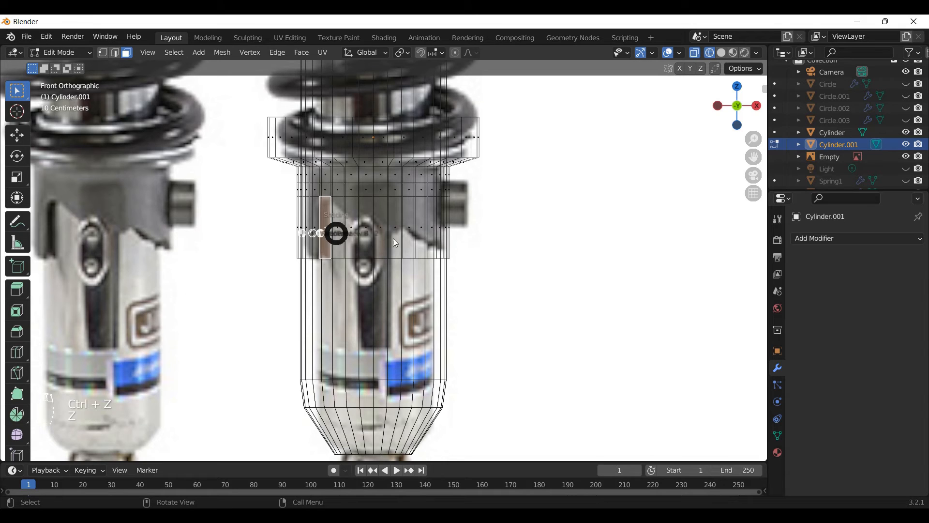
click(446, 235)
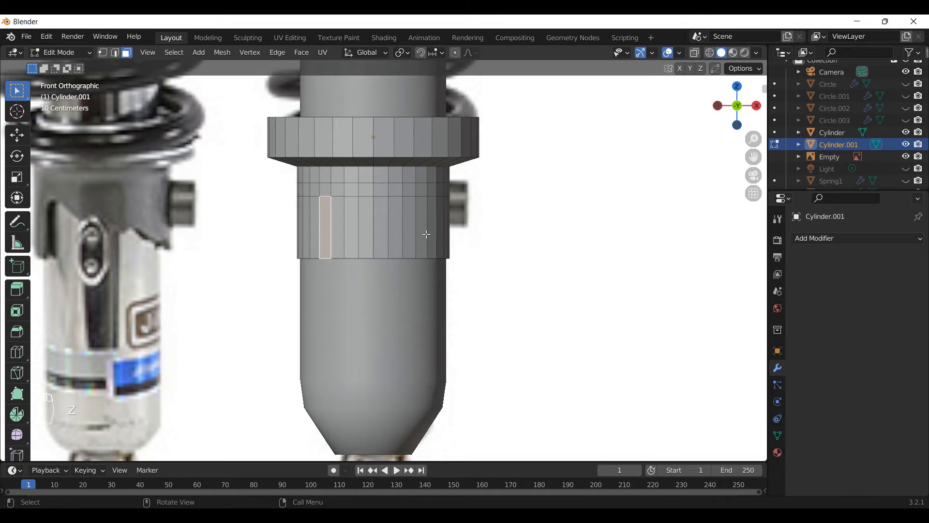
key(x)
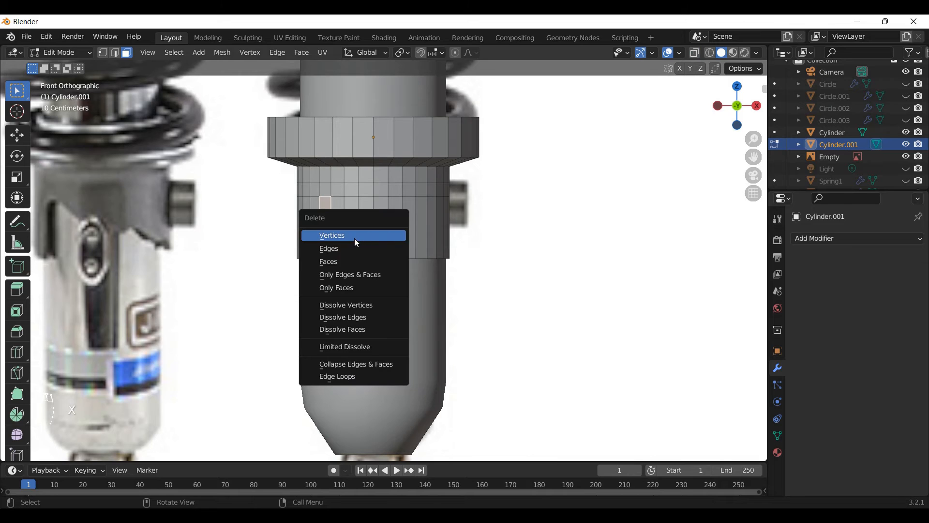
click(345, 261)
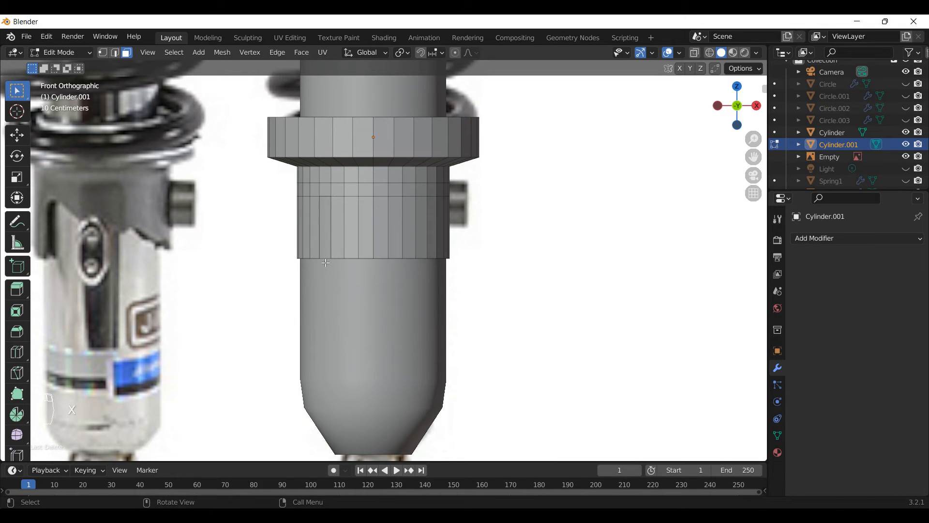
Step: Return to wireframe shading and add a loop cut around the collar's tall lower band, slid up by about 0.18
scroll(343, 218, up, 3)
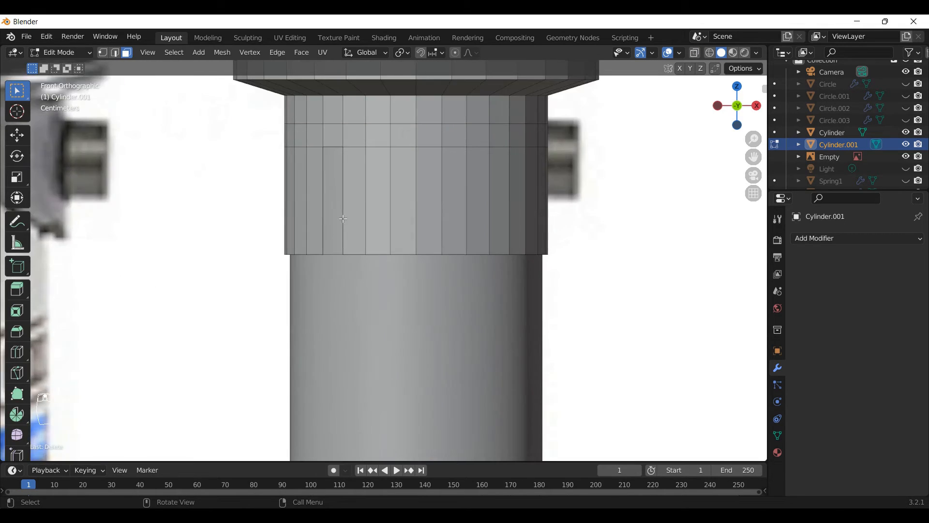
scroll(346, 246, down, 3)
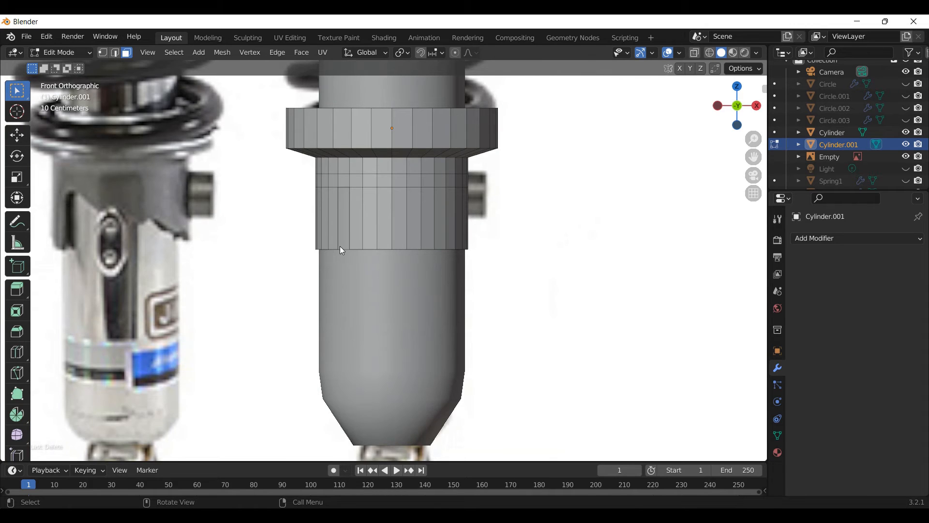
key(z)
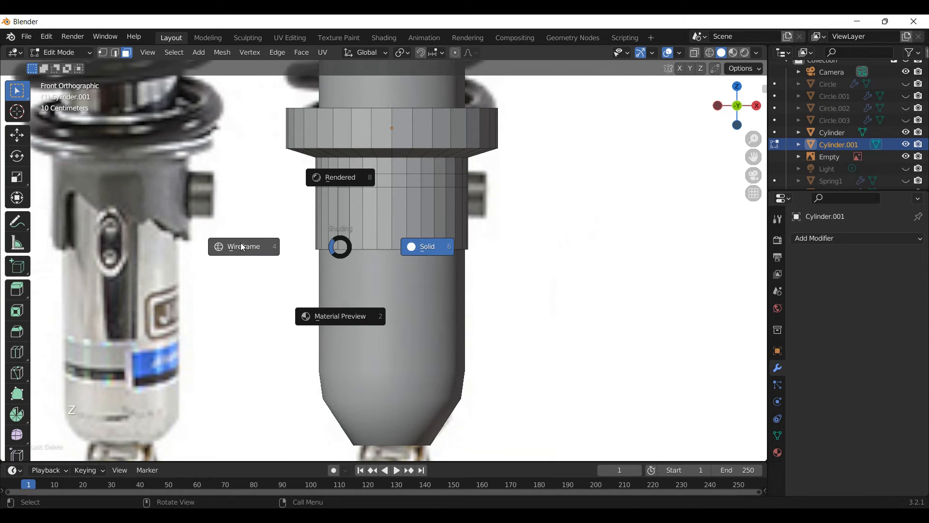
click(244, 247)
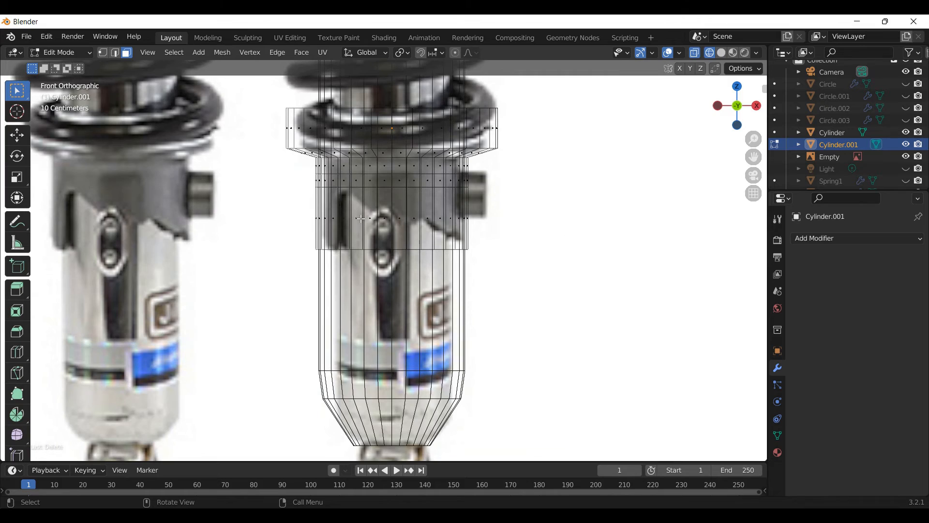
key(ctrl)
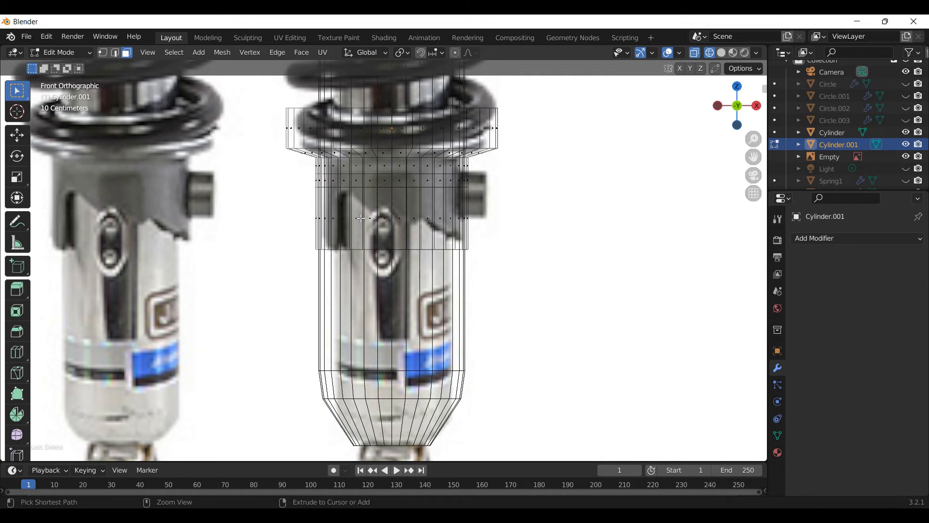
key(ctrl+r)
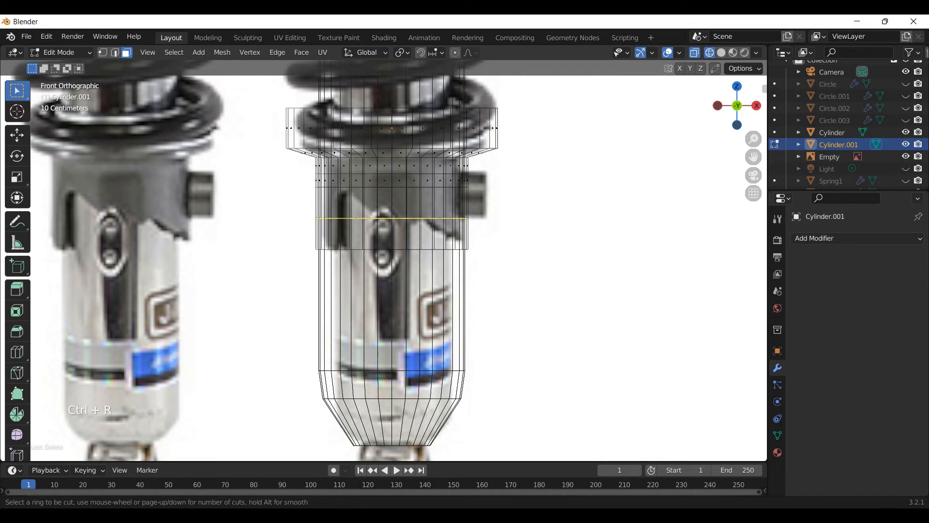
click(361, 218)
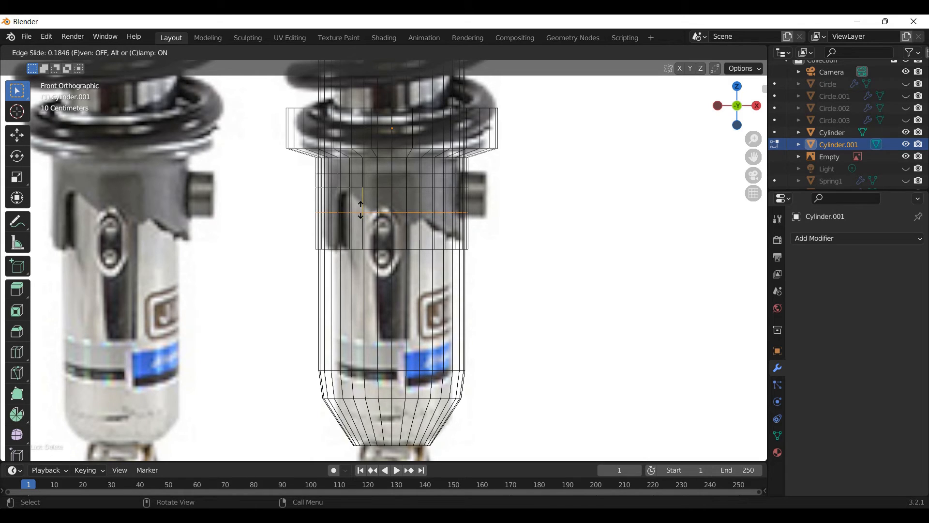
click(360, 210)
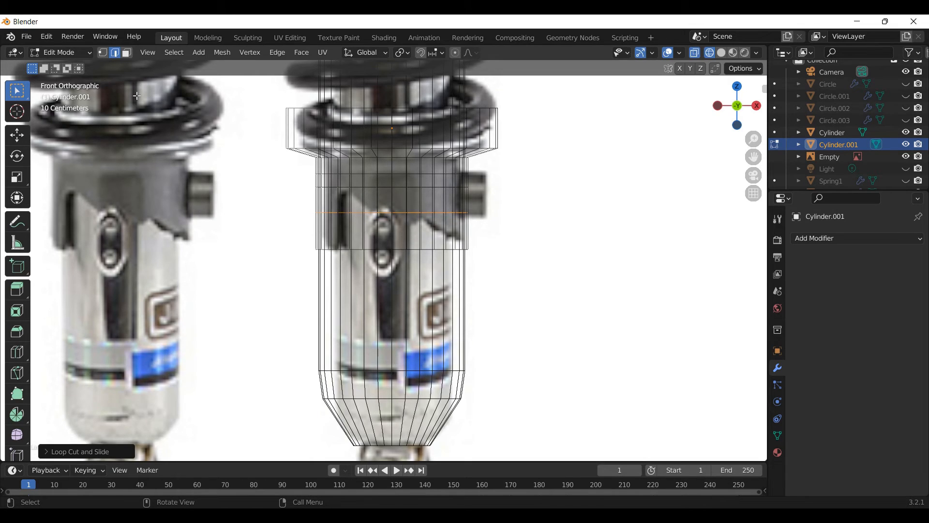
Step: In face select mode with solid shading, delete the lower collar face between the dark slot and the oval fitting in the reference
click(127, 52)
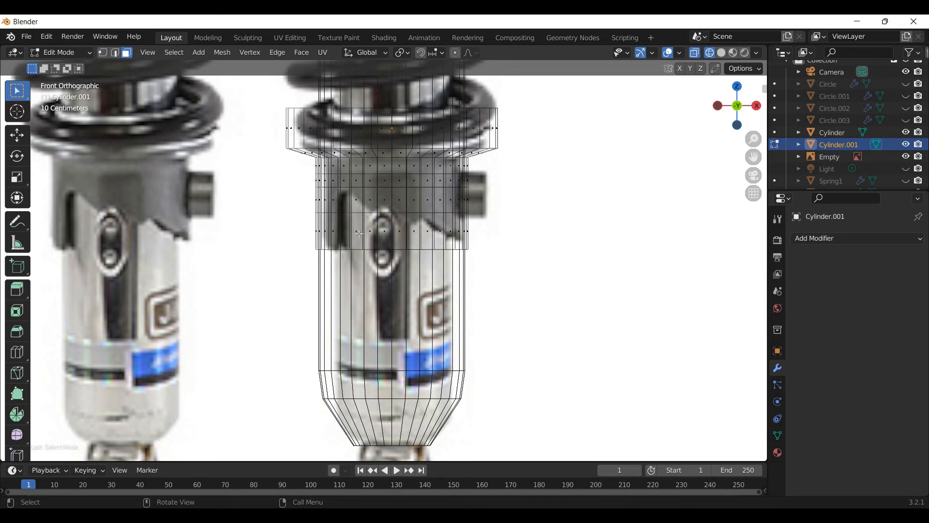
click(357, 239)
click(359, 236)
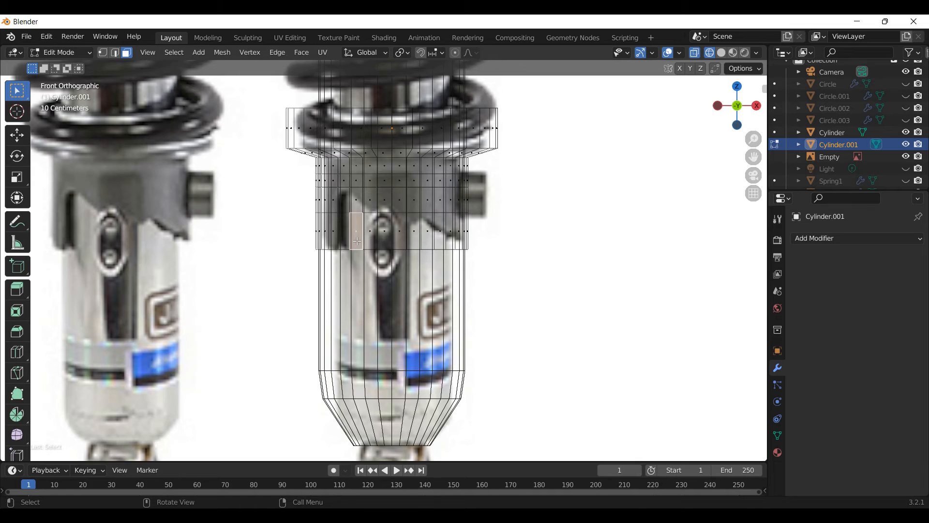
key(z)
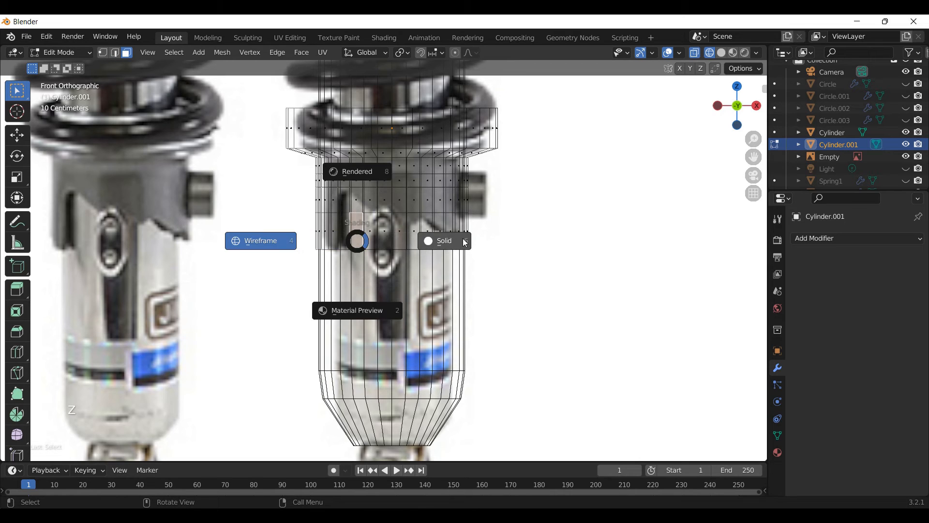
click(465, 243)
key(x)
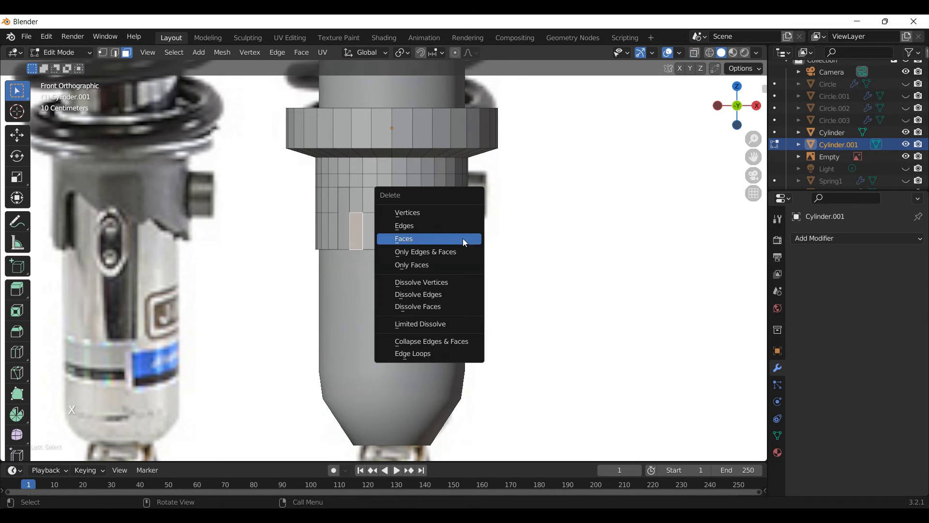
click(448, 240)
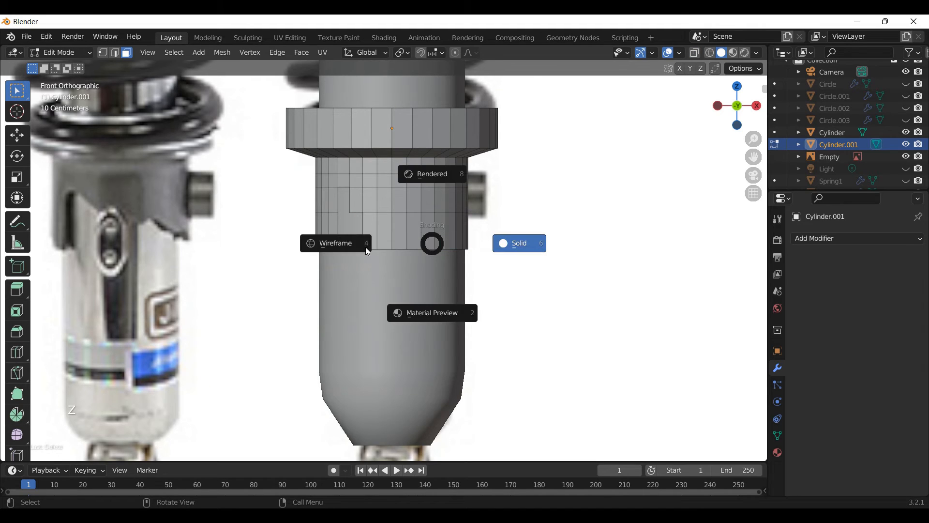
Step: Check the faces against the reference in wireframe, then in solid shading delete the two lower-band faces over the oval fitting using the Faces option
click(355, 245)
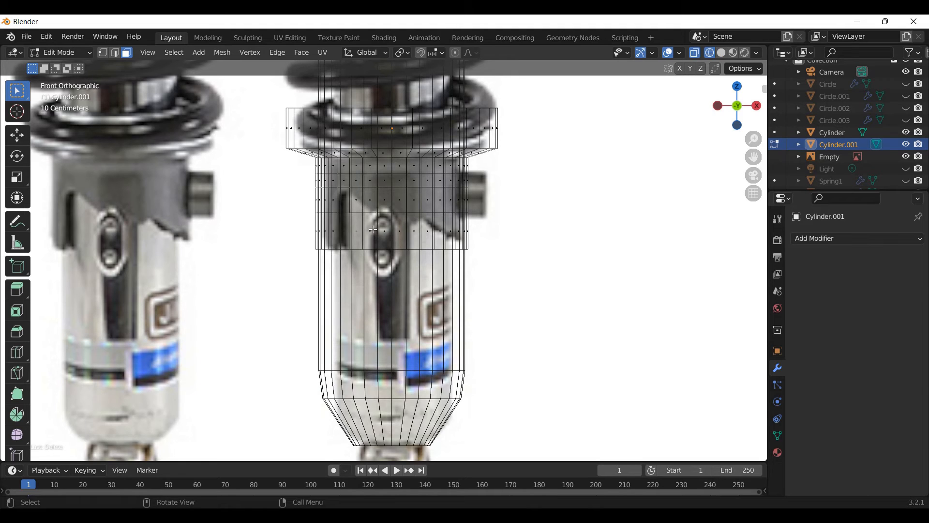
click(374, 230)
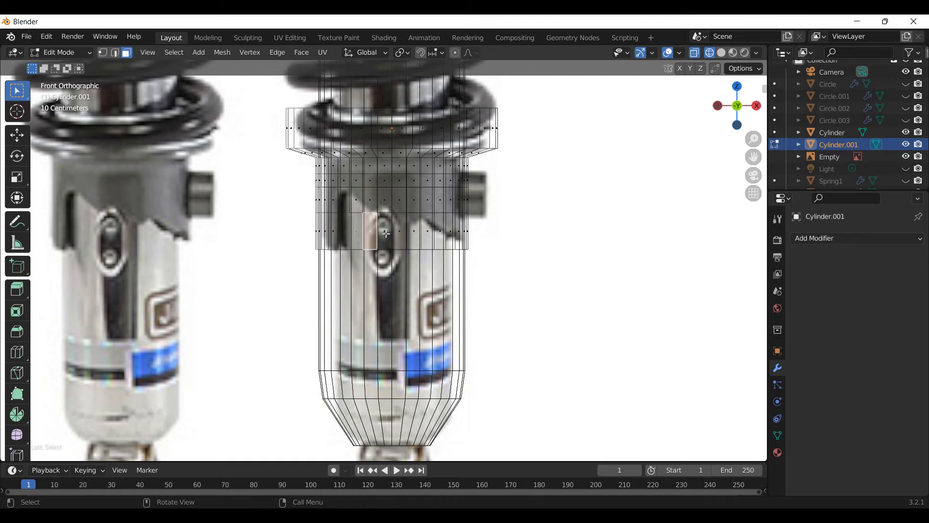
shift+click(387, 234)
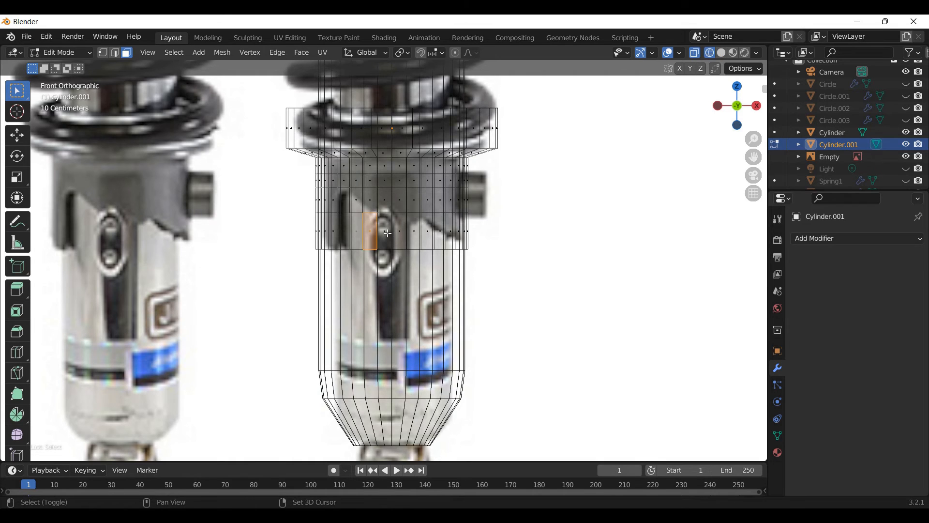
click(385, 231)
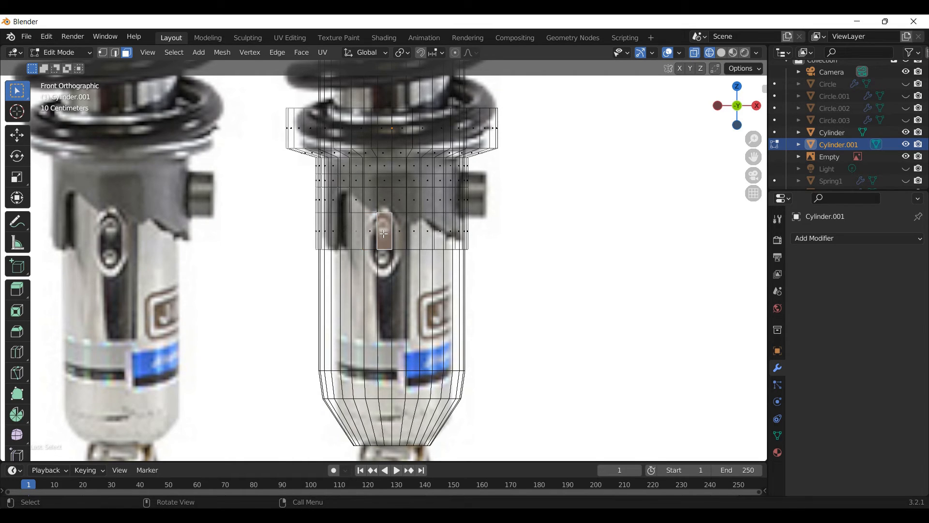
shift+click(372, 231)
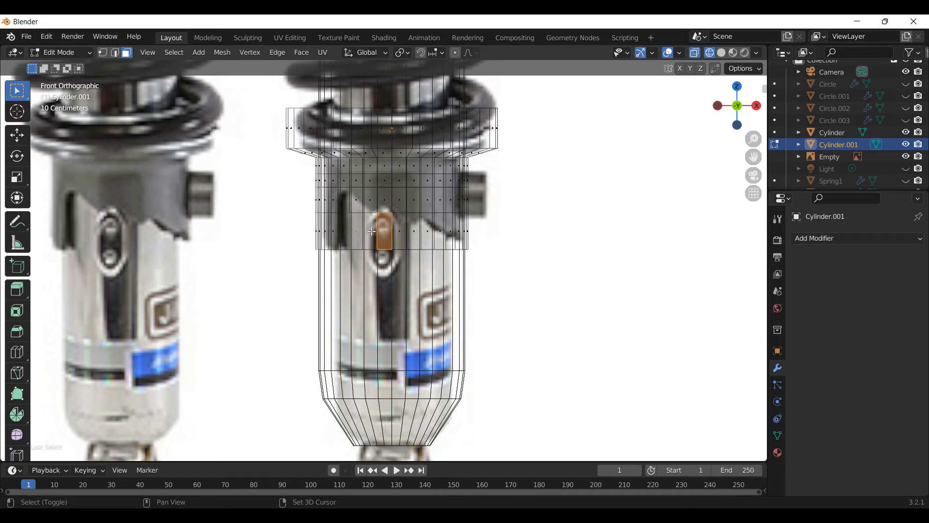
shift+click(372, 232)
shift+click(401, 233)
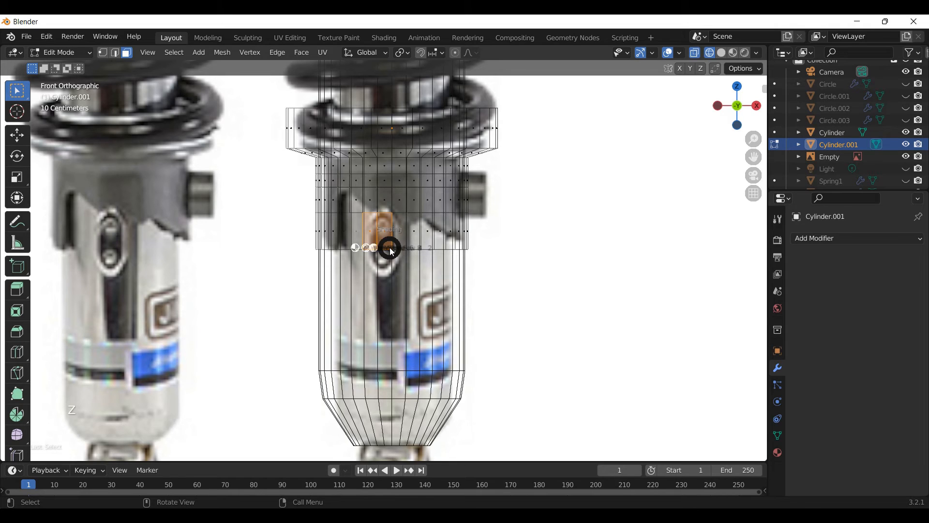
key(z)
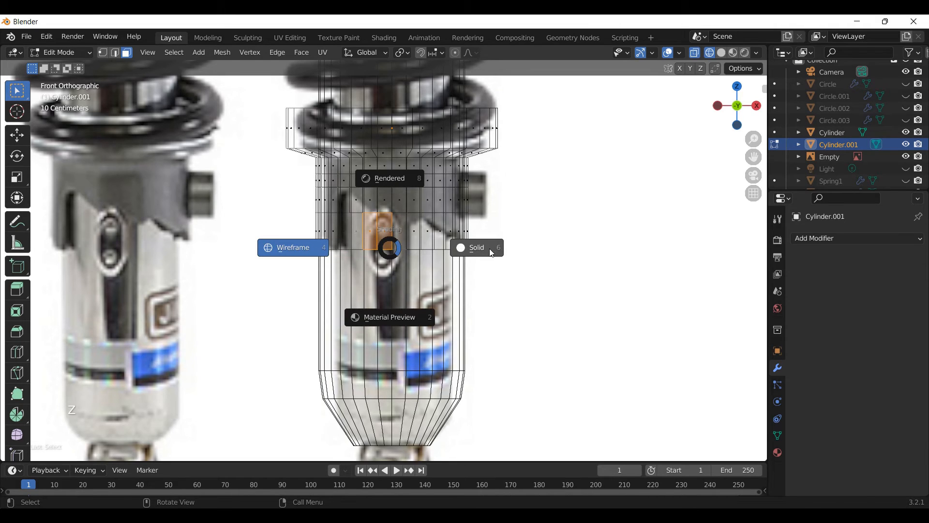
click(492, 253)
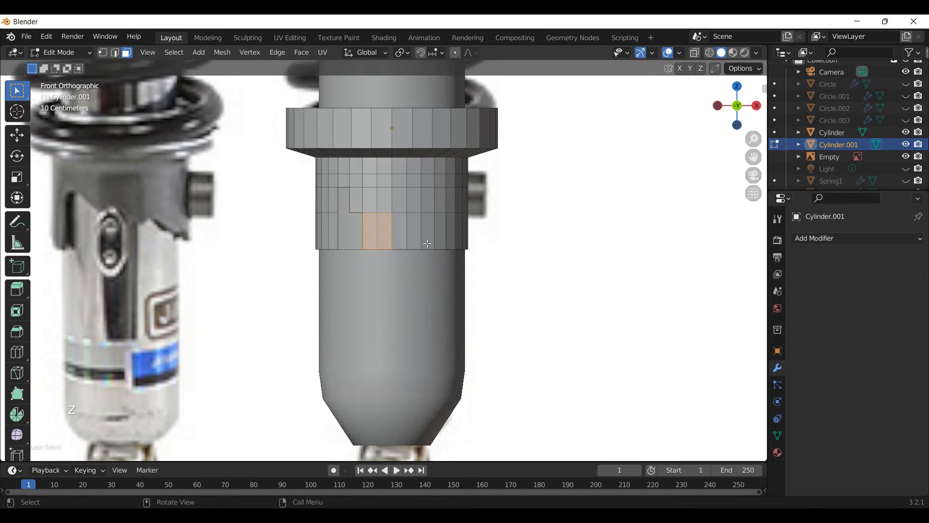
click(381, 239)
shift+click(371, 231)
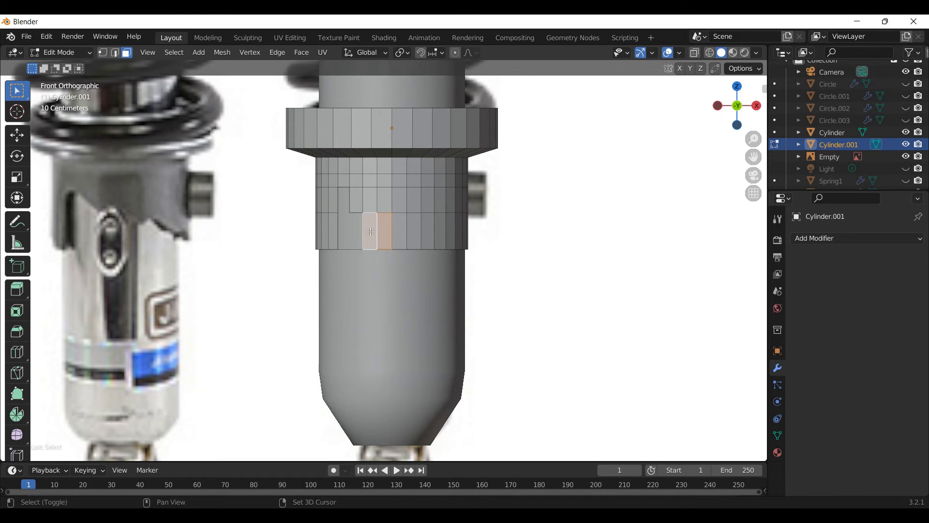
key(x)
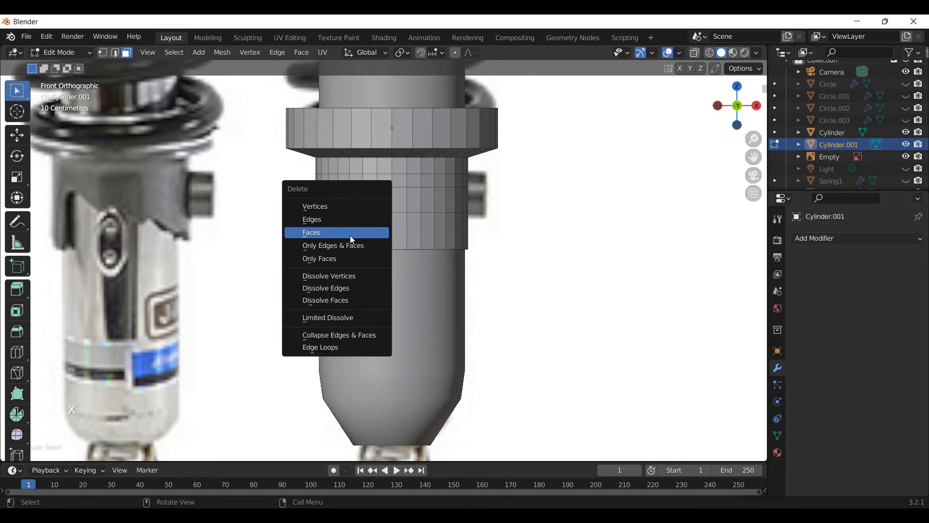
click(350, 236)
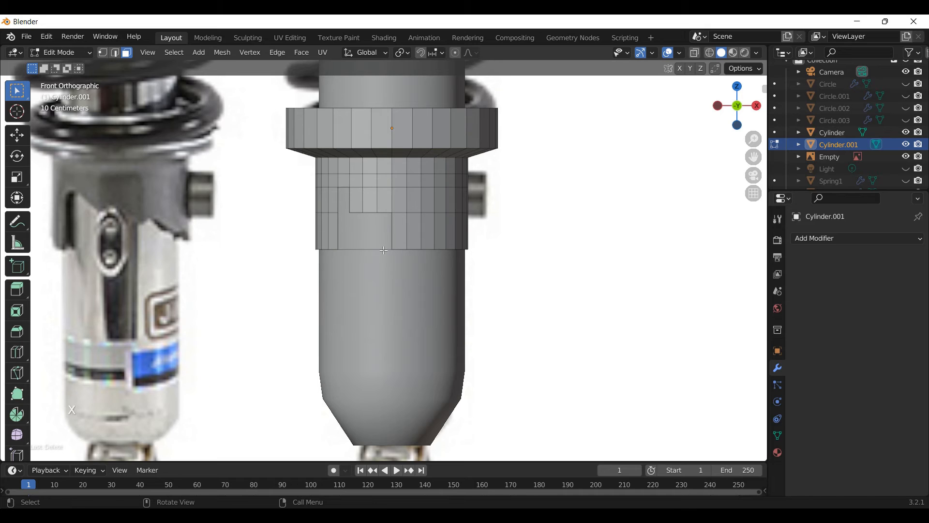
key(alt+Tab)
key(alt+Tab)
key(z)
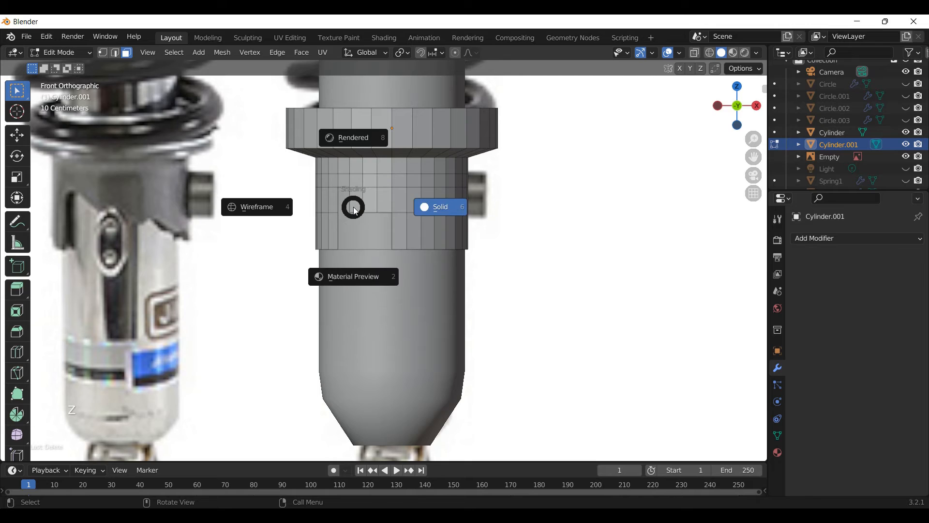
click(372, 205)
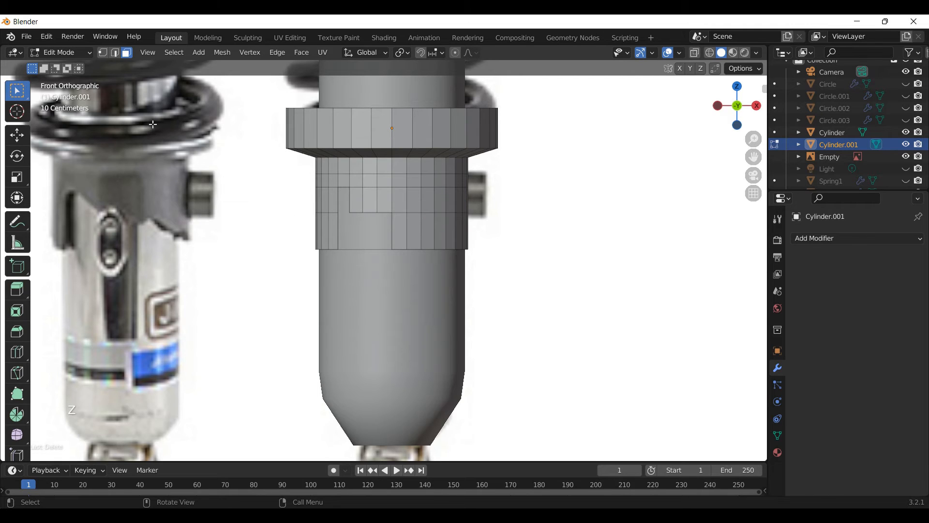
Step: In vertex select mode, move the lower corner vertex at the cutout's stepped edge up about 0.04 m along Z and about 0.015 m along X
key(1)
drag(357, 202, 349, 222)
key(g)
key(z)
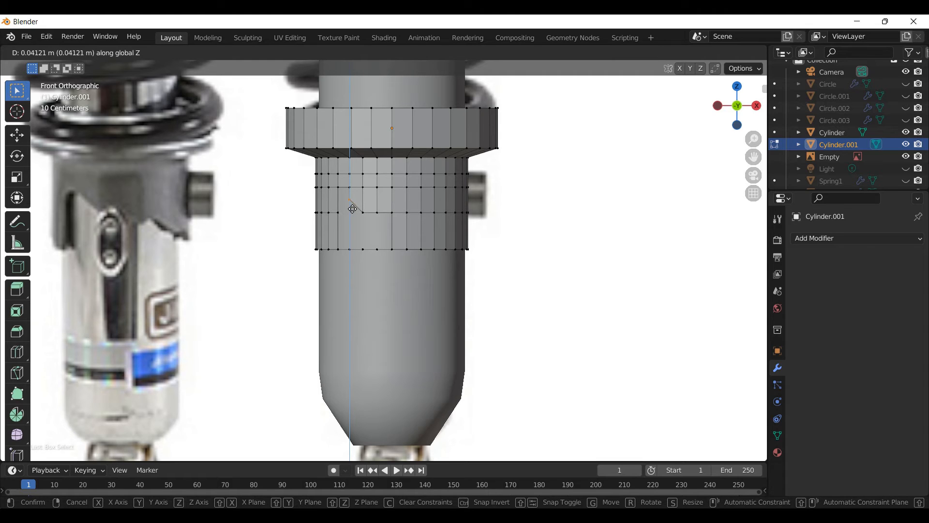
click(352, 209)
key(g)
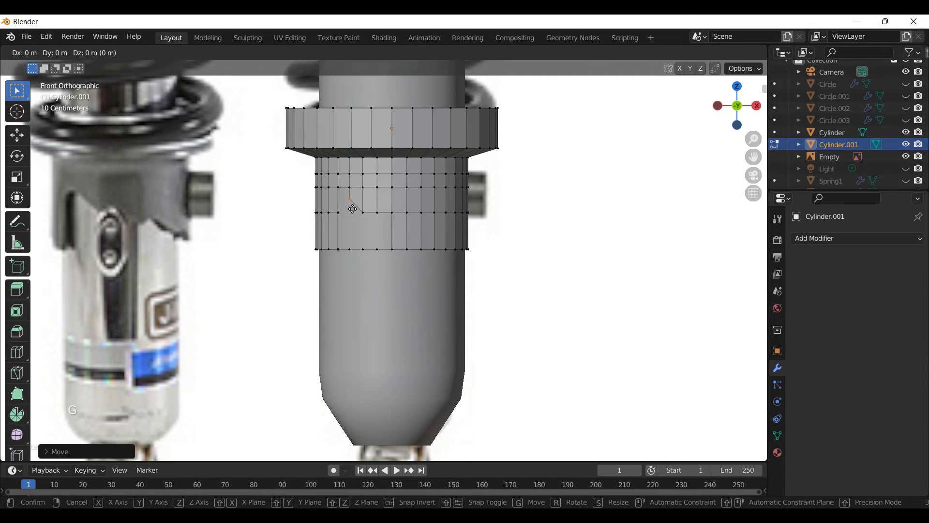
key(x)
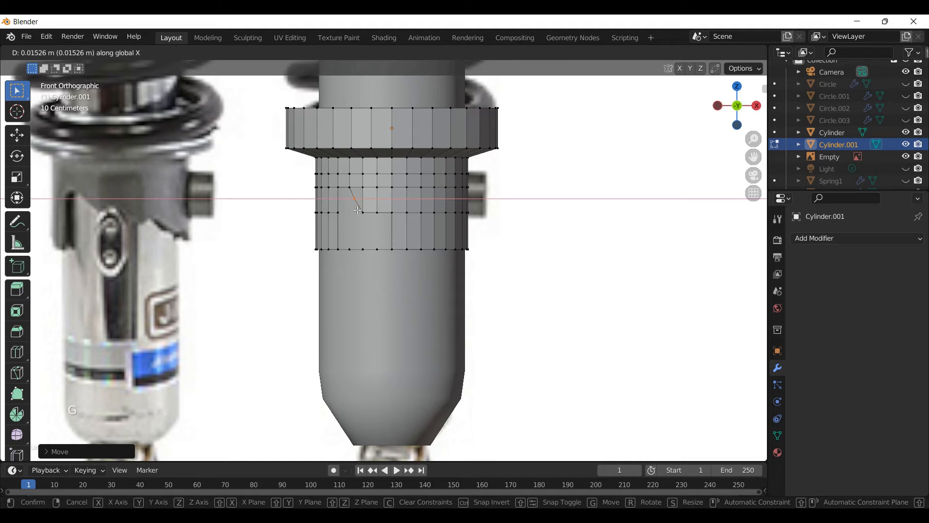
click(361, 211)
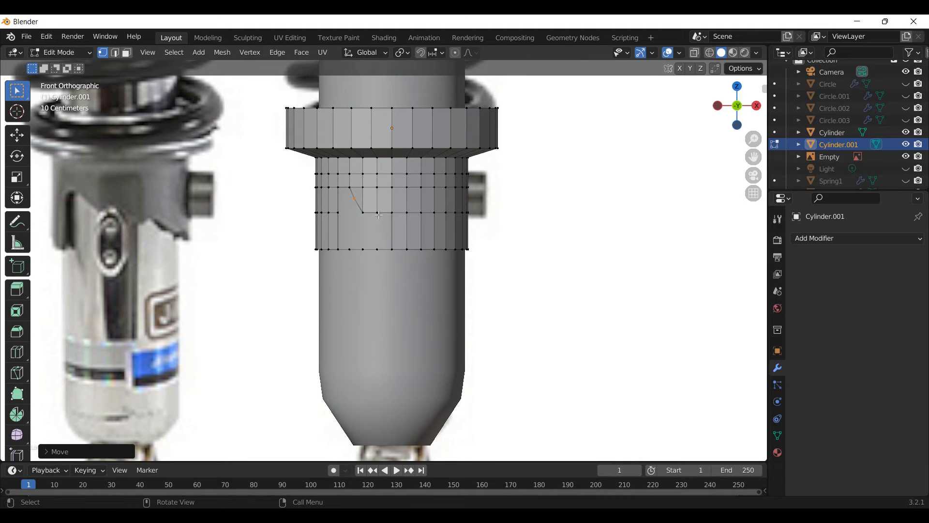
Step: Raise the cut edge's middle vertex above the newly deleted pair of faces by about 0.03 m along Z
drag(379, 215, 373, 207)
key(g)
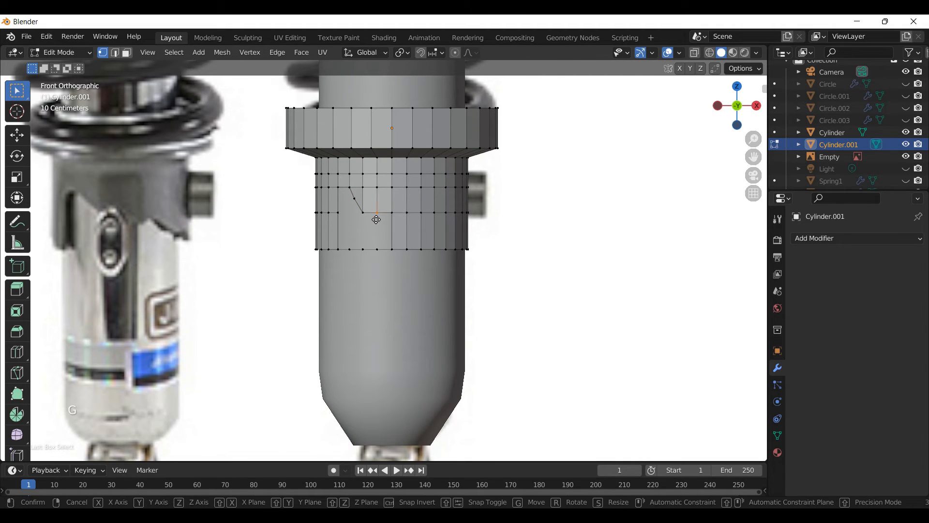
key(x)
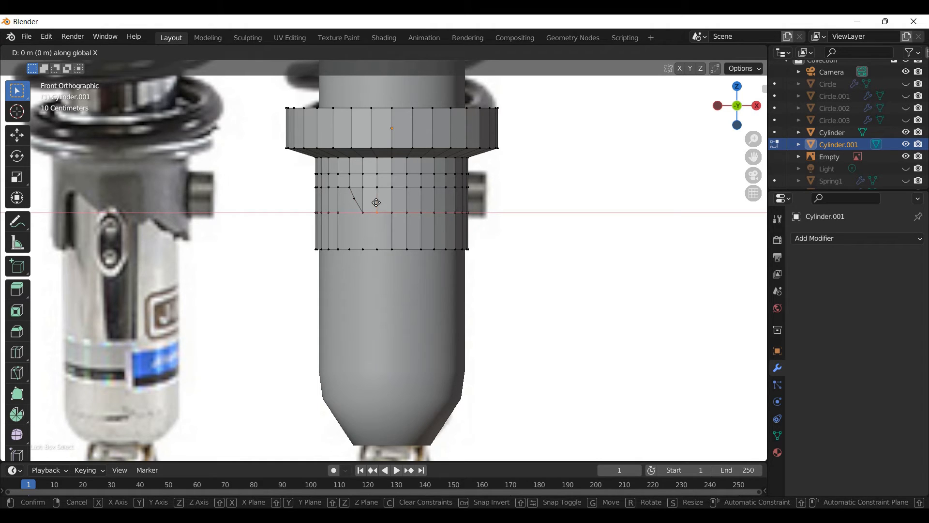
click(377, 204)
key(g)
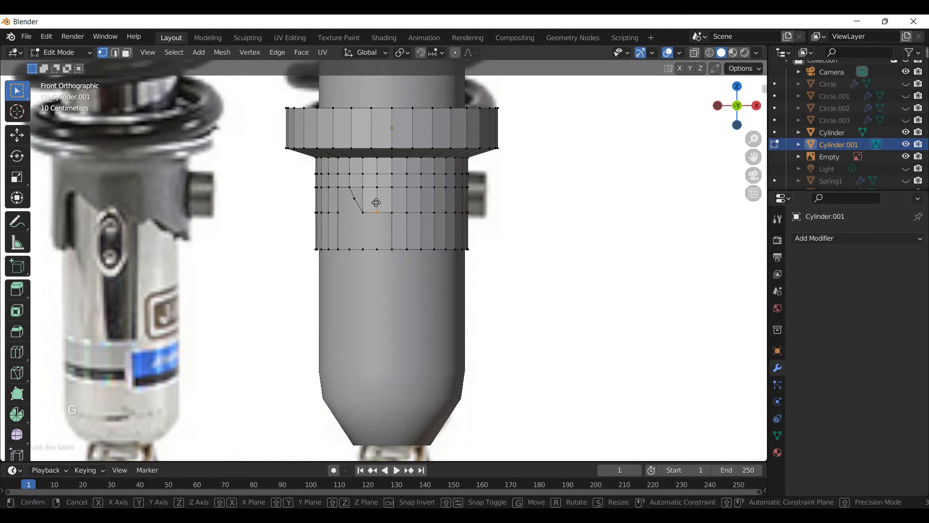
key(z)
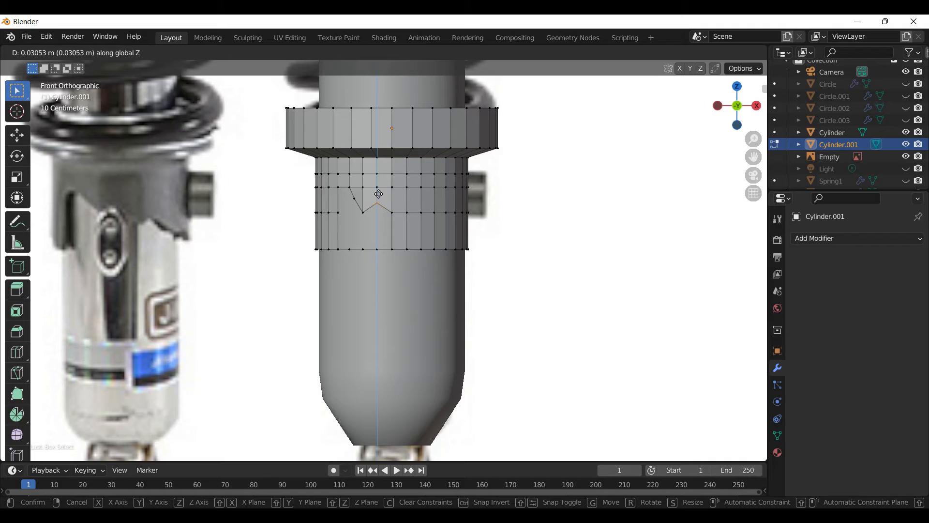
click(378, 193)
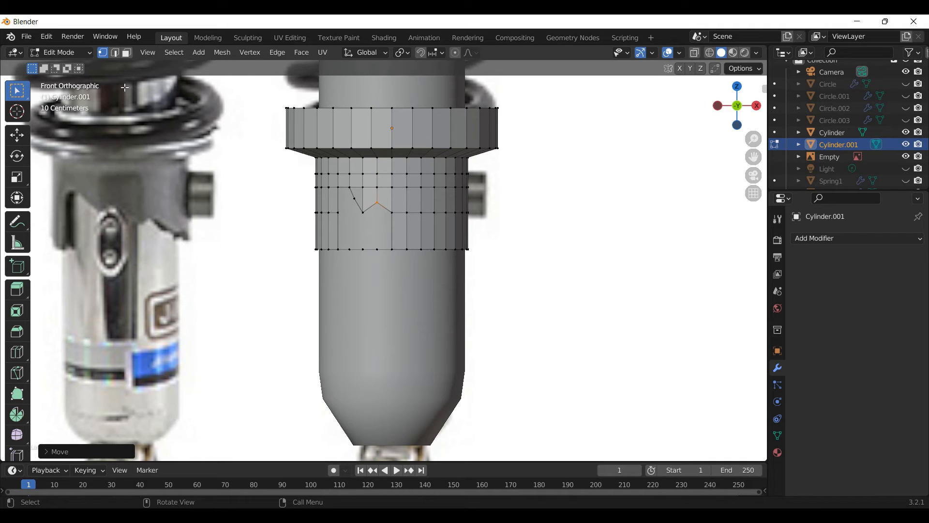
Step: In face select mode, delete the next five lower-band faces to the right of the cutout using the Faces option
click(127, 52)
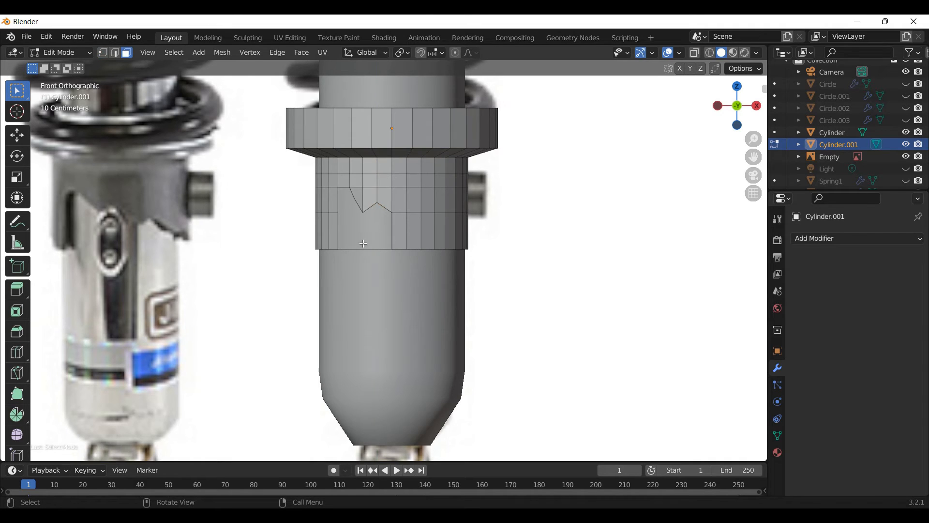
click(406, 239)
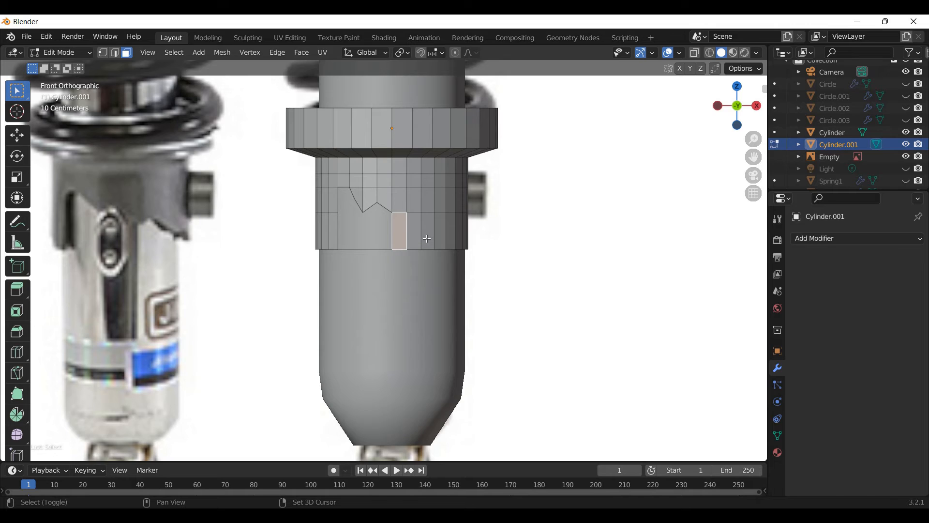
ctrl+click(432, 236)
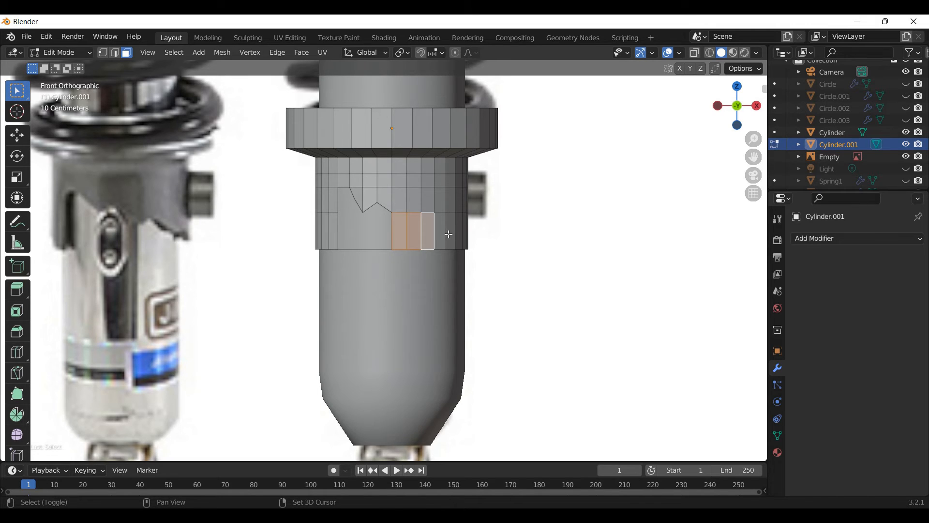
ctrl+click(453, 234)
ctrl+click(453, 233)
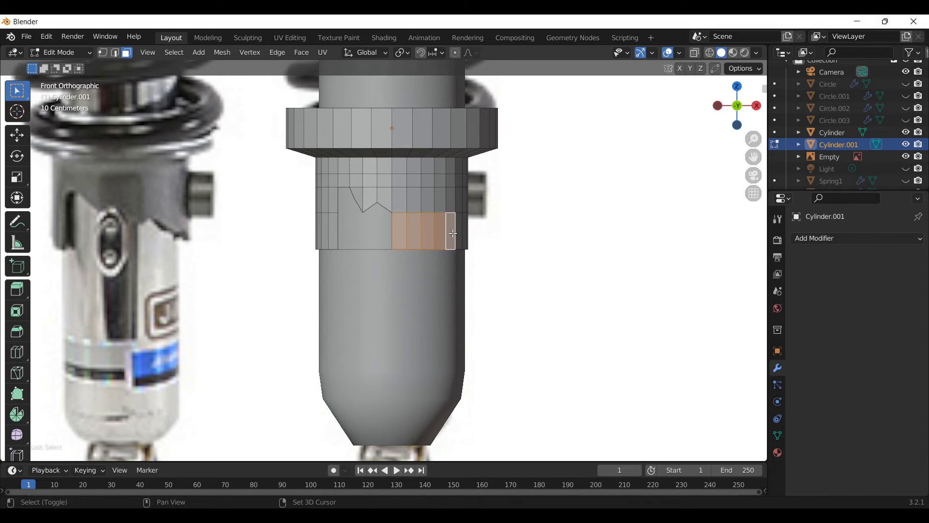
key(x)
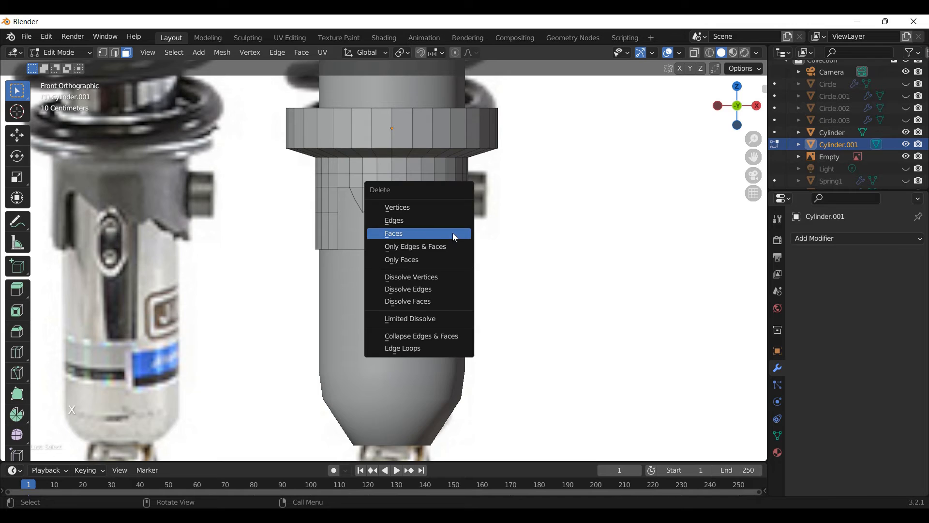
click(420, 236)
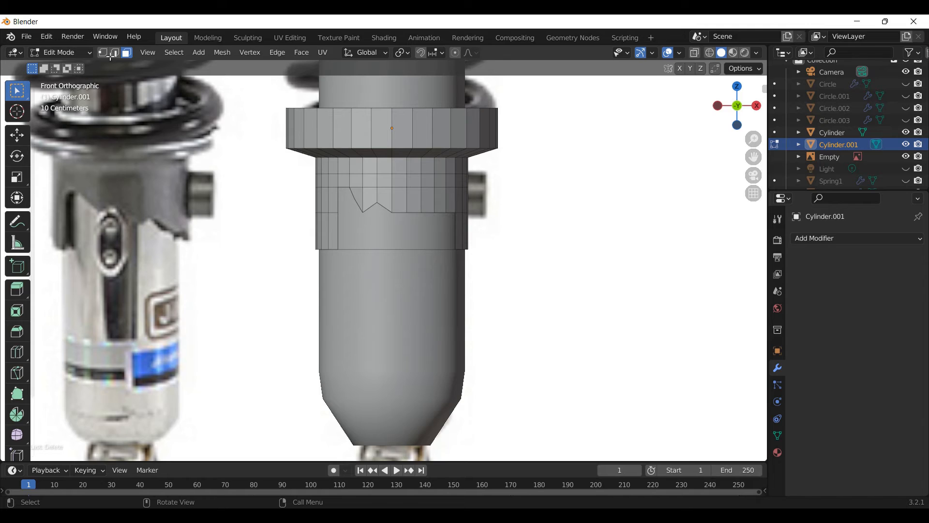
Step: In vertex select mode, raise the first inner vertex of the newly cut edge by about 0.04 m along Z
key(1)
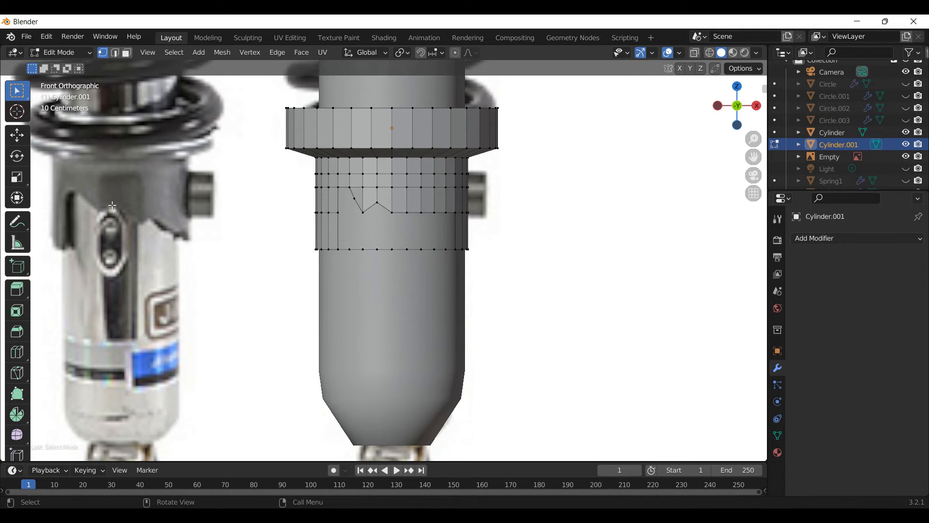
click(405, 220)
key(g)
key(z)
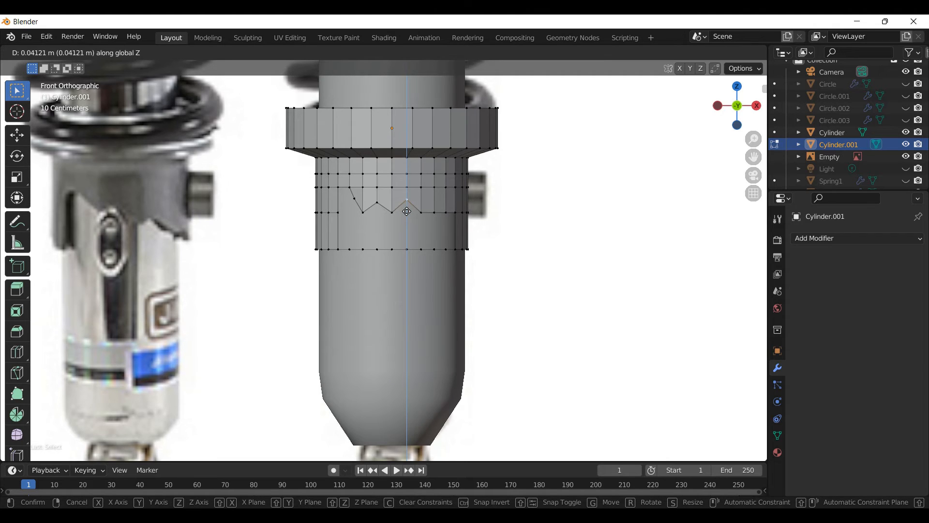
click(420, 218)
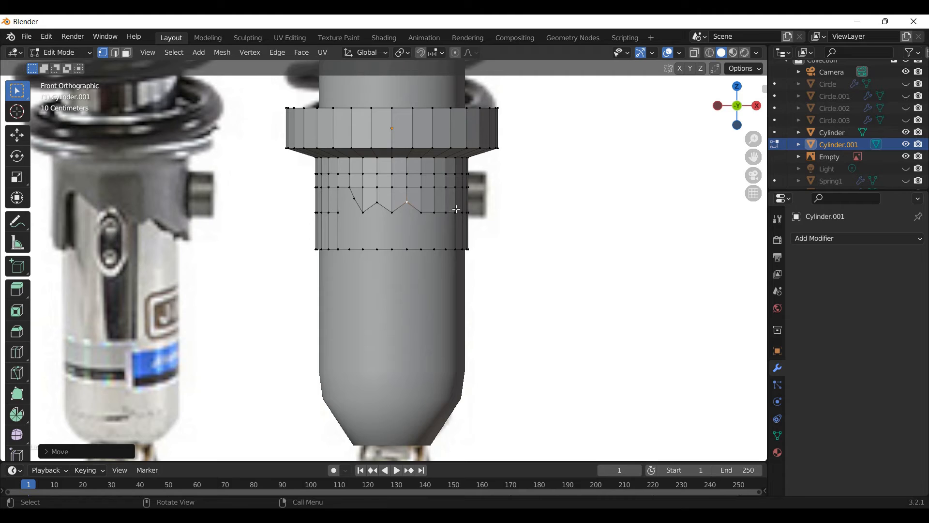
Step: Raise the vertex at the right end of the newly cut collar edge slightly along Z
drag(454, 219, 453, 219)
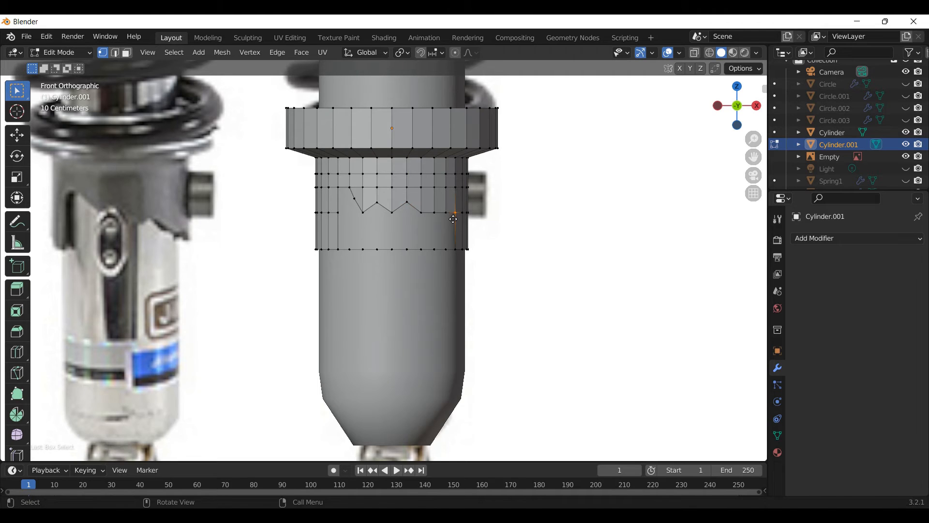
key(g)
key(z)
click(442, 204)
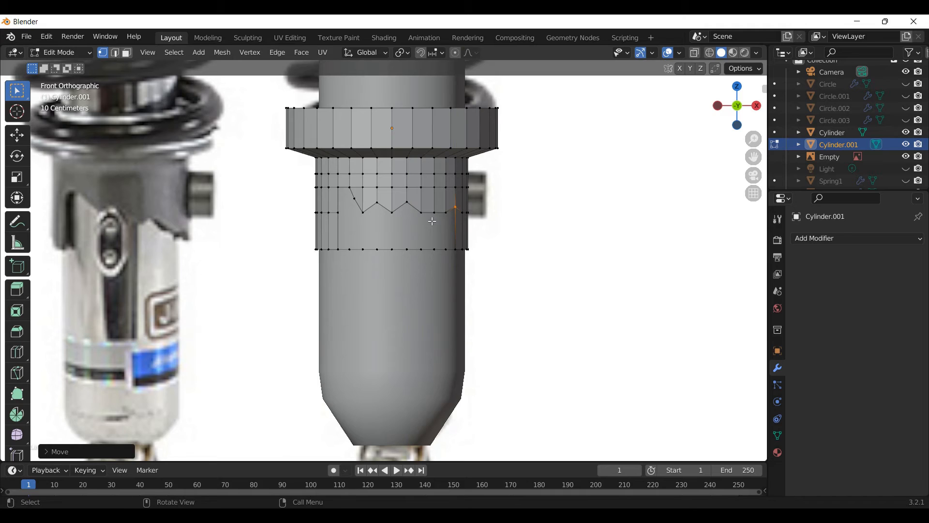
Step: Raise the third inner vertex of the newly cut collar edge slightly along Z to form another notch
drag(432, 221, 440, 210)
key(g)
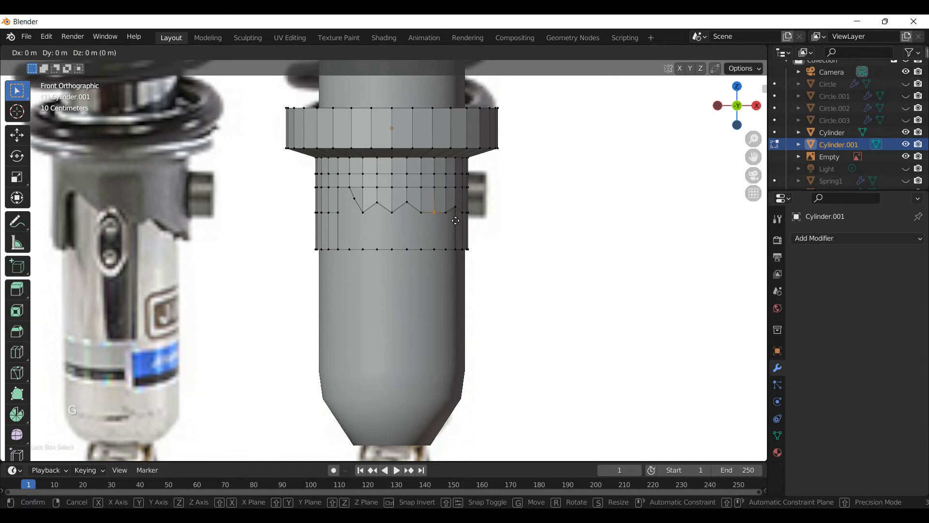
key(z)
click(463, 211)
key(b)
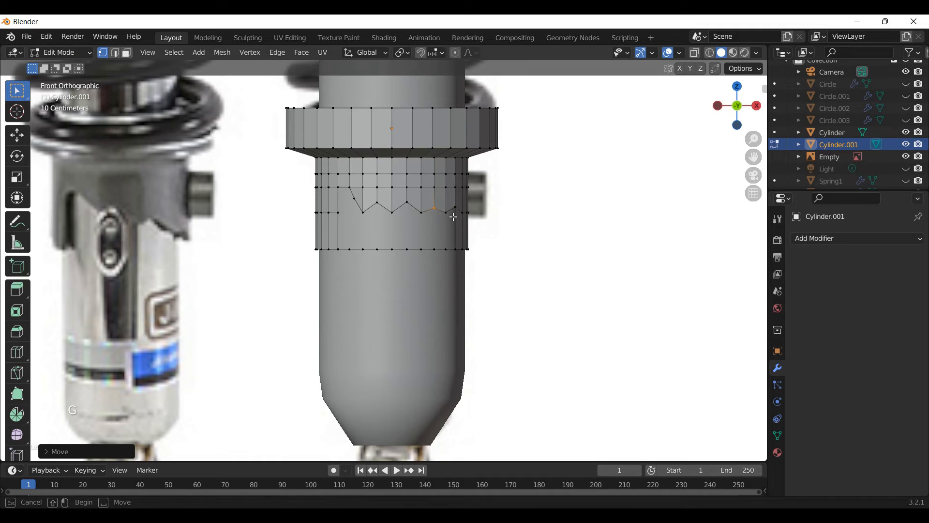
Step: Lower the vertex at the right end of the collar's jagged edge slightly along Z to form a downward point
key(Escape)
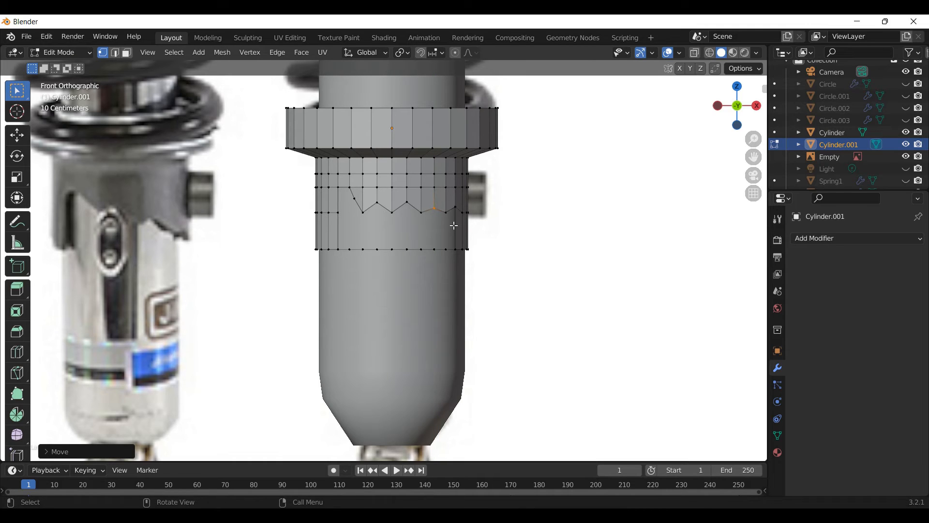
click(454, 229)
key(g)
key(z)
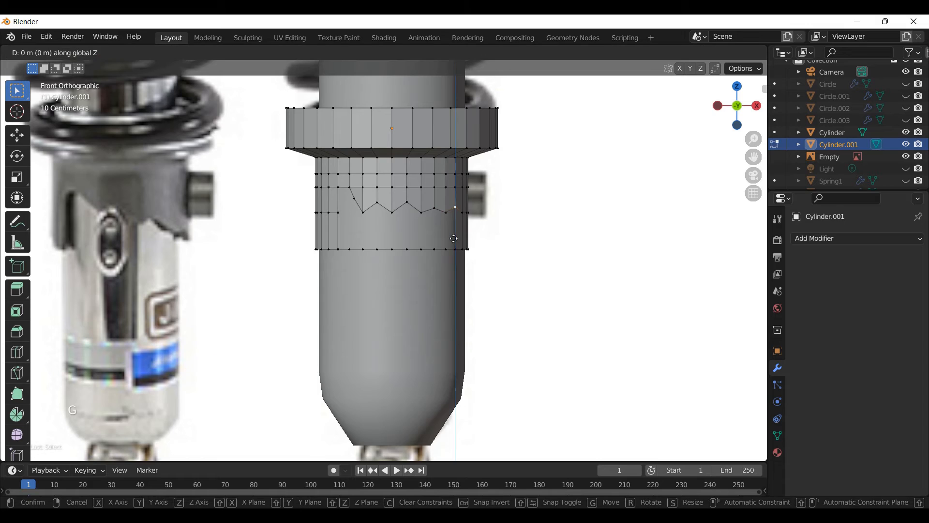
click(461, 228)
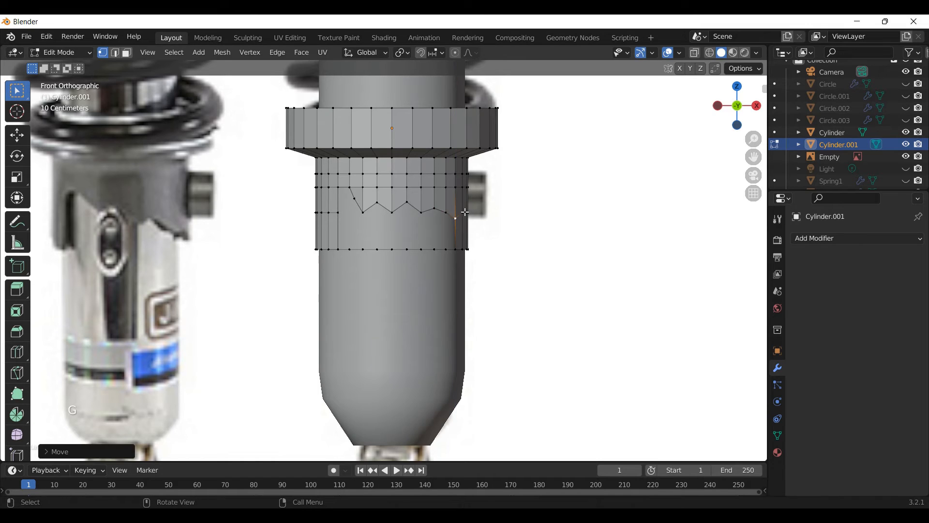
key(ctrl+z)
key(g)
key(z)
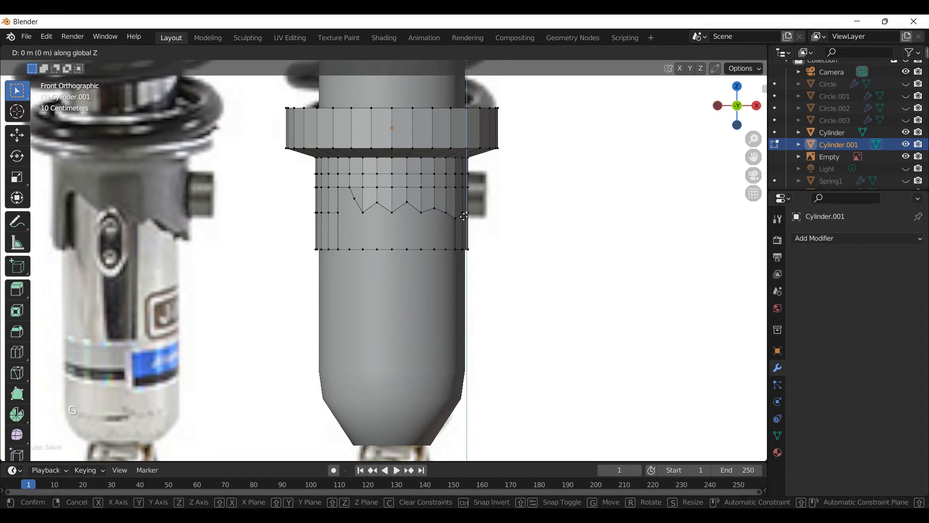
right_click(464, 217)
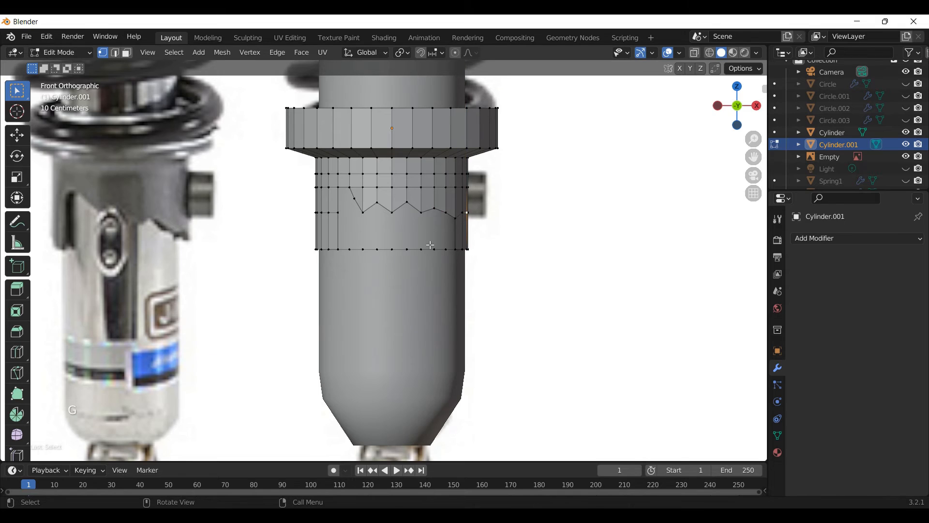
Step: Compare the collar's jagged lower edge with the reference image in wireframe shading, and return to solid shading
key(z)
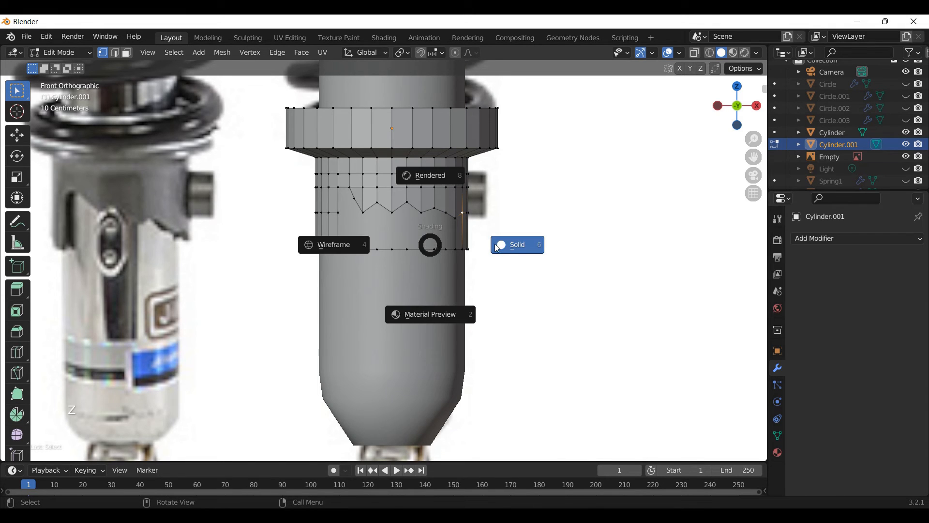
click(340, 248)
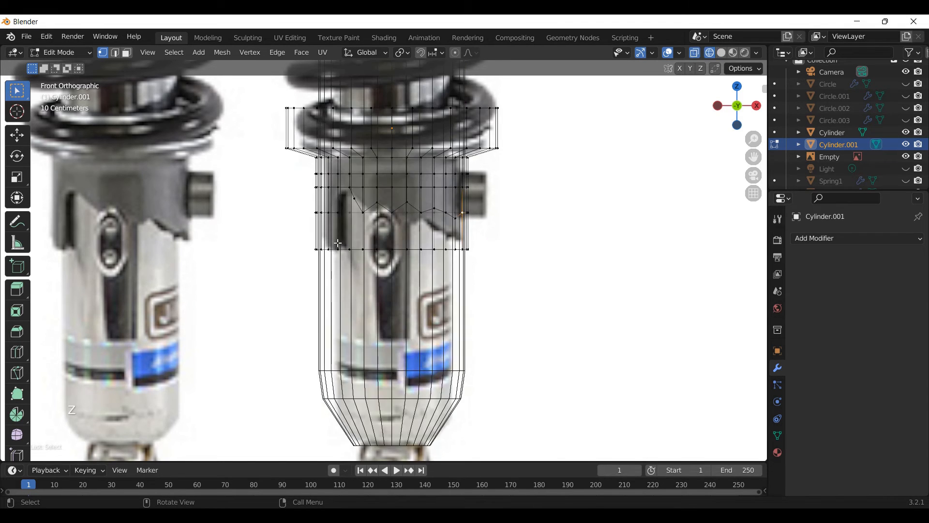
key(z)
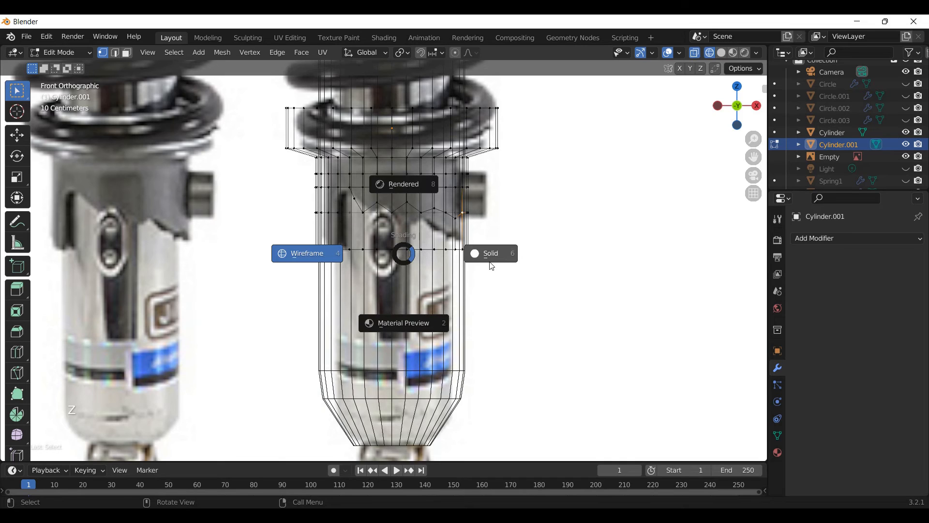
click(503, 256)
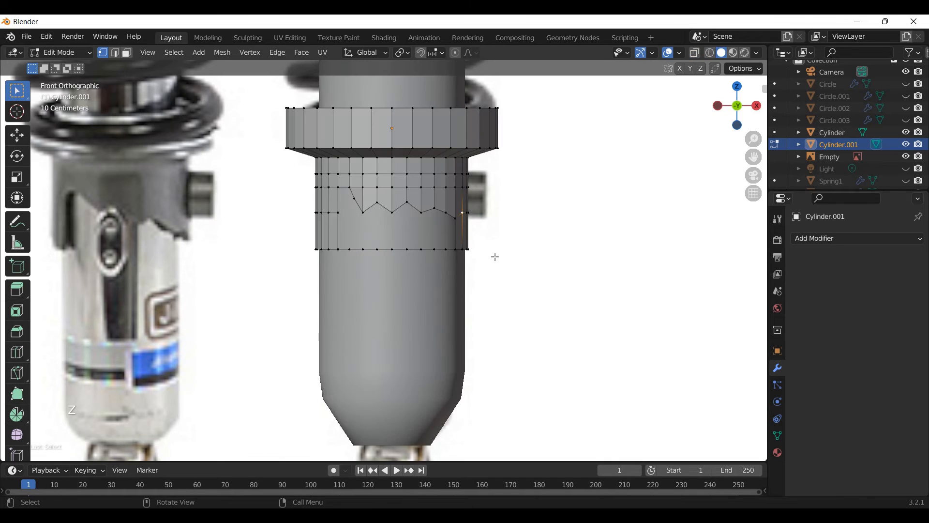
Step: Return to Object Mode, hide the Empty reference image, and unhide Spring1 and Light
scroll(487, 276, down, 5)
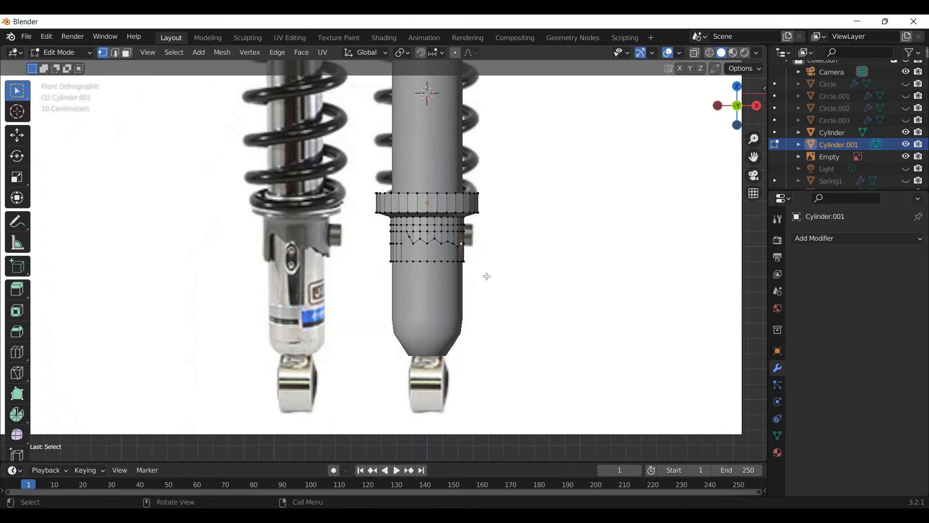
key(Tab)
scroll(443, 331, down, 2)
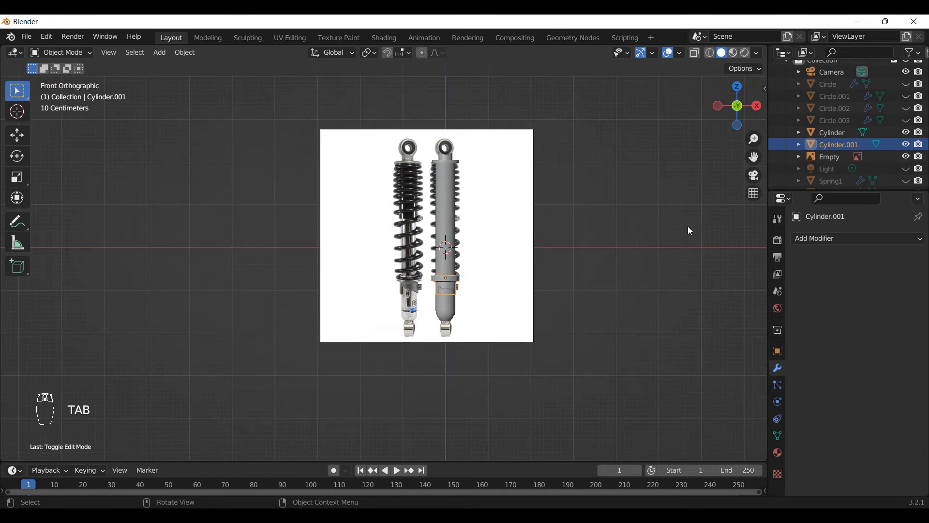
scroll(465, 178, up, 3)
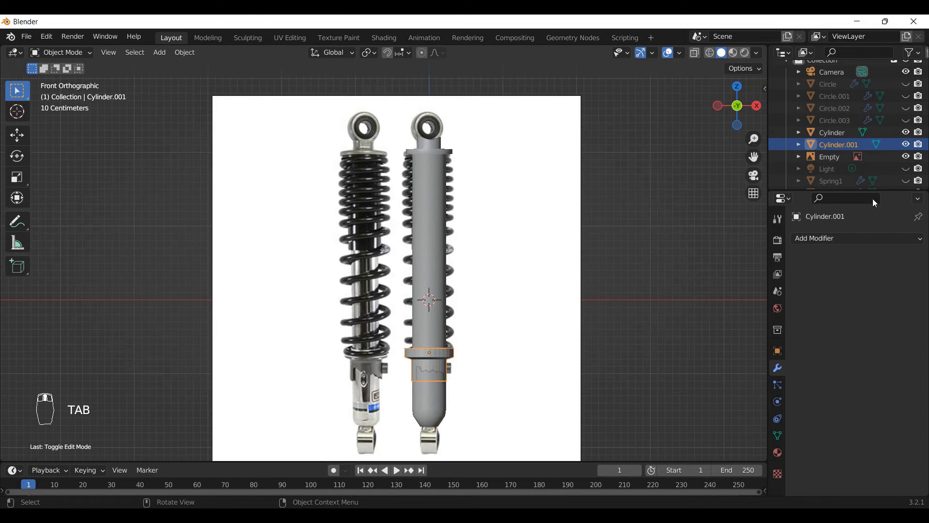
click(906, 157)
click(907, 182)
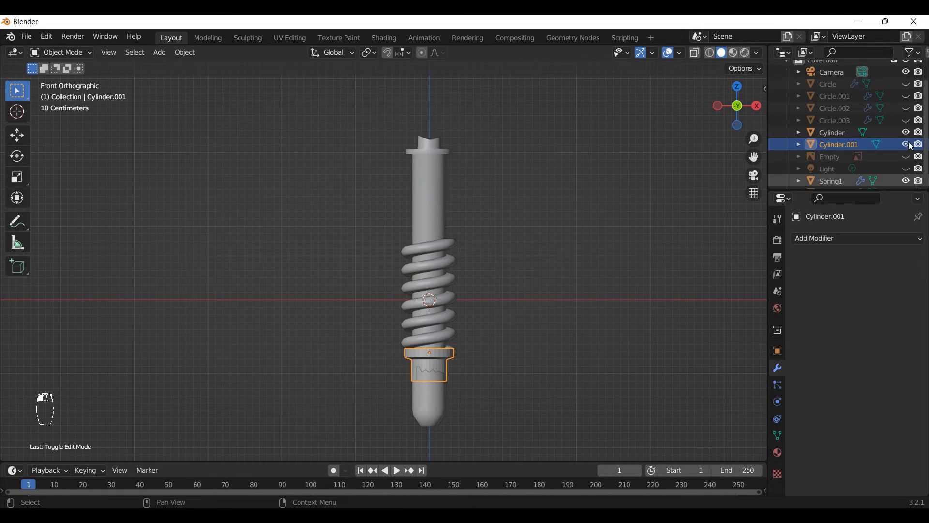
click(907, 158)
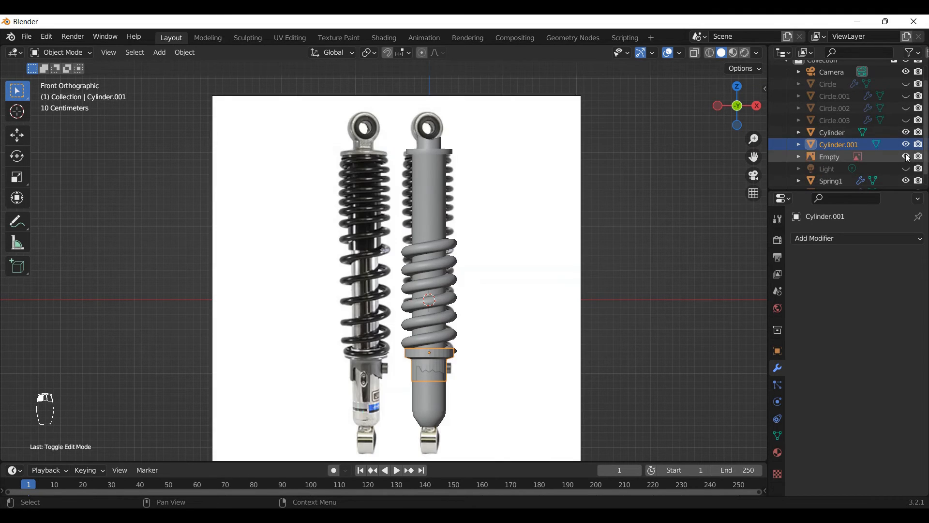
click(907, 158)
click(907, 169)
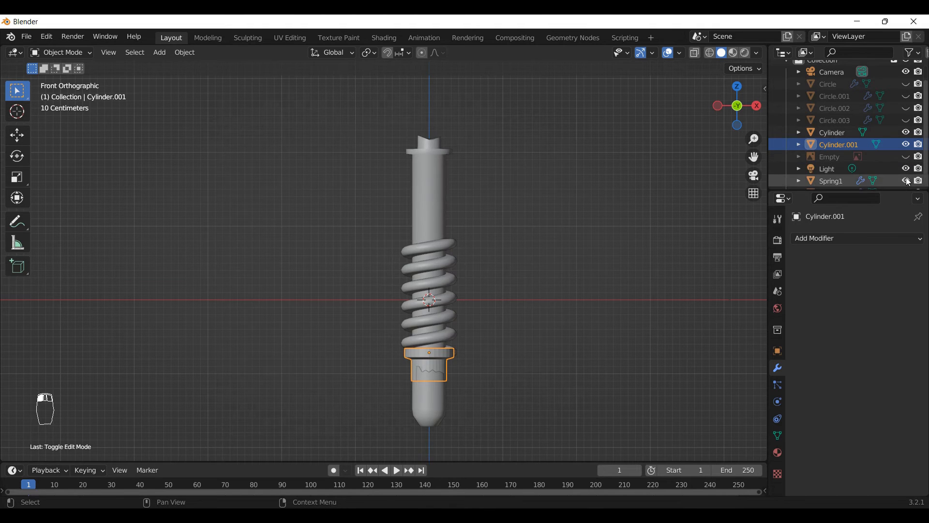
Step: Unhide Circle, Circle.001, Circle.002, Circle.003 and spring2 to show the complete shock absorber
click(906, 120)
click(906, 108)
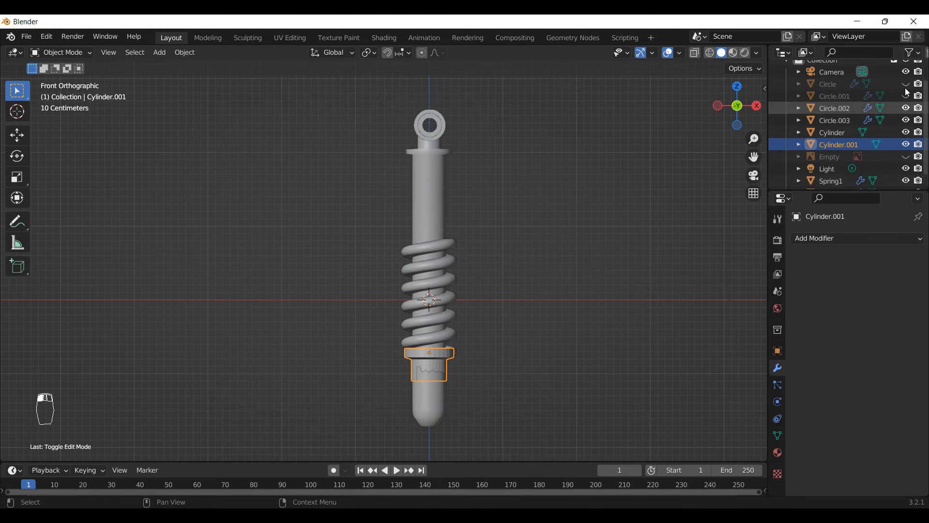
click(906, 84)
click(906, 96)
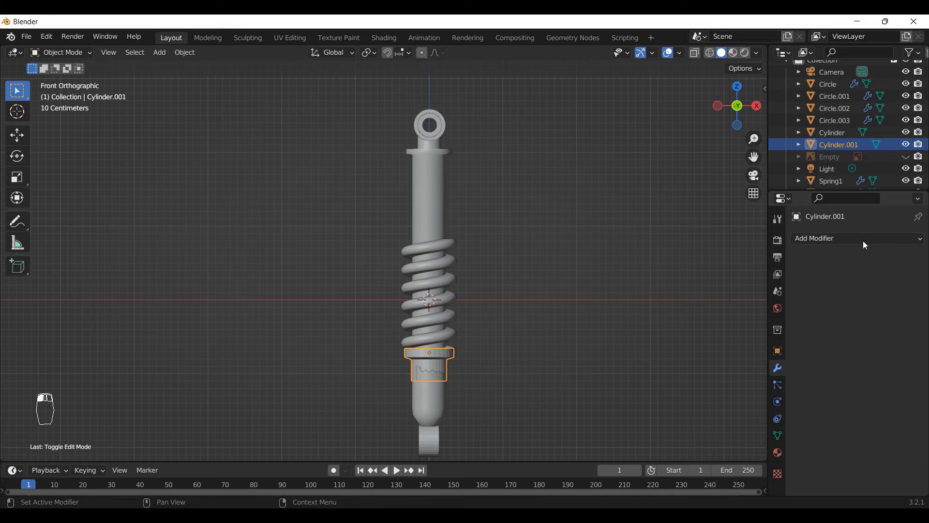
scroll(889, 133, up, 2)
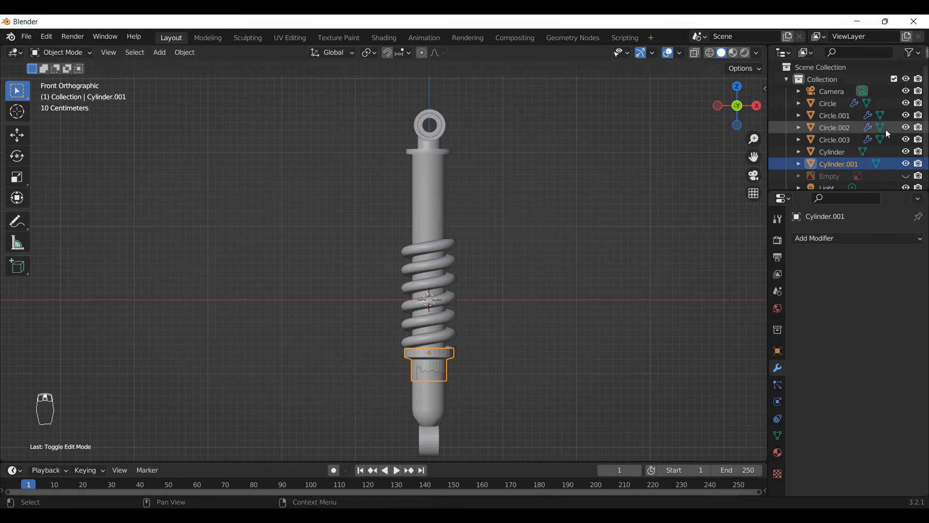
scroll(887, 131, down, 3)
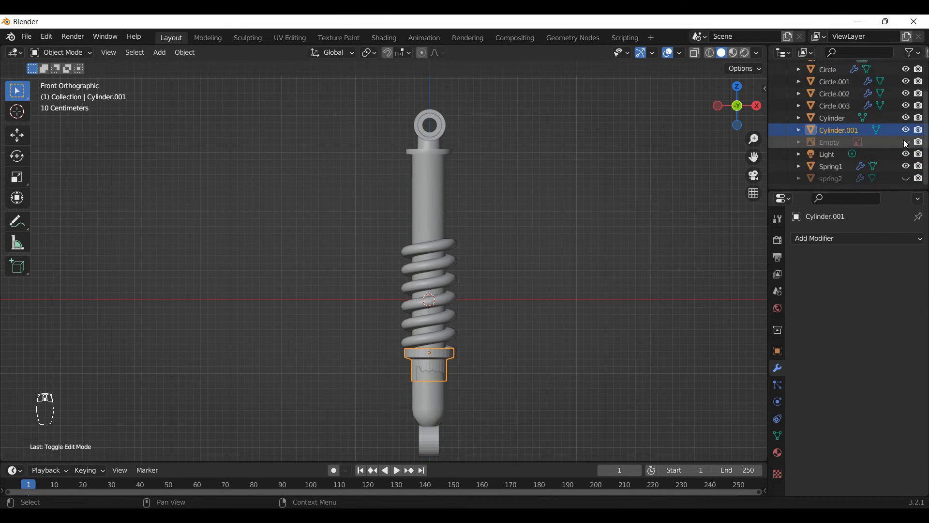
click(907, 142)
click(907, 179)
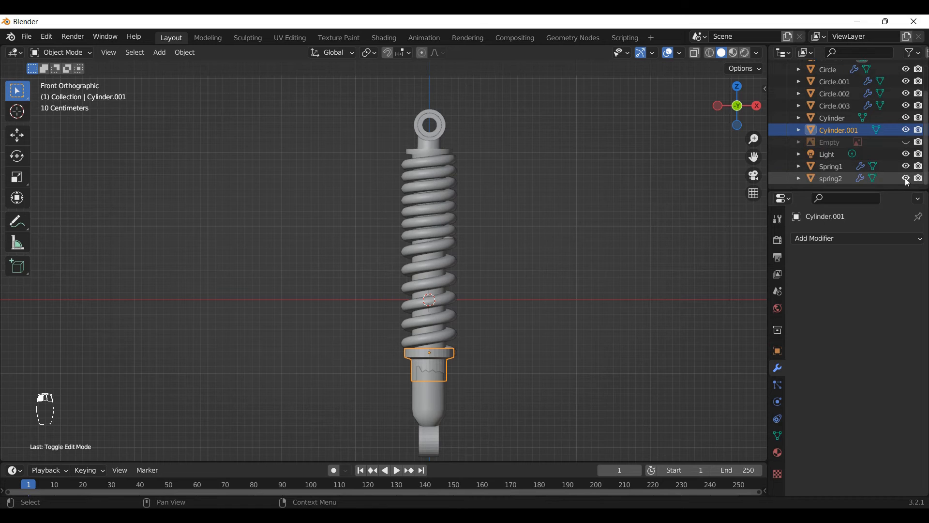
scroll(472, 228, down, 2)
scroll(479, 324, up, 1)
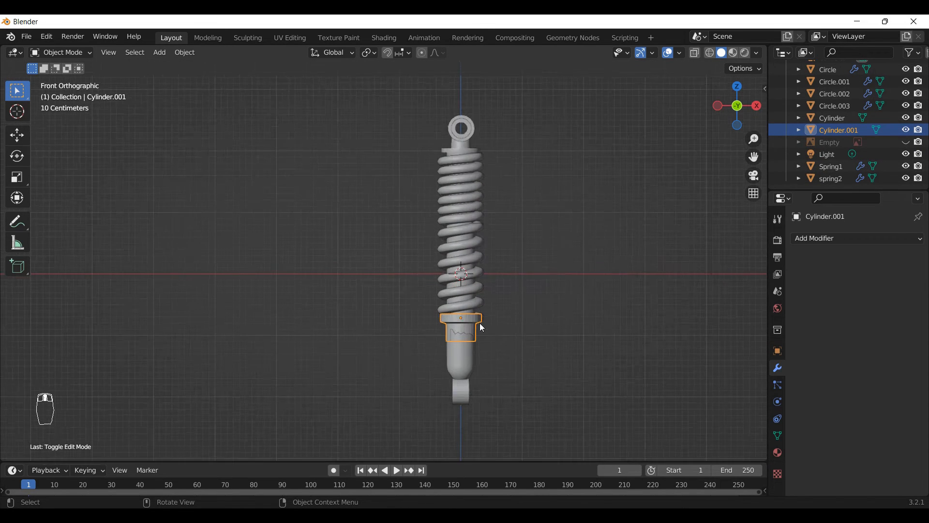
scroll(480, 323, up, 3)
scroll(478, 326, down, 2)
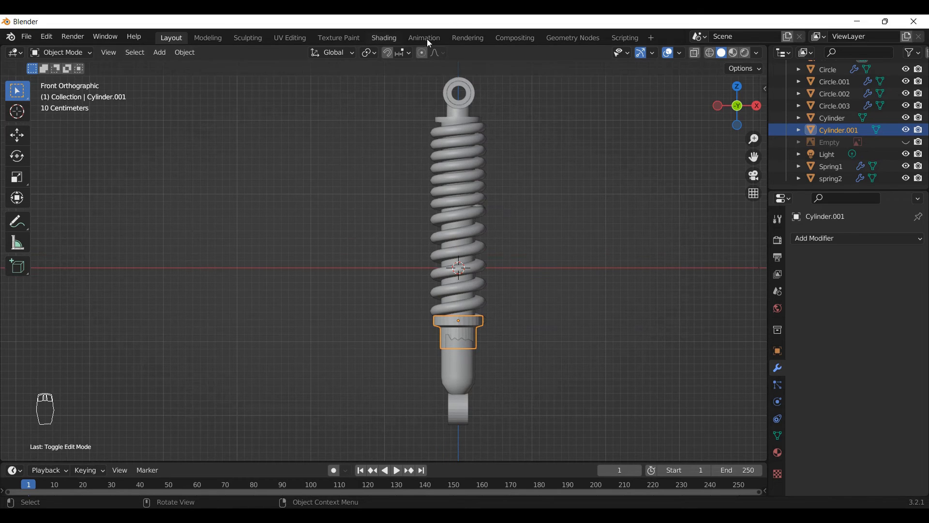
Step: In the Shading workspace, create a new material for the collar and name it SemiBlack
click(376, 39)
click(477, 312)
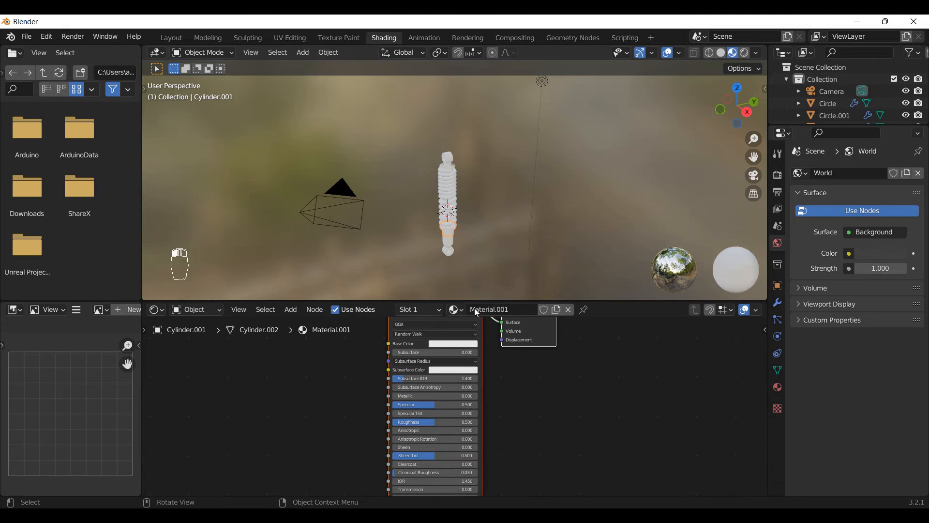
click(492, 310)
text(SemiBlack)
key(Return)
Step: Darken the SemiBlack material's base color to a medium-dark grey
scroll(444, 227, up, 3)
scroll(446, 228, up, 4)
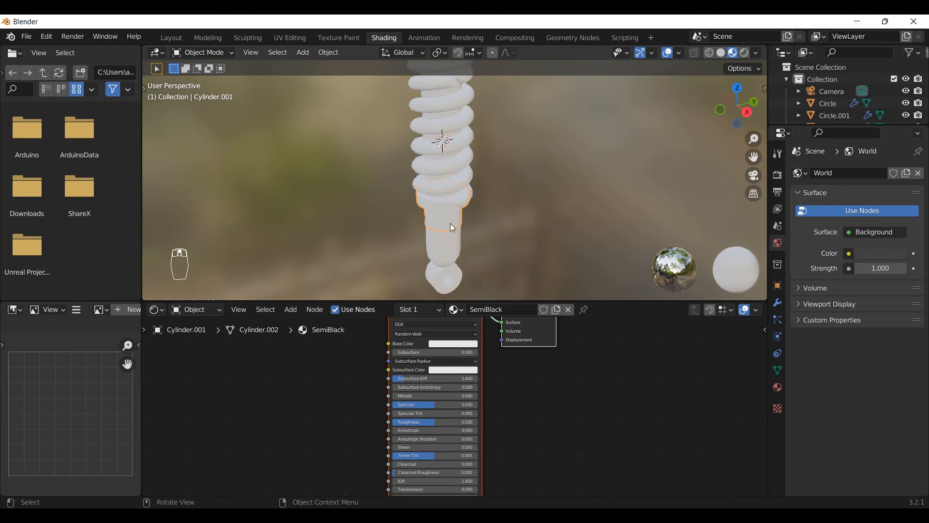
middle_drag(448, 209, 449, 218)
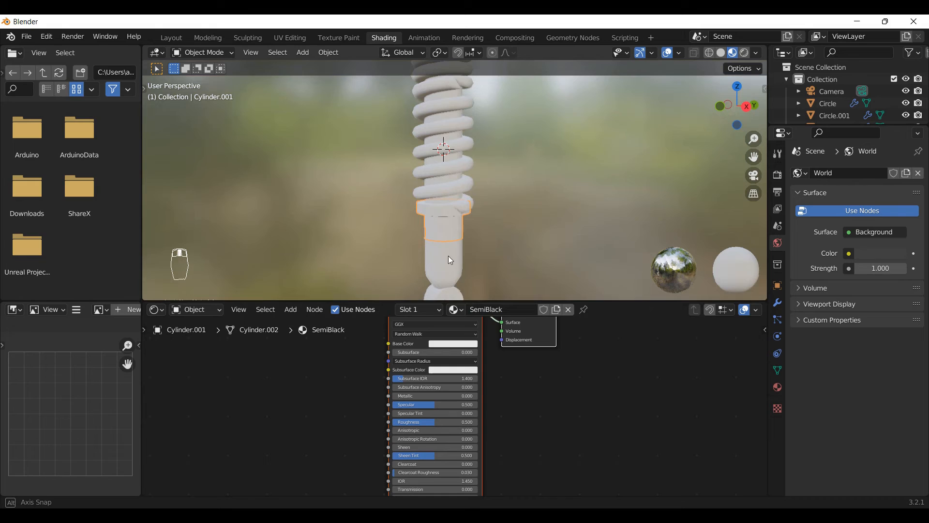
scroll(448, 349, up, 2)
click(449, 345)
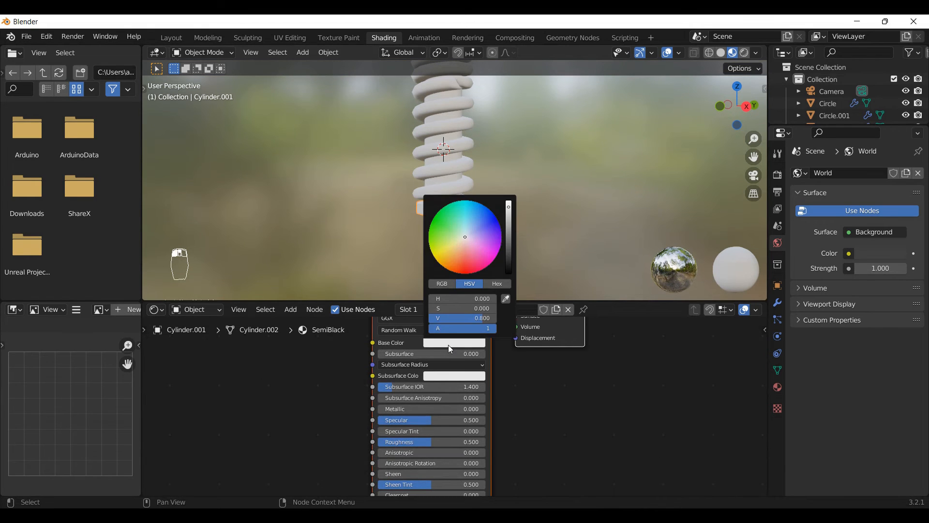
mouse_move(510, 231)
mouse_down()
mouse_move(509, 254)
mouse_move(509, 243)
mouse_up()
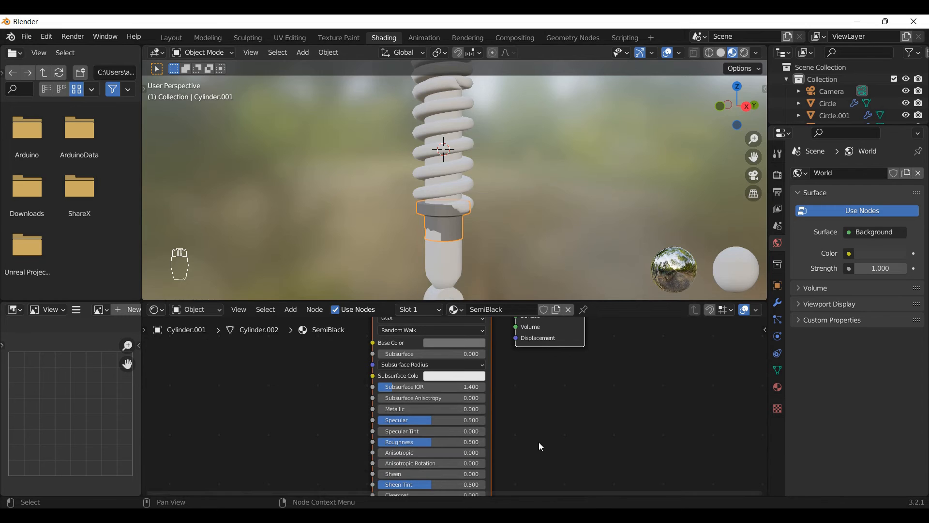
Step: Lower the collar along Z in two small moves, about 0.03 m and 0.04 m, so its flange sits below the spring's last coil
scroll(448, 241, up, 2)
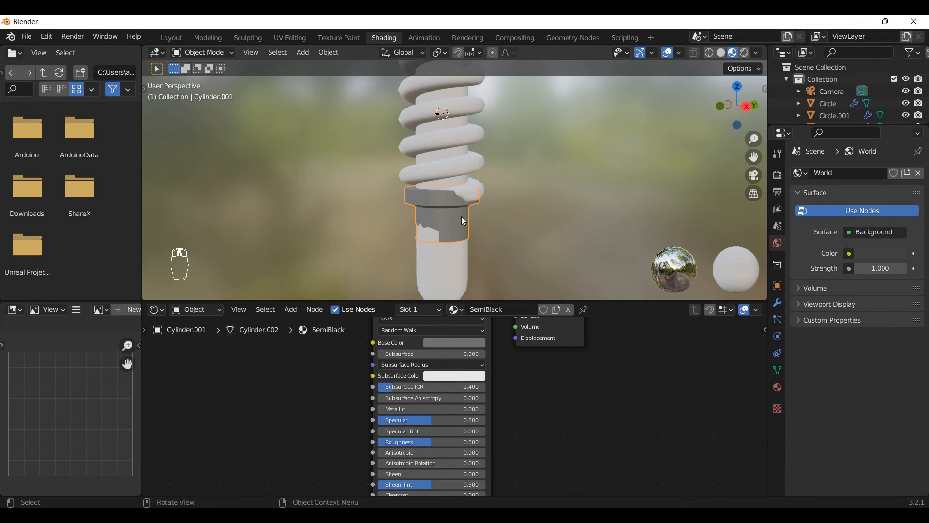
middle_drag(478, 212, 461, 230)
middle_drag(486, 228, 489, 223)
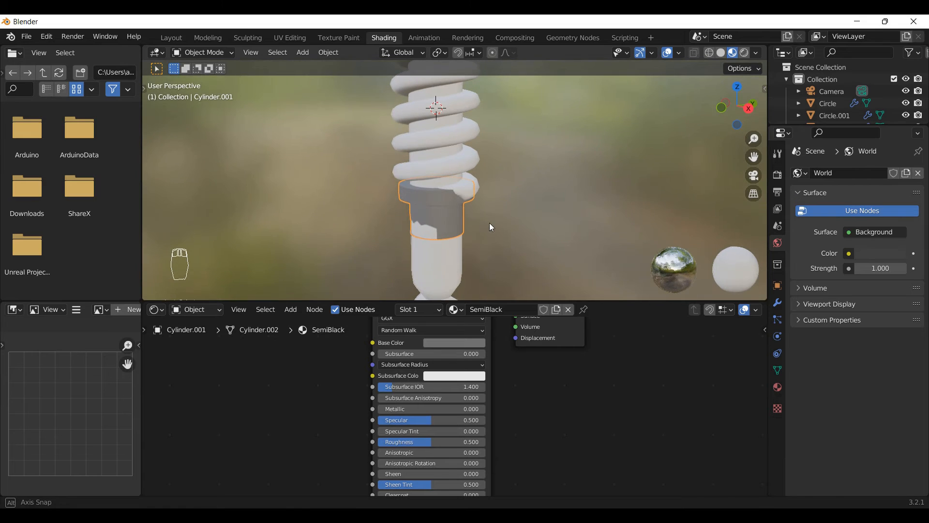
key(g)
key(z)
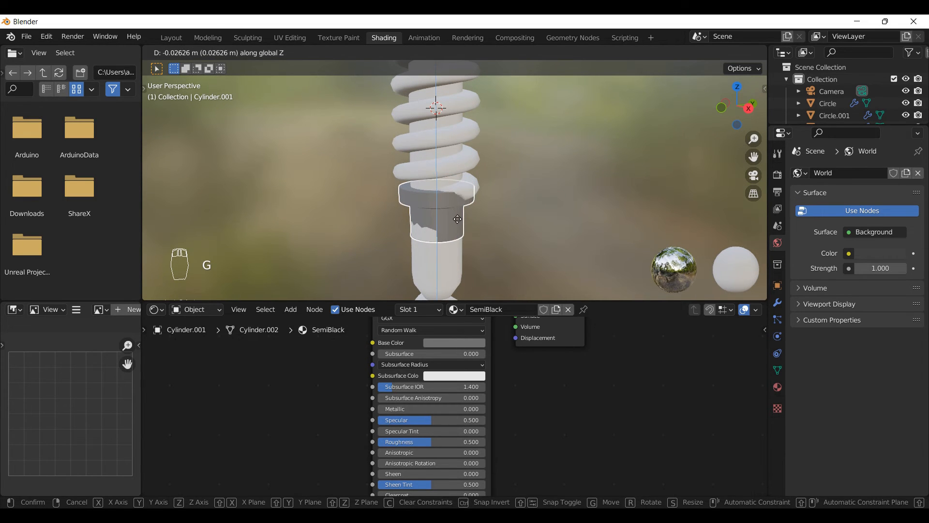
click(459, 224)
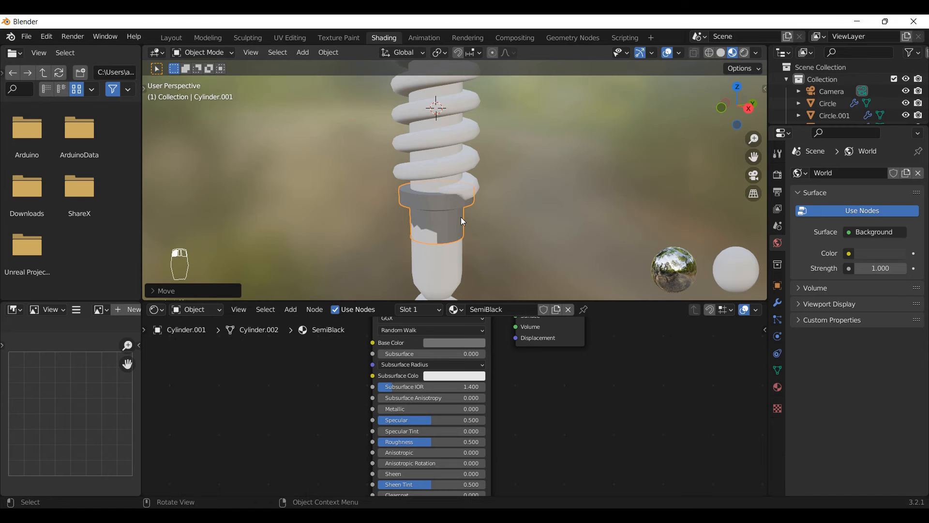
middle_drag(463, 221, 332, 197)
key(g)
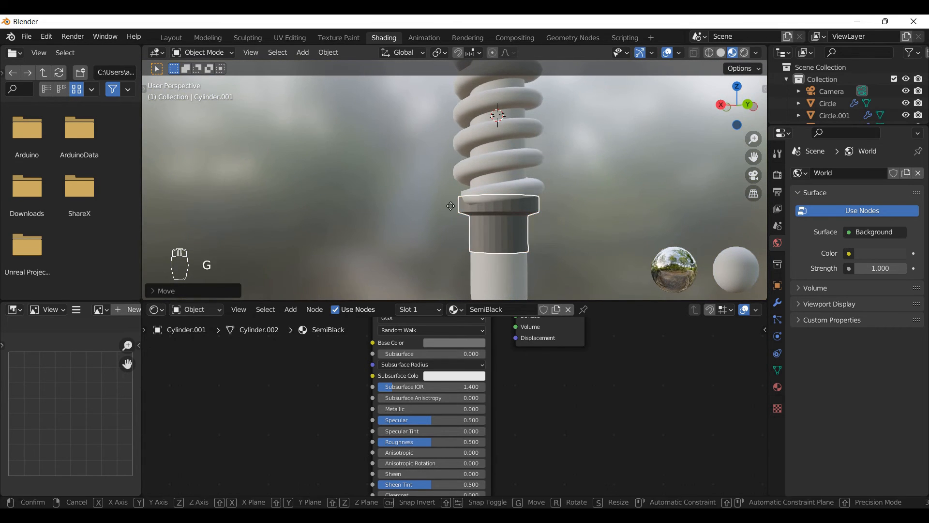
key(z)
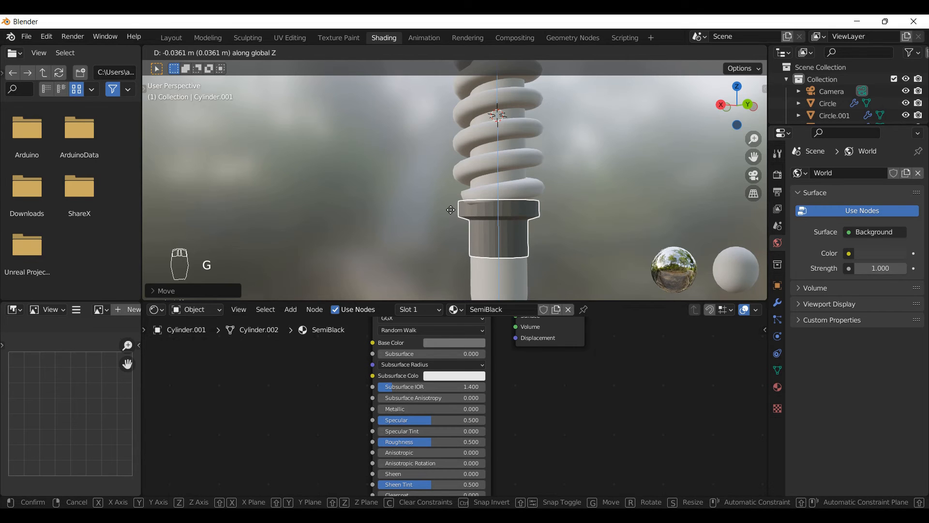
click(479, 230)
Step: Scale the collar up uniformly until its flange is slightly wider than the spring coils
middle_drag(479, 230, 512, 222)
key(s)
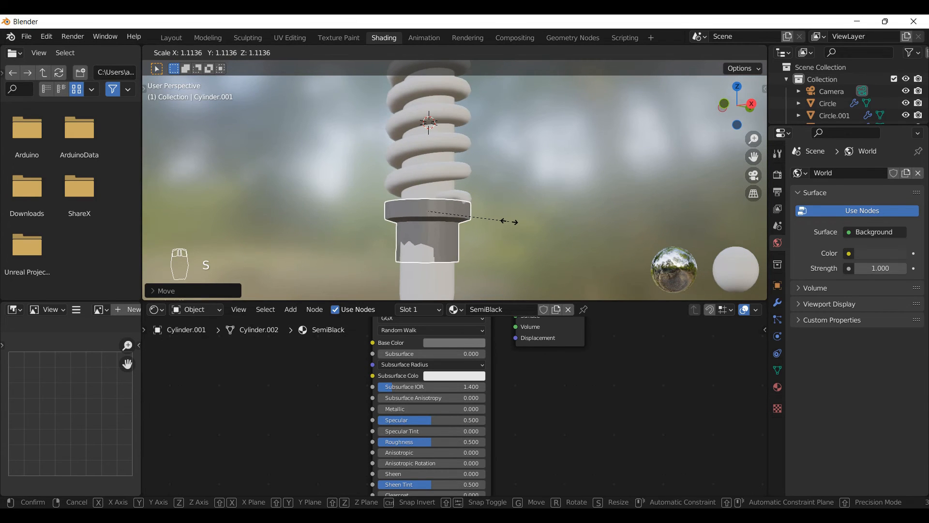
click(512, 222)
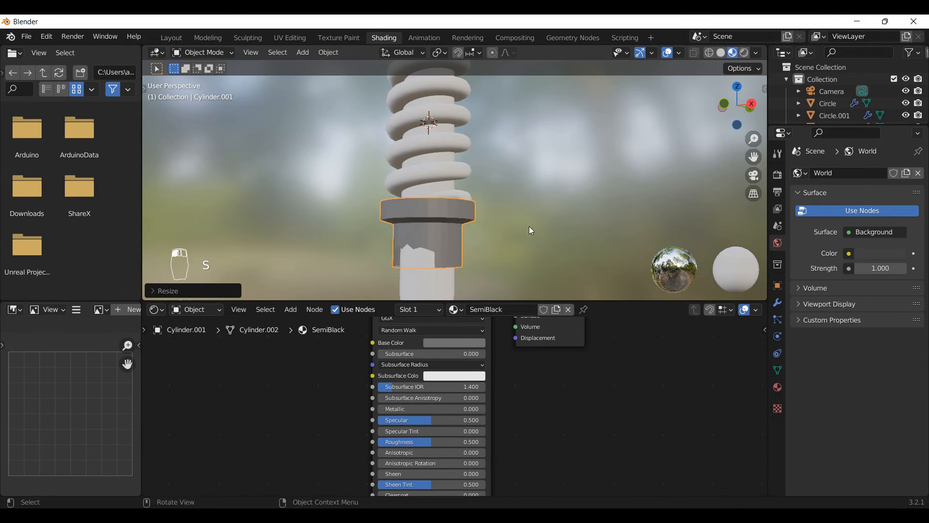
Step: Raise the collar slightly along Z so its flange closes up to the spring's last coil
middle_drag(529, 225, 512, 250)
scroll(449, 183, up, 2)
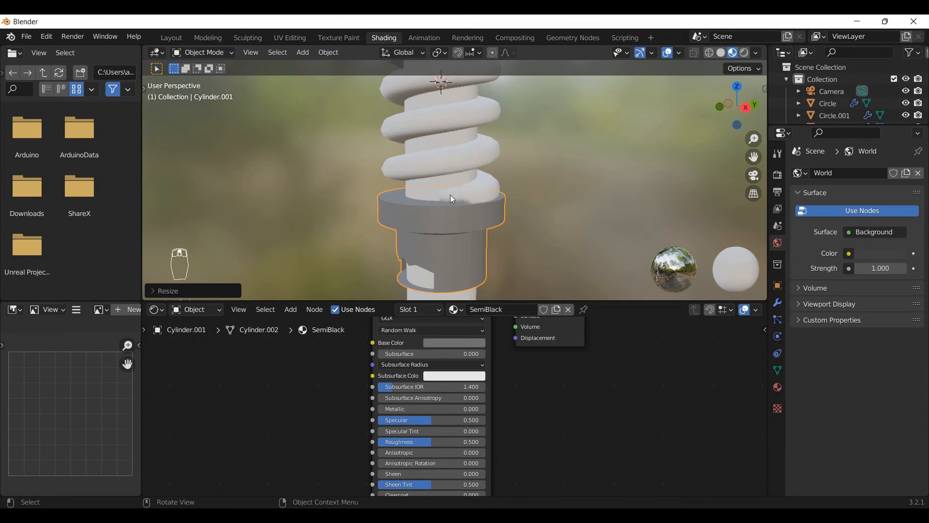
key(g)
key(z)
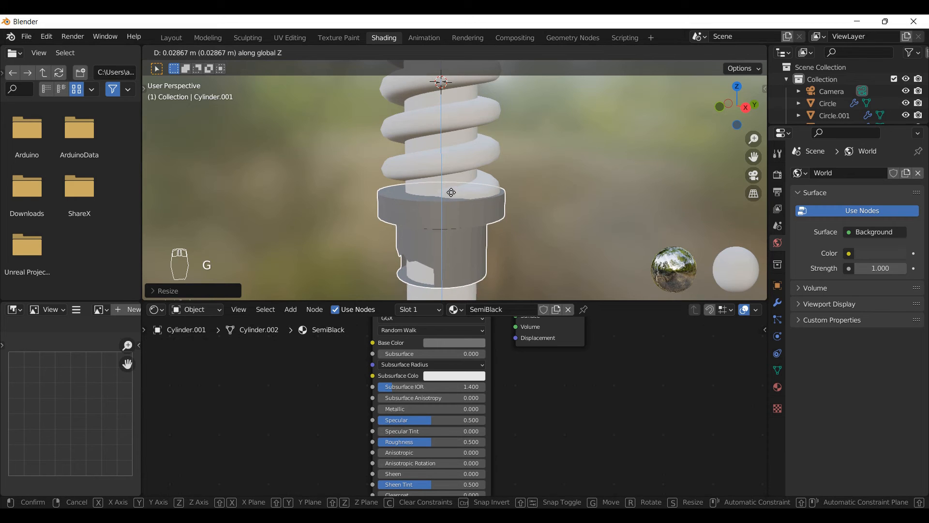
click(443, 241)
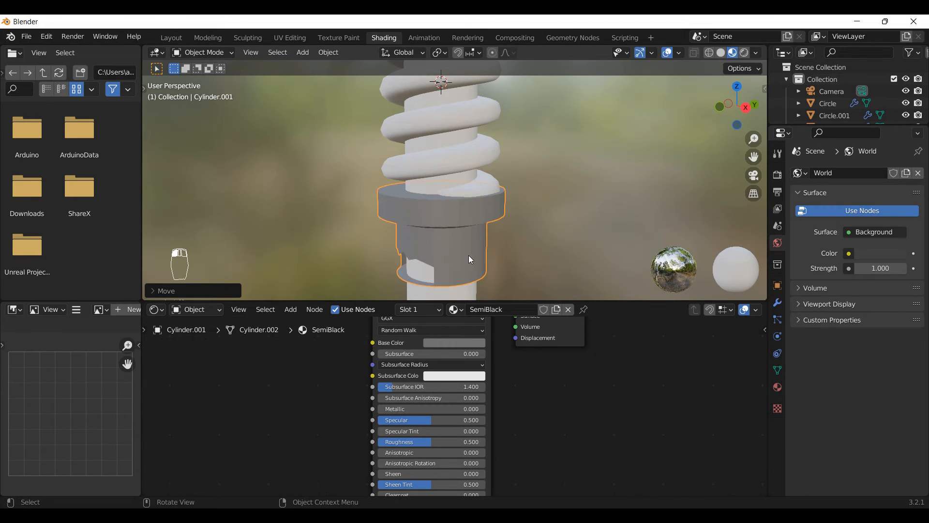
middle_drag(468, 254, 461, 218)
scroll(456, 213, down, 5)
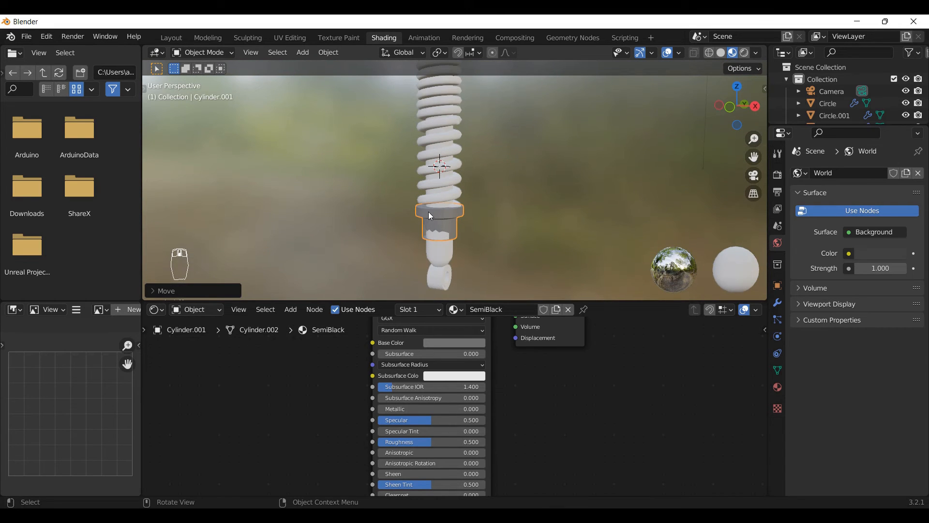
Step: Set the SemiBlack material's roughness to 0.111 and its metallic value to 1.000
drag(412, 441, 394, 442)
scroll(439, 234, up, 5)
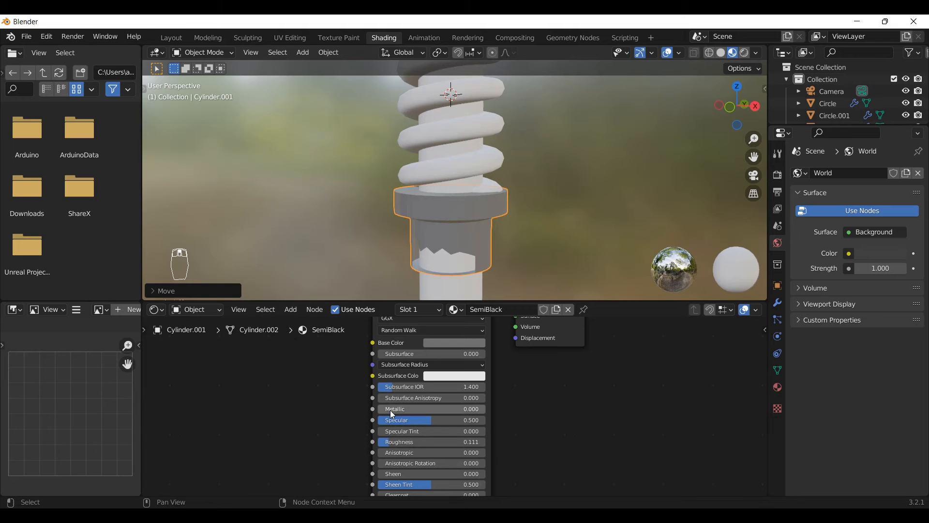
drag(390, 409, 484, 409)
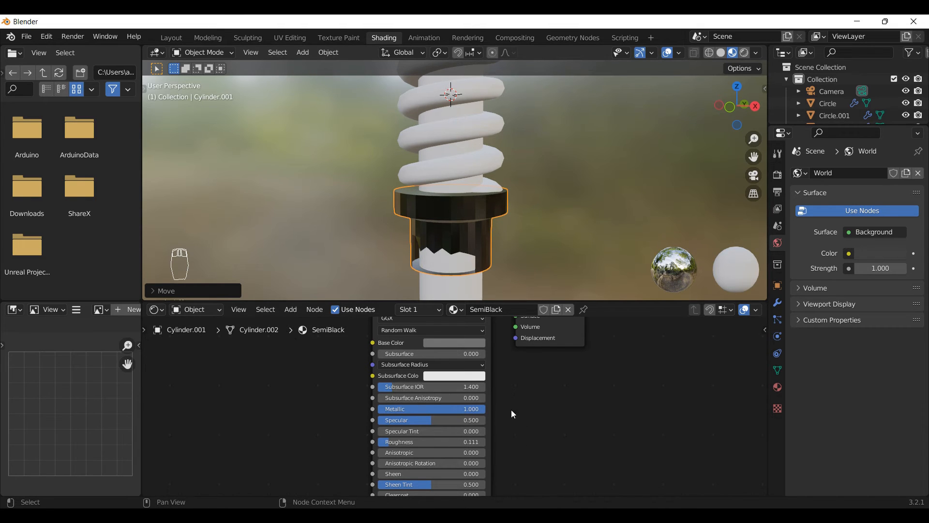
Step: Lighten the SemiBlack material's base color to a grey with an HSV value of 0.398
scroll(426, 451, down, 6)
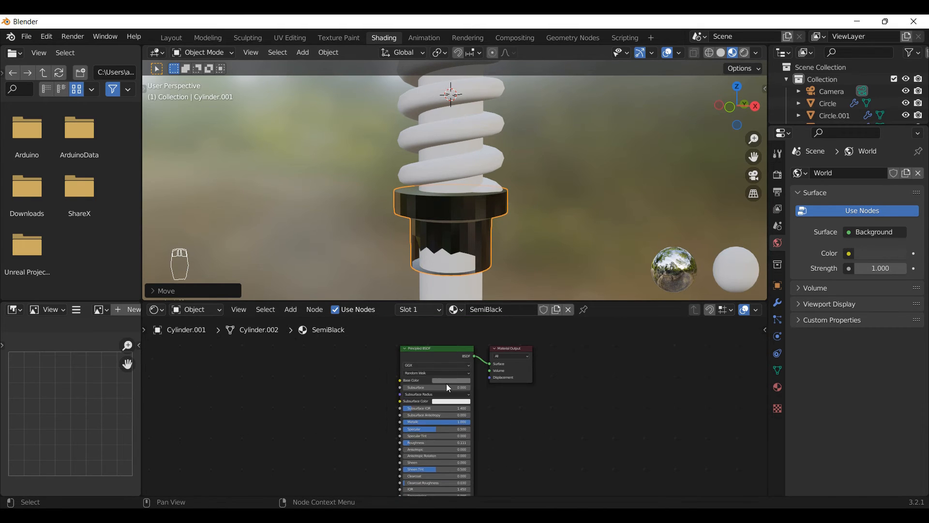
scroll(447, 383, up, 4)
scroll(446, 384, up, 3)
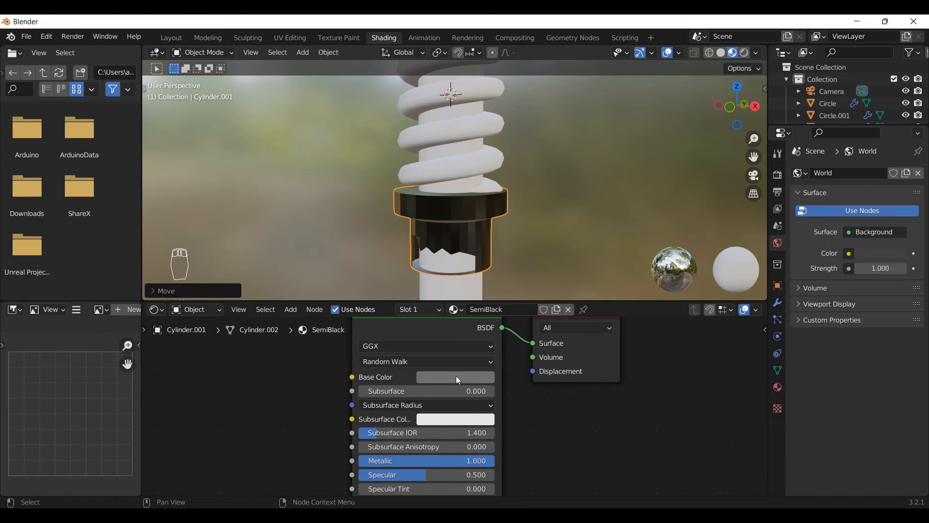
click(458, 380)
drag(524, 249, 524, 229)
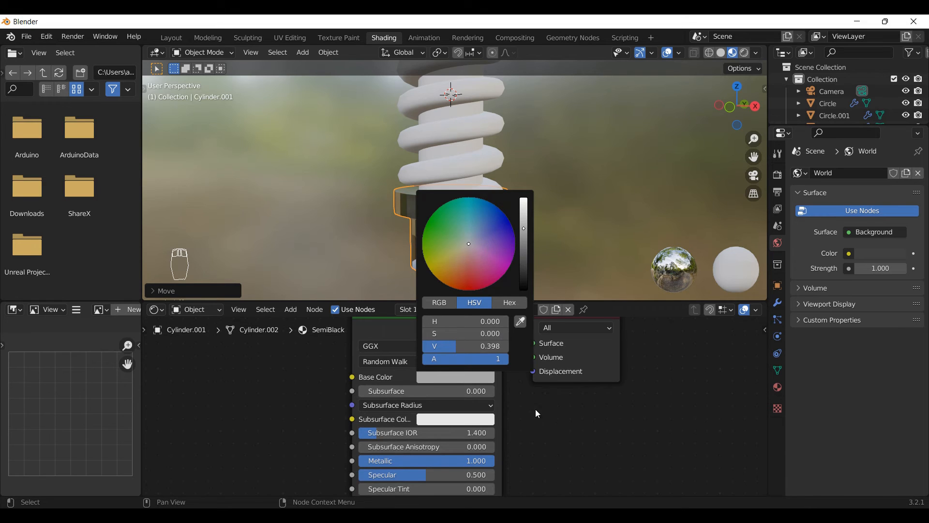
click(537, 441)
middle_drag(455, 199, 456, 199)
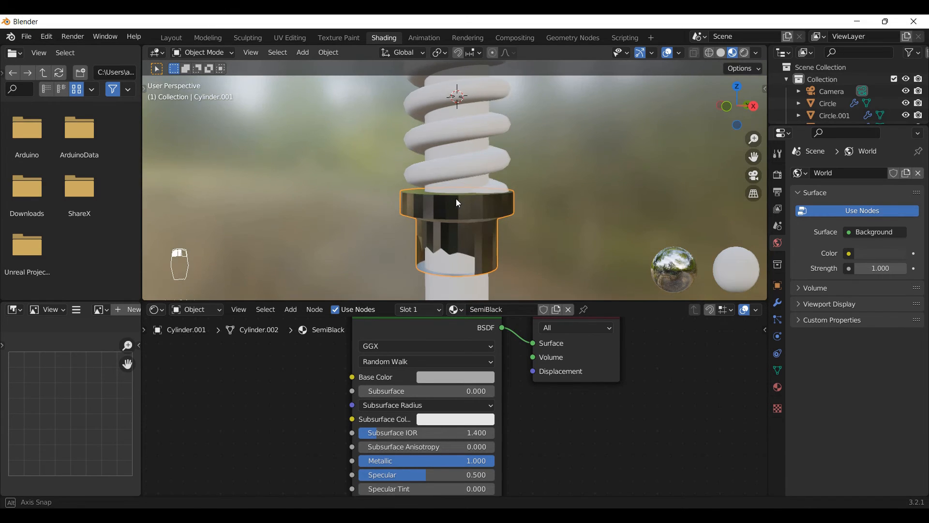
Step: In the Layout workspace, unhide the Empty reference image, and return to the Shading workspace
click(173, 37)
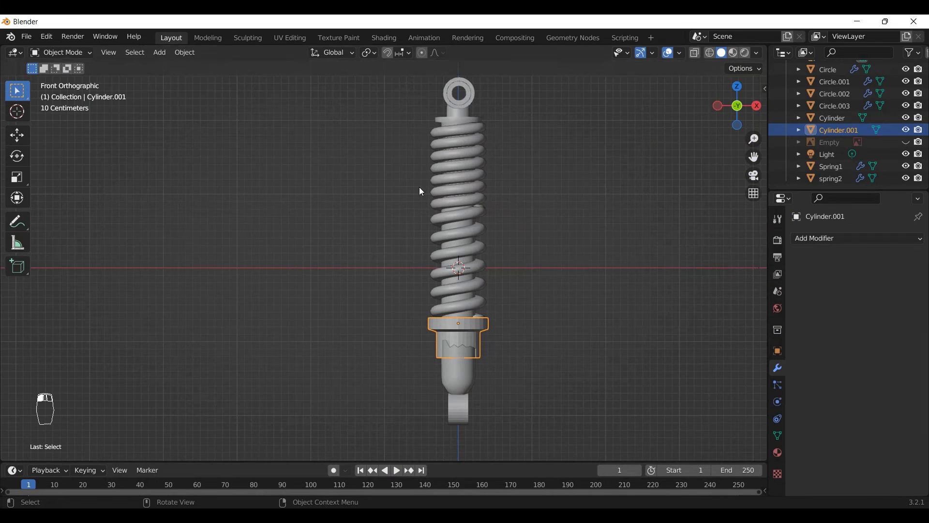
click(470, 307)
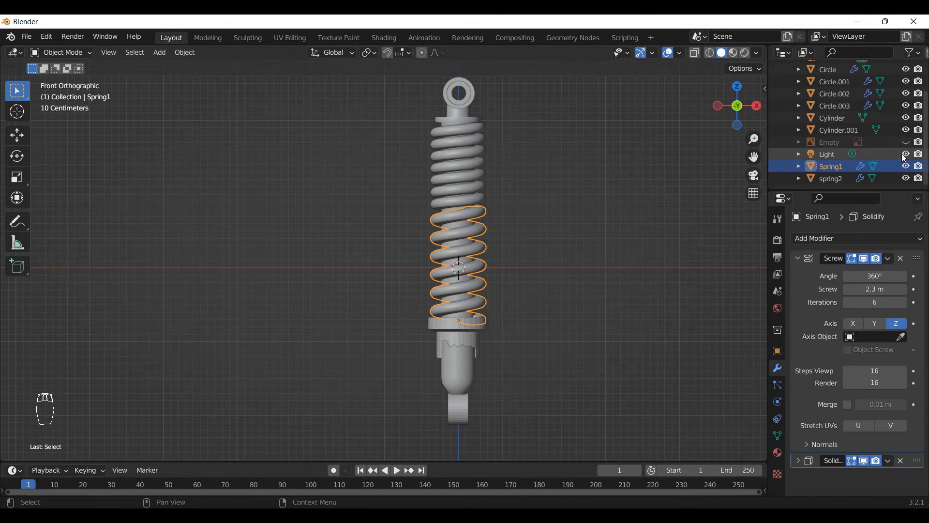
click(906, 142)
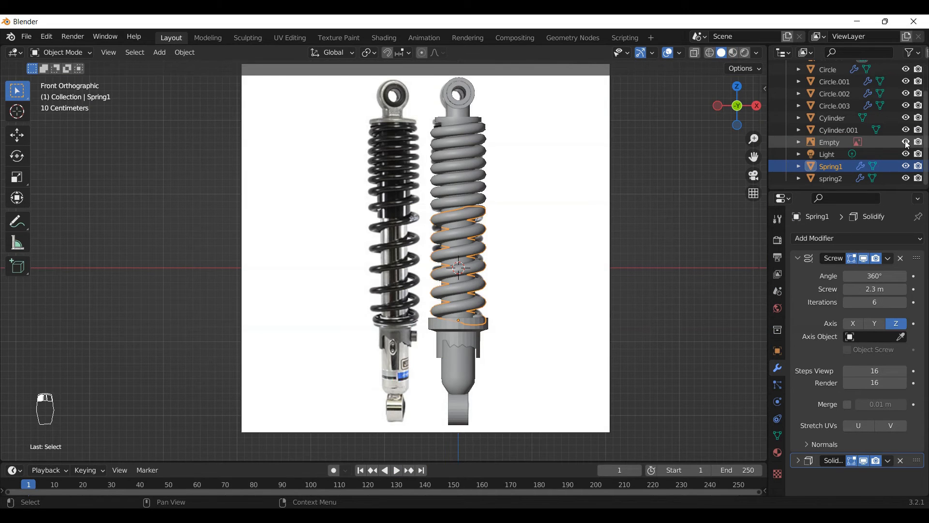
click(391, 37)
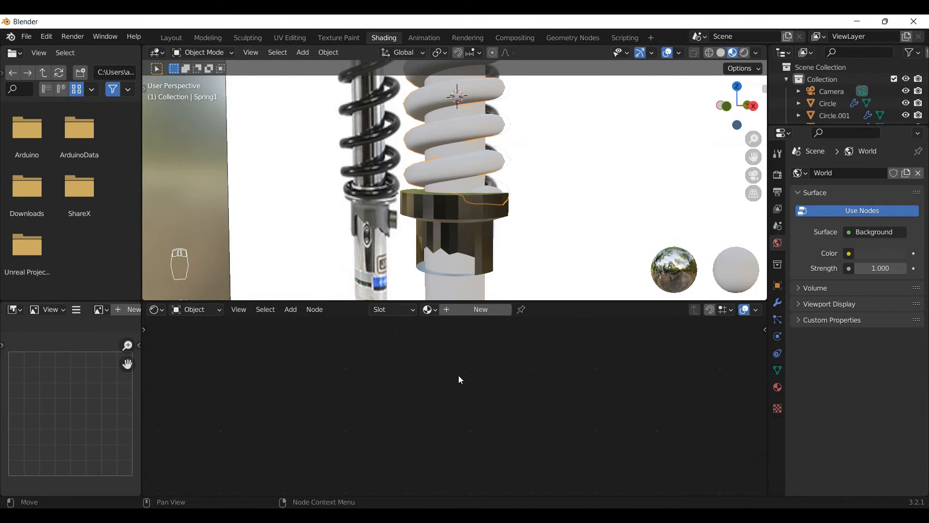
scroll(434, 219, down, 3)
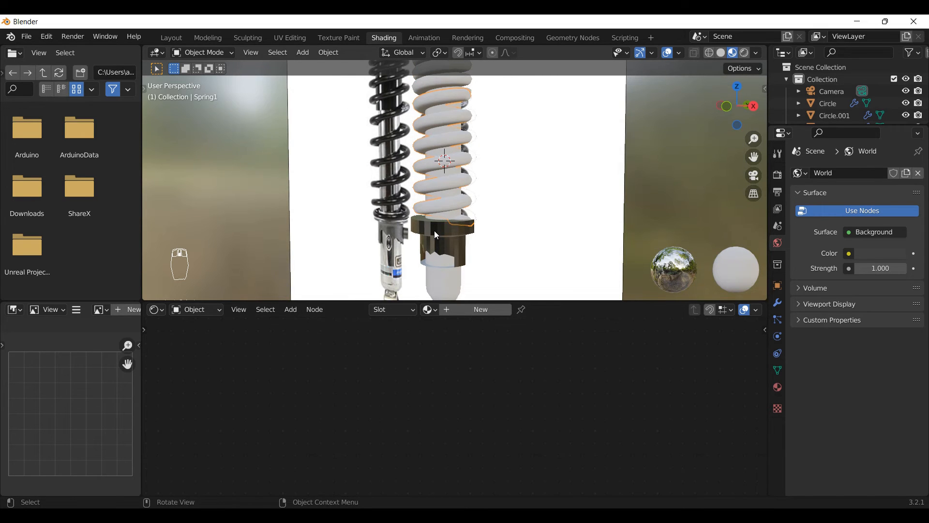
Step: Apply Shade Smooth to the collar
click(435, 232)
right_click(435, 232)
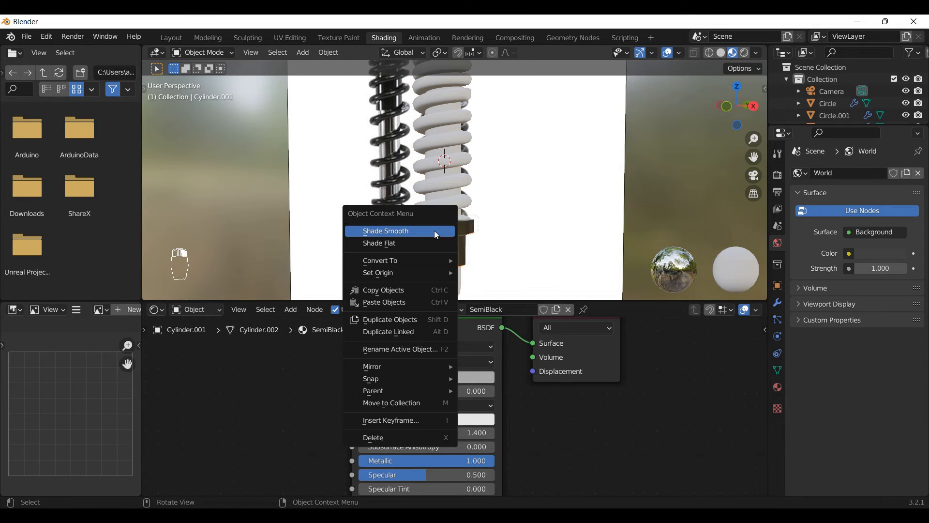
click(406, 231)
scroll(448, 232, up, 3)
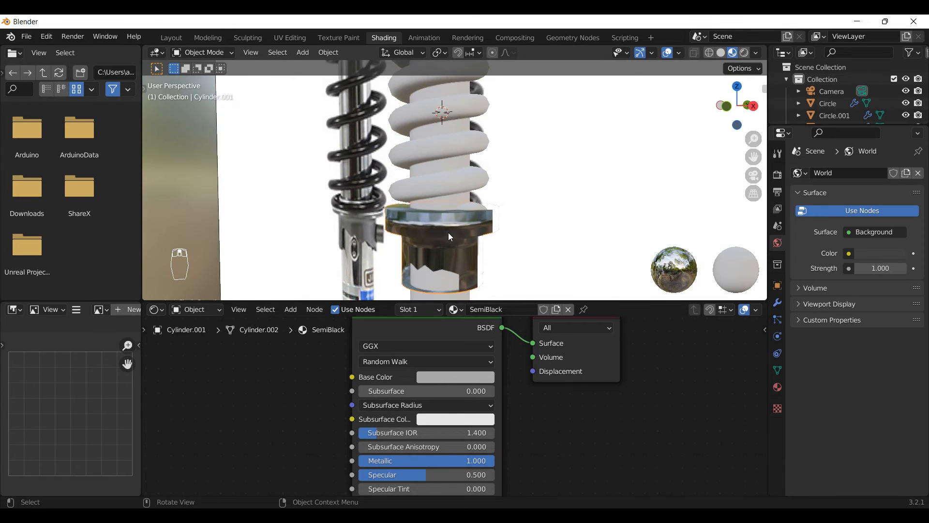
middle_drag(449, 232, 418, 232)
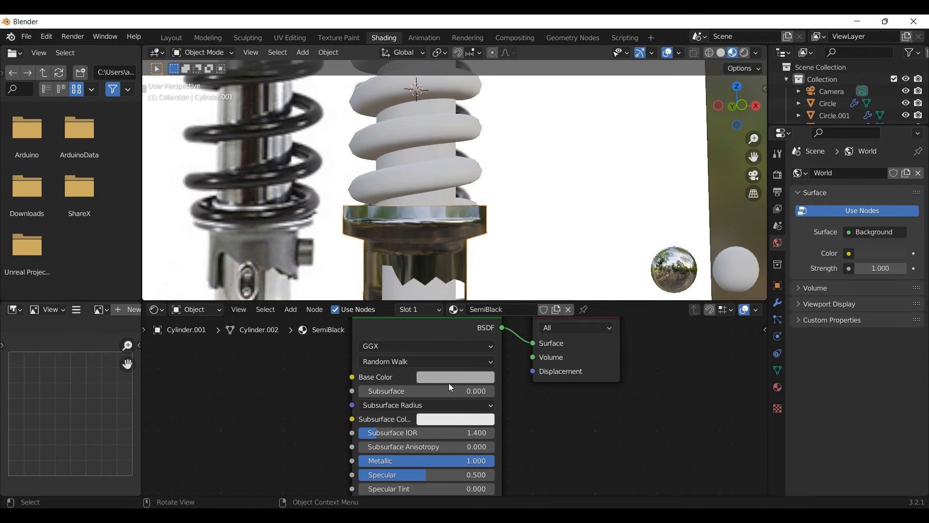
Step: Set the SemiBlack material's metallic value to 0.793 and its roughness to 0.464
click(442, 361)
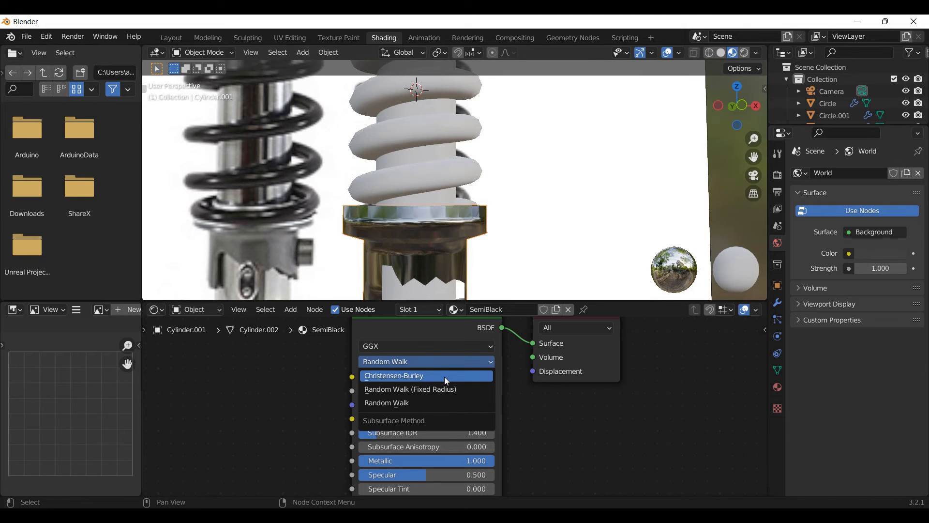
click(454, 376)
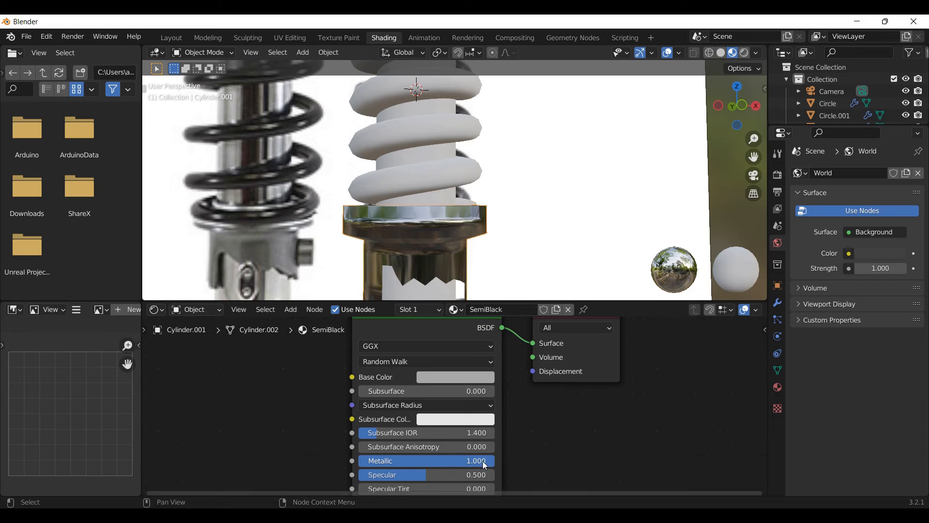
drag(484, 460, 455, 472)
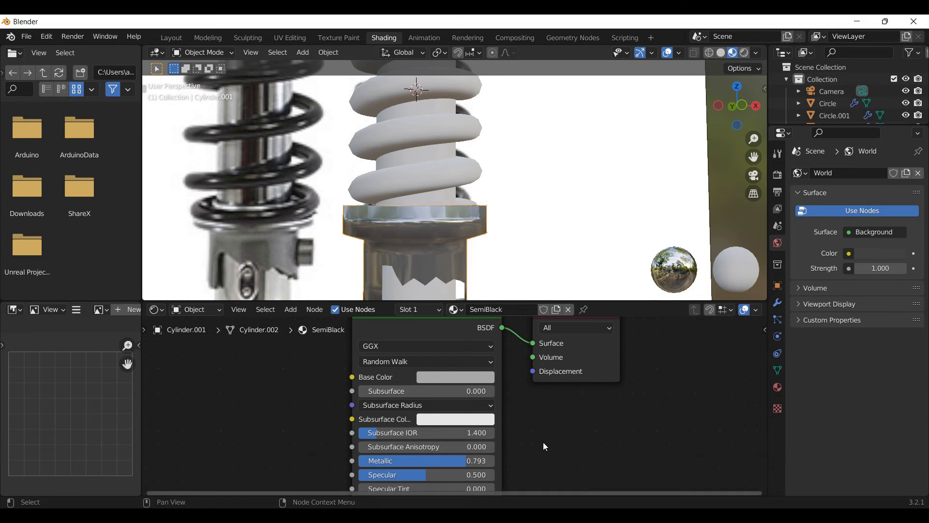
scroll(543, 444, down, 1)
shift+scroll(539, 412, down, 2)
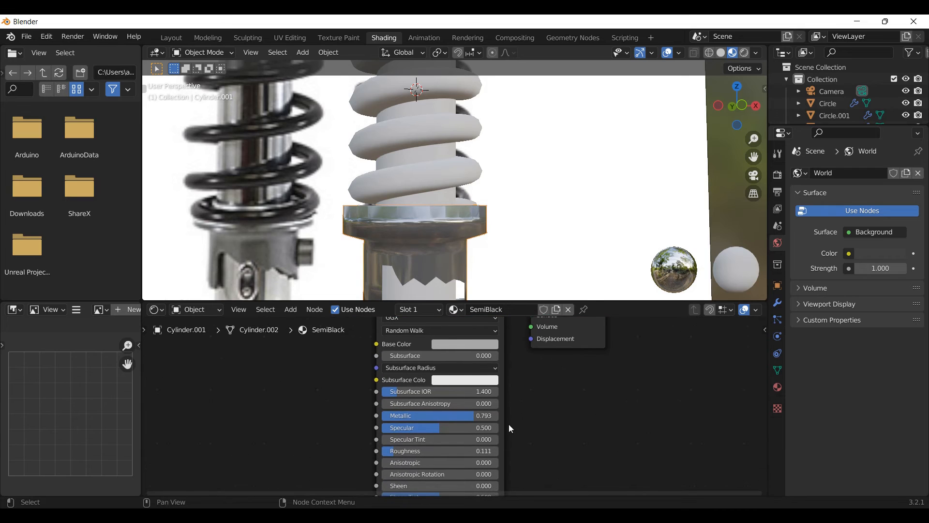
drag(394, 450, 445, 450)
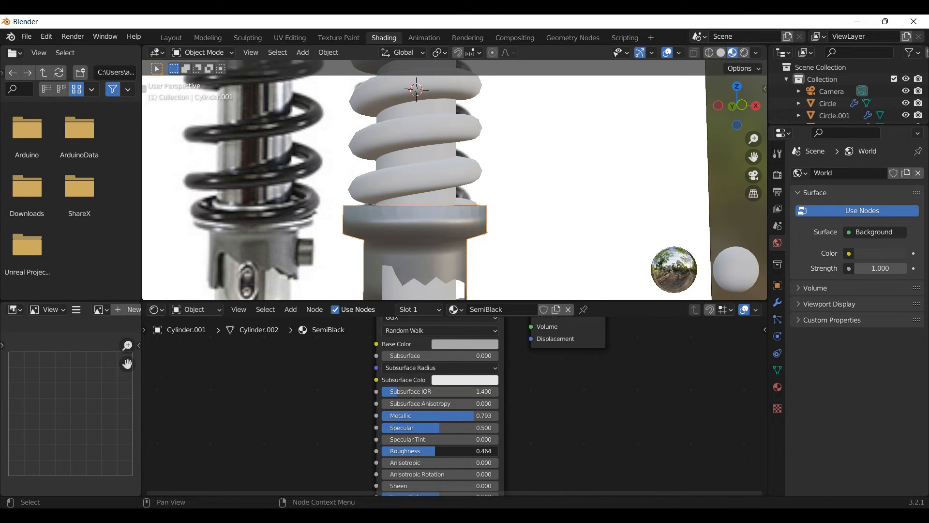
Step: Select the lower spring, Spring1, and display its modifier settings
scroll(439, 252, down, 3)
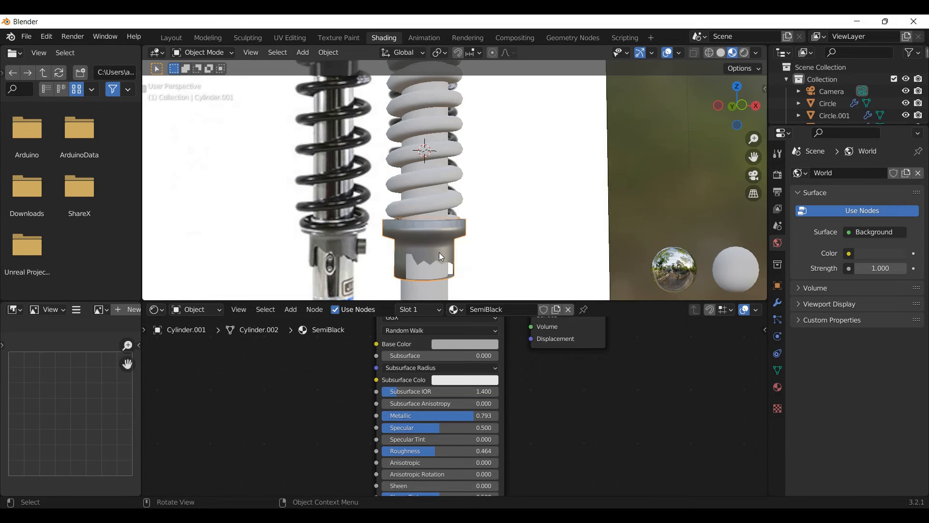
scroll(427, 183, up, 1)
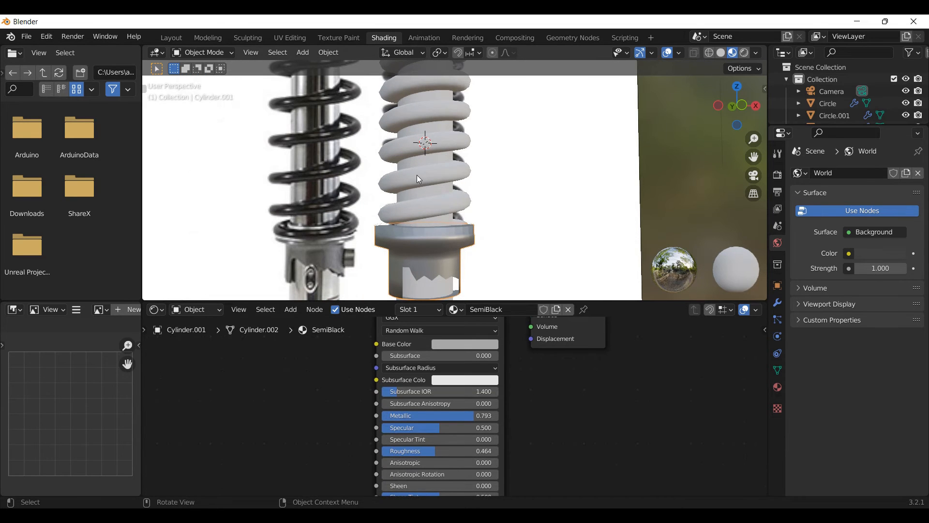
click(417, 176)
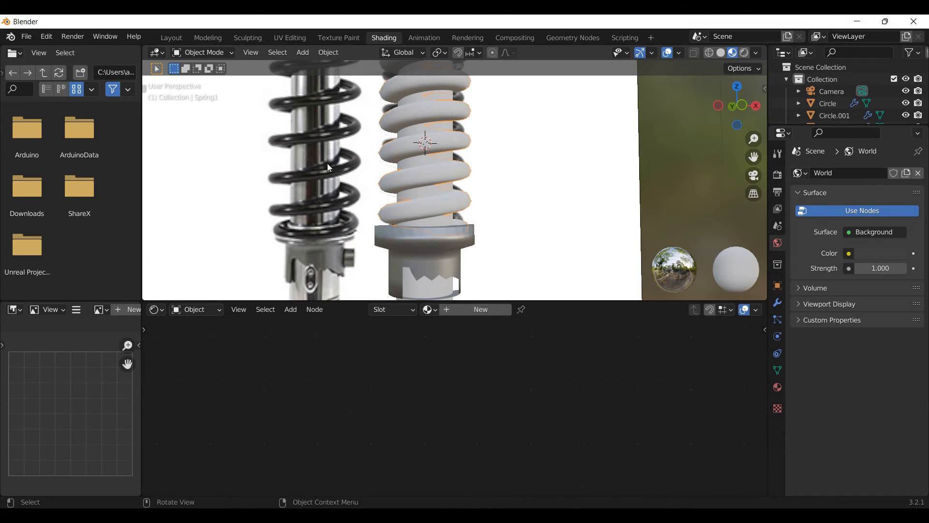
click(778, 304)
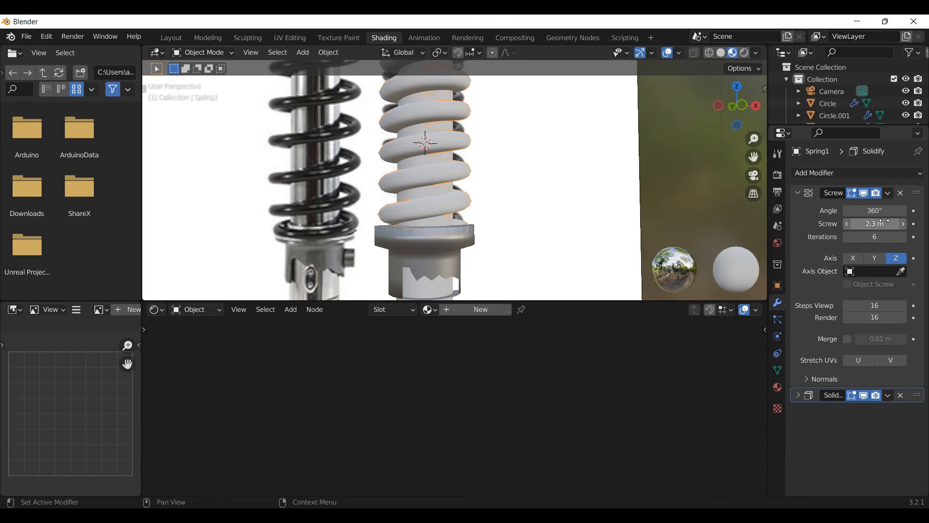
Step: Try changing the lower spring's Screw modifier height and raising its angle to 565°, undoing each change
drag(887, 225, 912, 225)
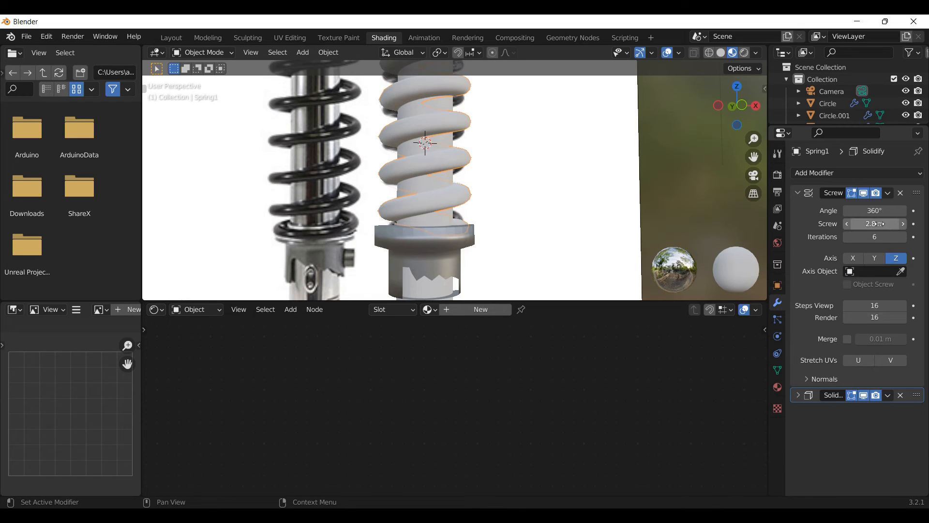
key(ctrl+z)
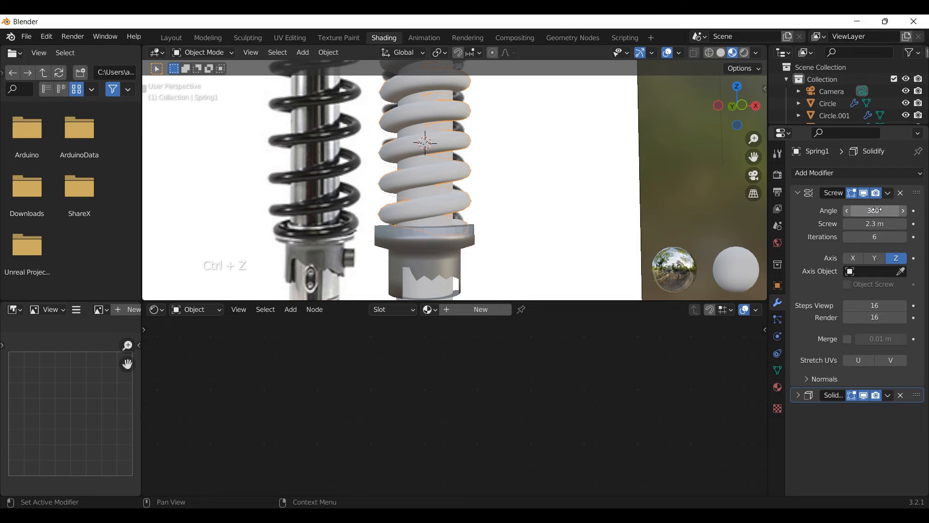
mouse_move(874, 211)
mouse_down()
mouse_move(907, 211)
mouse_move(878, 211)
mouse_up()
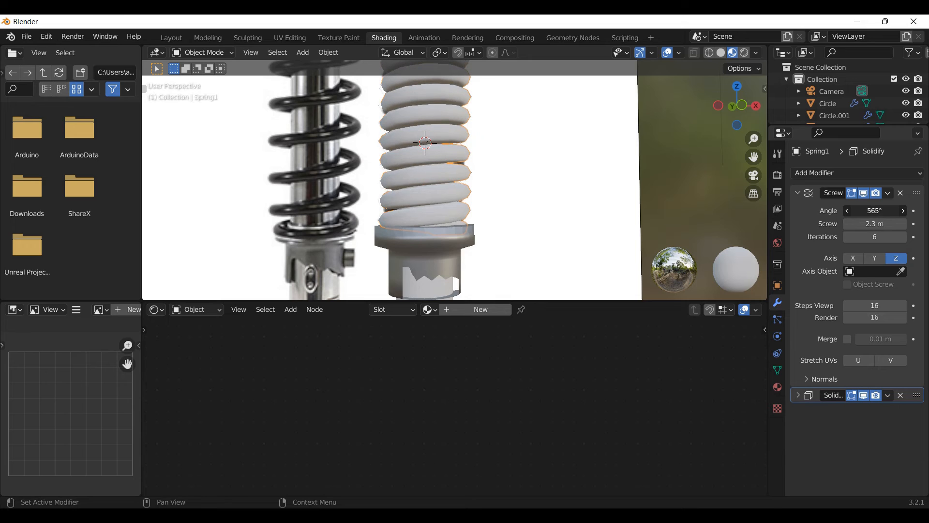
key(ctrl+z)
scroll(456, 224, down, 7)
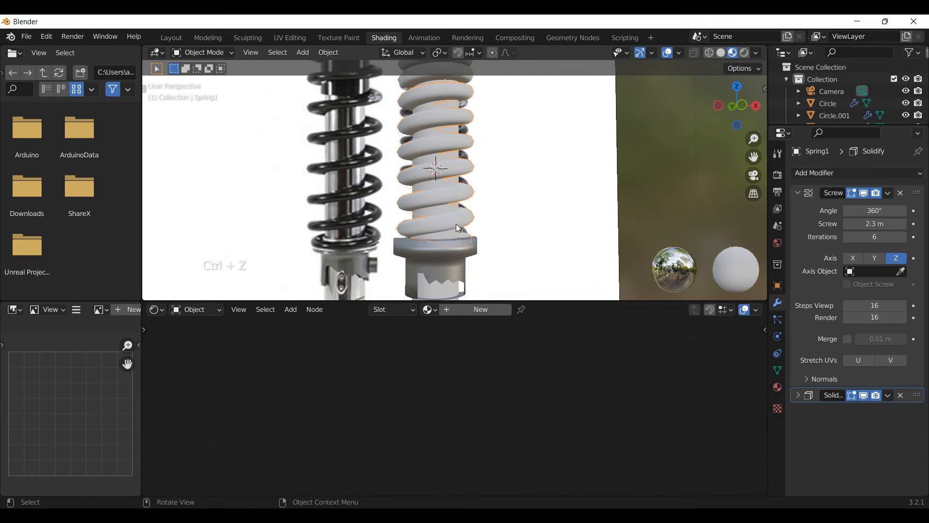
middle_drag(447, 236, 445, 180)
scroll(444, 178, up, 6)
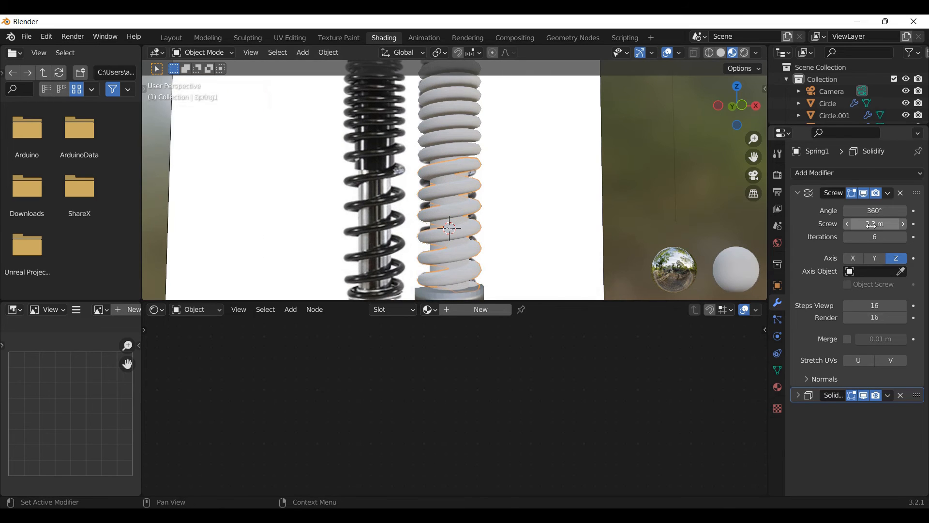
mouse_move(879, 226)
mouse_down()
mouse_move(857, 226)
mouse_move(871, 225)
mouse_up()
key(ctrl+z)
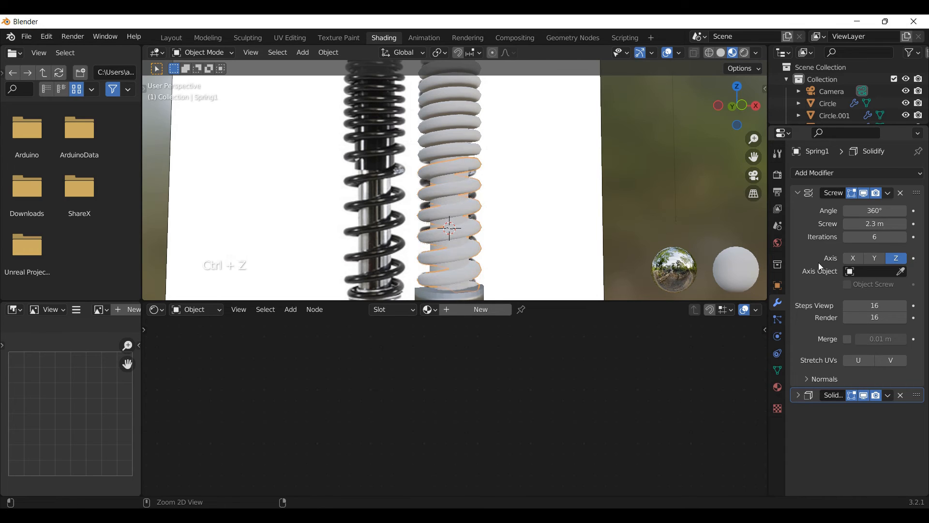
Step: Reduce the lower spring's Solidify thickness to 0.34 m to match the wire in the reference image
click(800, 193)
click(798, 209)
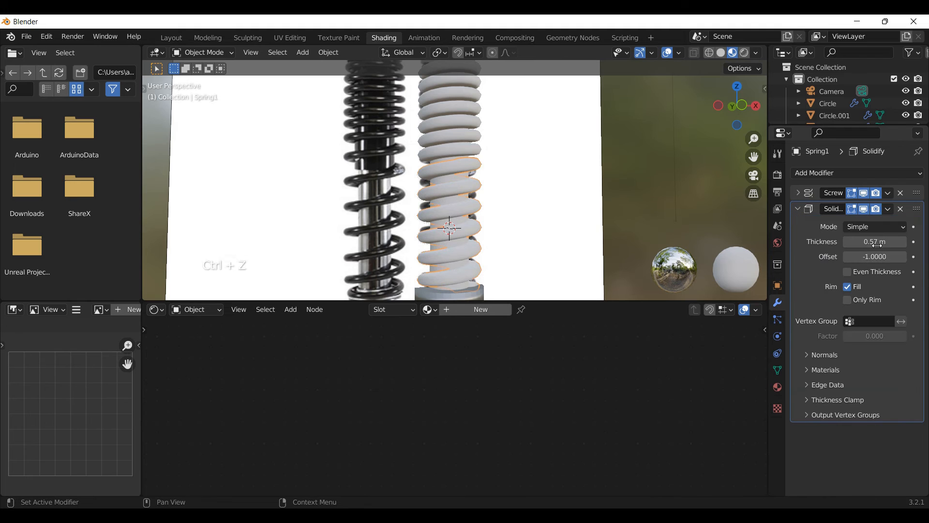
scroll(456, 259, up, 2)
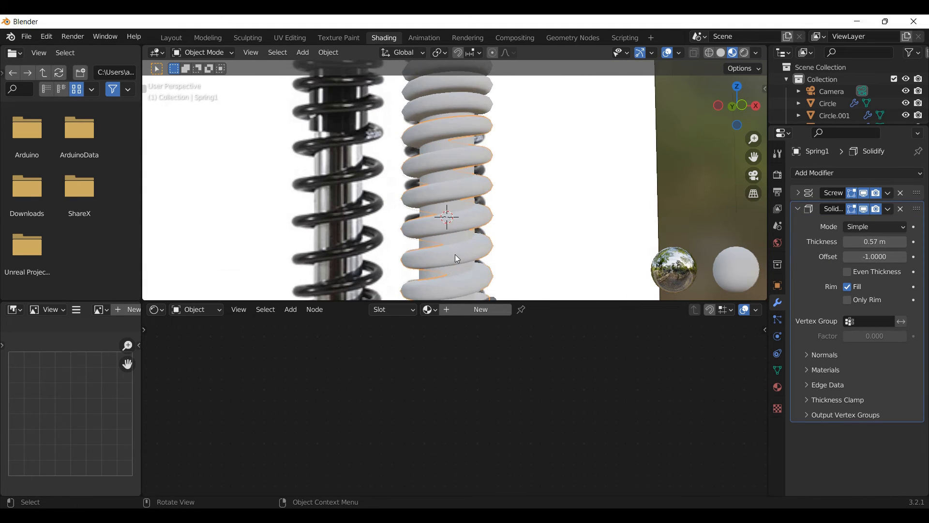
scroll(458, 259, up, 2)
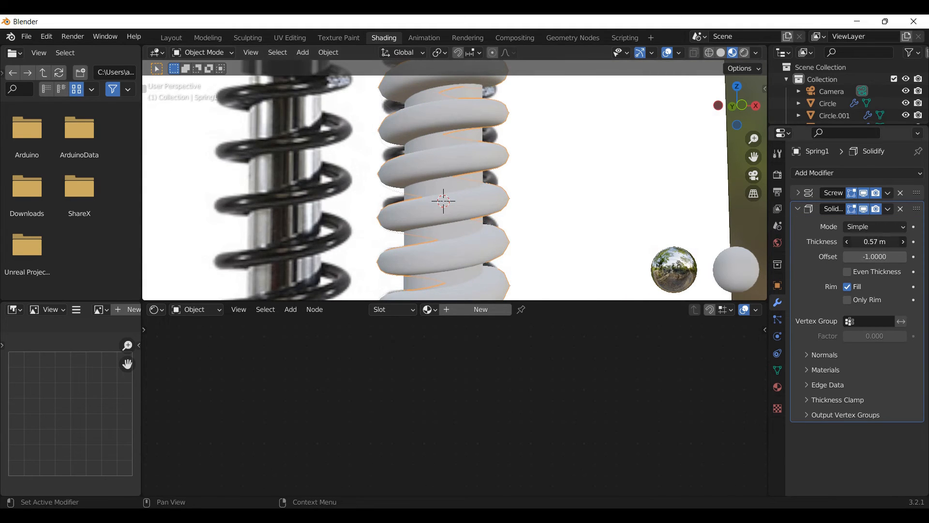
drag(875, 242, 853, 242)
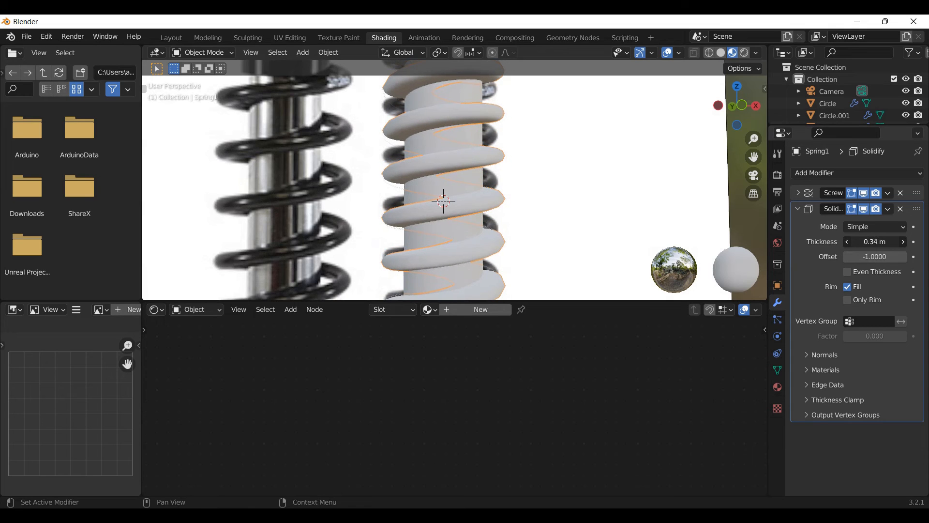
scroll(438, 245, down, 5)
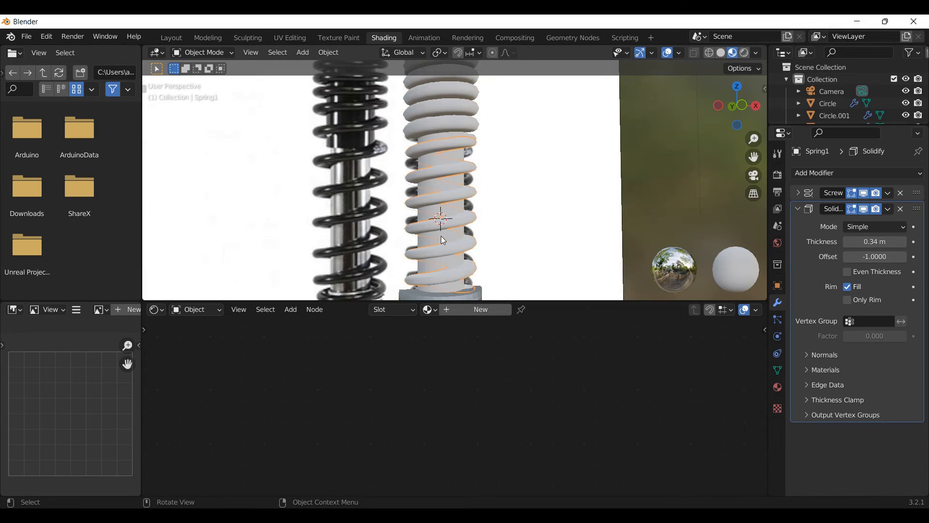
scroll(441, 236, down, 1)
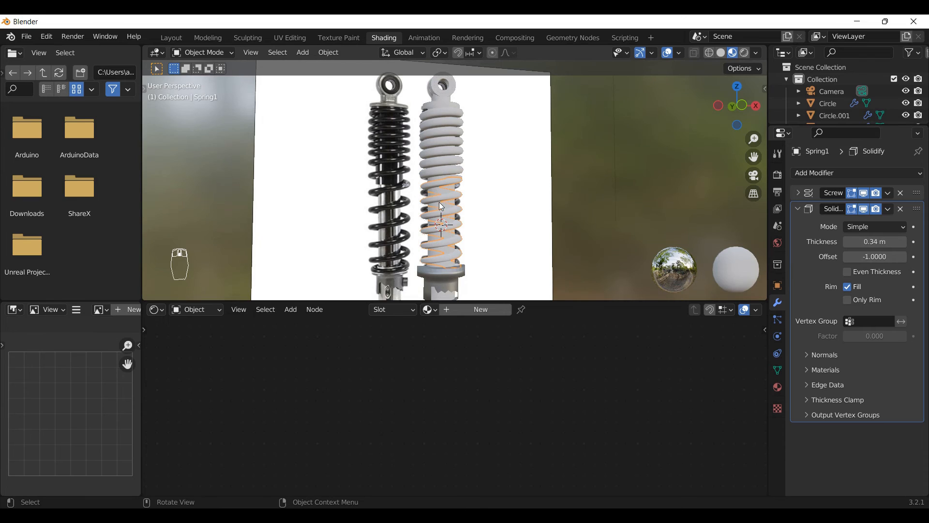
Step: Create a new material named BlackMetal on the lower spring
click(466, 312)
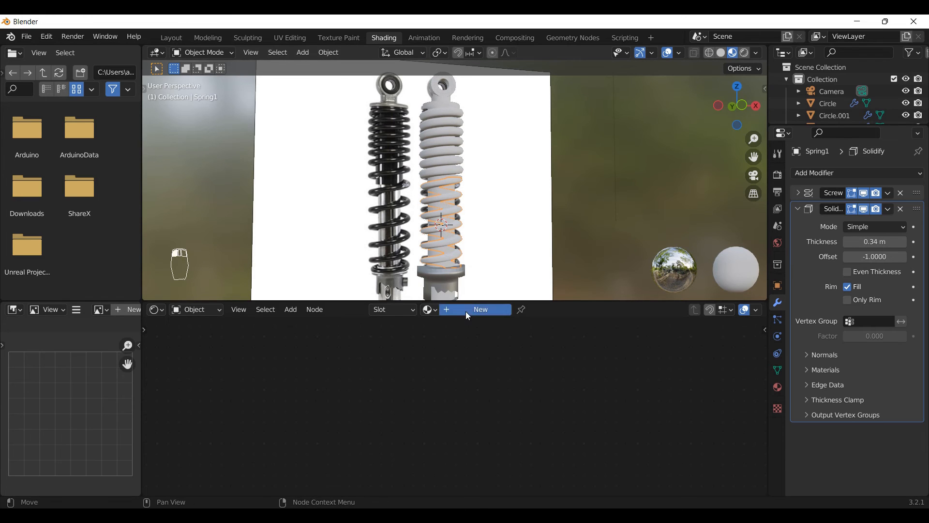
click(501, 309)
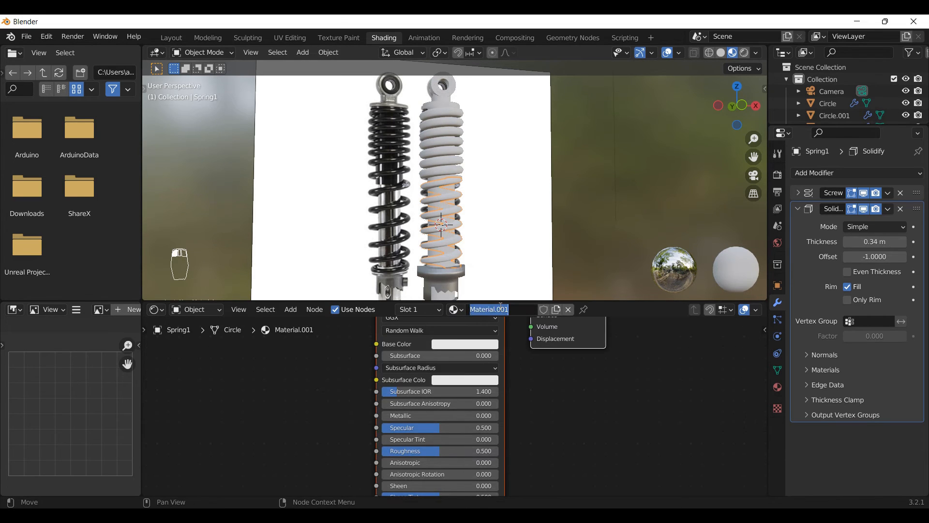
text(BlackMetal)
key(Return)
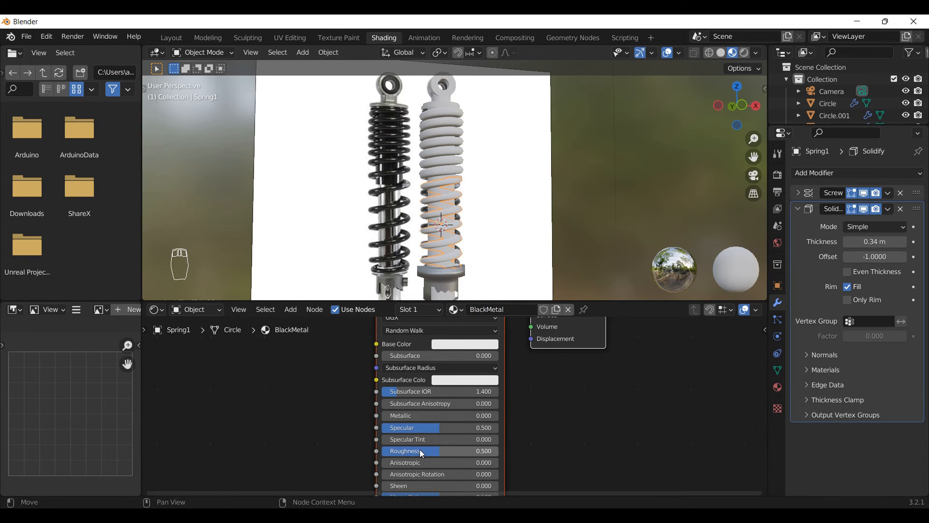
Step: Set the BlackMetal material's roughness to 0.267, its metallic value to 1.000 and its base color to black
mouse_move(420, 451)
mouse_down()
mouse_move(385, 451)
mouse_move(412, 451)
mouse_up()
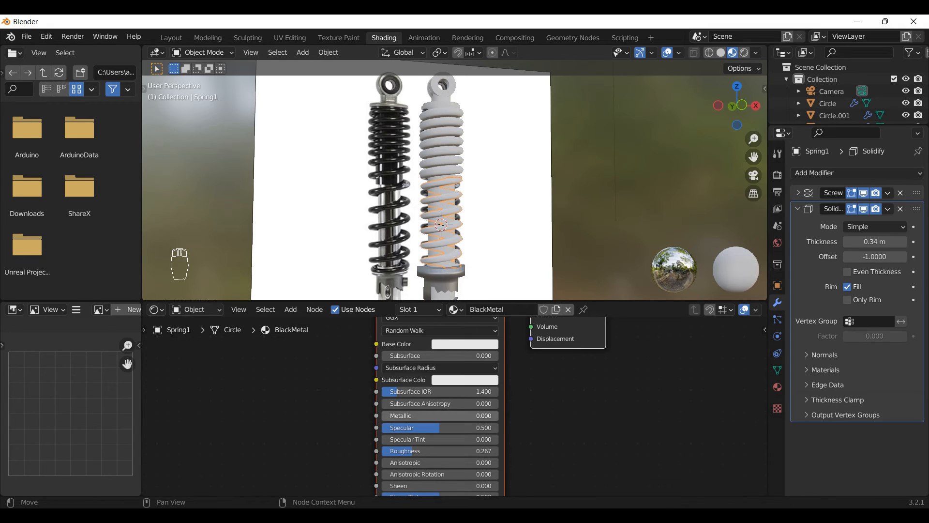
drag(412, 416, 499, 416)
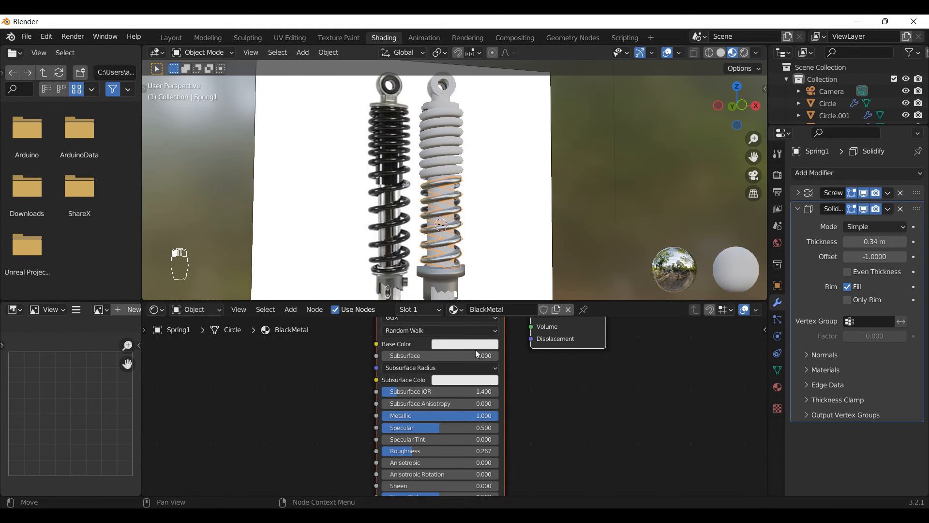
click(477, 345)
drag(523, 243, 524, 267)
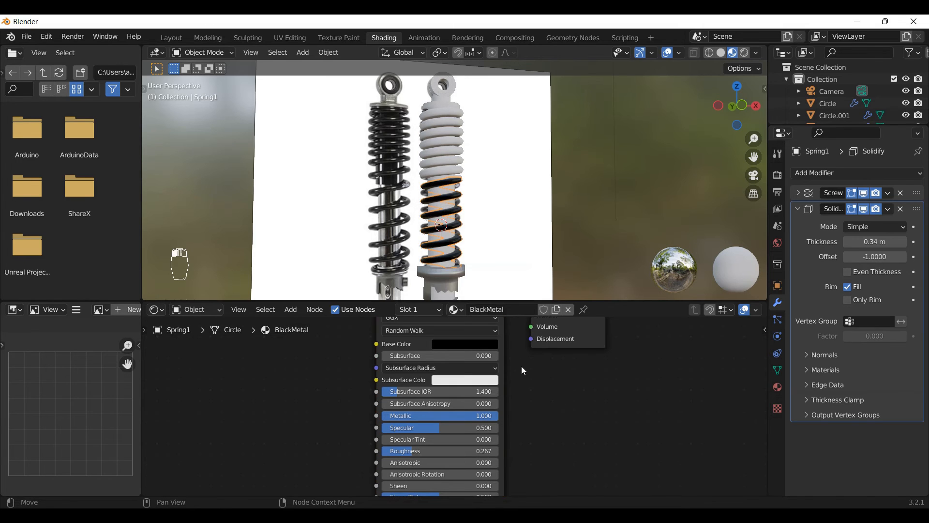
Step: Lighten the BlackMetal material's base color to dark grey, matching the spring in the reference image
scroll(451, 228, up, 4)
scroll(462, 243, up, 2)
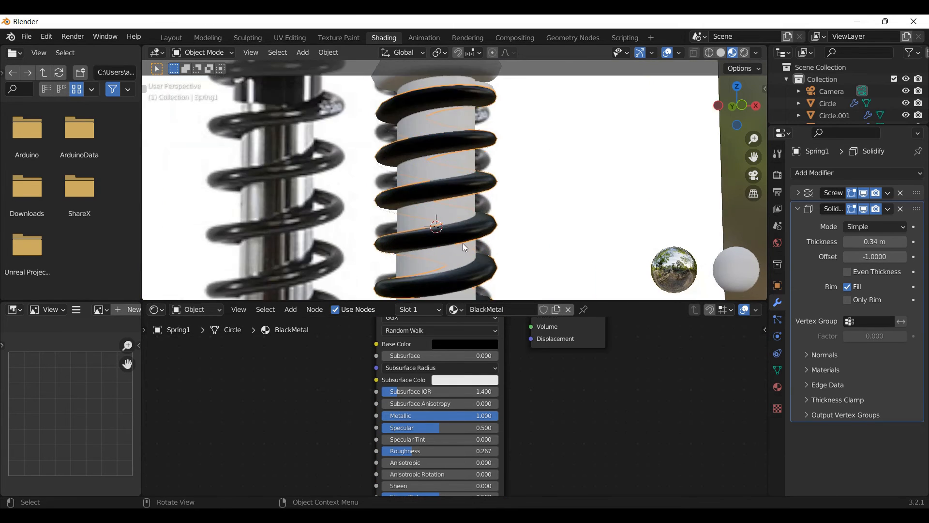
scroll(466, 245, up, 1)
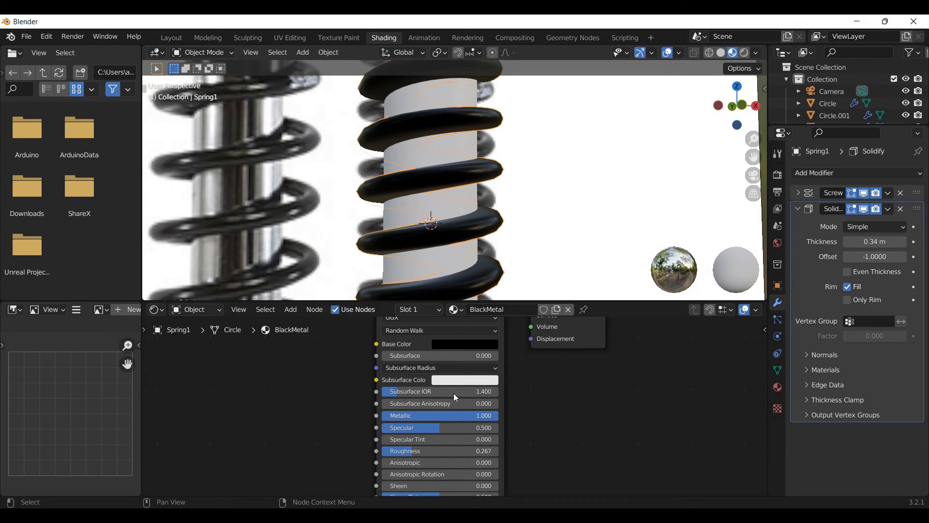
click(460, 343)
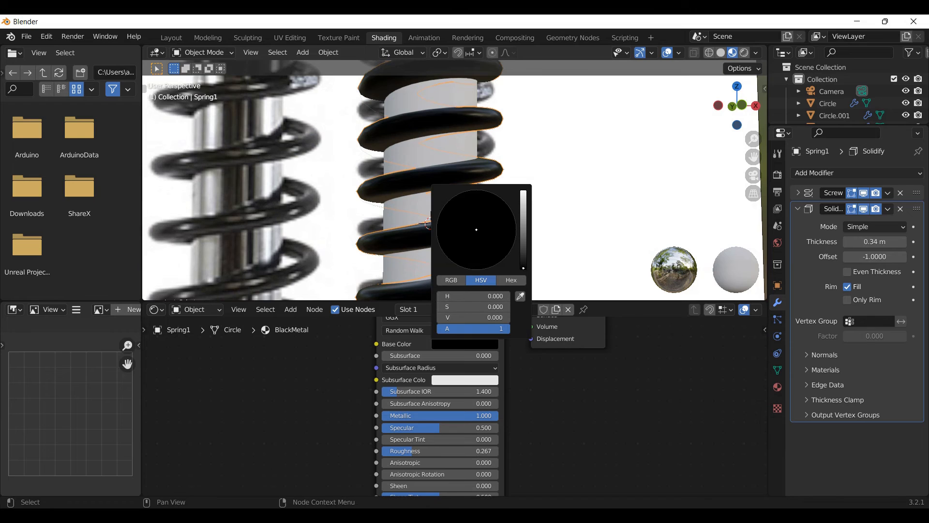
drag(523, 249, 523, 245)
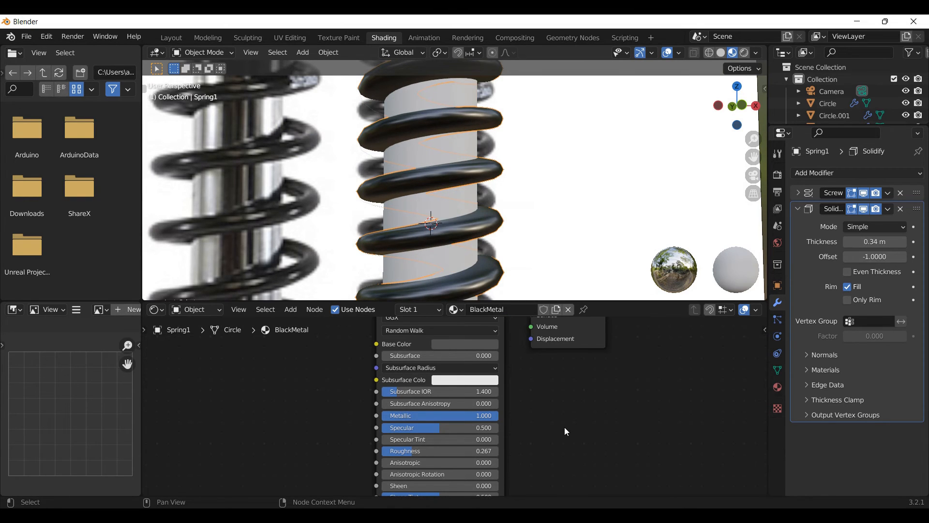
Step: Assign the existing BlackMetal material to the upper spring
scroll(566, 431, down, 2)
scroll(475, 245, down, 5)
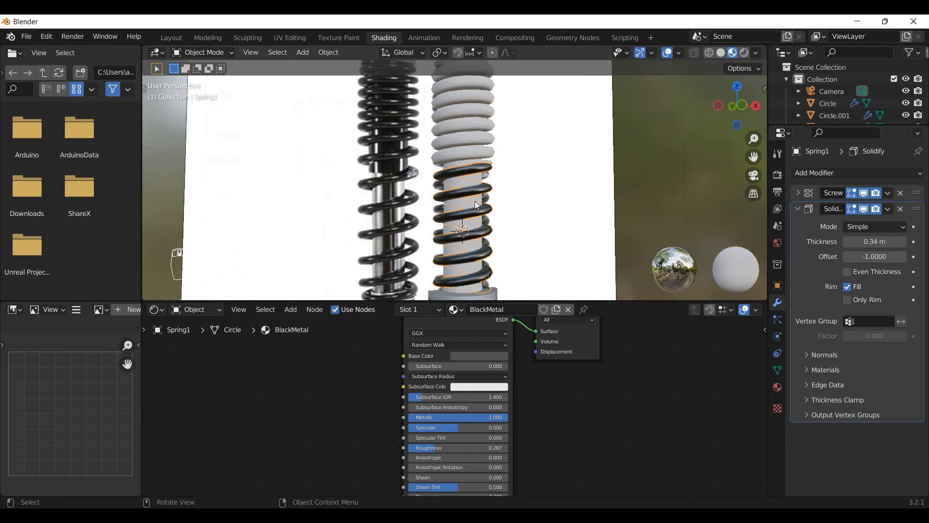
scroll(475, 201, down, 2)
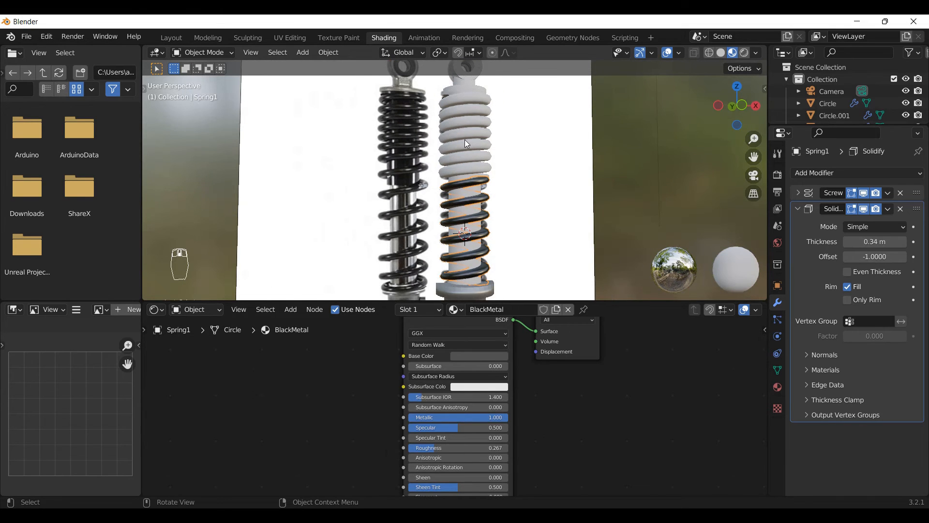
click(465, 150)
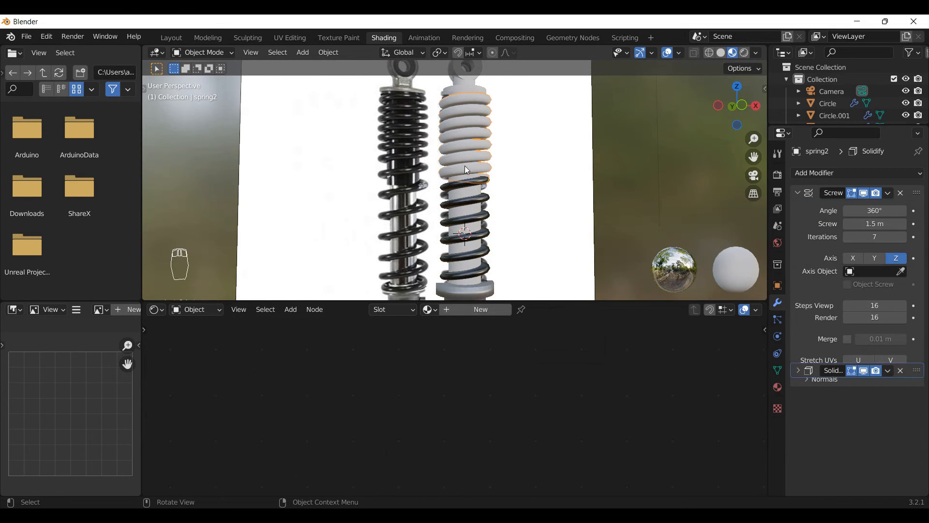
click(429, 309)
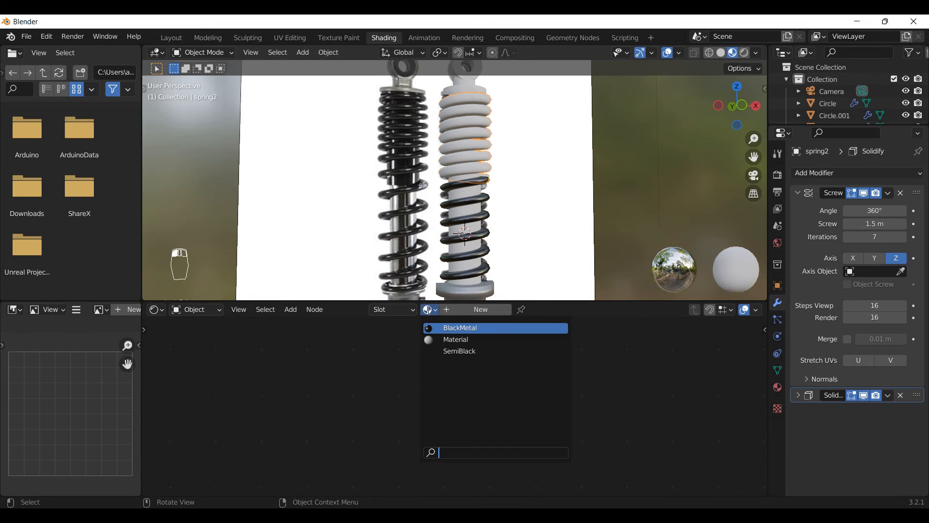
click(441, 328)
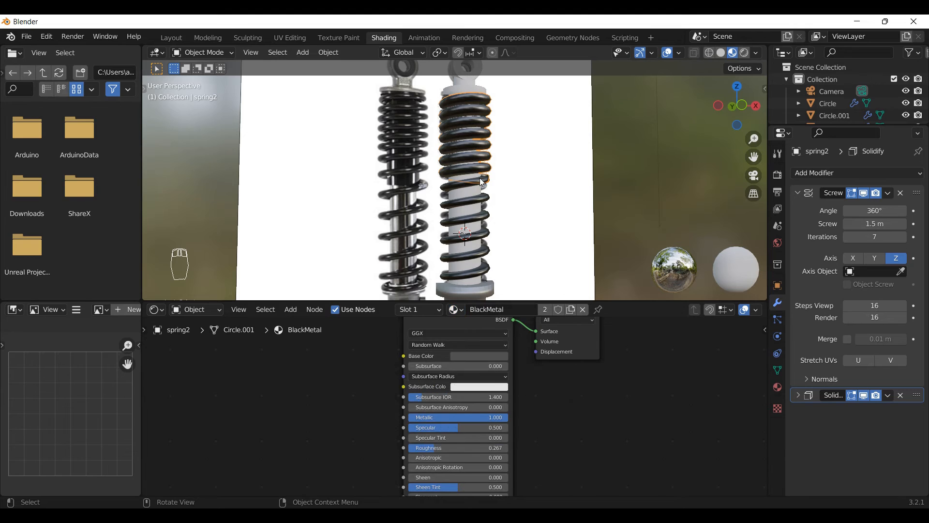
Step: Compare the model's lower body and mounting eyes with the finishes in the reference image
scroll(458, 199, down, 3)
middle_drag(458, 200, 476, 206)
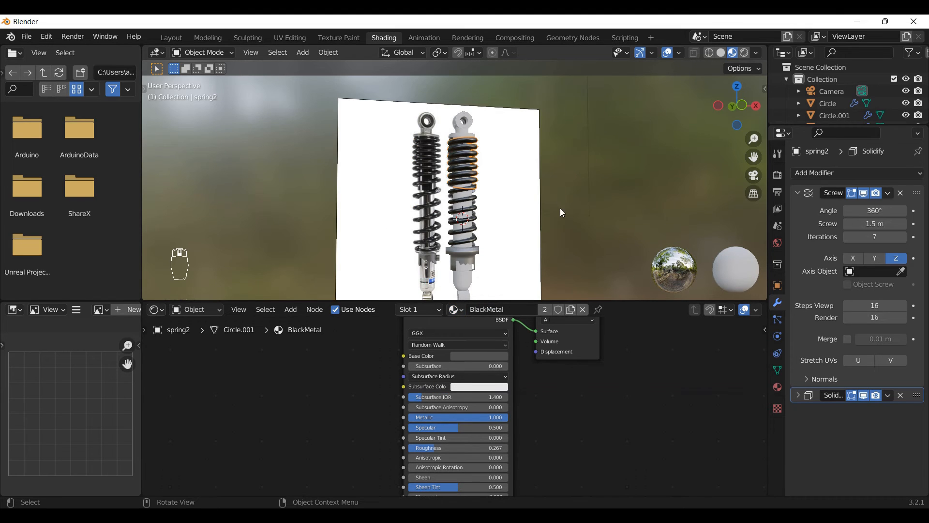
scroll(454, 236, up, 5)
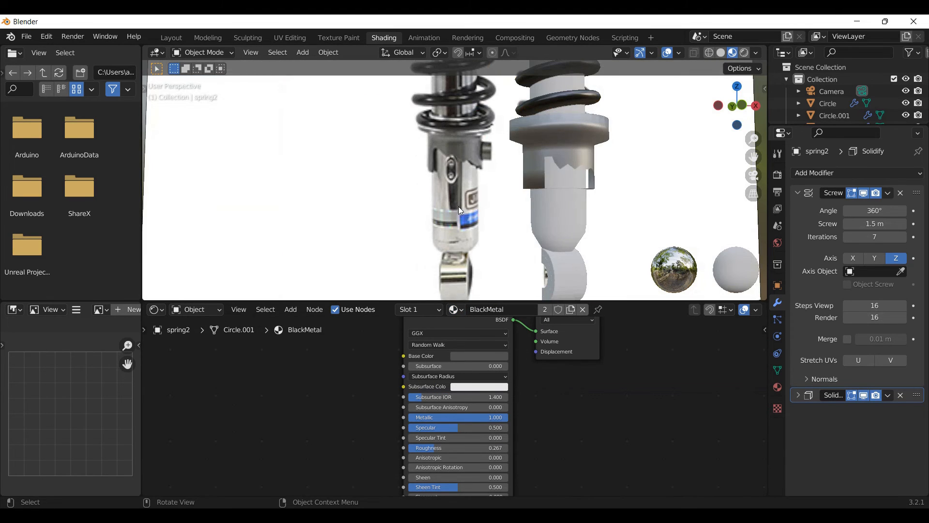
scroll(433, 233, down, 4)
middle_drag(448, 222, 495, 204)
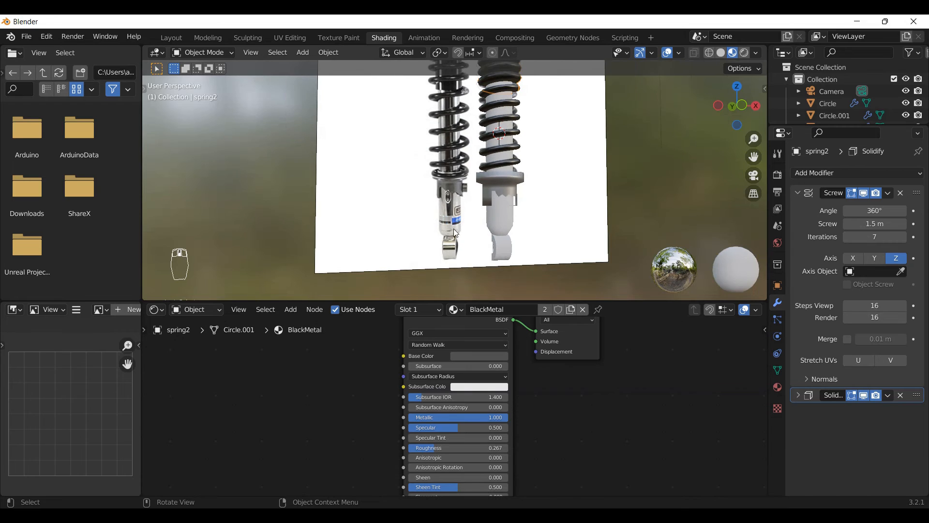
scroll(448, 231, down, 2)
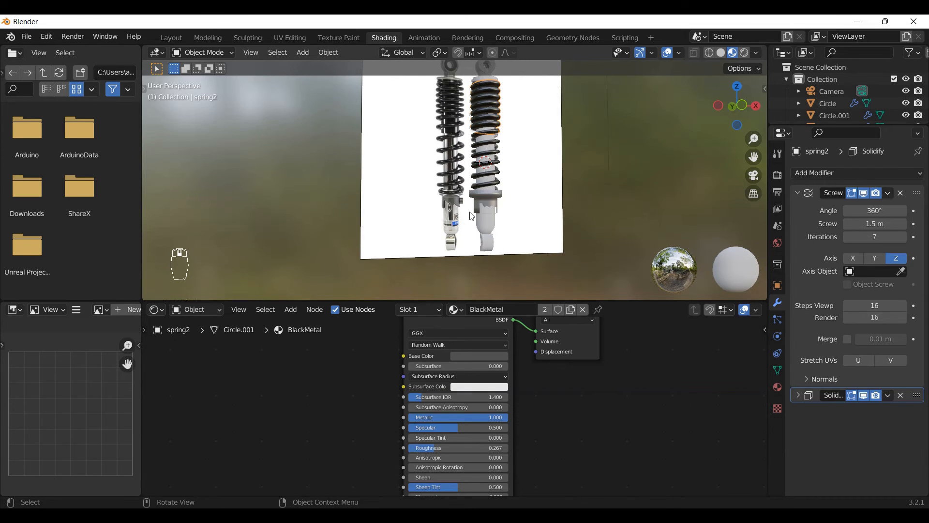
middle_drag(431, 229, 452, 219)
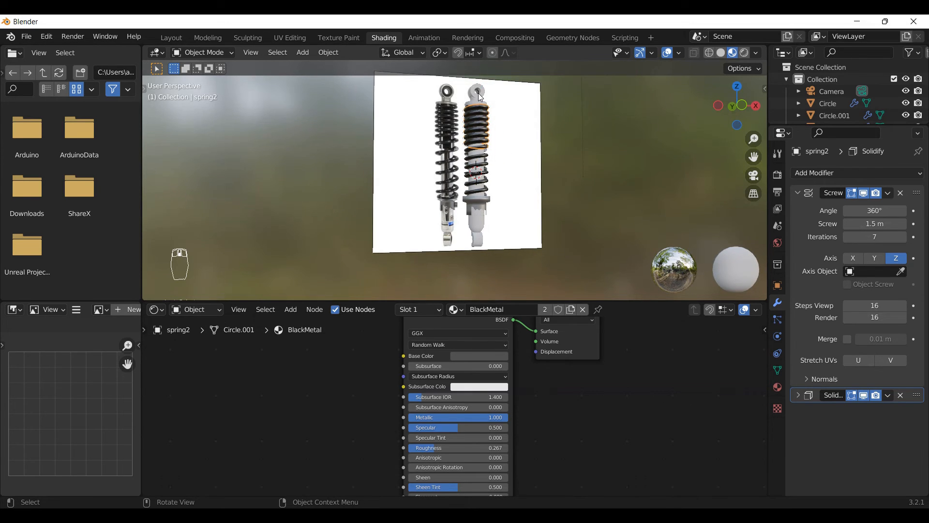
click(480, 95)
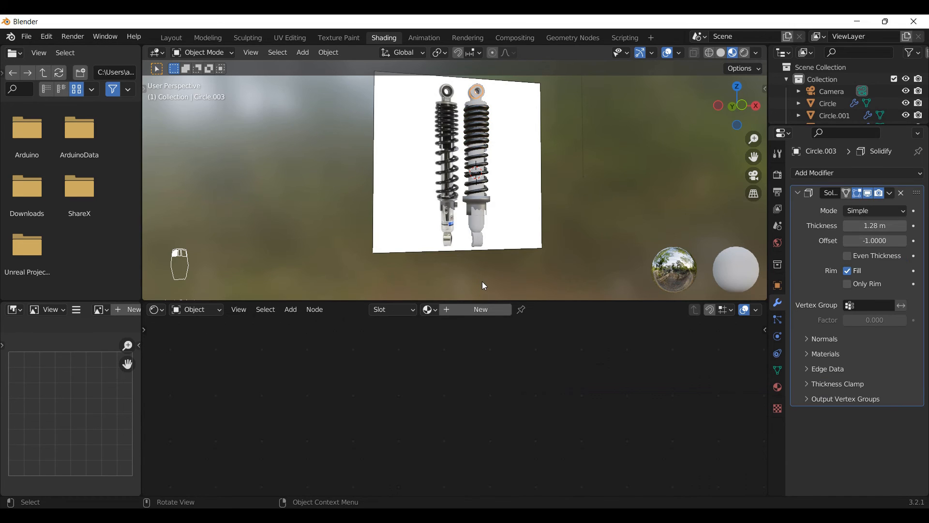
Step: Create a new material named Steel on the central cylinder of the shock absorber
click(487, 226)
scroll(488, 228, up, 3)
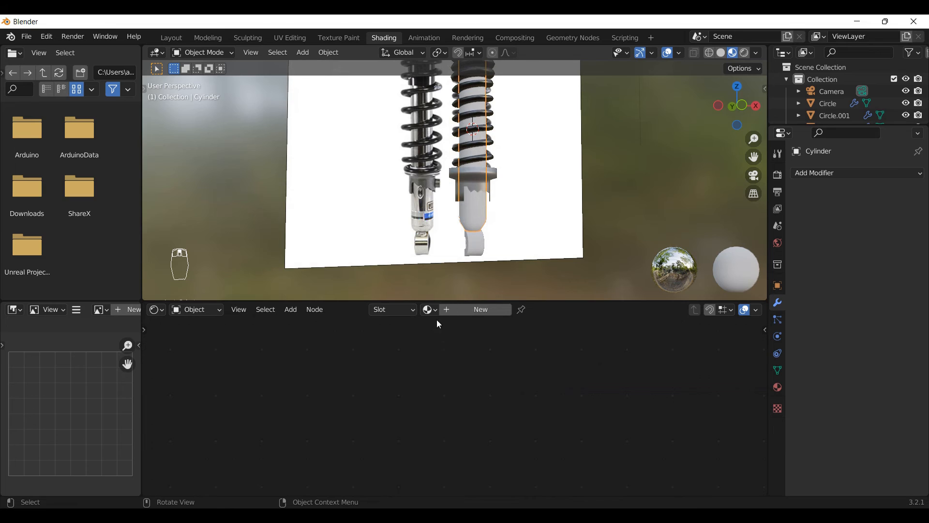
click(454, 309)
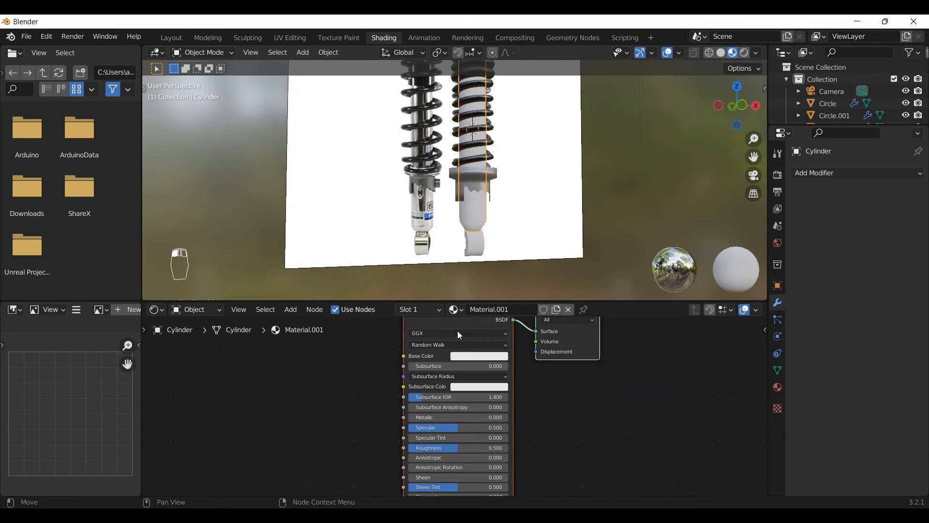
double_click(484, 310)
text(Steel)
key(Return)
Step: Set the Steel material's metallic value to 1 and its roughness to 0
click(439, 417)
text(1)
key(Return)
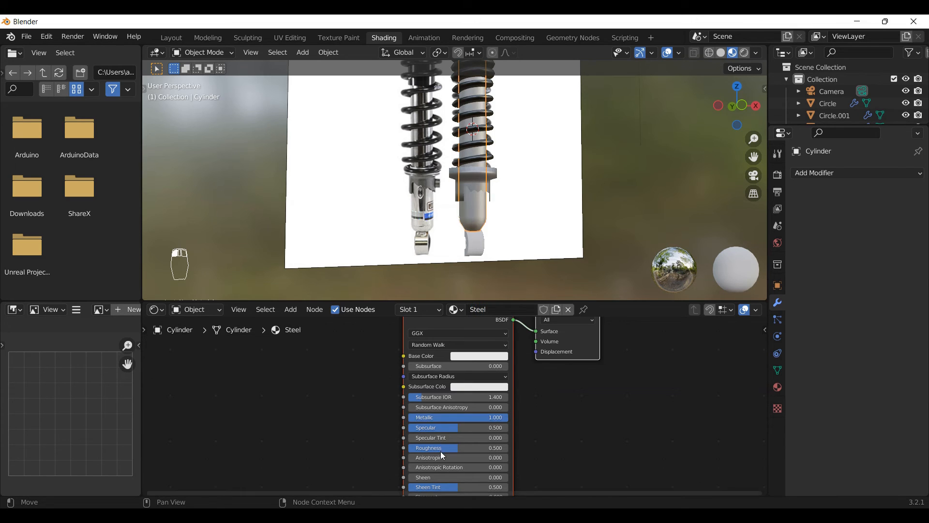
click(440, 449)
text(0)
key(Return)
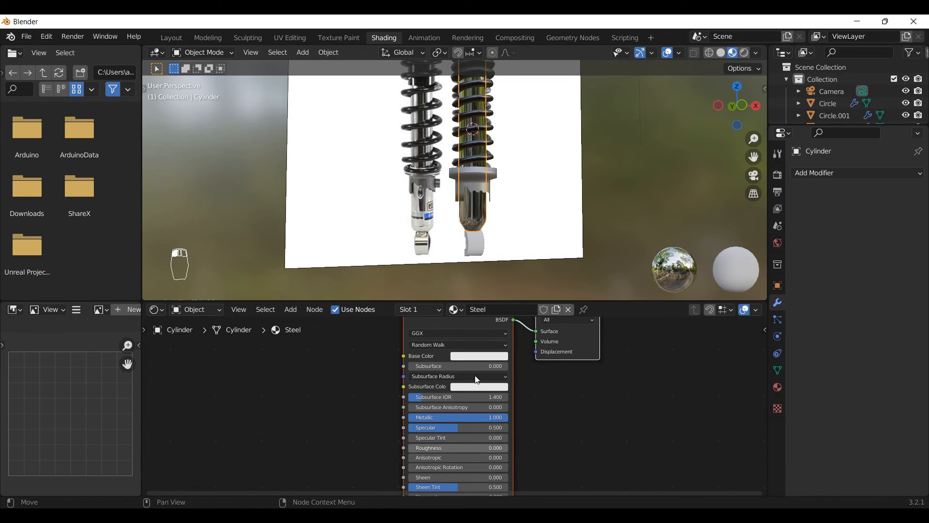
Step: Assign the existing Steel material to the outer ring of the lower mounting eye
scroll(488, 216, up, 5)
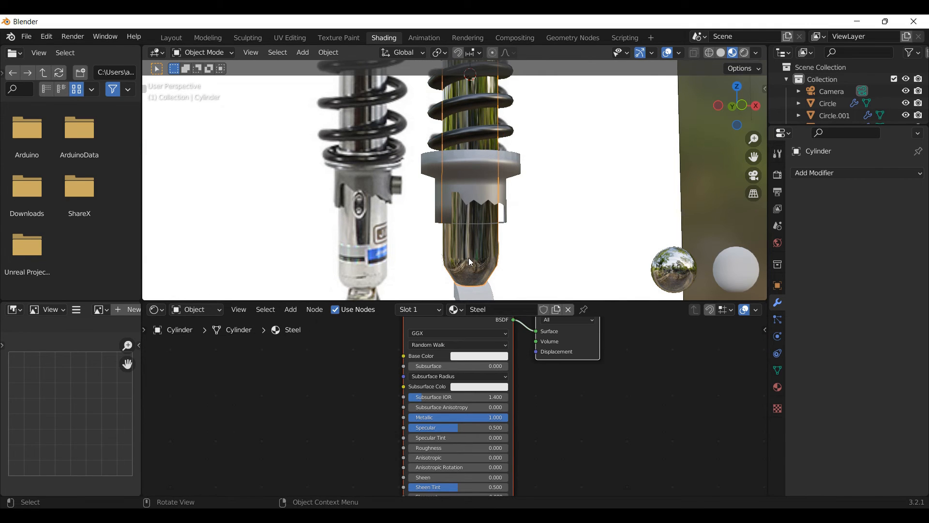
scroll(470, 257, down, 3)
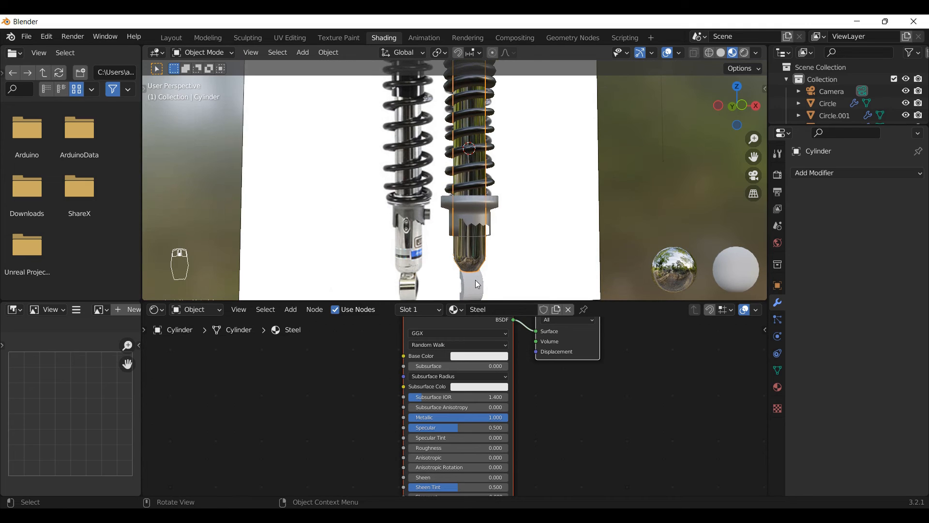
click(476, 281)
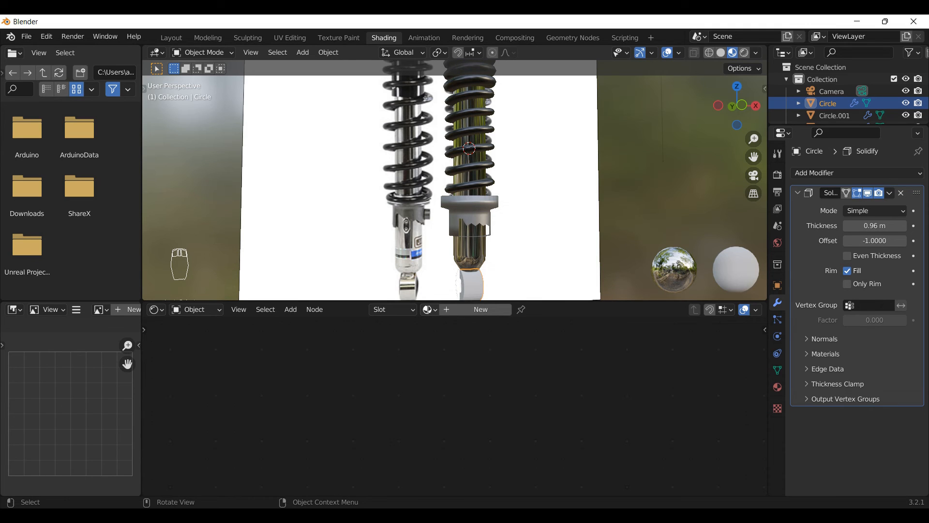
click(429, 309)
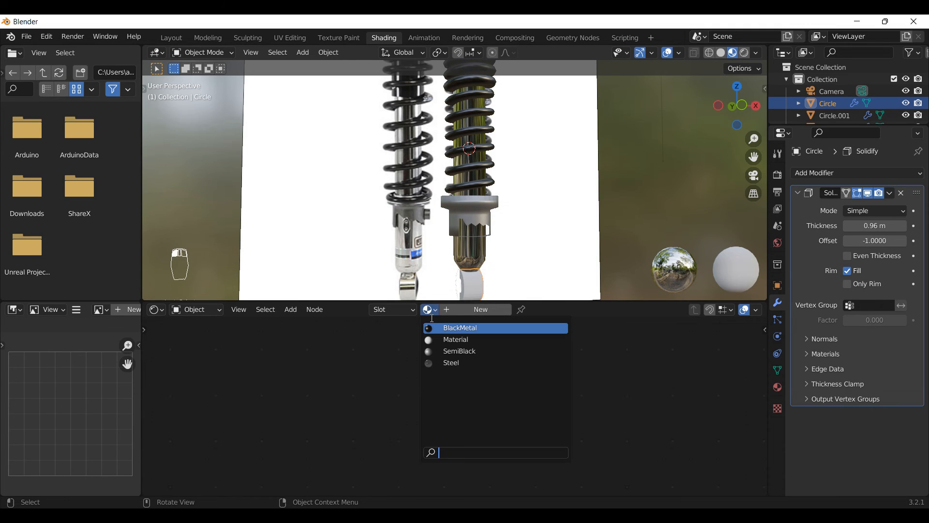
click(452, 362)
Step: Assign the existing Steel material to the outer ring of the upper mounting eye
scroll(531, 230, down, 4)
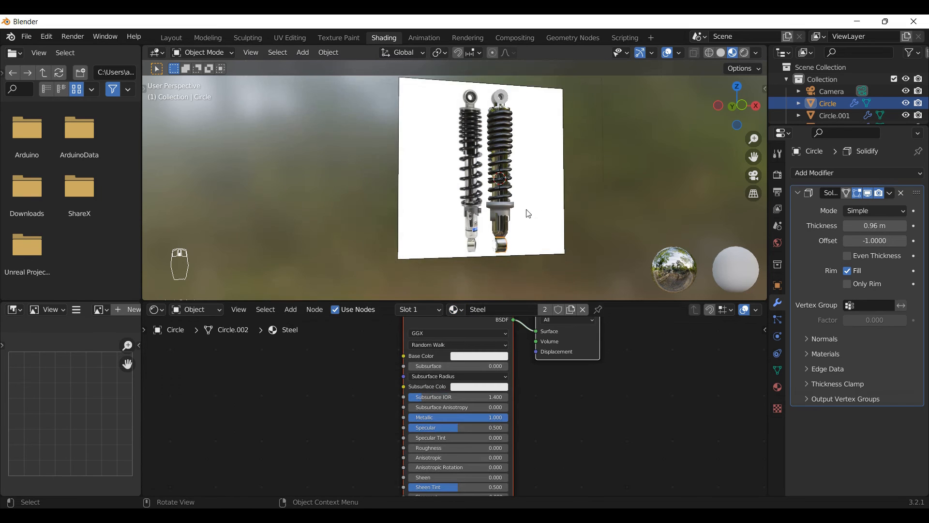
scroll(516, 102, up, 5)
scroll(498, 136, up, 4)
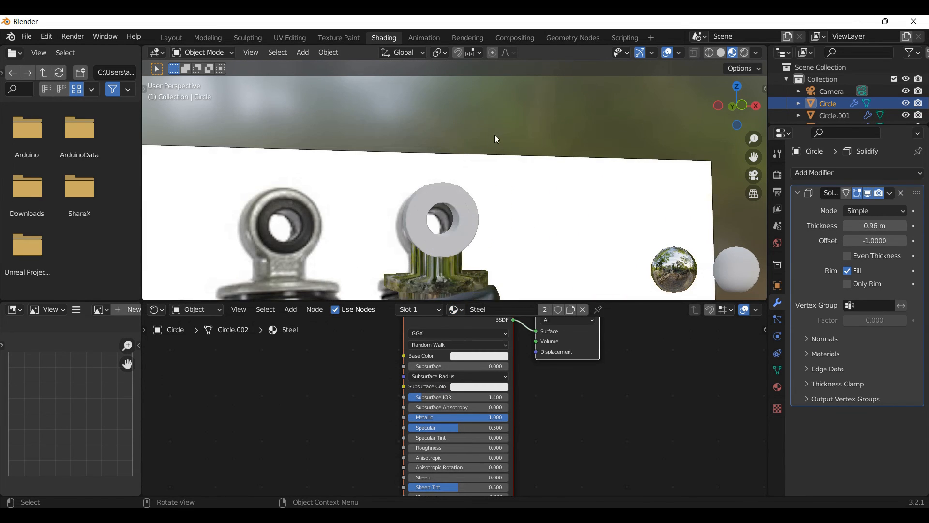
scroll(465, 204, down, 2)
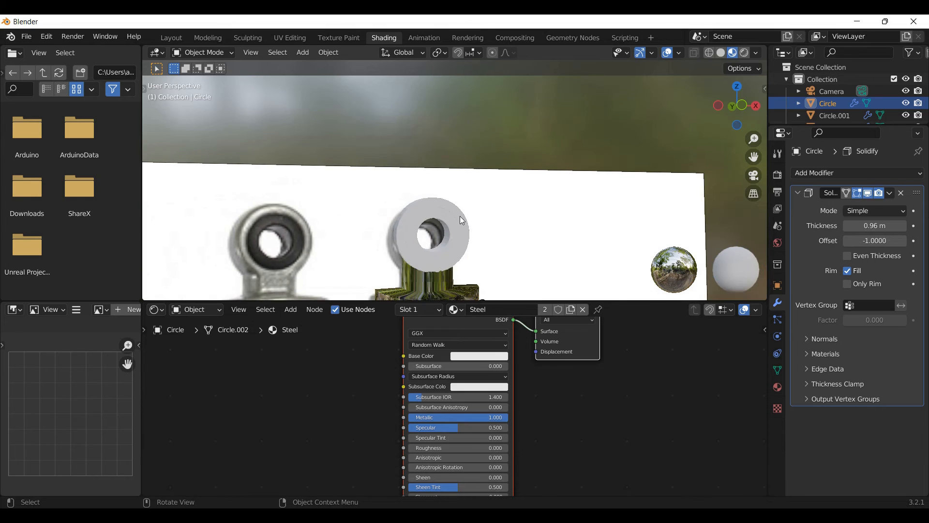
click(428, 266)
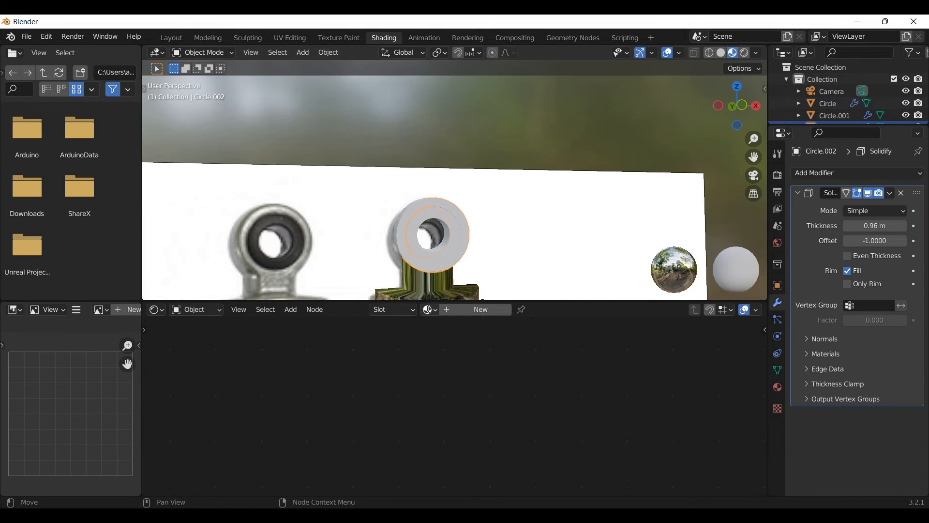
click(429, 309)
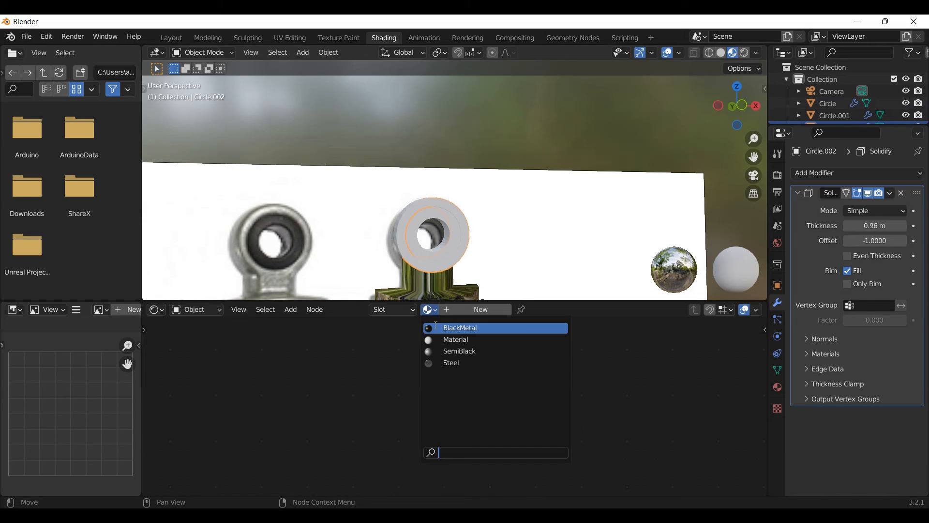
click(446, 367)
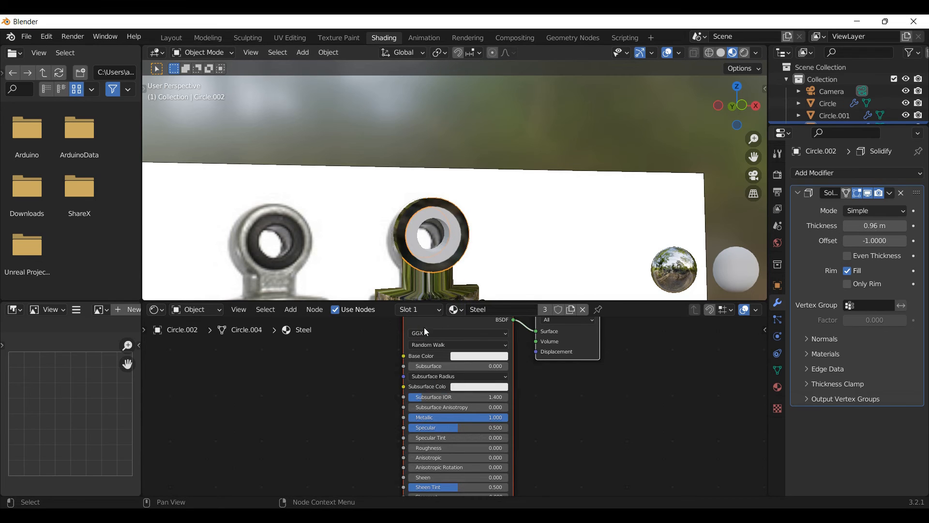
Step: Create a new material named Rubber on the inner bushing of the upper mounting eye
click(414, 234)
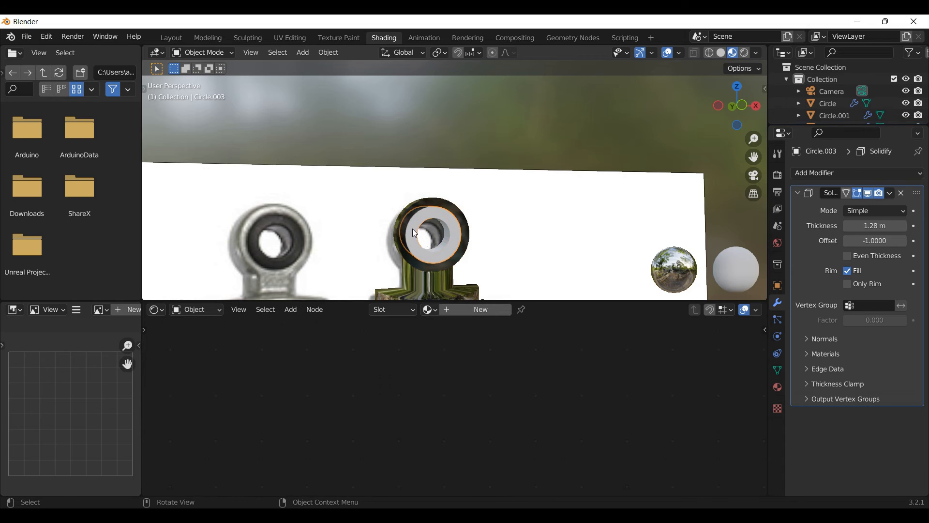
click(453, 310)
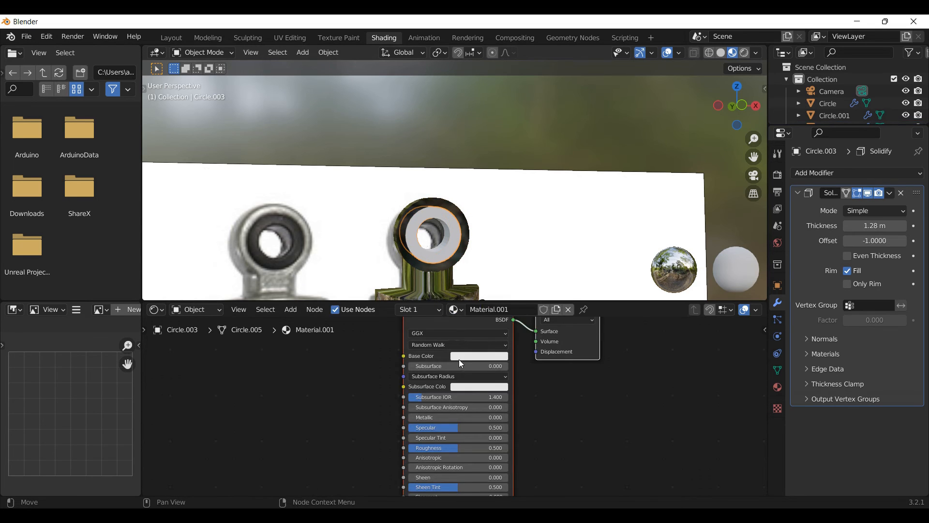
click(493, 308)
text(Rubber)
key(Return)
Step: Darken the Rubber material's base color to near black and set its roughness to 1
click(477, 359)
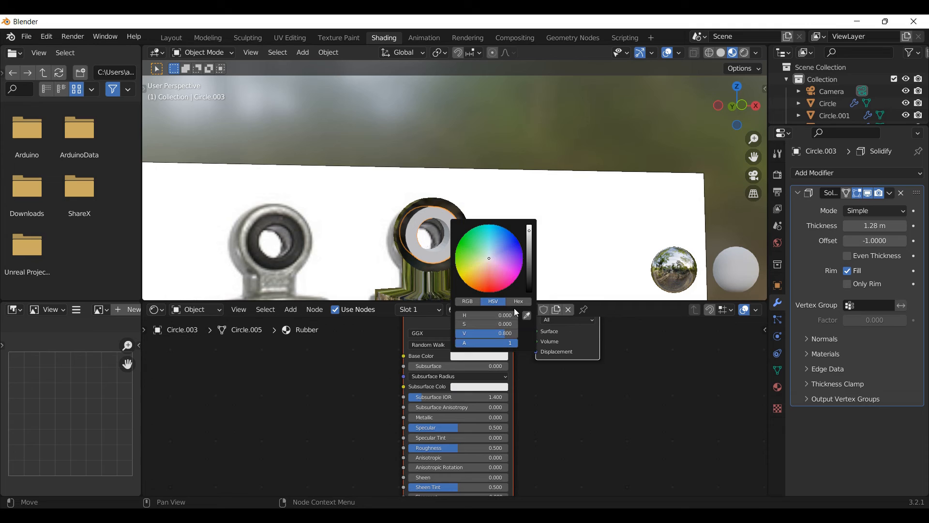
click(530, 284)
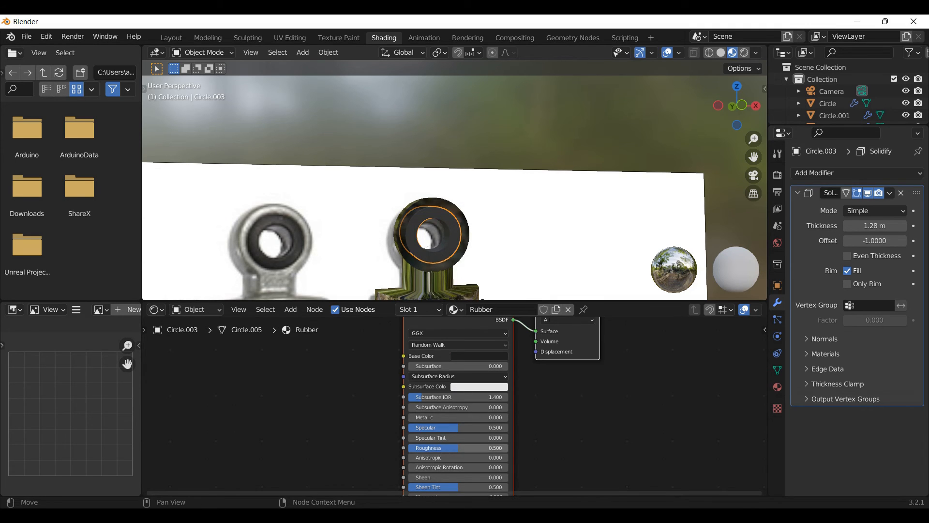
click(438, 448)
text(1)
key(Return)
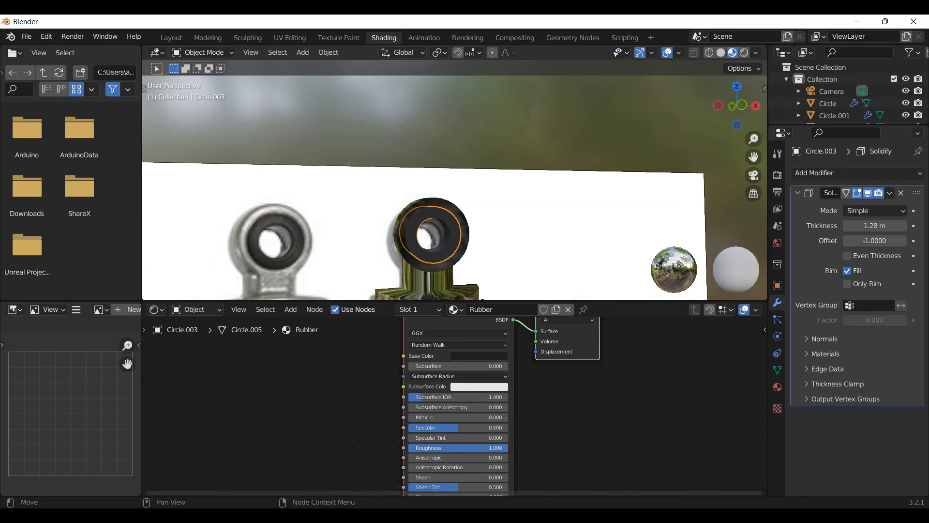
click(581, 443)
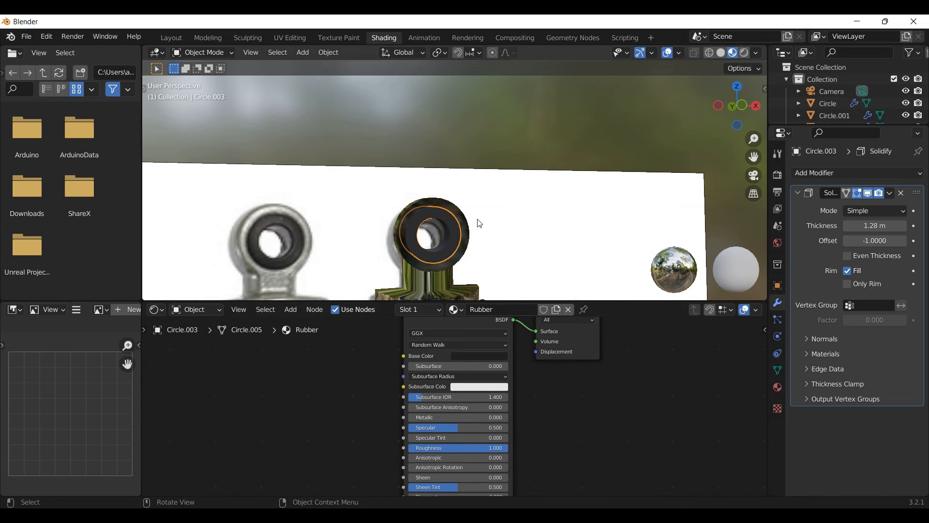
Step: Return to the Layout workspace and hide the reference image in the viewport
scroll(463, 158, down, 5)
scroll(462, 158, down, 4)
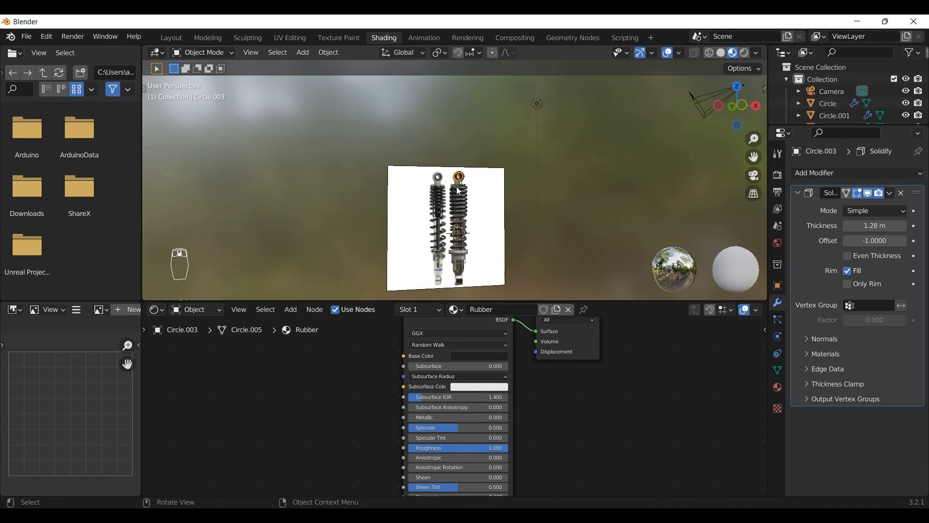
scroll(464, 288, up, 8)
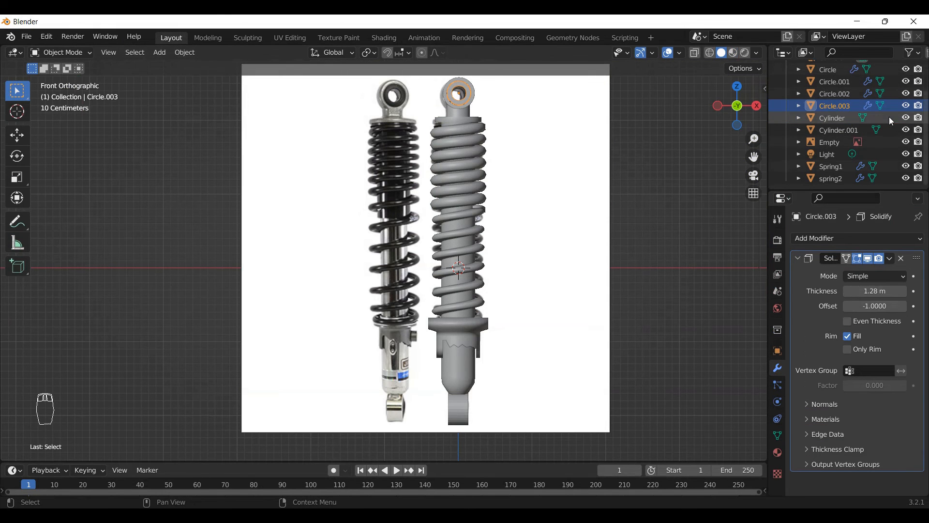
click(906, 143)
Step: Assign the existing Rubber material to the inner bushing of the lower mounting eye
middle_drag(617, 338, 541, 376)
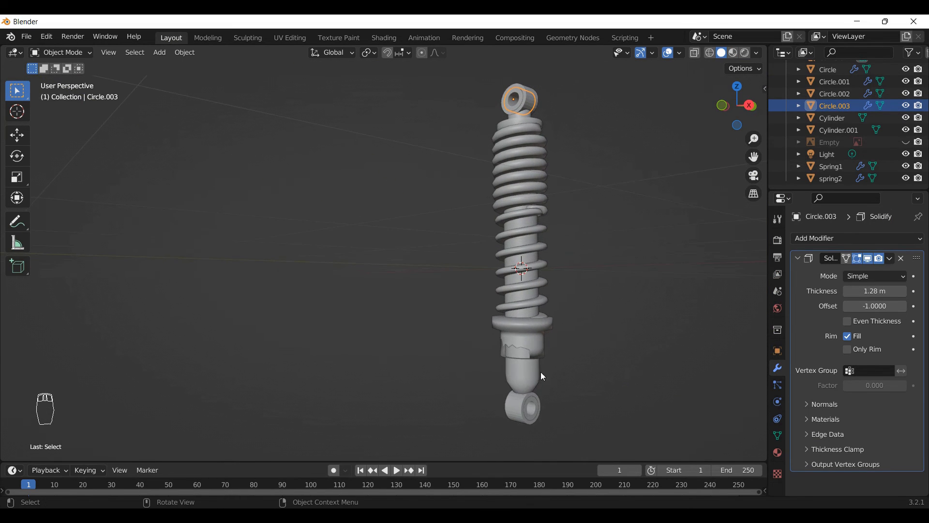
click(525, 414)
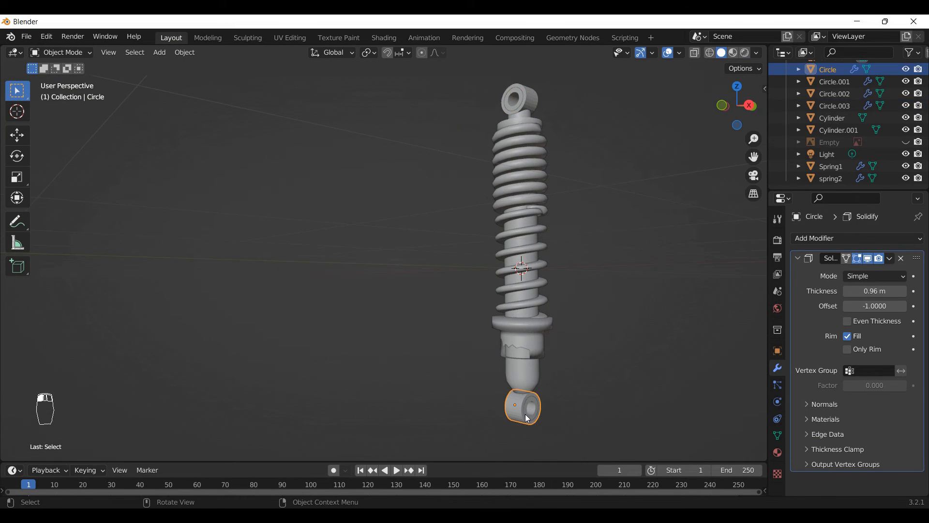
key(KP_Decimal)
scroll(527, 406, up, 1)
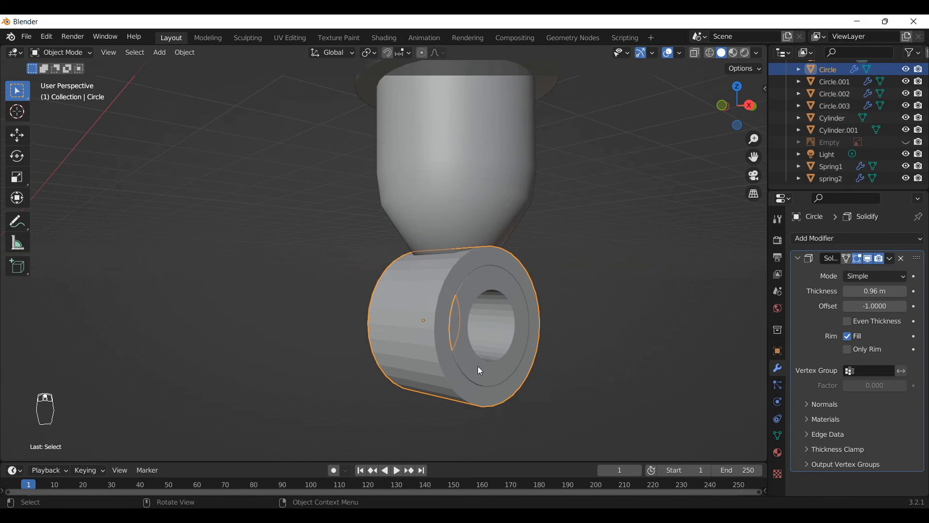
click(479, 370)
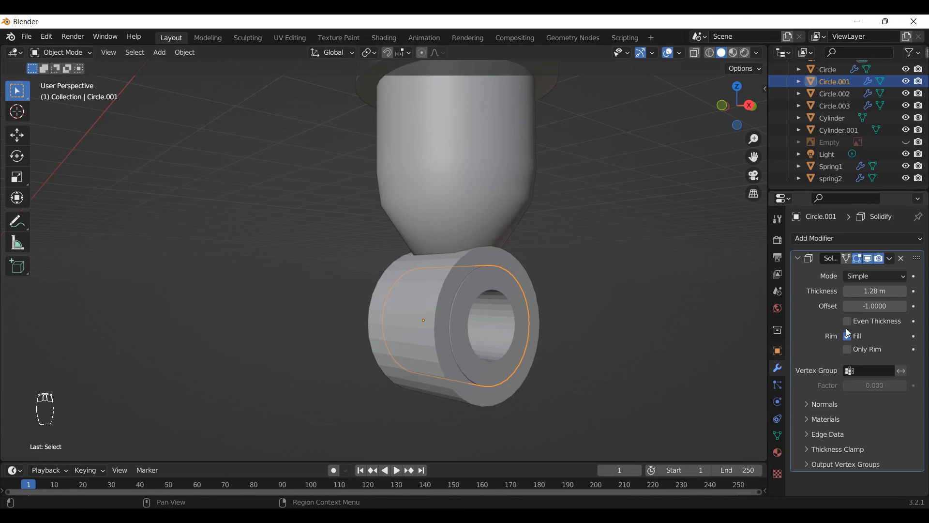
click(797, 259)
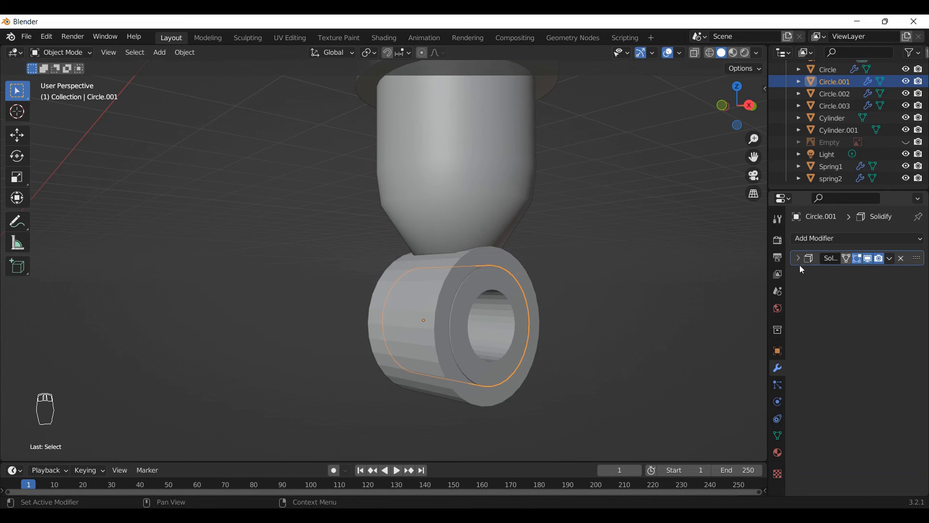
click(778, 453)
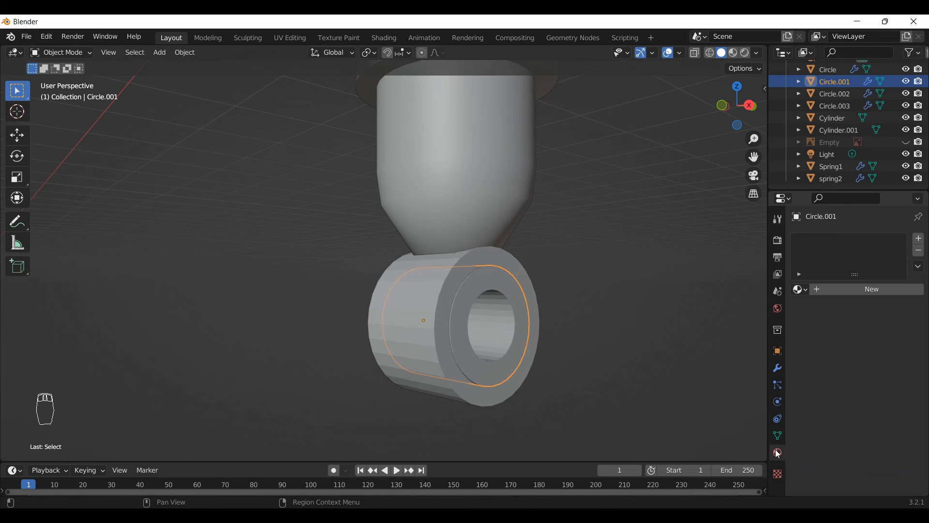
click(801, 289)
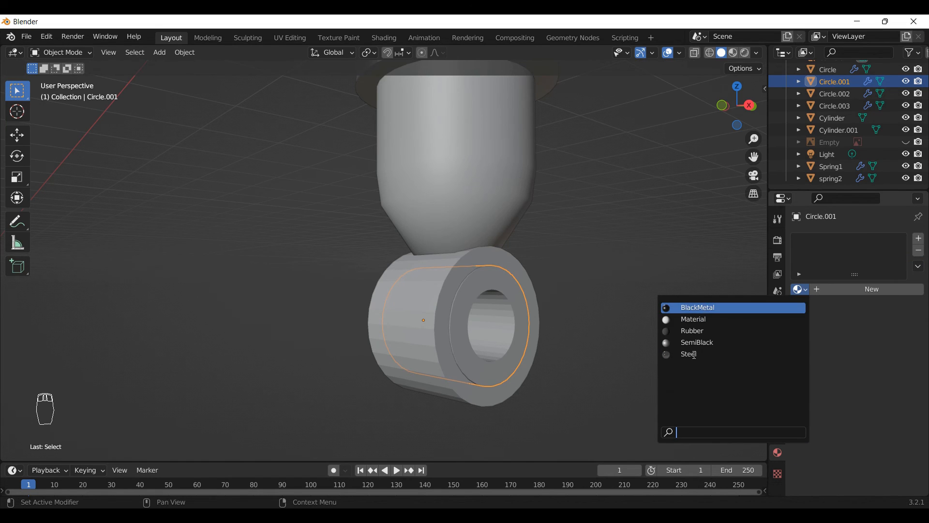
click(693, 331)
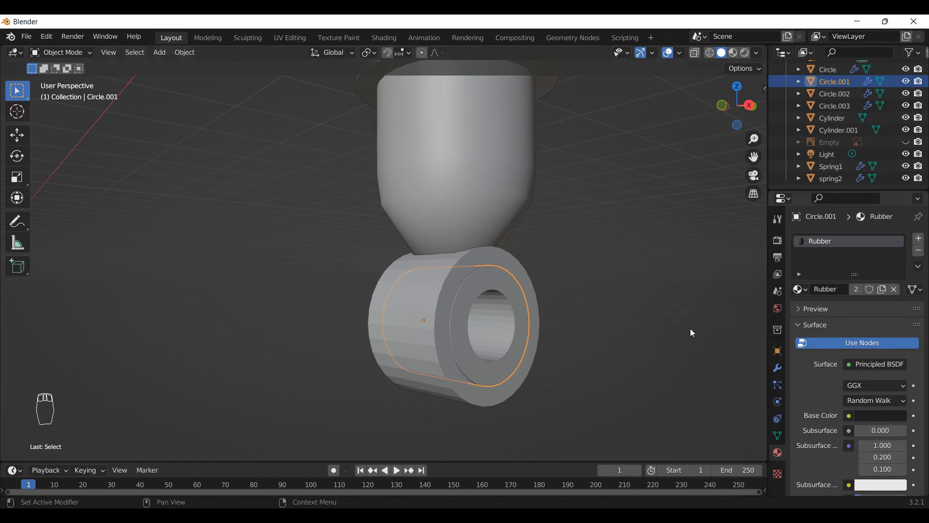
Step: Try rendered viewport shading, settle on Material Preview, and inspect the materials along the whole shock absorber
scroll(521, 325, down, 6)
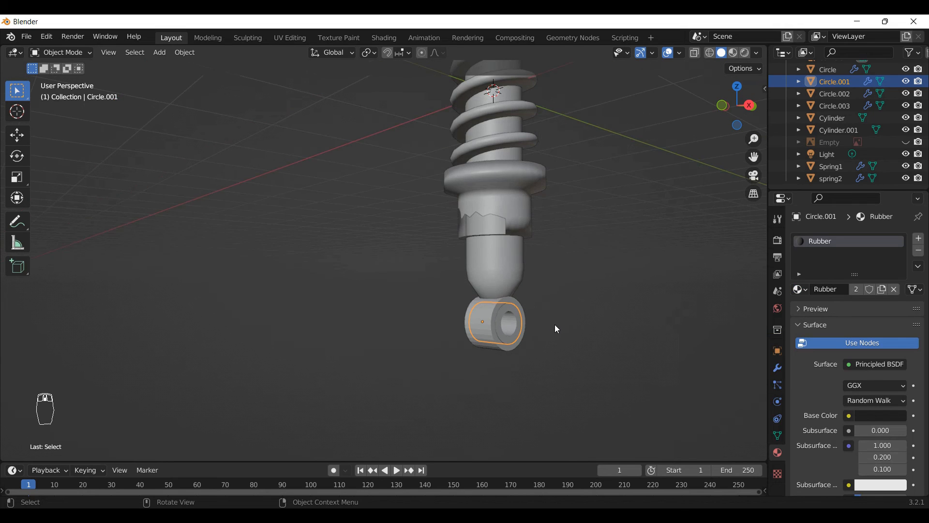
middle_drag(559, 325, 582, 325)
key(z)
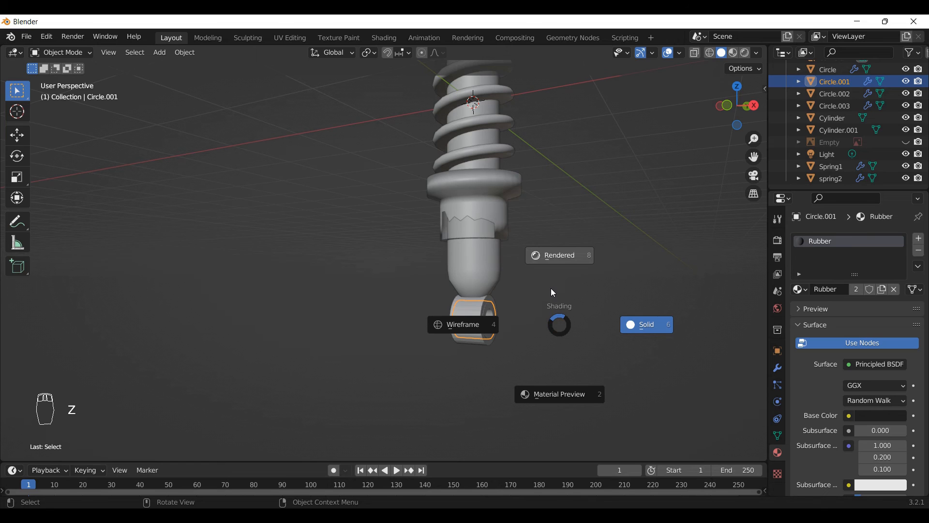
click(557, 270)
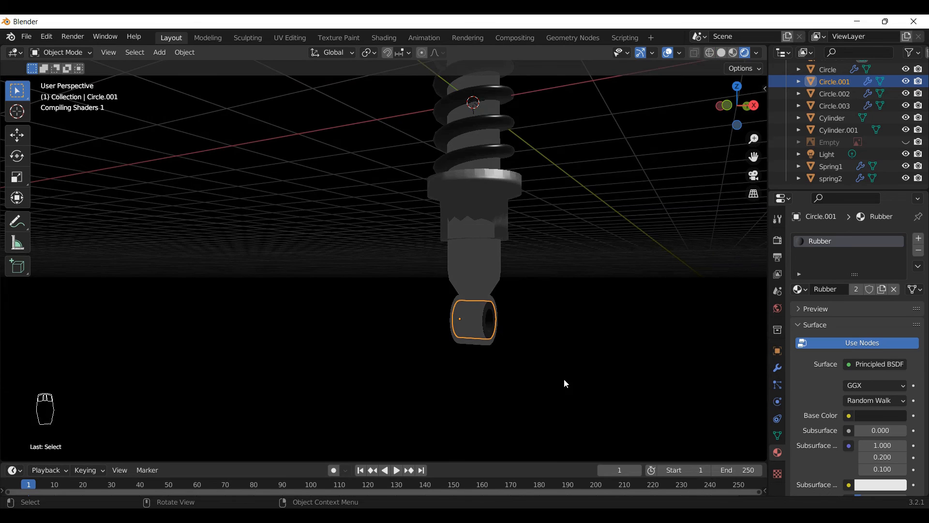
key(z)
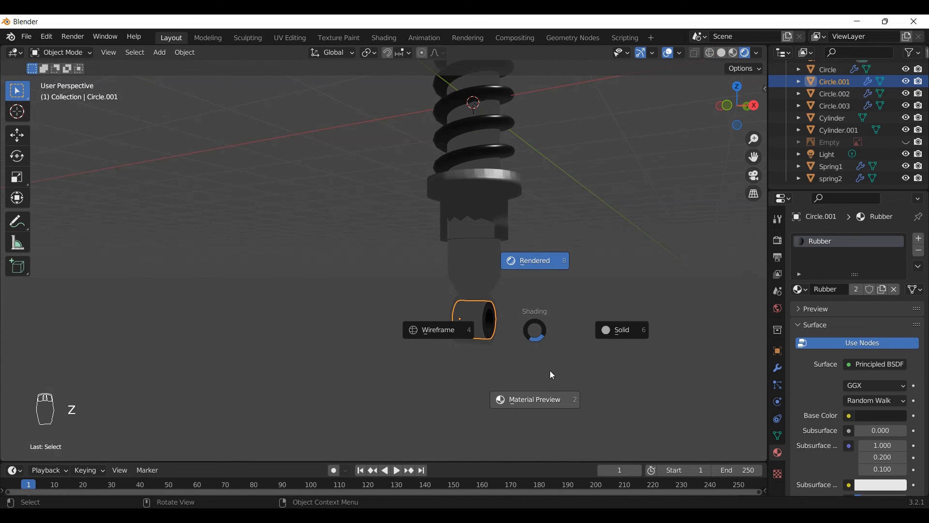
click(554, 398)
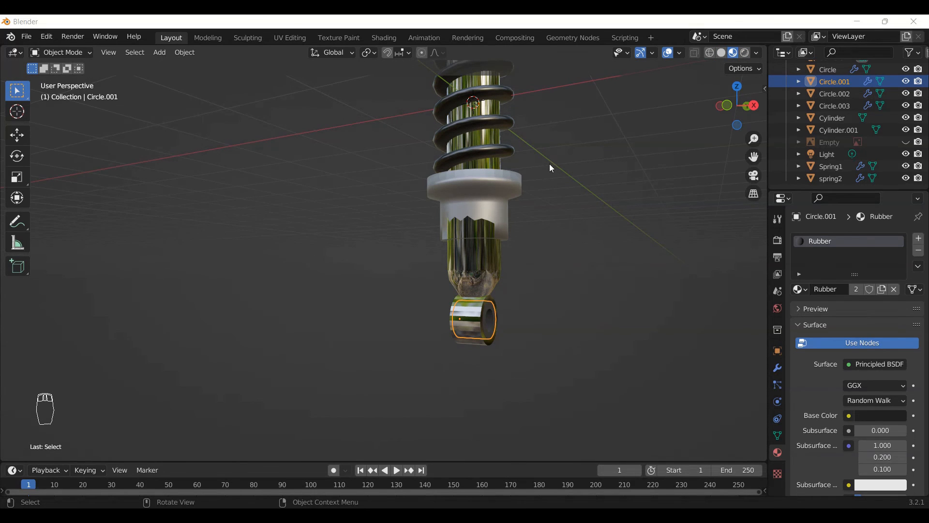
middle_drag(512, 285, 513, 164)
middle_drag(499, 219, 481, 249)
scroll(522, 182, down, 5)
mouse_move(496, 179)
middle_down()
mouse_move(517, 169)
mouse_move(531, 137)
mouse_move(489, 156)
middle_up()
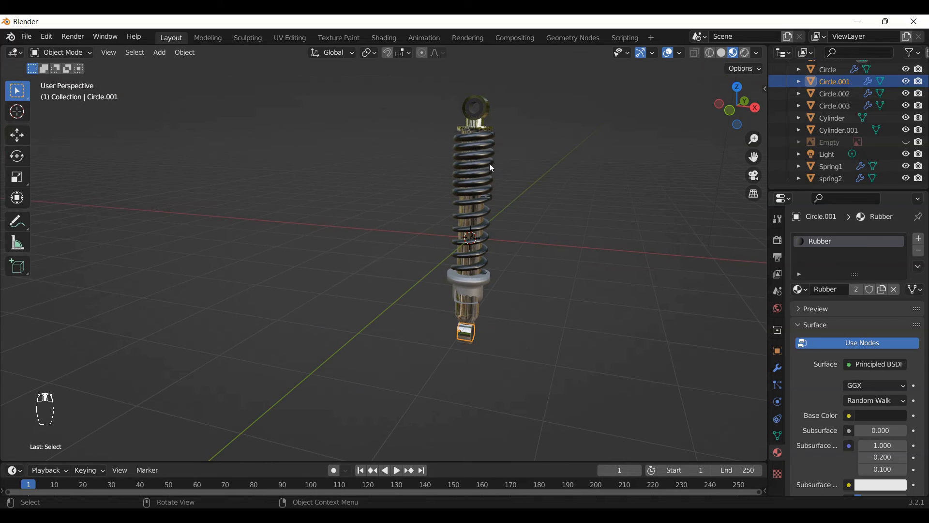
Step: Look through the scene camera and set its focal length to 38 mm so the whole shock absorber fits the frame
key(KP_0)
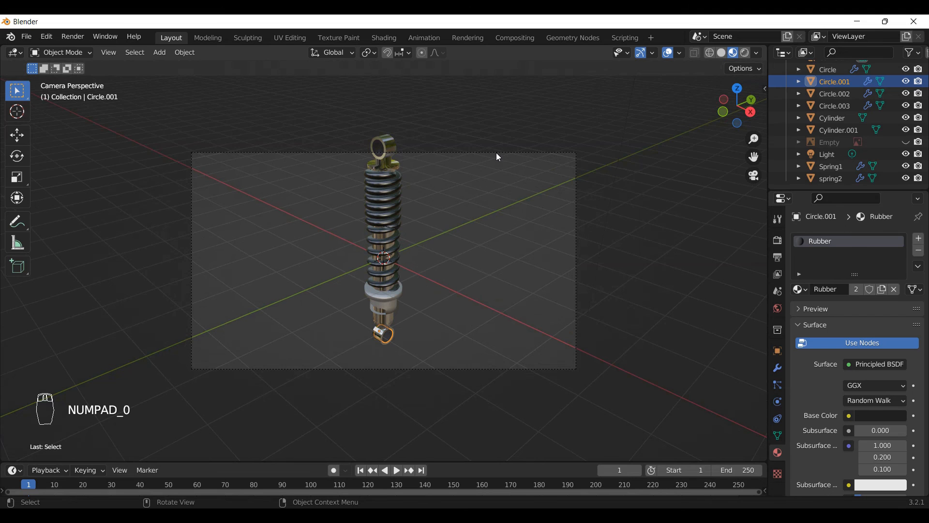
click(576, 160)
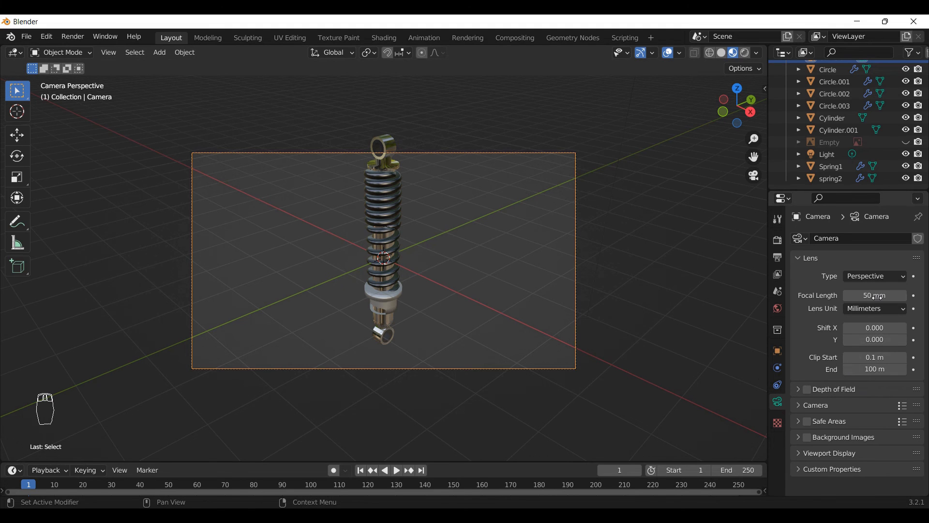
mouse_move(874, 295)
mouse_down()
mouse_move(885, 295)
mouse_move(863, 295)
mouse_up()
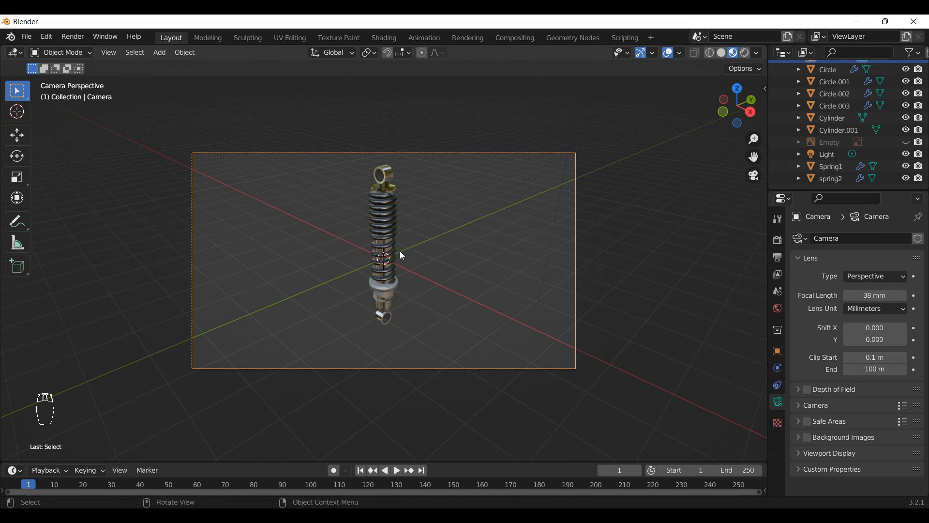
Step: Set the camera view to Rendered shading and check the upper mounting eye's Steel material in the Shading workspace, returning to Layout
key(z)
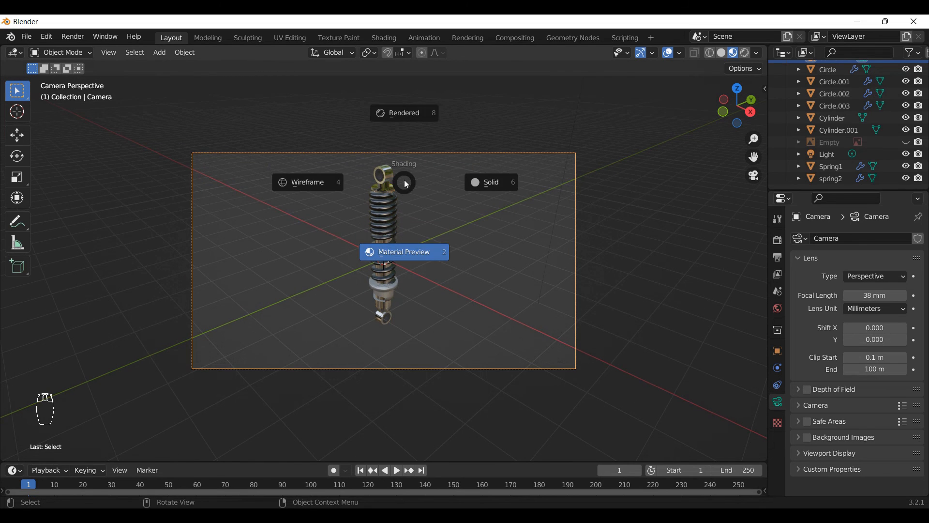
click(403, 115)
scroll(388, 280, up, 3)
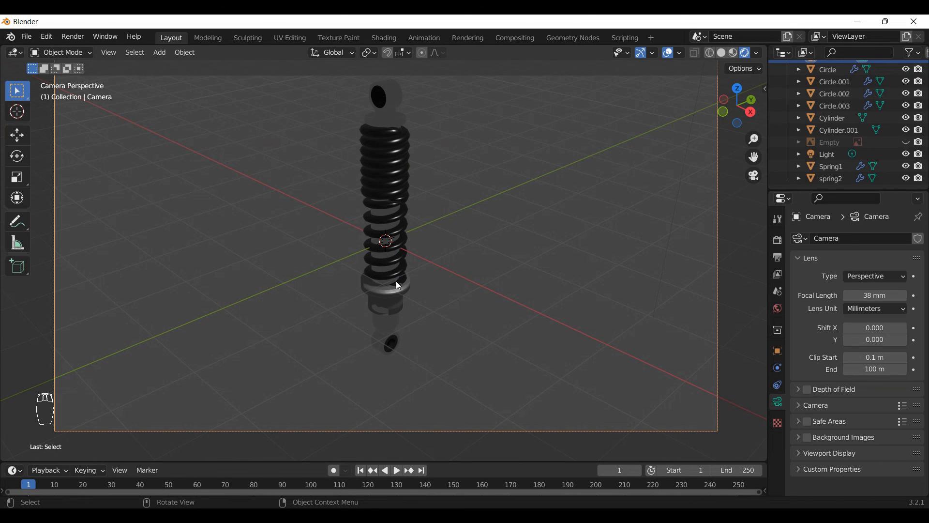
click(392, 123)
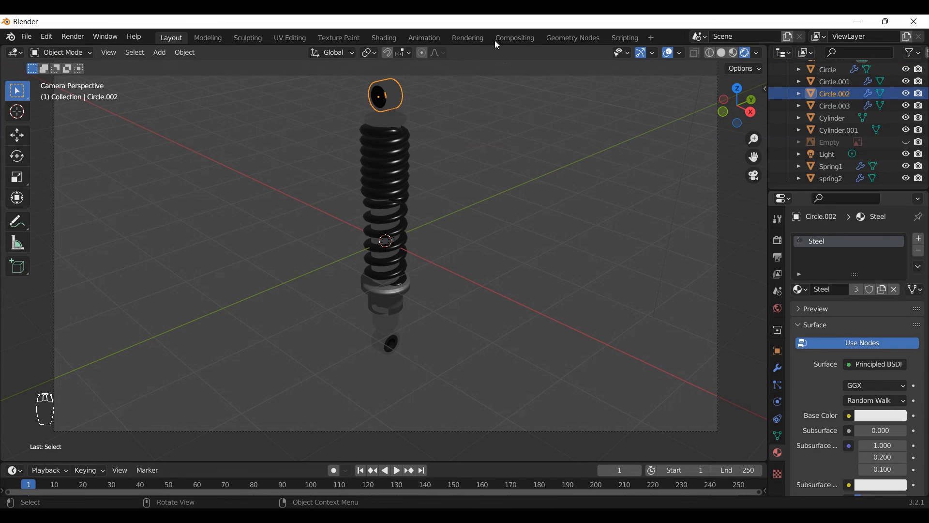
click(379, 40)
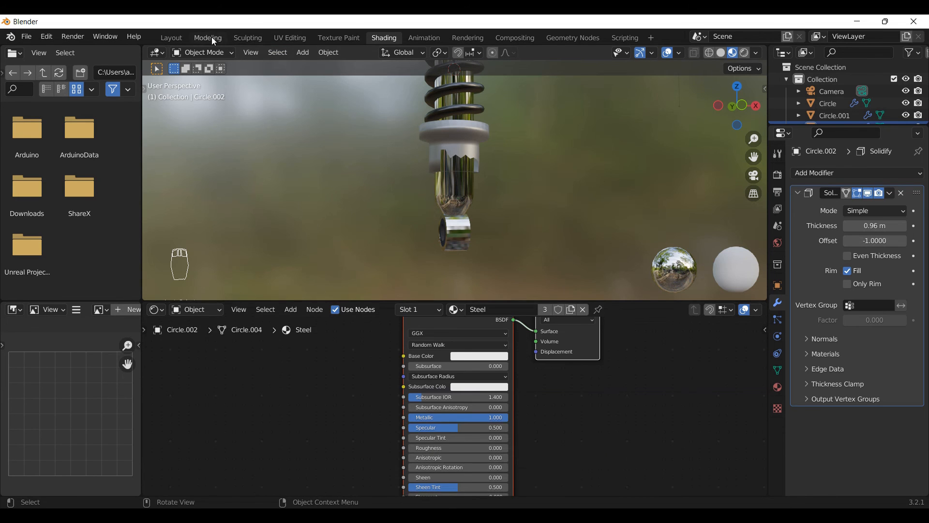
click(169, 40)
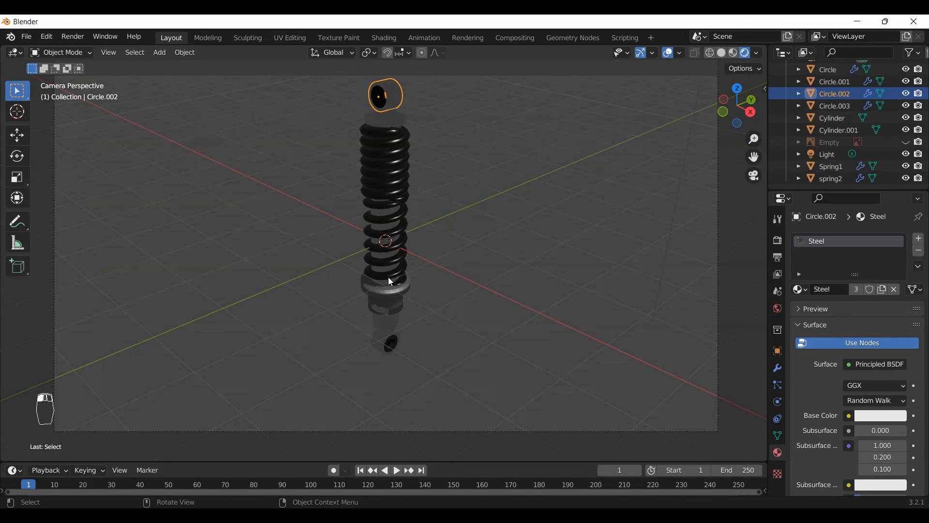
Step: Enable Screen Space Reflections for the Eevee render and expand its settings, widening the properties area to read them
click(778, 241)
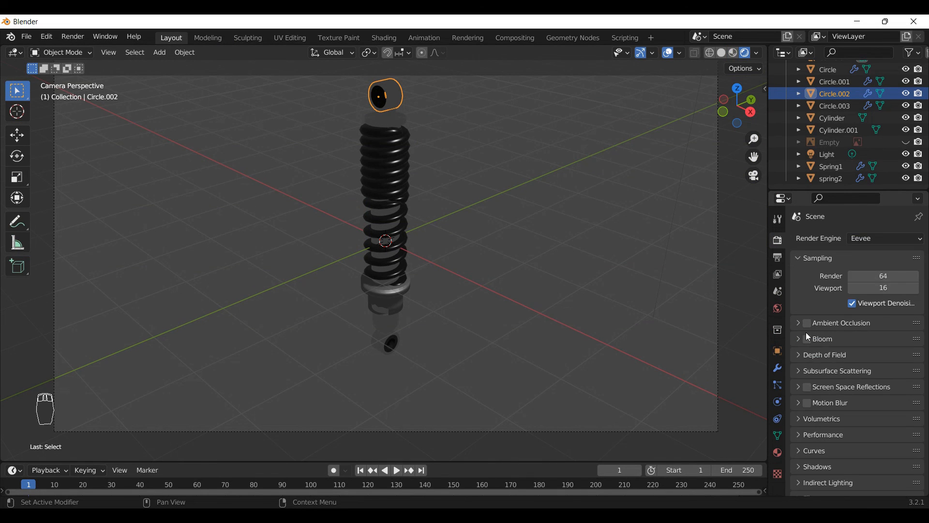
click(806, 389)
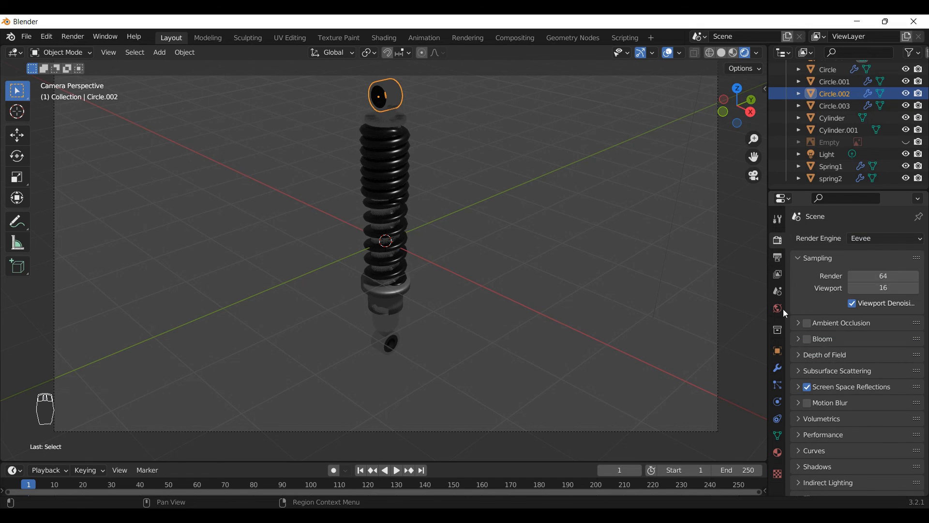
click(799, 388)
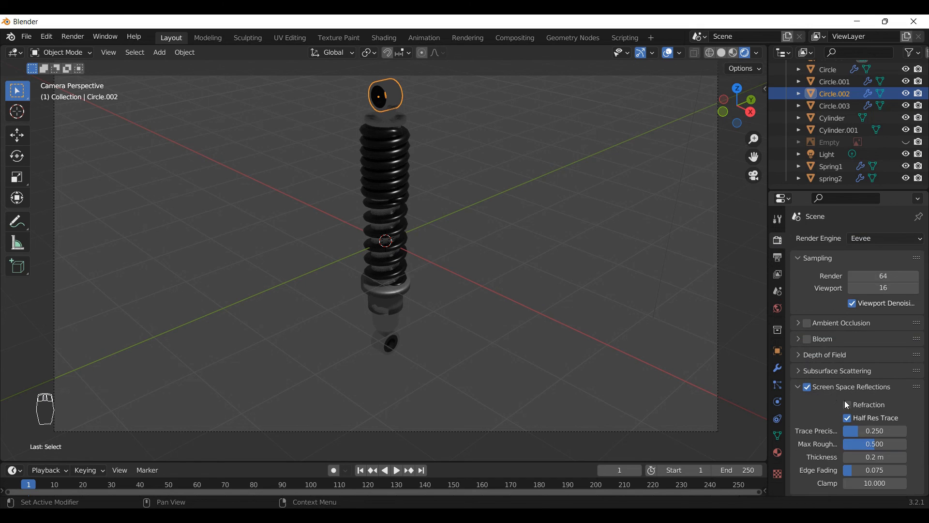
scroll(791, 402, down, 1)
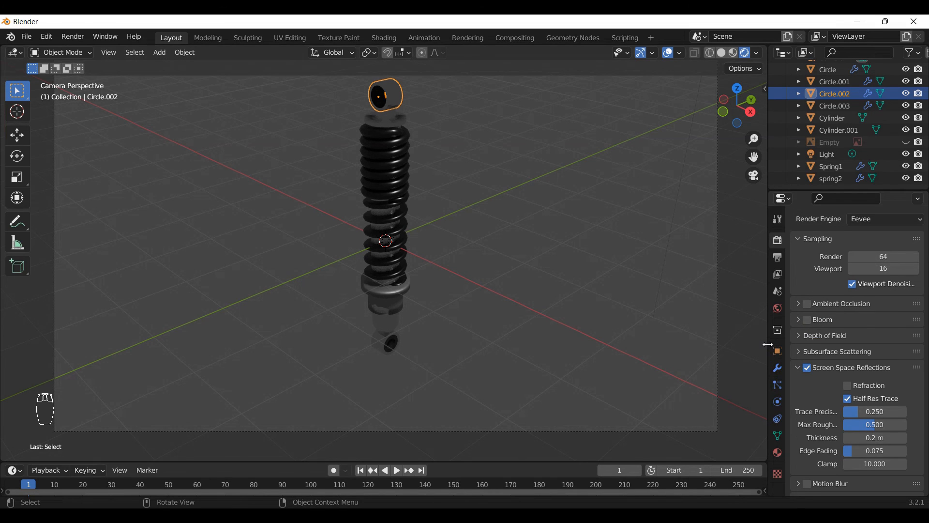
drag(768, 344, 736, 343)
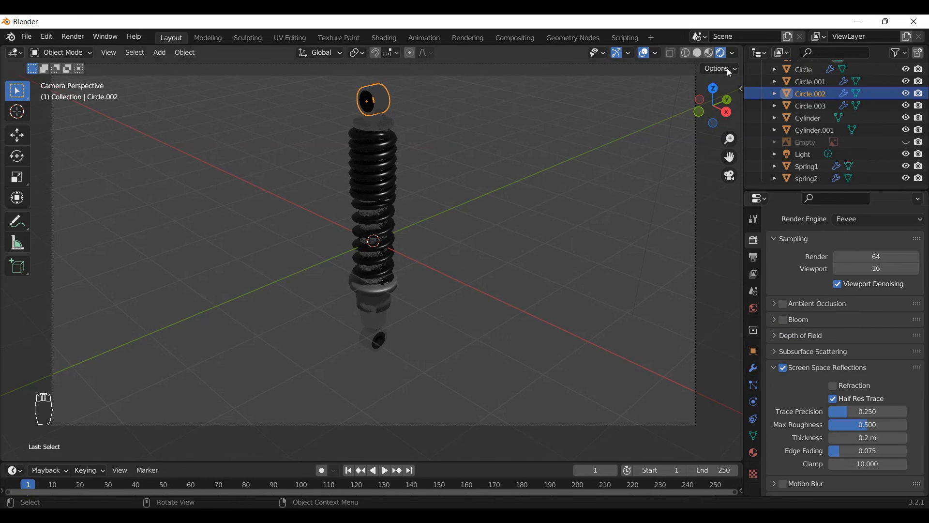
Step: Turn off Scene World lighting for the rendered viewport, keeping Scene Lights enabled
click(734, 53)
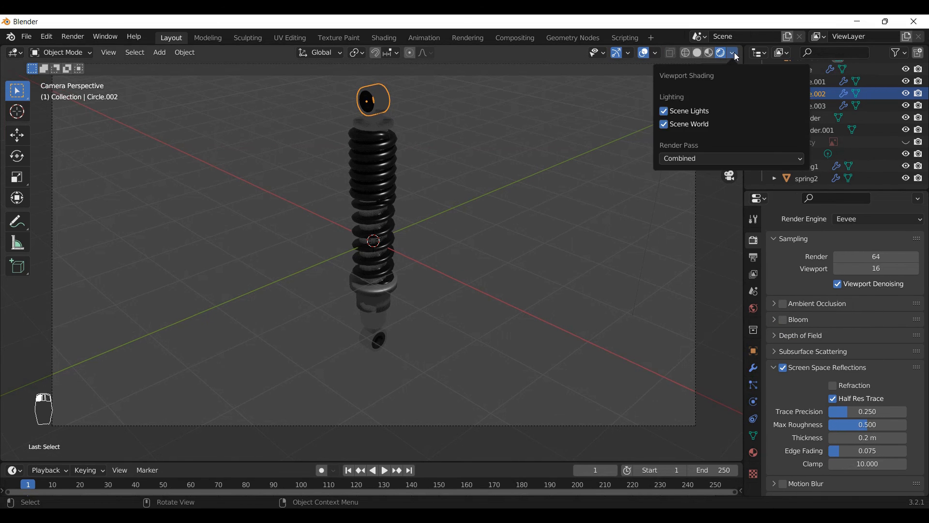
click(687, 116)
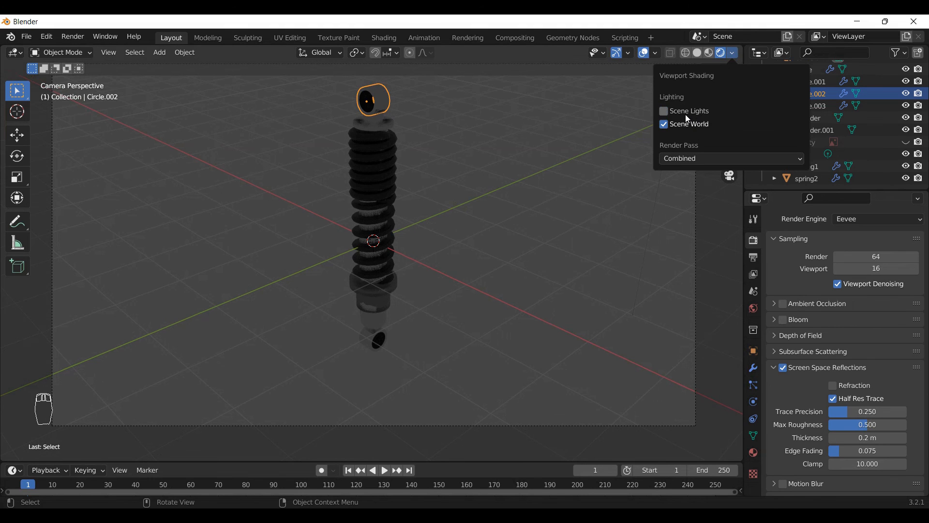
click(686, 116)
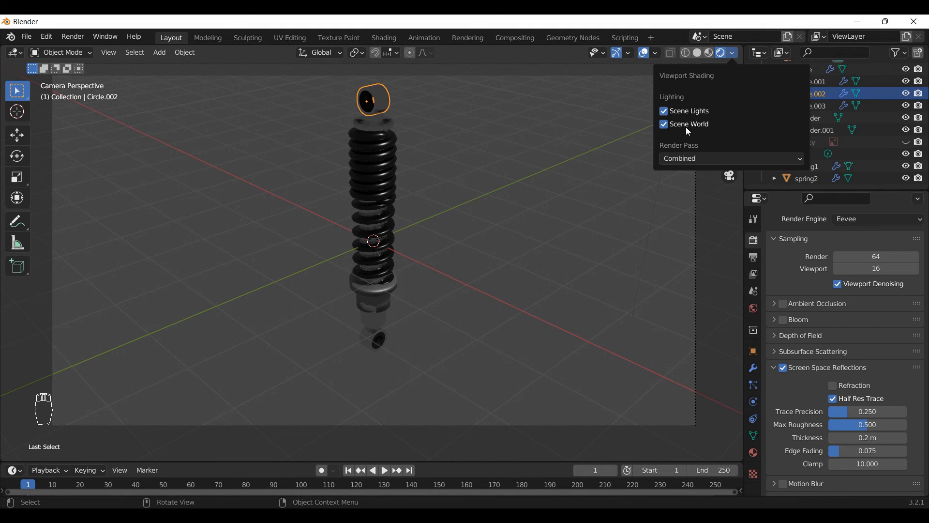
click(687, 126)
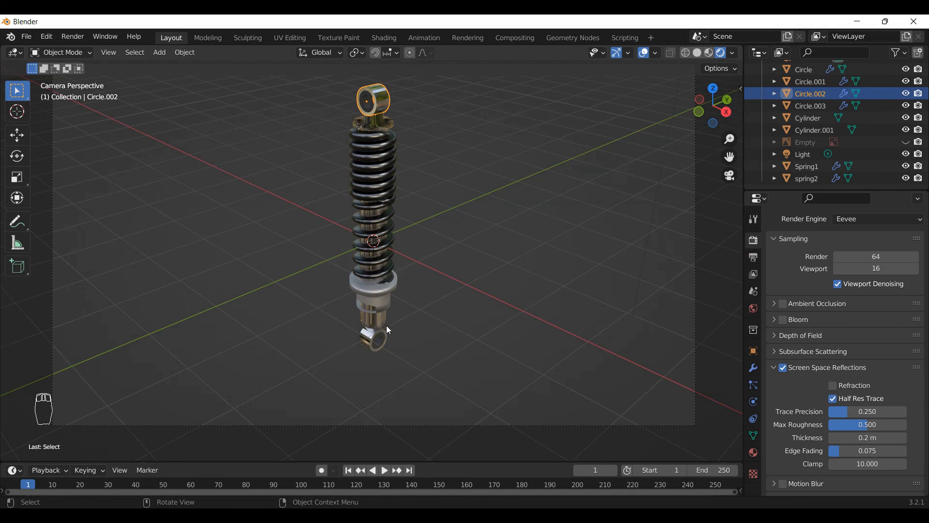
Step: Try different strengths for the viewport's HDRI lighting and settle on about 1.395
click(735, 56)
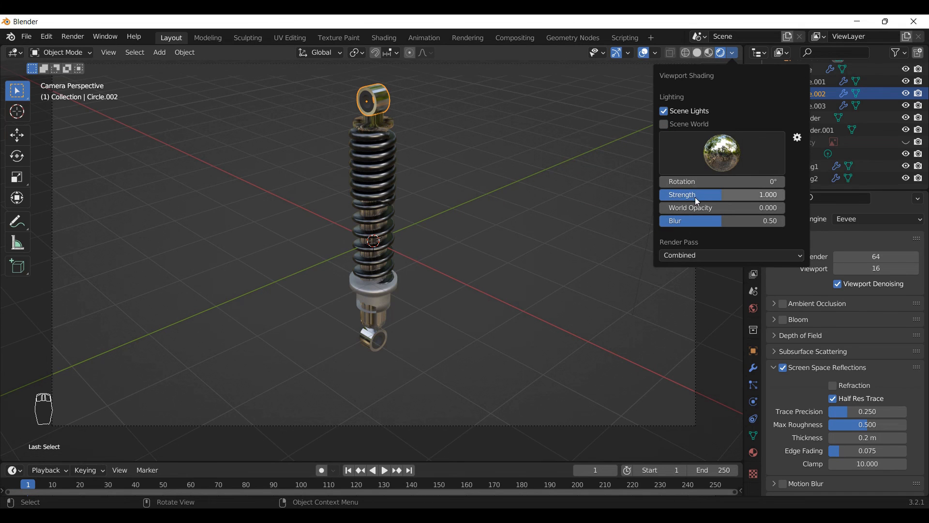
drag(723, 195, 784, 194)
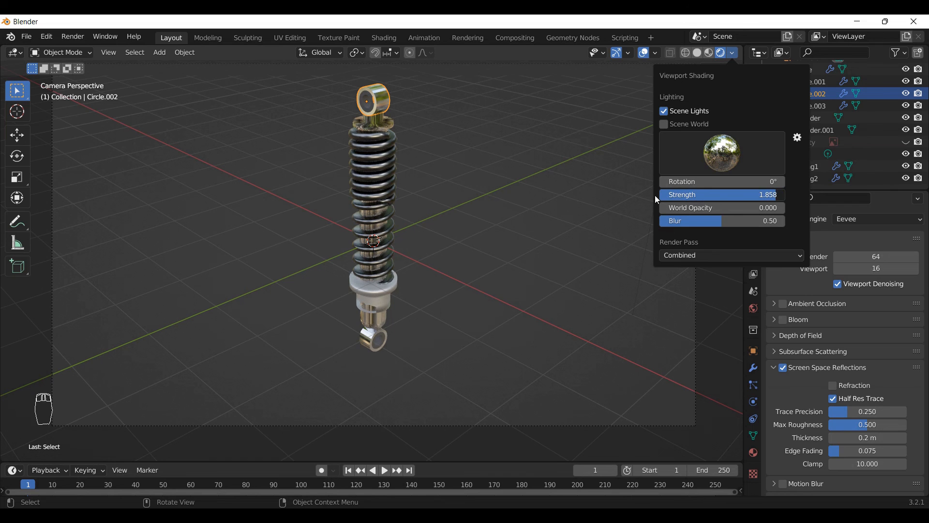
click(60, 52)
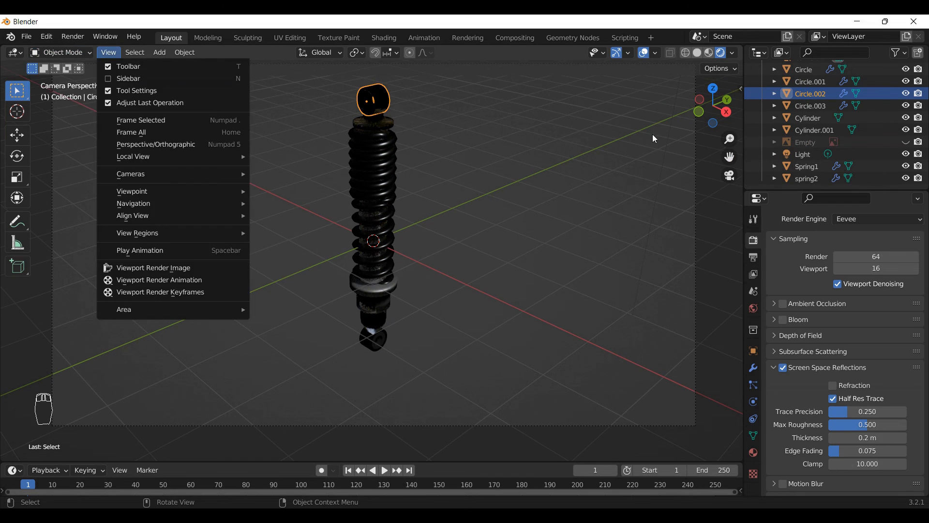
click(734, 53)
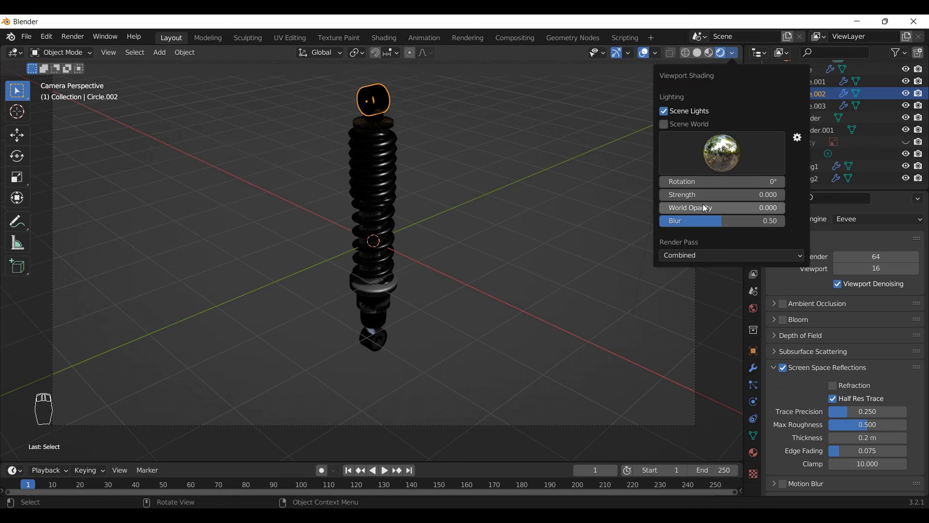
drag(721, 195, 779, 194)
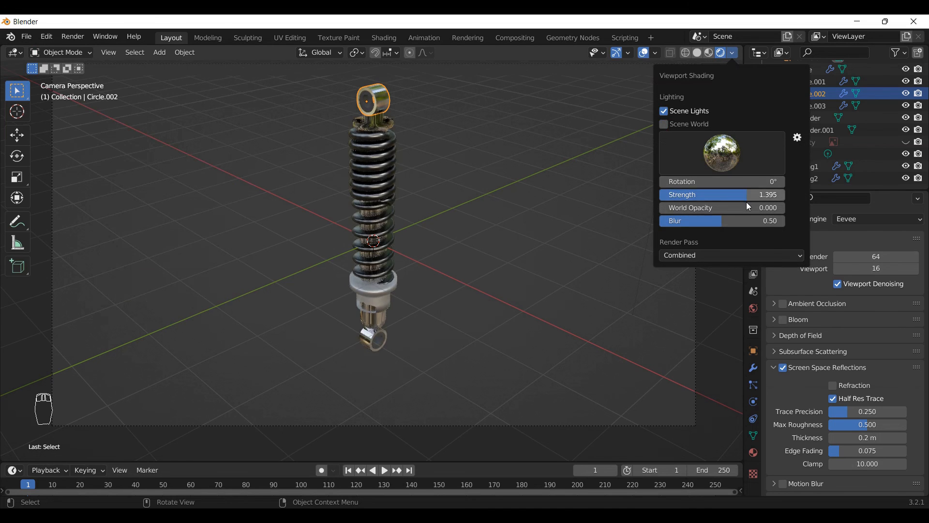
Step: Render the current frame to check the shock absorber's lighting and close the result
click(80, 39)
click(84, 50)
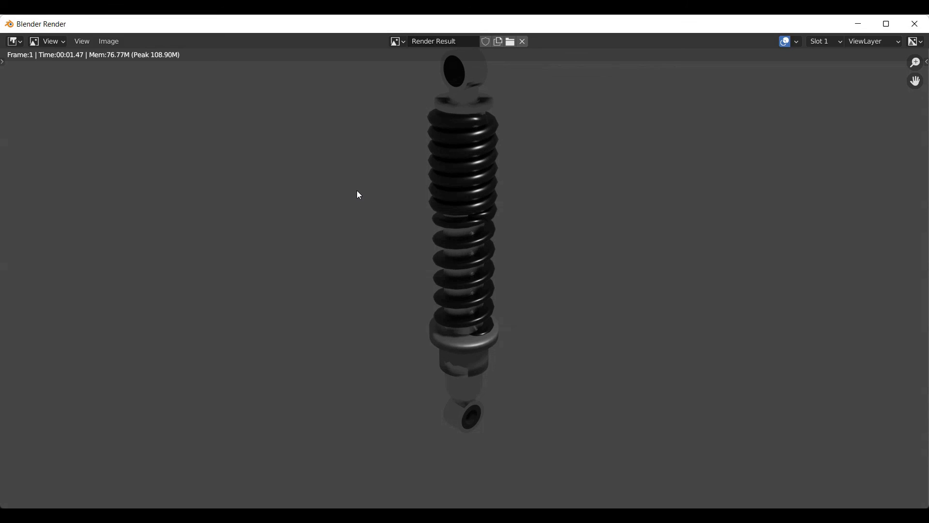
key(Escape)
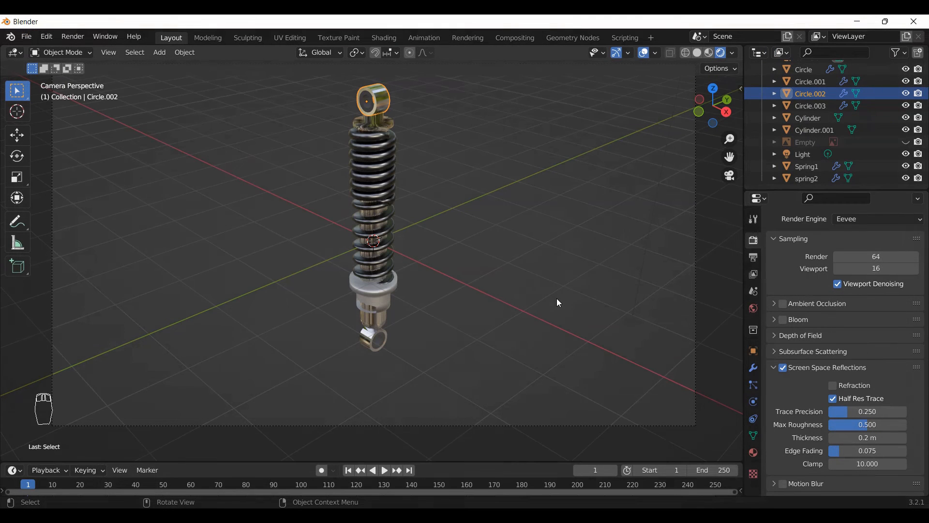
Step: Add a mesh plane at the scene centre and scale it up into a large floor extending beyond the camera frame
click(458, 302)
key(shift+a)
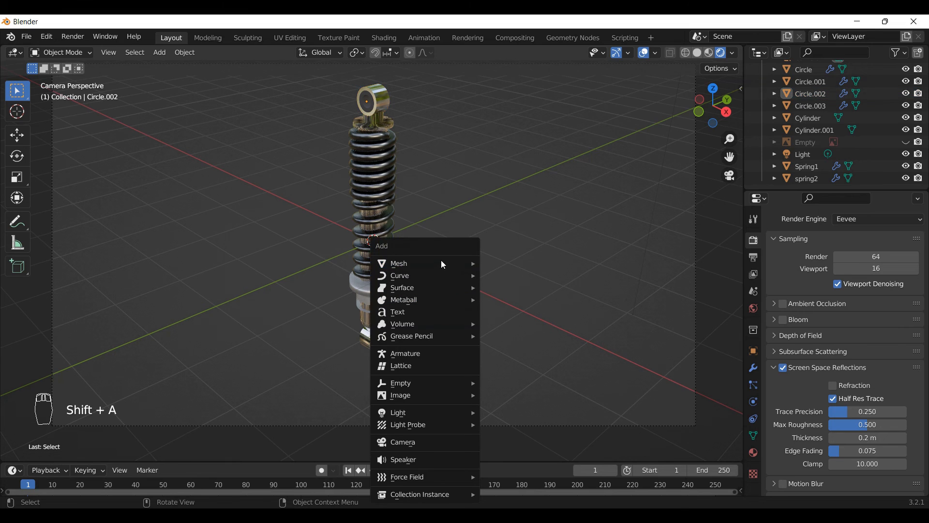
mouse_move(441, 262)
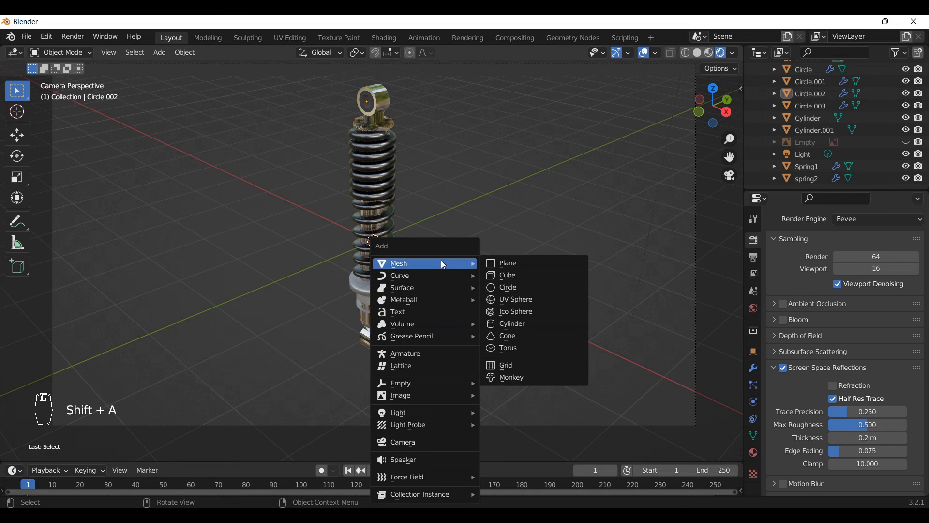
click(512, 264)
scroll(454, 238, down, 5)
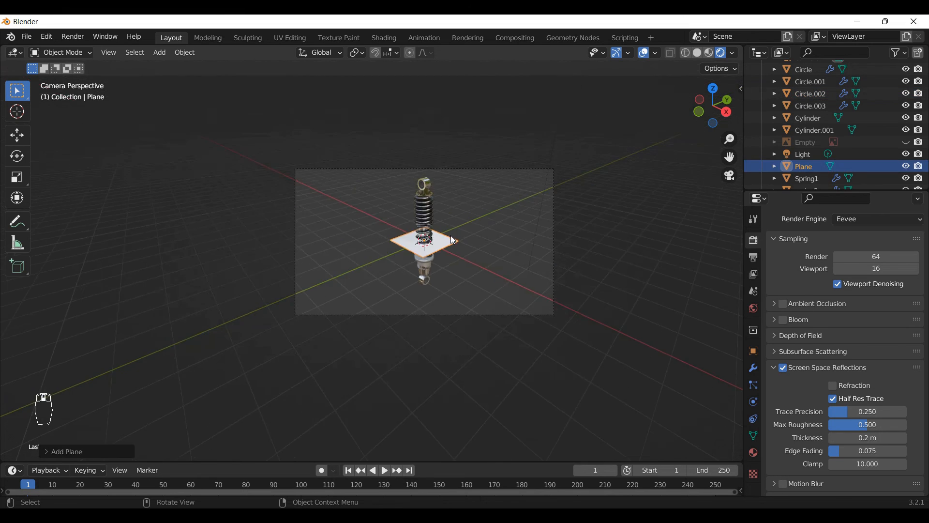
key(s)
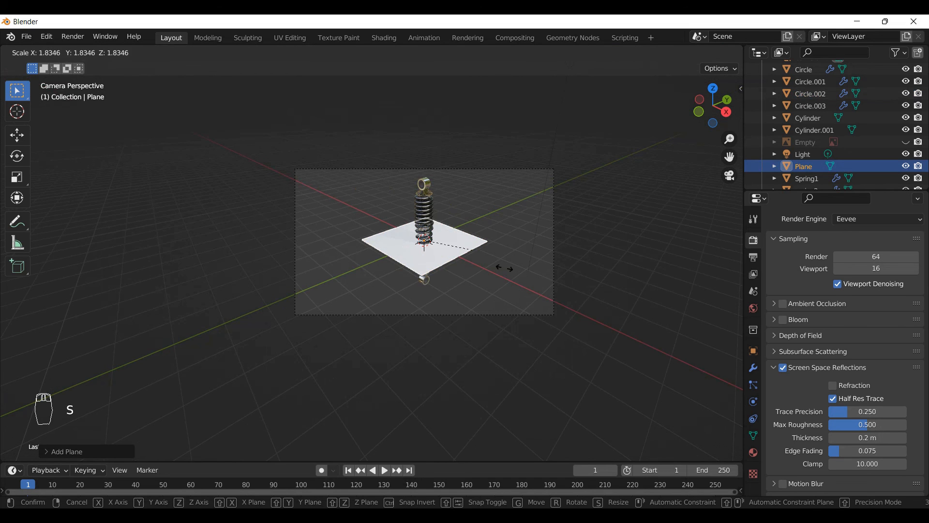
click(569, 308)
Step: Lower the floor plane about 2.47 m along the global Z axis to sit beneath the shock absorber
key(g)
key(z)
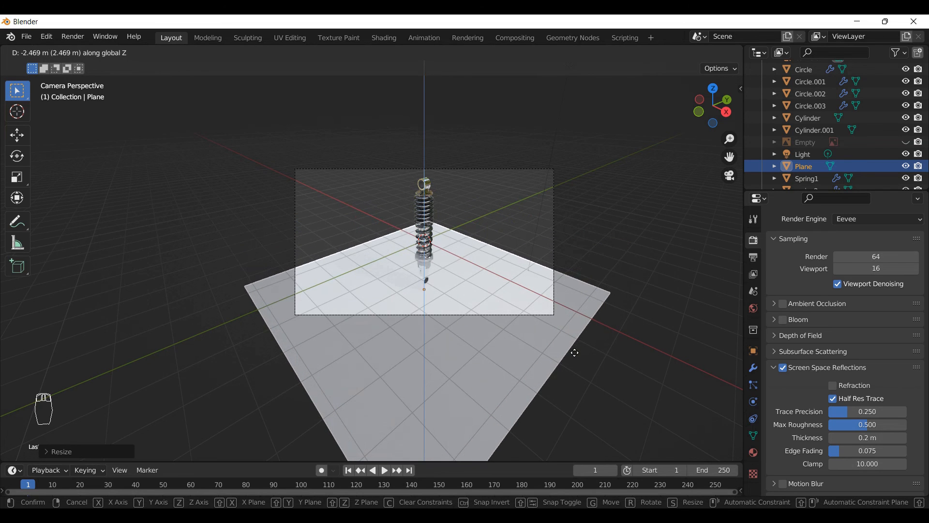
click(547, 322)
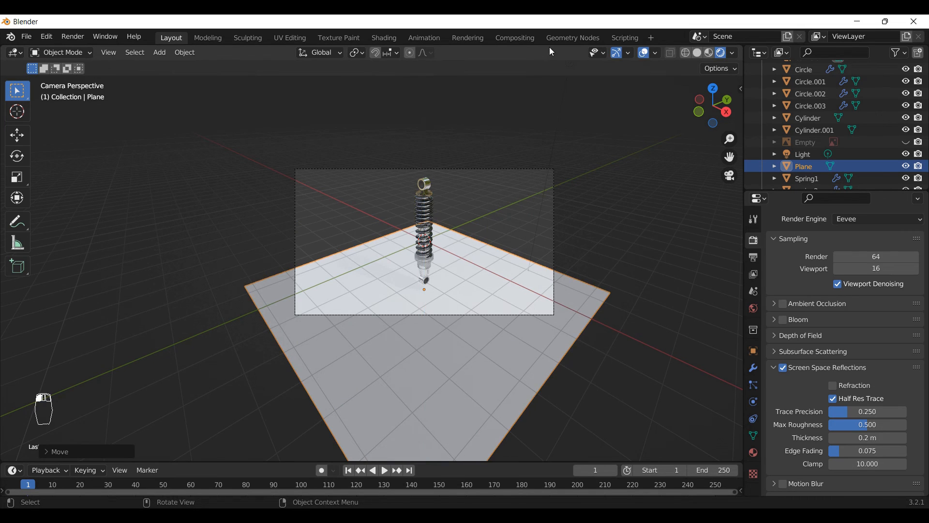
Step: Render the current frame to examine the shock absorber's reflections and shadow on the floor, and close the result
click(72, 41)
click(72, 50)
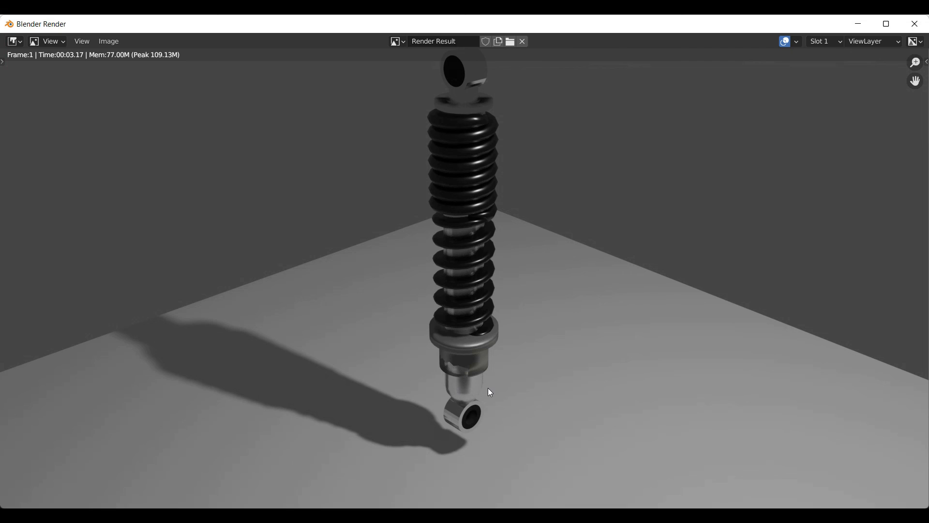
key(Escape)
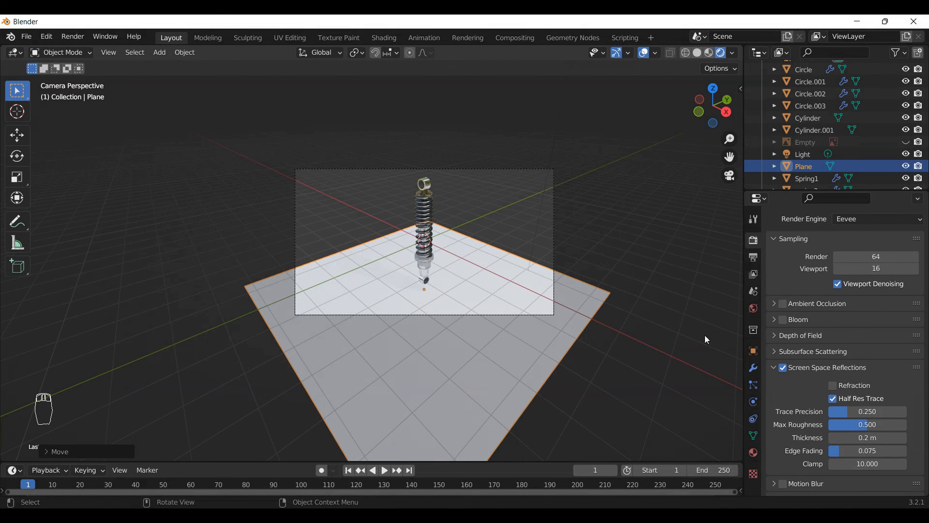
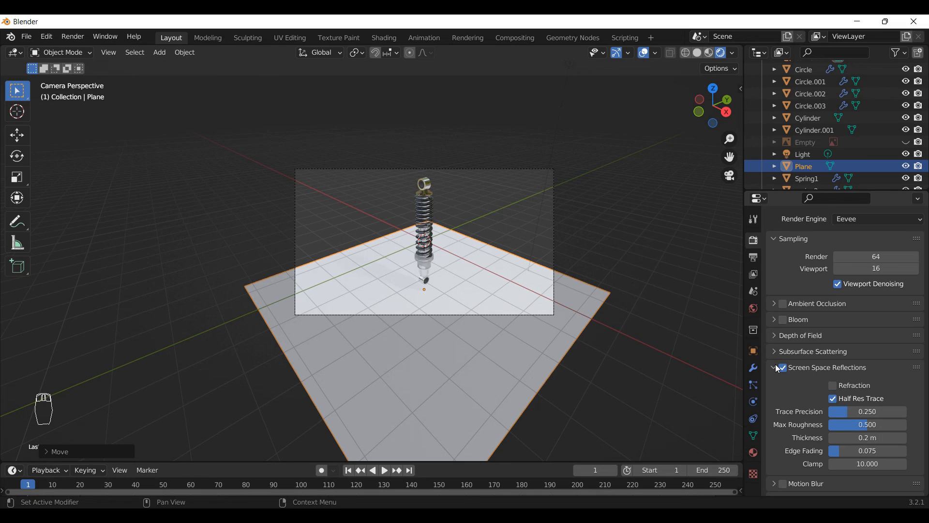
click(783, 305)
scroll(421, 238, up, 4)
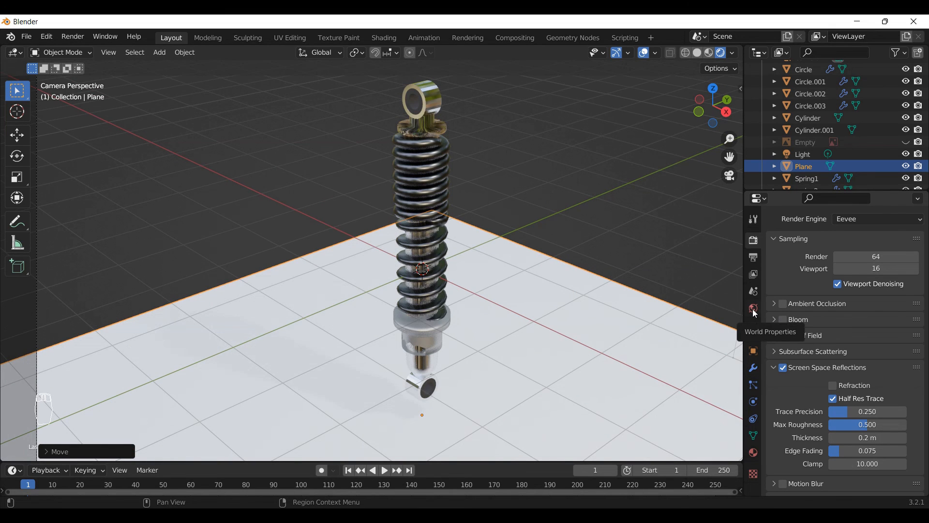
Step: Assign an Environment Texture to the colour of the world's Background surface
click(754, 311)
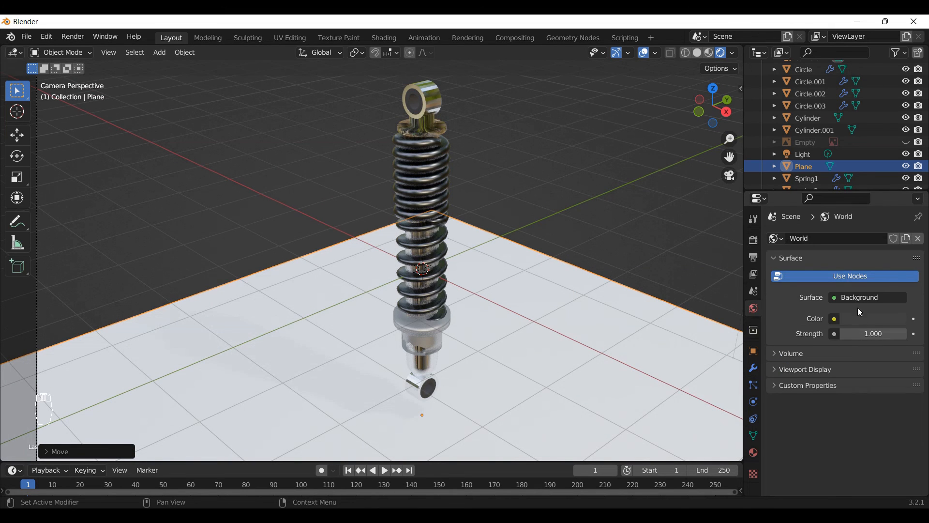
click(834, 319)
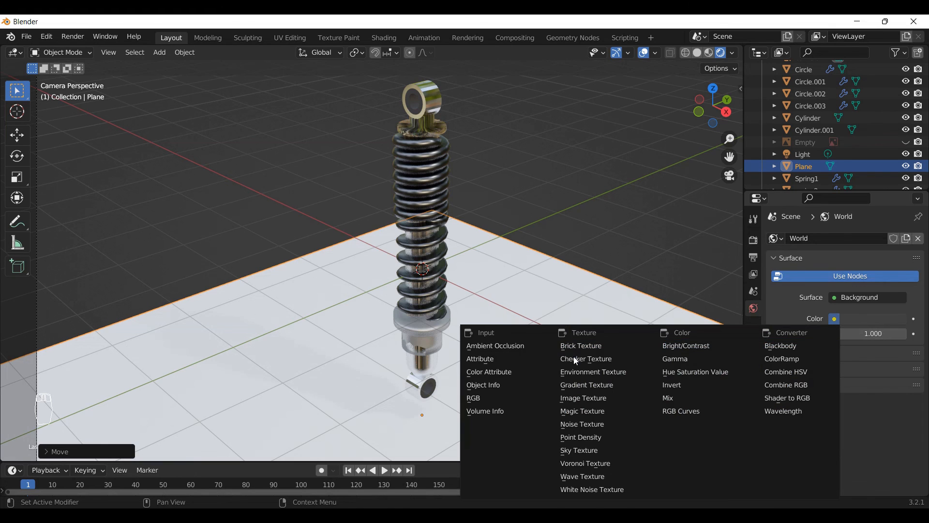
click(592, 374)
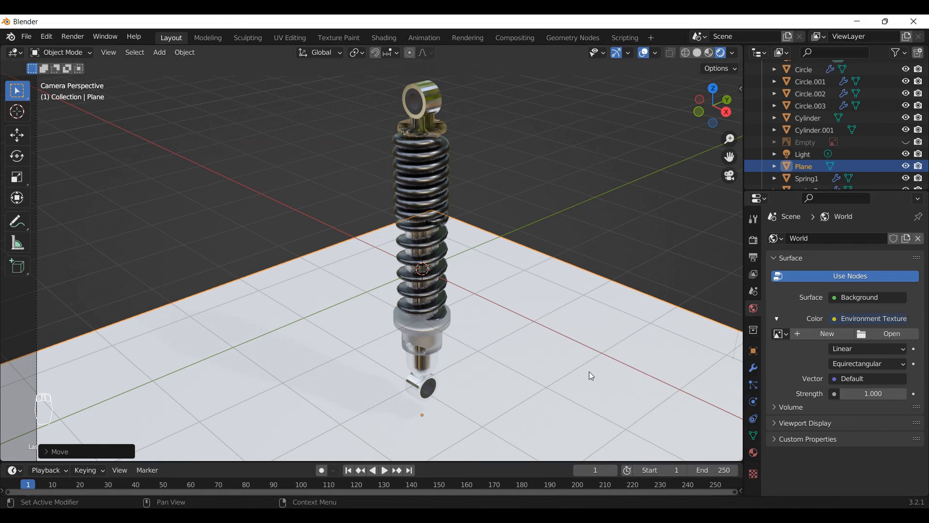
Step: Load HDRI3.jpg from the Reference Images folder as the world's environment texture image
click(888, 335)
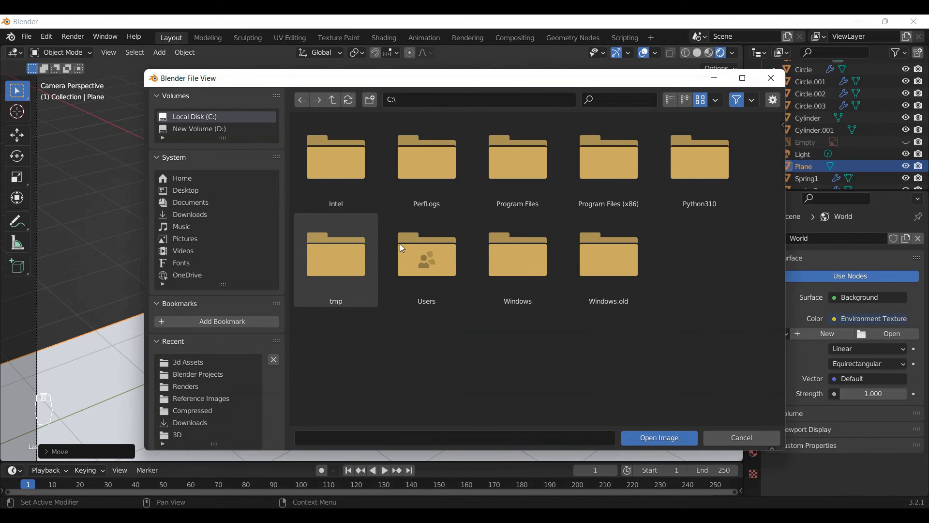
click(196, 398)
scroll(532, 269, down, 2)
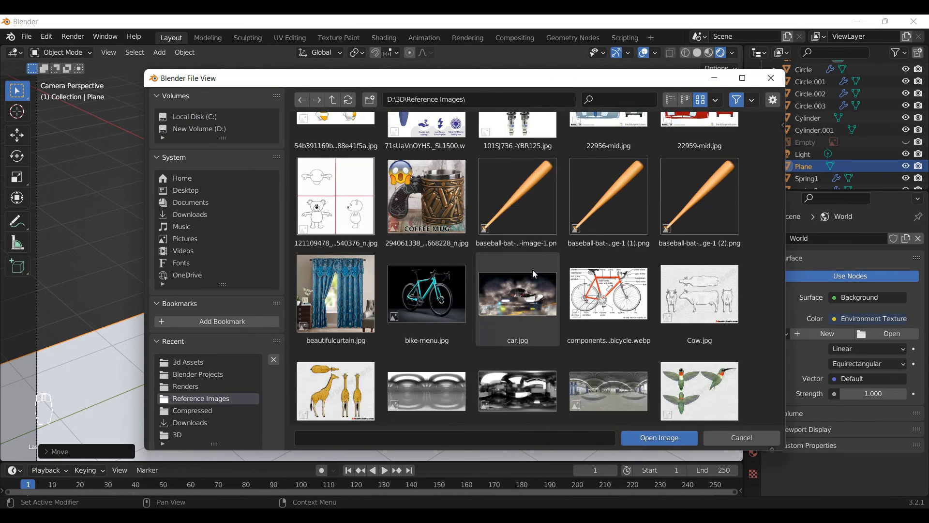
scroll(533, 269, down, 3)
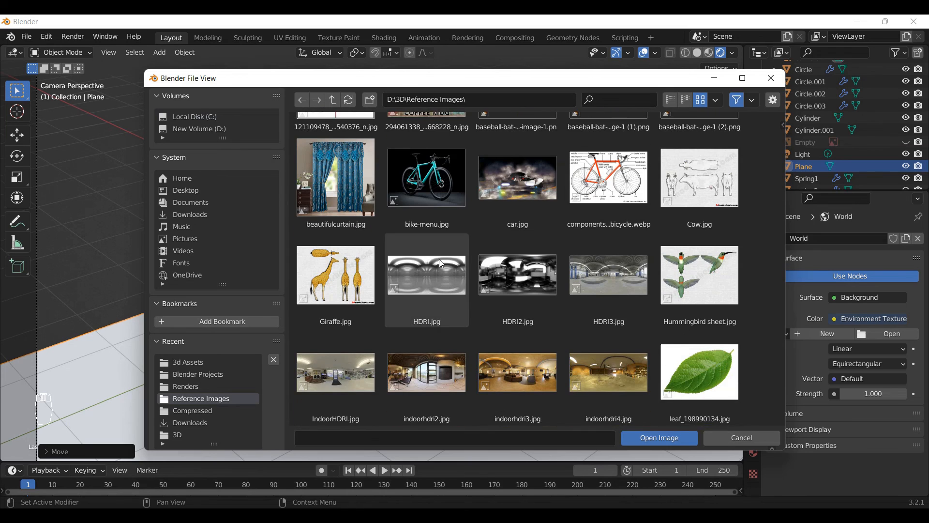
click(435, 289)
click(586, 283)
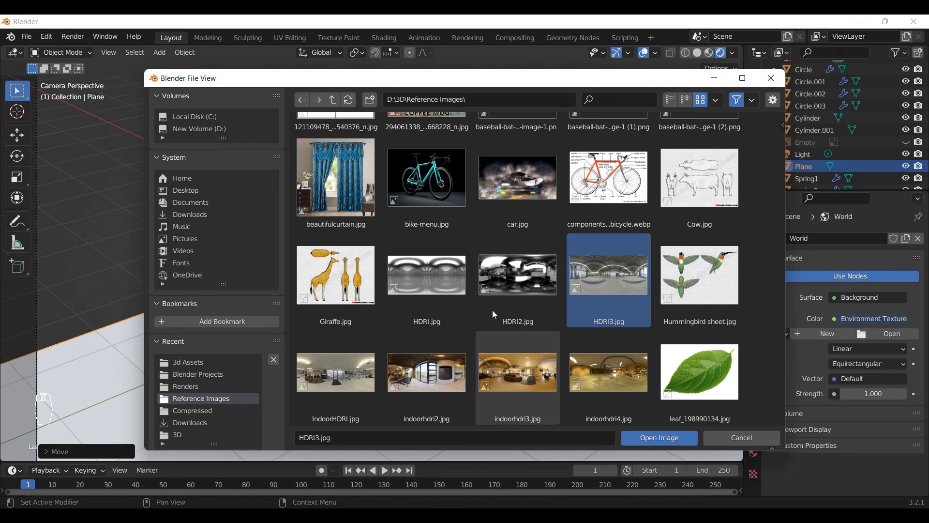
double_click(603, 282)
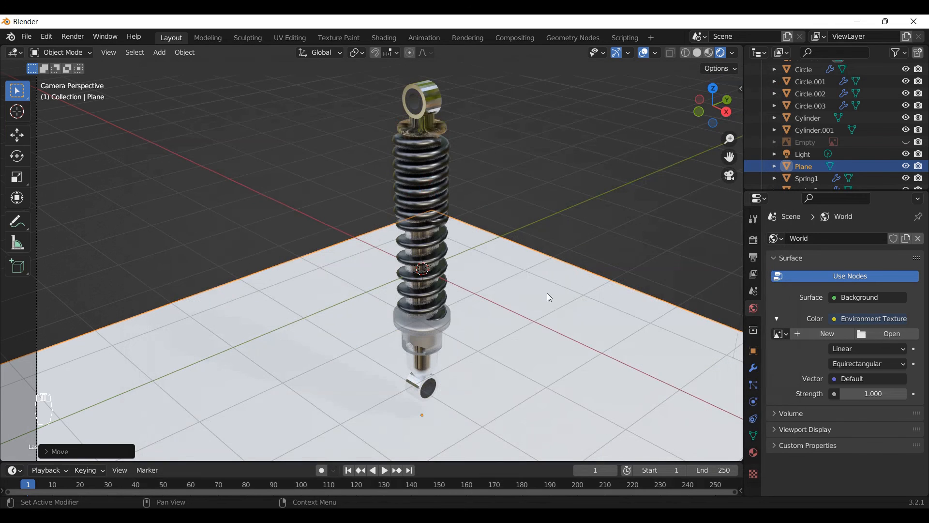
Step: Enable Scene World lighting in the rendered viewport shading so the HDRI environment lights the camera view
scroll(528, 270, down, 3)
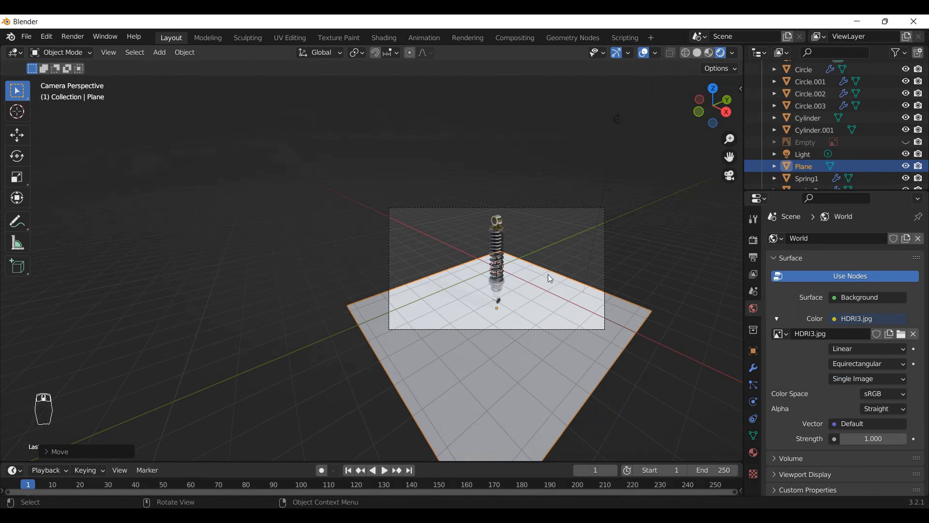
click(734, 52)
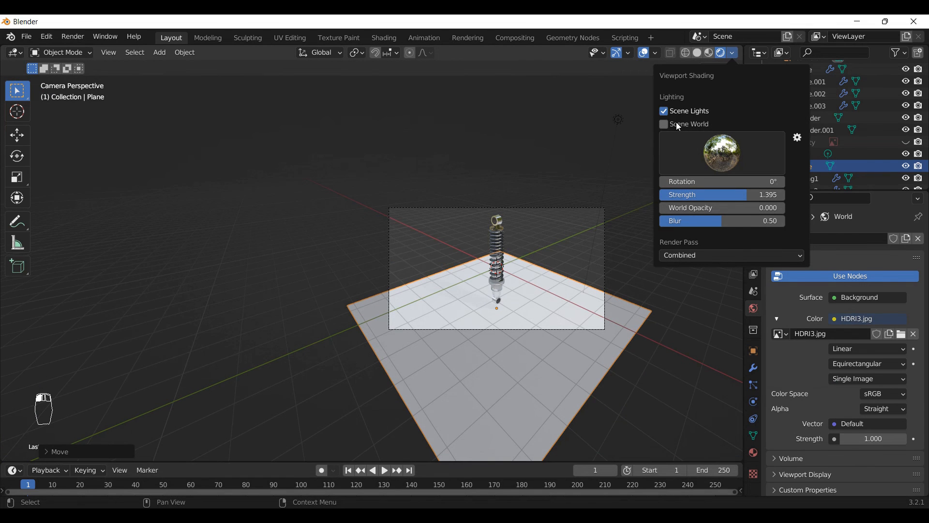
click(664, 125)
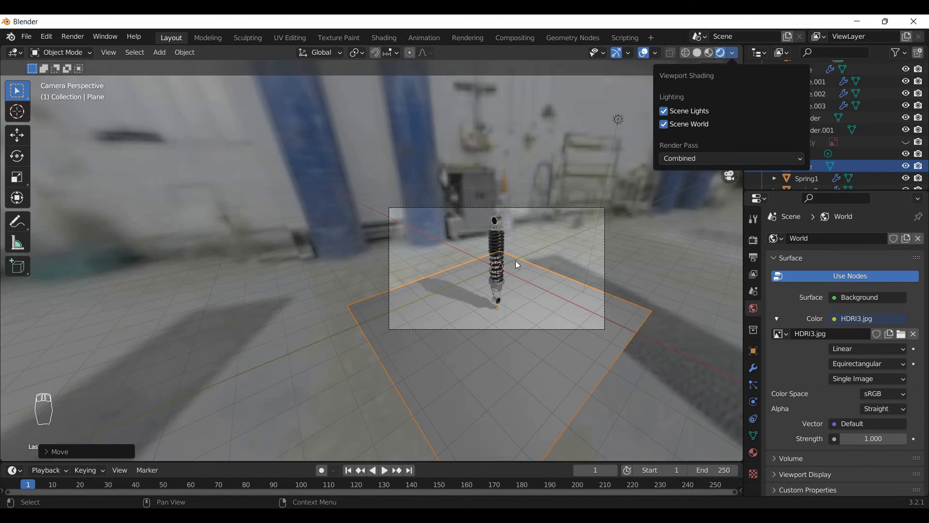
scroll(536, 315, up, 6)
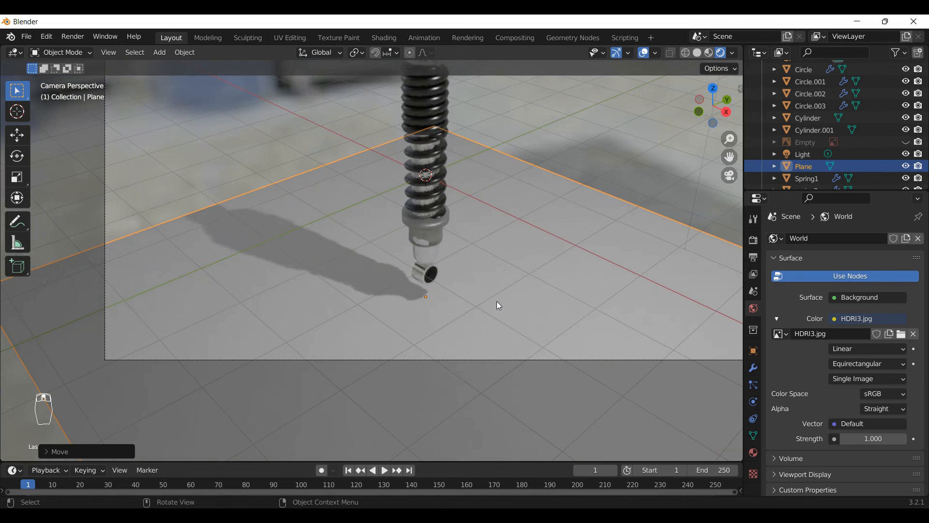
Step: Render the current frame to check the shock absorber under the HDRI lighting, and close the result
click(74, 37)
click(86, 51)
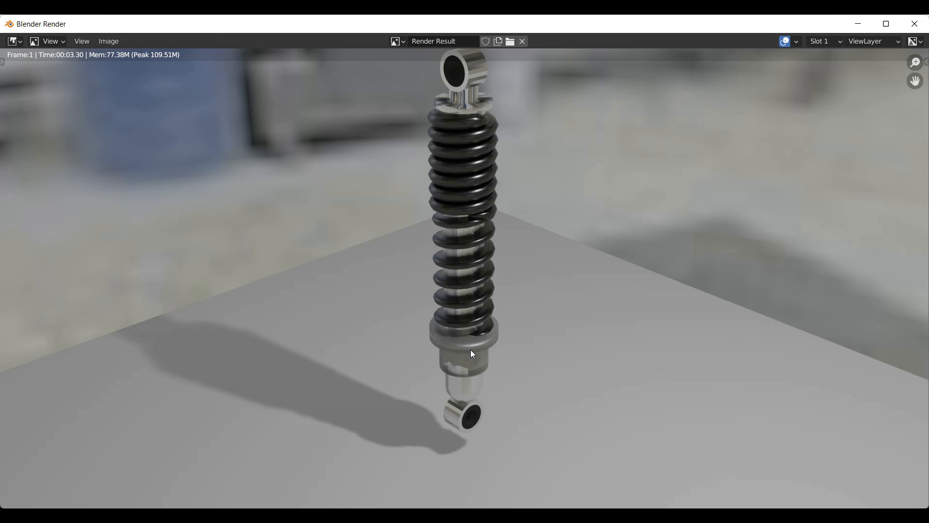
key(Escape)
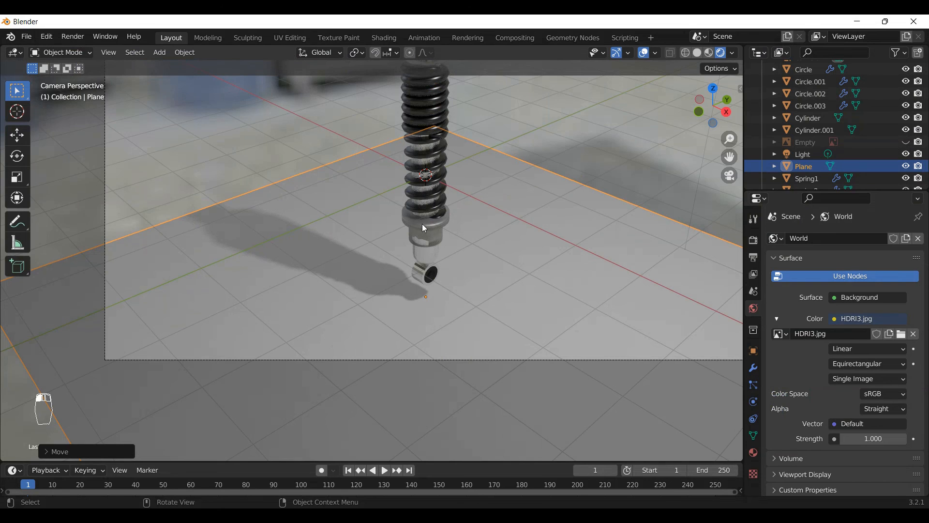
Step: Reduce the SemiBlack material's roughness to 0.282 on the collar below the spring, using the Shading workspace
click(435, 227)
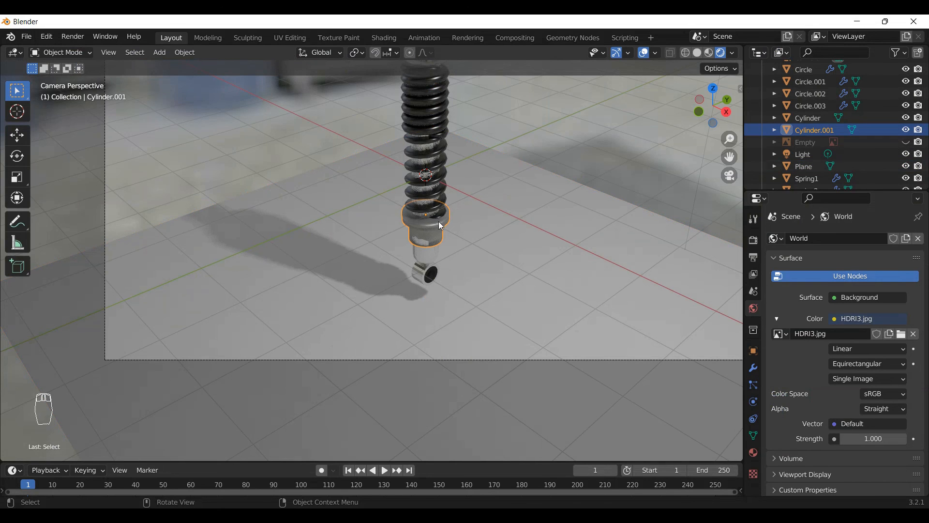
click(393, 39)
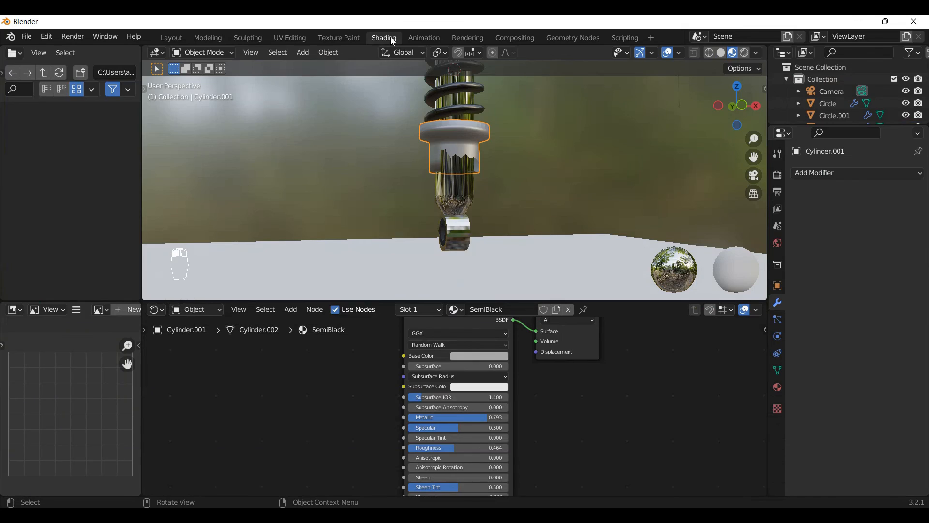
scroll(443, 431, up, 3)
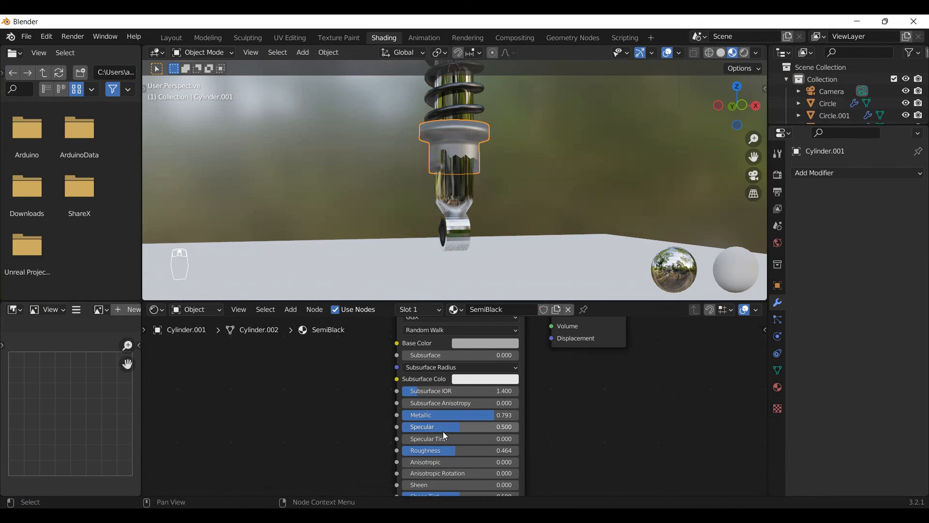
click(439, 456)
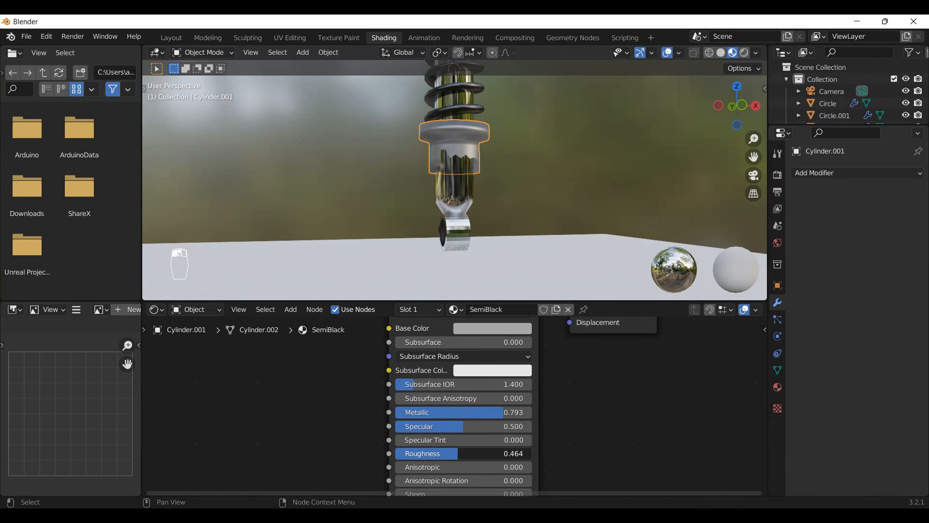
drag(459, 453, 434, 454)
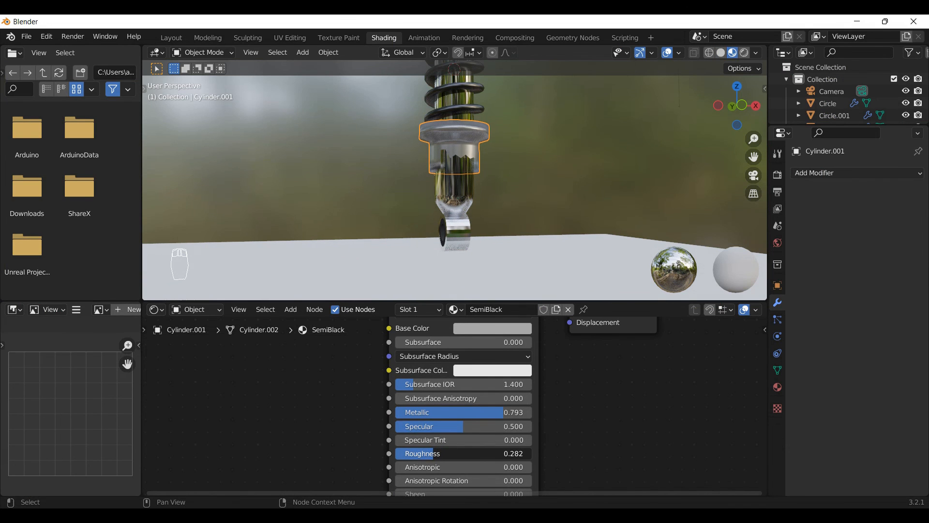
Step: Darken the SemiBlack material's base colour to an HSV value of 0.104
scroll(457, 119, up, 3)
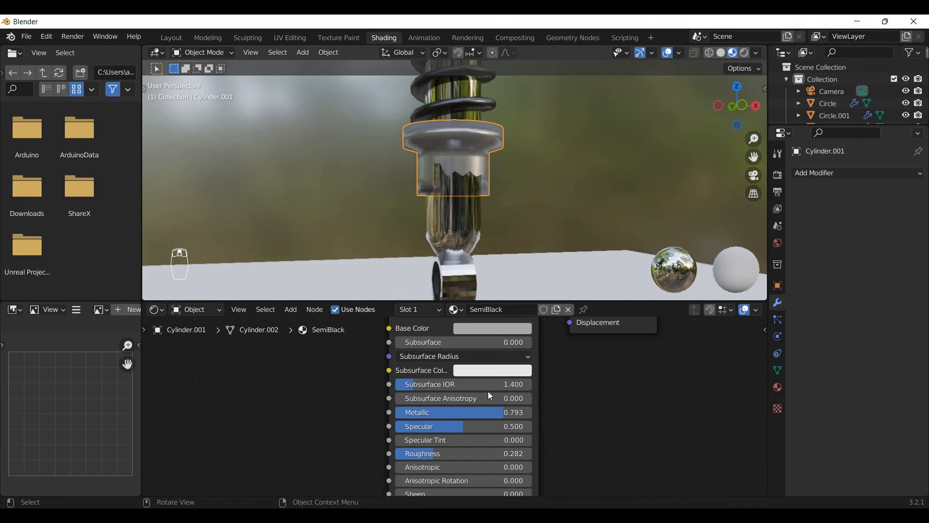
drag(496, 412, 497, 412)
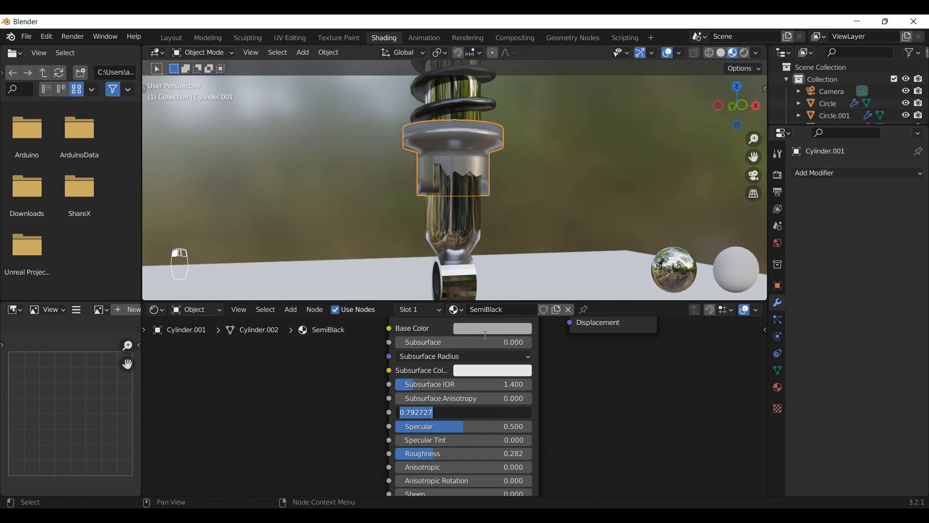
key(Return)
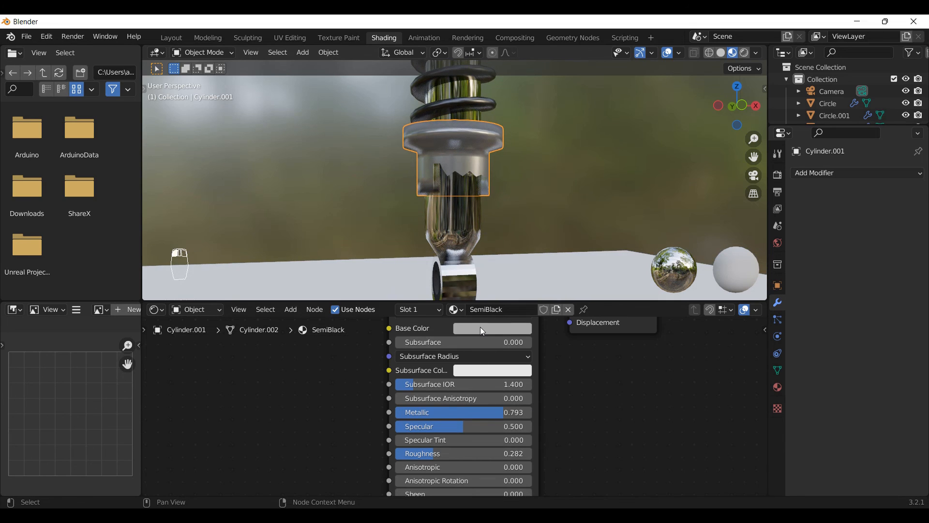
click(483, 331)
drag(560, 180, 560, 206)
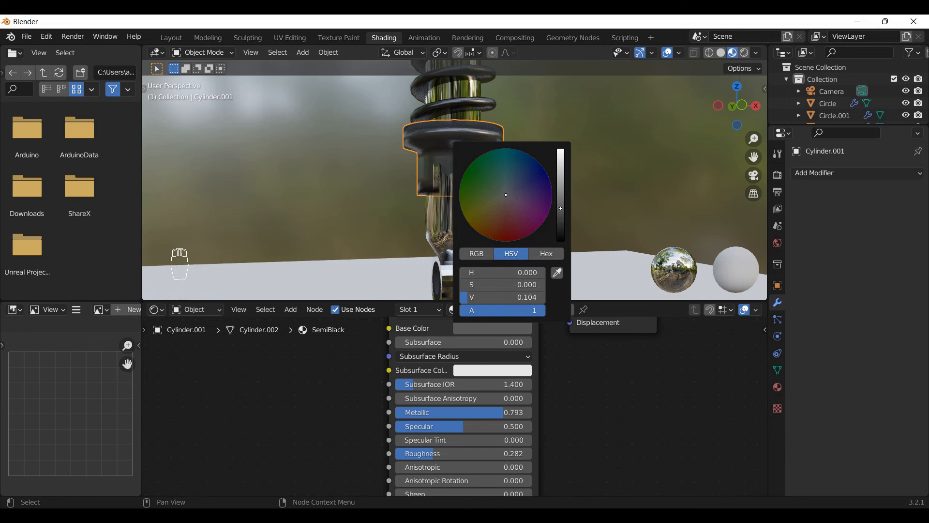
Step: Examine the darkened collar and the whole shock absorber in the Layout workspace, and return to the camera view
click(162, 38)
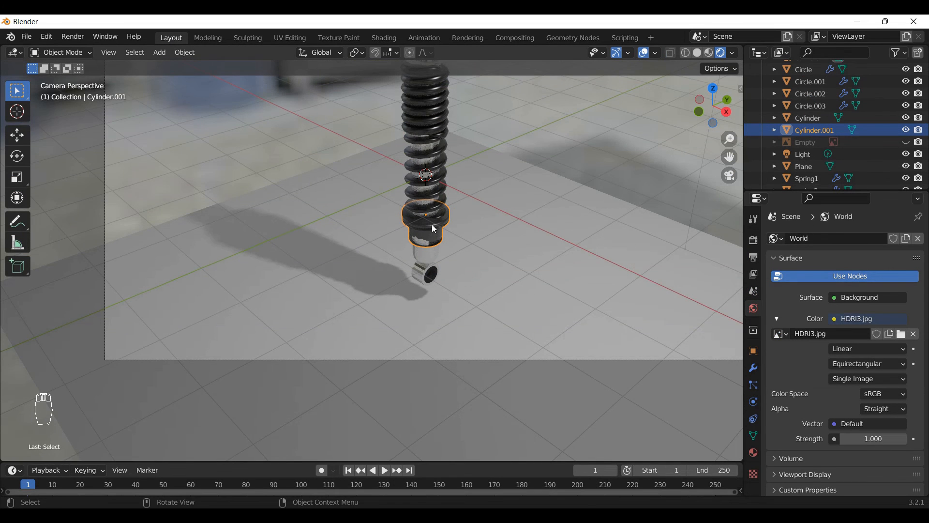
scroll(431, 221, up, 2)
scroll(432, 221, up, 1)
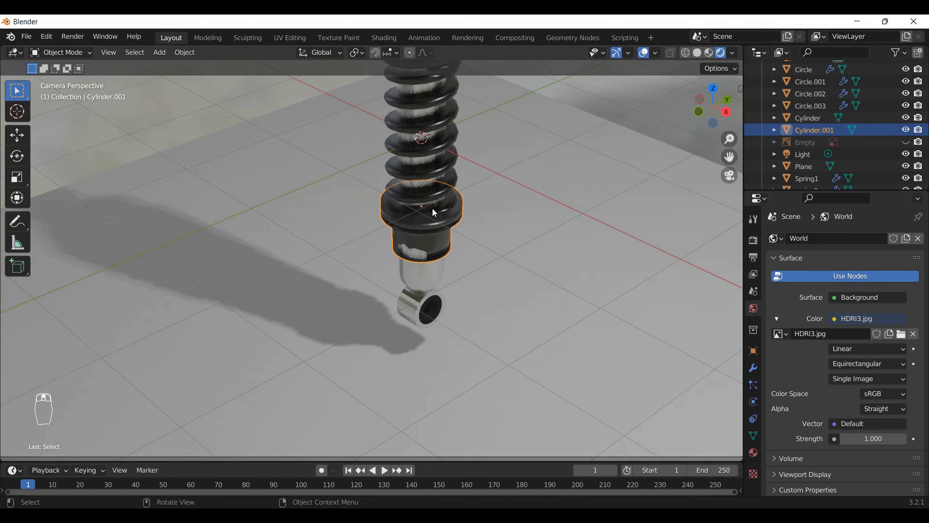
middle_drag(431, 209, 467, 193)
scroll(396, 291, up, 1)
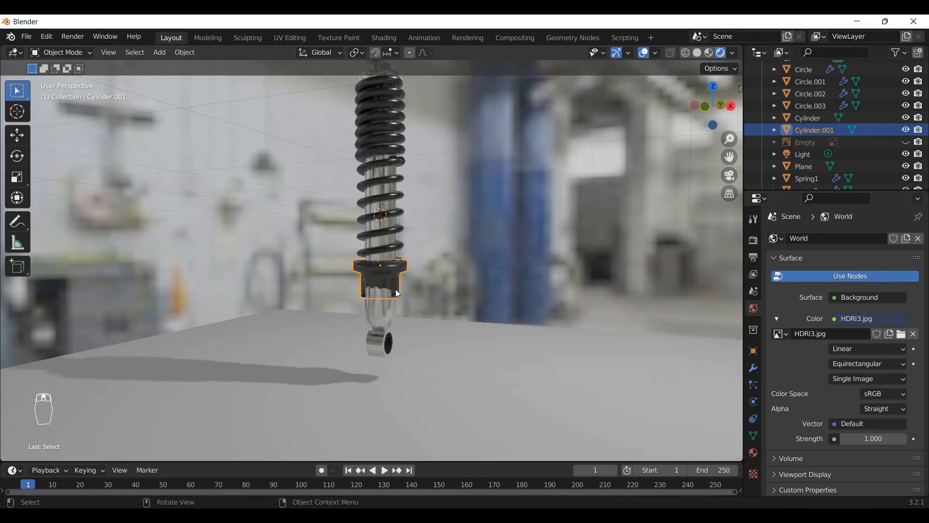
scroll(397, 305, up, 2)
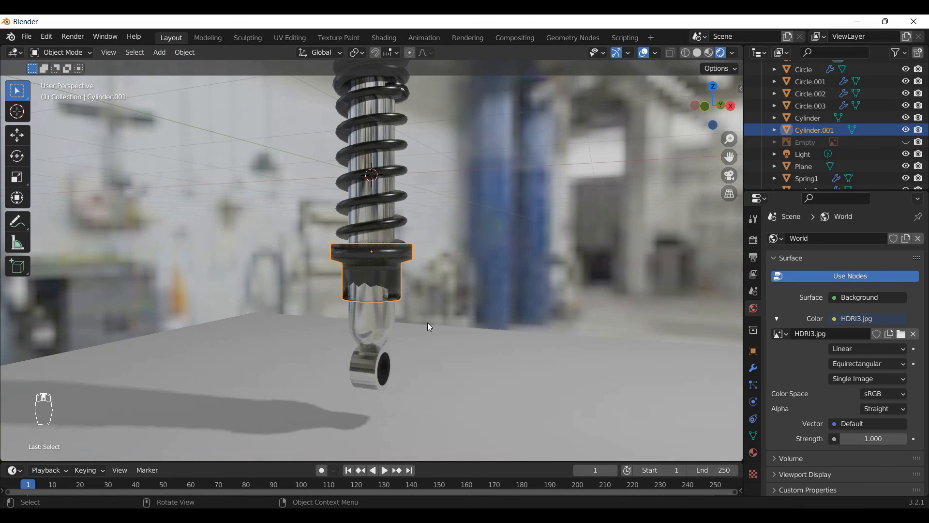
scroll(428, 323, down, 4)
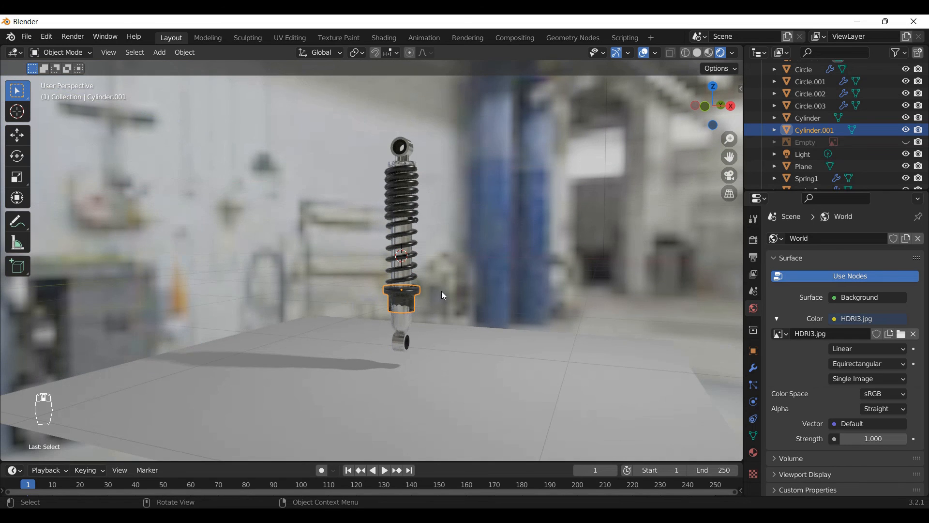
key(KP_0)
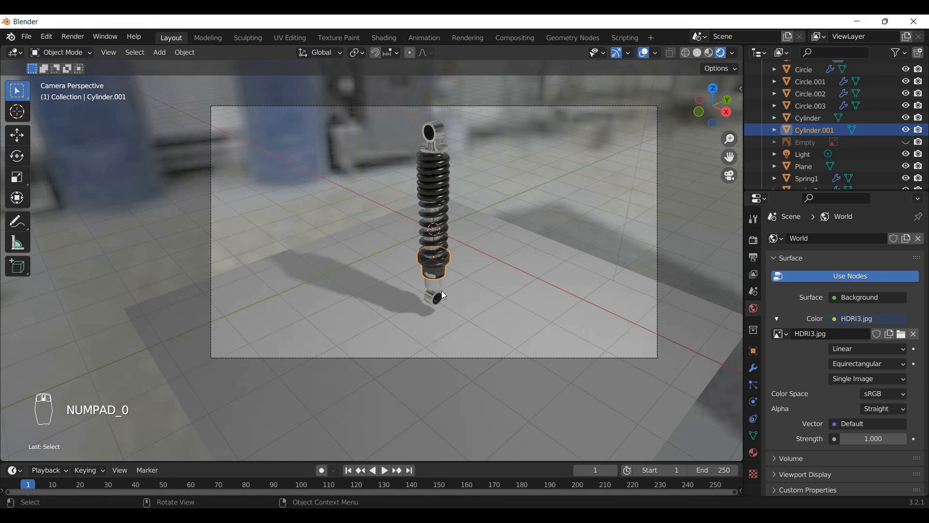
Step: Render the current frame to check the darkened collar, close the result, and select the floor plane
click(77, 37)
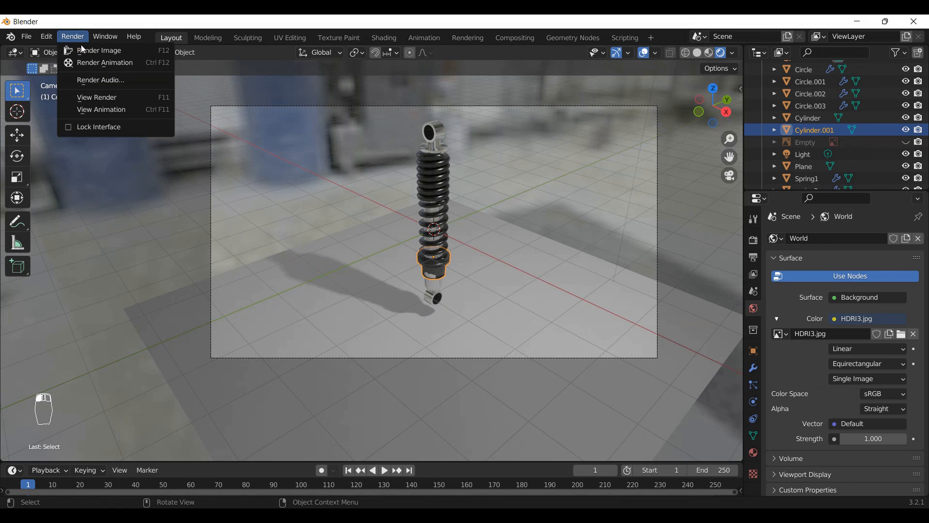
click(81, 49)
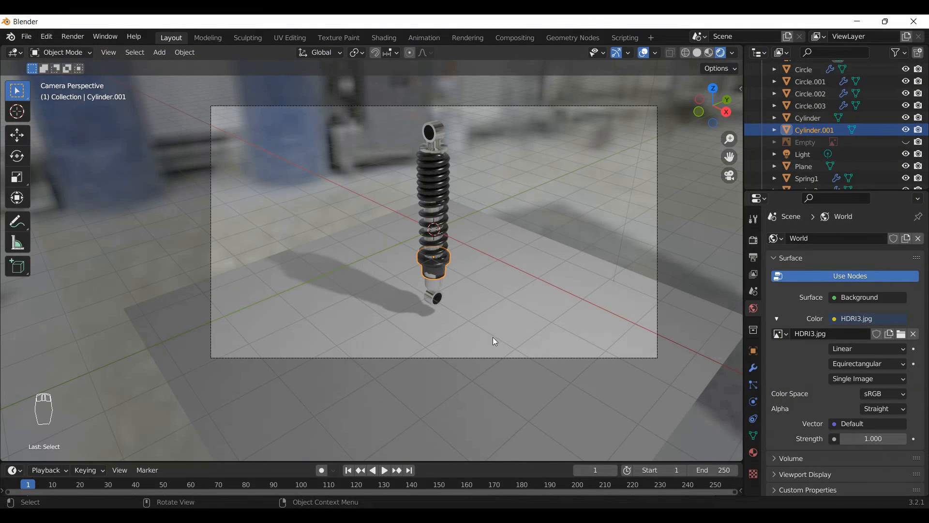
click(531, 382)
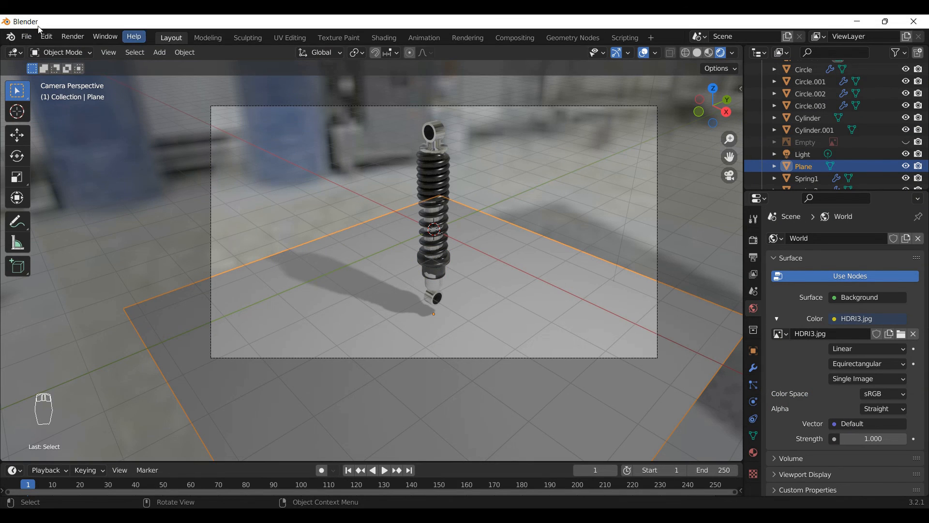
Step: Render the current frame through the scene camera and open the save dialog for the render result
click(73, 38)
click(79, 51)
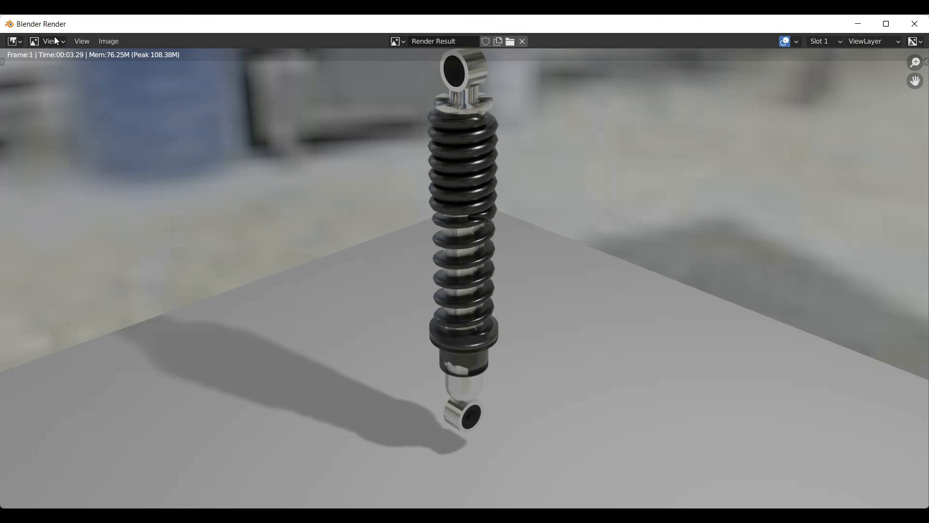
click(109, 42)
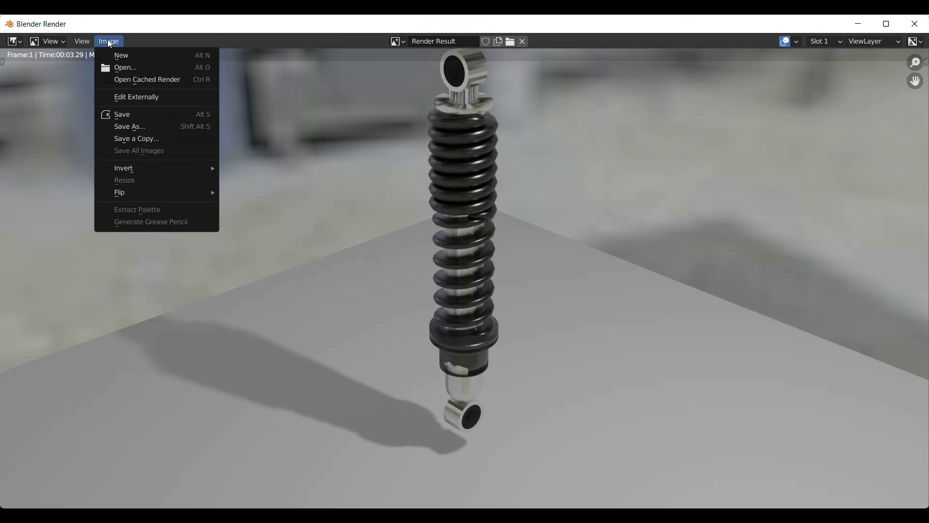
click(136, 128)
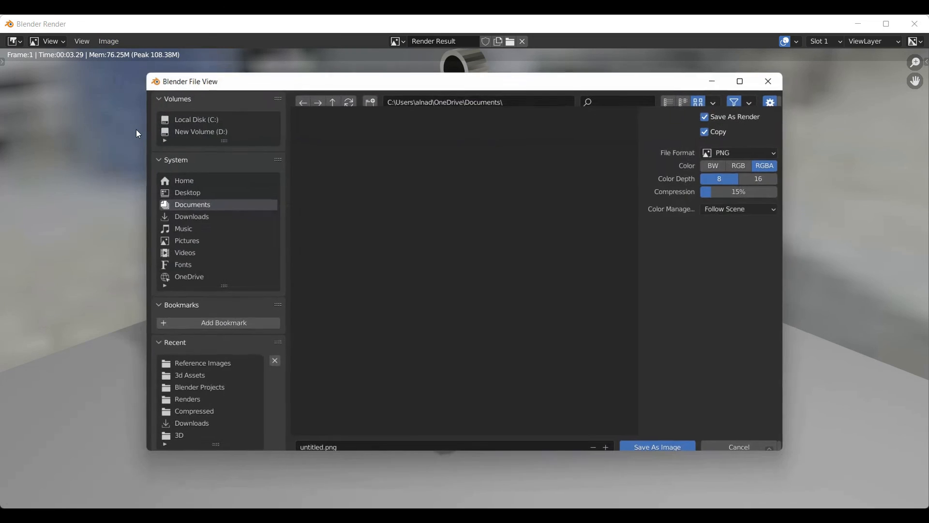
Step: Save the rendered image as YBRShockAbsorber.png in the D:\3D\Renders folder
click(221, 365)
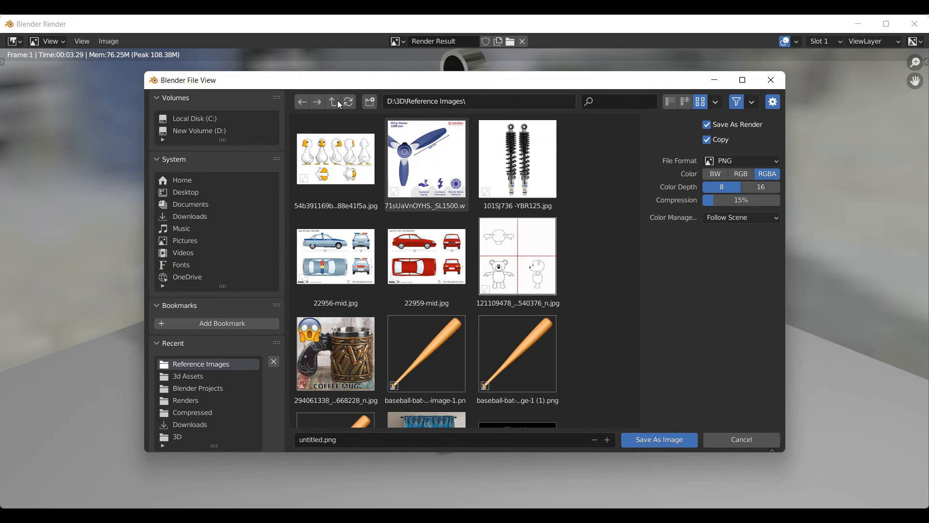
click(334, 102)
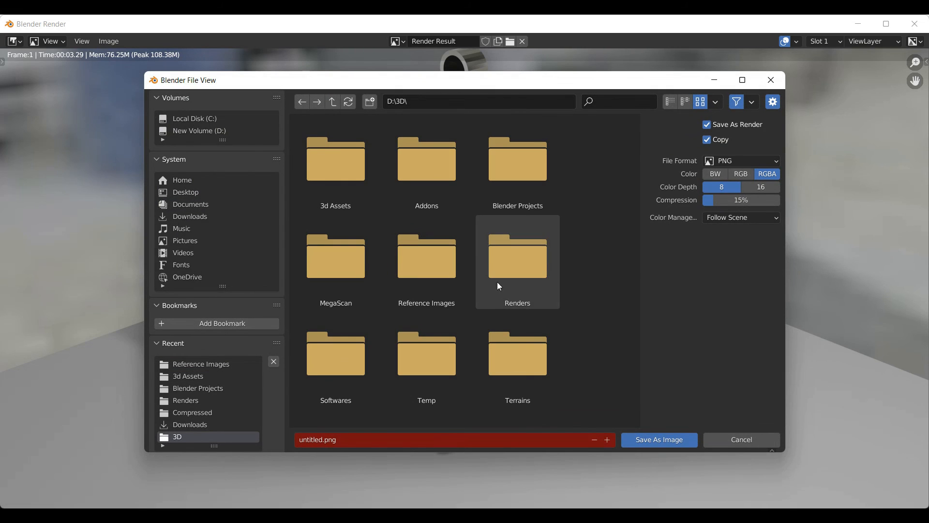
double_click(509, 282)
click(385, 442)
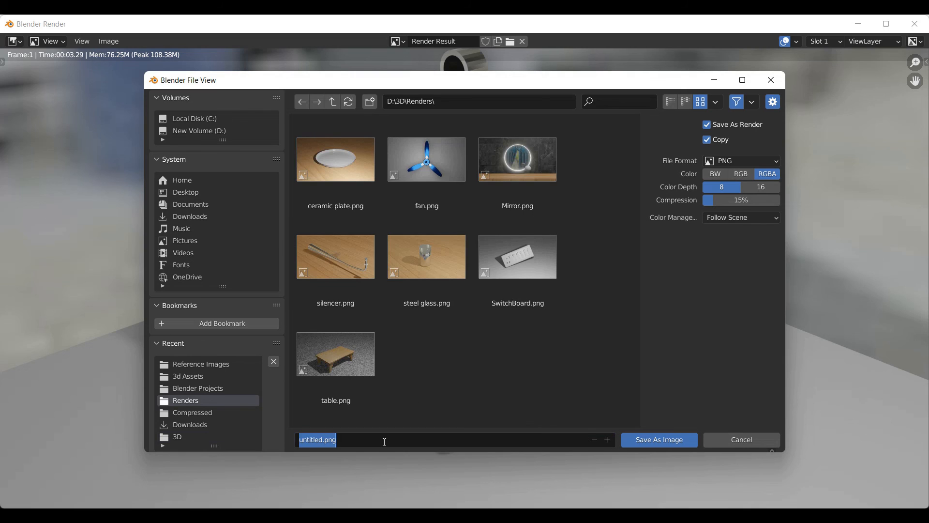
text(YB)
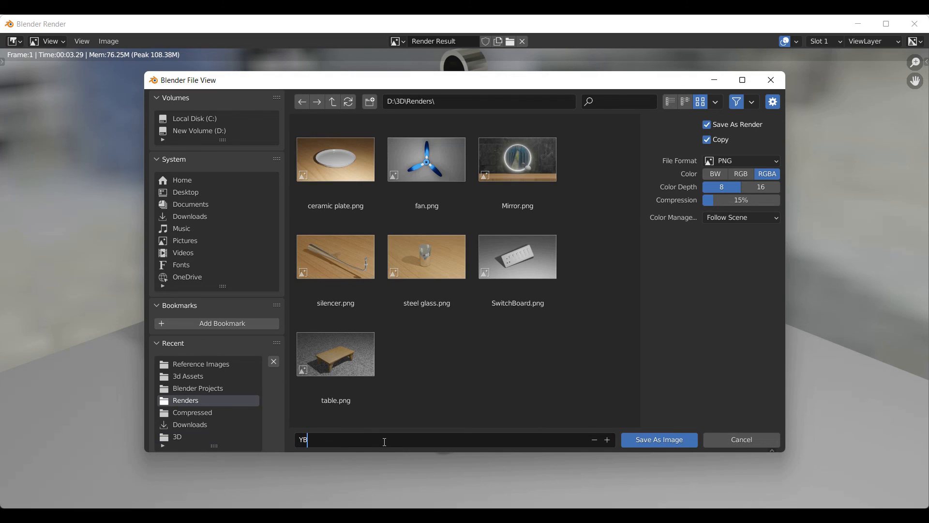
text(RShockAbsorber)
key(Return)
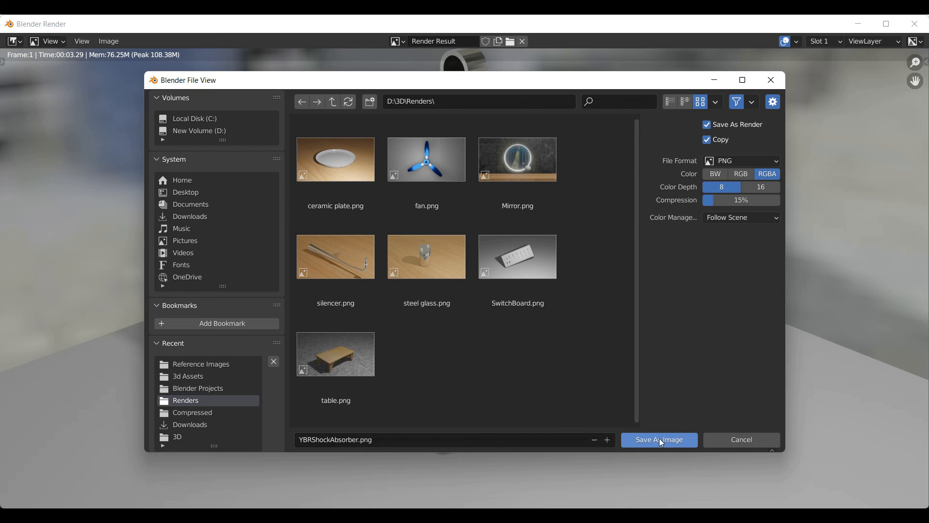
click(661, 441)
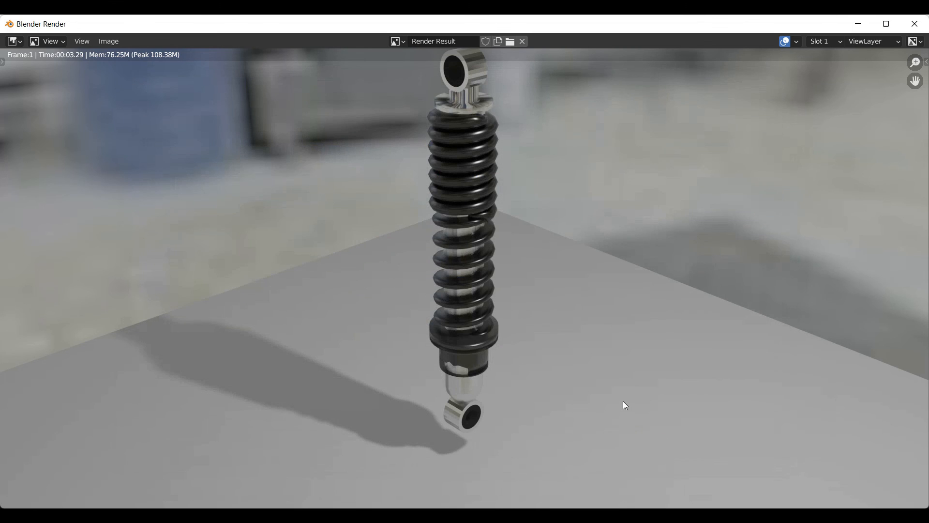